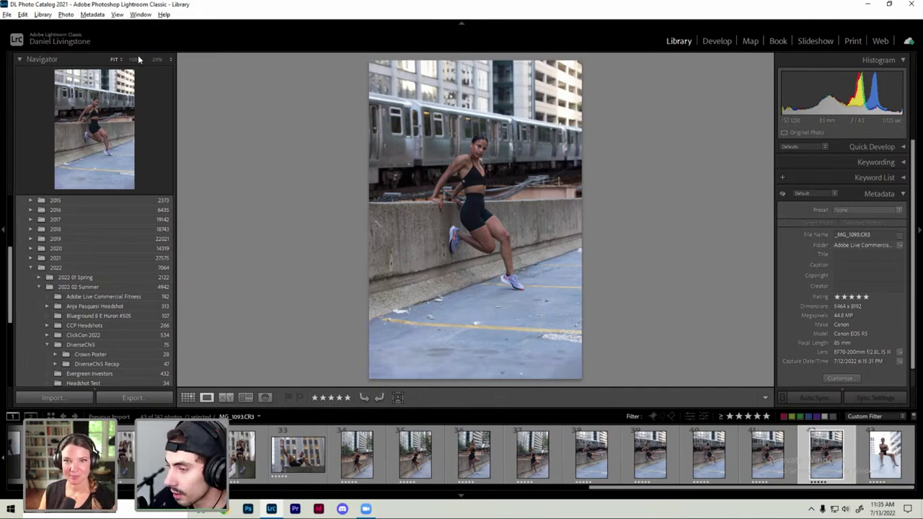
Step: Scroll the Library Filmstrip to find _MG_0882, the woman stretching against the white wall
scroll(461, 454, "up", 10)
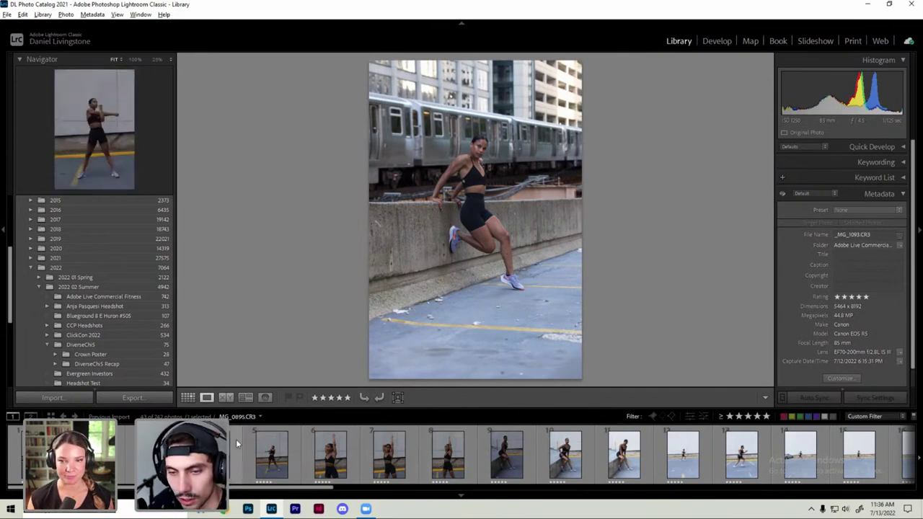
scroll(330, 450, "down", 5)
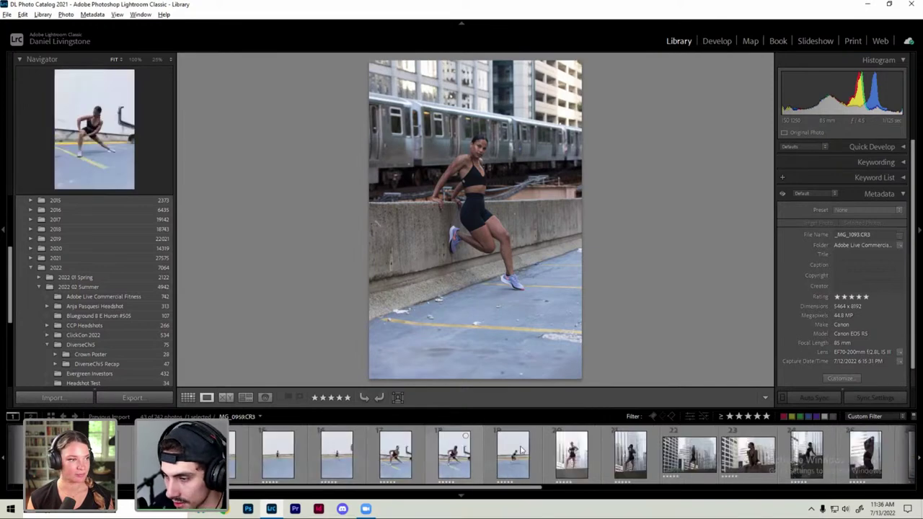
scroll(528, 452, "down", 4)
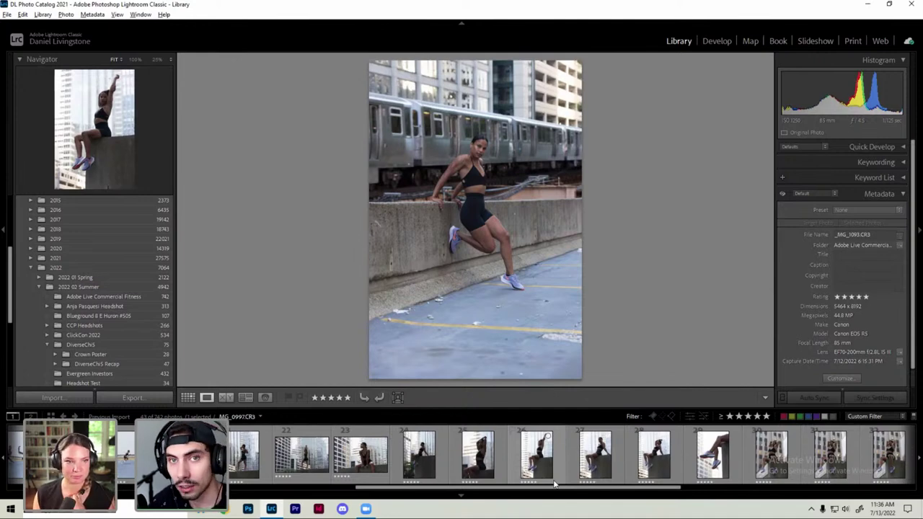
scroll(554, 485, "up", 3)
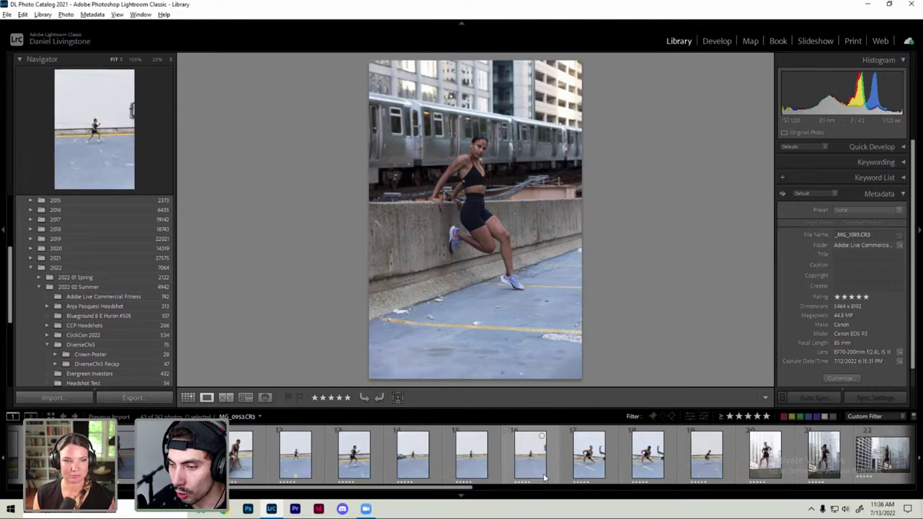
mouse_move(530, 456)
scroll(544, 476, "up", 2)
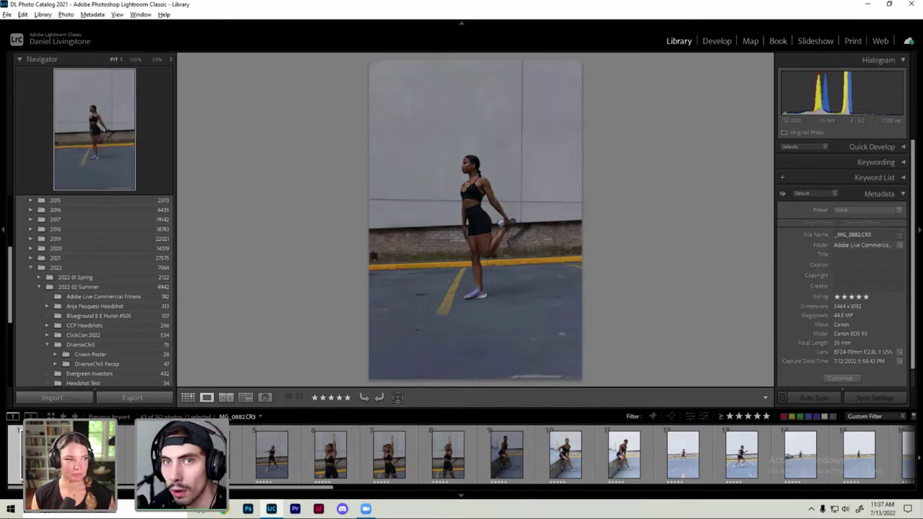
Step: Switch to the Develop module, step to the next photo, then return to _MG_0882
key("d")
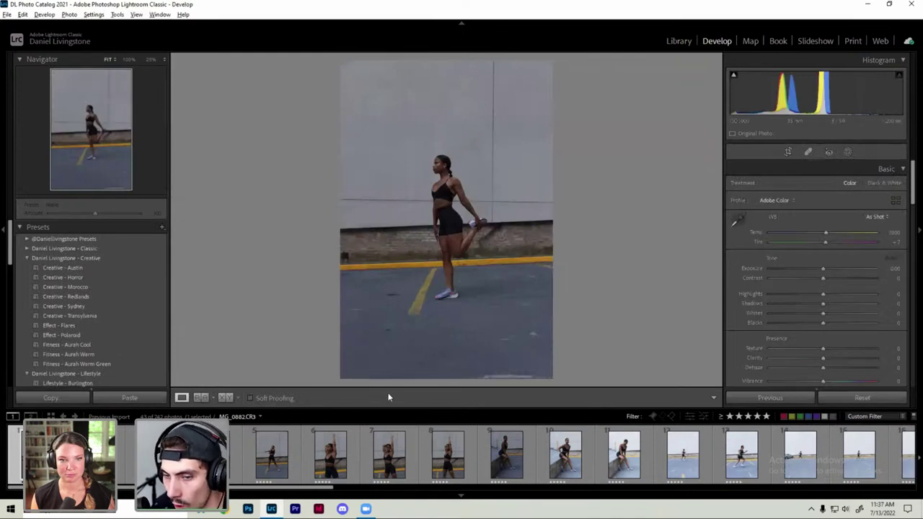
key("Right")
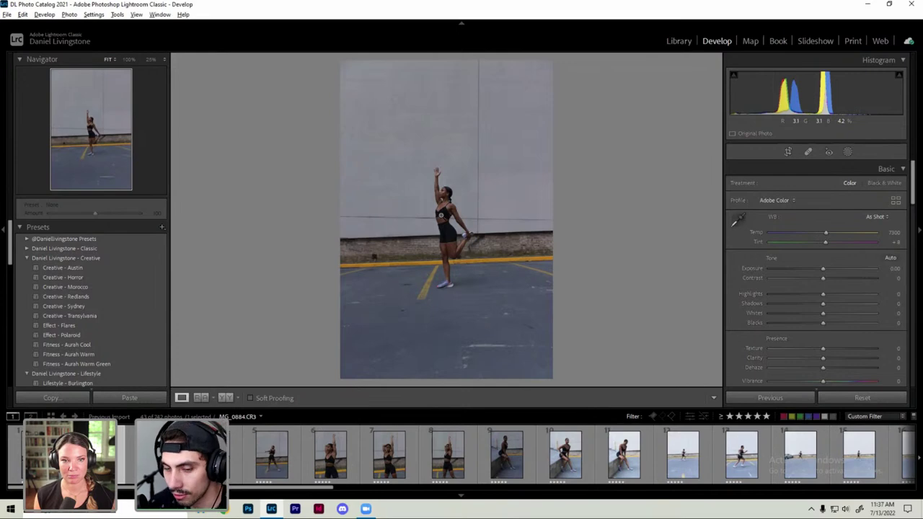
key("Left")
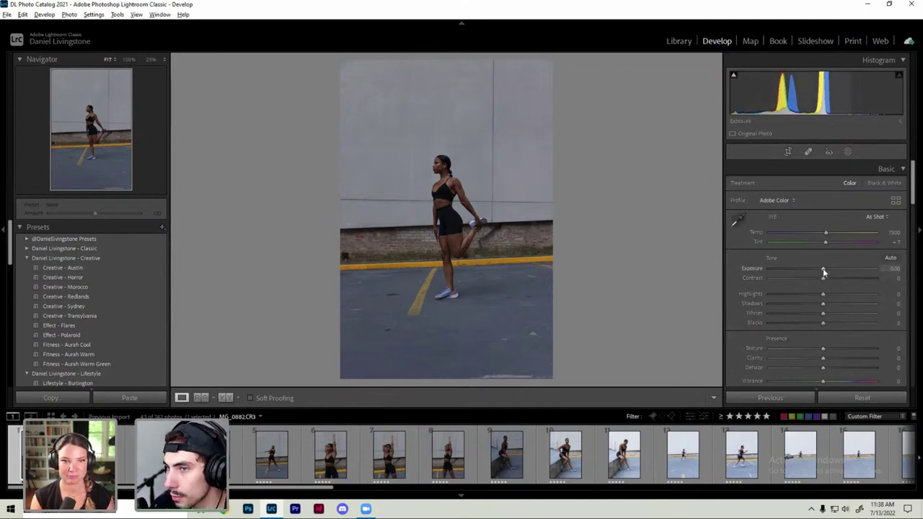
Step: Raise Exposure to +1.74 and zoom in on the woman's upper body to check
left_click_drag(823, 268, 841, 271)
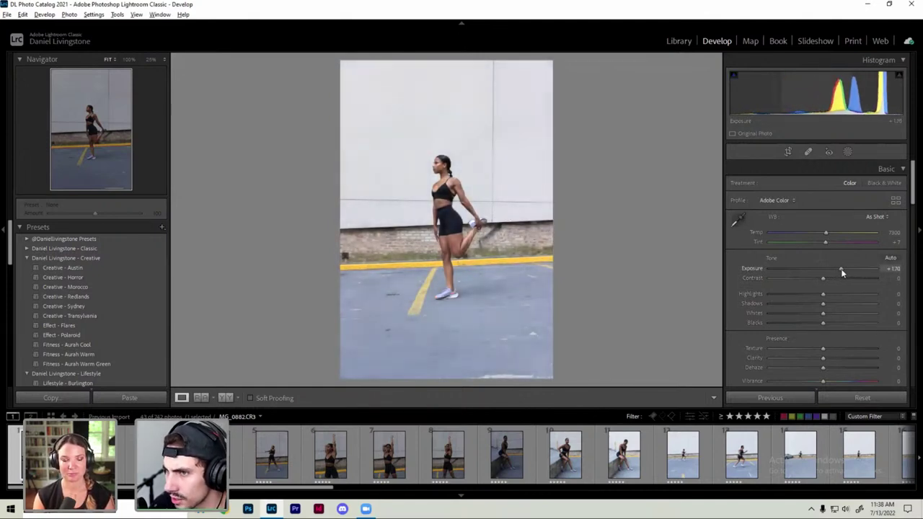
left_click(445, 174)
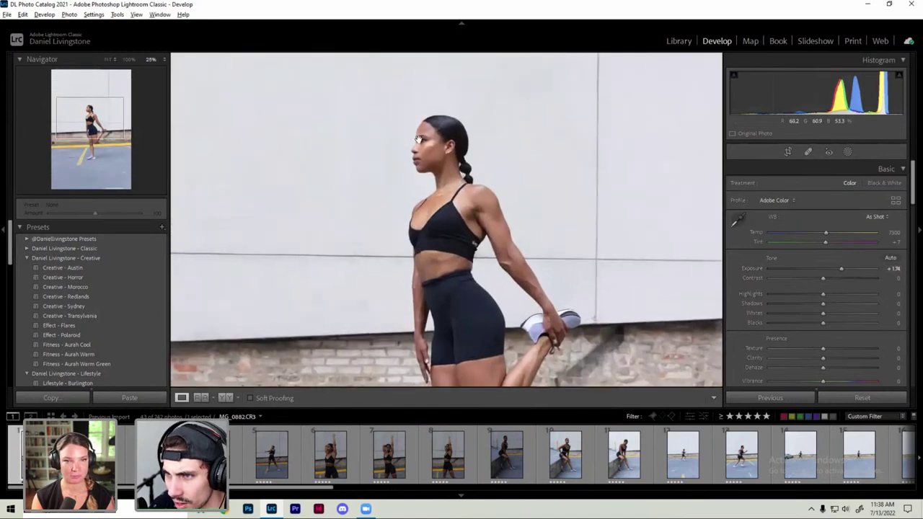
scroll(498, 202, "down", 2)
scroll(505, 200, "down", 3)
left_click(516, 199)
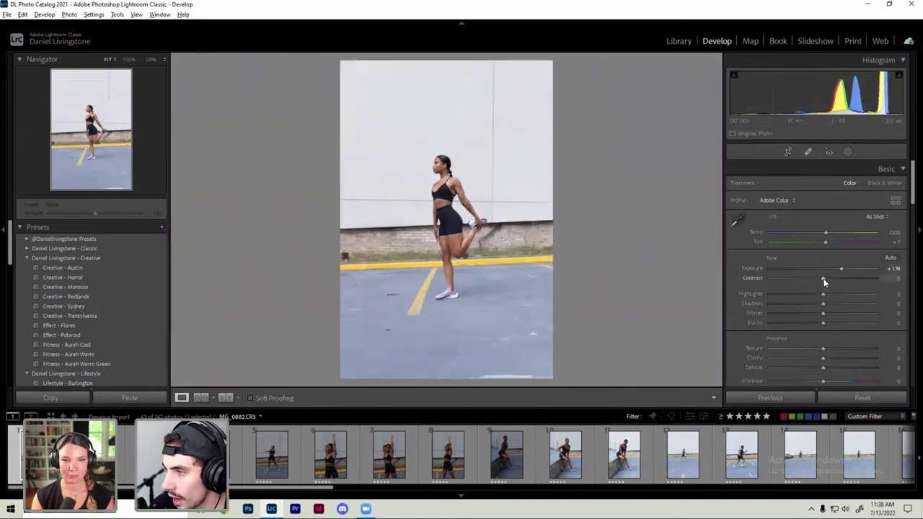
Step: Lower Contrast to -55 and boost Vibrance to +40, checking detail up close
left_click_drag(823, 278, 838, 279)
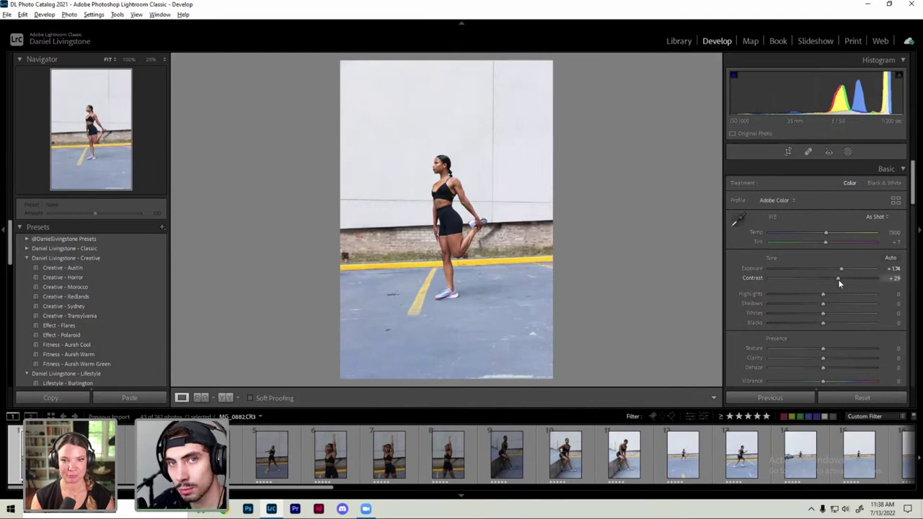
left_click_drag(839, 282, 794, 278)
left_click(471, 251)
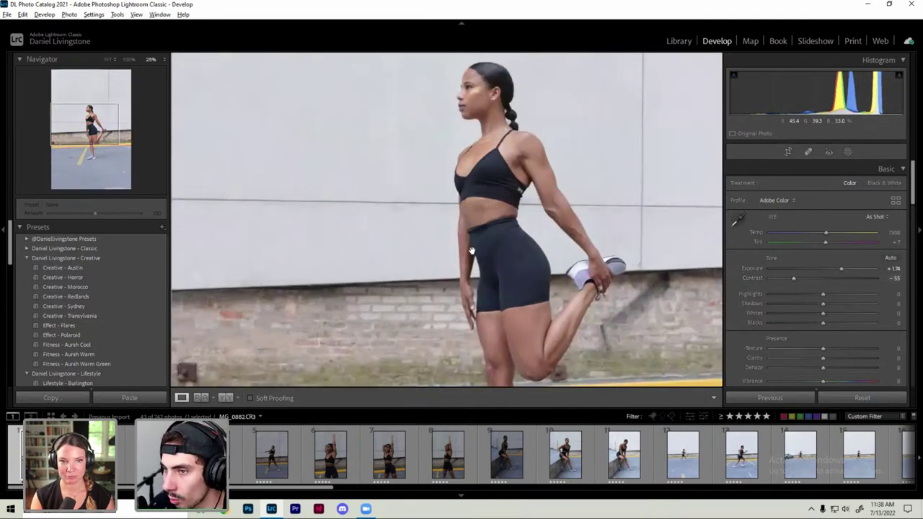
left_click_drag(471, 251, 430, 238)
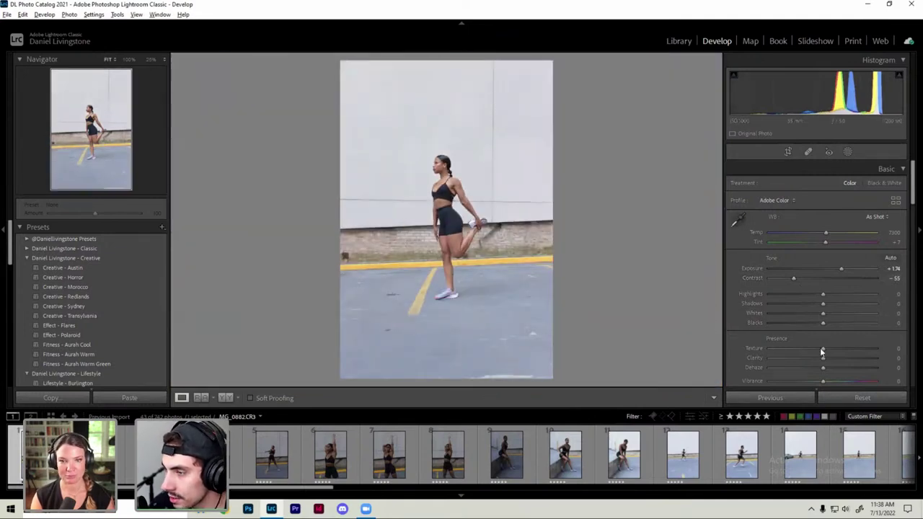
left_click_drag(823, 383, 844, 383)
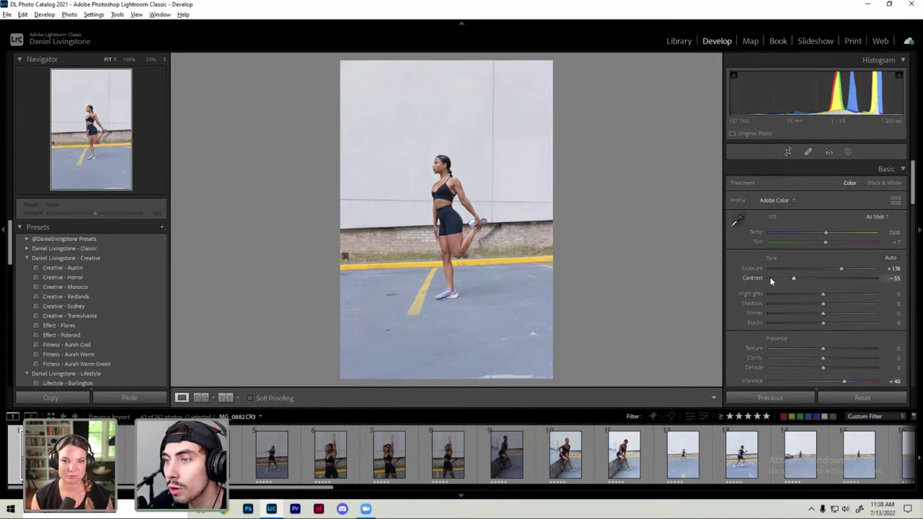
left_click(440, 180)
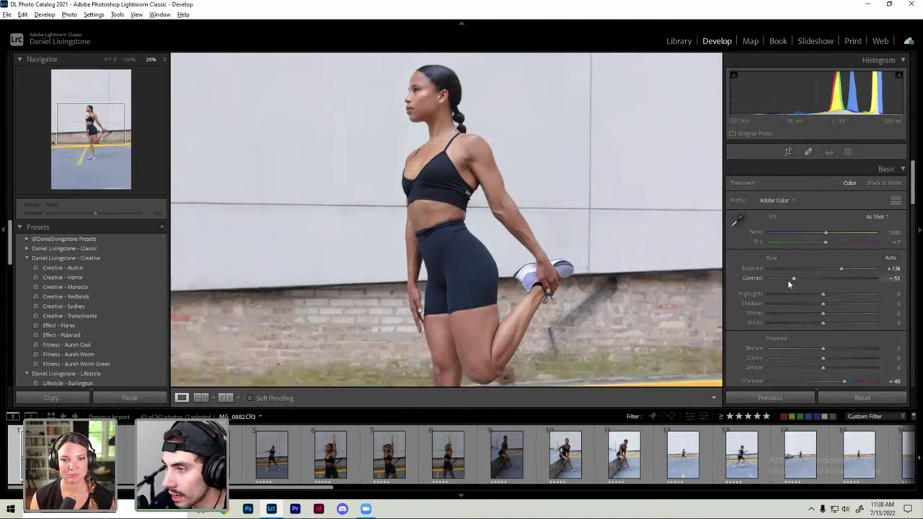
left_click_drag(789, 281, 862, 277)
Step: Ease Contrast back toward -47 and try Saturation, inspecting the woman's torso and legs
scroll(812, 296, "down", 3)
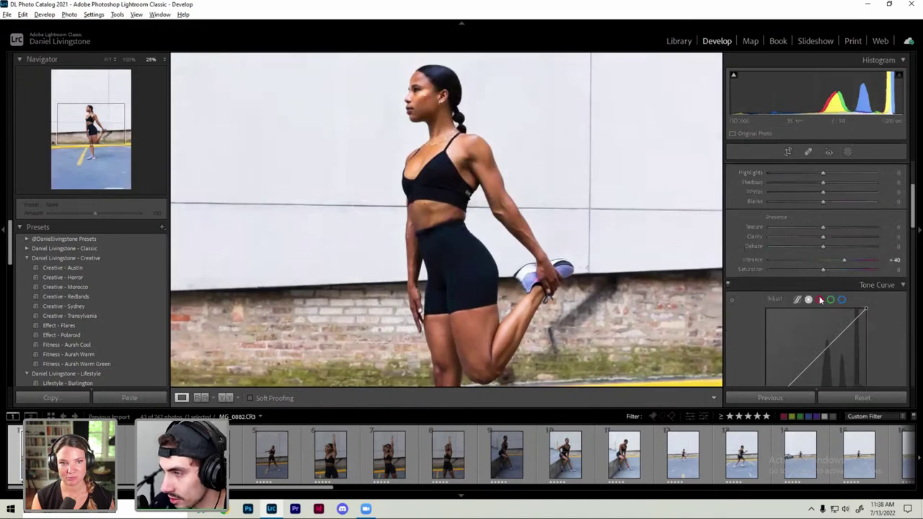
mouse_move(823, 270)
left_mouse_down()
mouse_move(858, 281)
mouse_move(798, 279)
left_mouse_up()
scroll(832, 266, "up", 3)
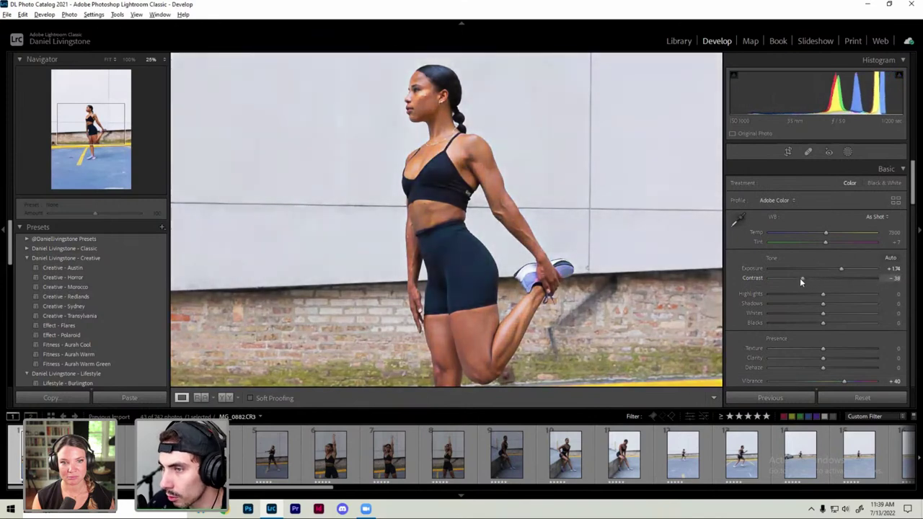
left_click(490, 276)
left_click(541, 309)
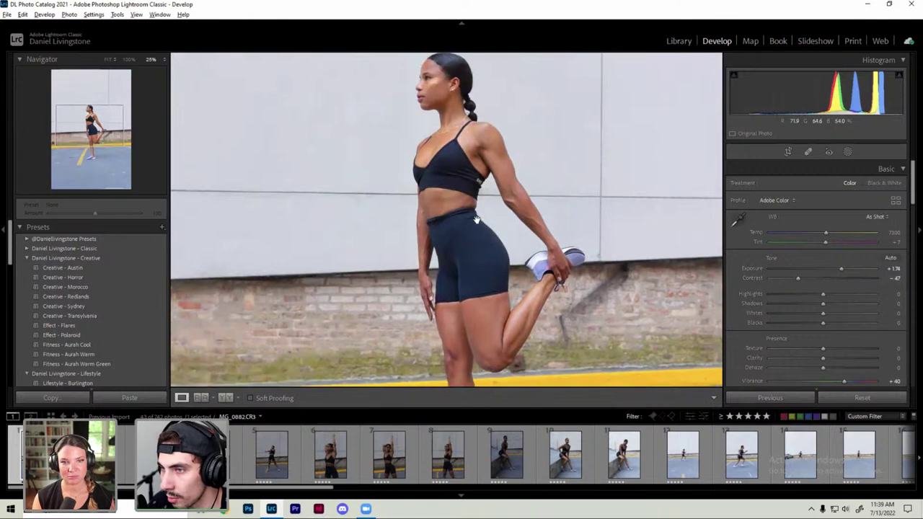
left_click_drag(476, 220, 477, 269)
left_click(556, 261)
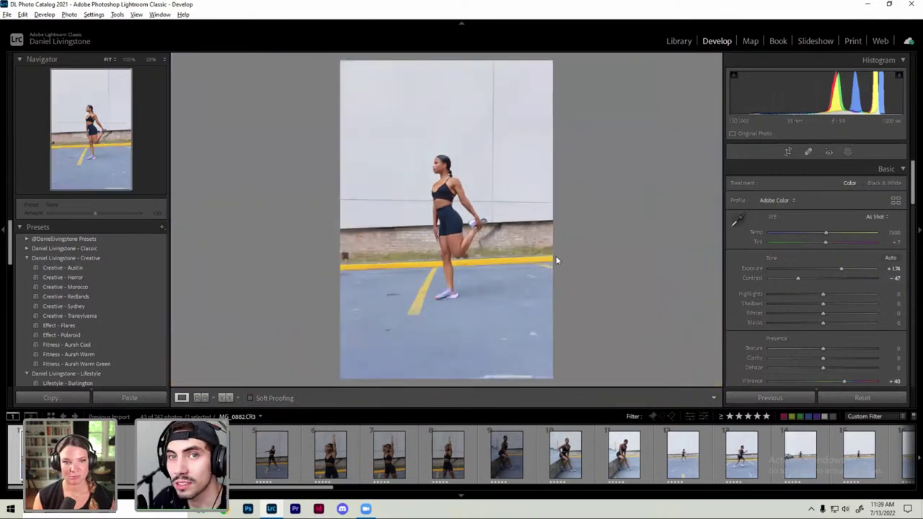
Step: Inspect the woman's hip, head and shoulders up close, then return to the full photo
scroll(762, 359, "down", 3)
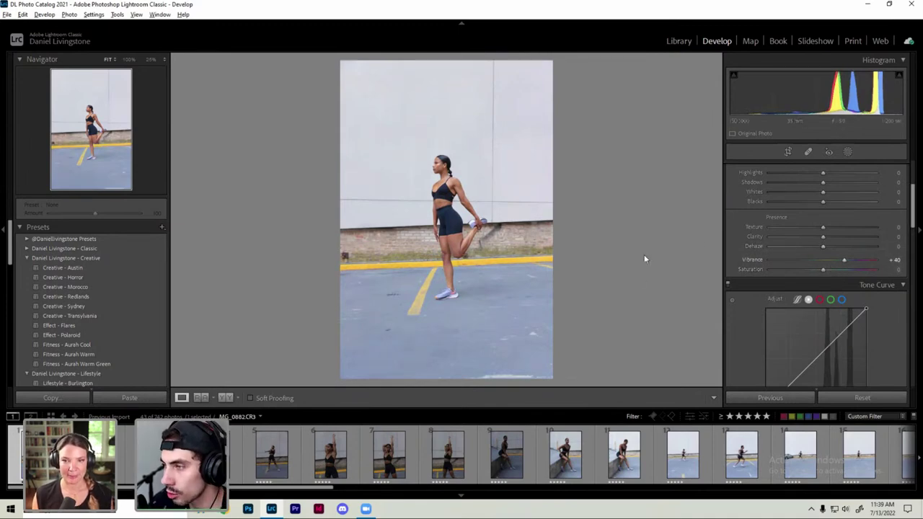
left_click(431, 220)
left_click_drag(418, 231, 451, 209)
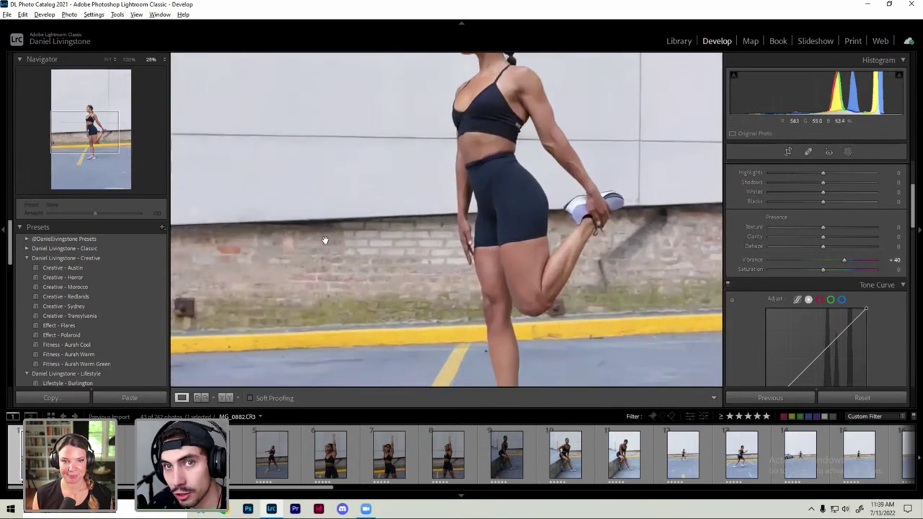
left_click_drag(514, 238, 485, 278)
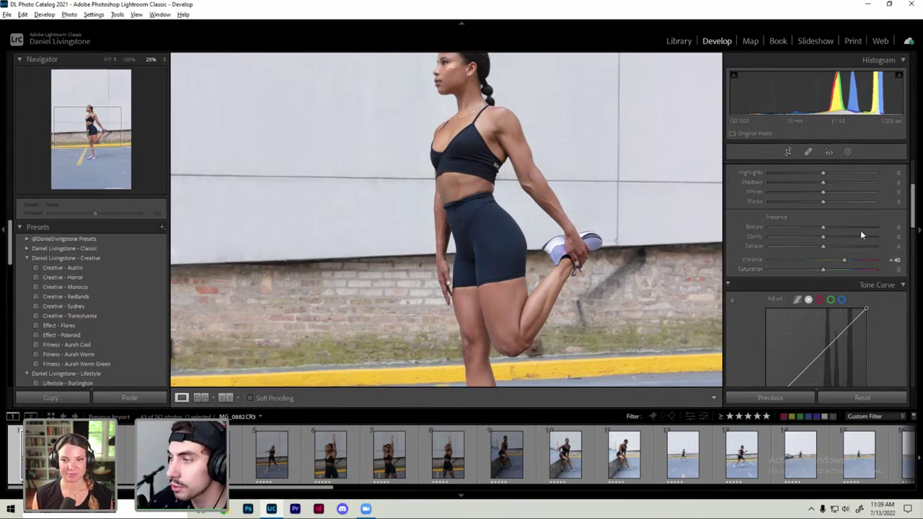
mouse_move(482, 110)
left_mouse_down()
mouse_move(496, 189)
mouse_move(477, 232)
left_mouse_up()
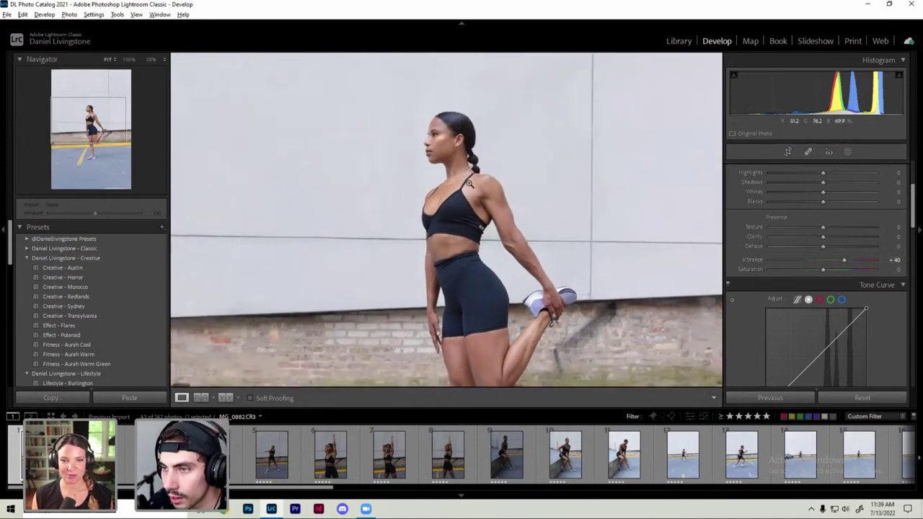
left_click(477, 186)
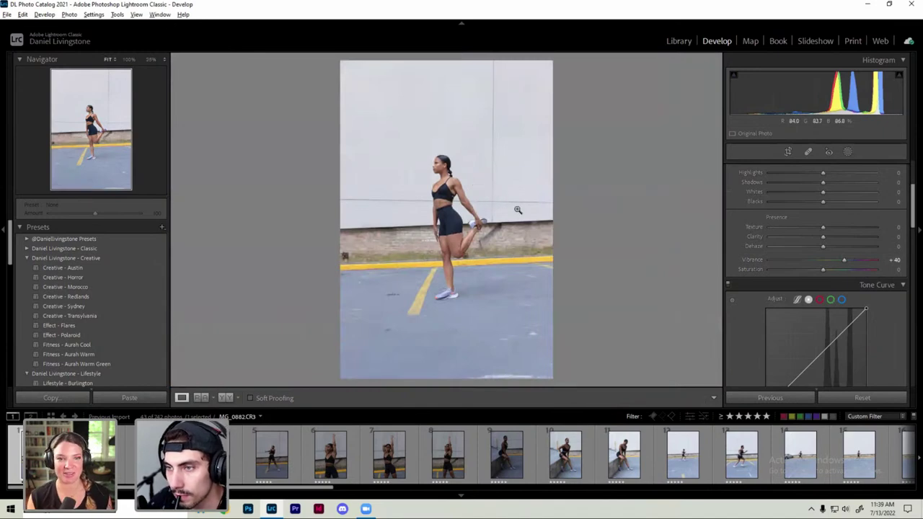
scroll(801, 261, "up", 3)
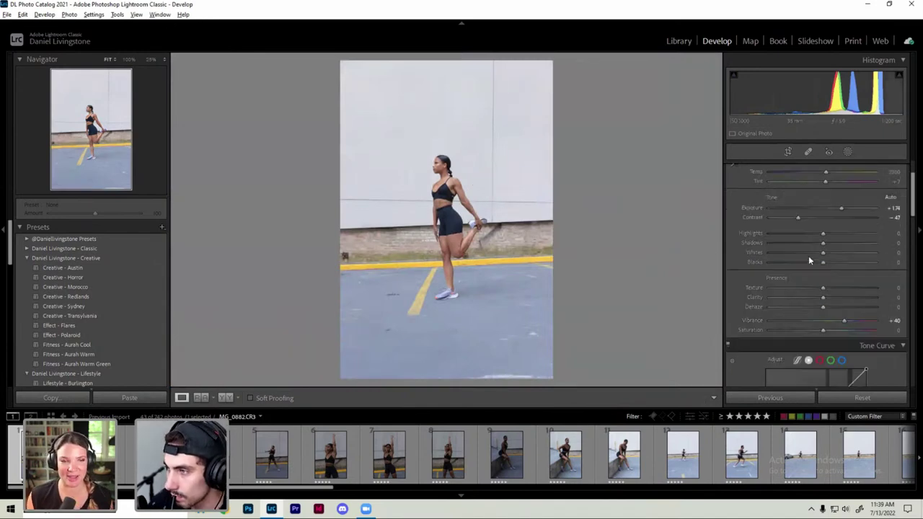
scroll(808, 258, "up", 2)
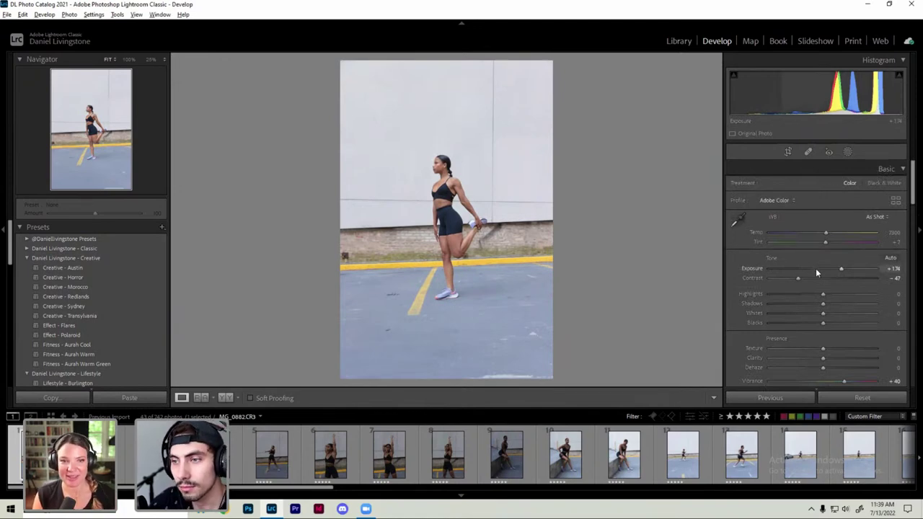
Step: Enter exact values for Contrast and Exposure, ending at -50 contrast and +1.75 exposure
left_click(894, 277)
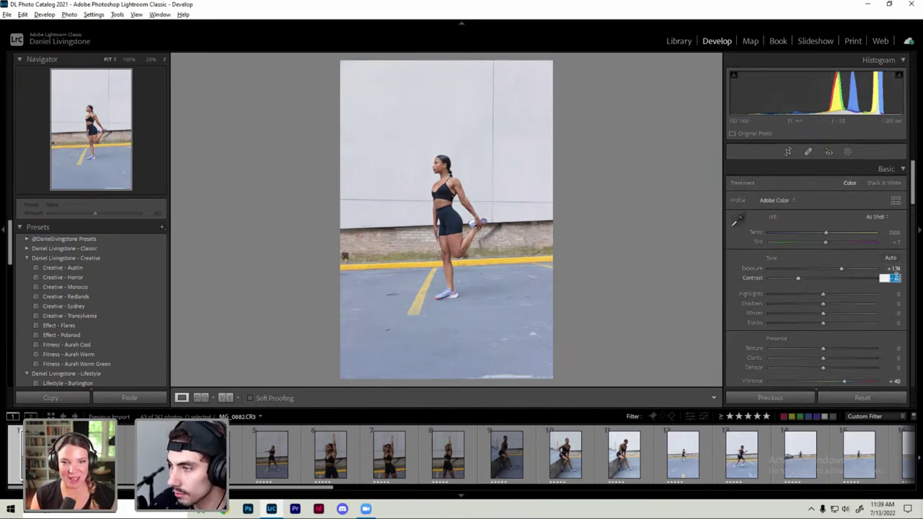
type("-48")
key("Return")
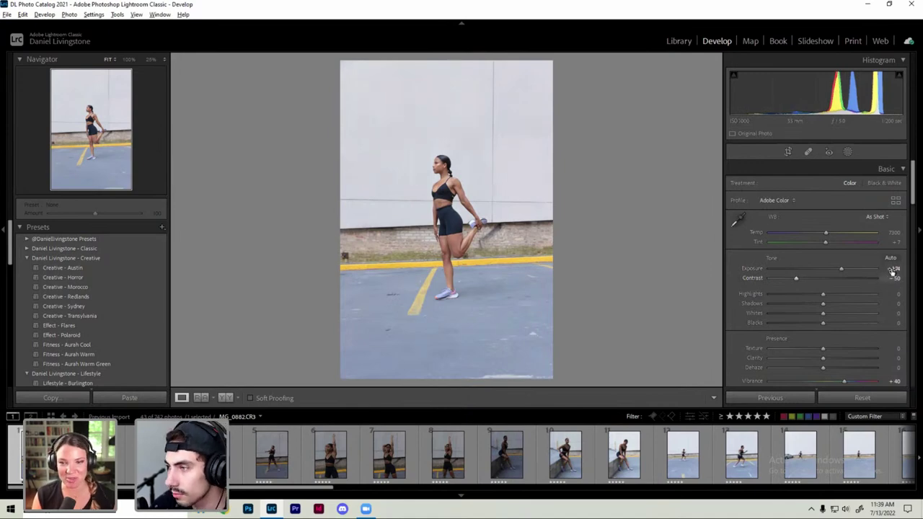
left_click(893, 269)
type("1.05")
key("Return")
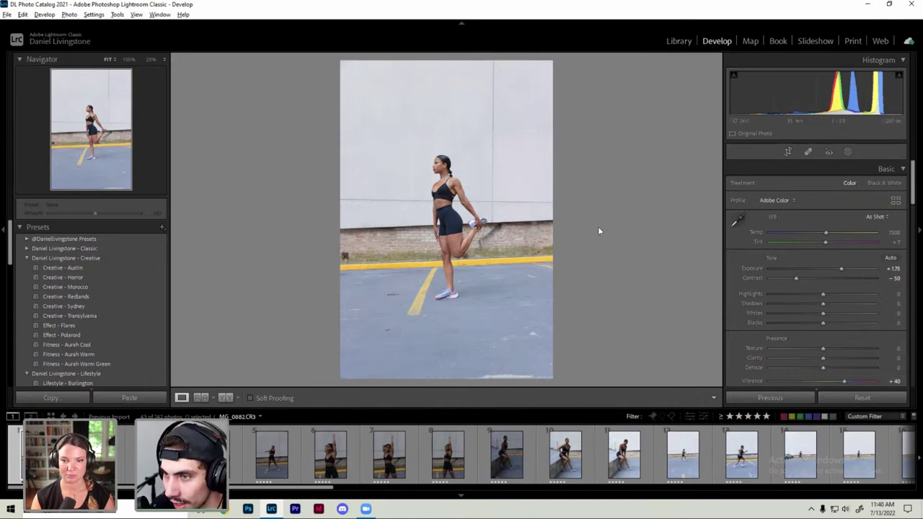
Step: Warm the Temp to 12580, check the woman's face up close, and set Tint to 12
left_click_drag(827, 237, 849, 236)
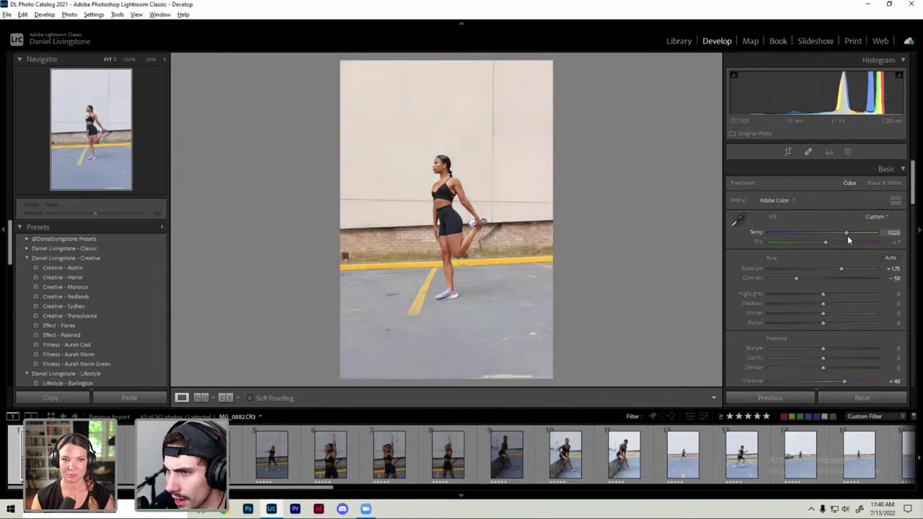
left_click(537, 198)
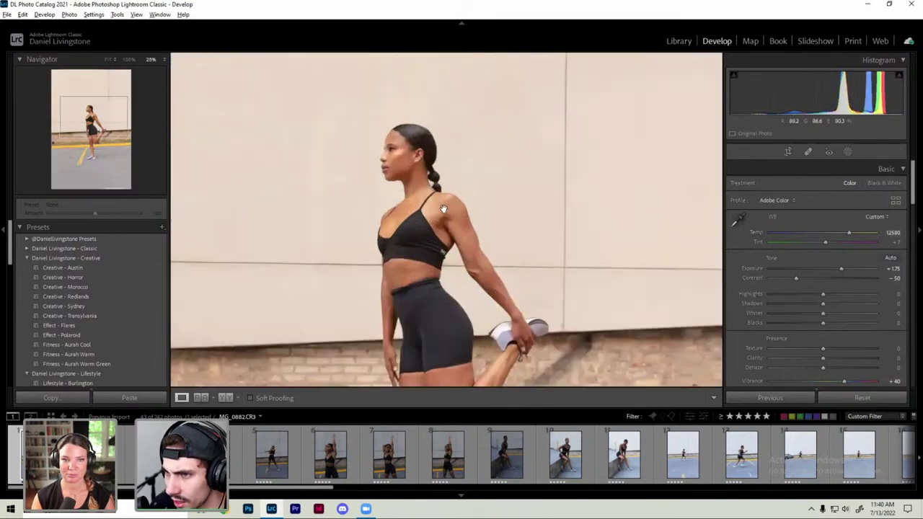
left_click_drag(504, 183, 509, 155)
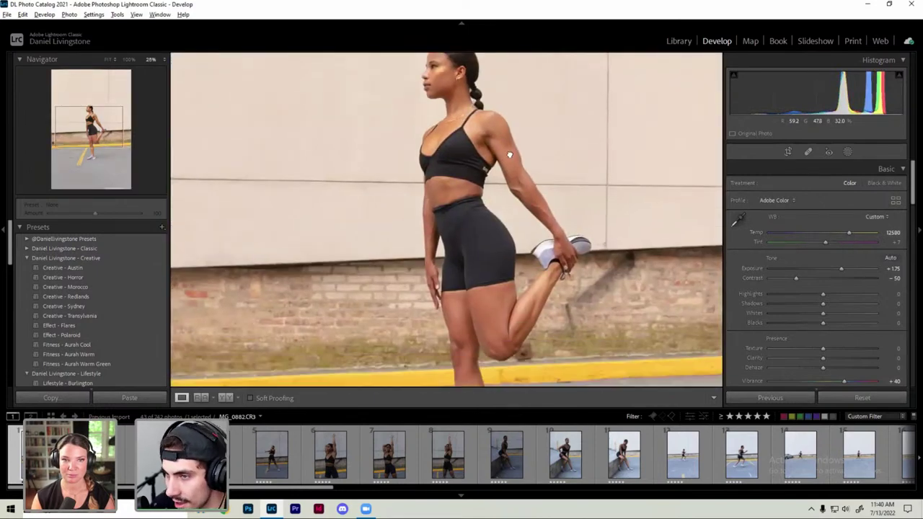
left_click(531, 192)
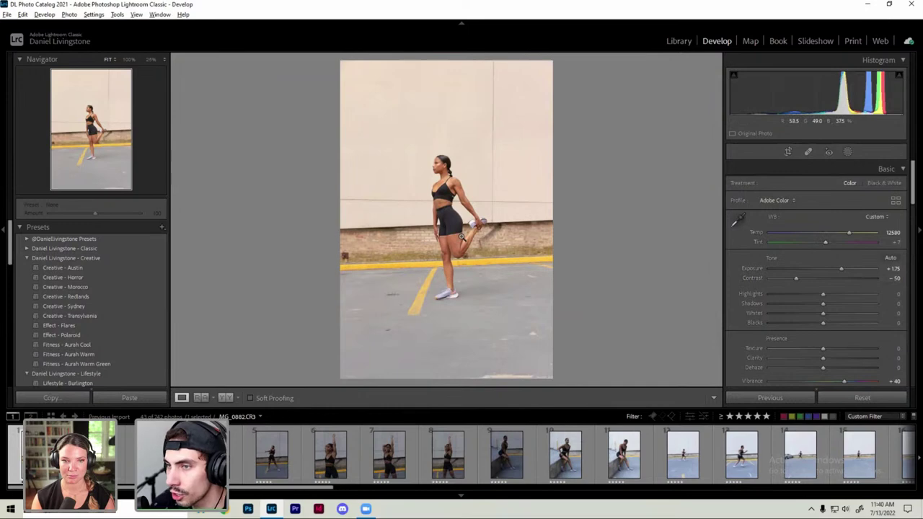
left_click(893, 242)
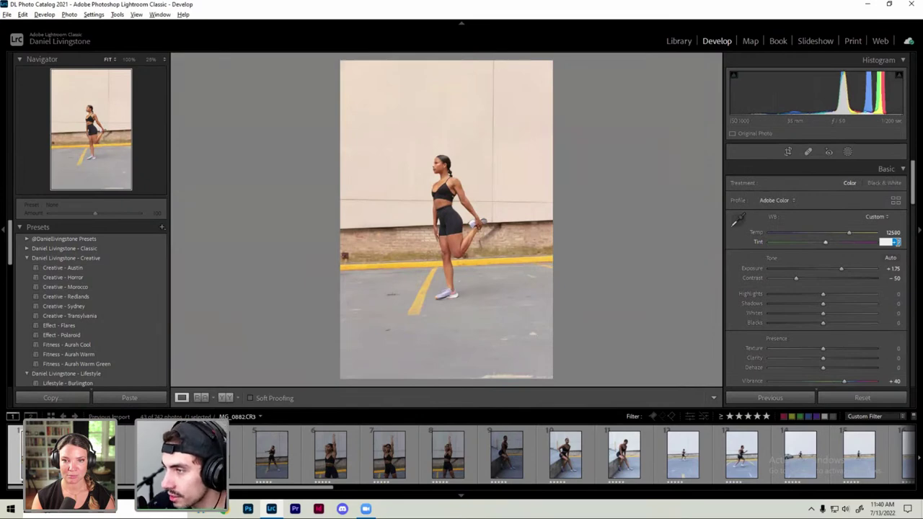
type("12")
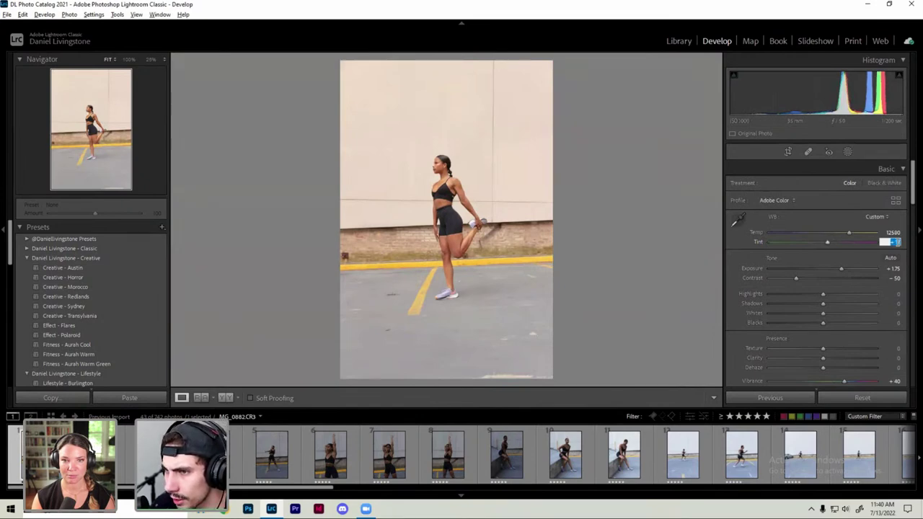
key("Return")
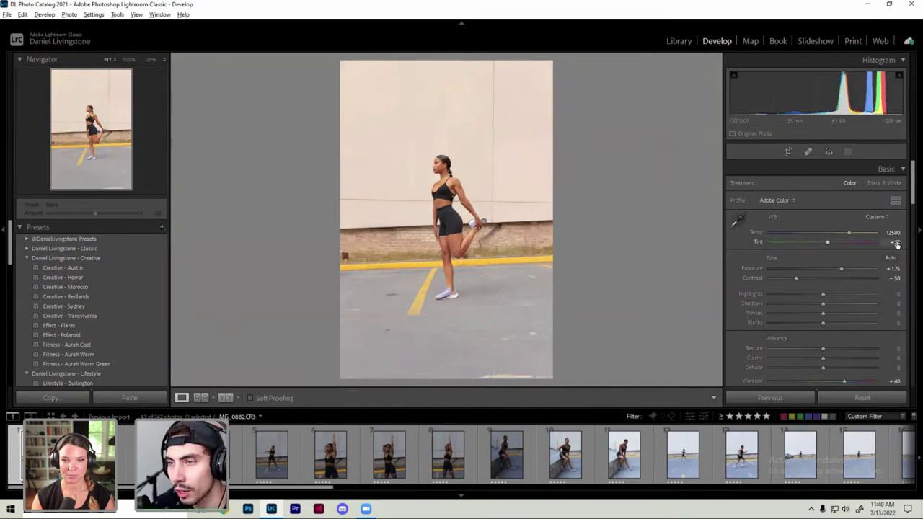
Step: Shift the Yellow hue to -20 in the HSL/Color panel
scroll(878, 292, "down", 3)
scroll(829, 289, "down", 3)
scroll(777, 283, "down", 3)
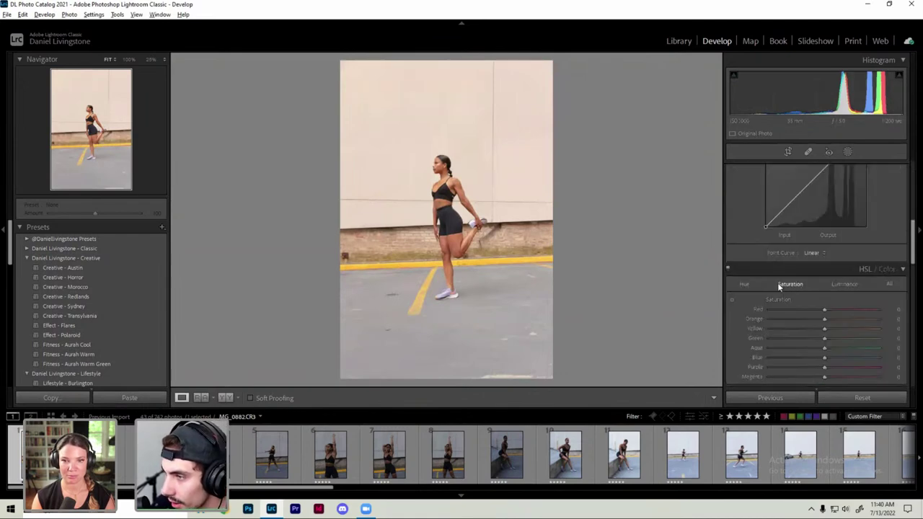
left_click(745, 284)
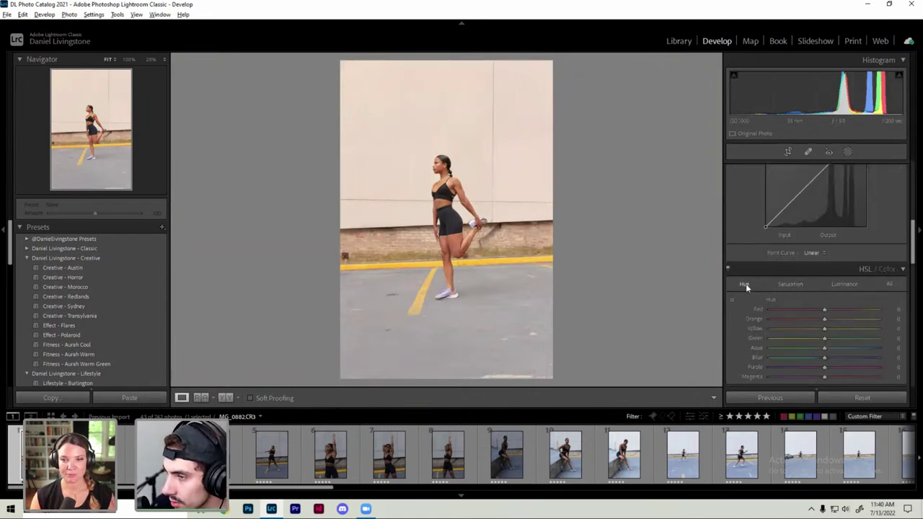
scroll(754, 282, "down", 3)
scroll(757, 278, "up", 1)
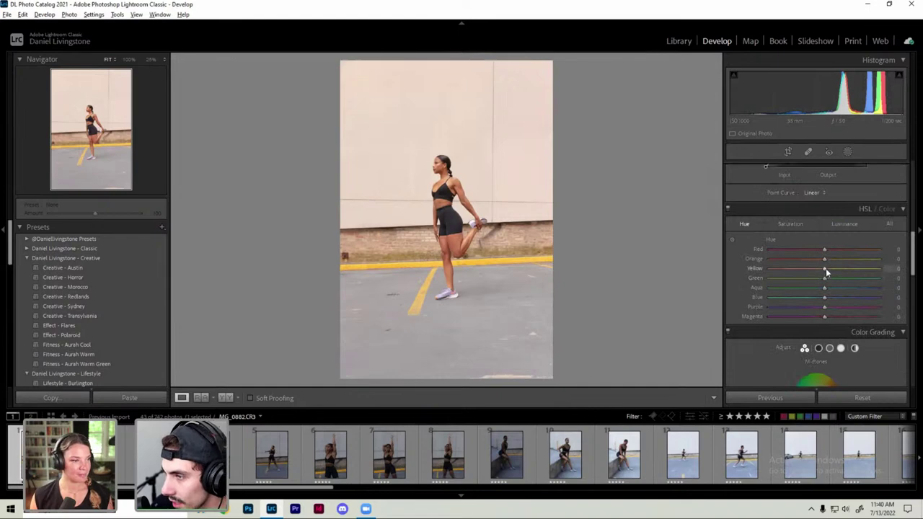
left_click_drag(825, 269, 810, 268)
Step: Reduce Yellow saturation to -15 and check the woman up close
left_click(790, 224)
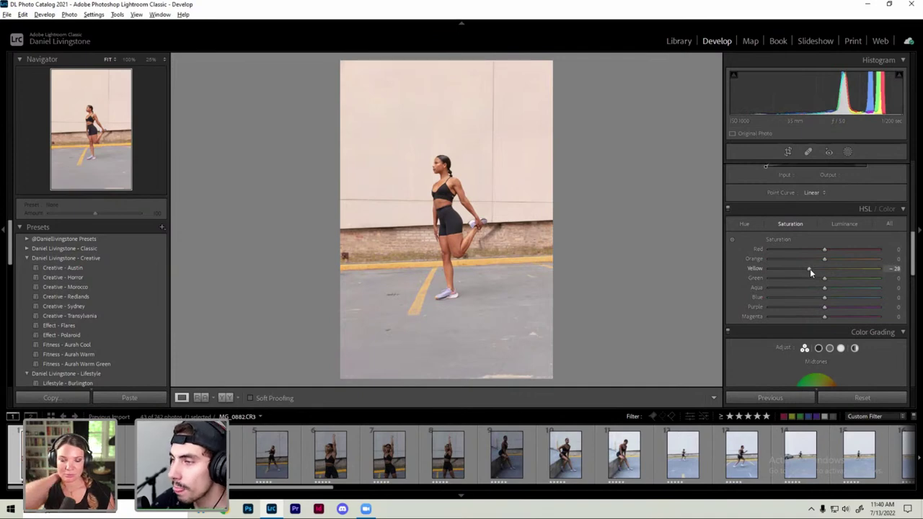
scroll(765, 273, "up", 5)
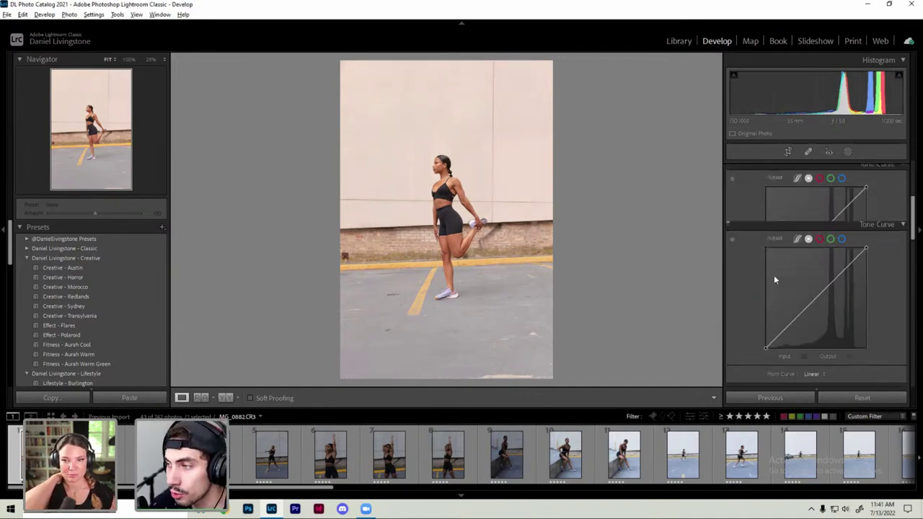
scroll(774, 277, "up", 5)
scroll(769, 300, "down", 5)
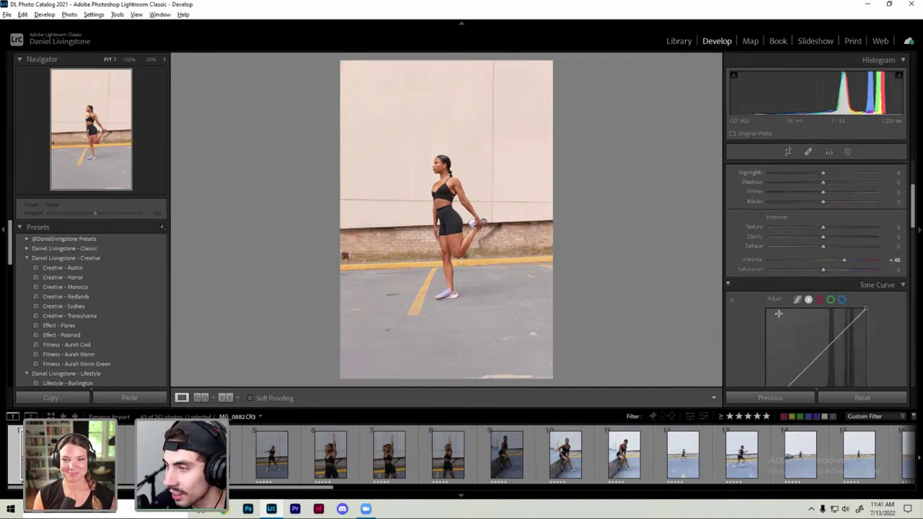
scroll(778, 312, "down", 5)
left_click_drag(809, 331, 816, 332)
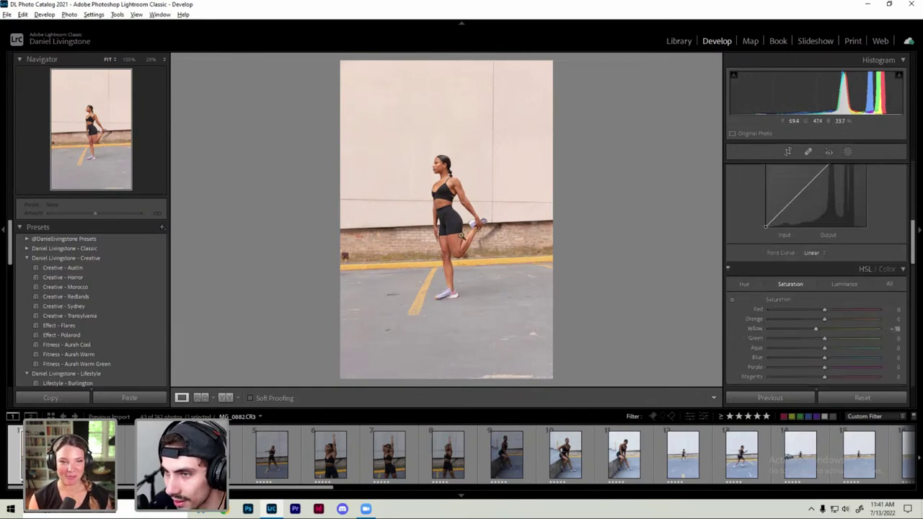
left_click(441, 173)
left_click_drag(441, 173, 491, 218)
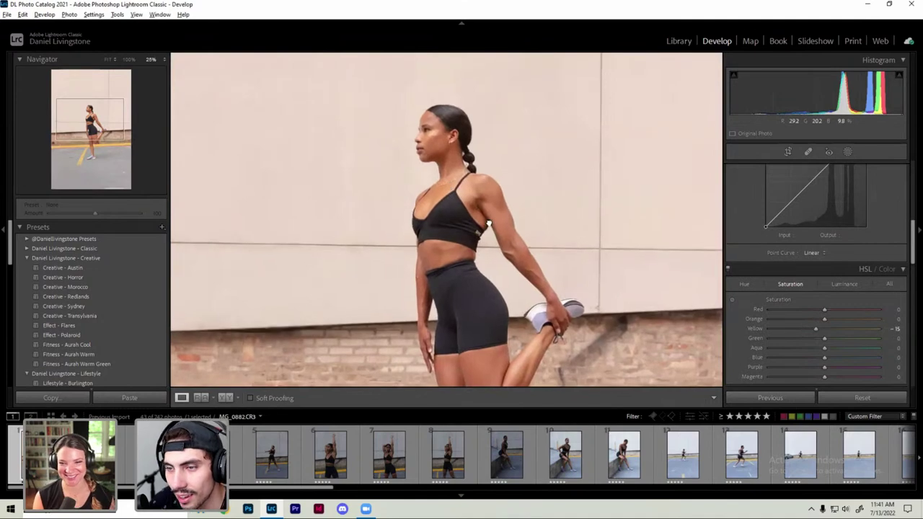
left_click(490, 218)
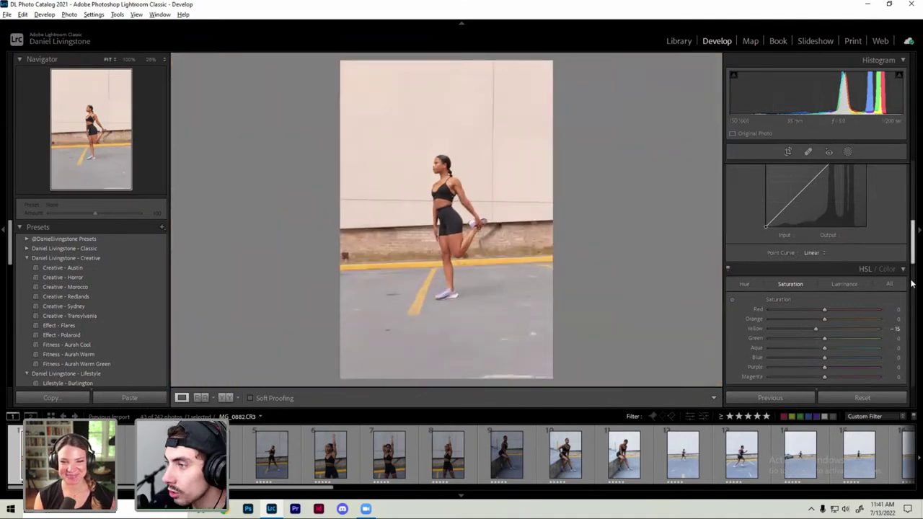
left_click(884, 269)
Step: Give the Color Grading highlights a subtle warm orange tint
scroll(812, 275, "down", 3)
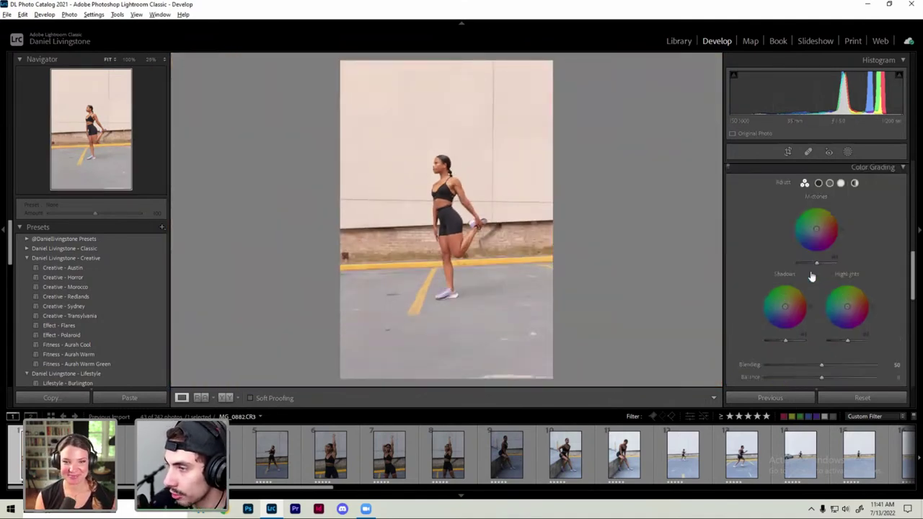
scroll(829, 241, "up", 2)
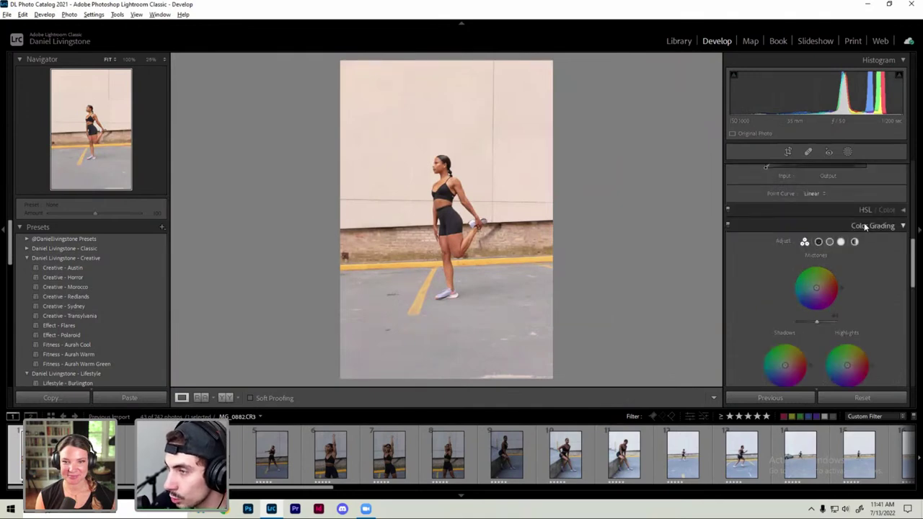
scroll(876, 249, "down", 2)
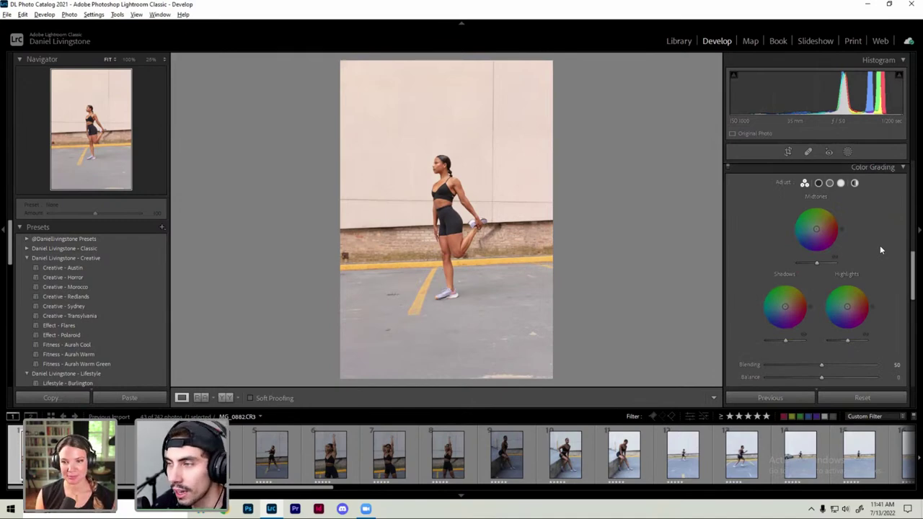
mouse_move(817, 288)
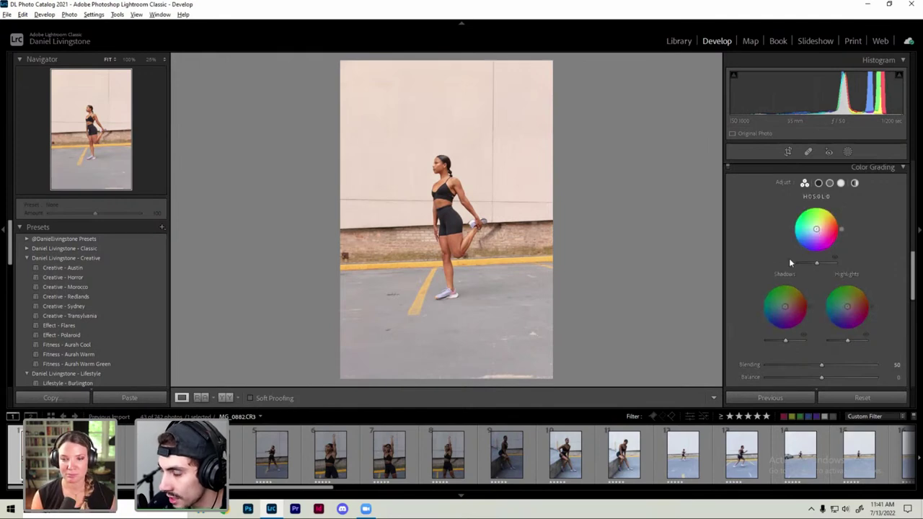
scroll(758, 266, "down", 3)
scroll(815, 266, "up", 2)
scroll(815, 265, "up", 1)
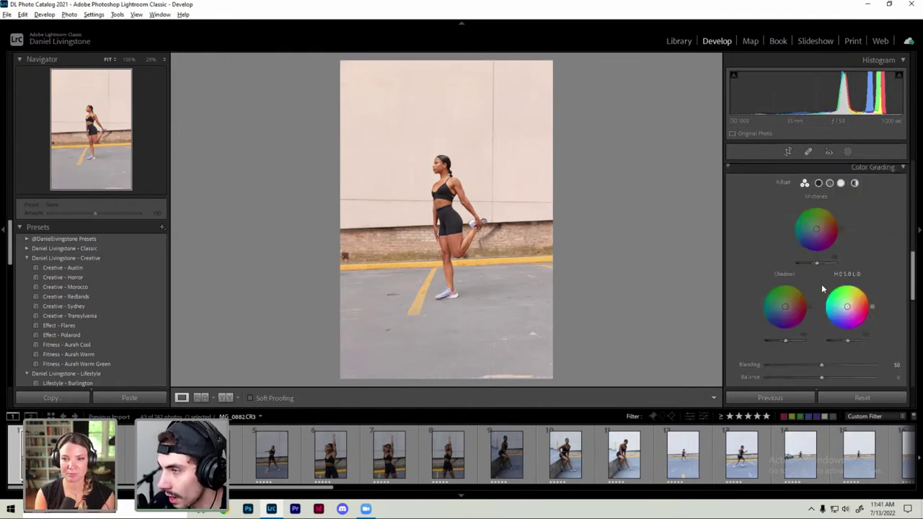
left_click_drag(874, 310, 850, 305)
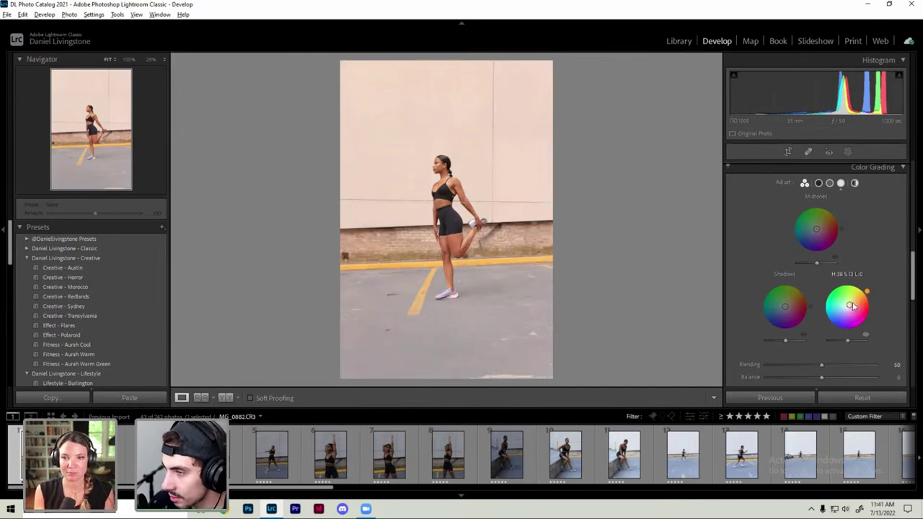
left_click_drag(850, 309, 859, 297)
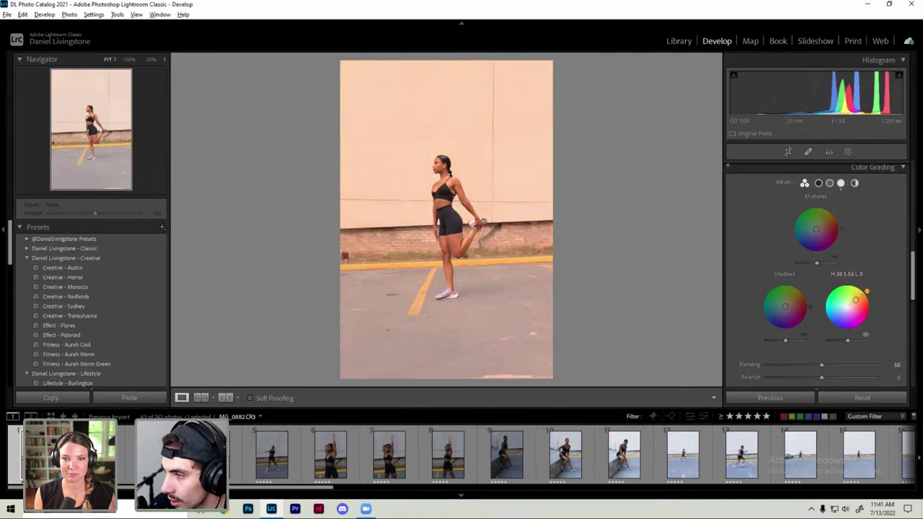
double_click(859, 298)
left_click_drag(848, 307, 854, 301)
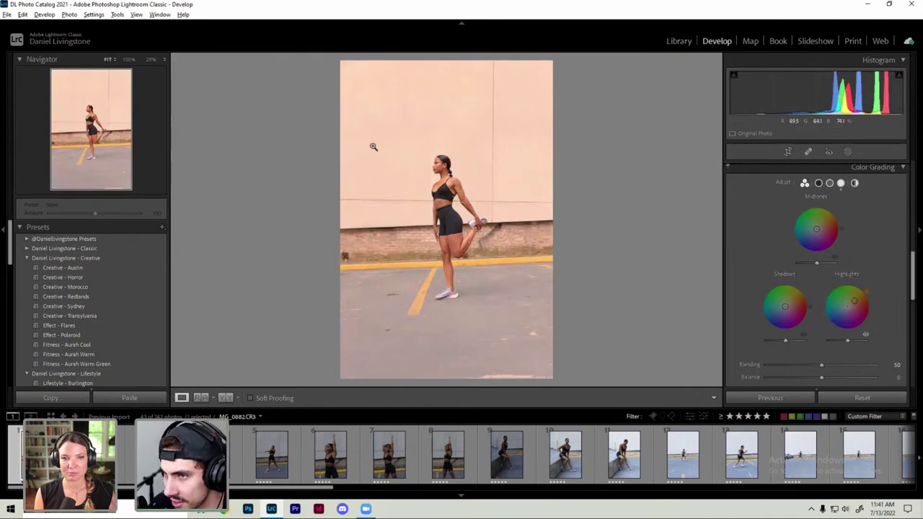
Step: Tint the shadows slightly blue-teal, checking the woman's torso and legs up close
mouse_move(541, 222)
left_mouse_down()
mouse_move(511, 311)
mouse_move(500, 239)
mouse_move(476, 296)
left_mouse_up()
left_click_drag(461, 216, 448, 339)
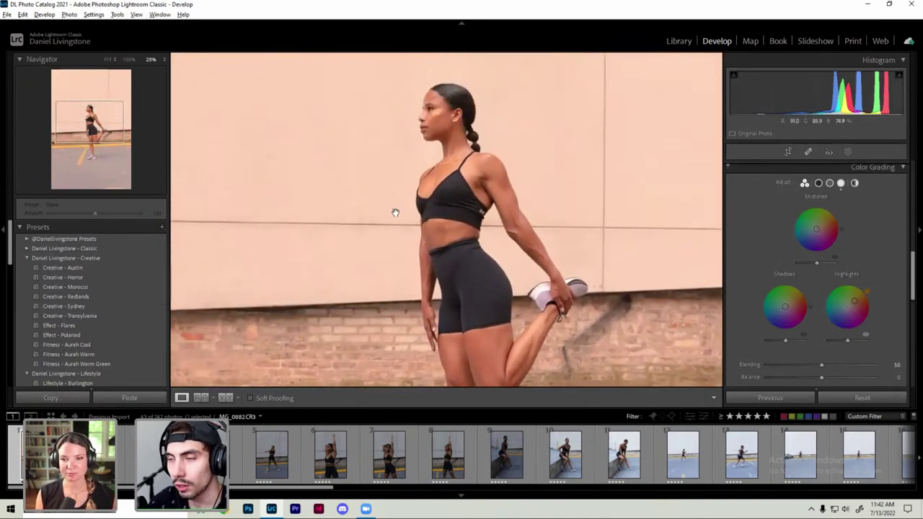
scroll(473, 247, "down", 2)
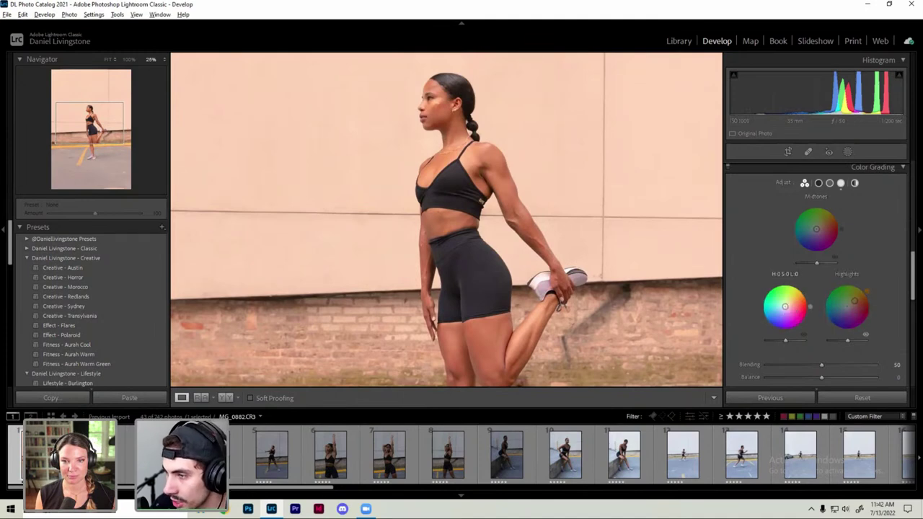
left_click_drag(785, 306, 776, 311)
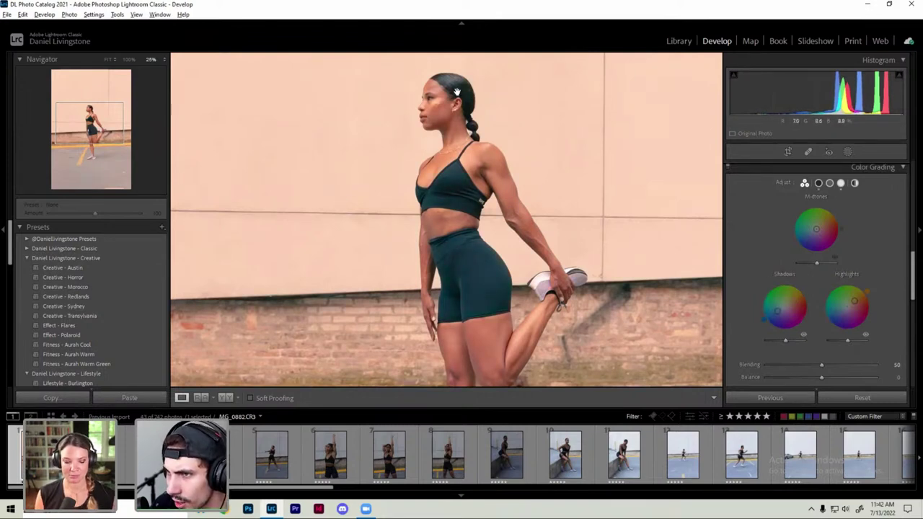
left_click_drag(478, 258, 496, 224)
left_click(503, 233)
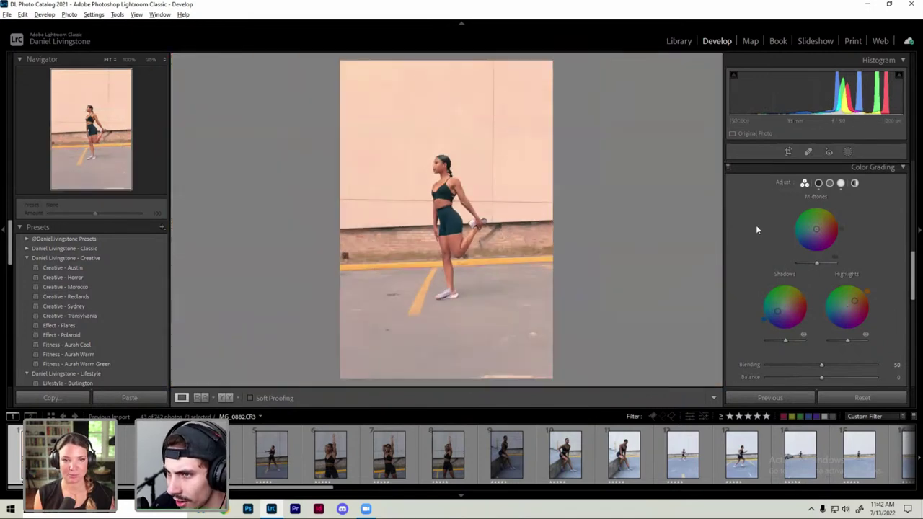
Step: Toggle the colour grade off and back on to compare before and after
left_click(727, 170)
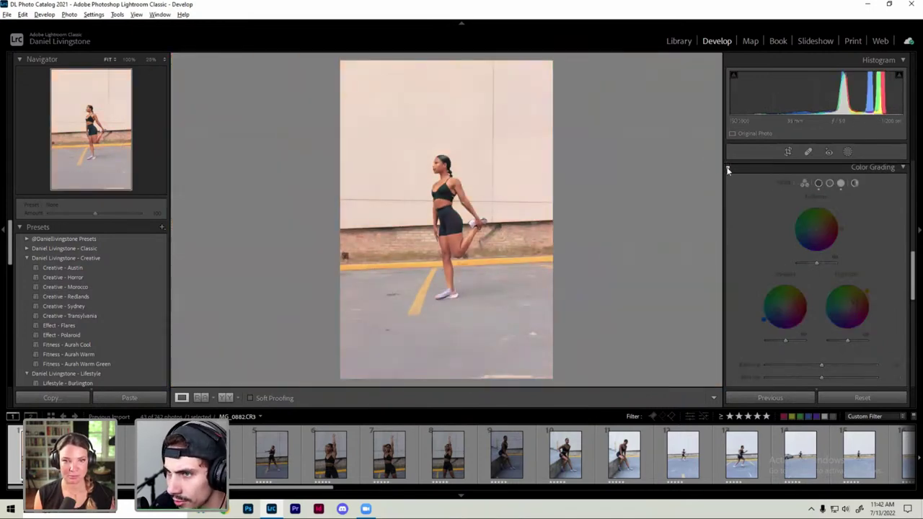
left_click(727, 169)
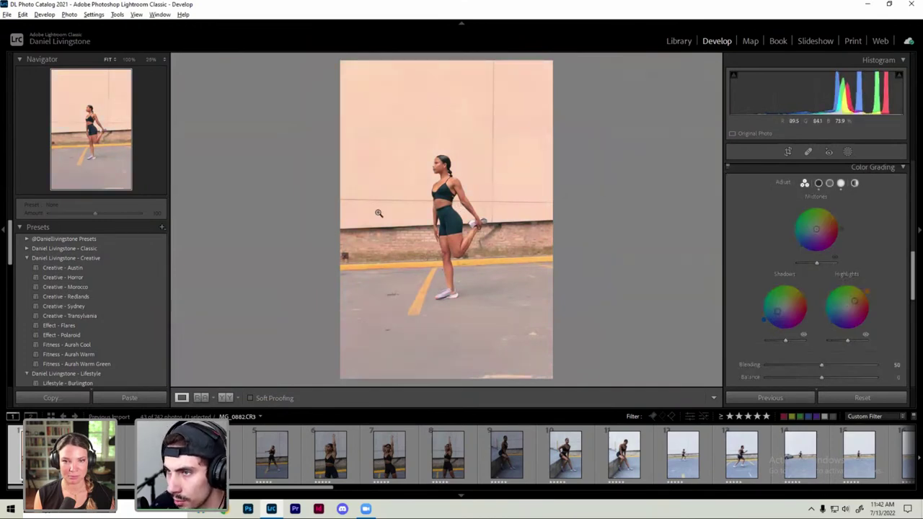
scroll(875, 271, "up", 2)
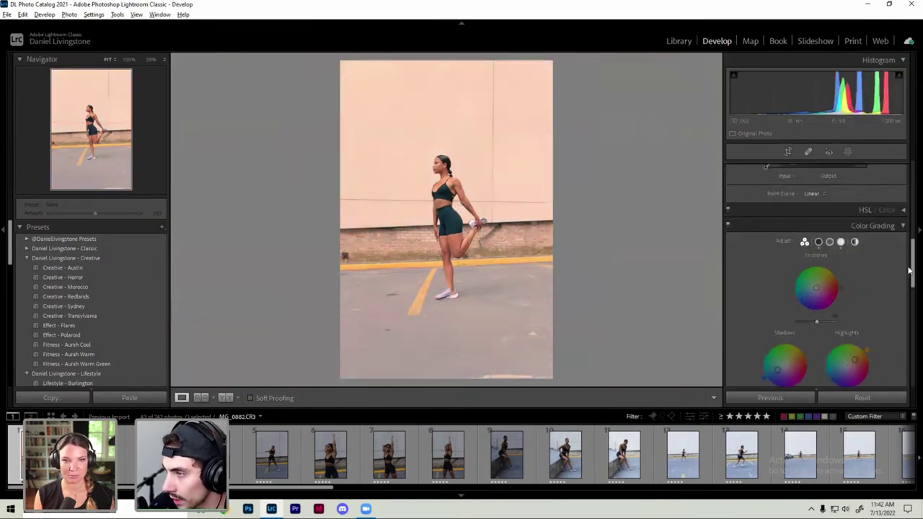
Step: Lift the Shadows, then pull them back down while zoomed in on the woman
left_click_drag(913, 277, 910, 202)
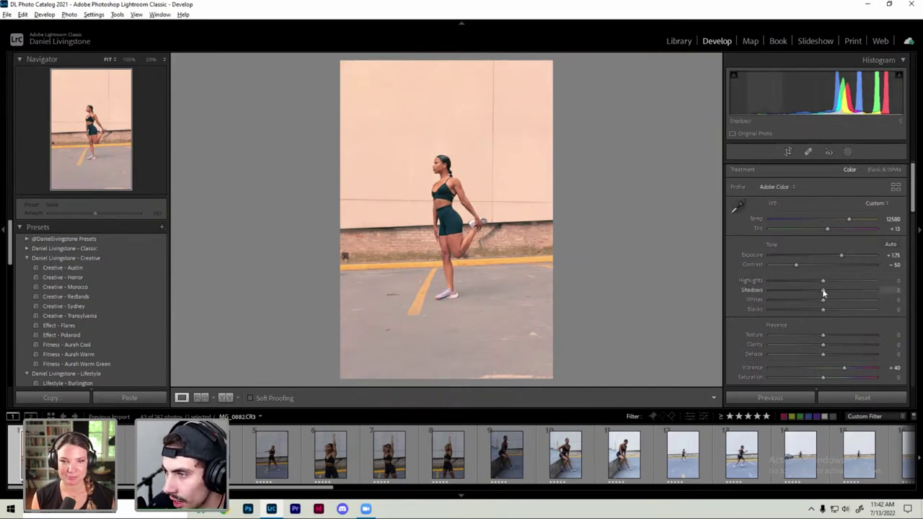
left_click_drag(824, 291, 838, 292)
left_click(462, 242)
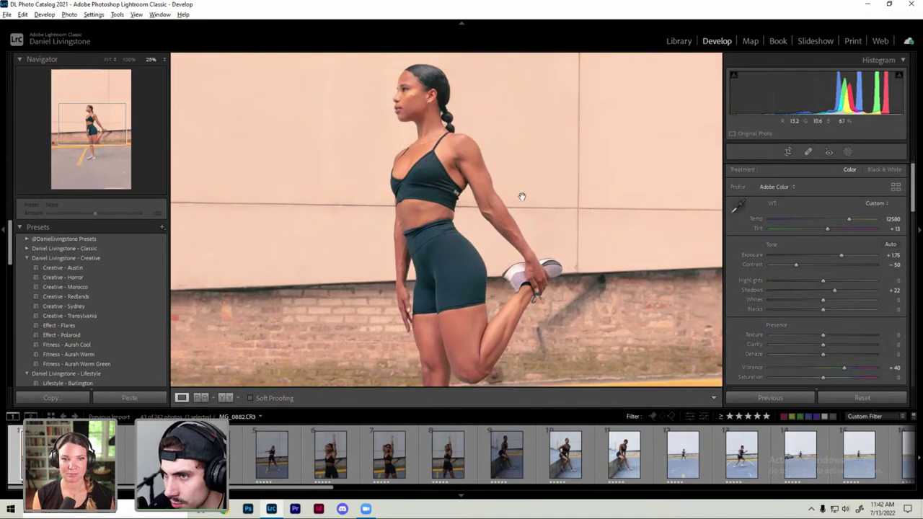
left_click_drag(833, 289, 813, 293)
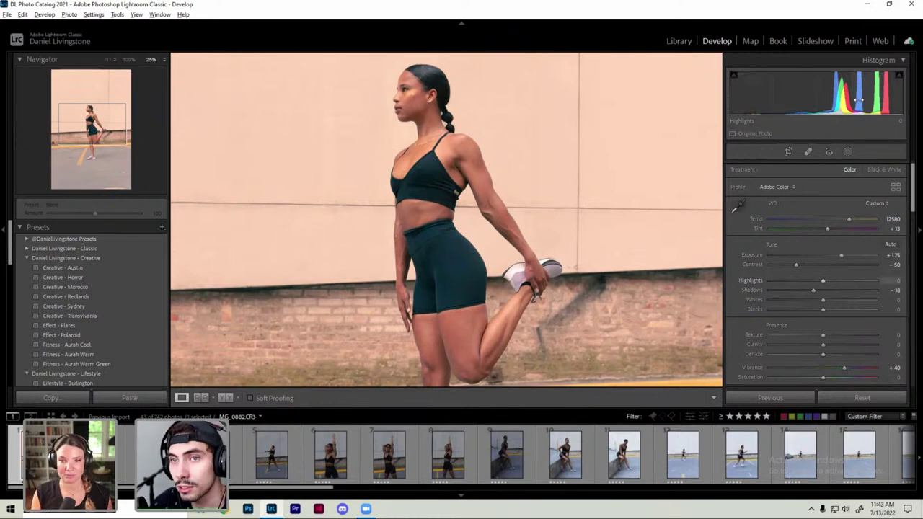
left_click(492, 209)
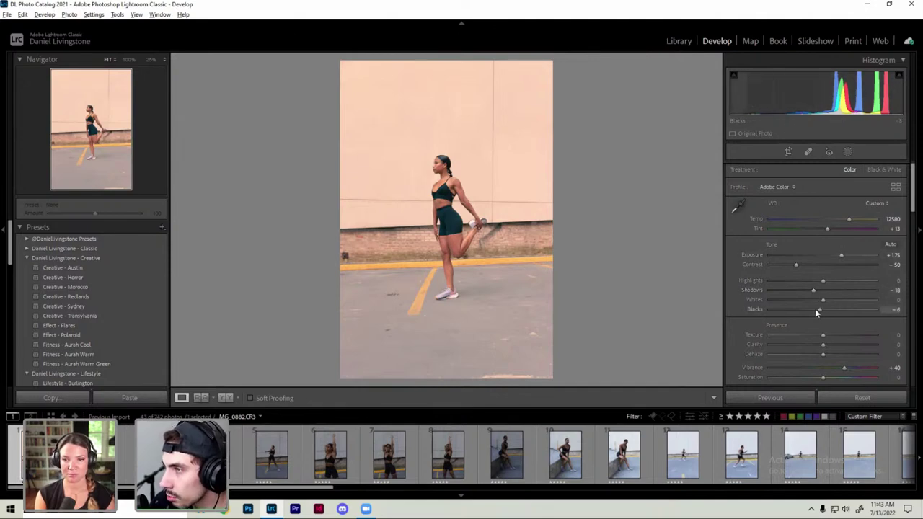
Step: Set Blacks to -23 using the clipping warning, Shadows to -34, and nudge exposure up
left_click_drag(818, 309, 805, 309)
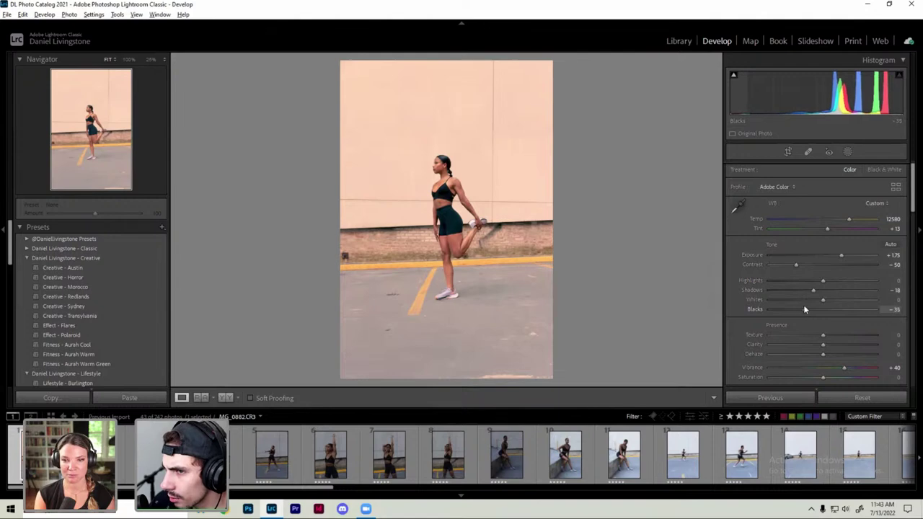
left_click(504, 168)
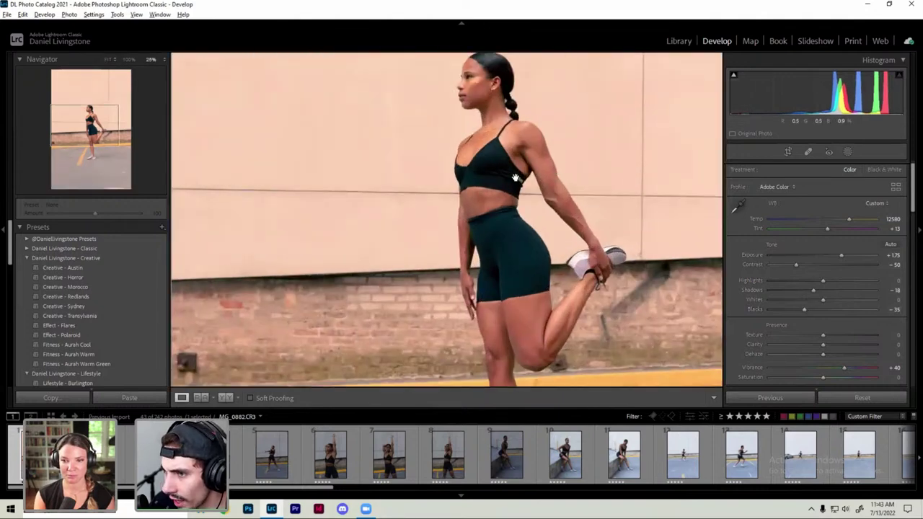
left_click_drag(517, 178, 479, 213)
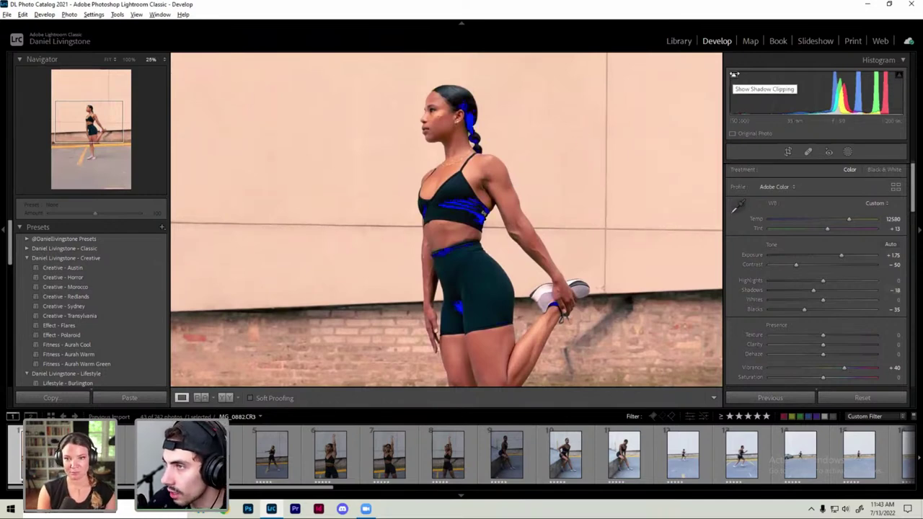
left_click(734, 78)
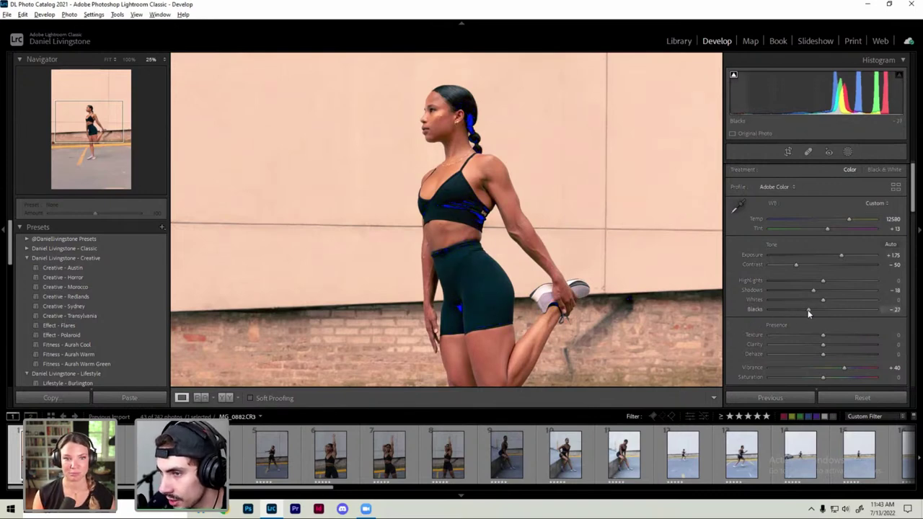
left_click_drag(805, 310, 810, 311)
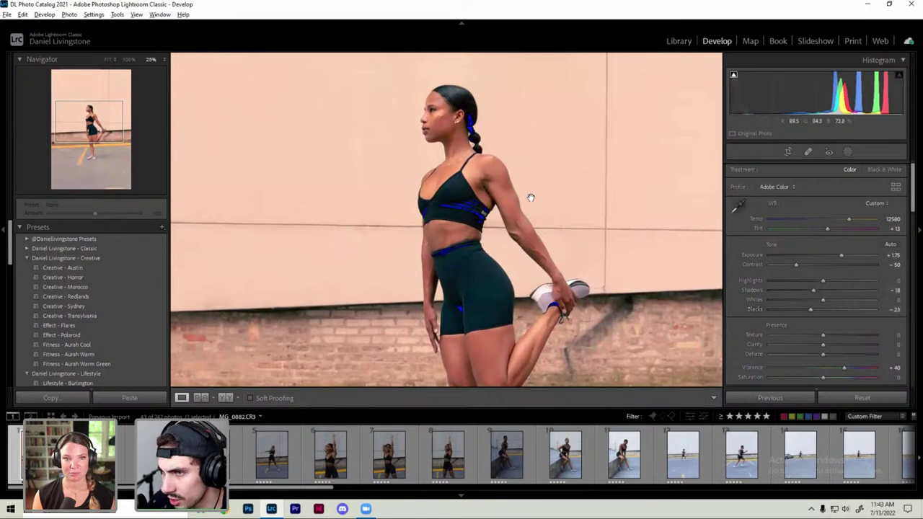
left_click_drag(813, 290, 804, 291)
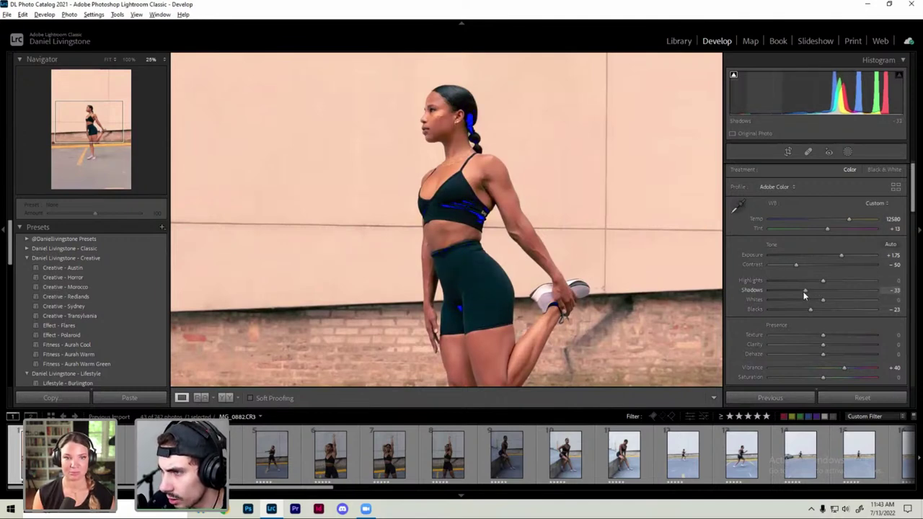
left_click(687, 182)
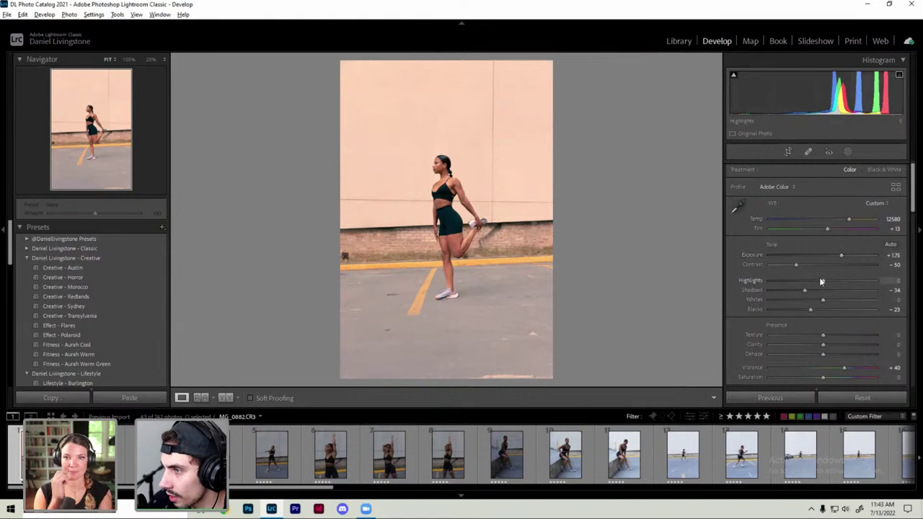
left_click_drag(842, 255, 857, 256)
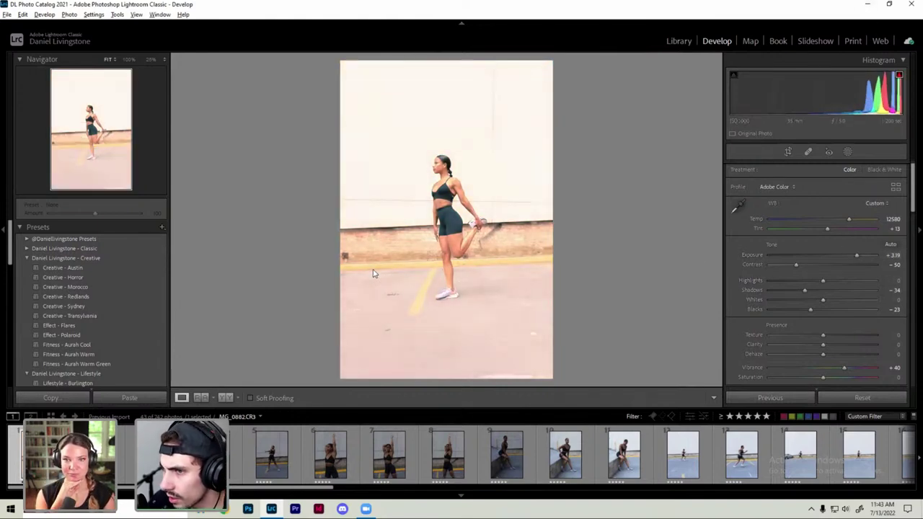
Step: Type exposure 1.5, then nudge it to +2.19 and darken Shadows to -36
left_click(449, 222)
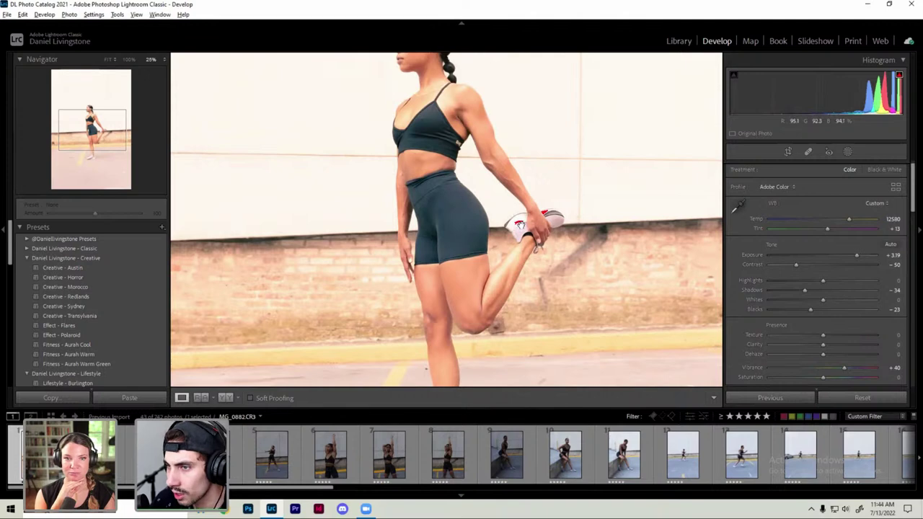
left_click(893, 255)
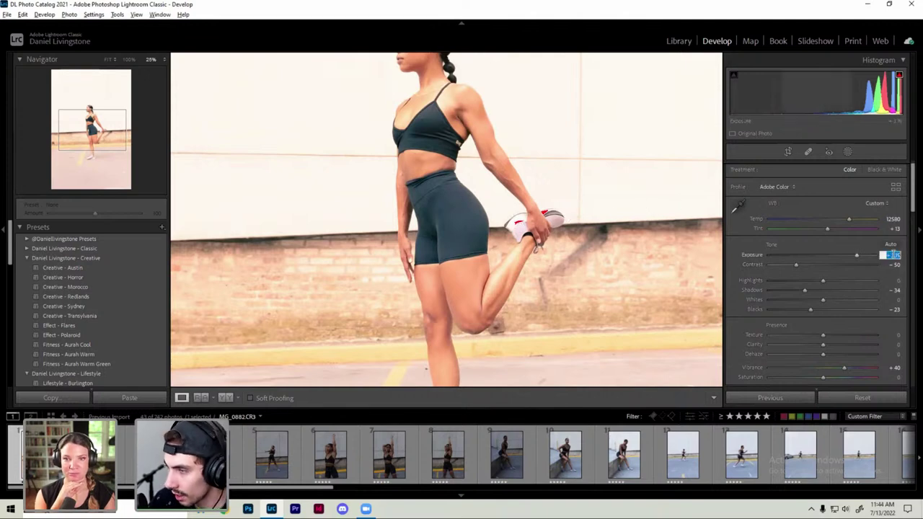
type("1.5")
key("Return")
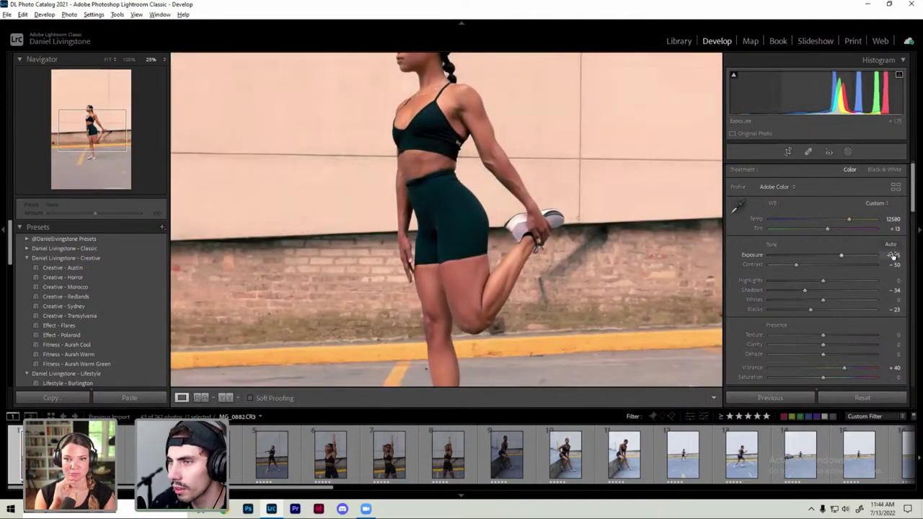
left_click(466, 209)
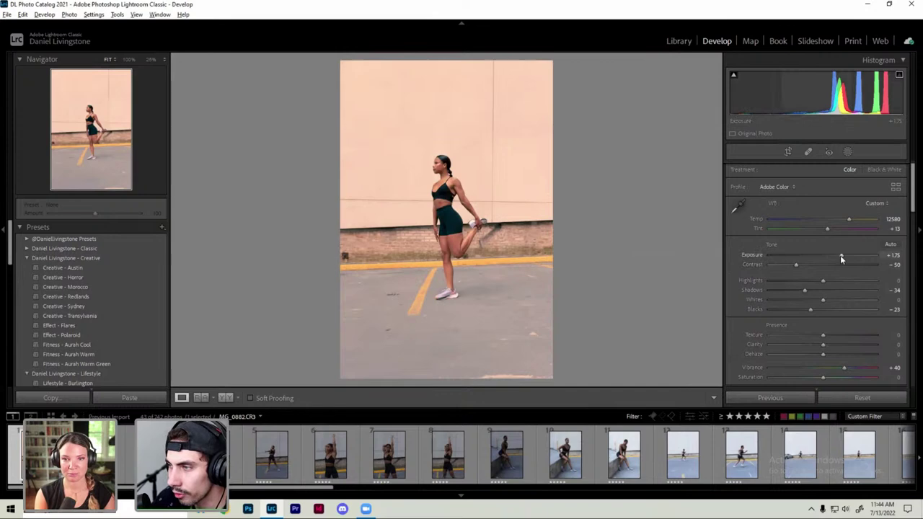
left_click_drag(840, 255, 847, 258)
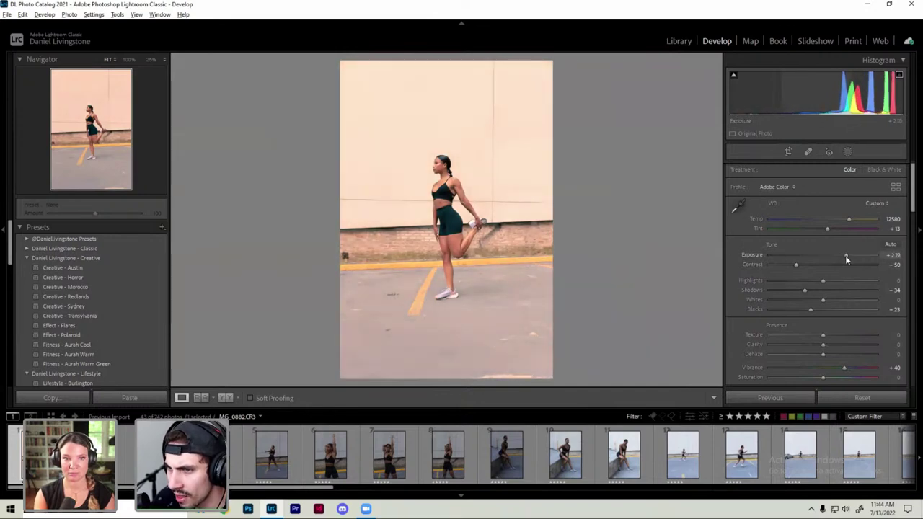
mouse_move(807, 294)
left_mouse_down()
mouse_move(800, 310)
mouse_move(815, 286)
left_mouse_up()
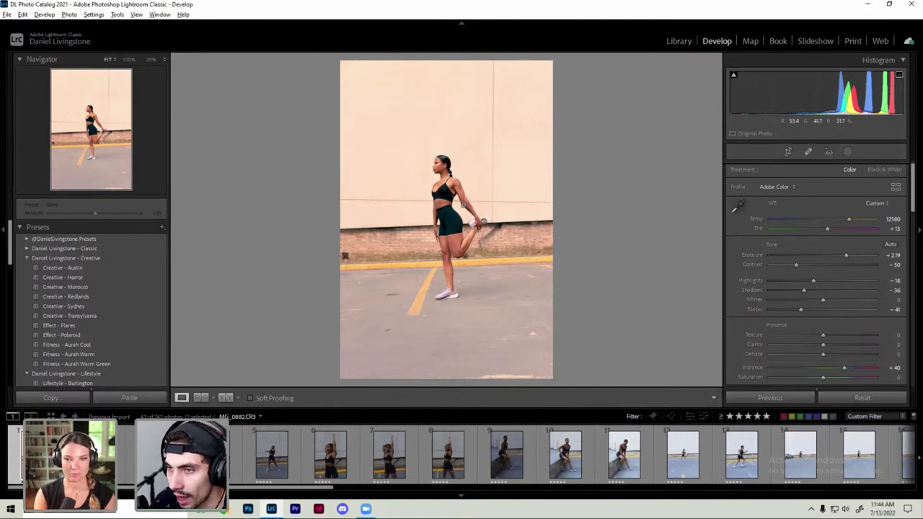
Step: Add a post-crop vignette with amount −30, midpoint 21, roundness +86, feather 82, then zoom to check it
scroll(754, 296, "down", 5)
scroll(754, 296, "down", 5)
scroll(754, 296, "down", 3)
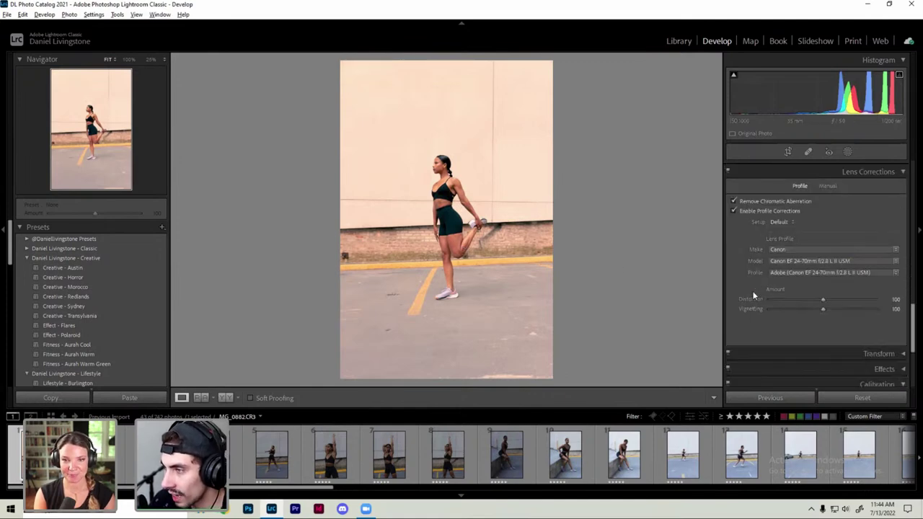
scroll(754, 296, "down", 3)
left_click(802, 218)
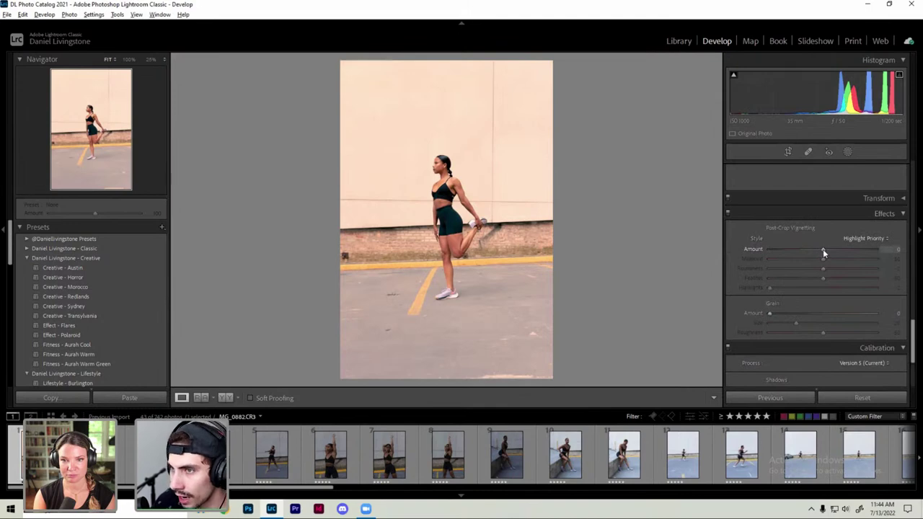
left_click_drag(823, 249, 811, 251)
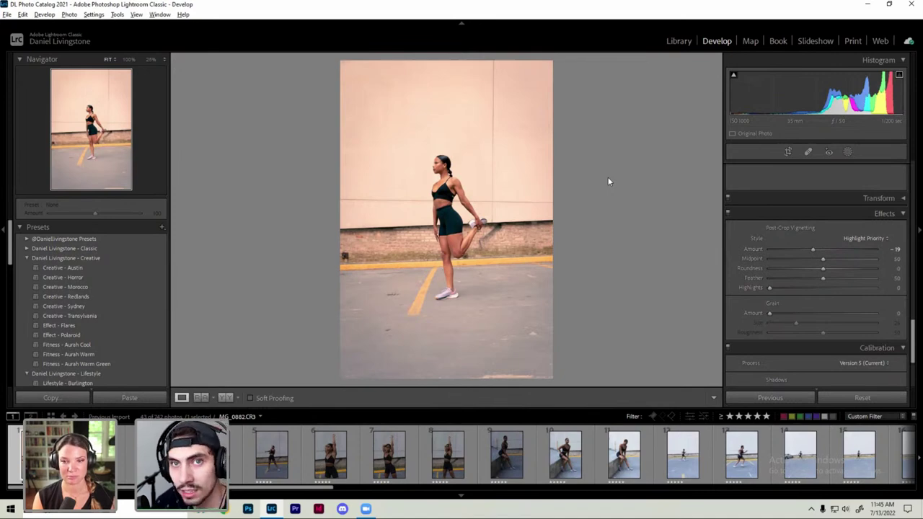
mouse_move(813, 251)
left_mouse_down()
mouse_move(811, 262)
mouse_move(786, 267)
mouse_move(867, 271)
mouse_move(837, 280)
mouse_move(856, 280)
left_mouse_up()
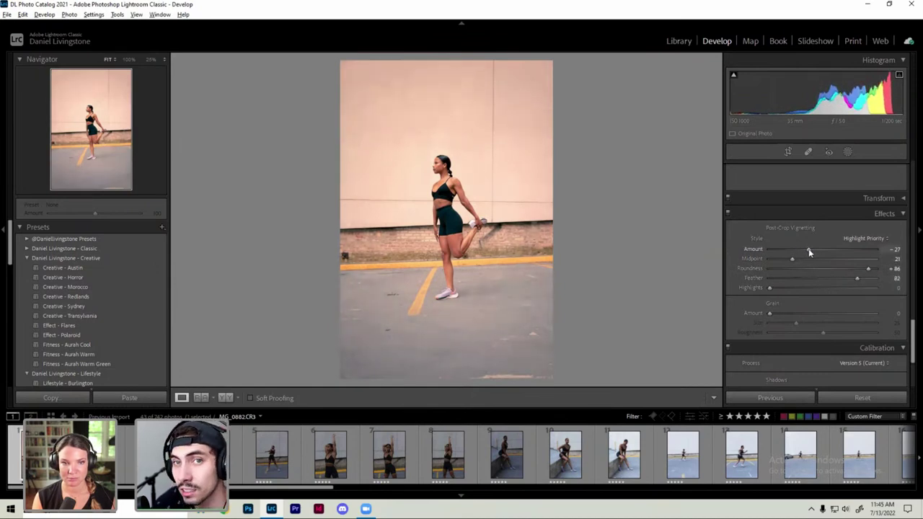
left_click_drag(809, 249, 806, 249)
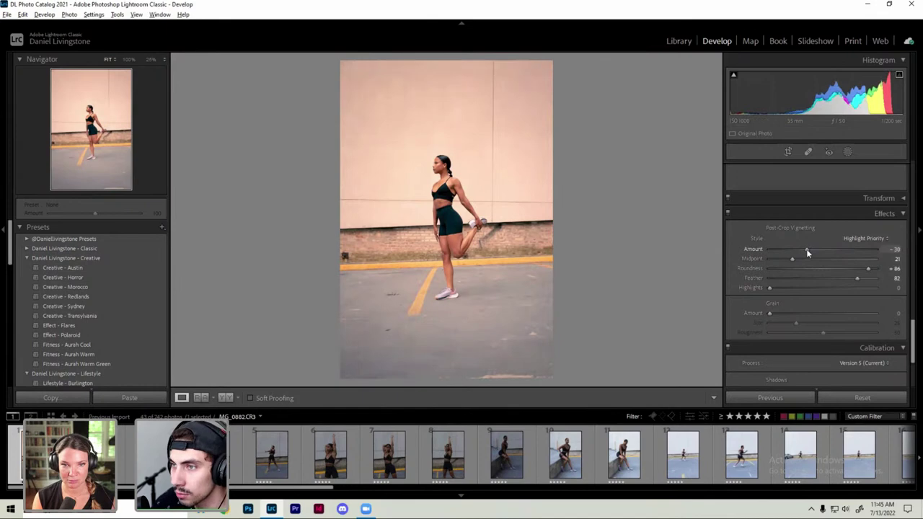
left_click(453, 170)
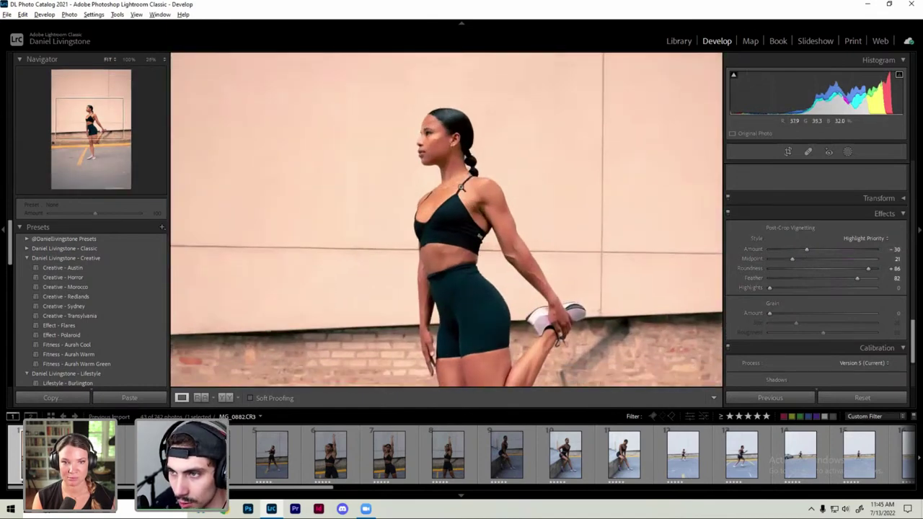
Step: Zoom in on the woman's upper body and toggle the vignette off and on to compare
left_click(453, 171)
left_click(727, 214)
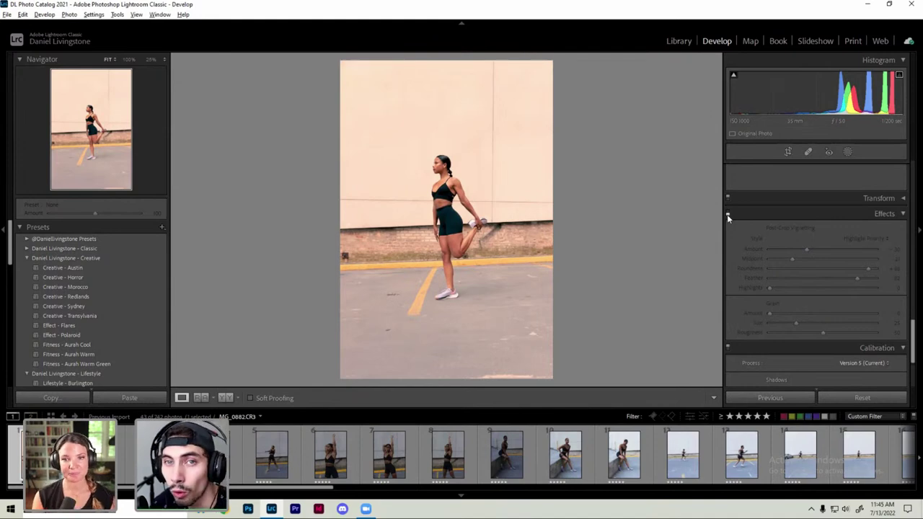
left_click(727, 215)
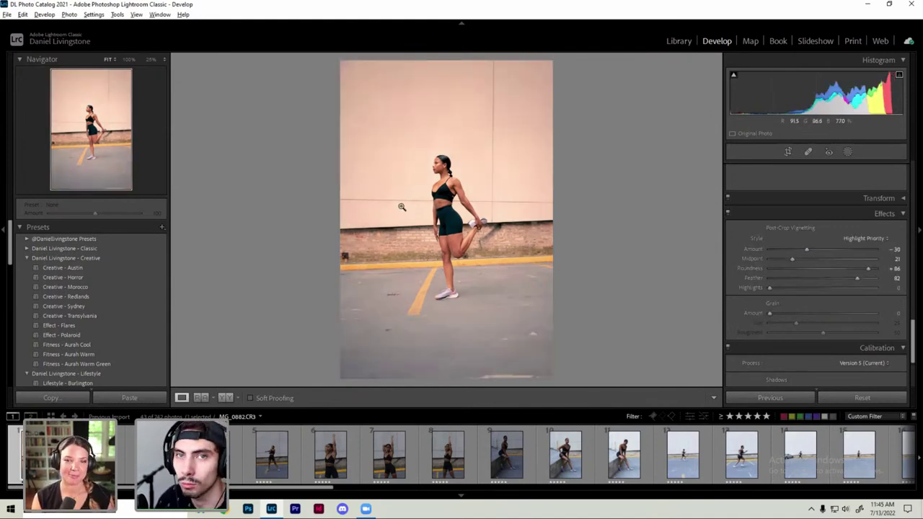
Step: Return to the whole-photo view and scroll the right panel back up to Basic
left_click(443, 167)
left_click_drag(444, 168, 573, 243)
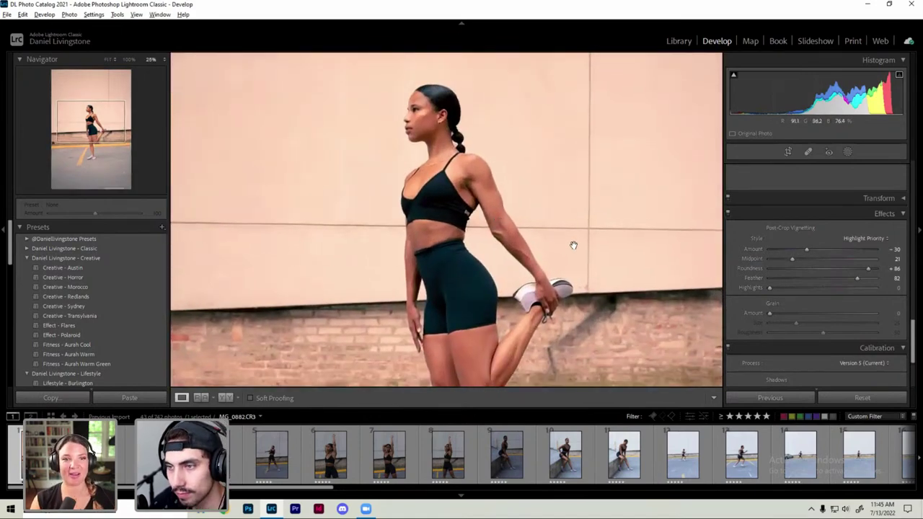
left_click(574, 247)
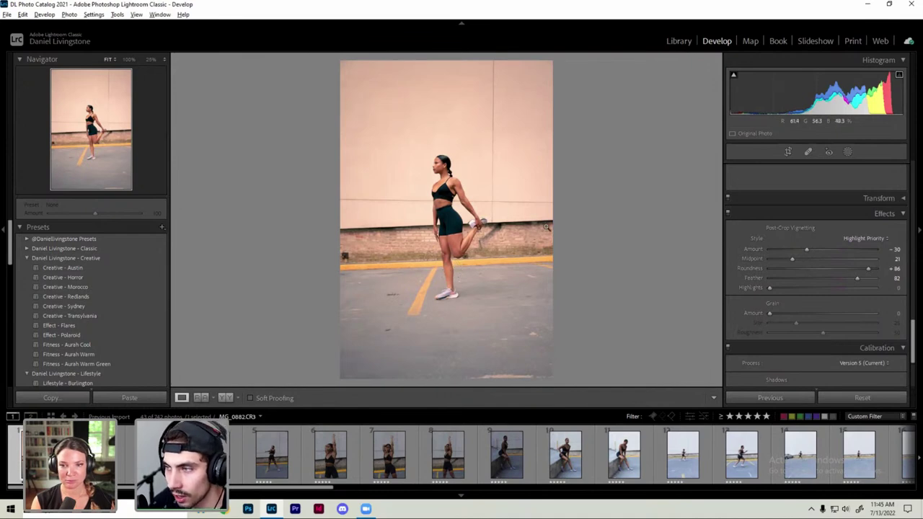
scroll(782, 315, "up", 2)
scroll(781, 314, "up", 2)
scroll(781, 314, "up", 2)
scroll(782, 314, "up", 2)
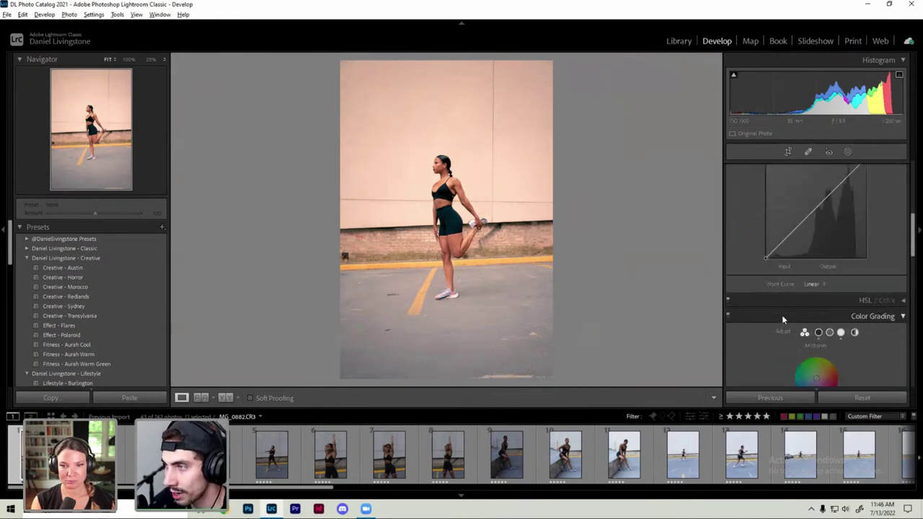
scroll(782, 315, "up", 3)
scroll(782, 314, "up", 2)
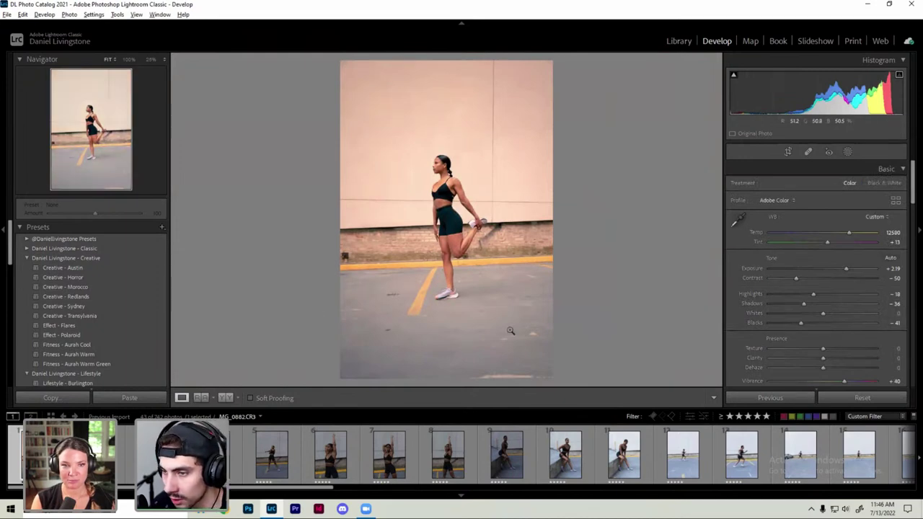
Step: Send the stretching photo to Adobe Photoshop 2022 via Edit In
right_click(44, 455)
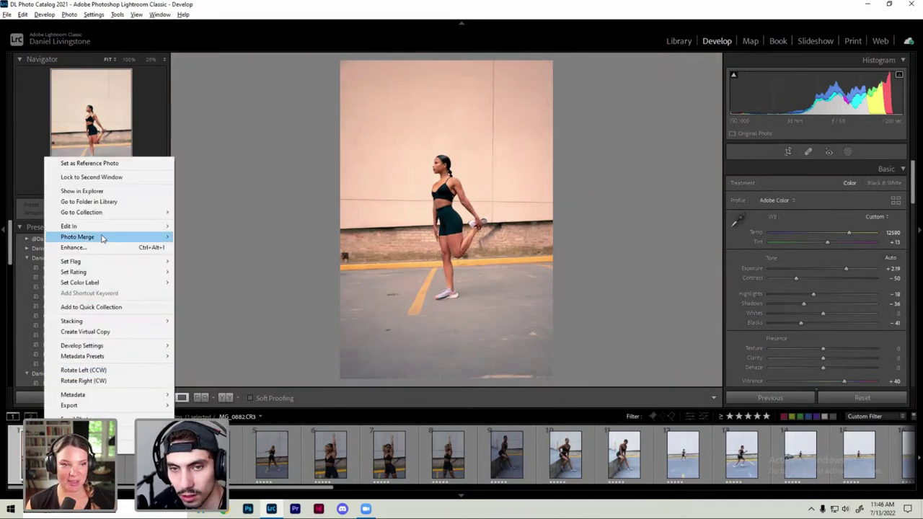
mouse_move(70, 226)
left_click(221, 227)
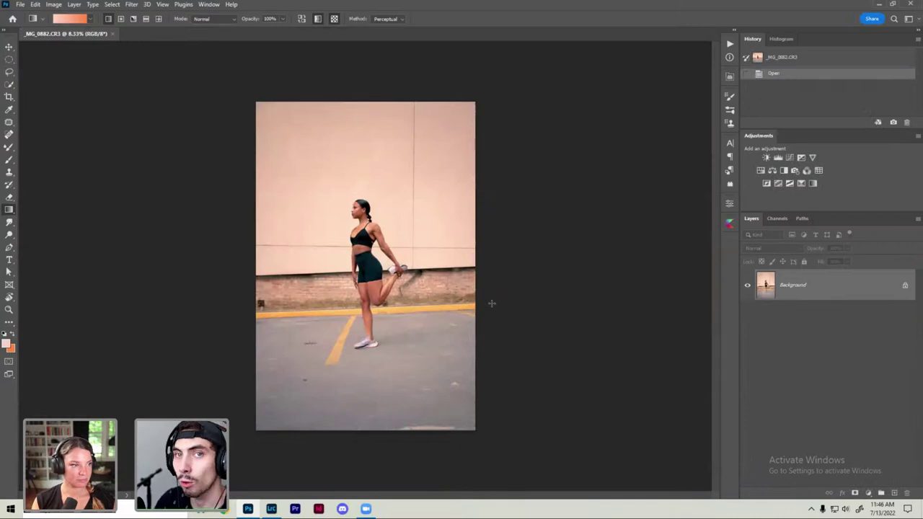
Step: Duplicate the Background onto Layer 1, adjust the zoom, and pick the Spot Healing Brush
key("ctrl+j")
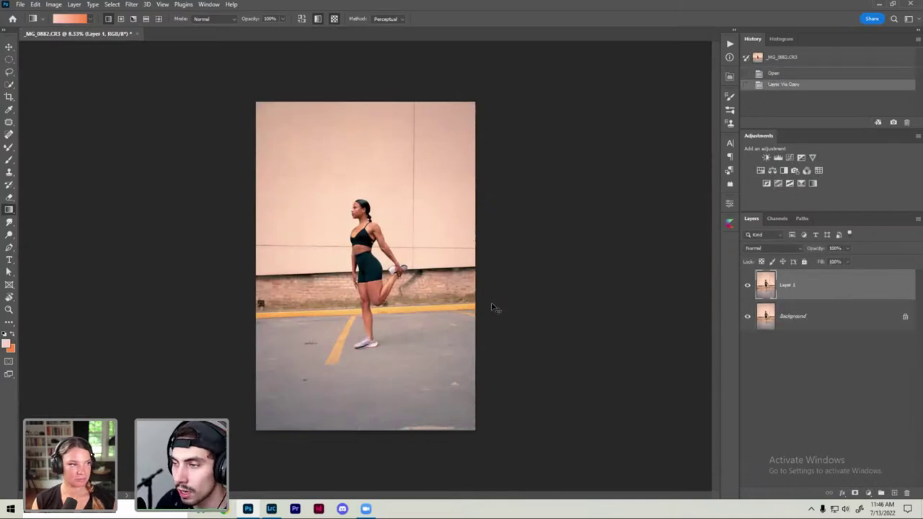
key("ctrl+plus")
key("ctrl+plus")
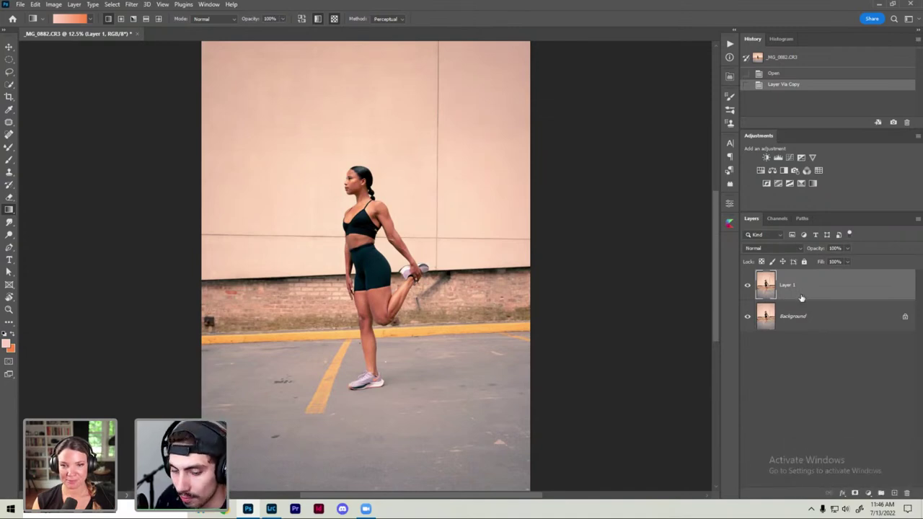
key("ctrl+plus")
key("ctrl+plus")
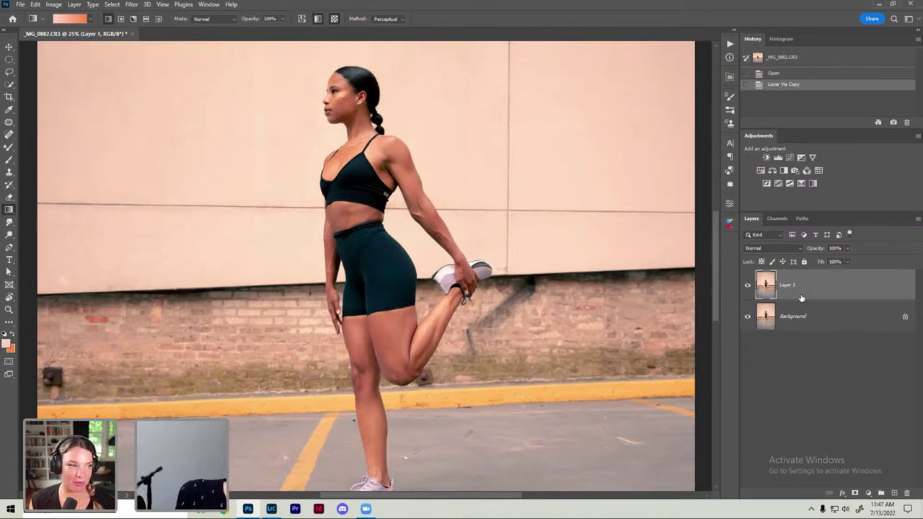
key("ctrl+0")
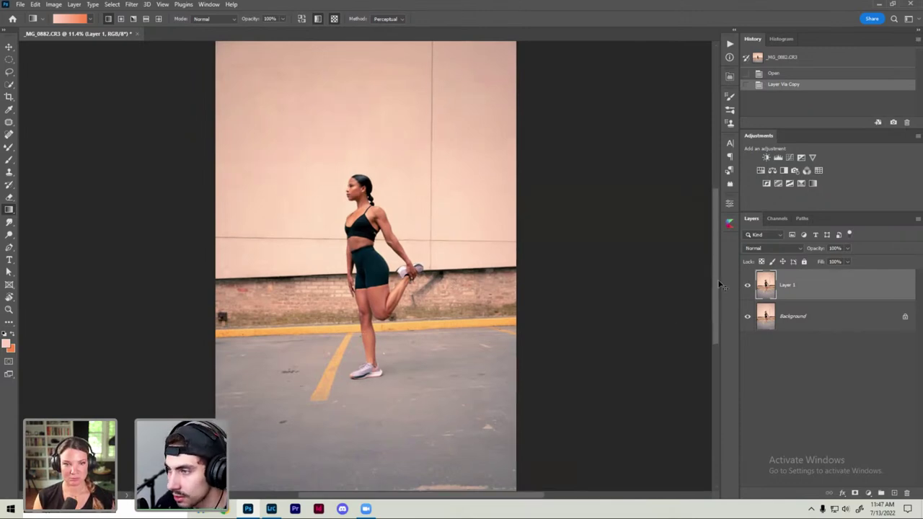
key("ctrl+plus")
key("ctrl+plus")
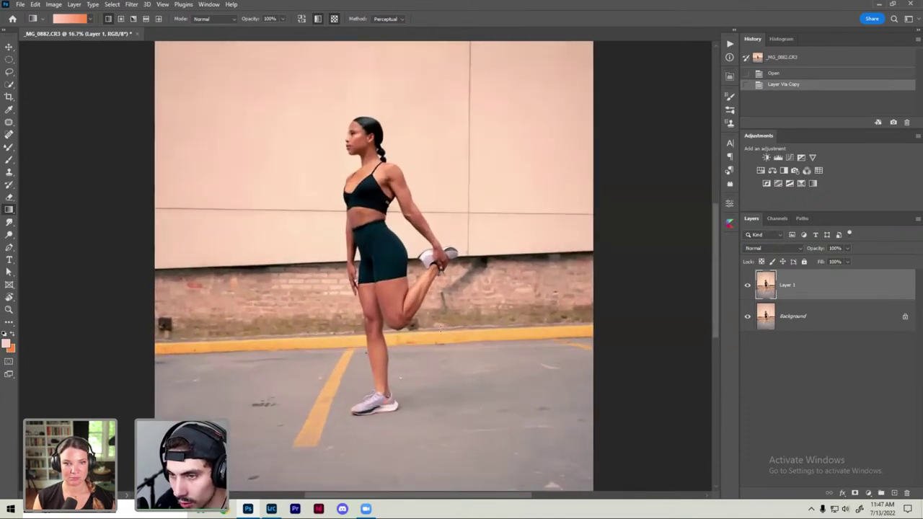
key("j")
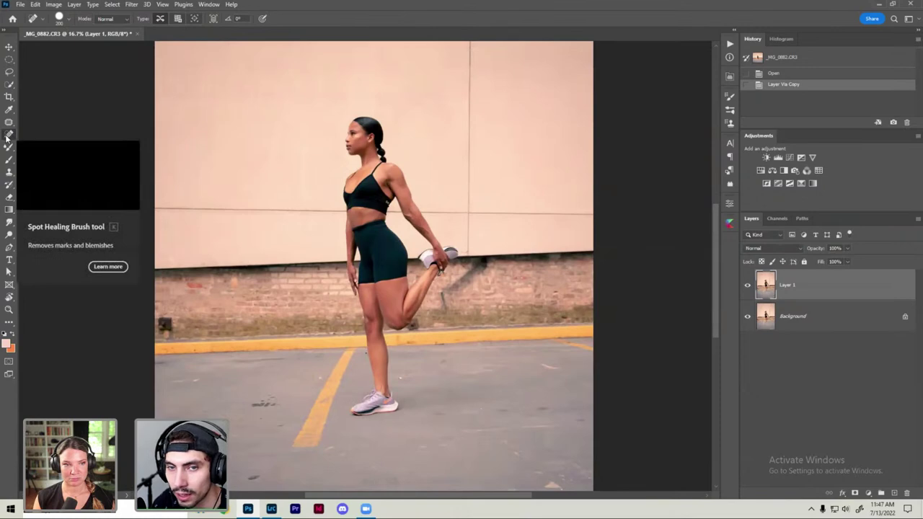
Step: Zoom into the pavement and heal the marks and spots near the yellow curb
key("ctrl+plus")
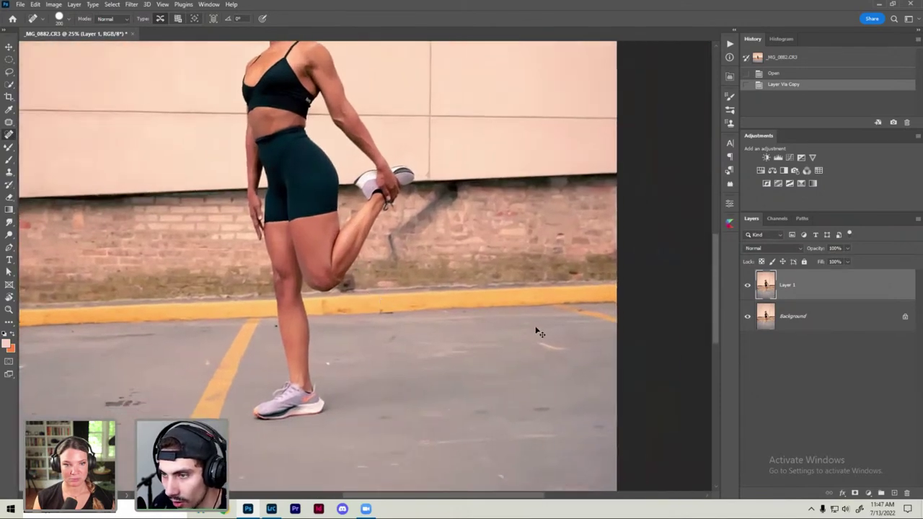
left_click_drag(563, 263, 464, 242)
left_click_drag(321, 300, 335, 292)
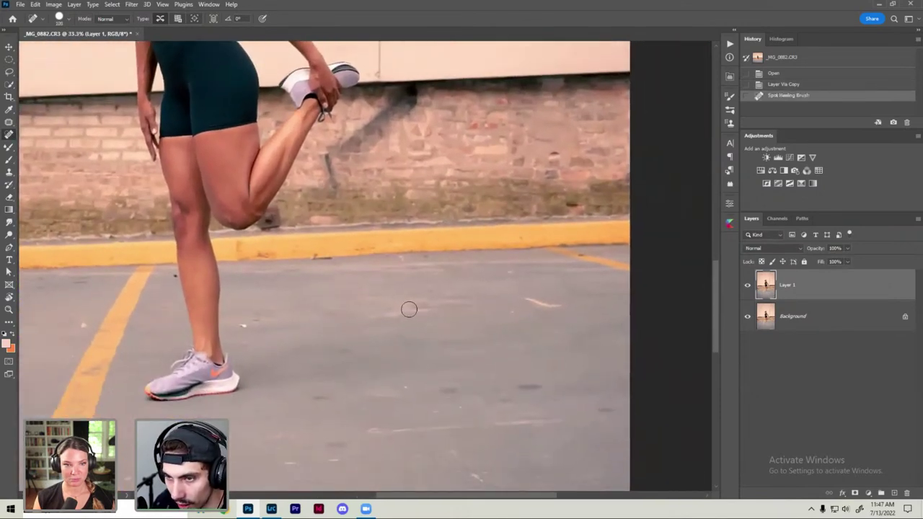
left_click_drag(426, 306, 390, 312)
left_click(431, 294)
left_click(401, 260)
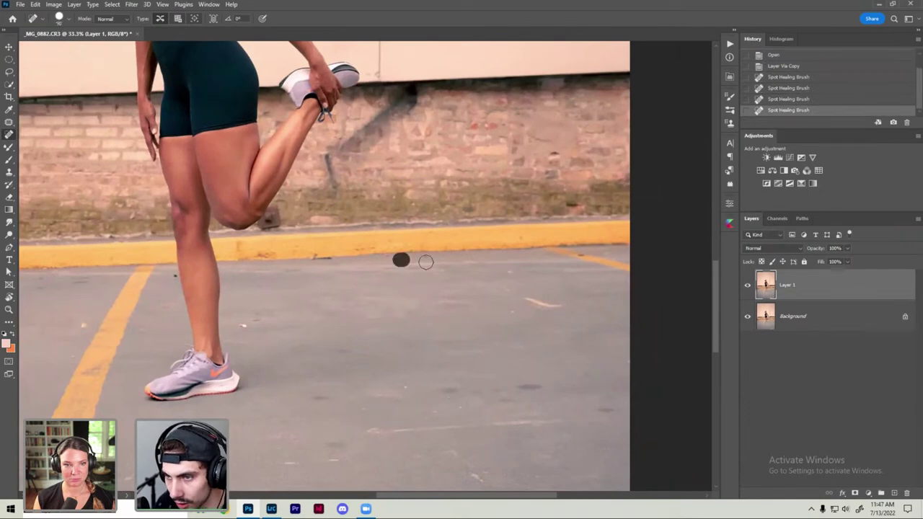
left_click(430, 259)
left_click(318, 260)
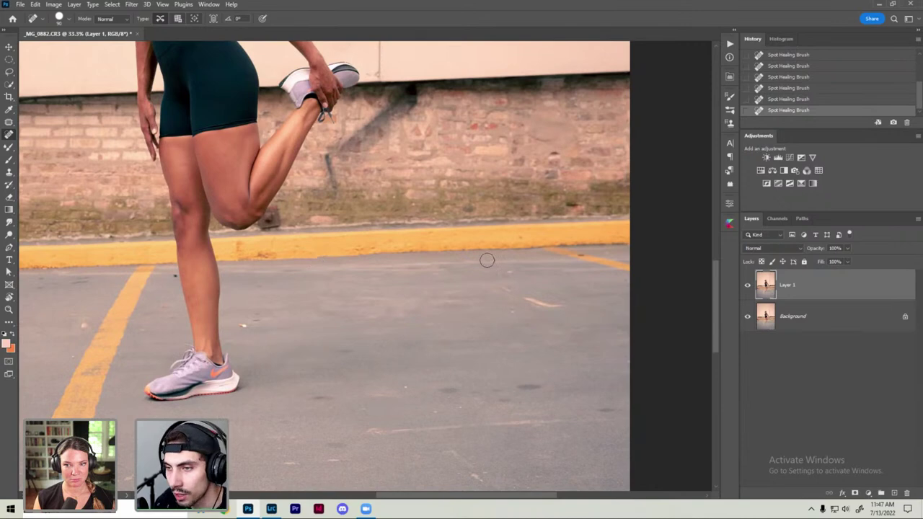
left_click_drag(527, 299, 568, 308)
left_click(510, 311)
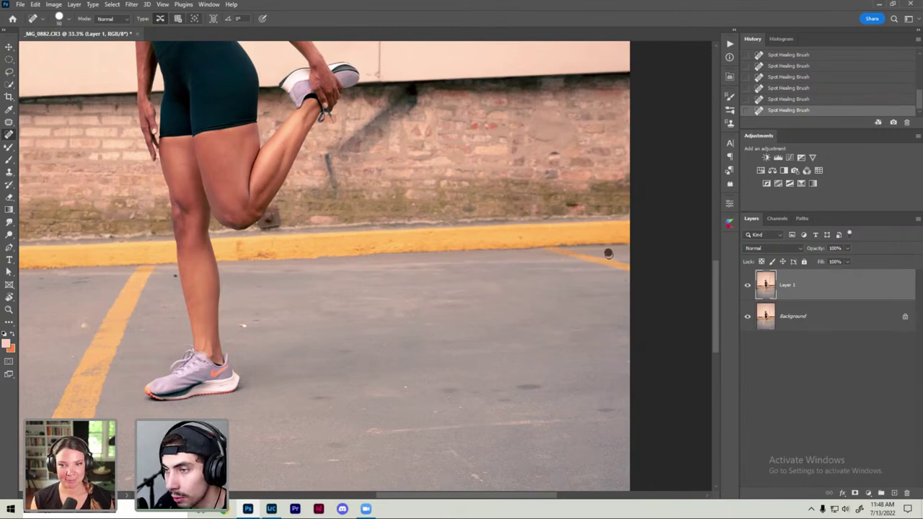
Step: Paint out more dark spots and short marks across the pavement
left_click_drag(479, 232, 465, 256)
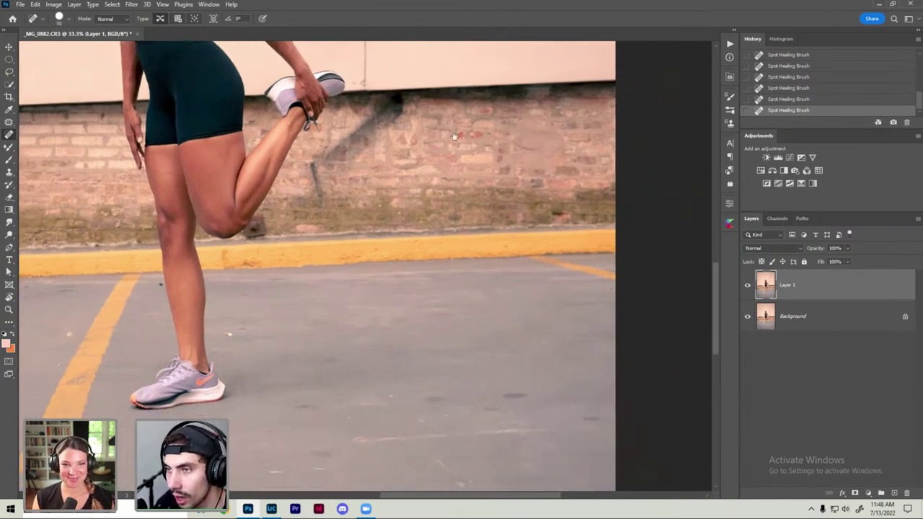
left_click_drag(533, 178, 480, 44)
left_click_drag(469, 270, 448, 277)
left_click(432, 281)
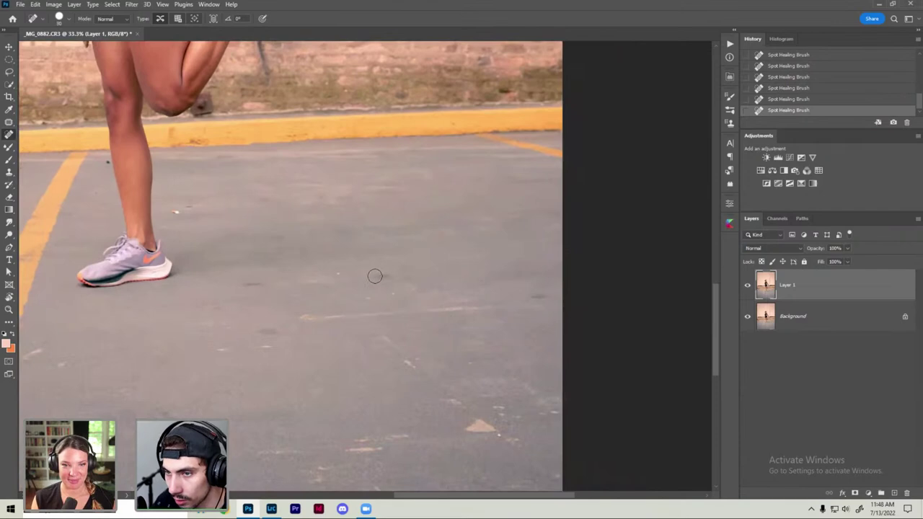
left_click_drag(366, 277, 397, 277)
left_click(365, 298)
left_click(339, 275)
left_click_drag(315, 280, 302, 280)
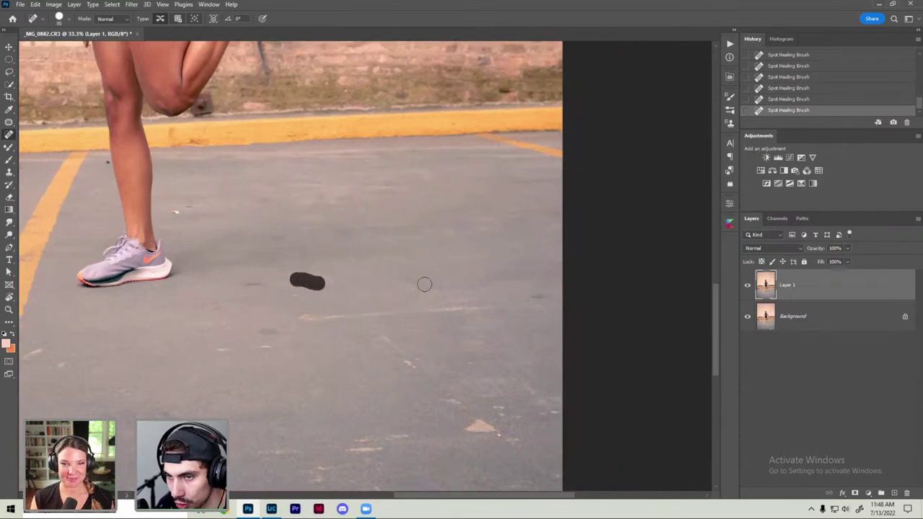
scroll(260, 263, "down", 3)
Step: Remove the pavement stain, the pale streak, and spots near the shoe
left_click_drag(240, 243, 281, 241)
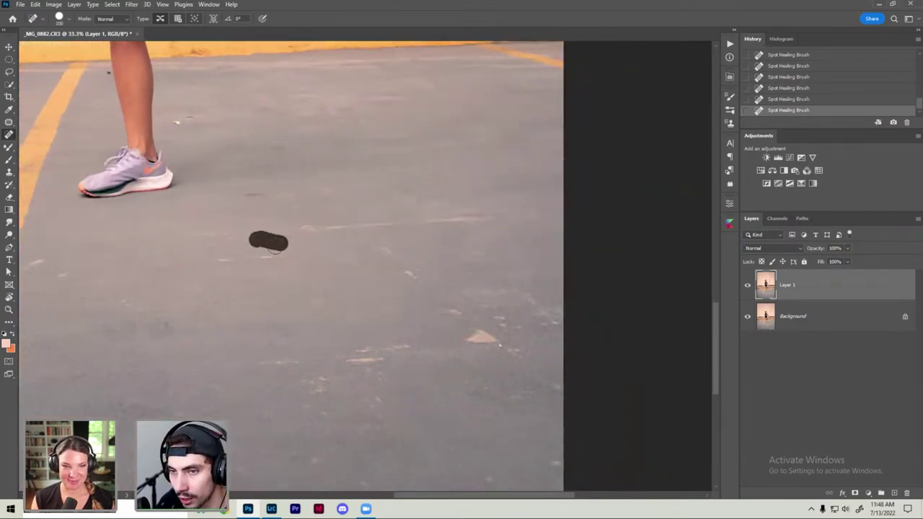
mouse_move(213, 268)
left_mouse_down()
mouse_move(243, 255)
mouse_move(229, 216)
left_mouse_up()
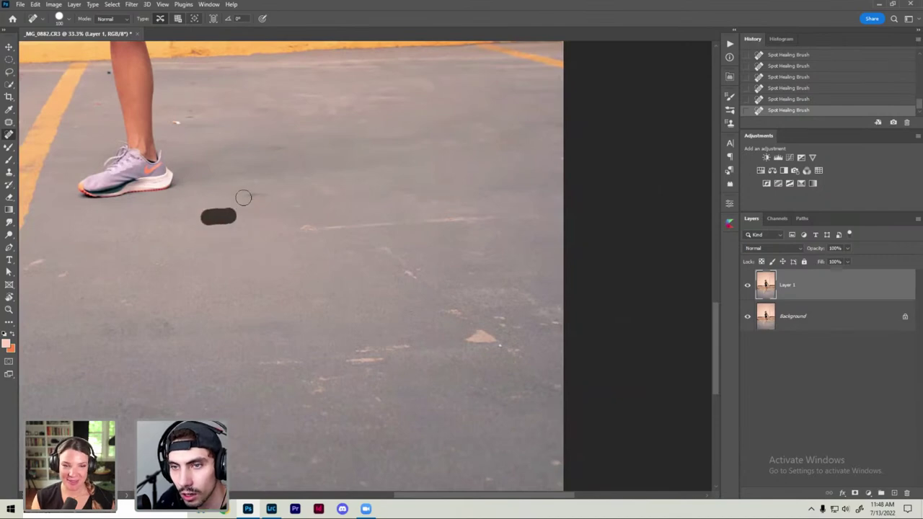
left_click_drag(300, 228, 488, 220)
left_click(411, 199)
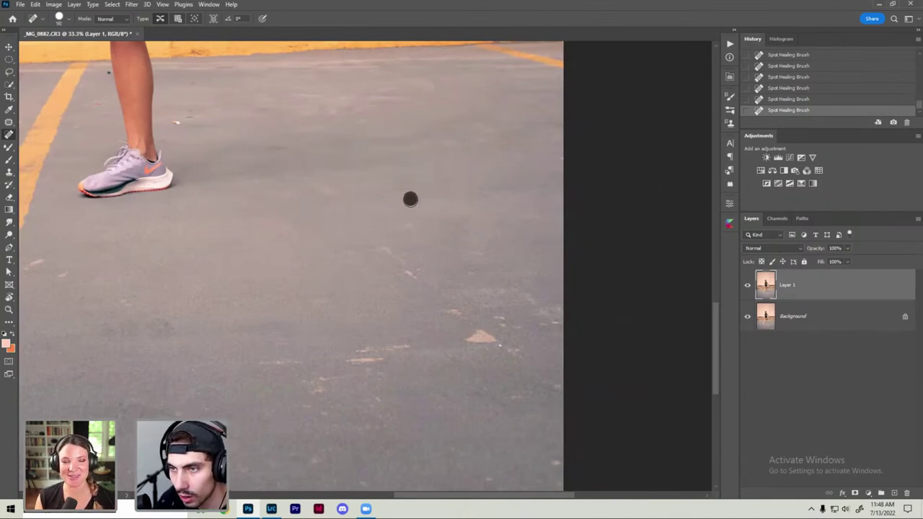
left_click(280, 149)
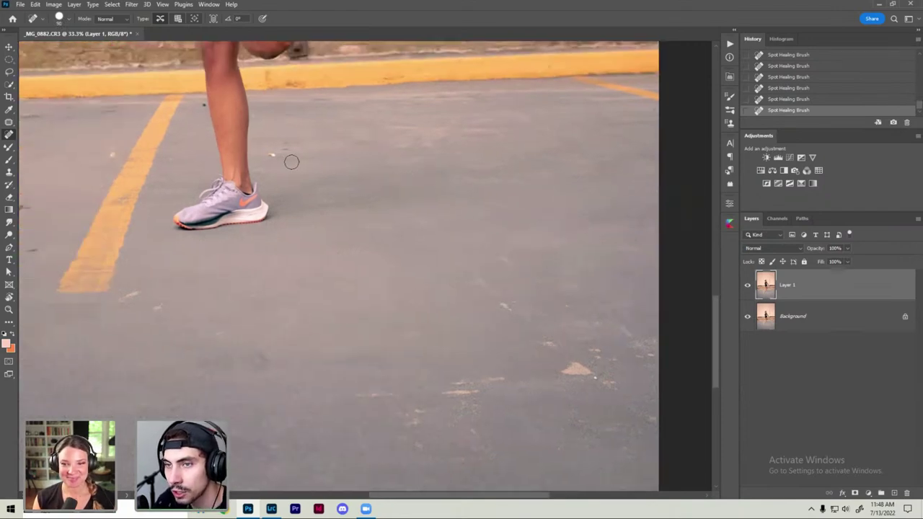
left_click(268, 152)
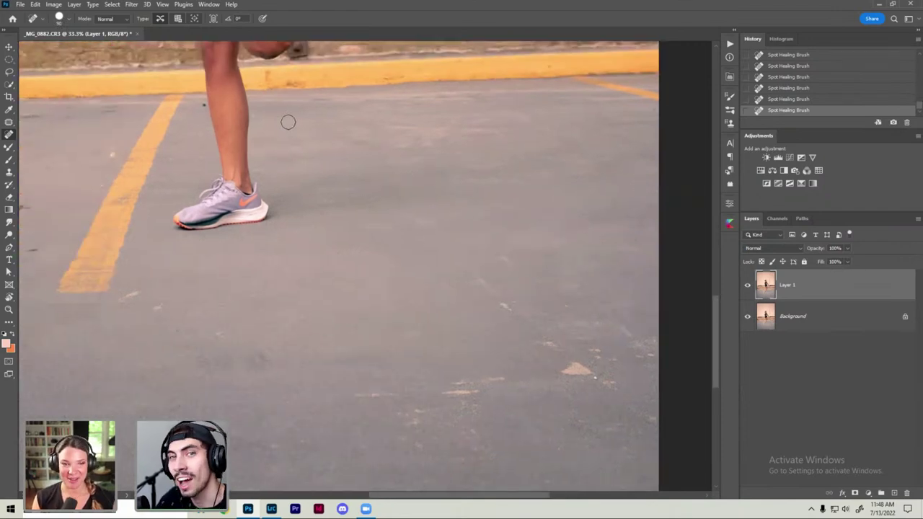
left_click(448, 255)
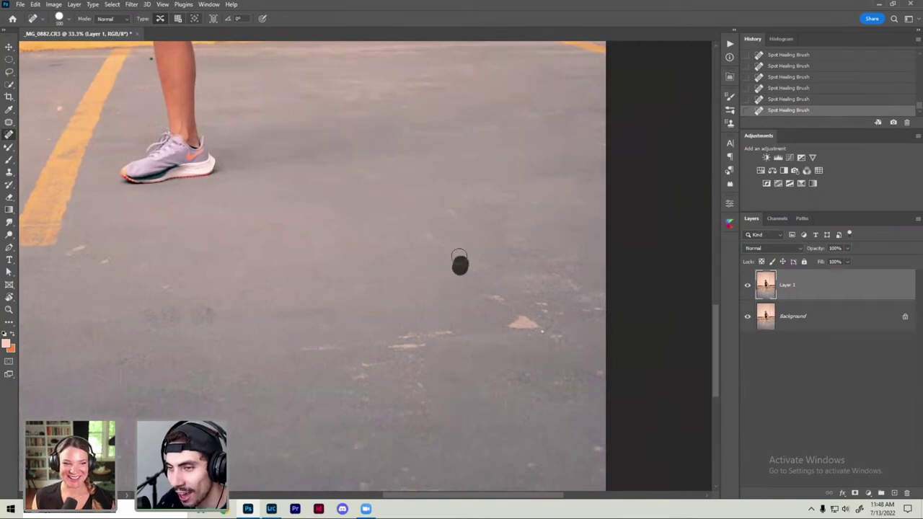
left_click(454, 214)
left_click_drag(454, 215, 375, 214)
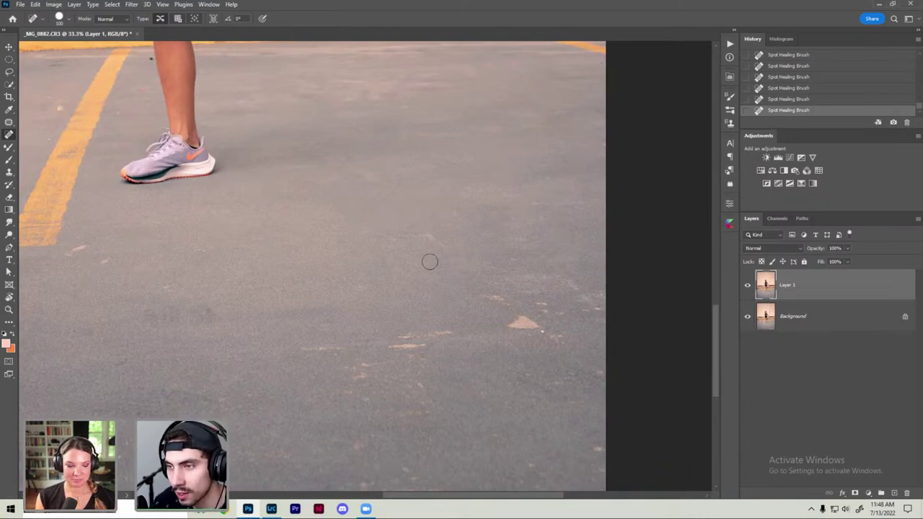
Step: Heal the pale spot and the streaks and specks on the asphalt below the shoe
left_click_drag(427, 242, 438, 249)
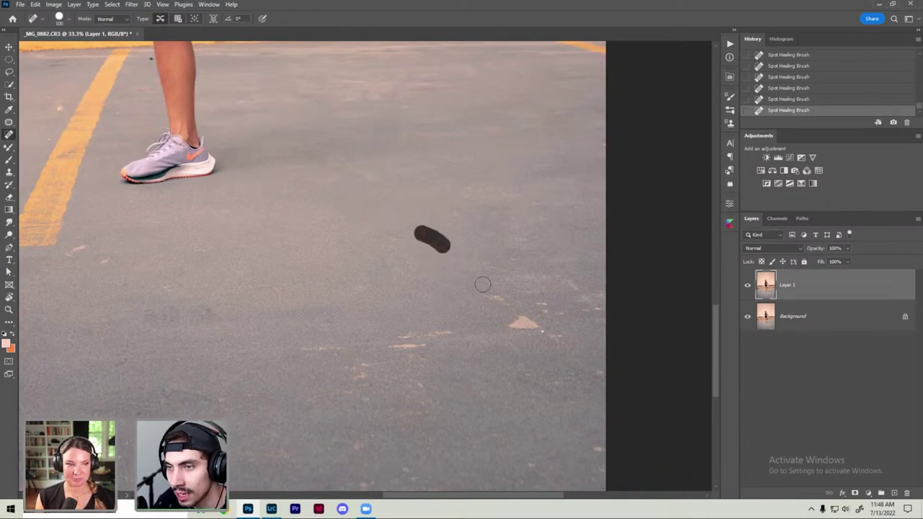
left_click(517, 321)
left_click_drag(517, 321, 559, 336)
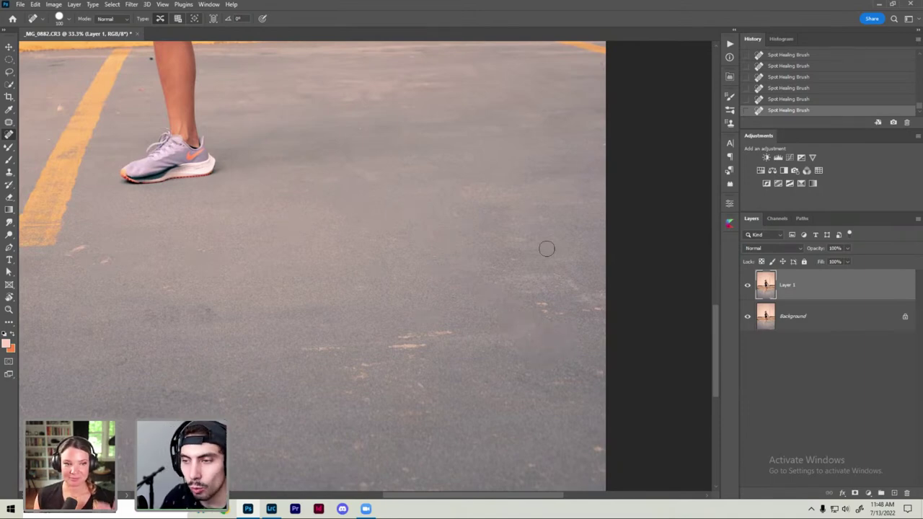
left_click(515, 263)
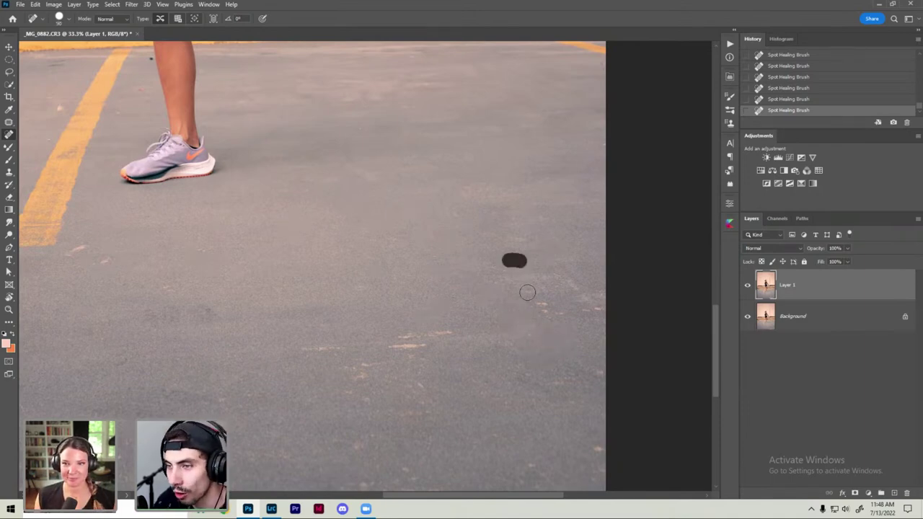
left_click_drag(536, 298, 559, 316)
left_click(546, 271)
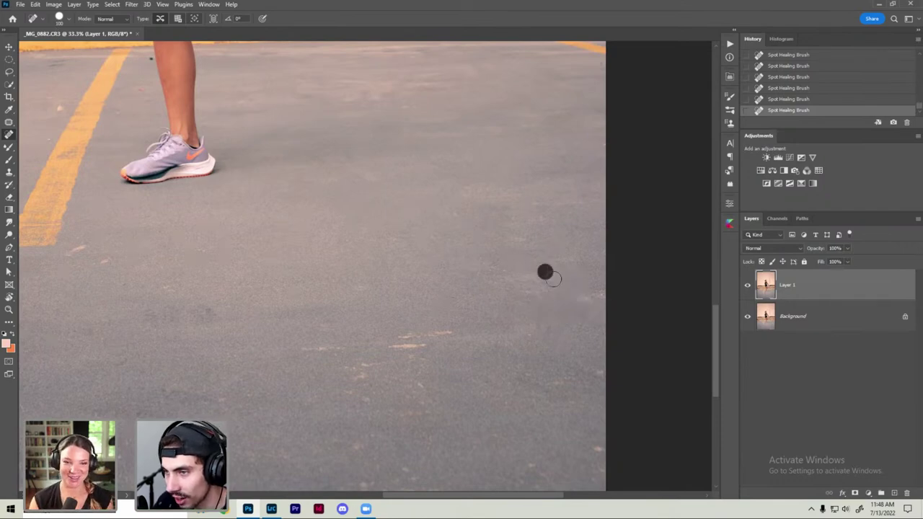
left_click(598, 293)
left_click_drag(521, 242, 535, 245)
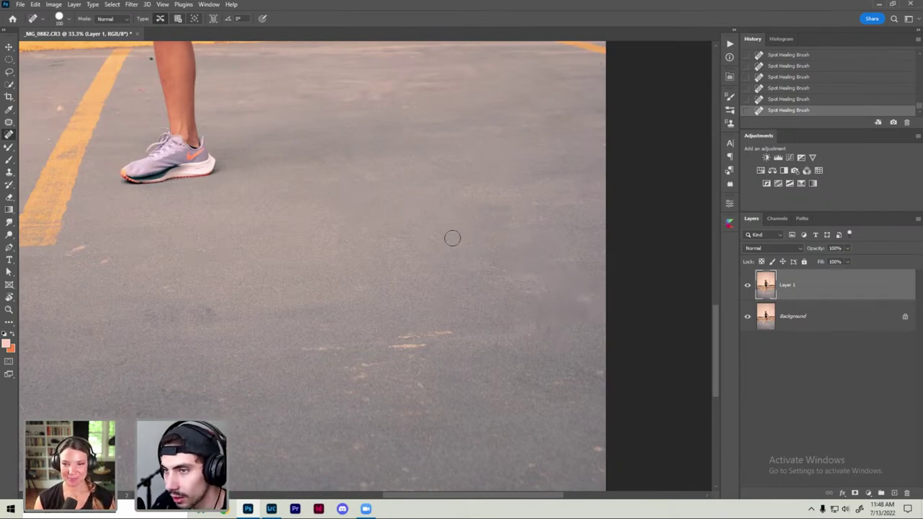
mouse_move(452, 238)
left_mouse_down()
mouse_move(395, 241)
mouse_move(433, 264)
mouse_move(421, 271)
left_mouse_up()
Step: Clear the remaining specks scattered across the lower asphalt
scroll(431, 262, "down", 2)
left_click(429, 264)
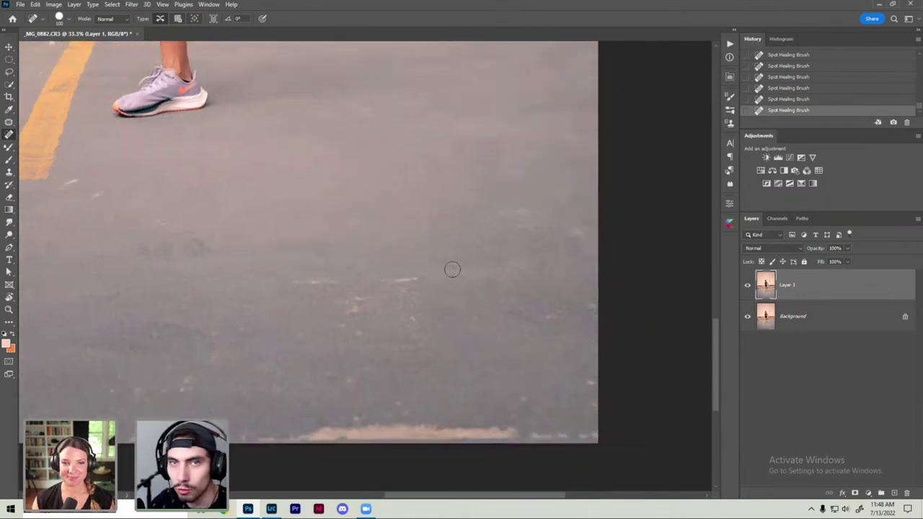
mouse_move(277, 283)
left_mouse_down()
mouse_move(428, 283)
mouse_move(342, 303)
left_mouse_up()
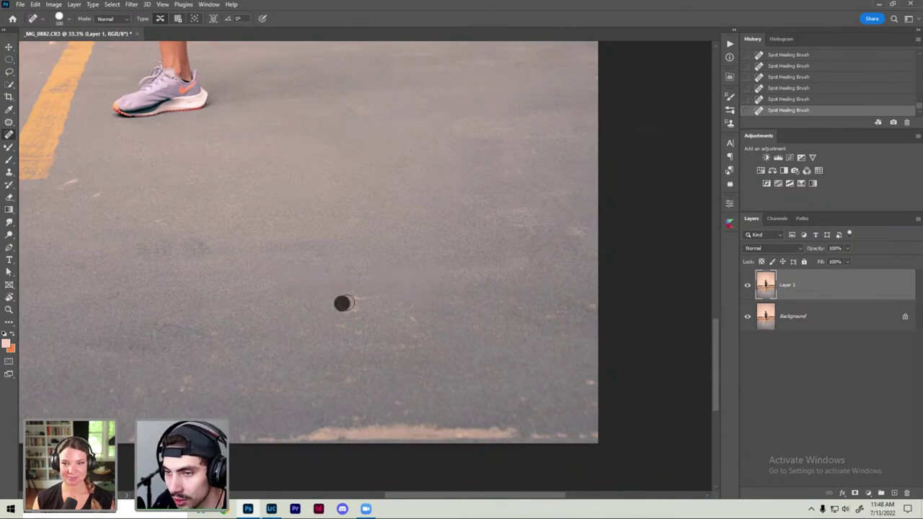
left_click(347, 318)
left_click(414, 318)
left_click(382, 311)
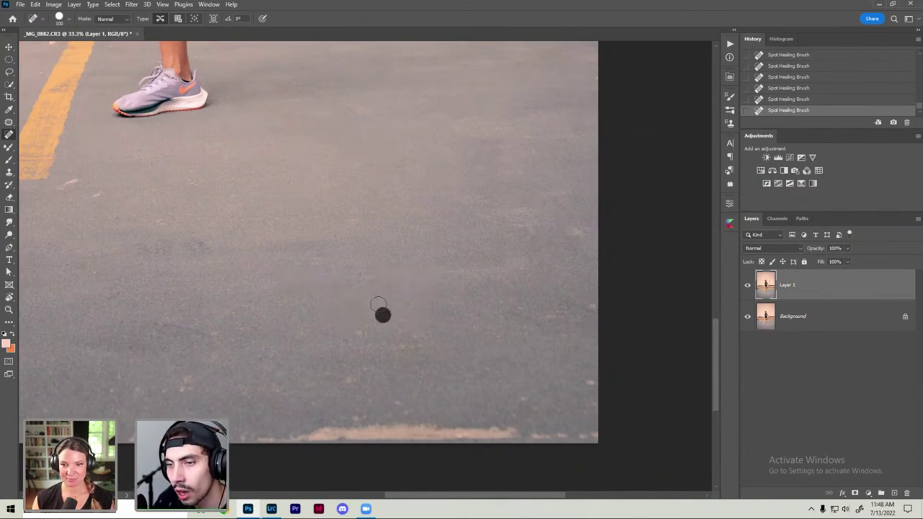
left_click(413, 306)
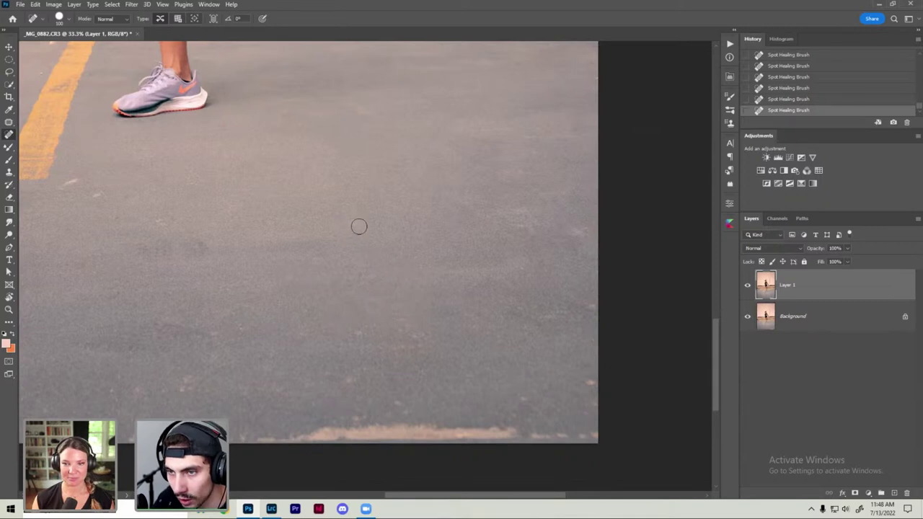
Step: Trace a Pen path around a pavement spot, then undo it
key("p")
left_click(380, 220)
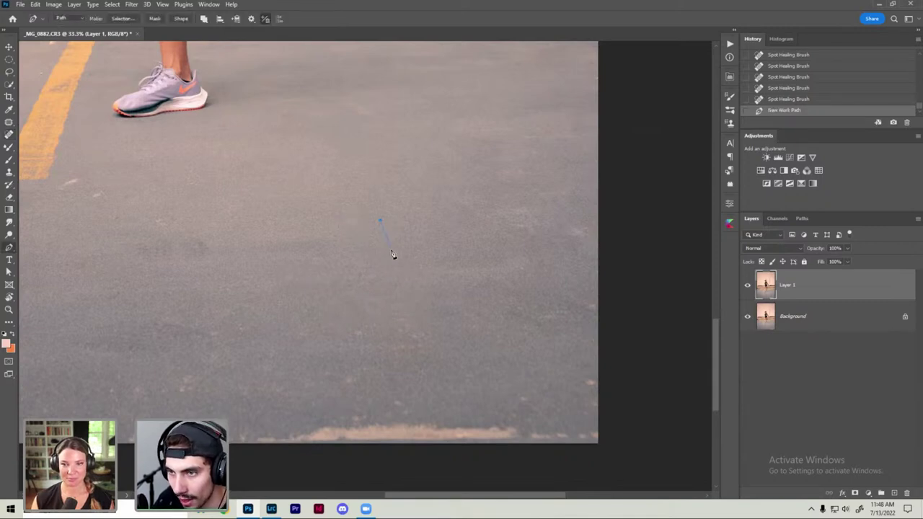
left_click(390, 251)
left_click(363, 243)
left_click(367, 225)
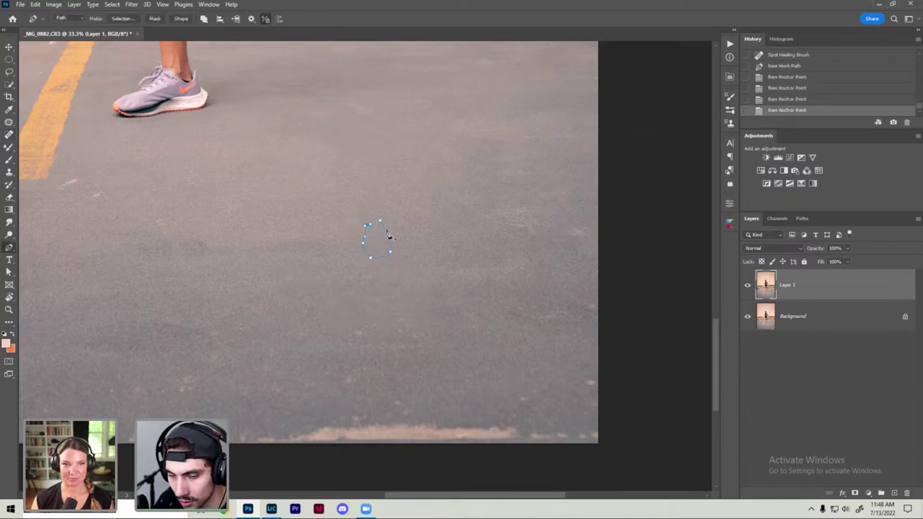
key("ctrl+z")
key("ctrl+z")
key("ctrl+z")
key("ctrl+z")
key("ctrl+z")
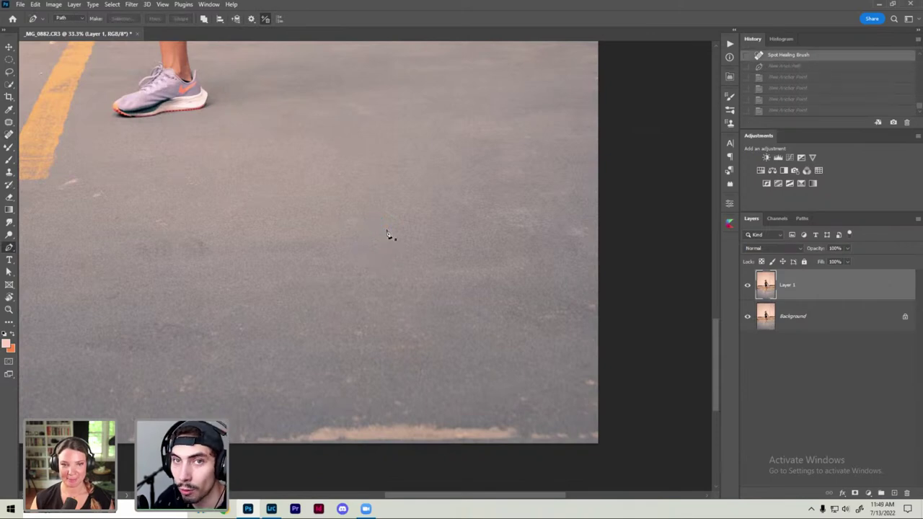
Step: Return to the Spot Healing Brush and heal spots in the middle of the asphalt
key("j")
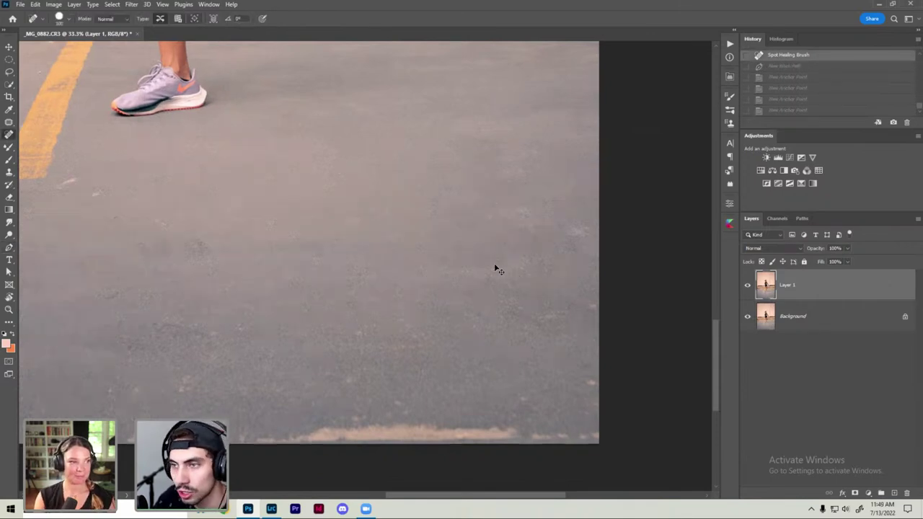
scroll(494, 267, "up", 2)
scroll(400, 198, "down", 1)
left_click(277, 226)
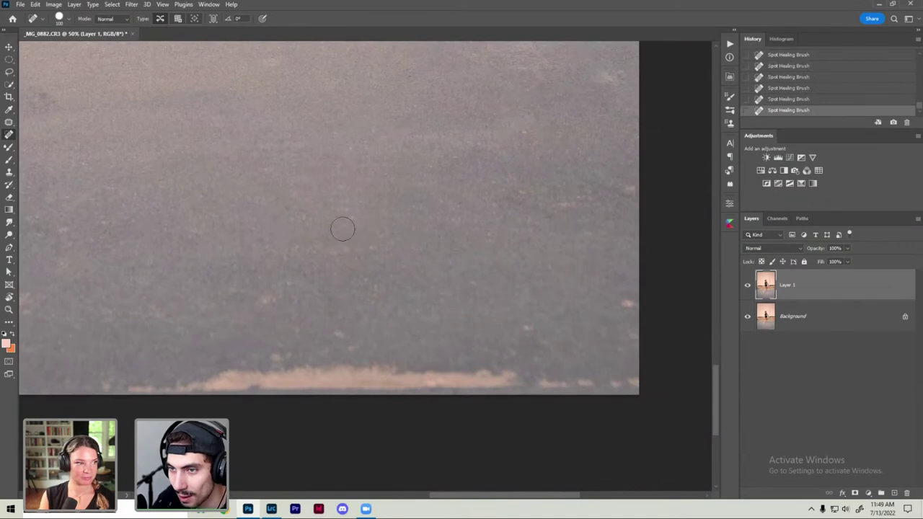
left_click(339, 200)
left_click(365, 178)
left_click(379, 231)
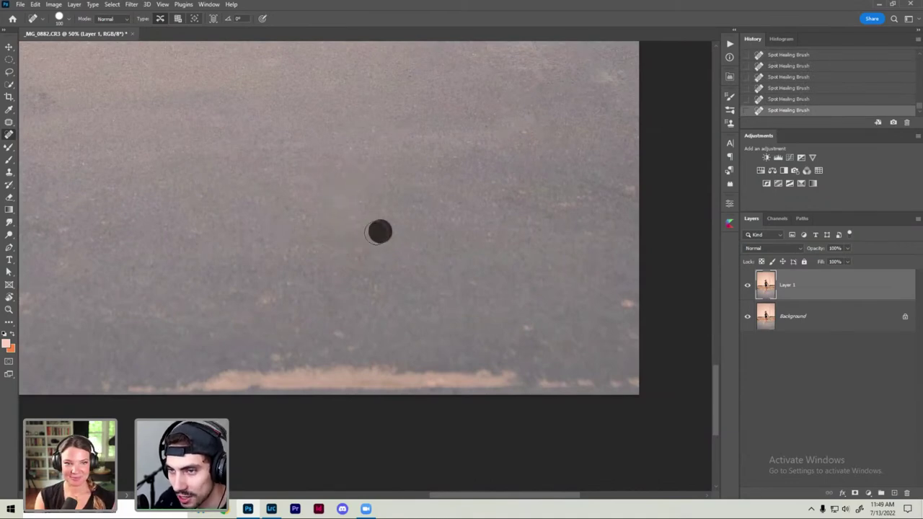
Step: Heal the specks and marks toward the right and bottom-right edges of the pavement
scroll(390, 268, "up", 1)
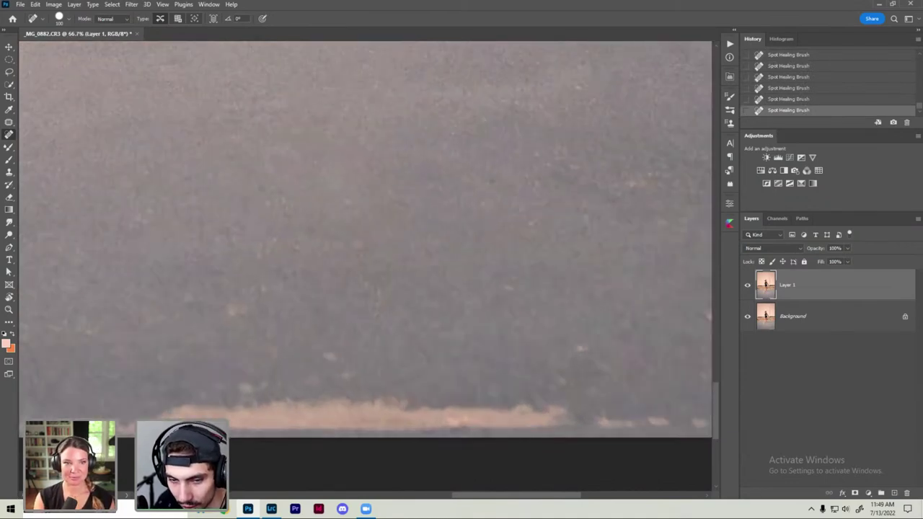
scroll(506, 342, "down", 1)
left_click(527, 324)
left_click(474, 286)
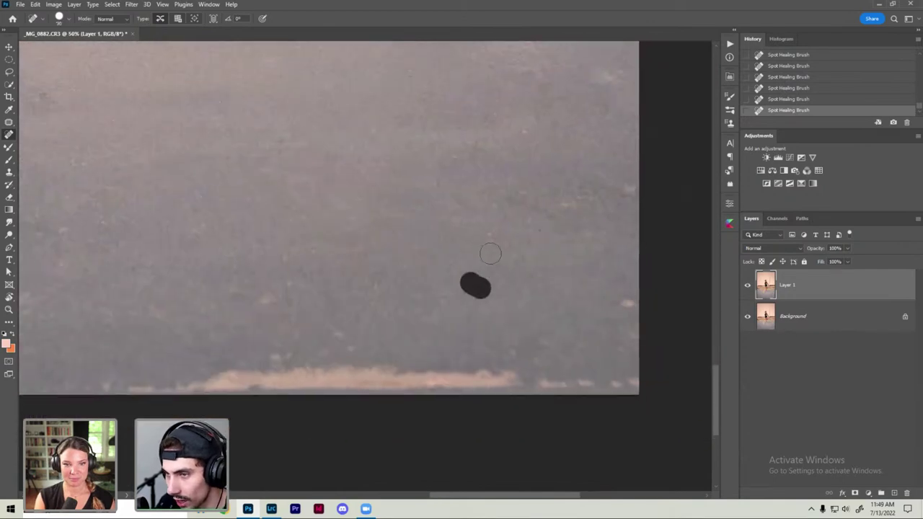
left_click(486, 232)
left_click(630, 306)
left_click(622, 333)
left_click_drag(642, 383, 606, 384)
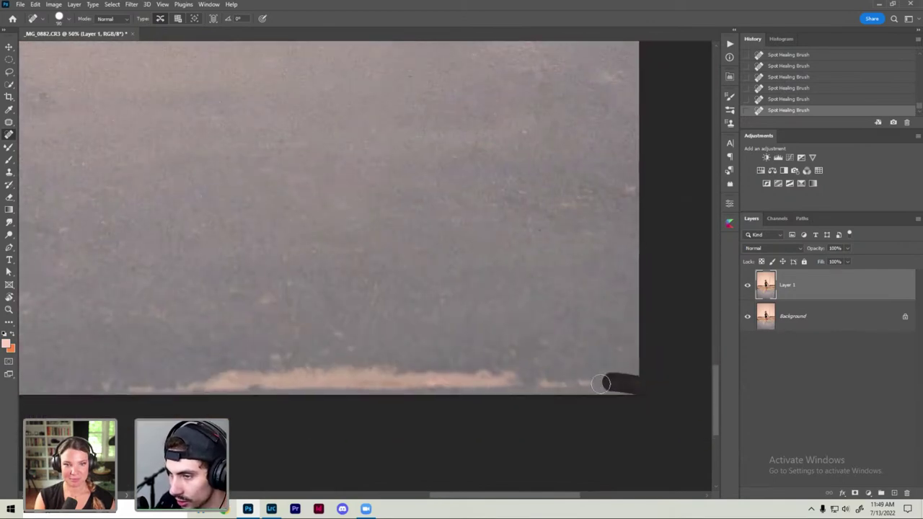
left_click(572, 384)
left_click(583, 347)
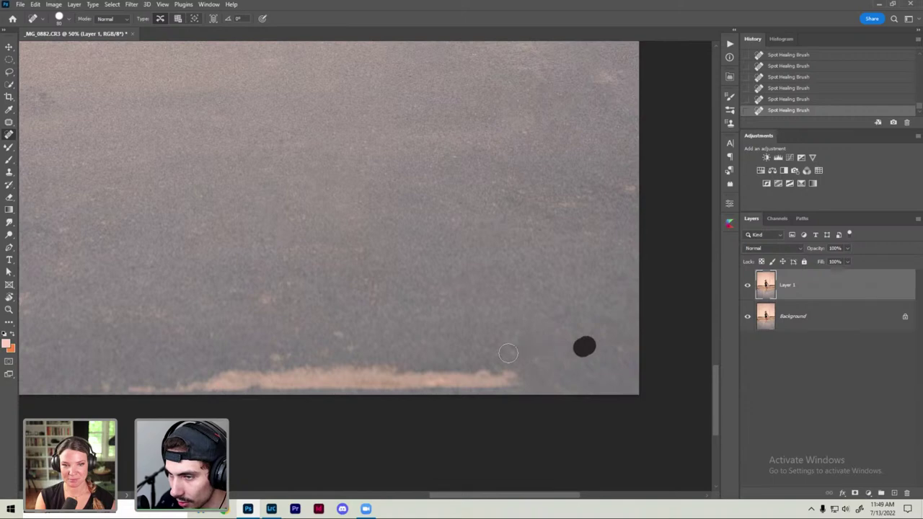
left_click_drag(535, 381, 334, 390)
Step: Zoom out and heal the spots and marks near the beige strip at the bottom
key("ctrl+minus")
left_click(399, 346)
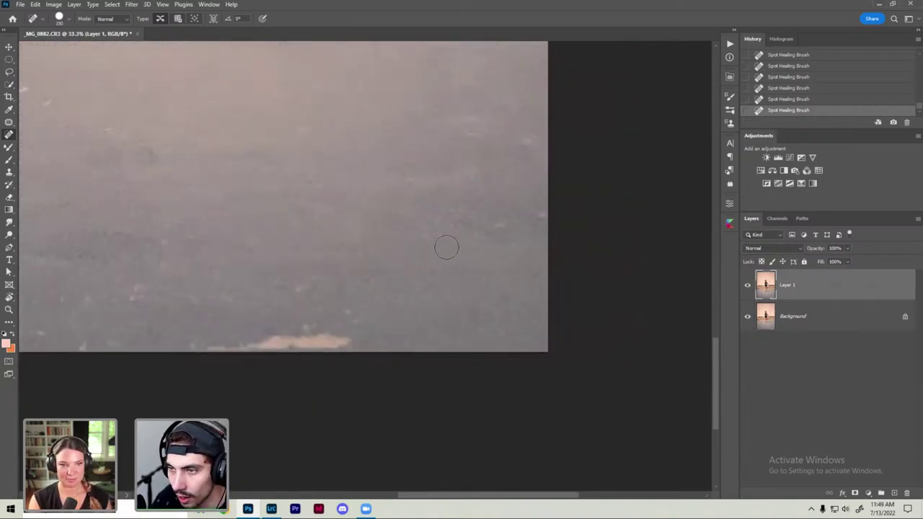
left_click(469, 218)
left_click_drag(295, 286, 323, 275)
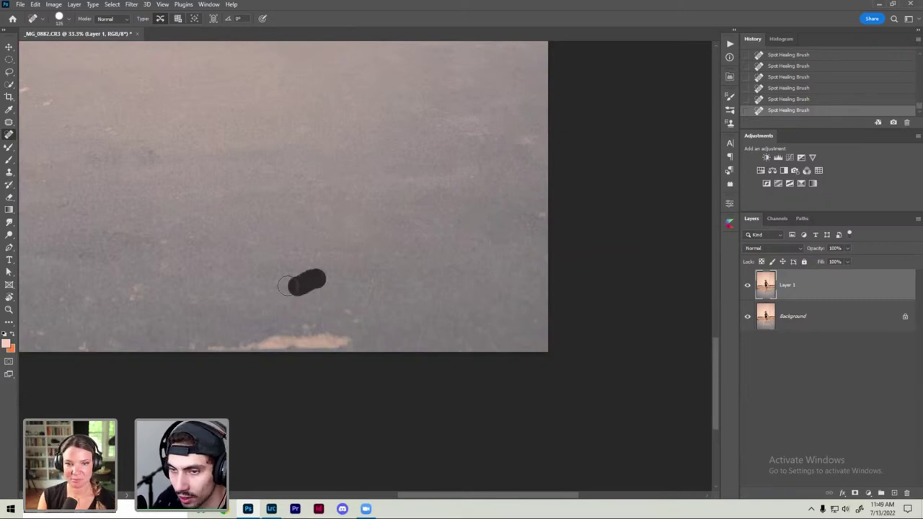
left_click(351, 311)
scroll(342, 276, "left", 3)
left_click_drag(277, 328, 355, 326)
left_click(339, 324)
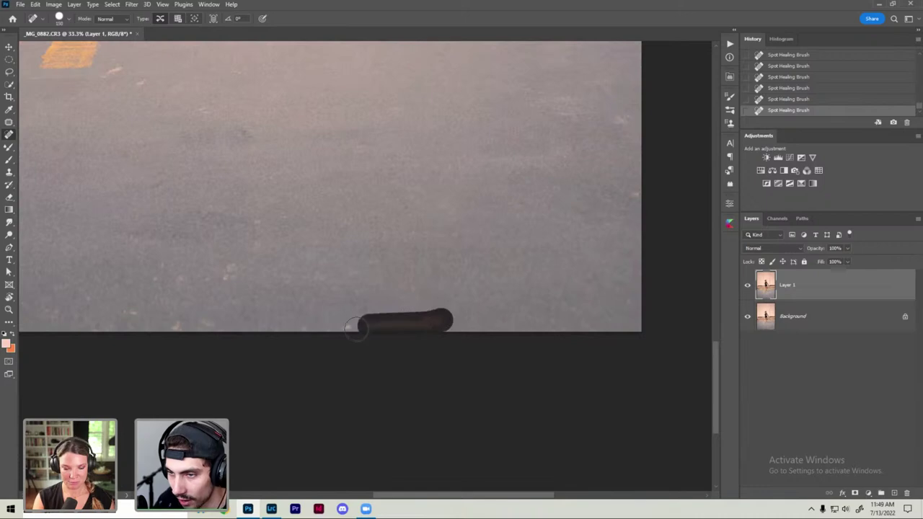
left_click(351, 326)
Step: Heal the specks on the left side of the asphalt
scroll(361, 235, "left", 3)
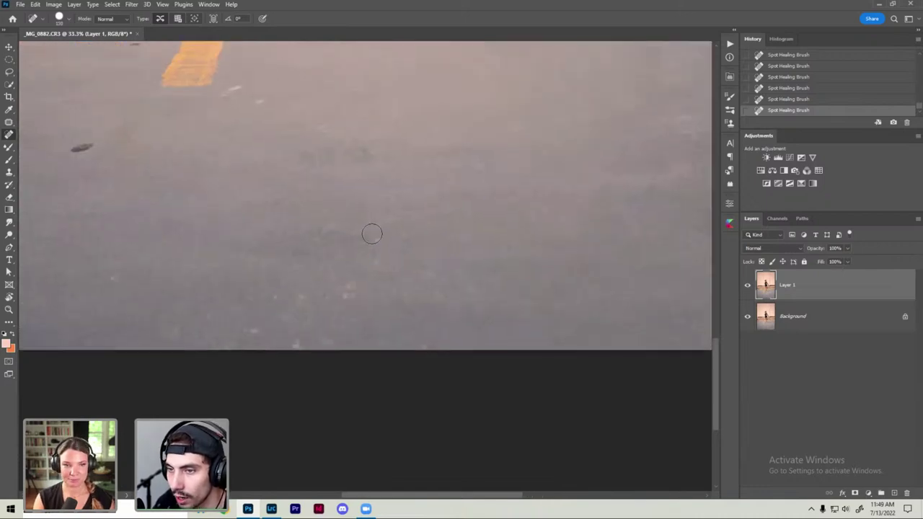
left_click(389, 248)
left_click_drag(343, 294, 352, 284)
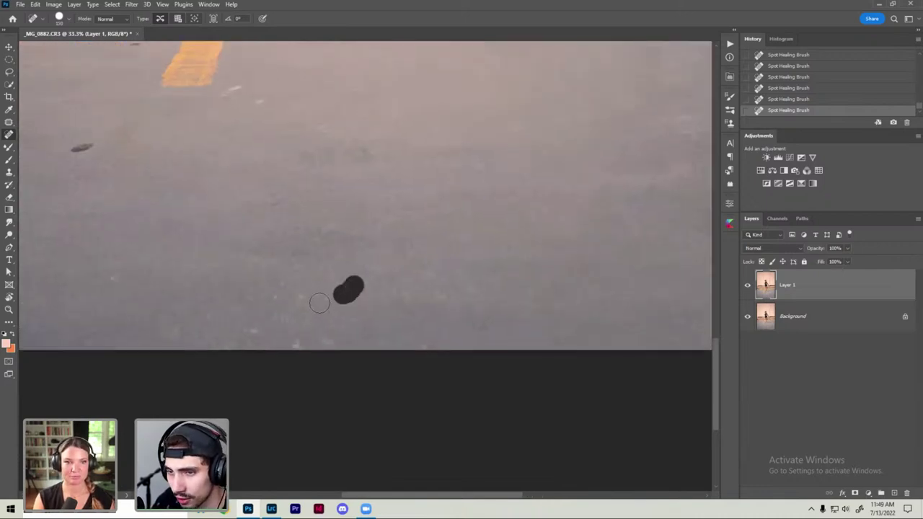
left_click(293, 296)
scroll(290, 303, "down", 2)
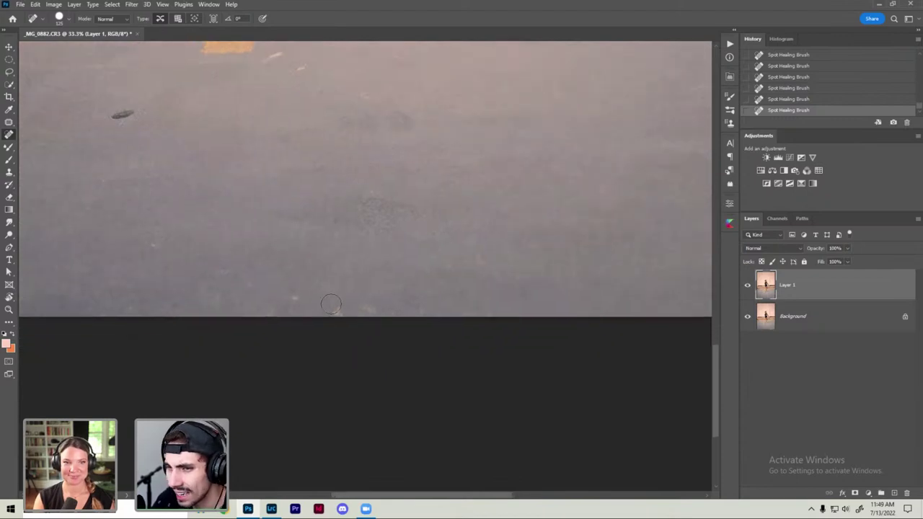
left_click(341, 314)
left_click(294, 298)
scroll(317, 256, "left", 3)
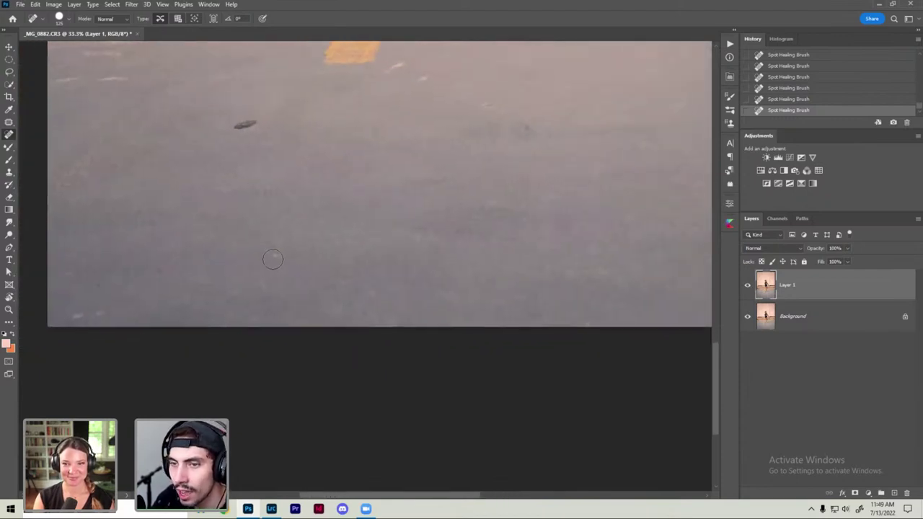
left_click(276, 259)
left_click(317, 237)
left_click(297, 210)
left_click(218, 191)
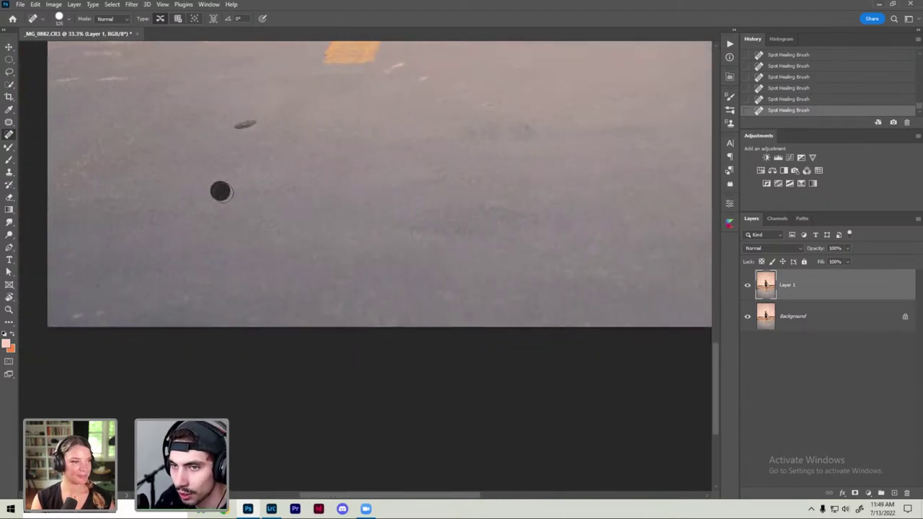
Step: Heal the spots beside the yellow line and below the shoe
left_click_drag(156, 231, 315, 229)
left_click(231, 315)
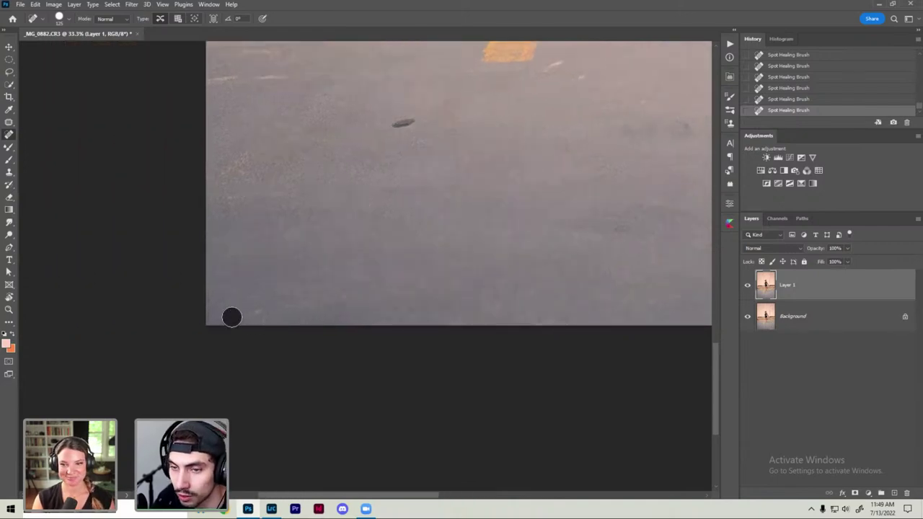
left_click_drag(286, 257, 314, 342)
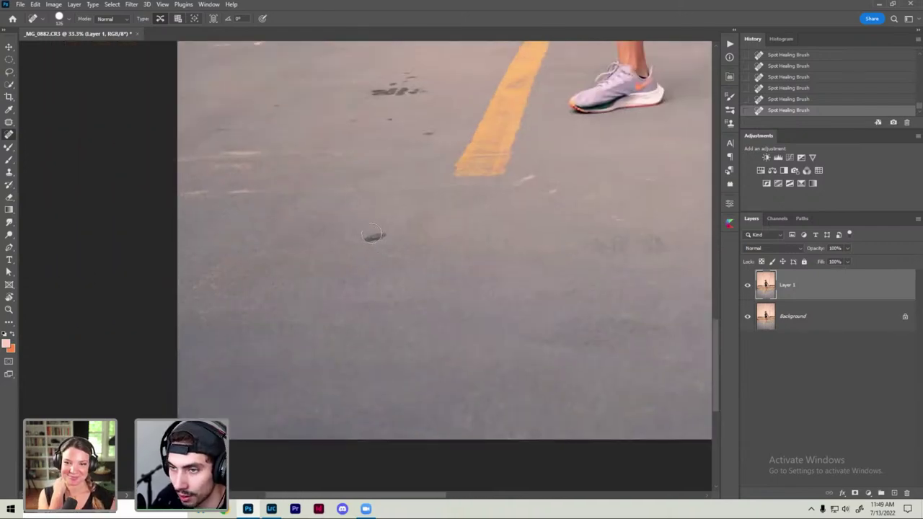
left_click_drag(373, 236, 221, 240)
left_click(372, 181)
left_click(393, 199)
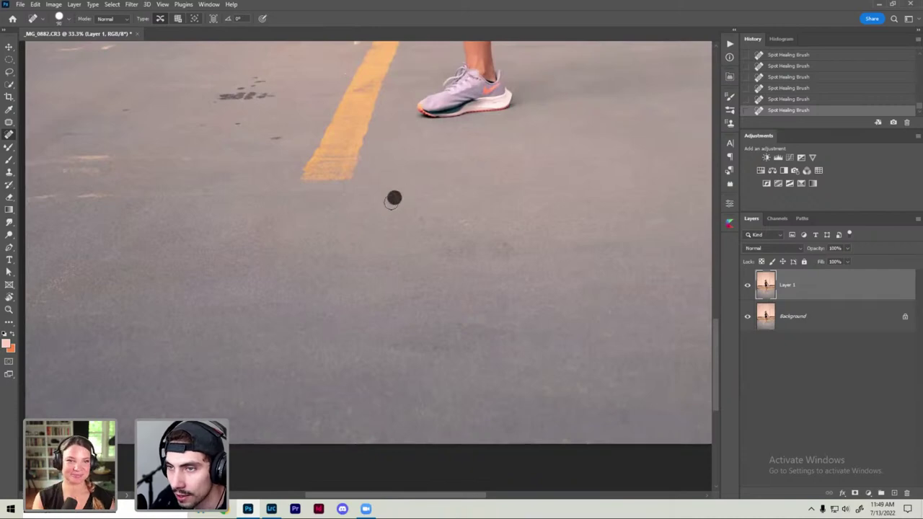
left_click(469, 226)
left_click(423, 222)
left_click(498, 183)
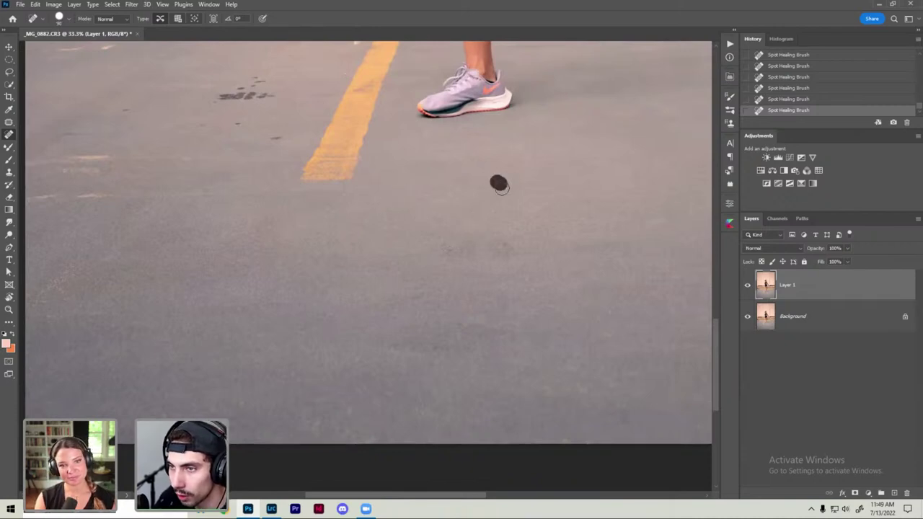
Step: Paint out the last small blemishes on the road surface
scroll(367, 214, "down", 3)
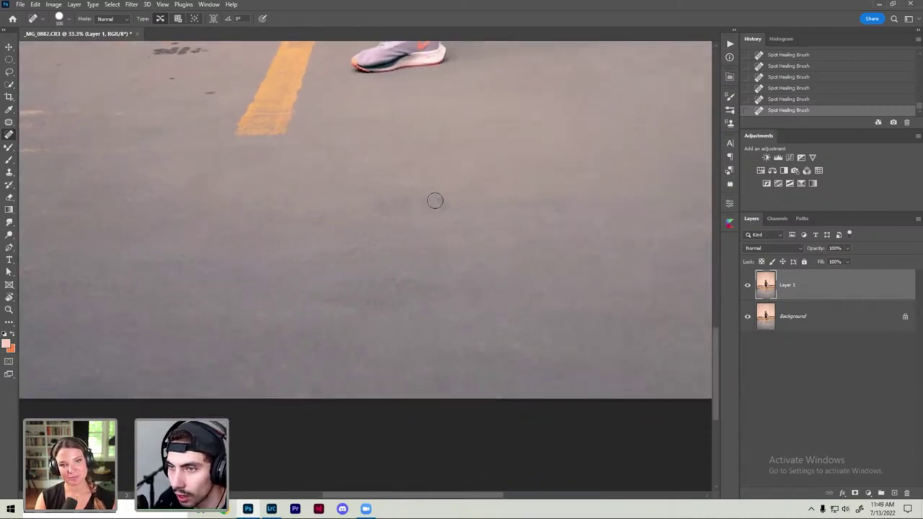
left_click(437, 202)
left_click(382, 207)
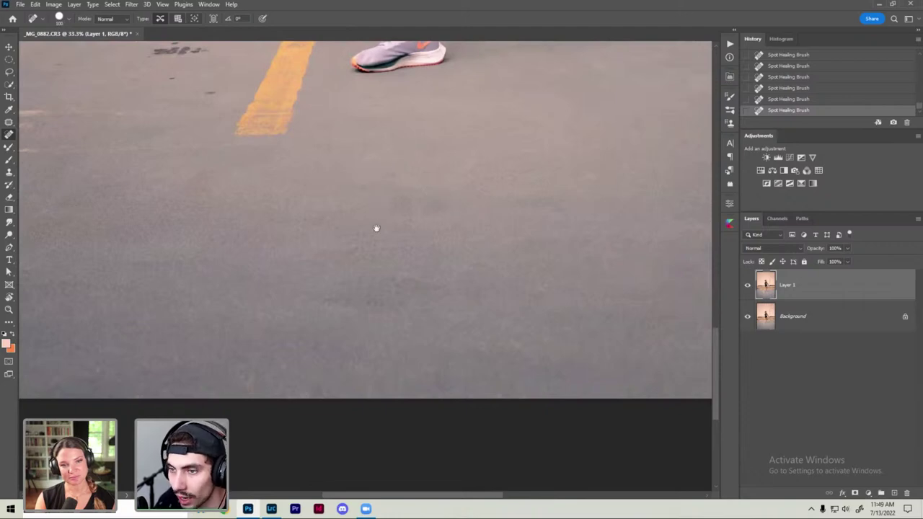
scroll(375, 229, "down", 2)
left_click_drag(345, 265, 382, 244)
left_click(442, 247)
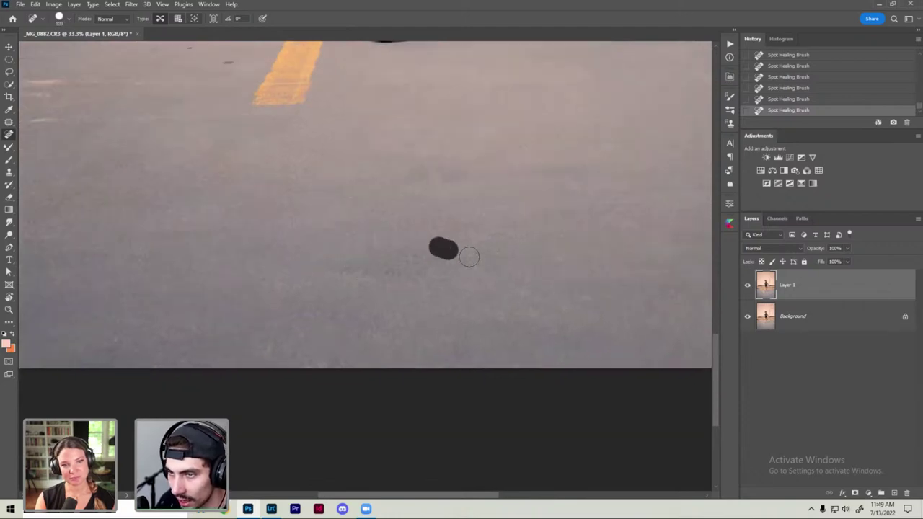
Step: Heal the pale streak, stray marks and small specks on the lower-left asphalt
scroll(420, 256, "down", 1)
scroll(420, 256, "down", 1)
scroll(373, 219, "up", 2)
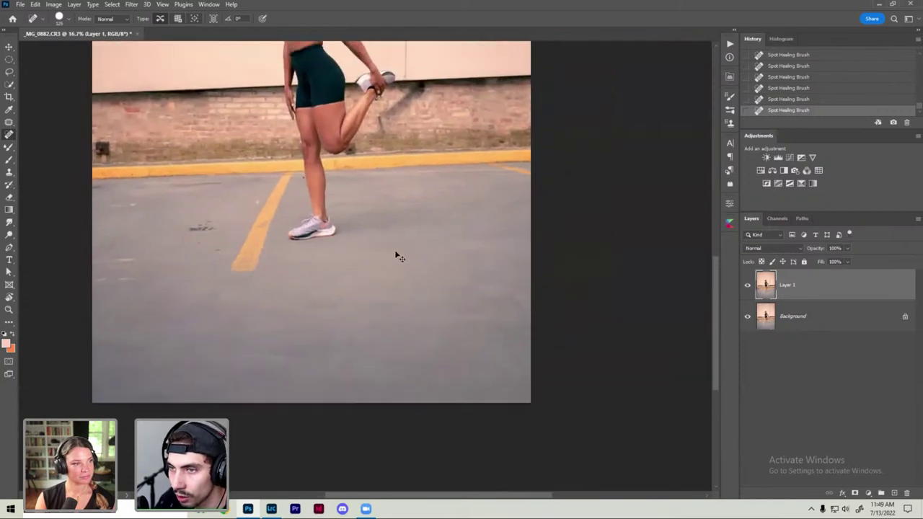
scroll(398, 256, "up", 1)
scroll(386, 214, "up", 1)
scroll(397, 210, "up", 1)
scroll(408, 245, "up", 1)
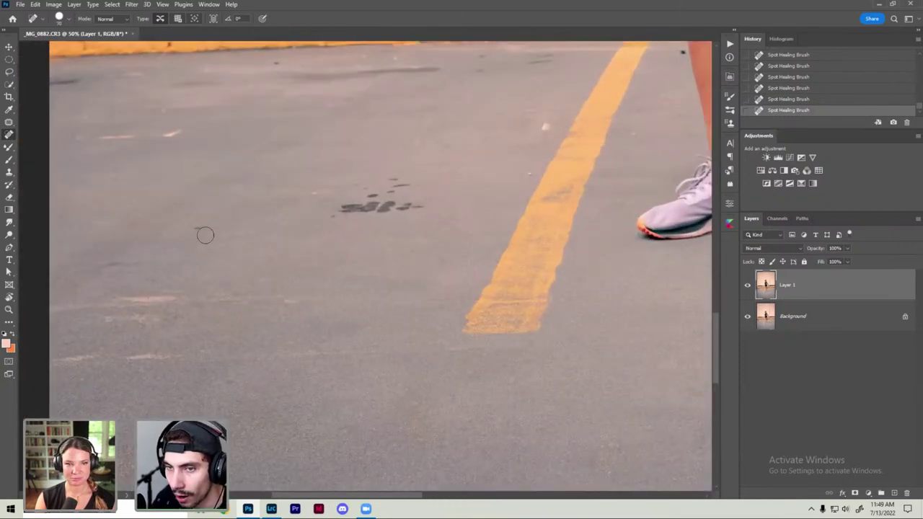
left_click_drag(105, 271, 152, 261)
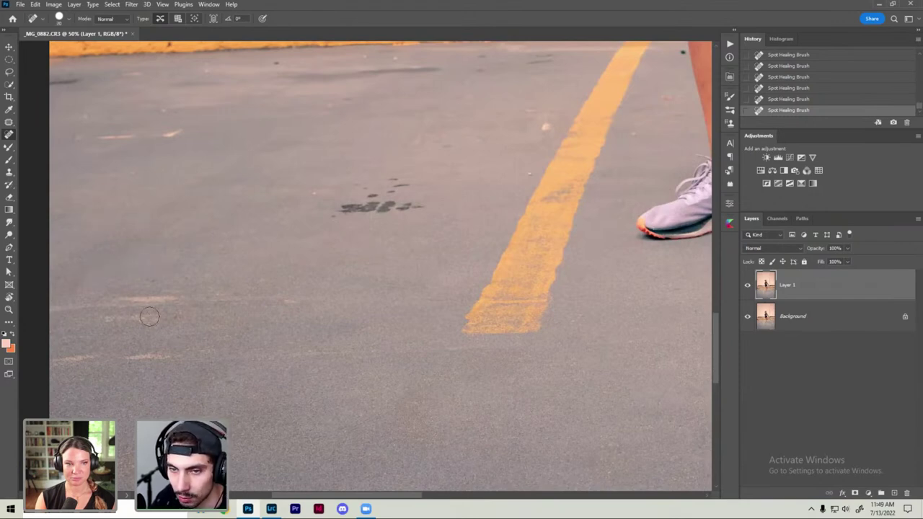
mouse_move(289, 300)
left_mouse_down()
mouse_move(260, 281)
mouse_move(241, 298)
mouse_move(119, 300)
mouse_move(54, 317)
left_mouse_up()
left_click(278, 297)
mouse_move(46, 382)
left_mouse_down()
mouse_move(113, 359)
mouse_move(204, 350)
left_mouse_up()
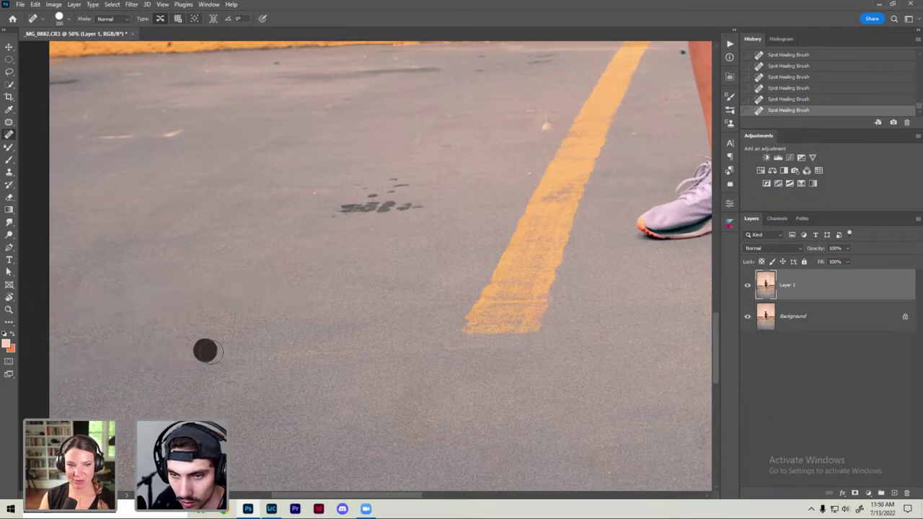
left_click(272, 348)
Step: Paint out the dark tire marks left of the yellow line with the Spot Healing Brush
left_click_drag(334, 211, 421, 205)
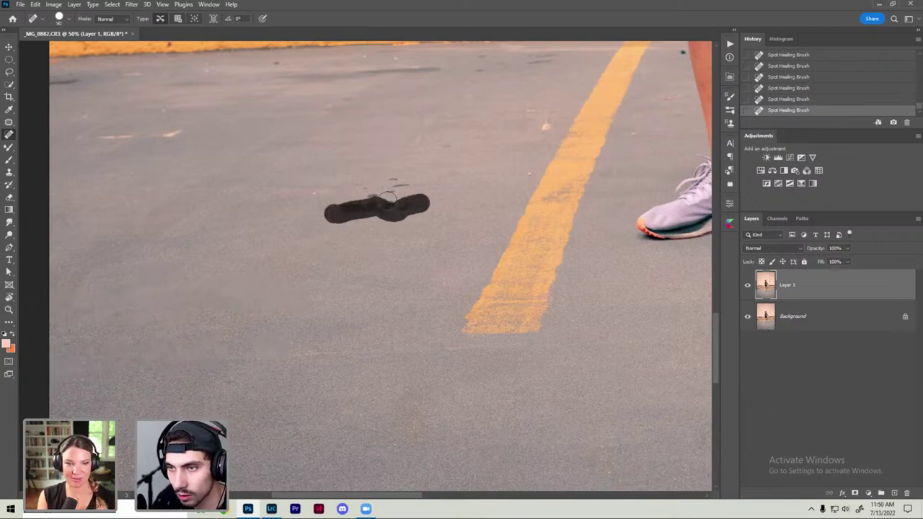
mouse_move(364, 192)
left_mouse_down()
mouse_move(388, 200)
mouse_move(395, 189)
left_mouse_up()
left_click(321, 194)
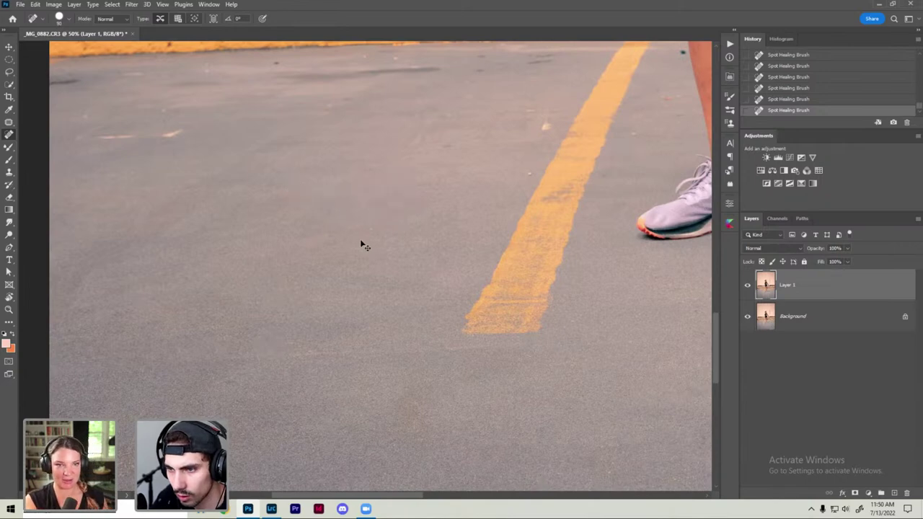
scroll(363, 243, "down", 1)
left_click_drag(396, 238, 251, 152)
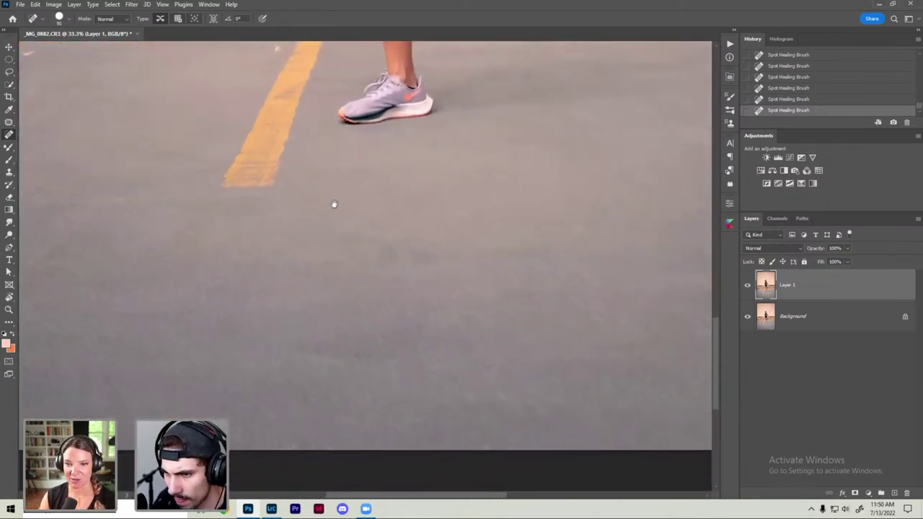
Step: Heal three small blemishes on the road near the right edge
left_click_drag(249, 184, 332, 230)
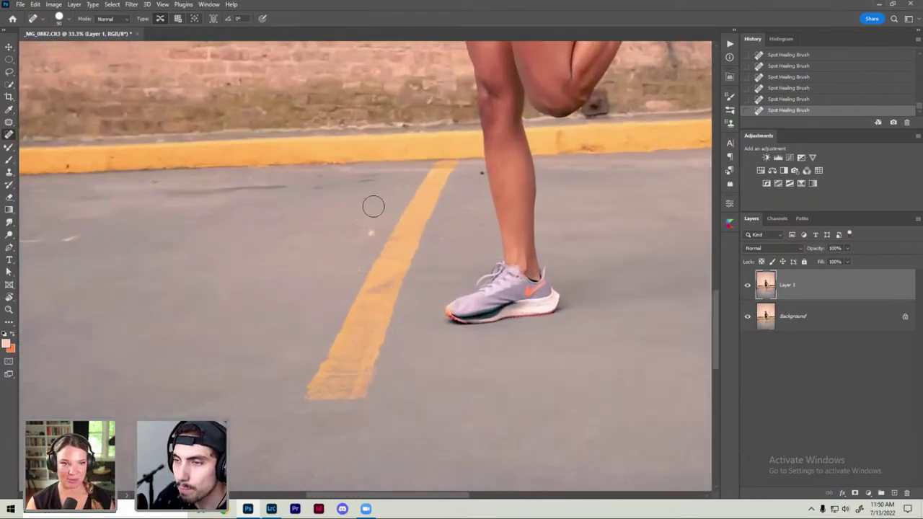
scroll(413, 234, "up", 1)
scroll(413, 234, "up", 1)
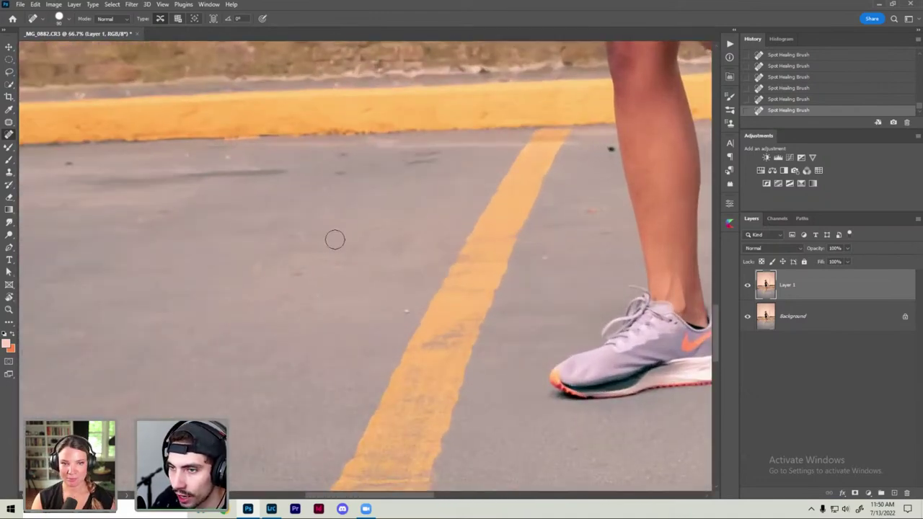
left_click(300, 275)
left_click(267, 263)
left_click(327, 265)
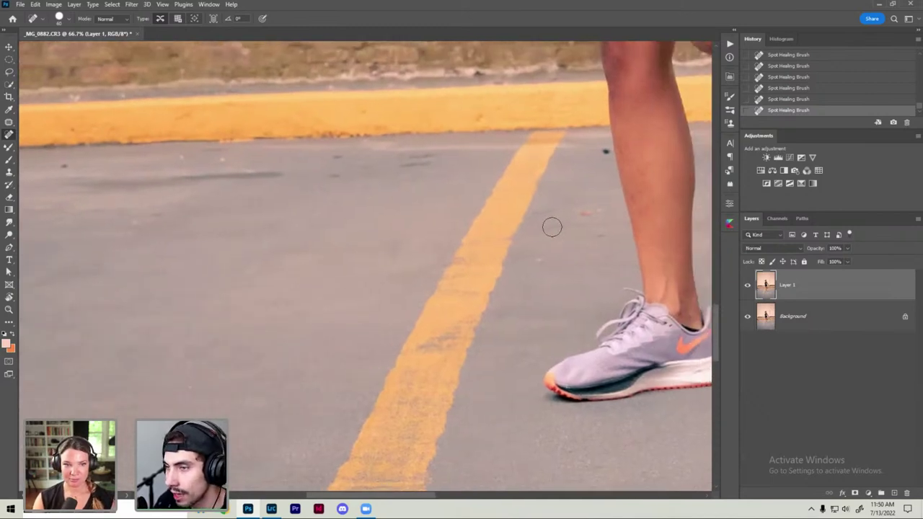
Step: Heal the marks near the shoe, beside the leg and along the road's left edge
left_click(537, 261)
left_click(585, 212)
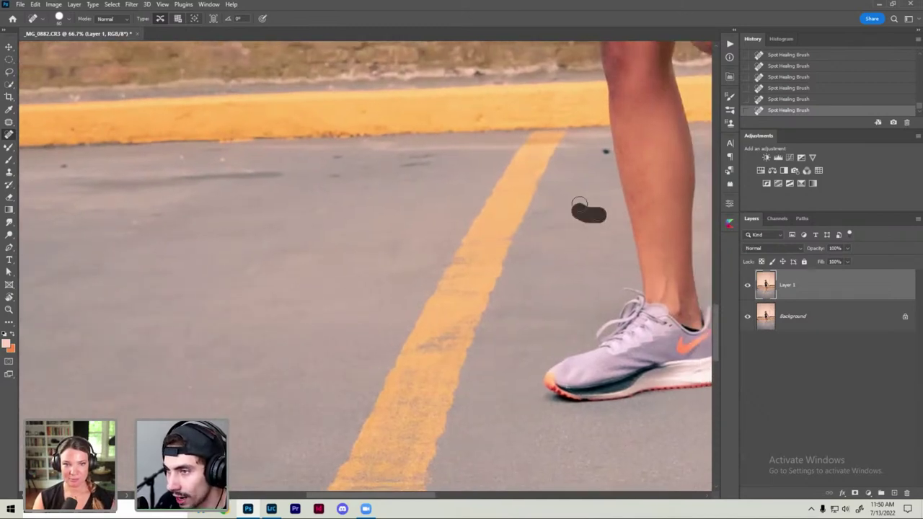
left_click(603, 152)
left_click_drag(461, 165, 231, 247)
scroll(231, 248, "up", 3)
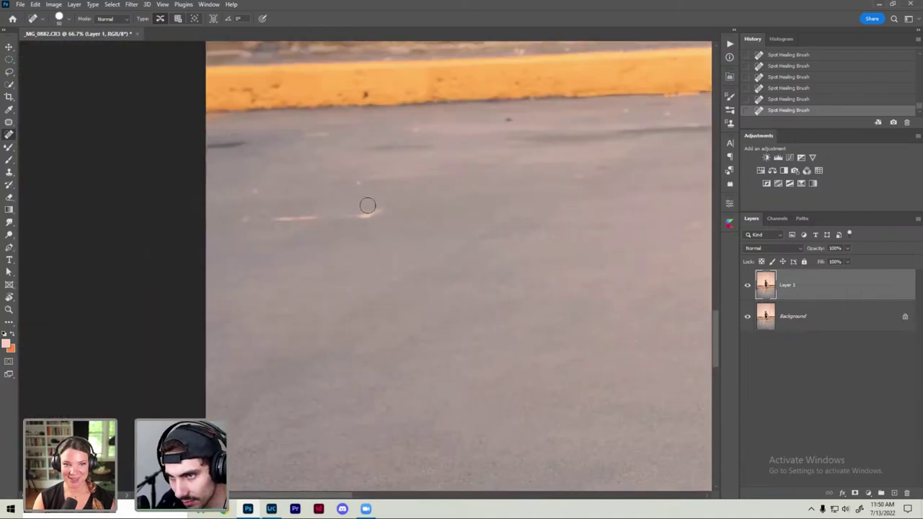
mouse_move(387, 206)
left_mouse_down()
mouse_move(330, 226)
mouse_move(238, 223)
left_mouse_up()
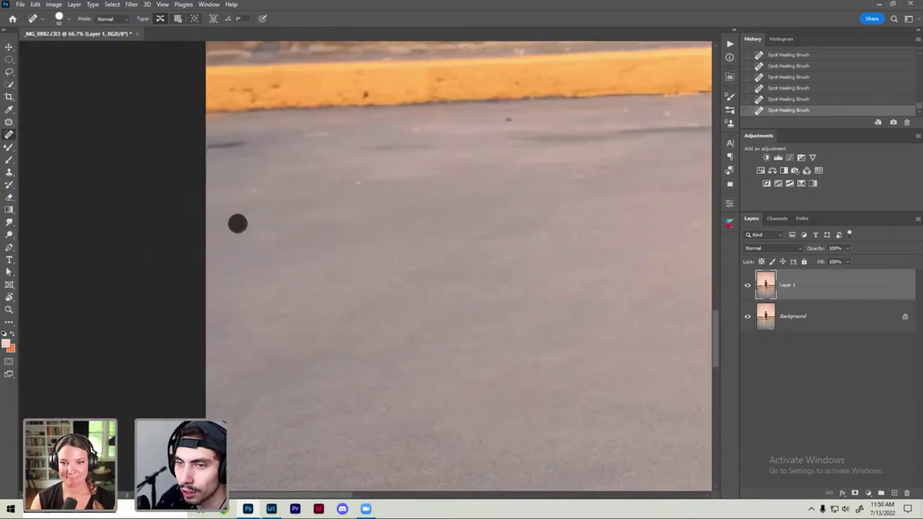
left_click_drag(289, 196, 249, 217)
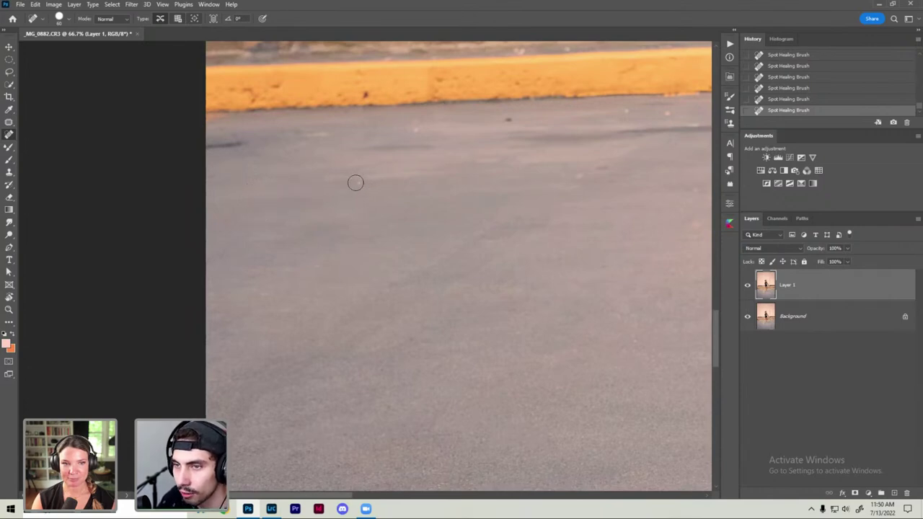
Step: Heal the dark specks below and along the yellow curb
left_click_drag(467, 148, 374, 194)
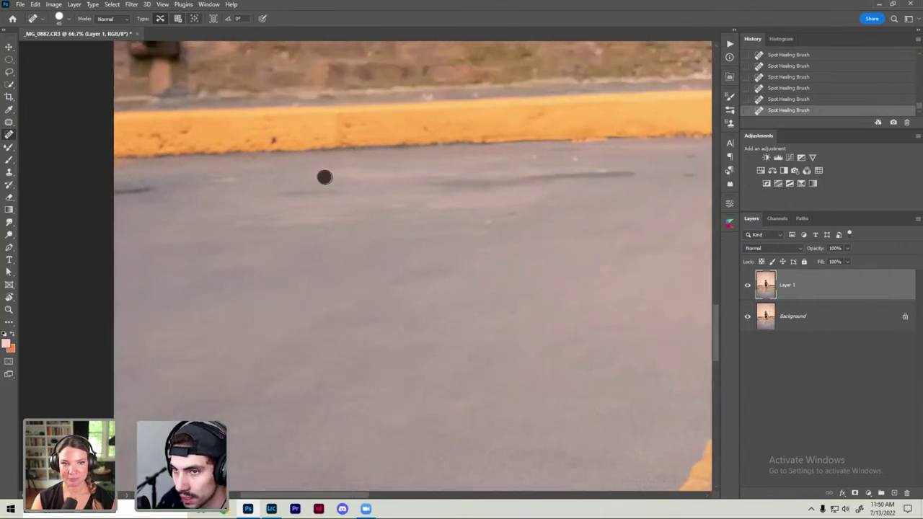
left_click_drag(250, 176, 376, 186)
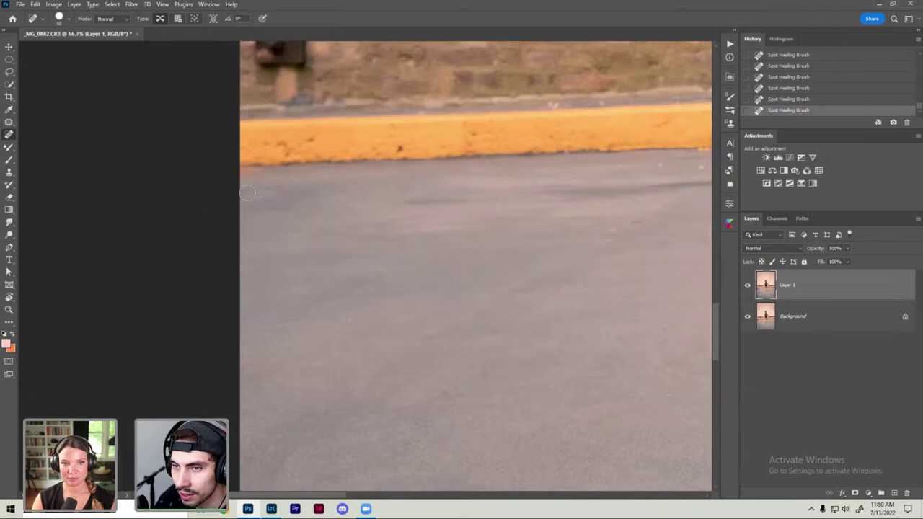
mouse_move(298, 197)
left_mouse_down()
mouse_move(284, 194)
mouse_move(368, 220)
mouse_move(278, 221)
left_mouse_up()
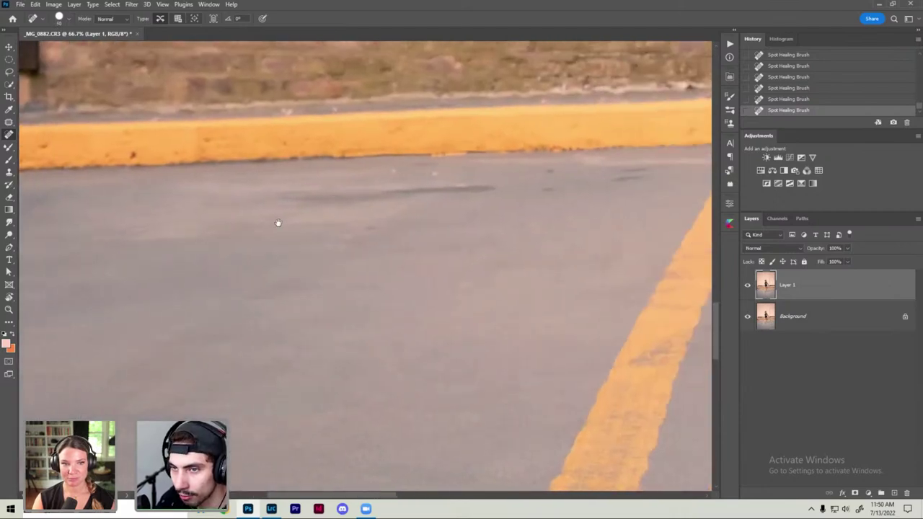
left_click(329, 239)
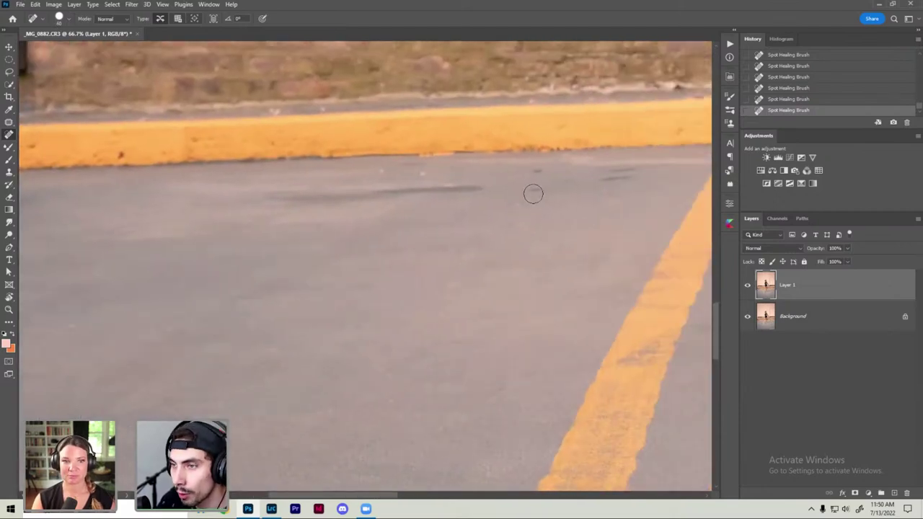
left_click(614, 171)
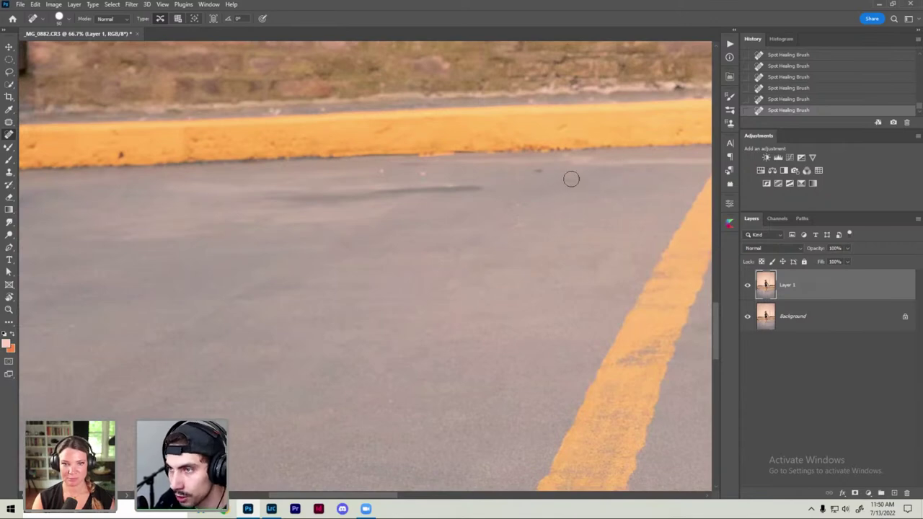
left_click(537, 173)
left_click(507, 223)
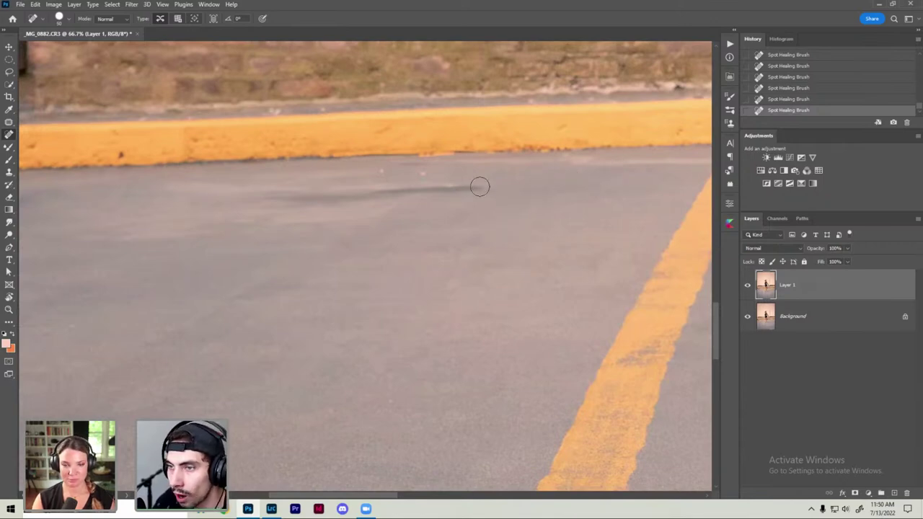
Step: Erase the long dark streak on the asphalt and the dark mark on the yellow curb
left_click_drag(478, 186, 350, 195)
mouse_move(418, 189)
left_mouse_down()
mouse_move(281, 198)
mouse_move(300, 200)
left_mouse_up()
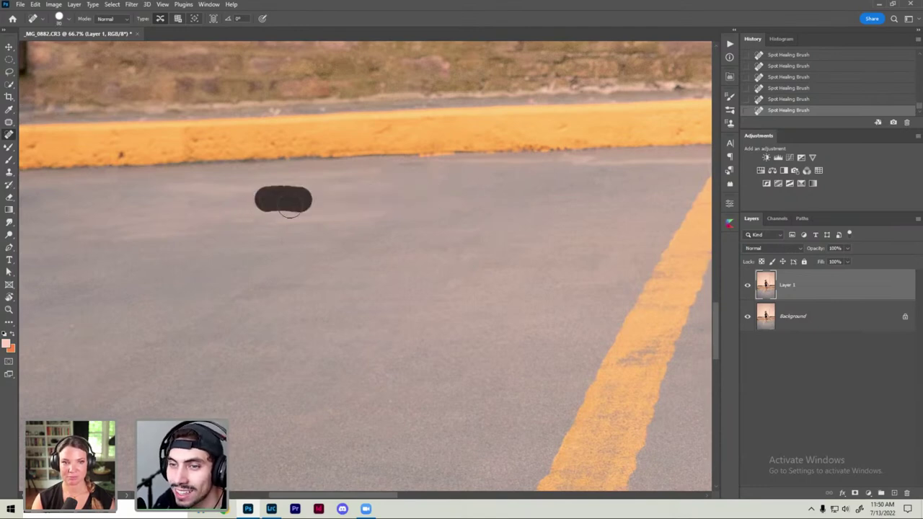
mouse_move(393, 221)
left_mouse_down()
mouse_move(343, 225)
mouse_move(361, 204)
mouse_move(389, 200)
left_mouse_up()
scroll(371, 168, "right", 5)
scroll(371, 168, "up", 2)
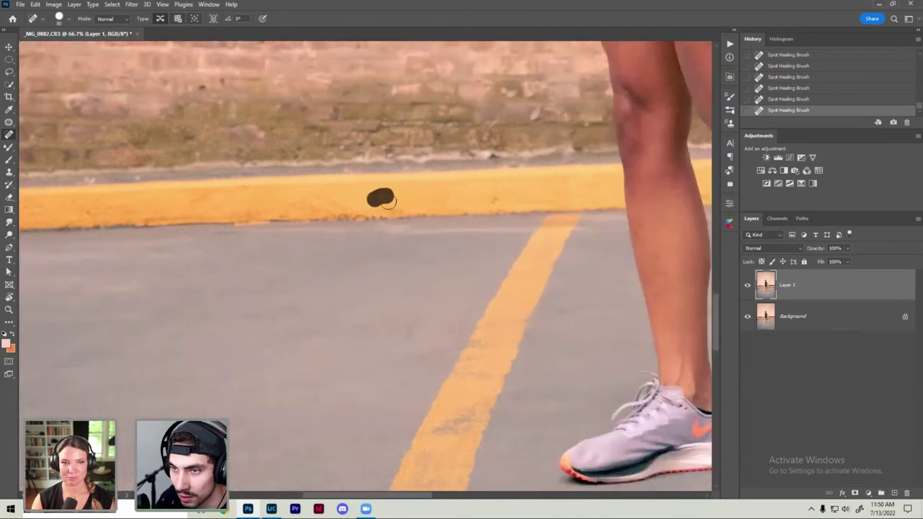
left_click_drag(286, 191, 463, 217)
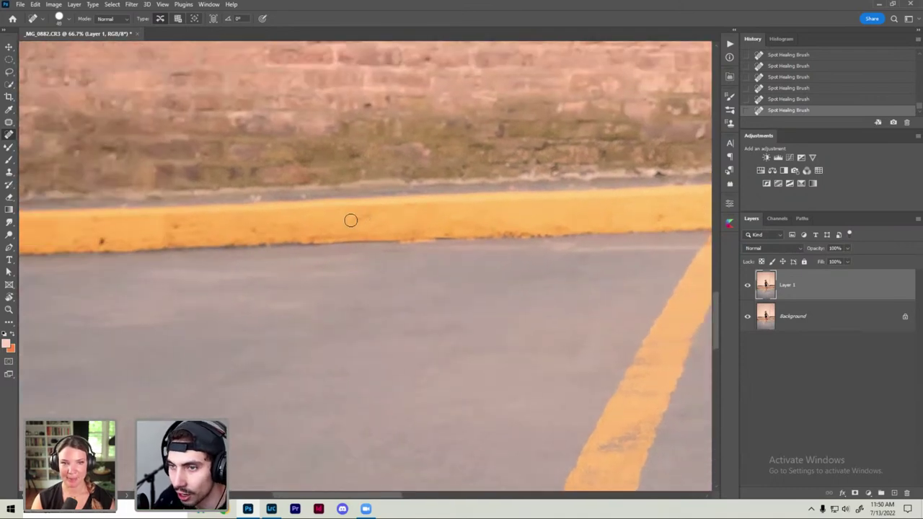
Step: Zoom in around the shoe, heal one more pavement spot, then fit the photo on screen
key("ctrl+0")
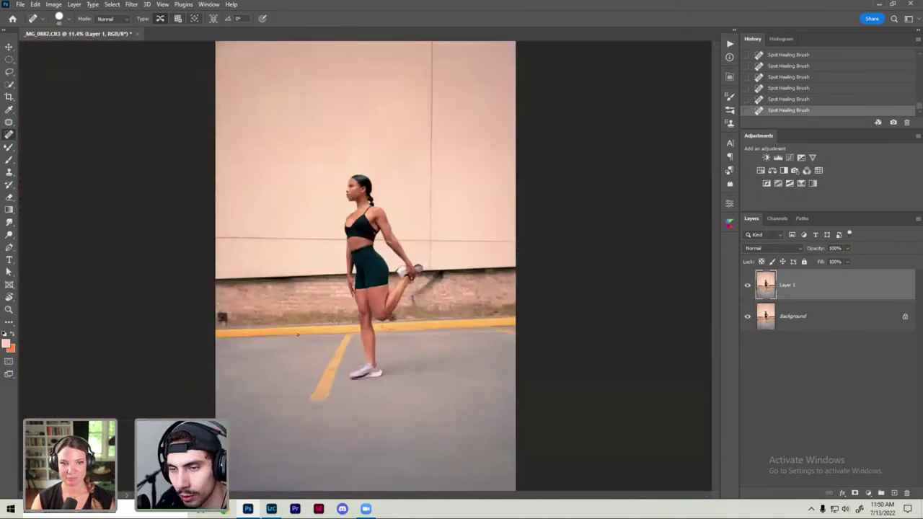
key("ctrl+plus")
key("ctrl+plus")
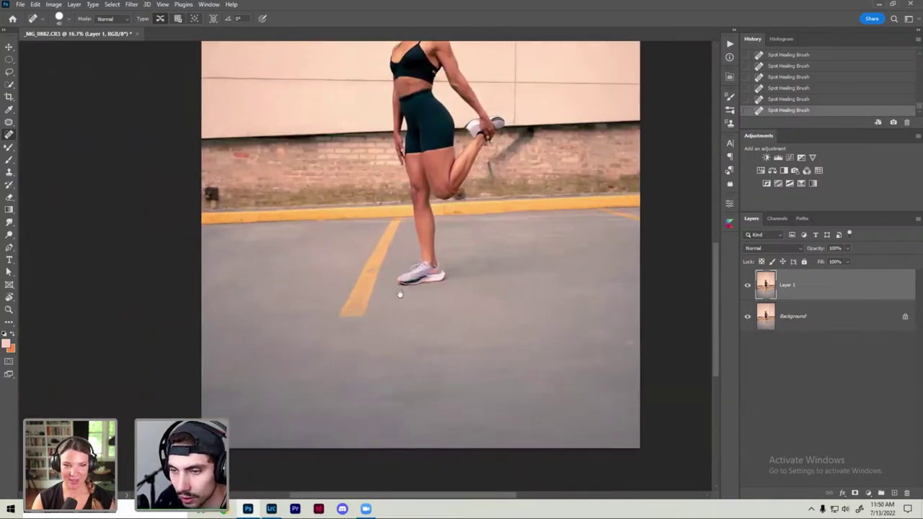
left_click_drag(353, 461, 364, 343)
left_click_drag(419, 312, 370, 284)
key("ctrl+plus")
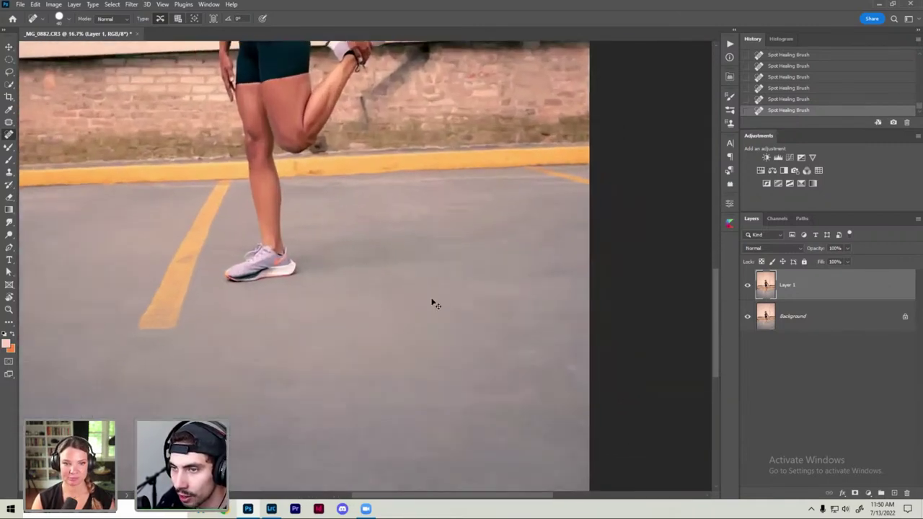
key("ctrl+plus")
left_click_drag(461, 293, 473, 324)
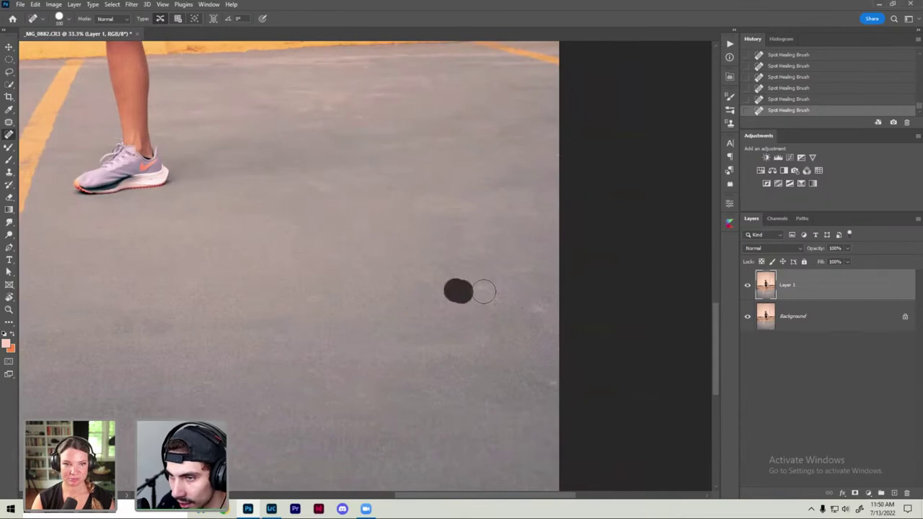
key("ctrl+0")
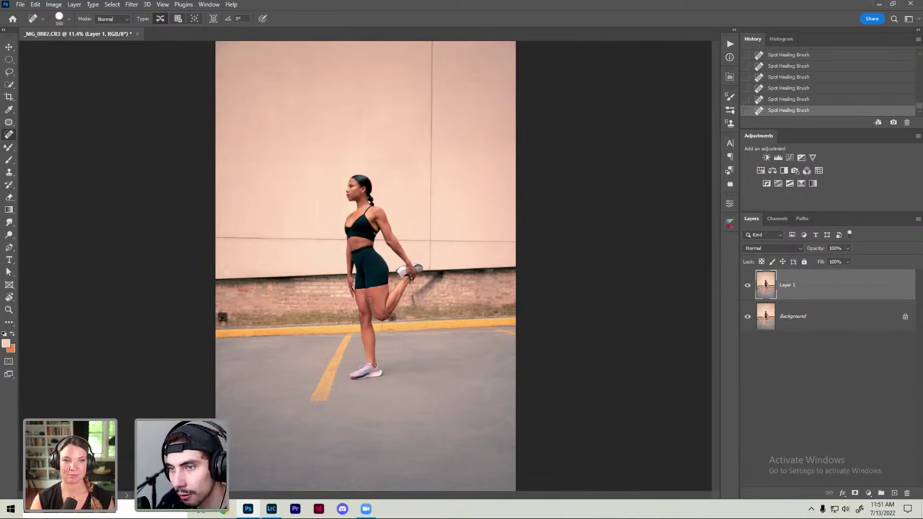
Step: Heal the remaining pavement blemishes near the shoe and by the curb
scroll(393, 300, "up", 2)
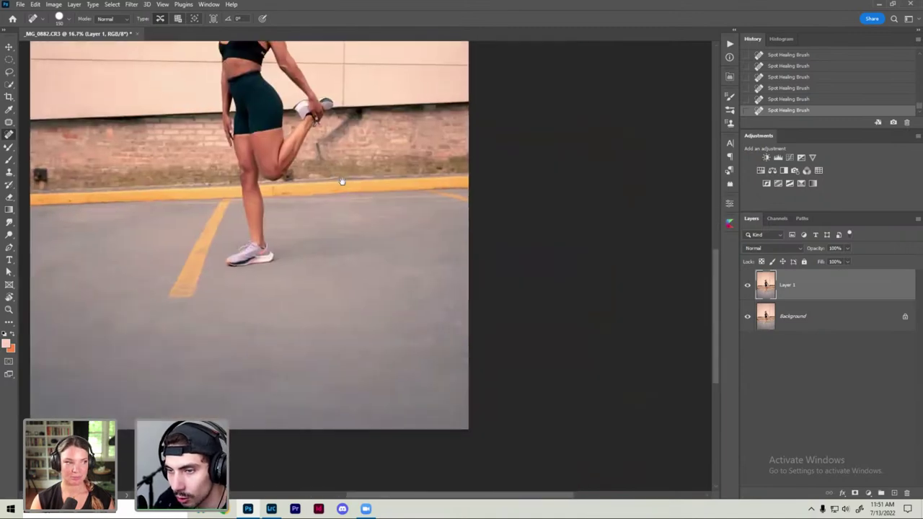
scroll(437, 305, "up", 1)
left_click_drag(478, 321, 494, 318)
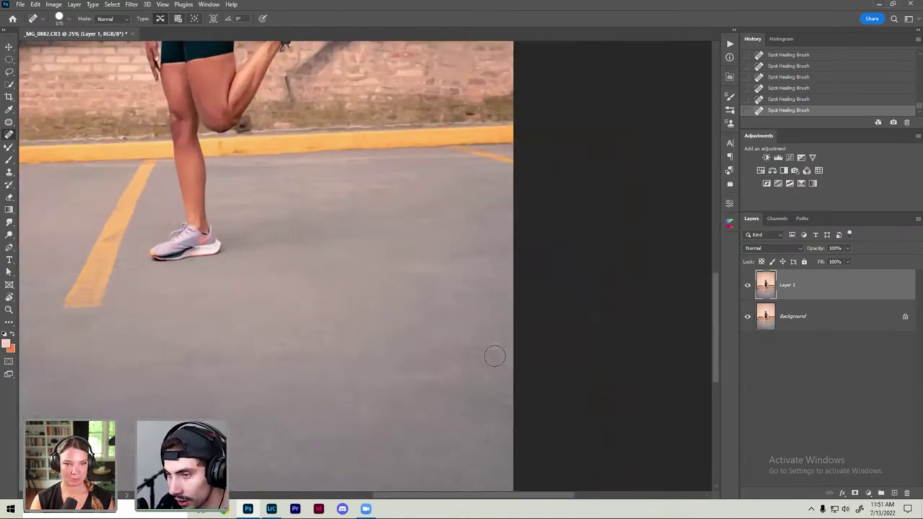
mouse_move(505, 406)
left_mouse_down()
mouse_move(481, 398)
mouse_move(465, 367)
left_mouse_up()
left_click_drag(319, 363, 501, 320)
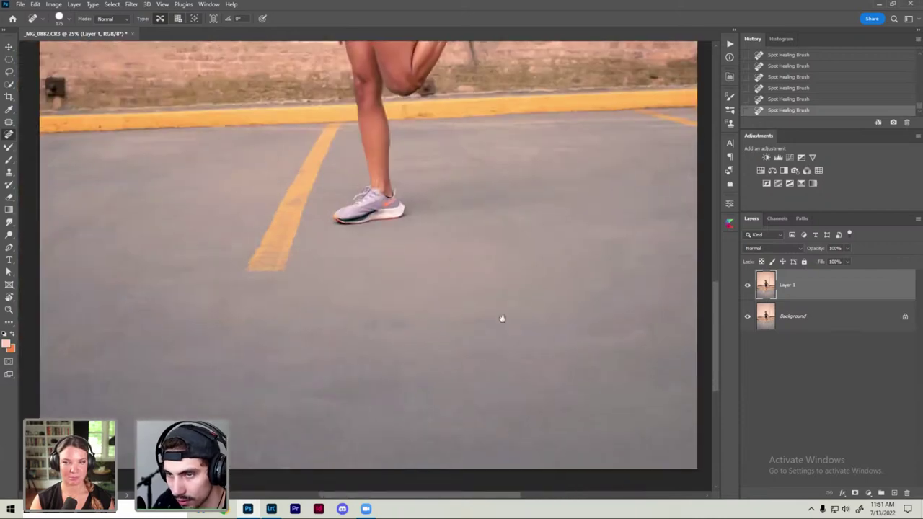
left_click_drag(470, 253, 453, 297)
scroll(472, 305, "up", 1)
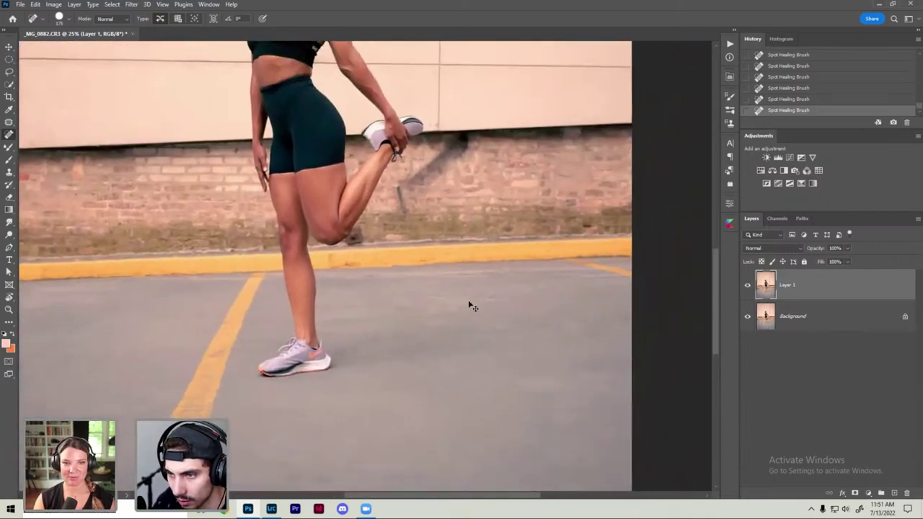
left_click_drag(341, 259, 368, 265)
scroll(375, 270, "up", 1)
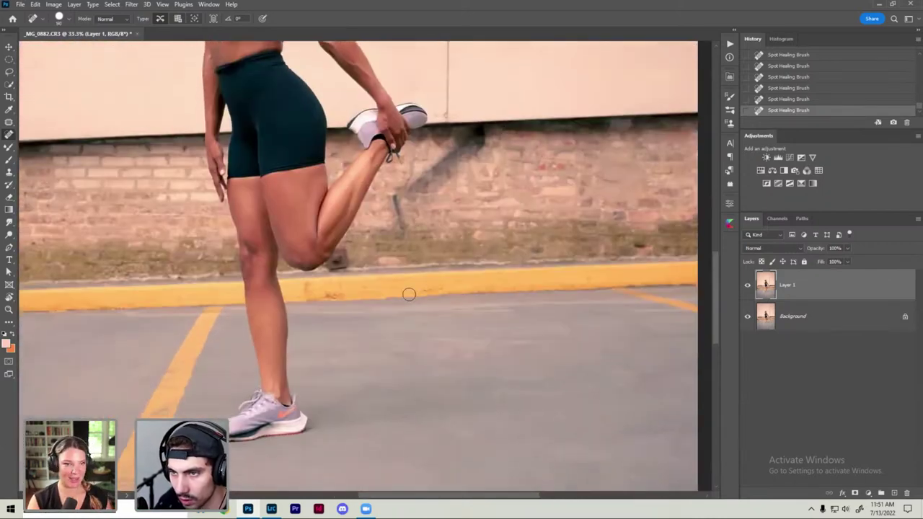
Step: Remove the diagonal shadow across the brick wall above the raised leg, then fit the image
mouse_move(408, 168)
left_mouse_down()
mouse_move(418, 211)
mouse_move(386, 271)
left_mouse_up()
left_click(379, 218)
mouse_move(379, 218)
left_mouse_down()
mouse_move(404, 258)
mouse_move(437, 194)
mouse_move(426, 209)
mouse_move(443, 206)
mouse_move(429, 195)
mouse_move(447, 191)
left_mouse_up()
left_click_drag(422, 210, 433, 214)
mouse_move(426, 181)
left_mouse_down()
mouse_move(458, 179)
mouse_move(480, 162)
mouse_move(437, 151)
mouse_move(458, 138)
mouse_move(482, 151)
mouse_move(497, 142)
left_mouse_up()
left_click(494, 153)
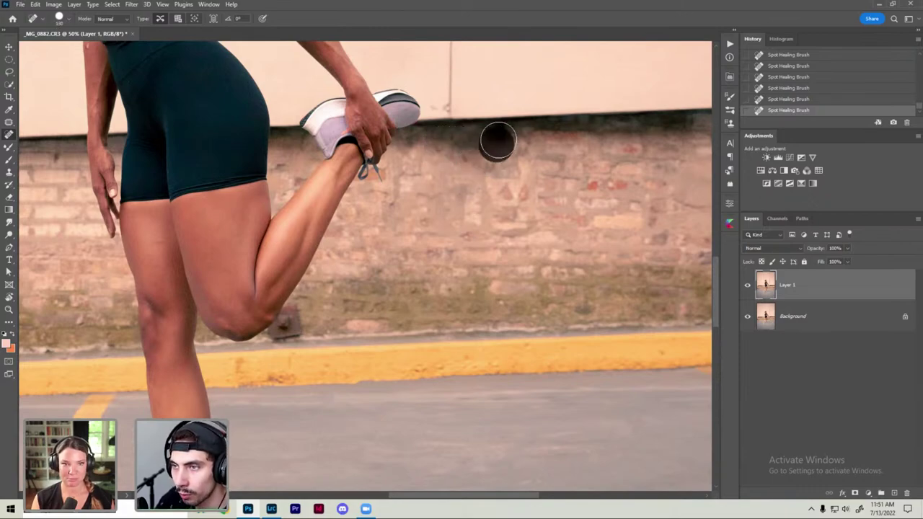
key("ctrl+minus")
key("ctrl+minus")
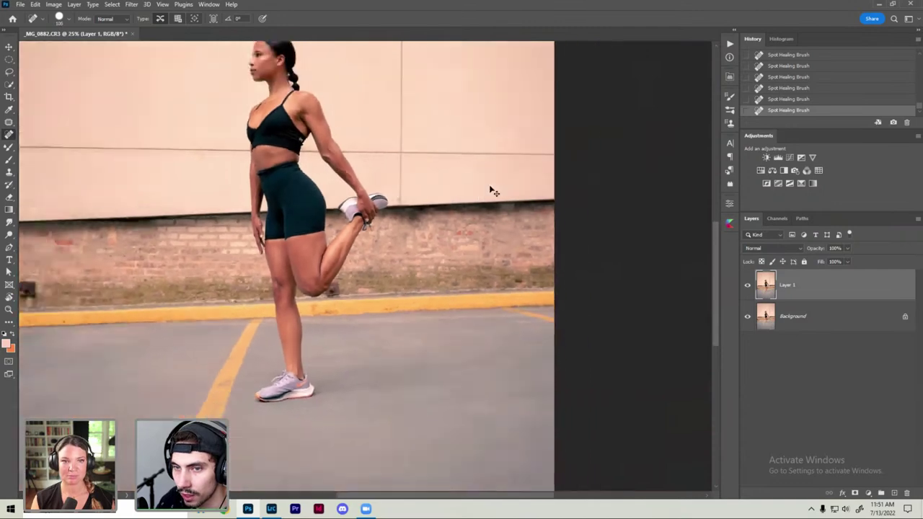
key("ctrl+0")
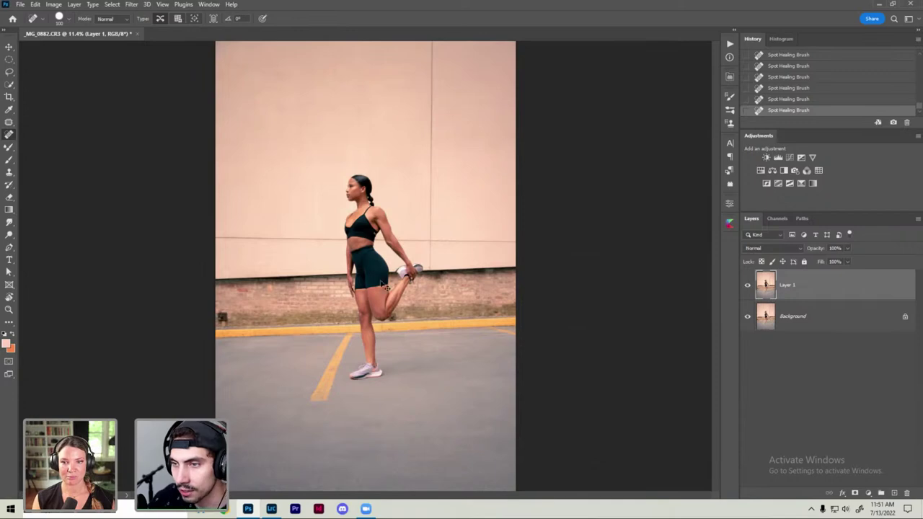
Step: Zoom into the wall and heal away the dark box and the marks at the wall base
key("ctrl+plus")
key("ctrl+plus")
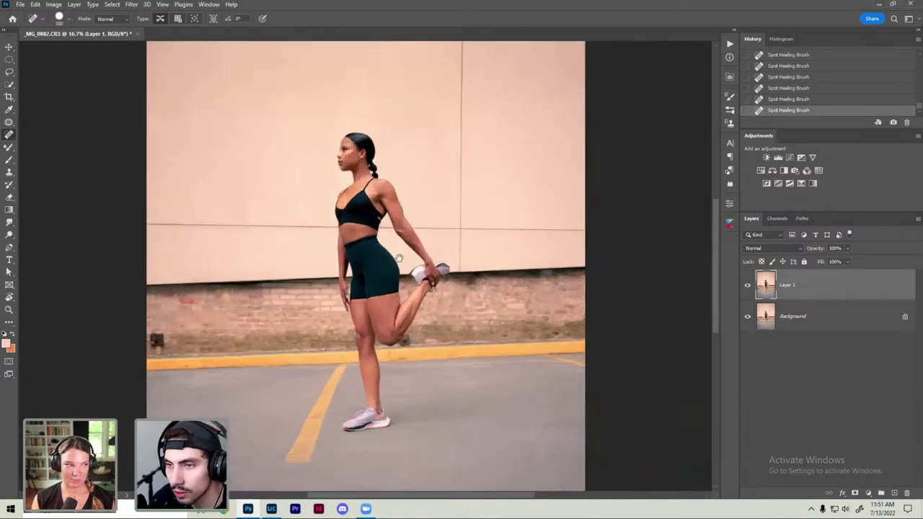
scroll(334, 270, "down", 1)
key("ctrl+plus")
scroll(334, 270, "up", 2)
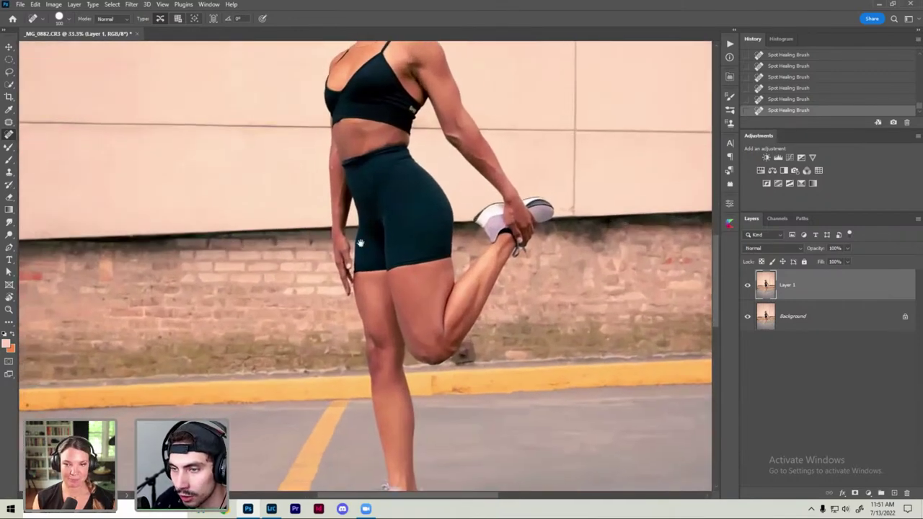
scroll(324, 286, "up", 3)
left_click_drag(324, 287, 317, 299)
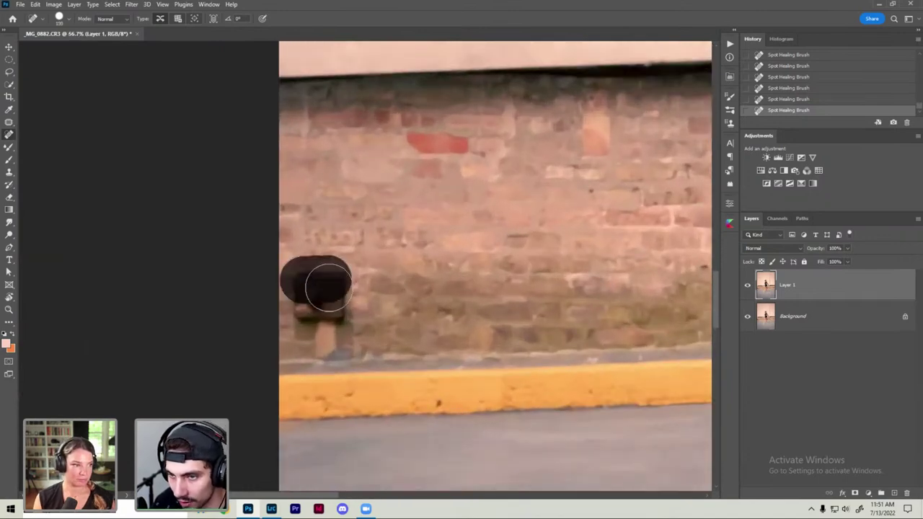
left_click(323, 307)
left_click_drag(325, 330, 327, 347)
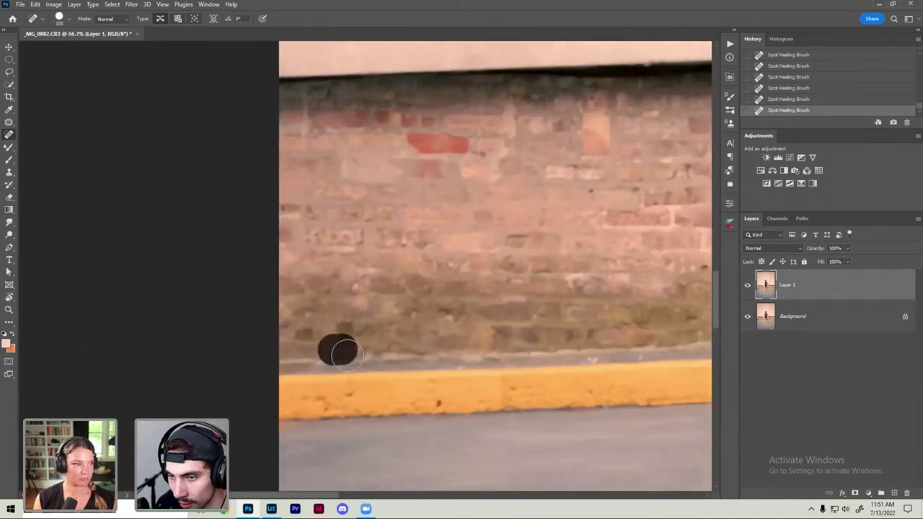
left_click(408, 317)
Step: Remove the red brick and a nearby blemish from the brick wall
scroll(380, 226, "down", 1)
scroll(380, 227, "up", 1)
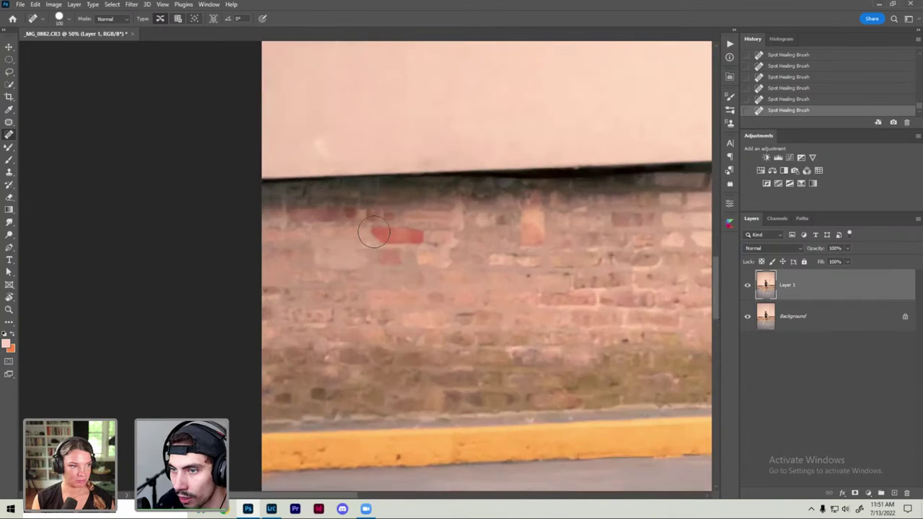
left_click_drag(377, 225, 433, 224)
scroll(328, 250, "down", 1)
scroll(328, 250, "right", 3)
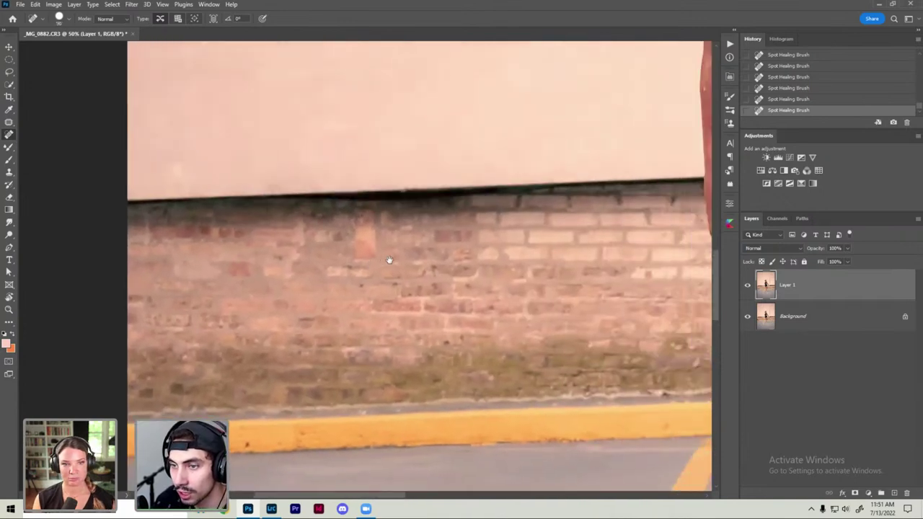
left_click_drag(363, 252, 365, 232)
Step: Scan the brick wall and curb around the bent knee, healing one more wall spot
scroll(383, 251, "down", 1)
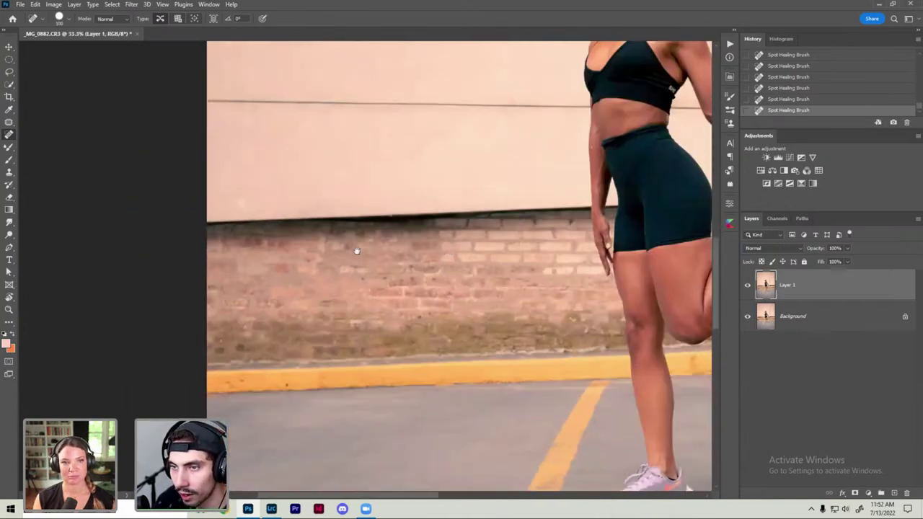
scroll(346, 238, "right", 3)
scroll(324, 231, "right", 2)
scroll(310, 229, "right", 2)
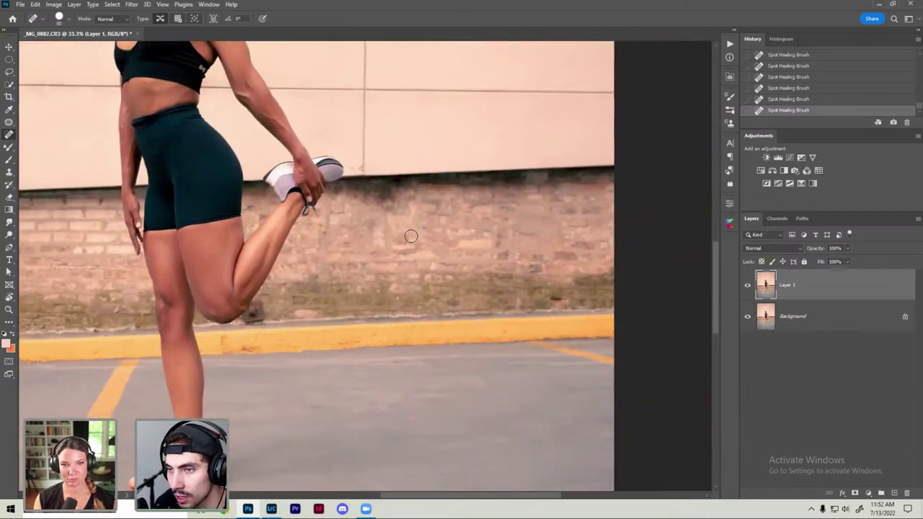
scroll(411, 236, "up", 1)
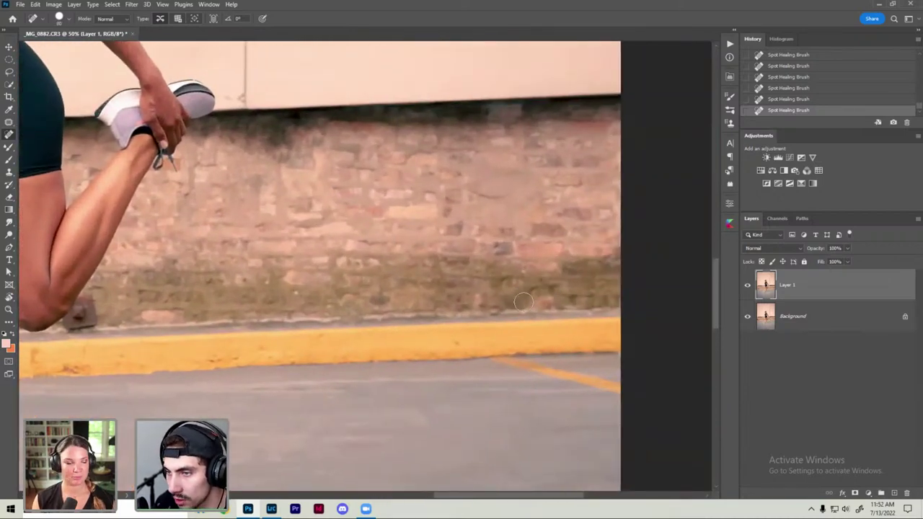
scroll(321, 269, "down", 1)
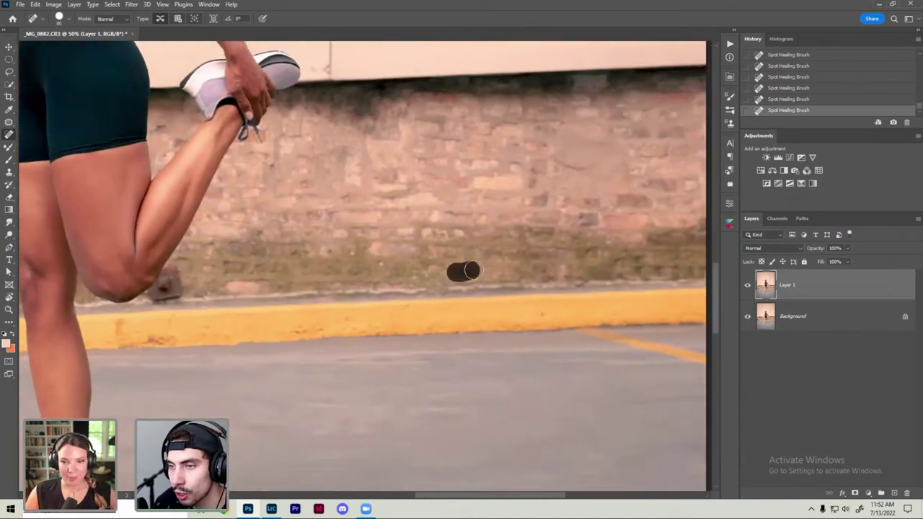
scroll(462, 271, "down", 1)
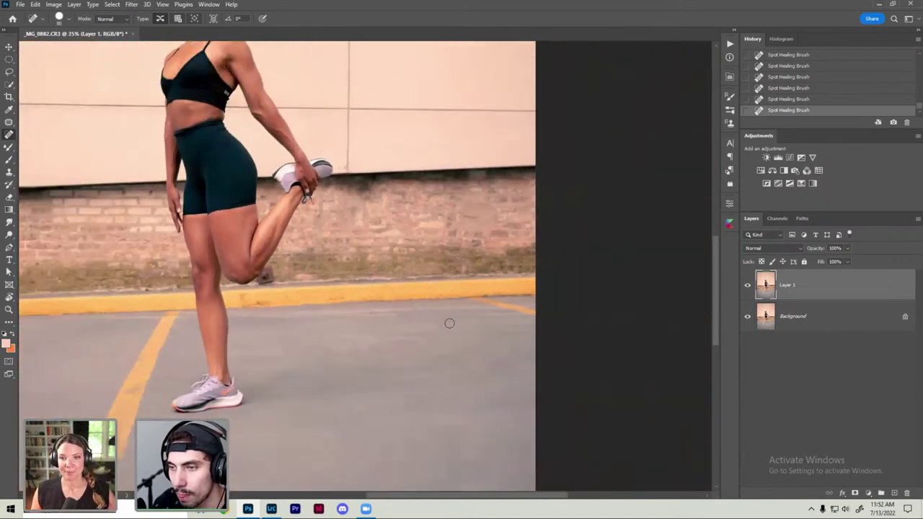
scroll(461, 333, "up", 1)
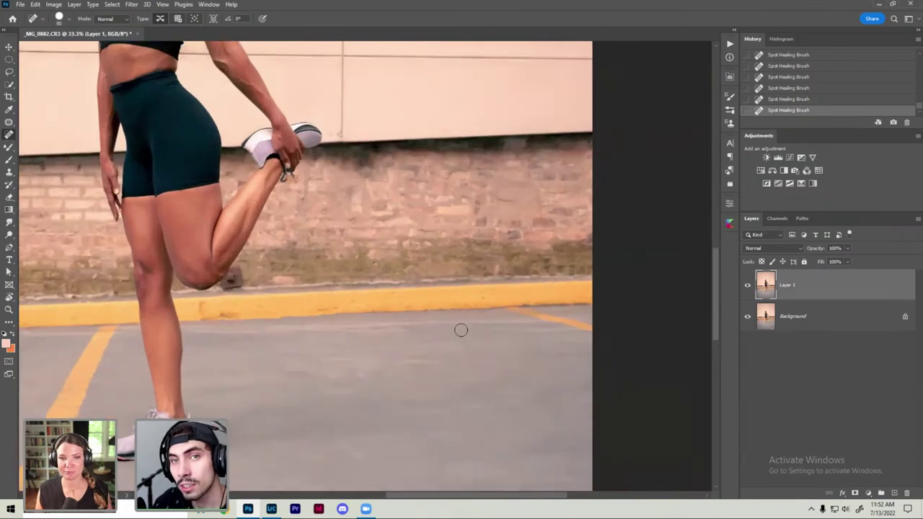
scroll(282, 239, "up", 1)
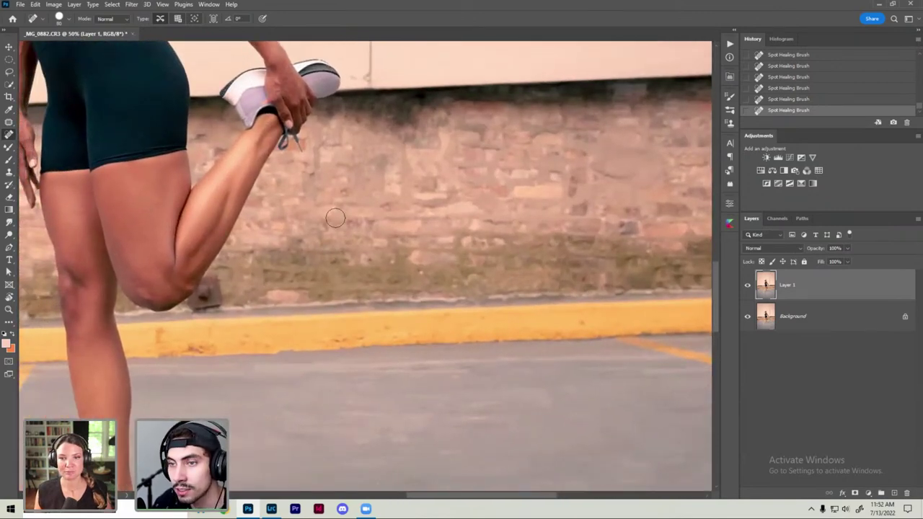
left_click(346, 192)
scroll(383, 226, "down", 2)
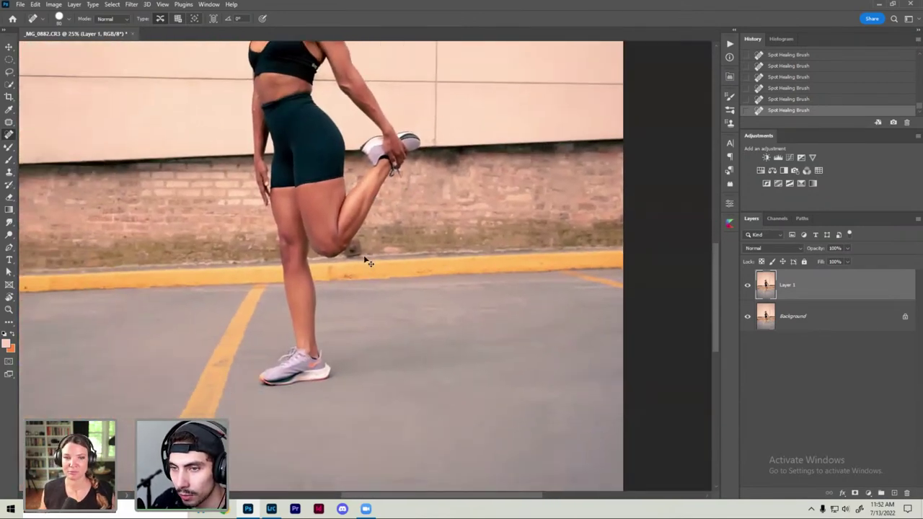
scroll(367, 263, "up", 2)
scroll(375, 238, "up", 1)
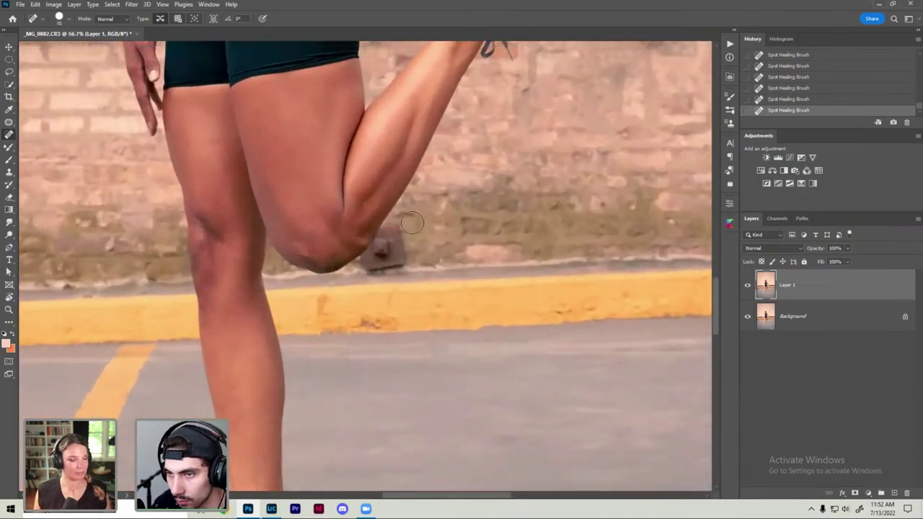
scroll(395, 240, "down", 1)
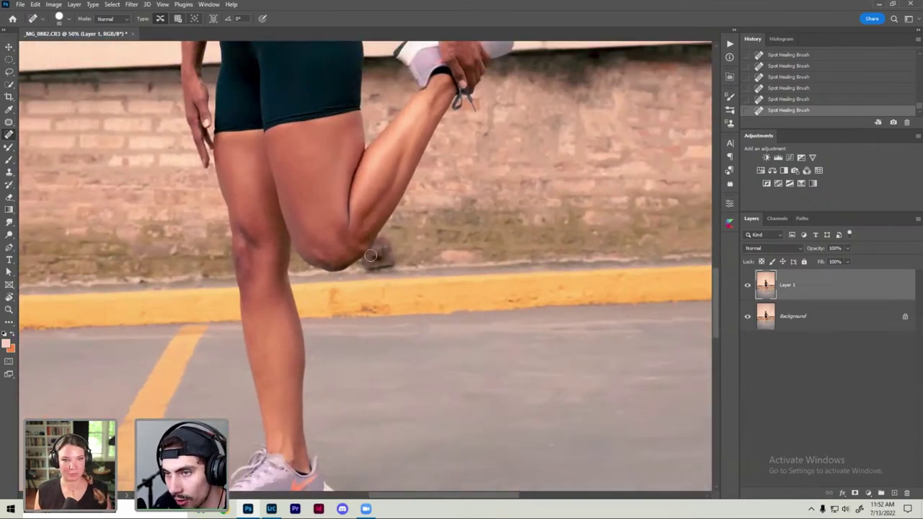
scroll(390, 237, "down", 1)
scroll(390, 238, "down", 4)
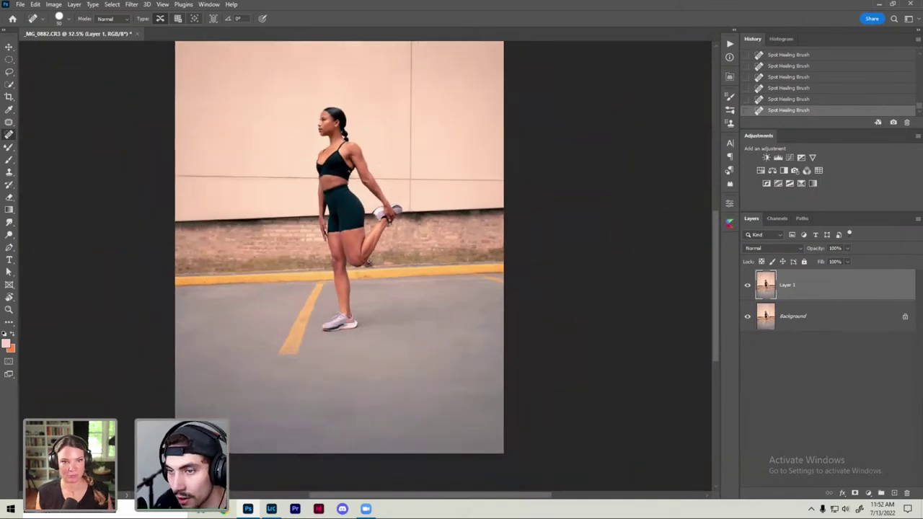
Step: Try spot-healing the dark rock behind the bent knee, then undo the unsuccessful heal
scroll(374, 273, "up", 2)
scroll(375, 273, "up", 3)
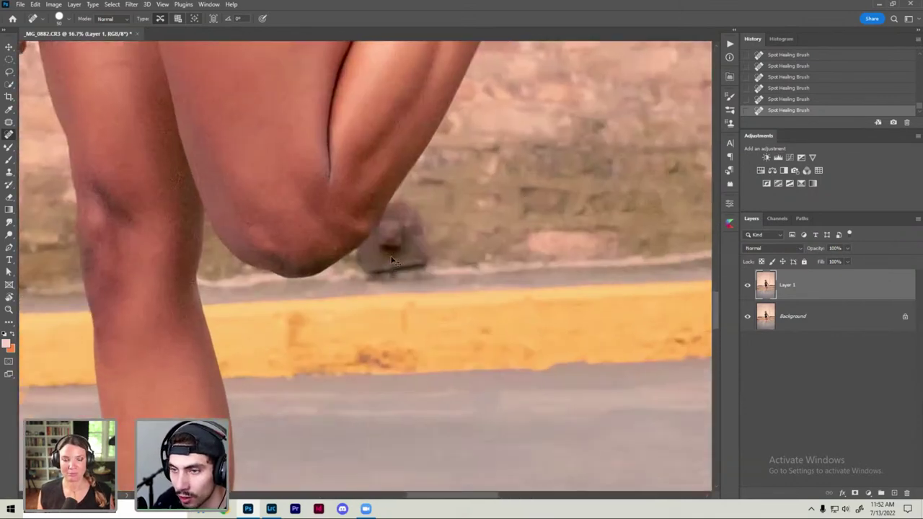
scroll(371, 271, "up", 1)
scroll(366, 264, "up", 1)
left_click_drag(346, 283, 480, 264)
left_click(532, 262)
scroll(531, 245, "down", 1)
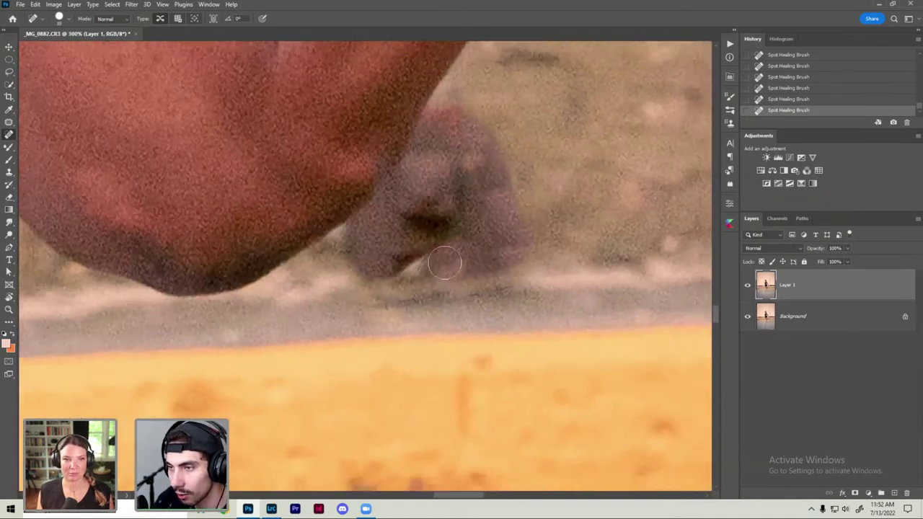
key("s")
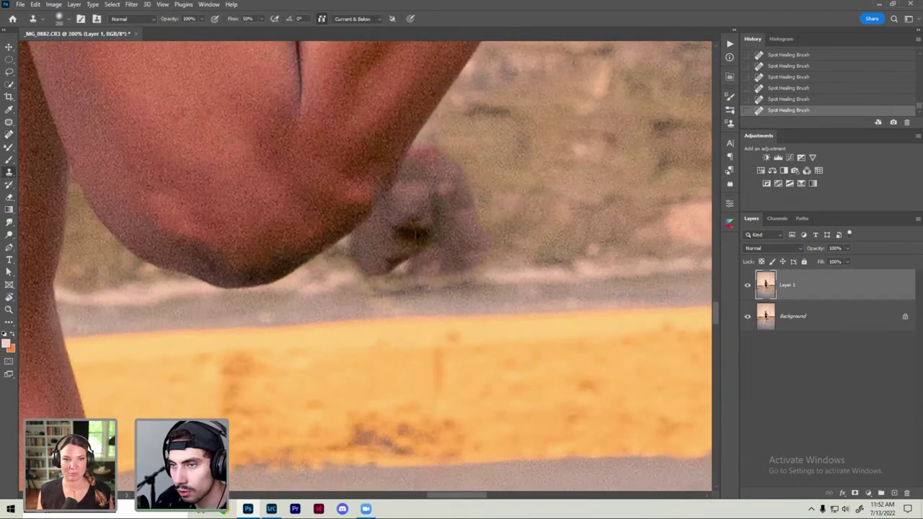
key("j")
mouse_move(351, 248)
left_mouse_down()
mouse_move(390, 273)
mouse_move(378, 270)
left_mouse_up()
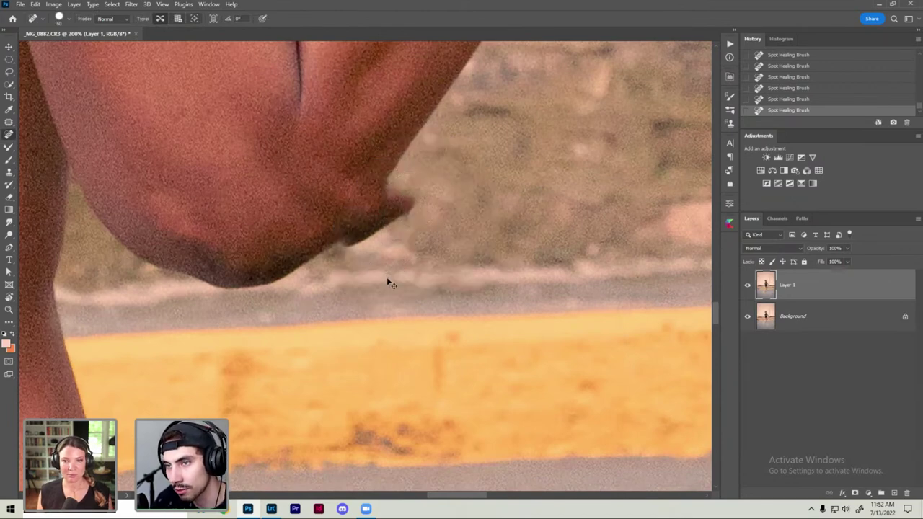
key("ctrl+minus")
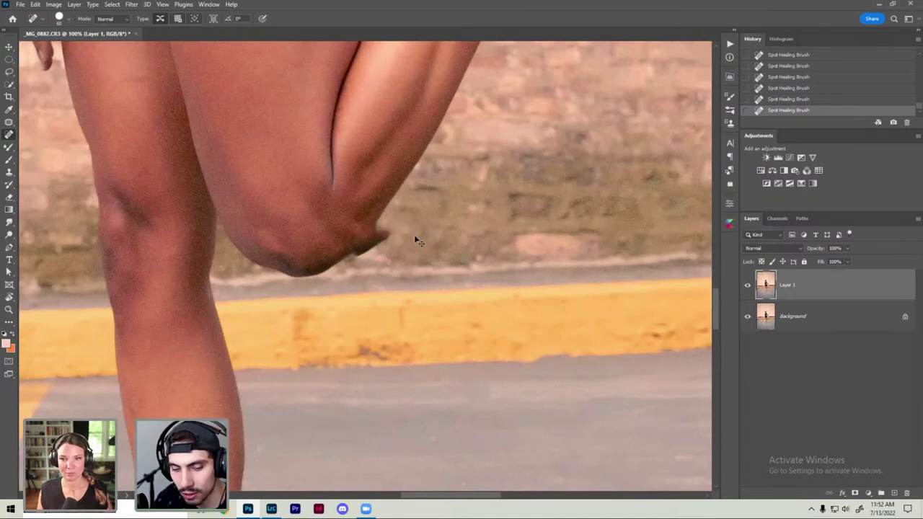
key("ctrl+z")
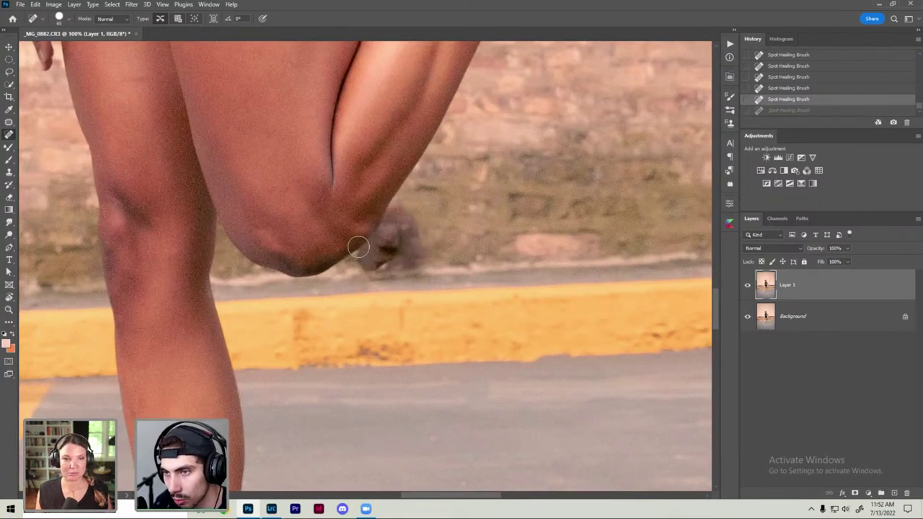
Step: Clone clean wall texture over the rock with the Clone Stamp, refining the stroke at the knee edge
key("s")
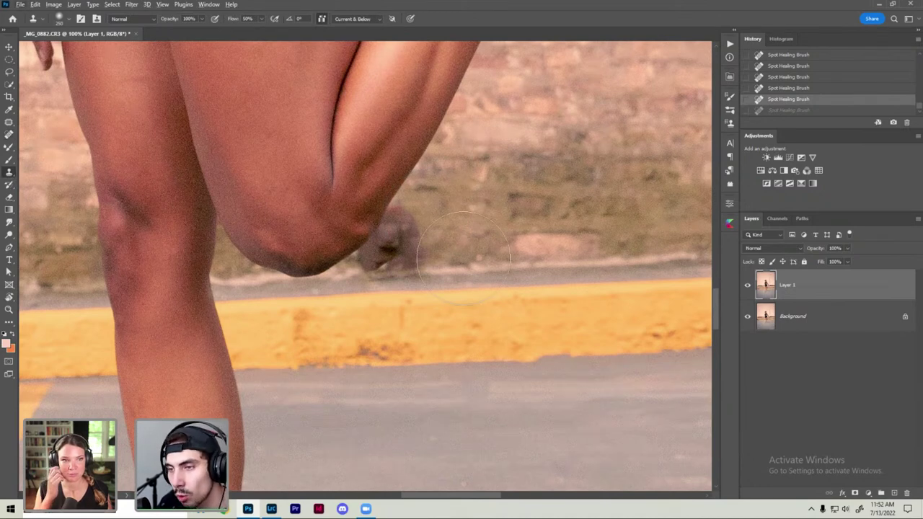
left_click(467, 270, "alt")
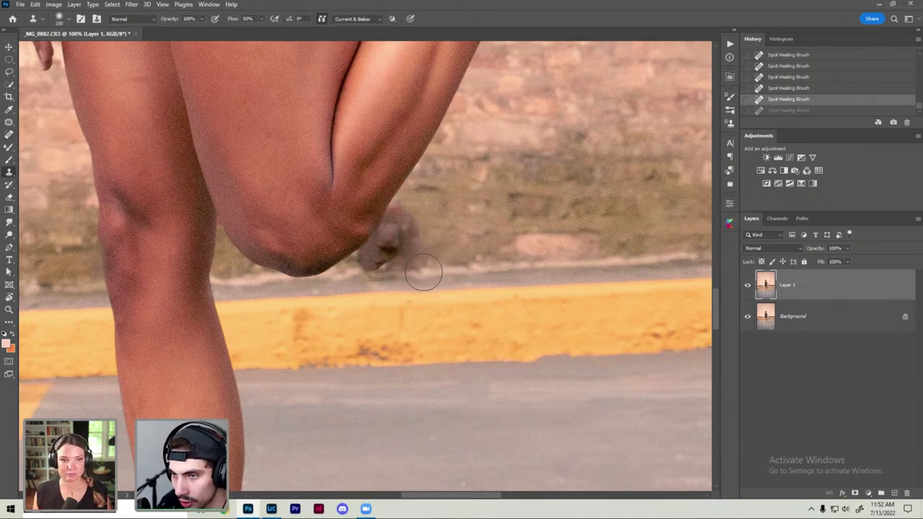
mouse_move(422, 267)
left_mouse_down()
mouse_move(422, 245)
mouse_move(393, 238)
mouse_move(404, 216)
mouse_move(380, 262)
left_mouse_up()
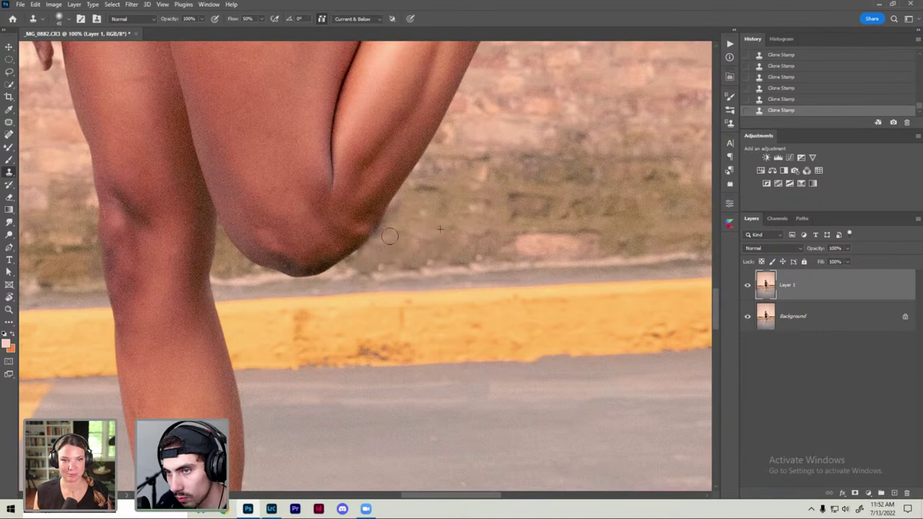
key("ctrl+plus")
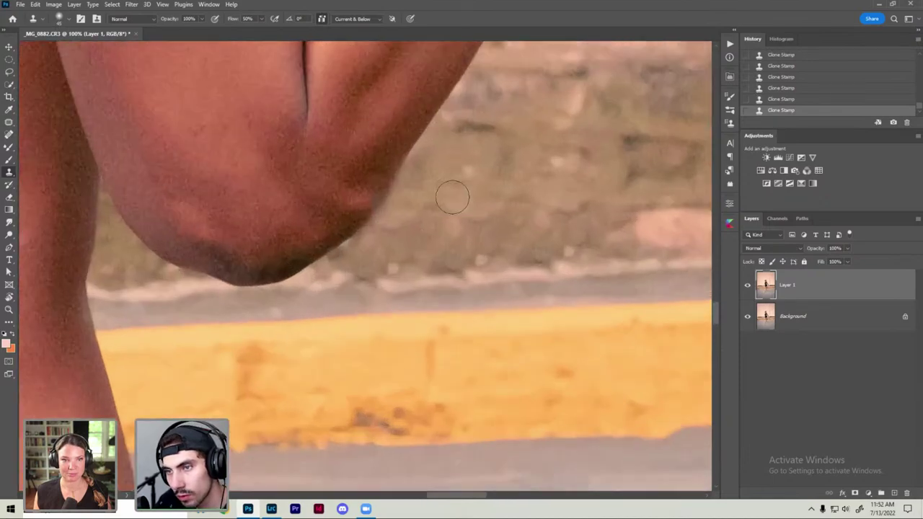
key("ctrl+z")
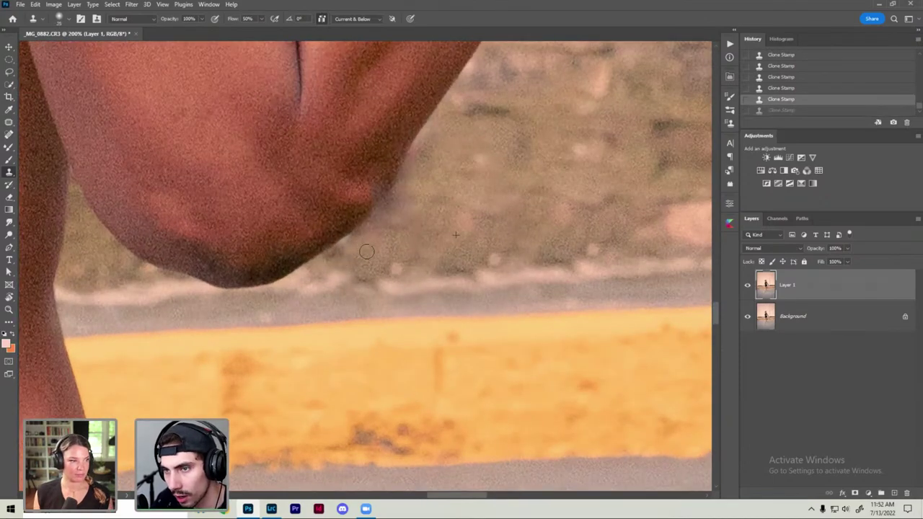
left_click(366, 251)
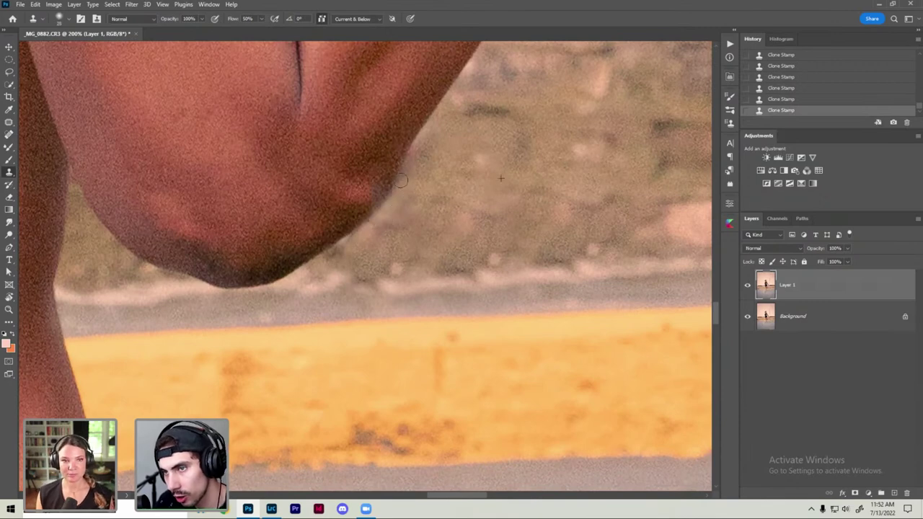
key("ctrl+z")
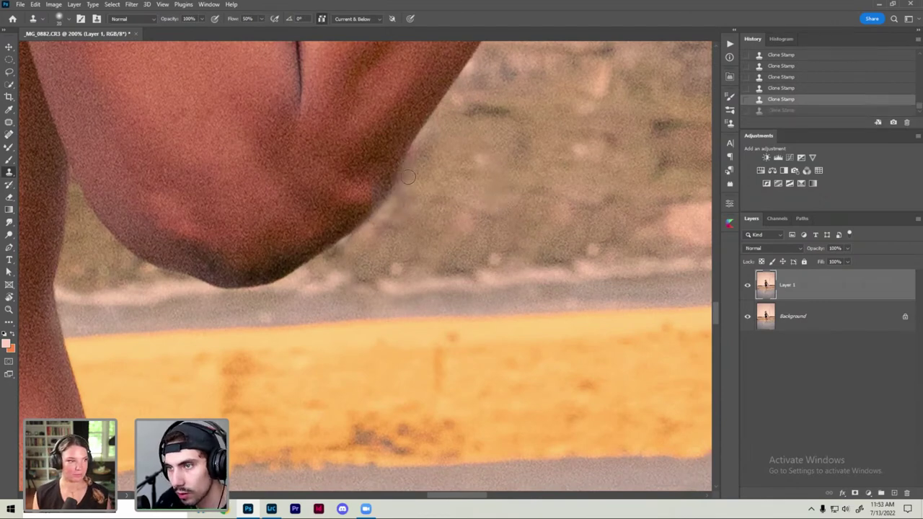
left_click(388, 241)
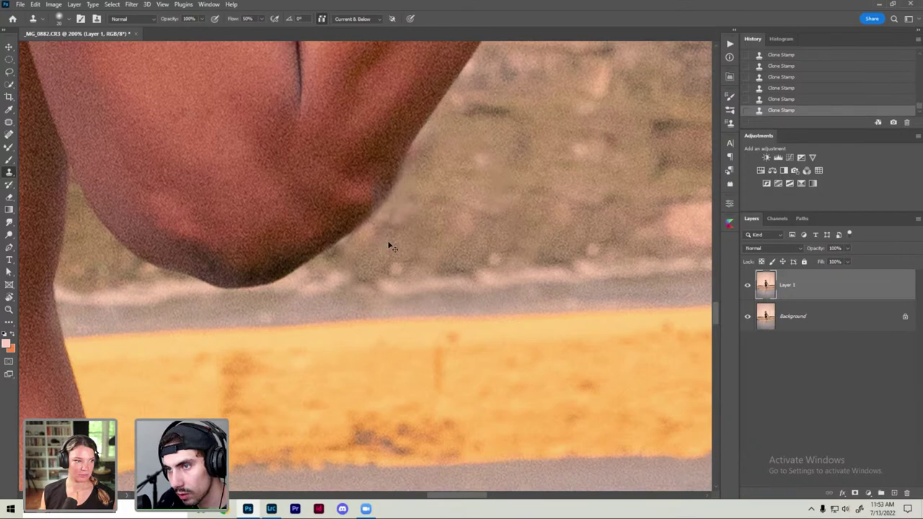
key("ctrl+minus")
key("ctrl+minus")
key("ctrl+minus")
key("ctrl+minus")
left_click(748, 286)
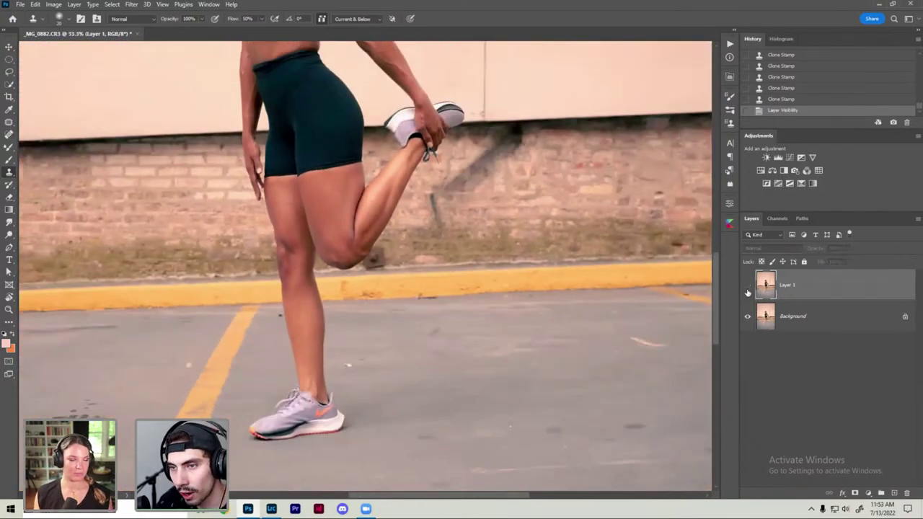
left_click(748, 285)
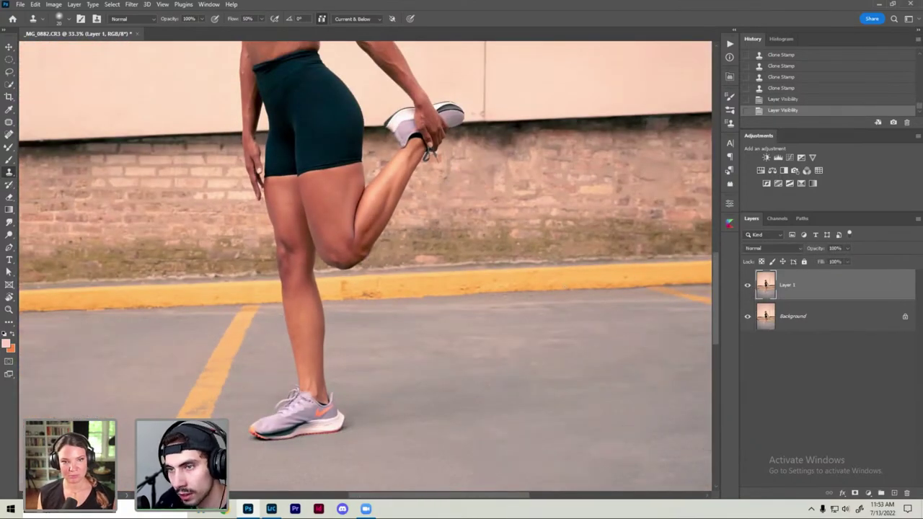
key("ctrl+minus")
key("ctrl+minus")
key("ctrl+0")
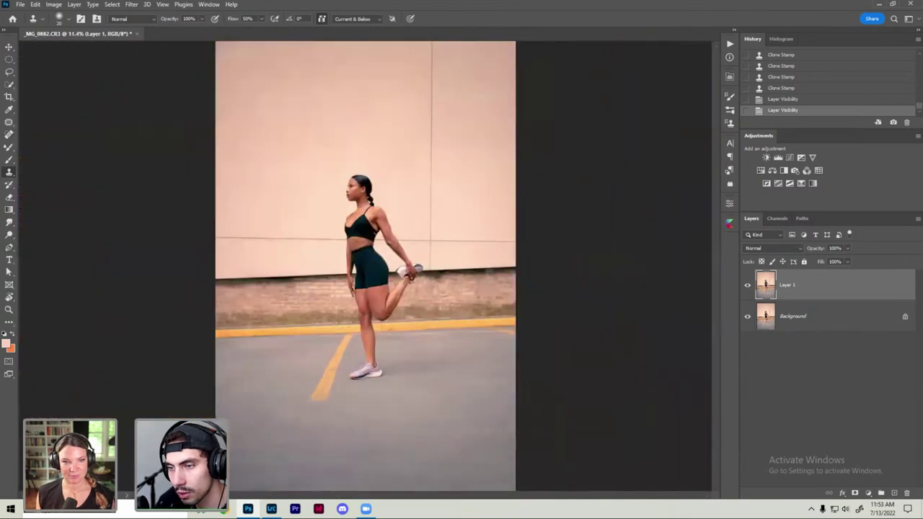
left_click(748, 286)
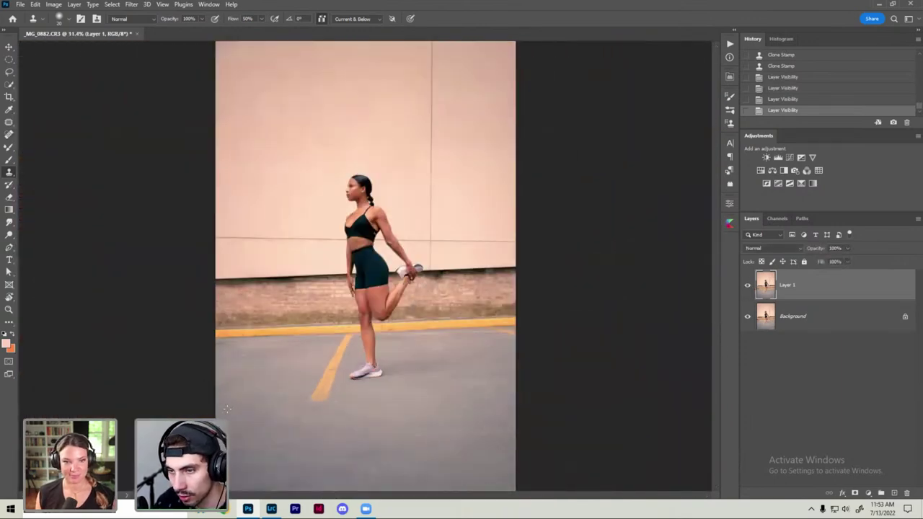
key("ctrl+minus")
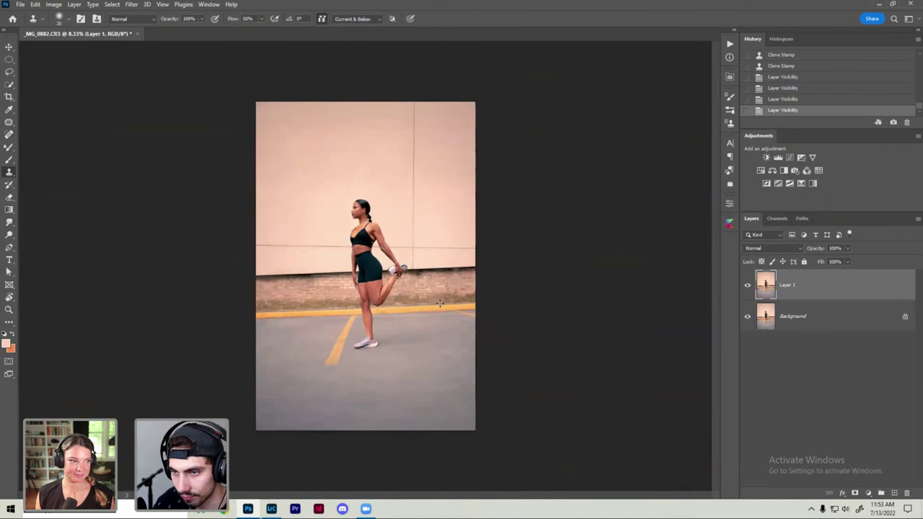
key("ctrl+plus")
key("ctrl+minus")
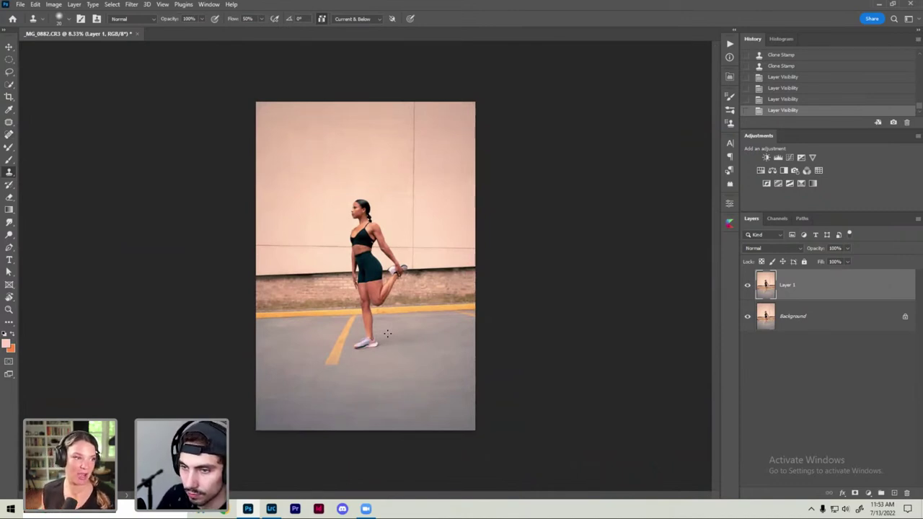
key("ctrl+plus")
key("ctrl+plus")
key("ctrl+plus")
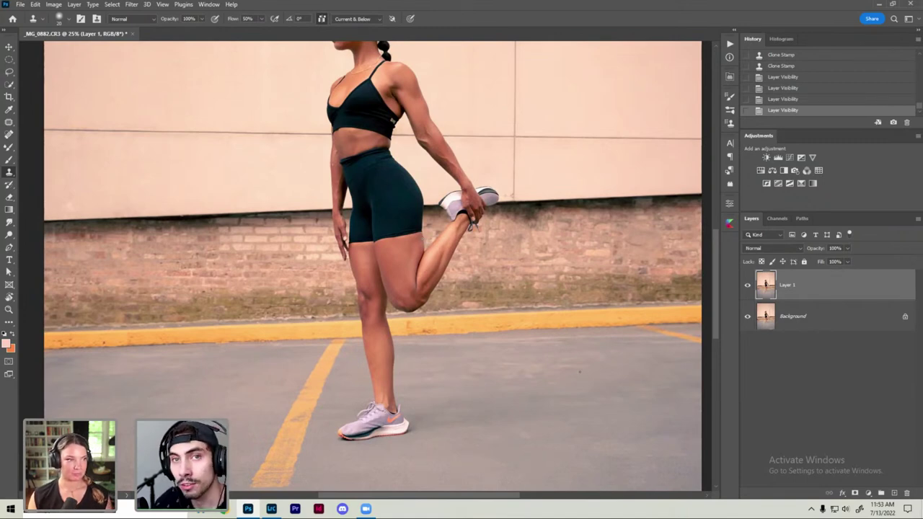
Step: Check the asphalt below the shoe for leftover specks and turn on the rulers
scroll(345, 235, "down", 5)
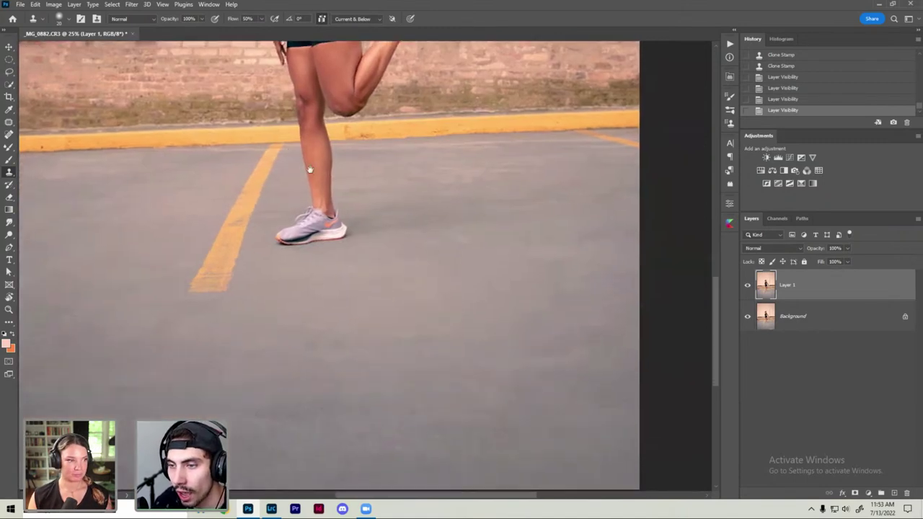
scroll(309, 166, "down", 3)
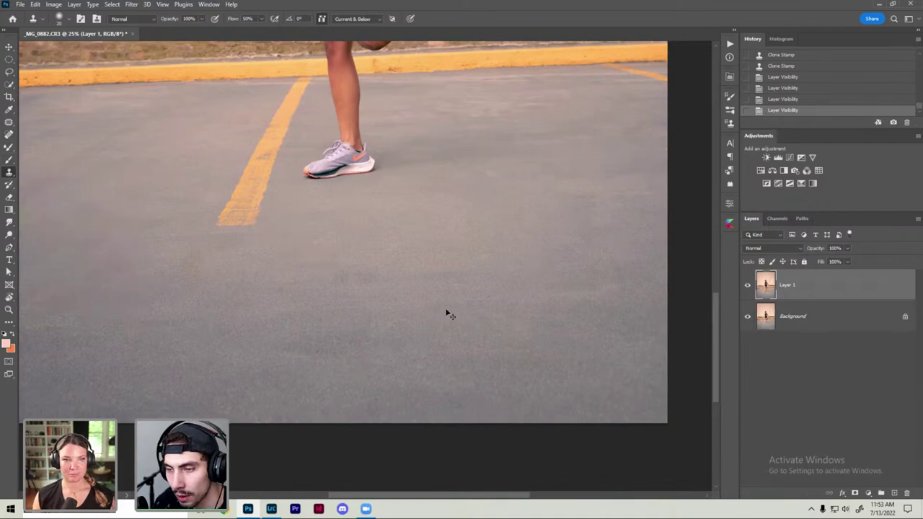
scroll(447, 315, "up", 1)
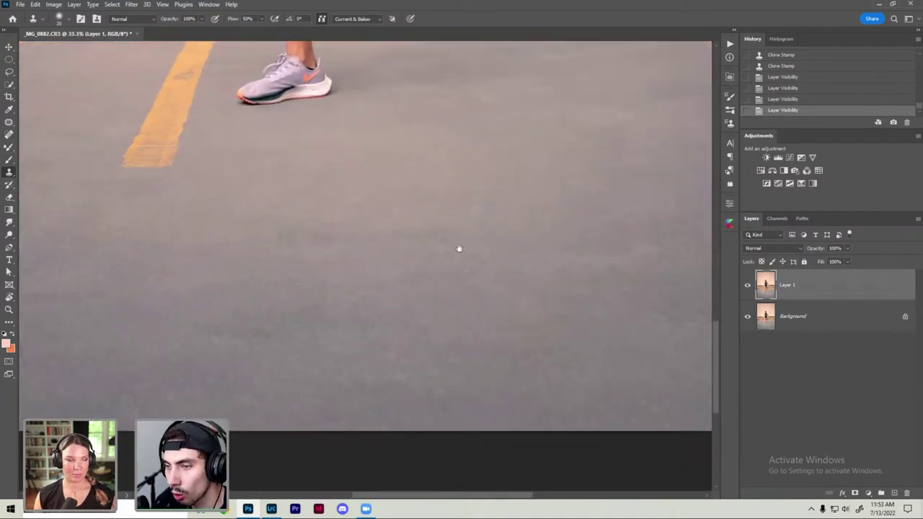
scroll(425, 330, "up", 1)
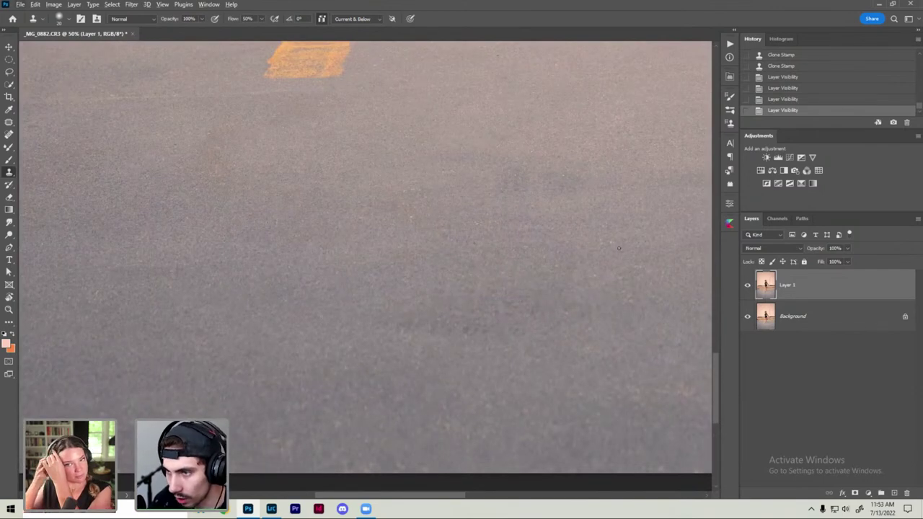
scroll(577, 274, "down", 2)
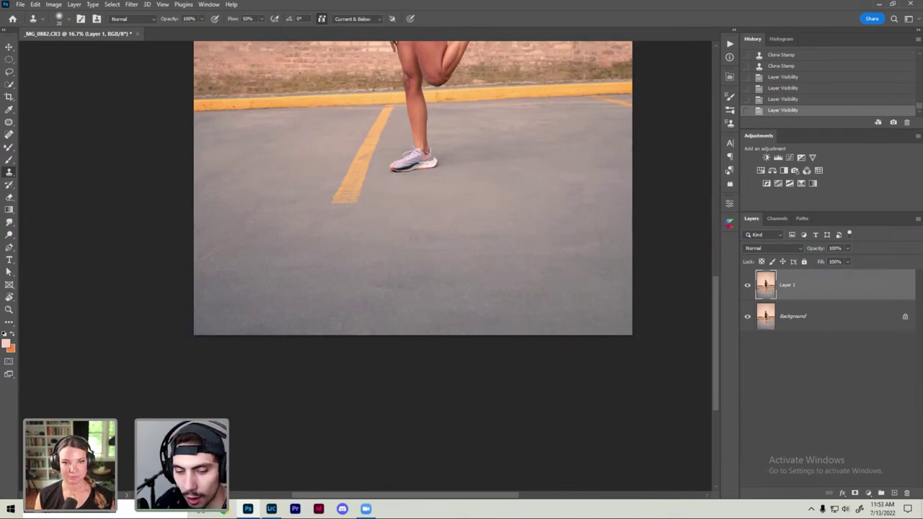
key("ctrl+r")
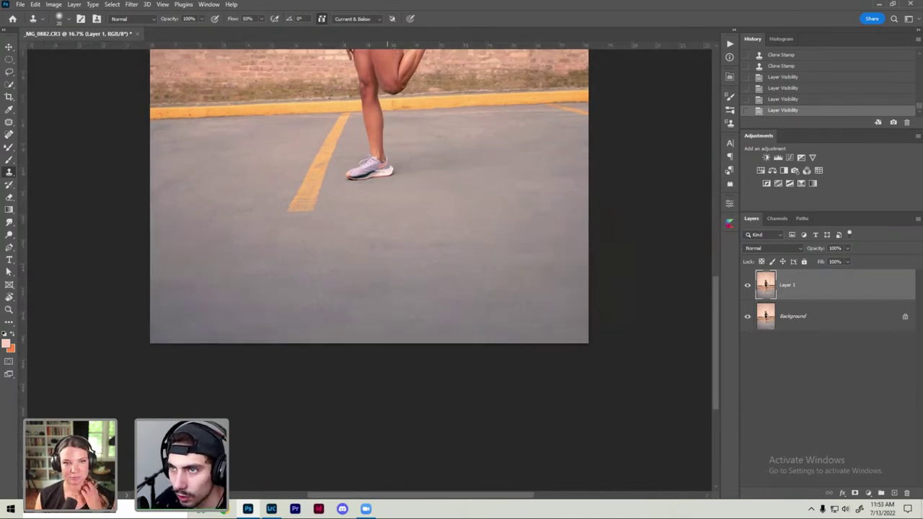
Step: Place a horizontal guide across the pavement and clone asphalt texture along it
mouse_move(390, 44)
left_mouse_down()
mouse_move(395, 287)
mouse_move(391, 280)
left_mouse_up()
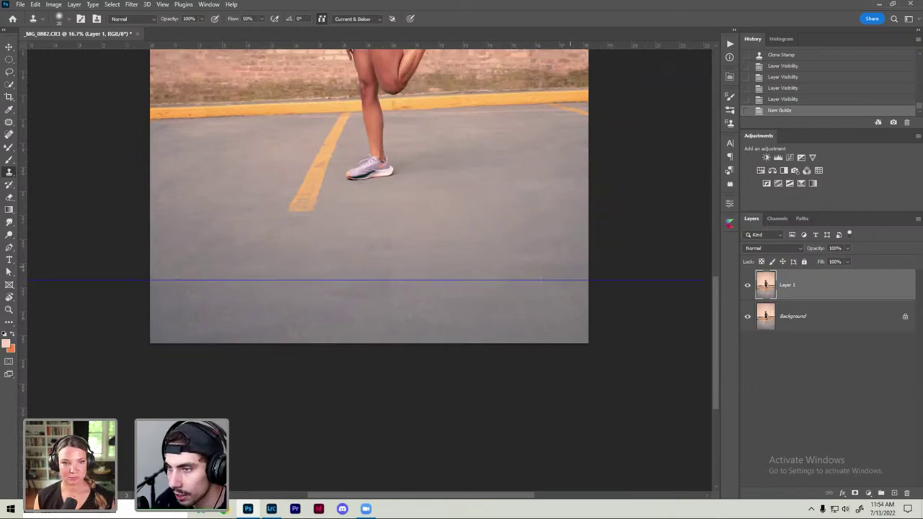
key("ctrl+plus")
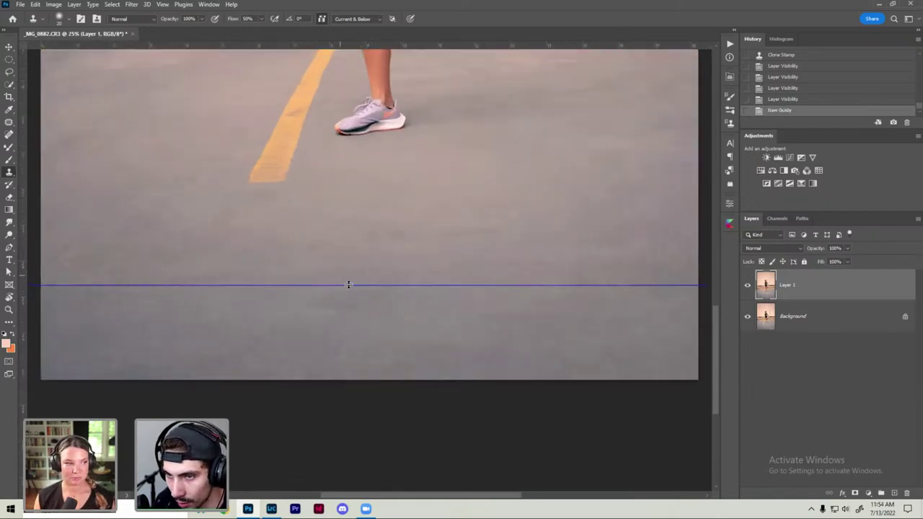
left_click_drag(348, 285, 351, 305)
key("ctrl+plus")
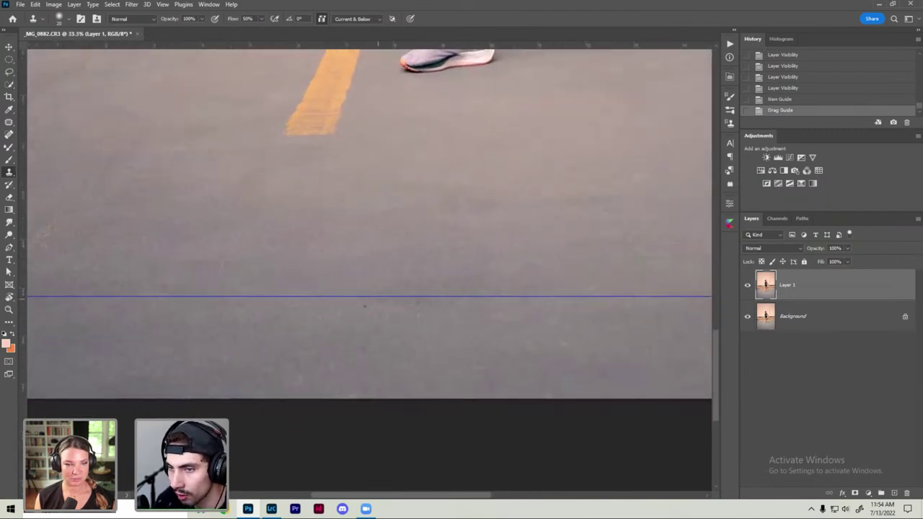
key("ctrl+plus")
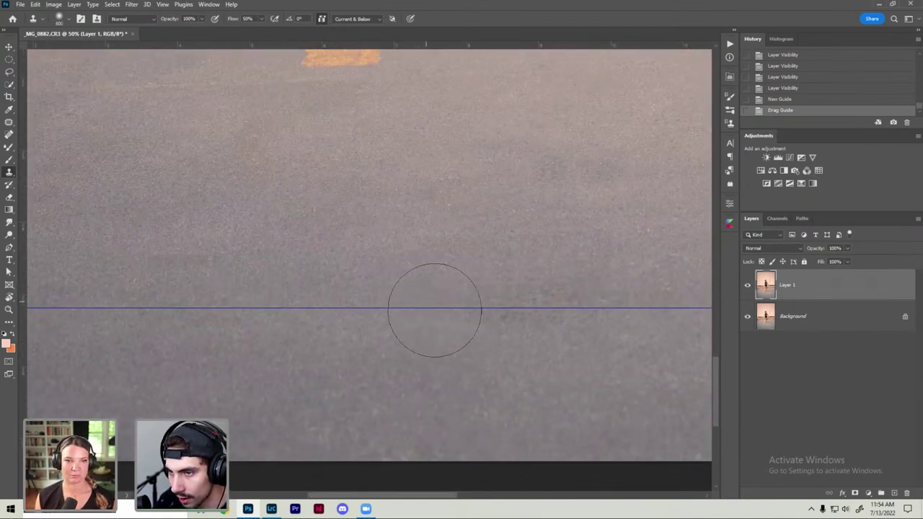
mouse_move(435, 309)
left_mouse_down()
mouse_move(498, 313)
mouse_move(525, 303)
mouse_move(498, 350)
left_mouse_up()
Step: Hide the retouched layer to compare, then clone over more pavement blotches
key("ctrl+minus")
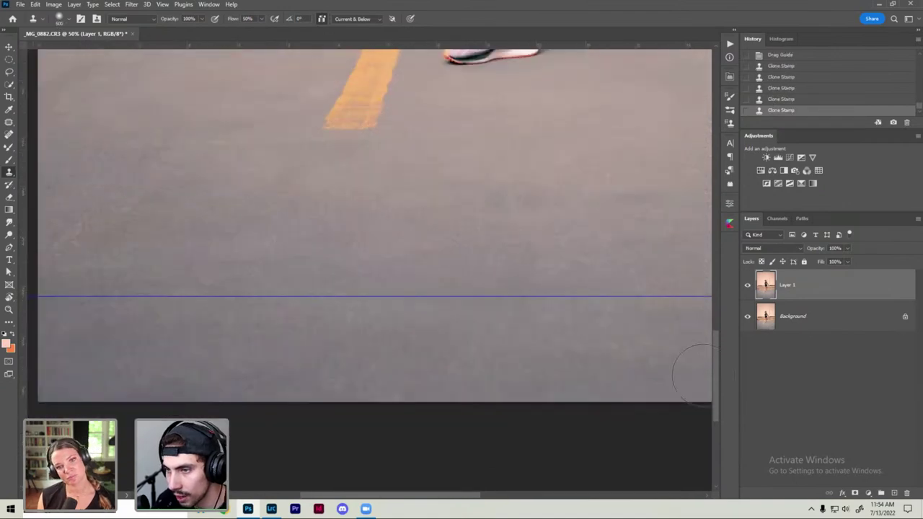
left_click(748, 285)
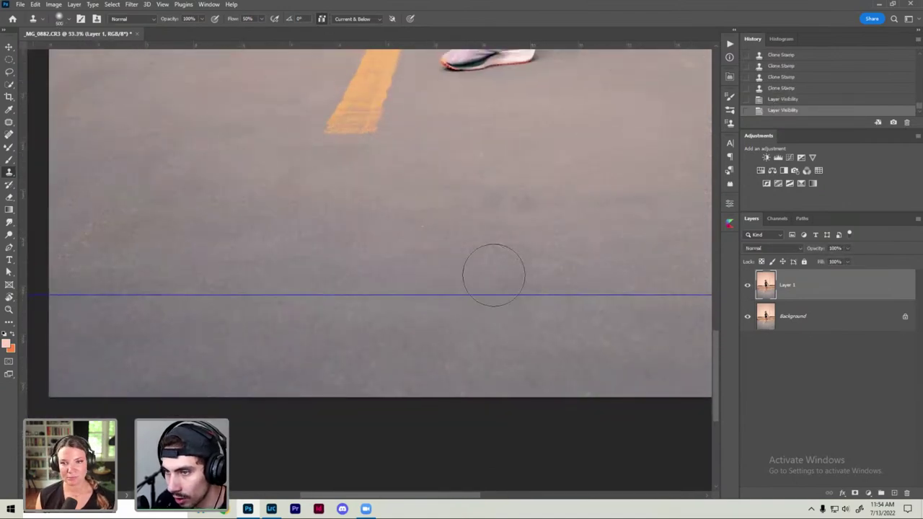
key("ctrl+plus")
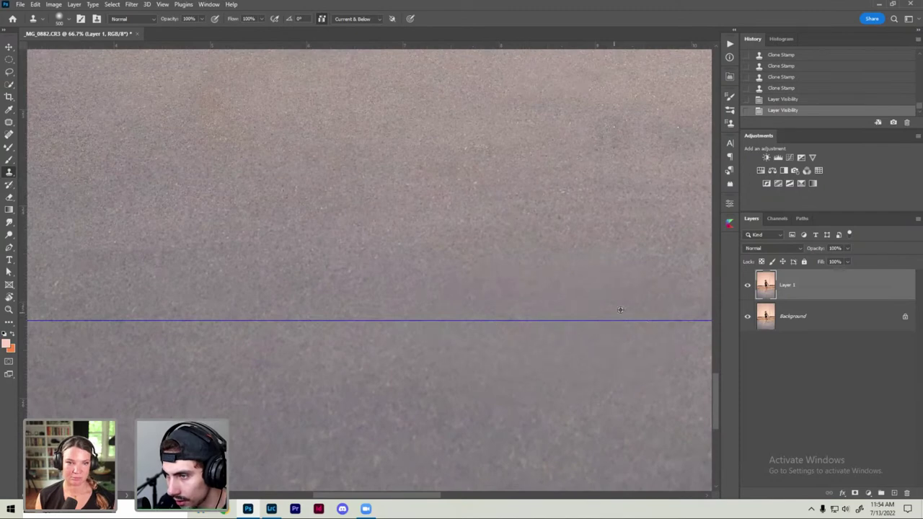
left_click_drag(620, 310, 544, 297)
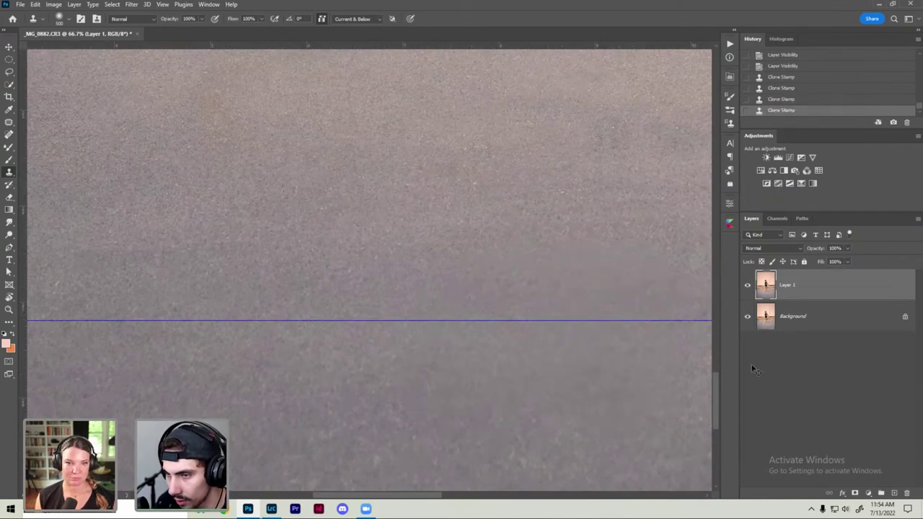
key("ctrl+minus")
key("ctrl+minus")
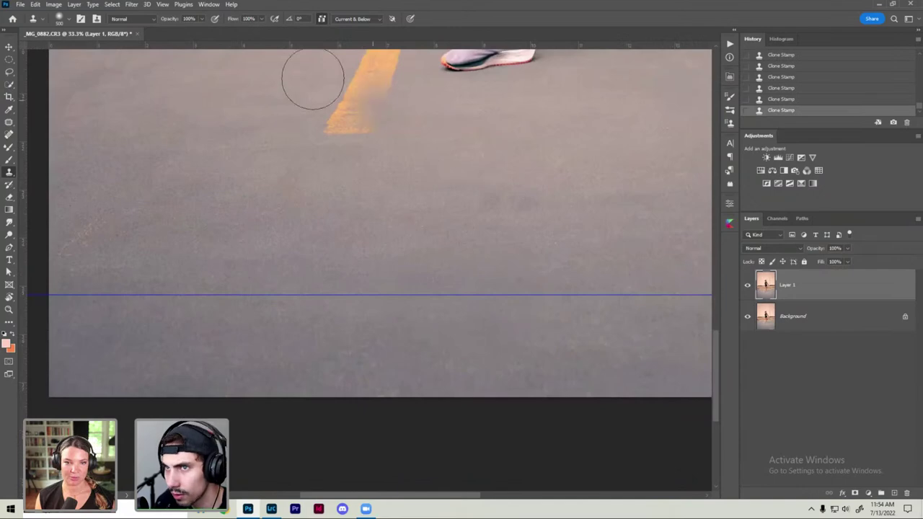
left_click(163, 5)
mouse_move(187, 257)
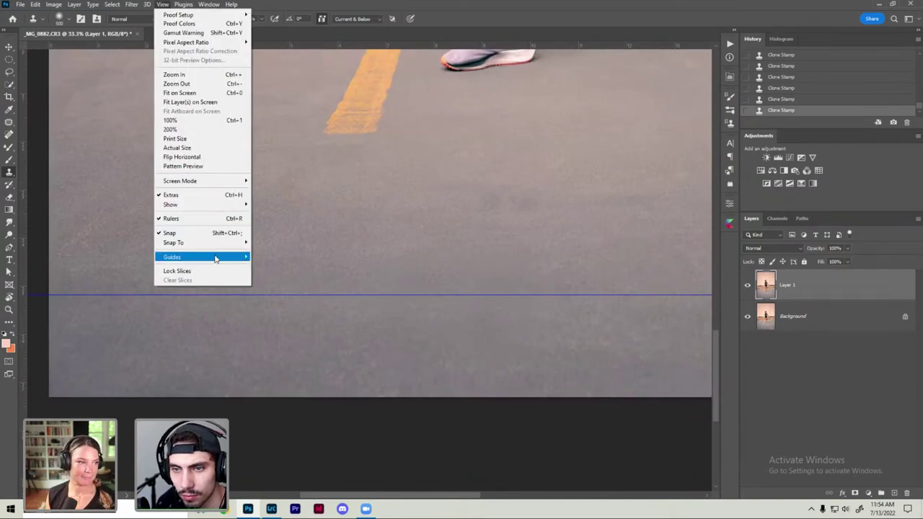
Step: Clear the horizontal canvas guide, fit the photo, and toggle Layer 1 twice to compare before and after
left_click(283, 302)
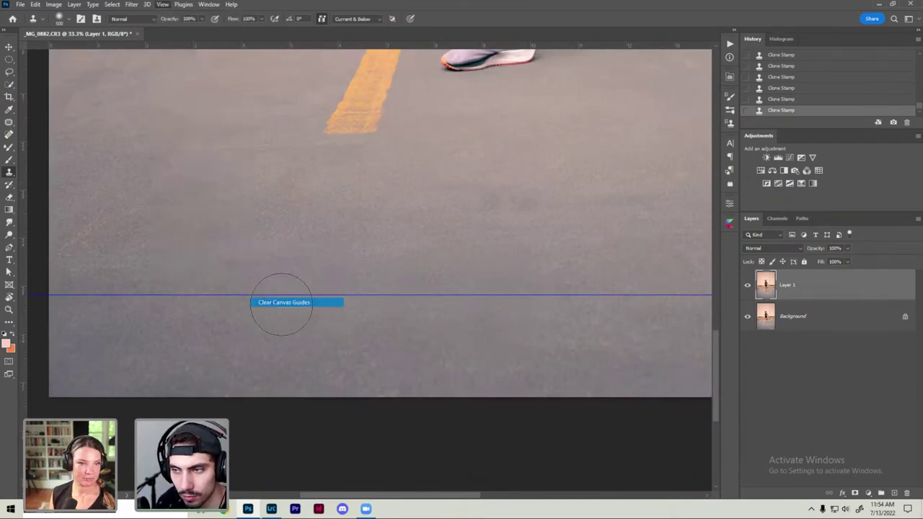
key("ctrl+0")
left_click(747, 285)
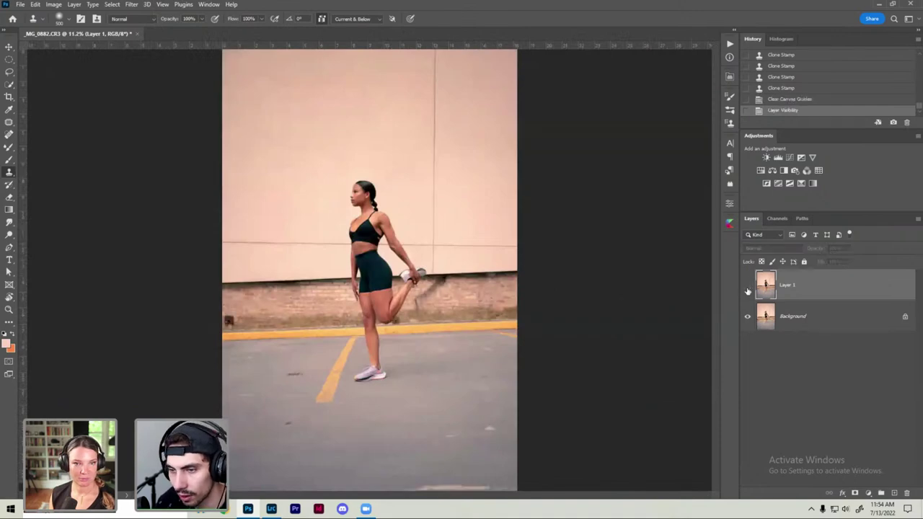
left_click(747, 285)
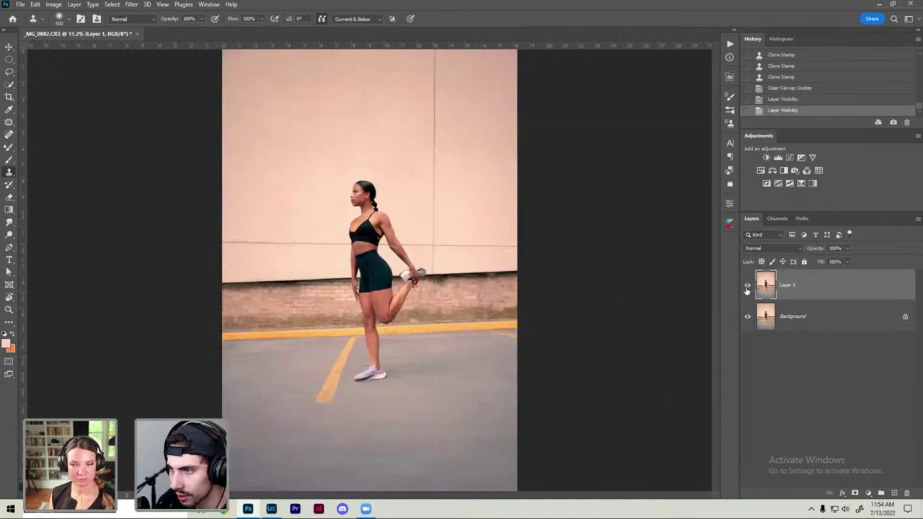
left_click(747, 287)
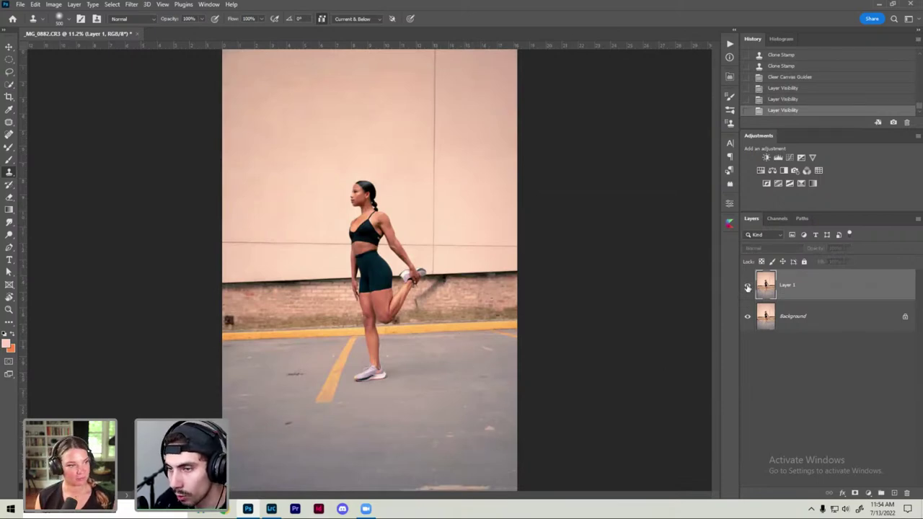
left_click(747, 286)
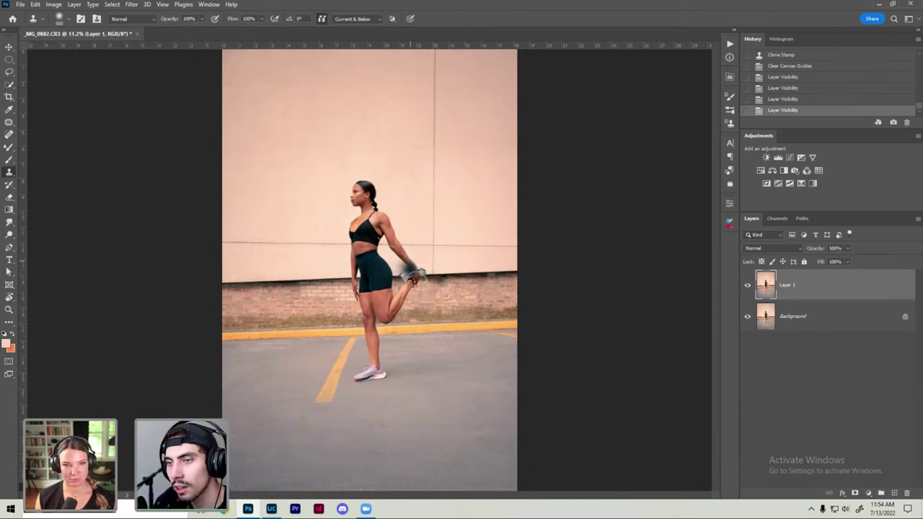
key("l")
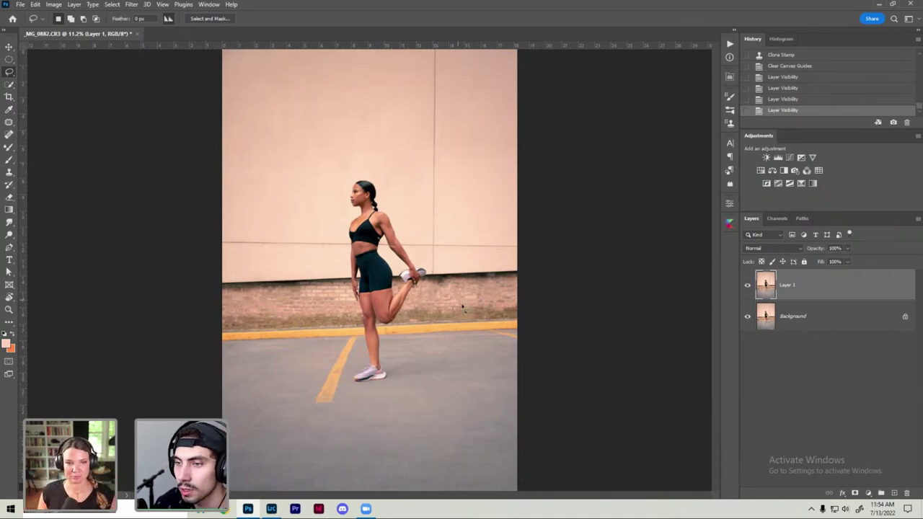
Step: Clone clean wall texture over the dark band at the wall base behind the raised foot, then compare
key("ctrl+plus")
key("ctrl+plus")
key("ctrl+plus")
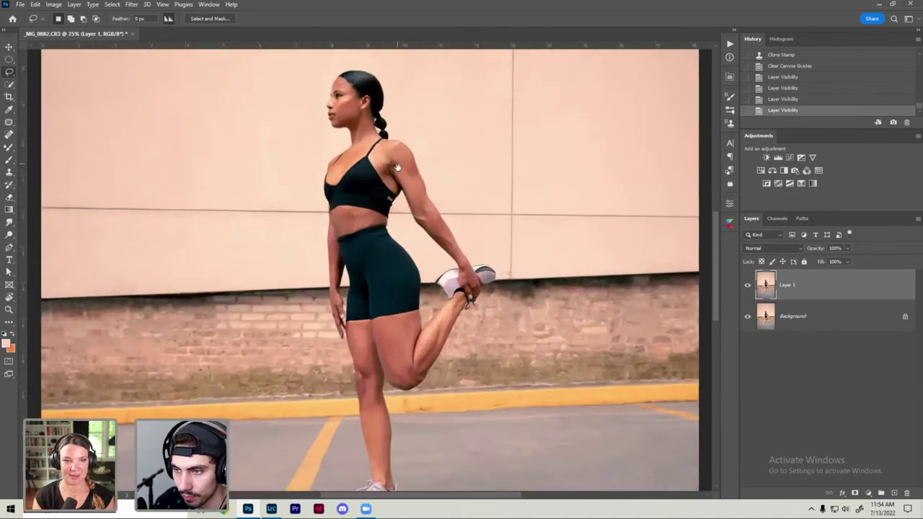
key("ctrl+plus")
key("s")
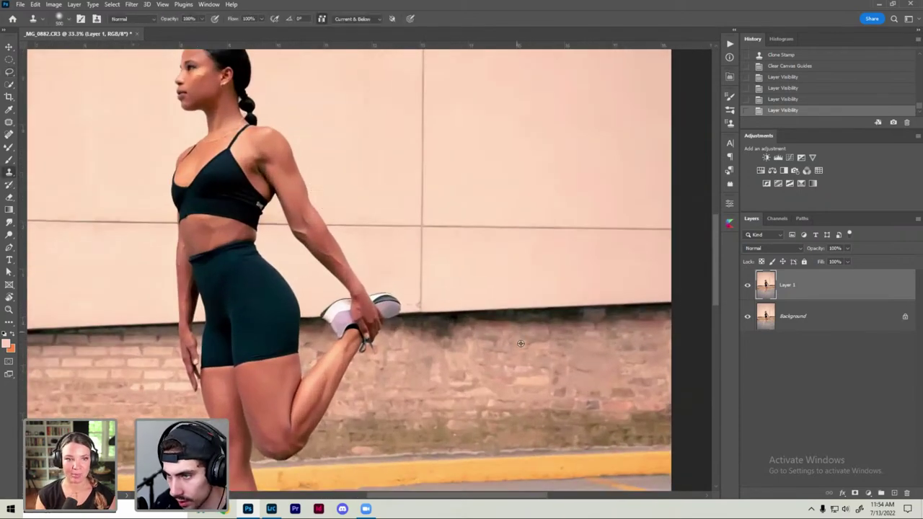
left_click(494, 322, "alt")
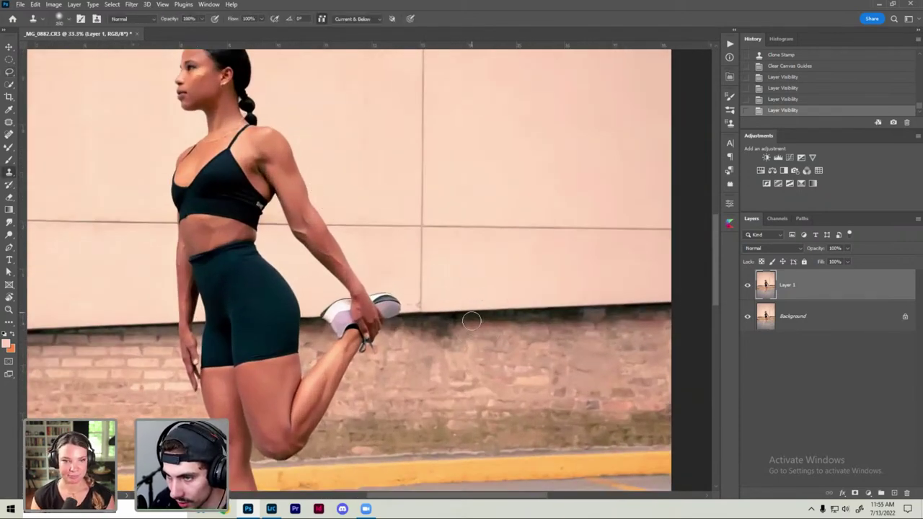
mouse_move(465, 325)
left_mouse_down()
mouse_move(469, 338)
mouse_move(396, 332)
left_mouse_up()
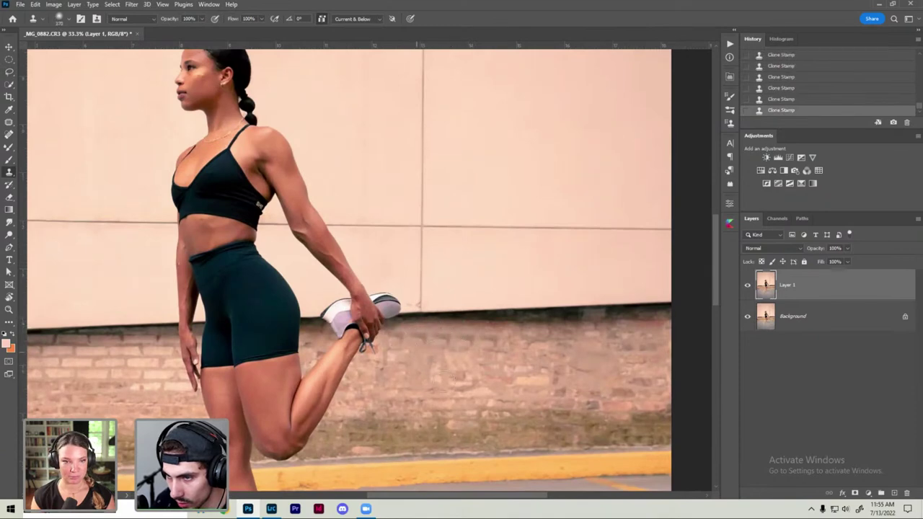
key("ctrl+minus")
key("ctrl+0")
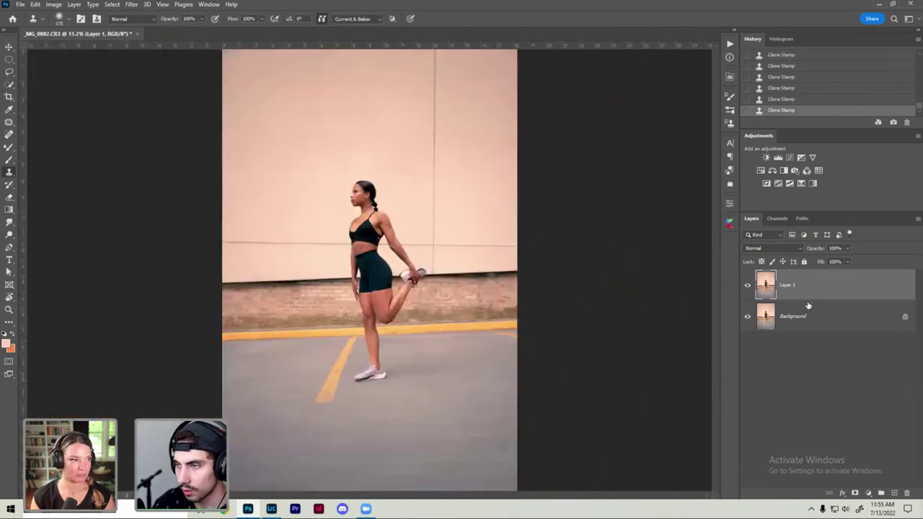
left_click(747, 287)
left_click(747, 287)
left_click(748, 287)
Step: Zoom in and scroll down over her torso, hips and legs to inspect the retouching
key("ctrl+plus")
key("ctrl+plus")
key("ctrl+plus")
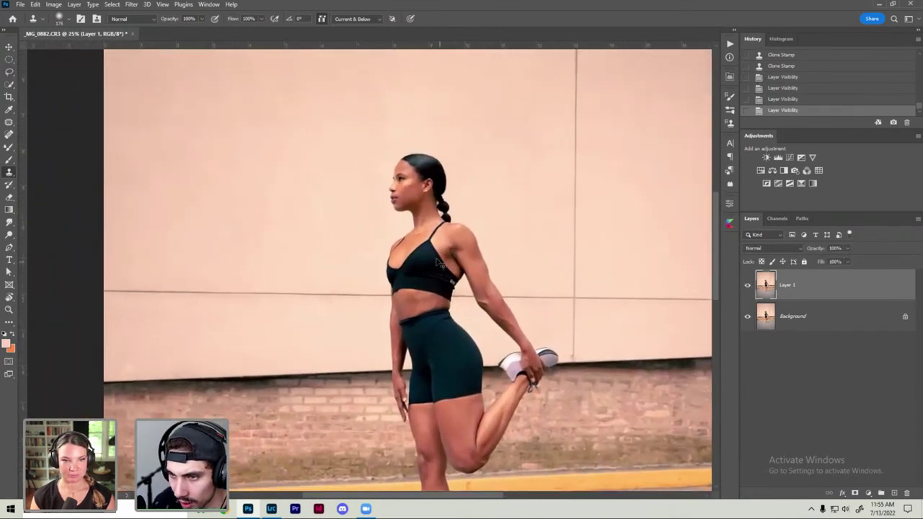
key("ctrl+plus")
scroll(449, 247, "down", 2)
scroll(449, 248, "down", 2)
scroll(433, 245, "down", 2)
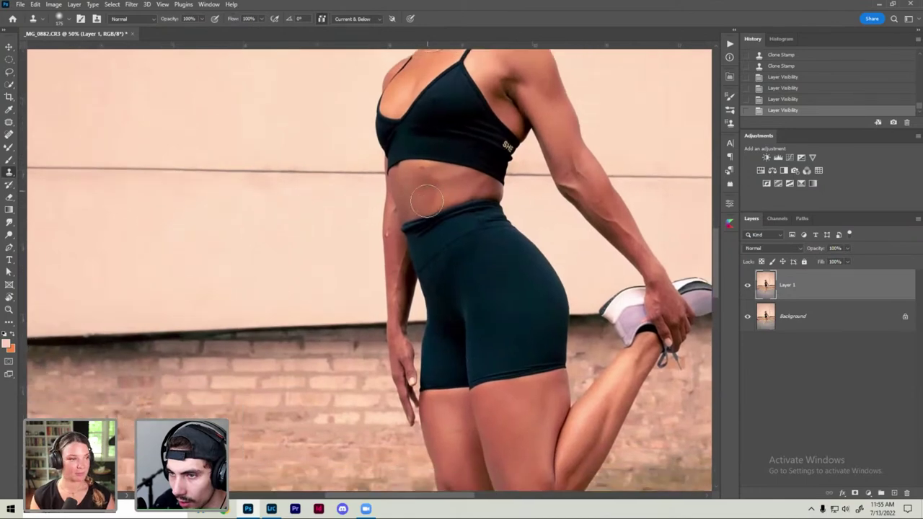
key("ctrl+plus")
scroll(404, 242, "down", 3)
scroll(433, 217, "down", 3)
scroll(433, 216, "down", 3)
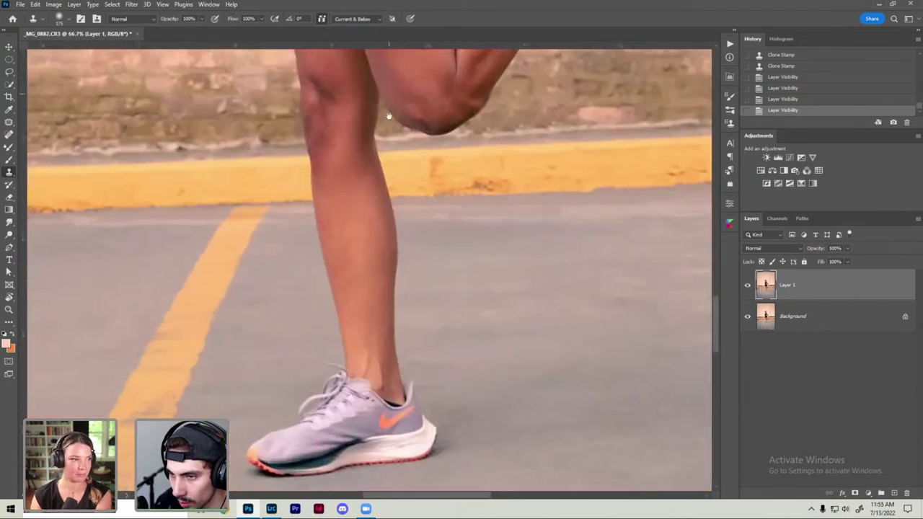
key("ctrl+plus")
scroll(419, 288, "up", 3)
scroll(418, 303, "up", 3)
Step: With the Spot Healing Brush, heal the blemishes on her midriff and the dark mole on her side
scroll(418, 302, "up", 2)
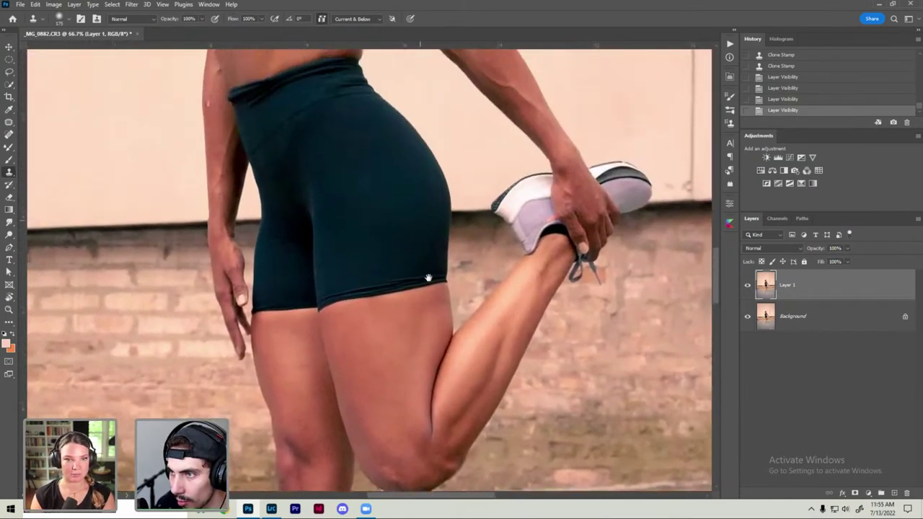
scroll(462, 303, "up", 3)
scroll(488, 304, "up", 3)
scroll(432, 274, "up", 1)
key("j")
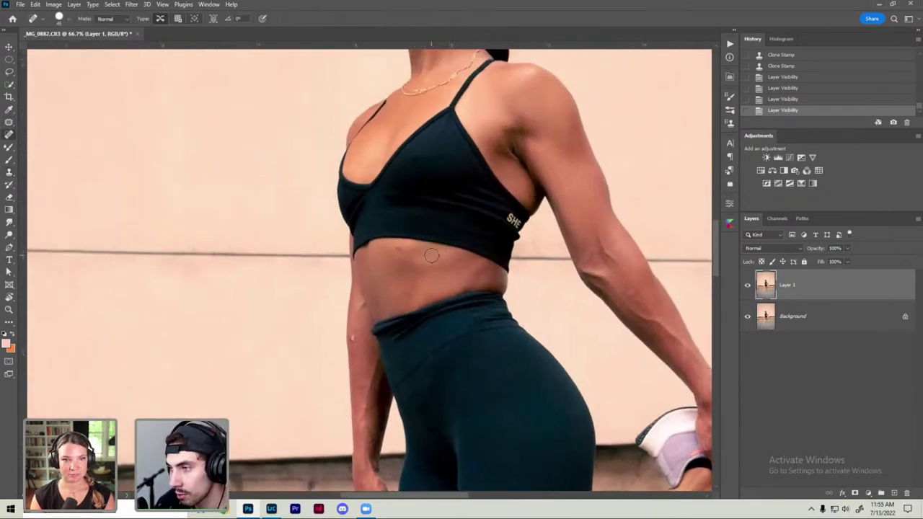
key("ctrl+plus")
mouse_move(407, 216)
left_mouse_down()
mouse_move(417, 455)
mouse_move(394, 197)
left_mouse_up()
key("ctrl+plus")
left_click(426, 186)
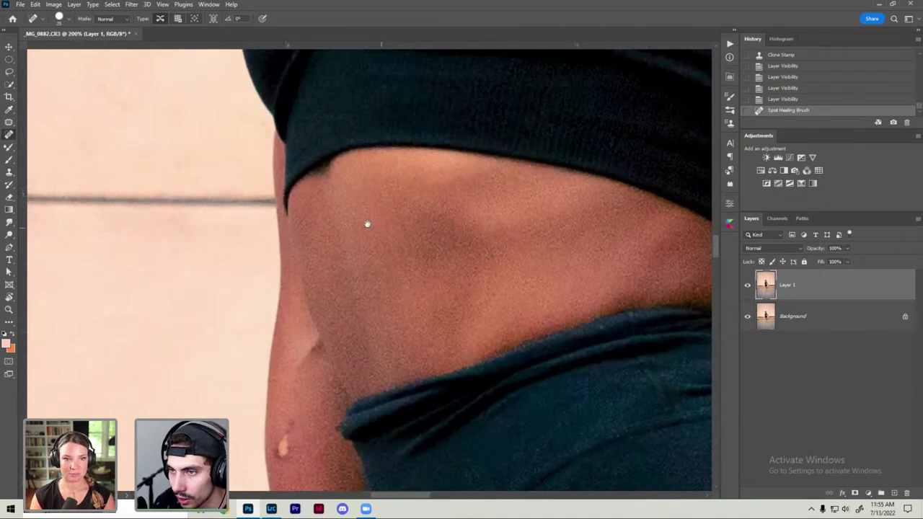
left_click_drag(310, 401, 392, 331)
left_click(365, 369)
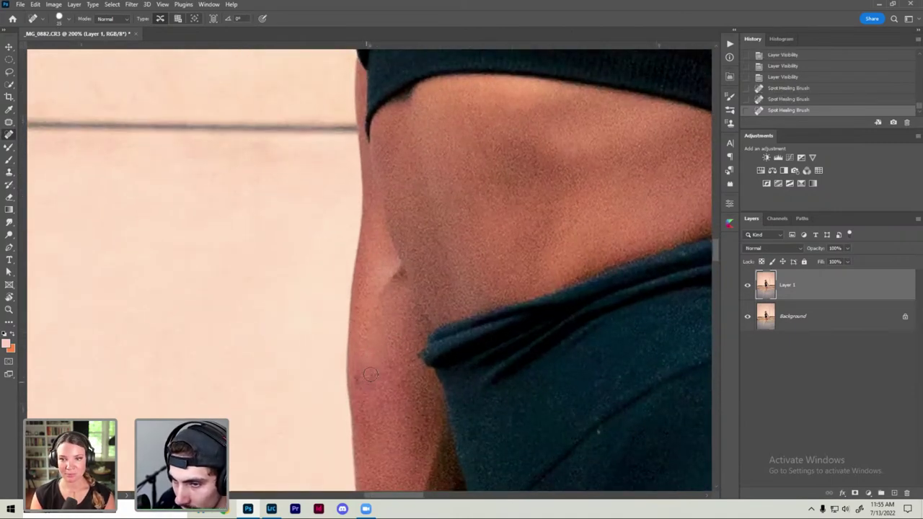
left_click(363, 375)
left_click(362, 378)
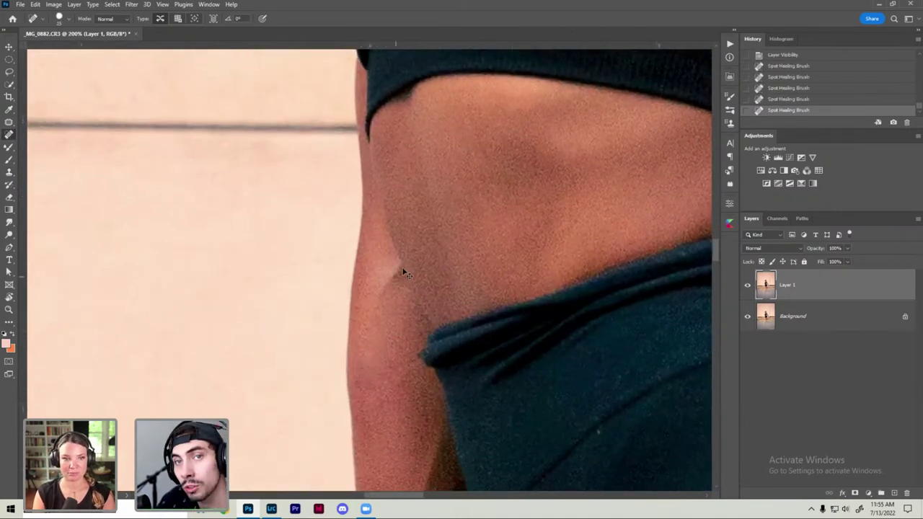
Step: Move up to her face and heal a cheek blemish and a forehead spot
key("ctrl+minus")
left_click_drag(419, 208, 396, 303)
scroll(360, 176, "up", 2)
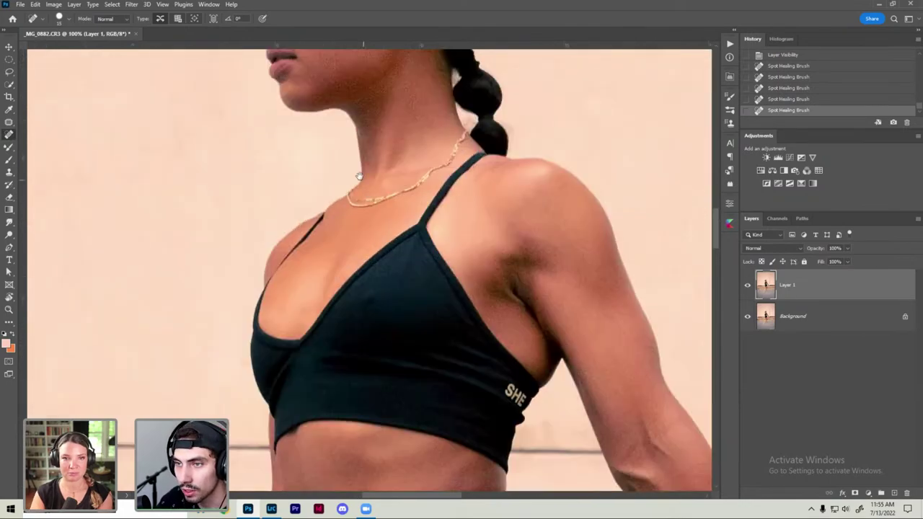
left_click_drag(359, 176, 398, 373)
key("ctrl+plus")
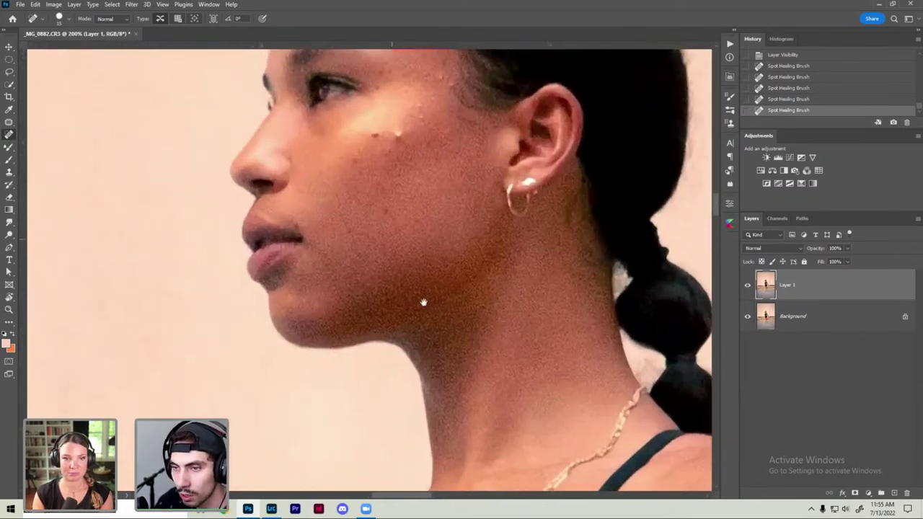
left_click(439, 210)
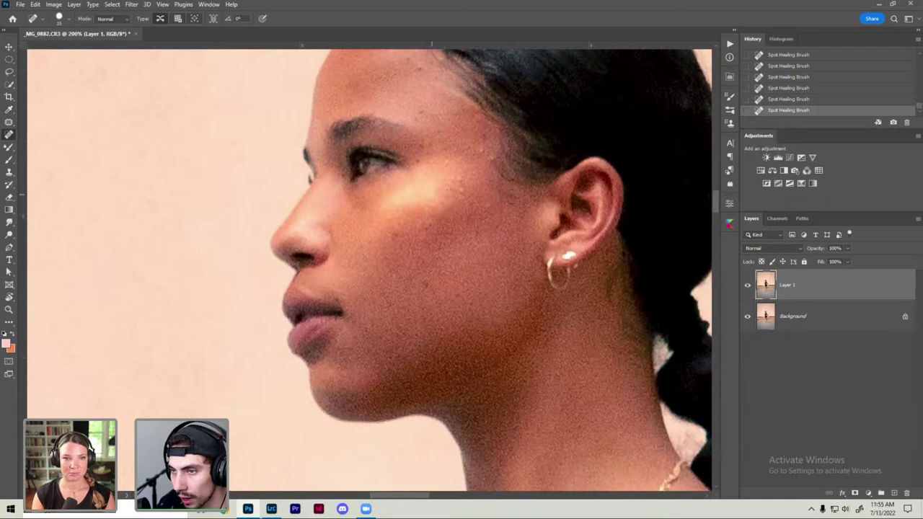
scroll(584, 194, "down", 3)
scroll(423, 133, "up", 3)
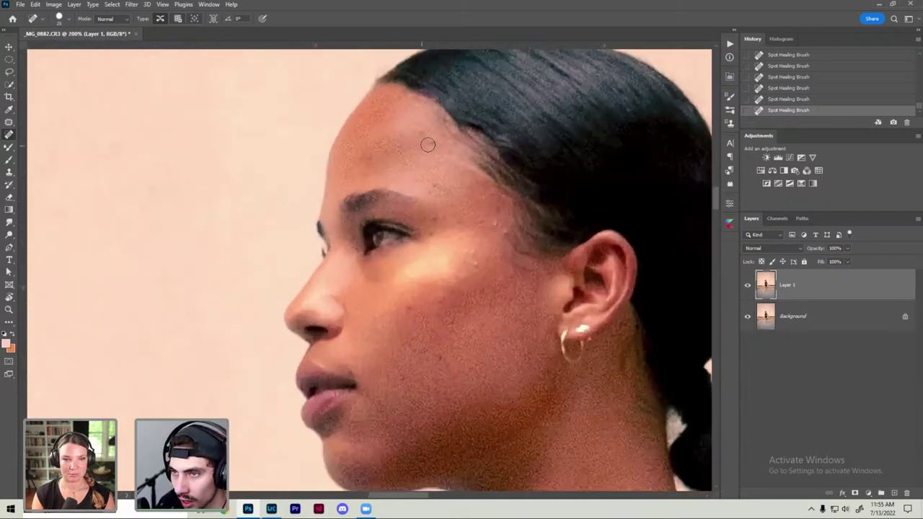
left_click(423, 133)
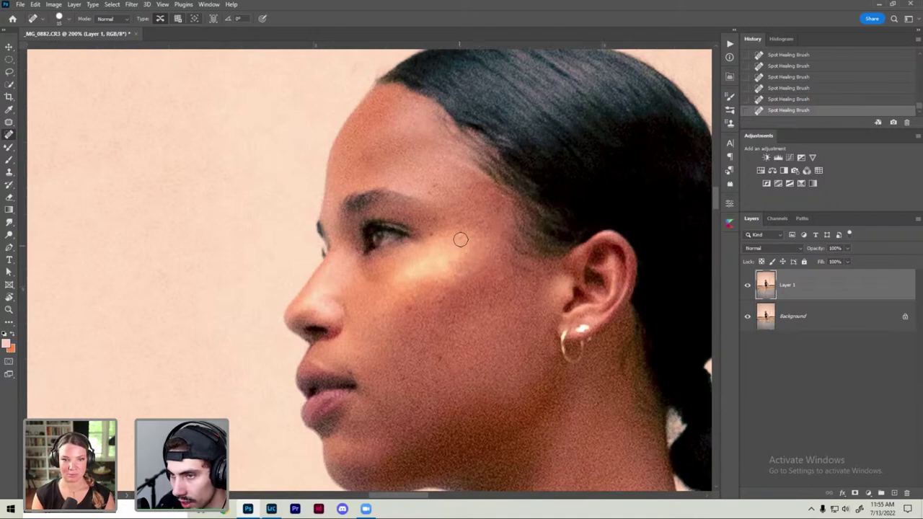
Step: With a smaller brush, heal the remaining spots on her temple and cheek
key("bracketleft")
key("bracketleft")
key("bracketleft")
left_click(433, 188)
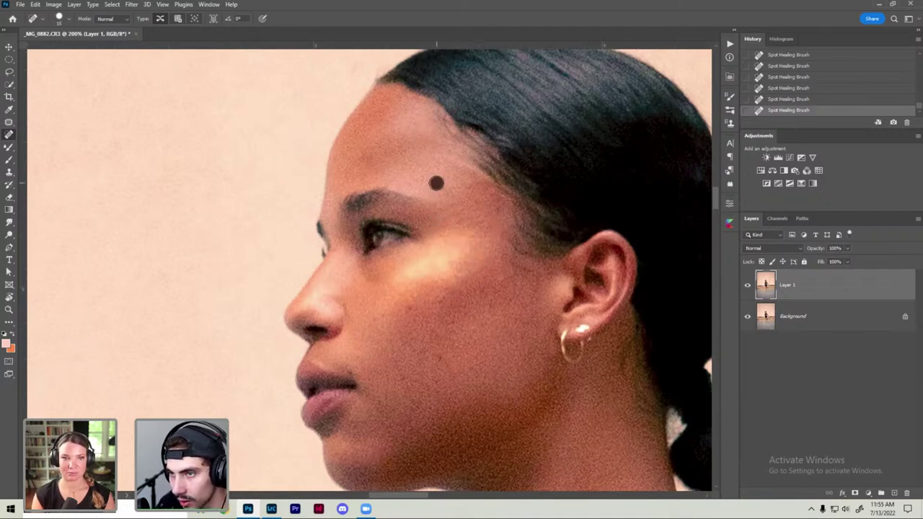
left_click(478, 222)
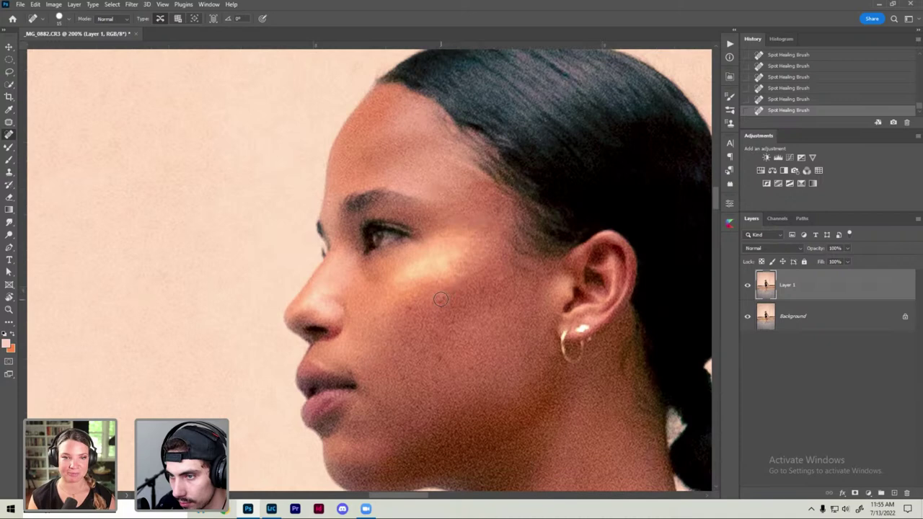
left_click(407, 312)
left_click(433, 363)
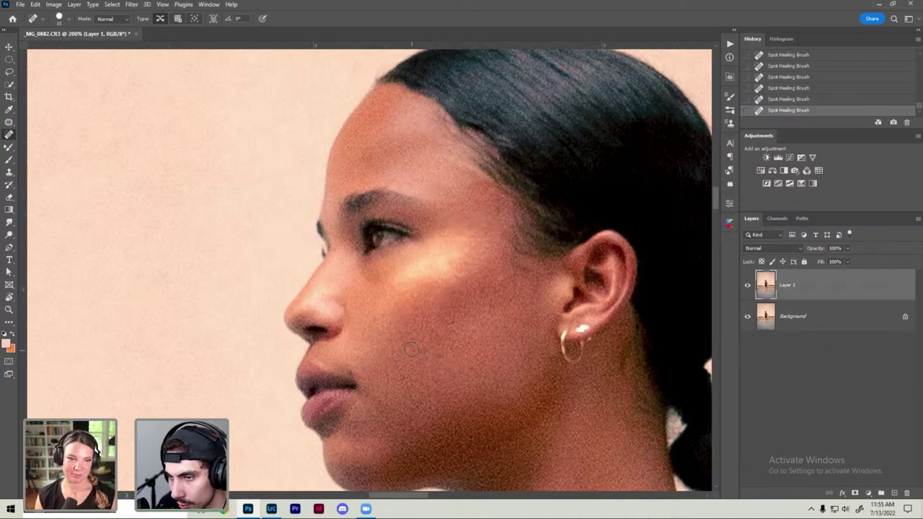
left_click(383, 318)
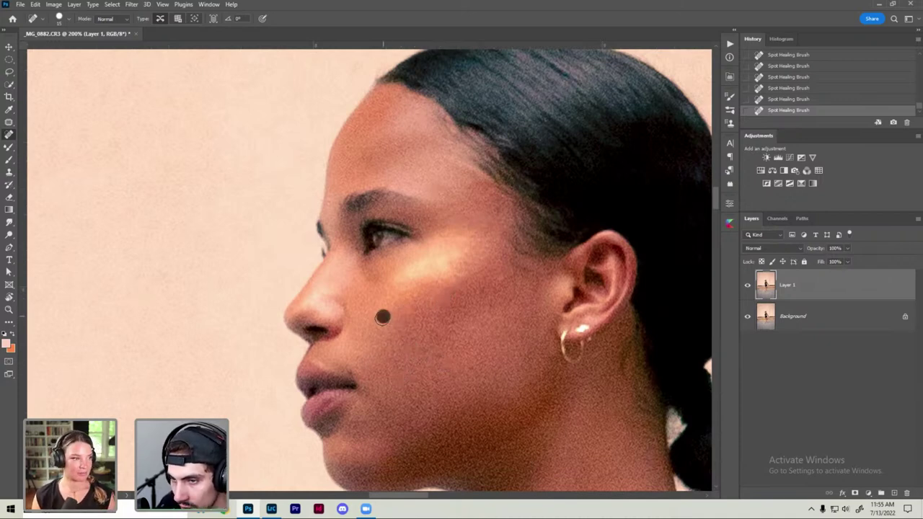
left_click(447, 274)
left_click_drag(475, 272, 490, 265)
left_click(464, 257)
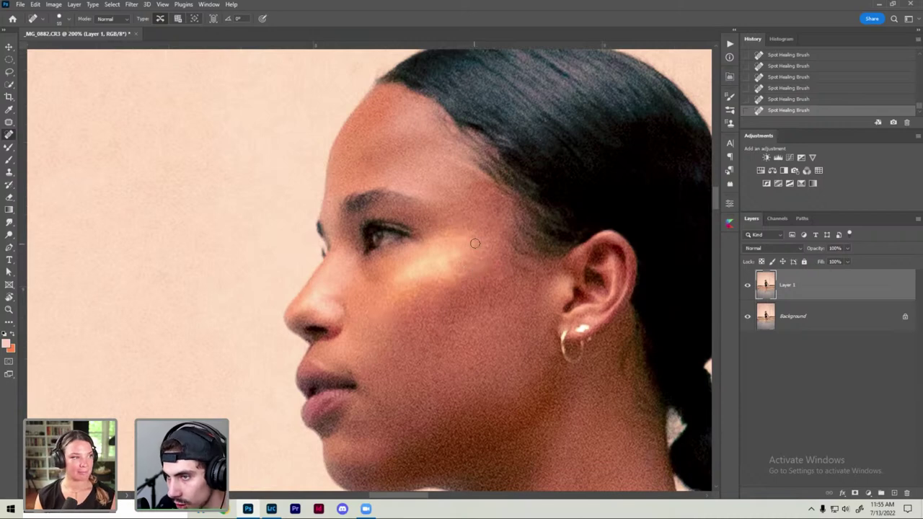
Step: Zoom in and out over the face, torso, wall and whole photo to review the retouch
key("ctrl+minus")
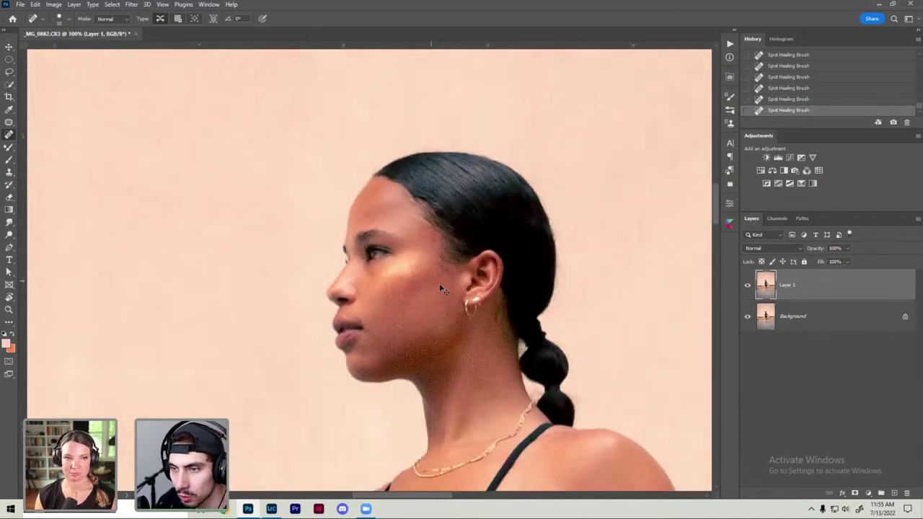
key("ctrl+plus")
key("ctrl+plus")
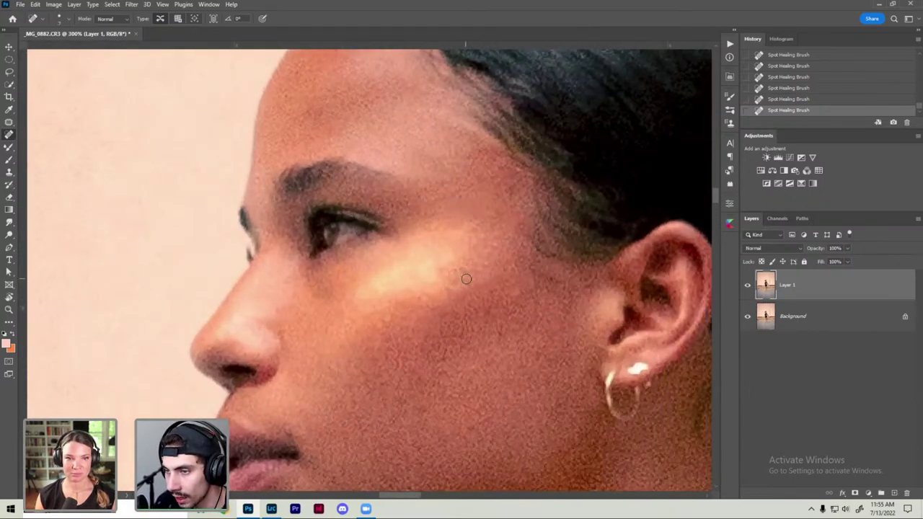
key("ctrl+minus")
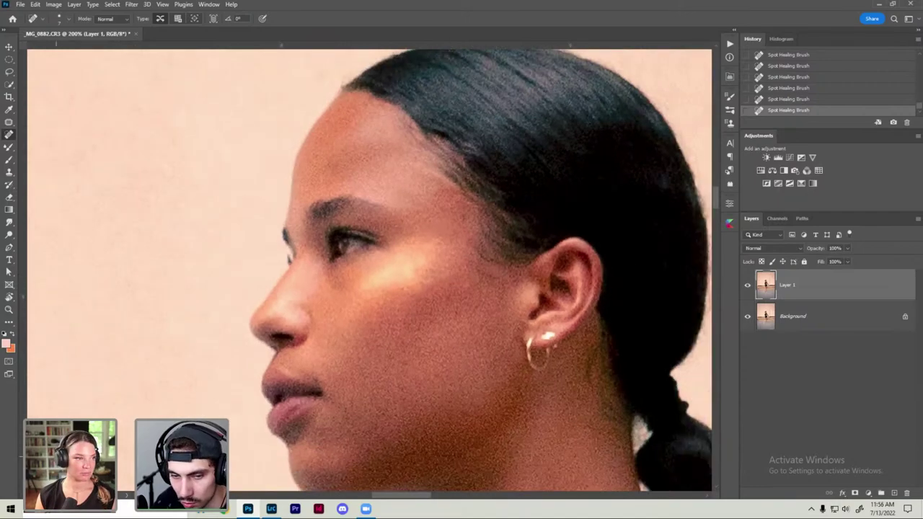
key("ctrl+plus")
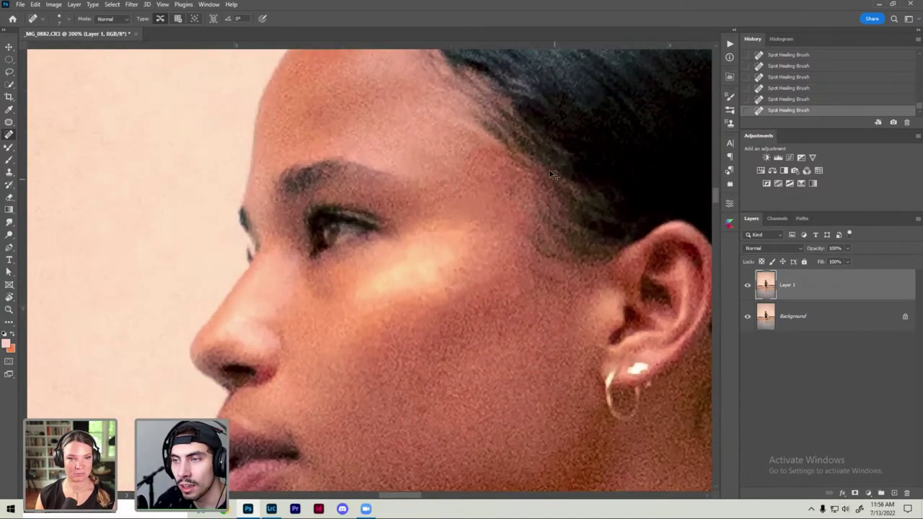
key("ctrl+0")
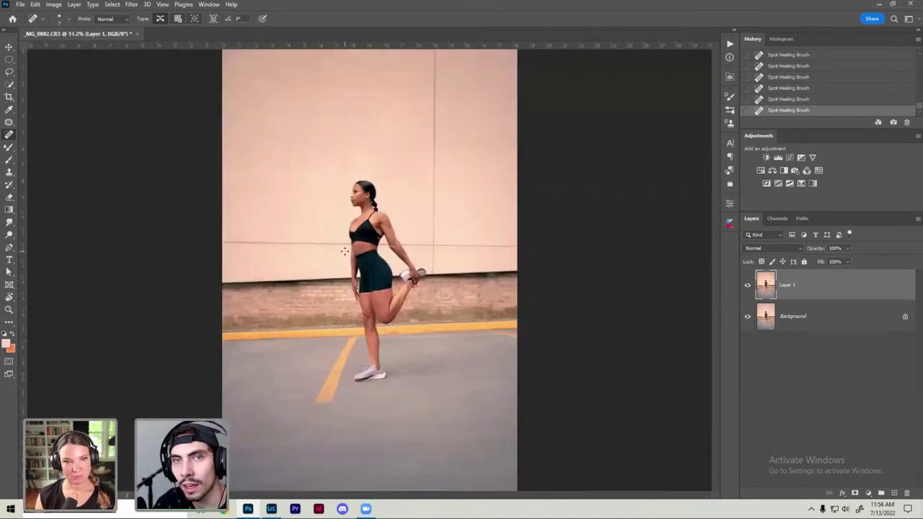
key("ctrl+plus")
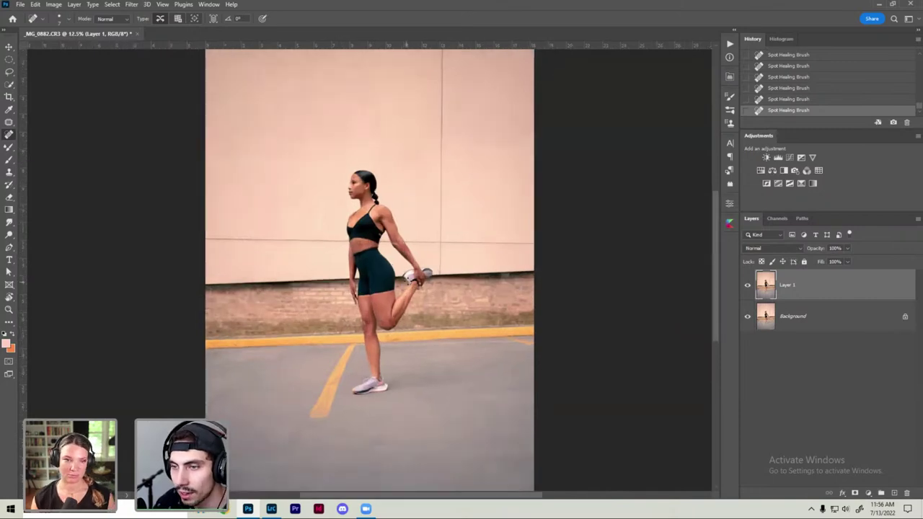
key("ctrl+plus")
key("ctrl+plus")
key("ctrl+plus")
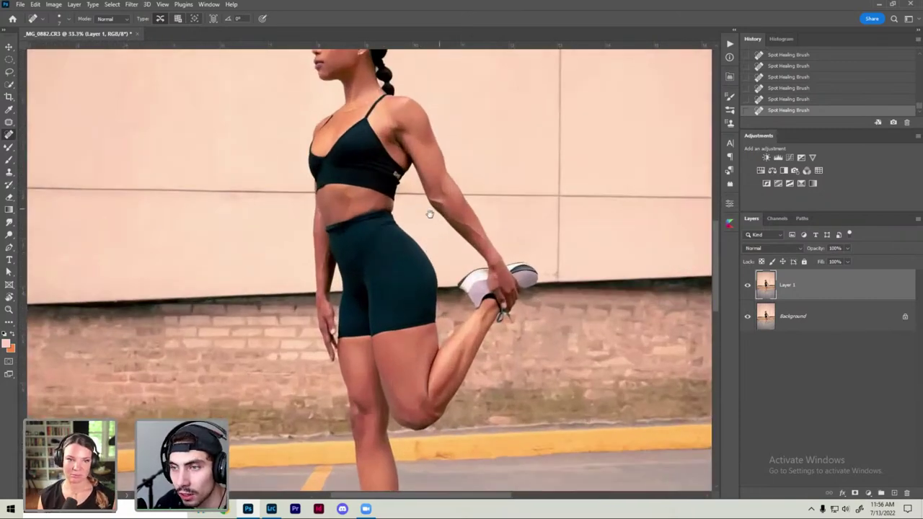
left_click_drag(428, 210, 400, 225)
key("ctrl+plus")
key("ctrl+plus")
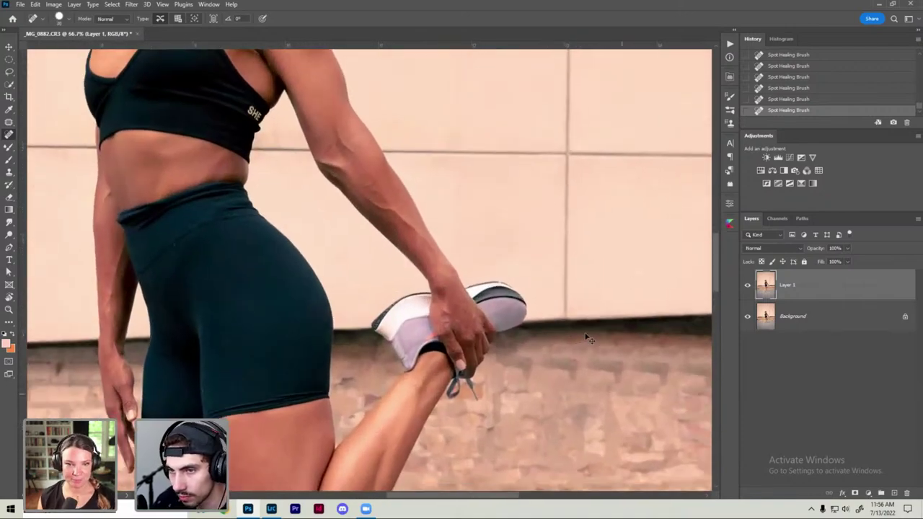
key("ctrl+0")
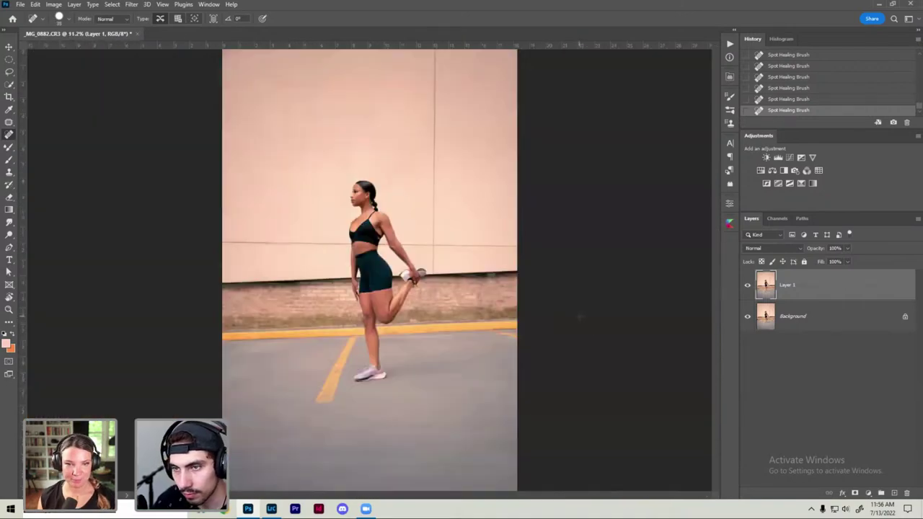
key("ctrl+minus")
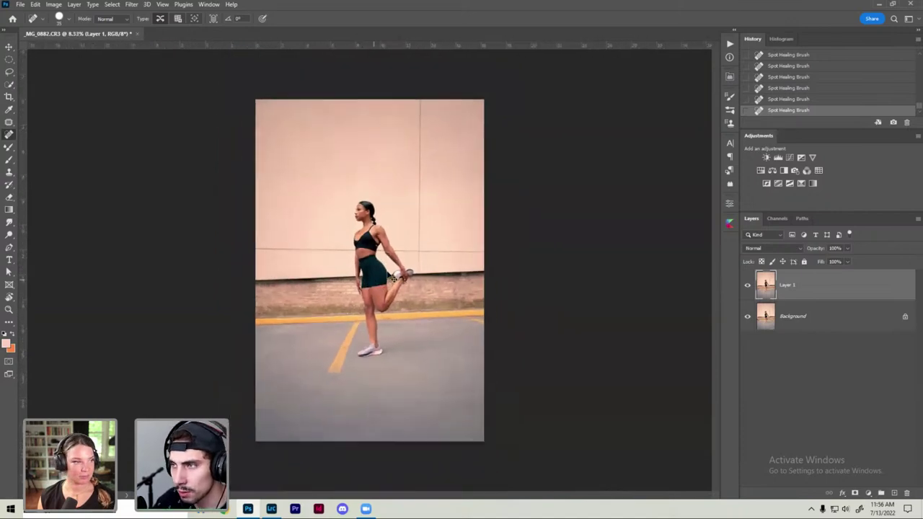
key("ctrl+plus")
Step: In the save dialog, browse to 2022 02 Summer > Adobe Live Commercial Fitness and create a new folder
key("ctrl+s")
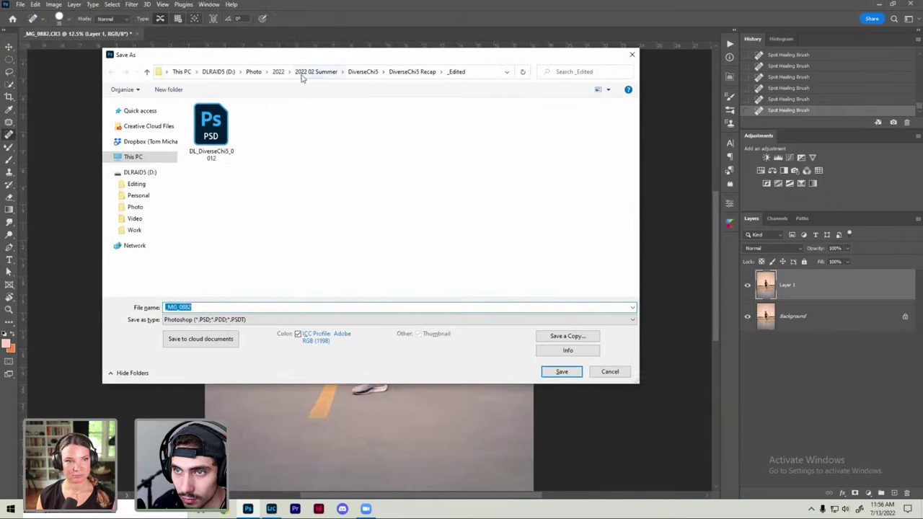
left_click(282, 71)
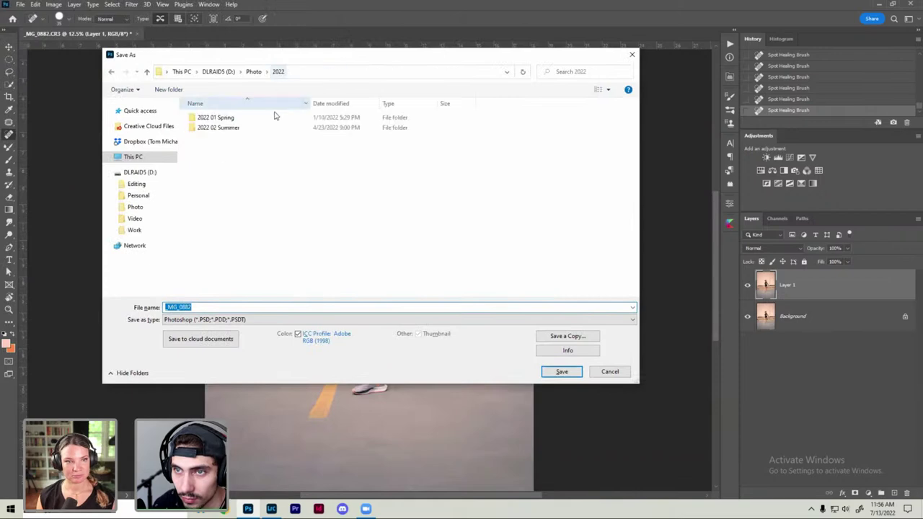
double_click(226, 127)
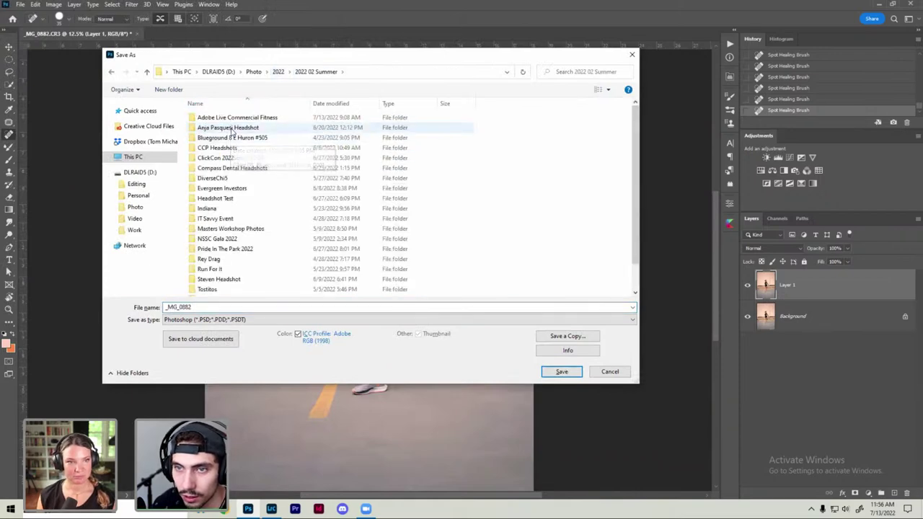
double_click(231, 118)
right_click(270, 189)
left_click(424, 214)
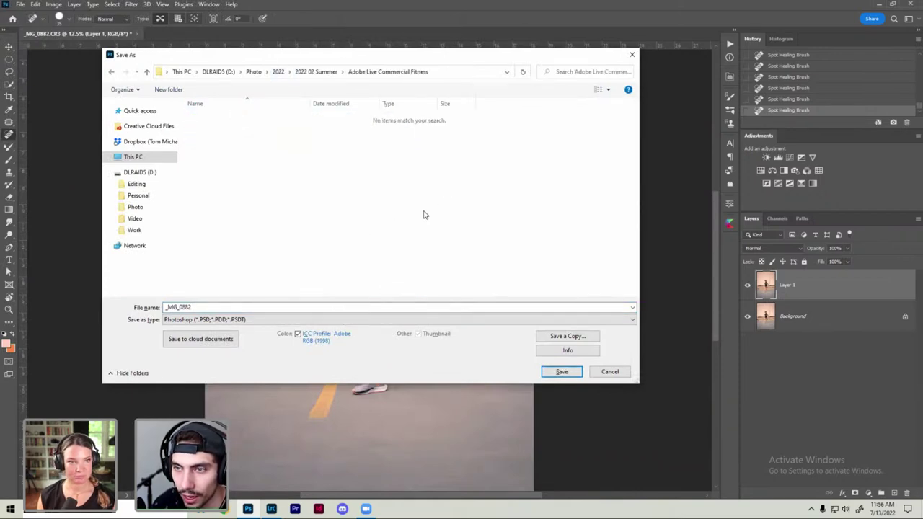
right_click(302, 243)
mouse_move(339, 343)
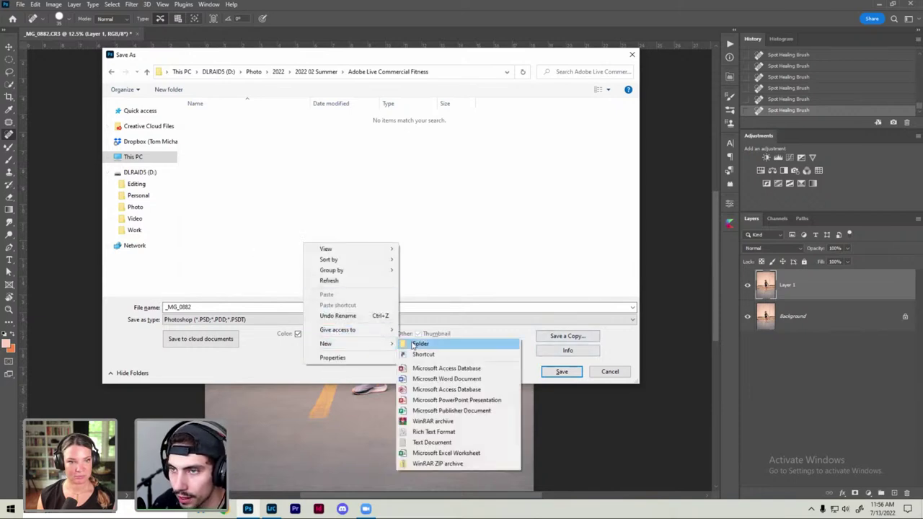
left_click(421, 344)
Step: Name the folder '_Edited', save the PSD into it, and return to Lightroom Classic
type("_edit")
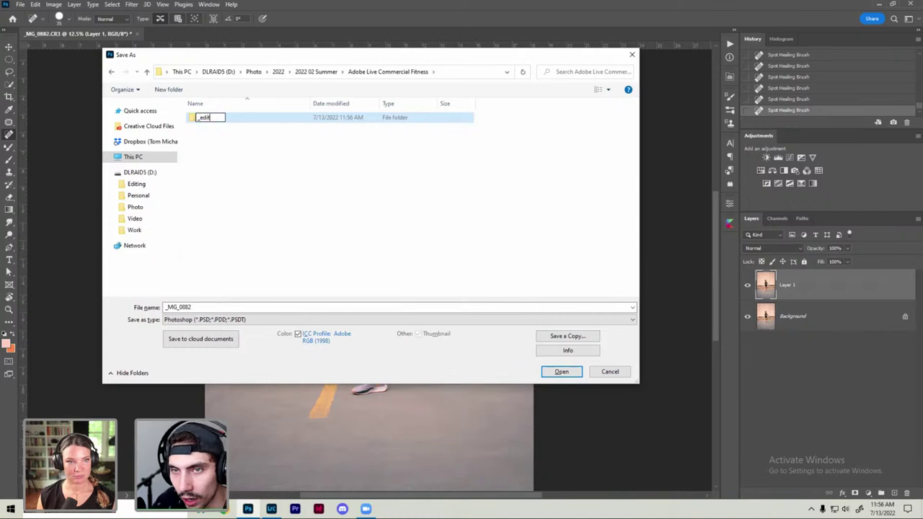
type("e")
key("BackSpace")
key("BackSpace")
key("BackSpace")
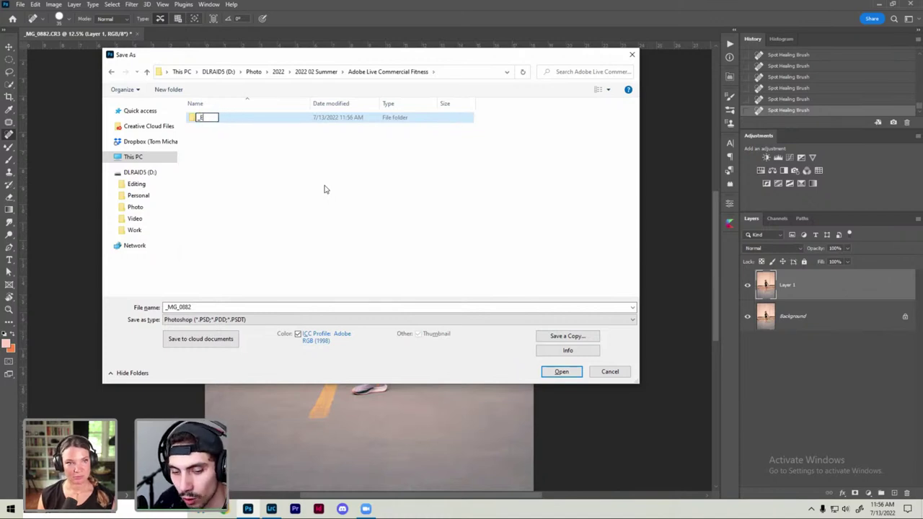
type("dited")
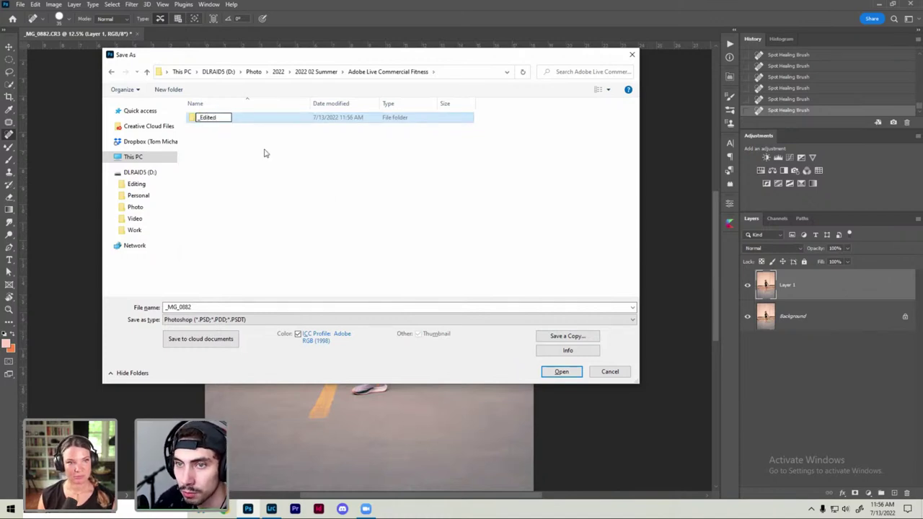
left_click(253, 137)
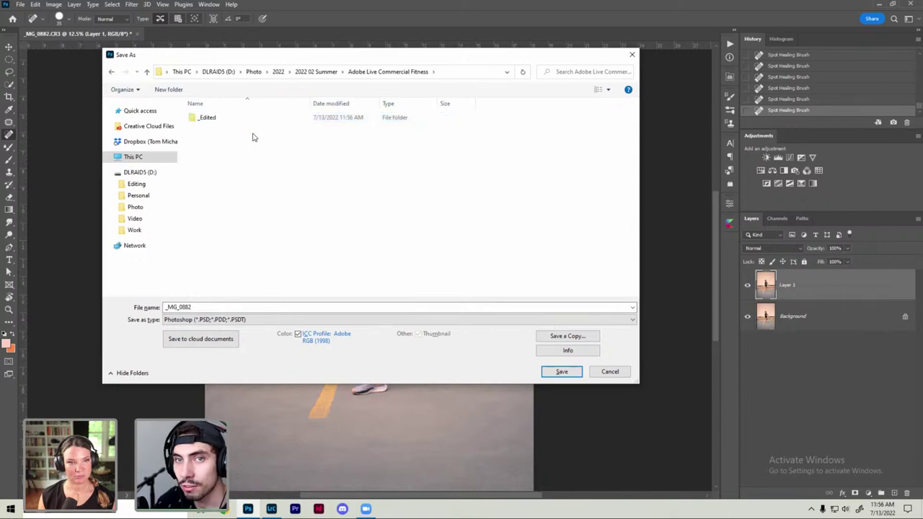
double_click(212, 119)
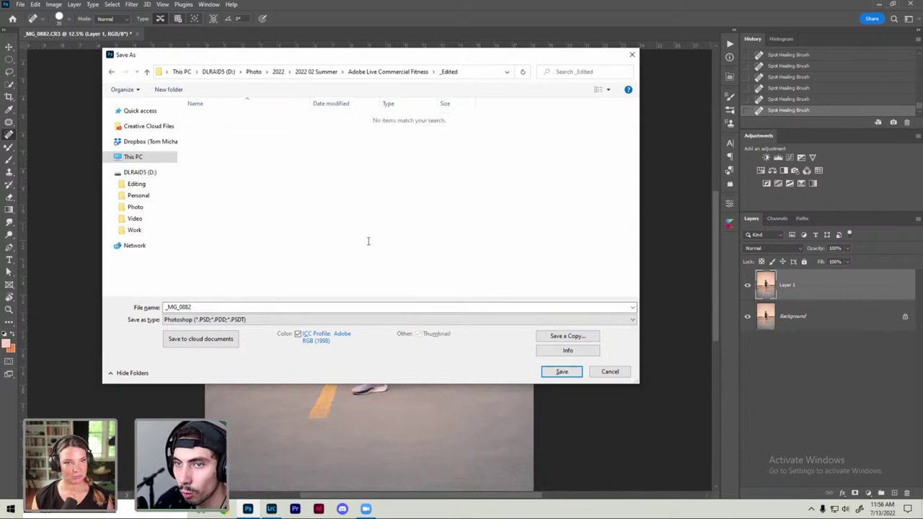
left_click(561, 372)
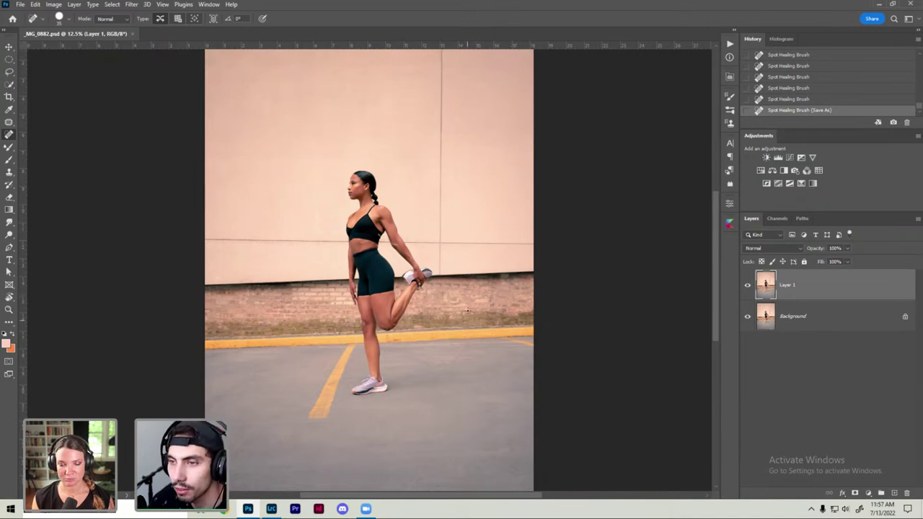
left_click(272, 509)
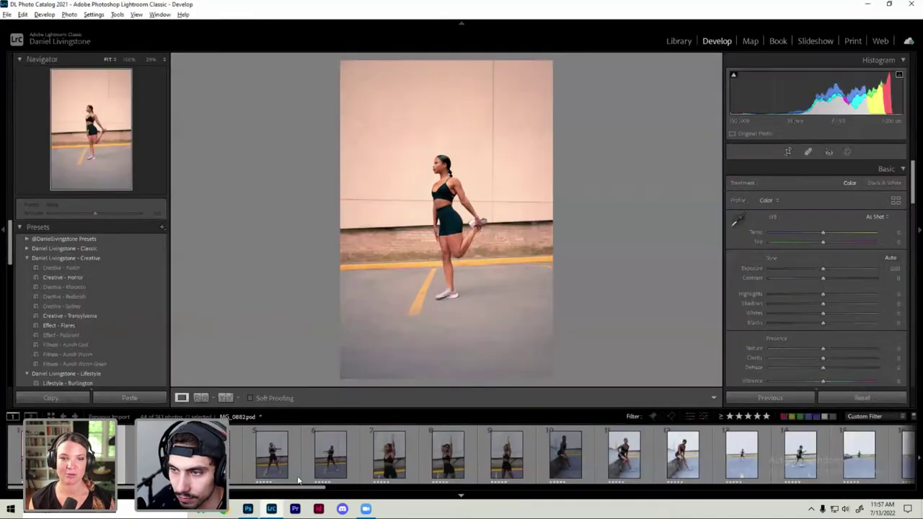
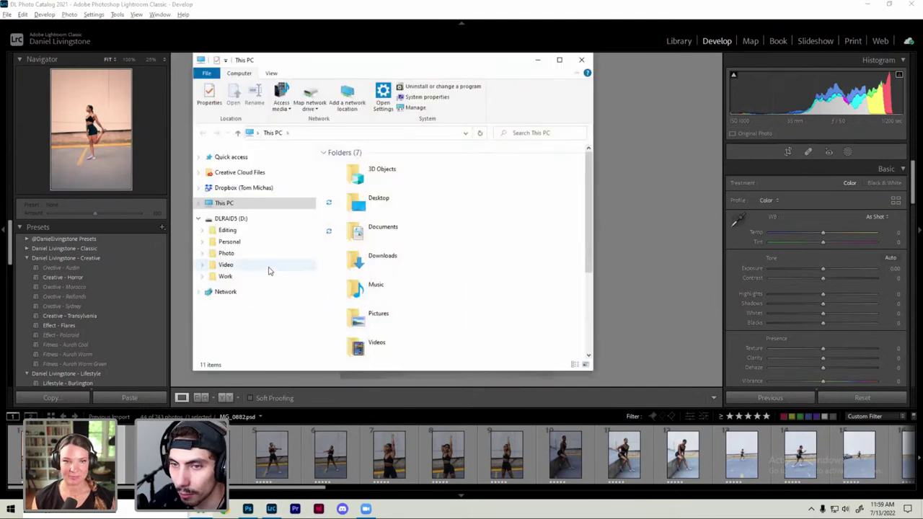
Step: Open the Photo > 2022 > 2022 02 Summer > Adobe Live Commercial Fitness folder
left_click(245, 257)
double_click(345, 241)
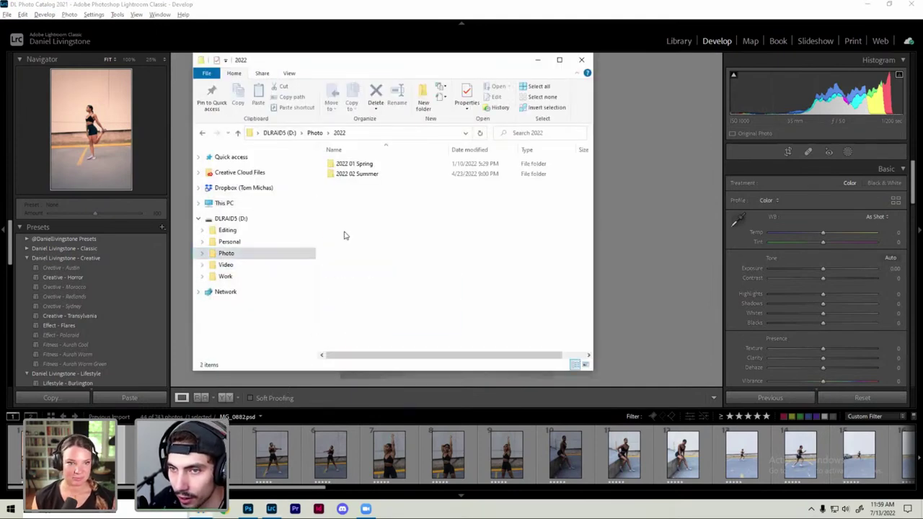
double_click(352, 175)
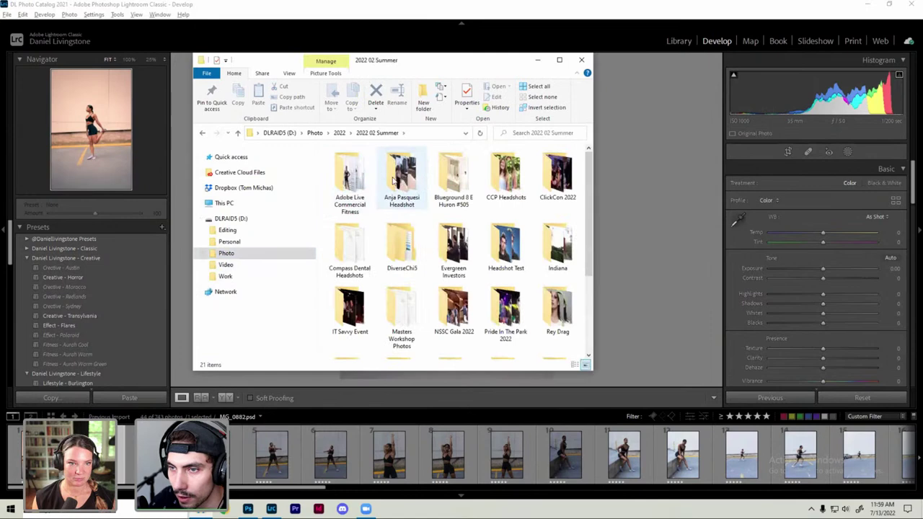
double_click(361, 178)
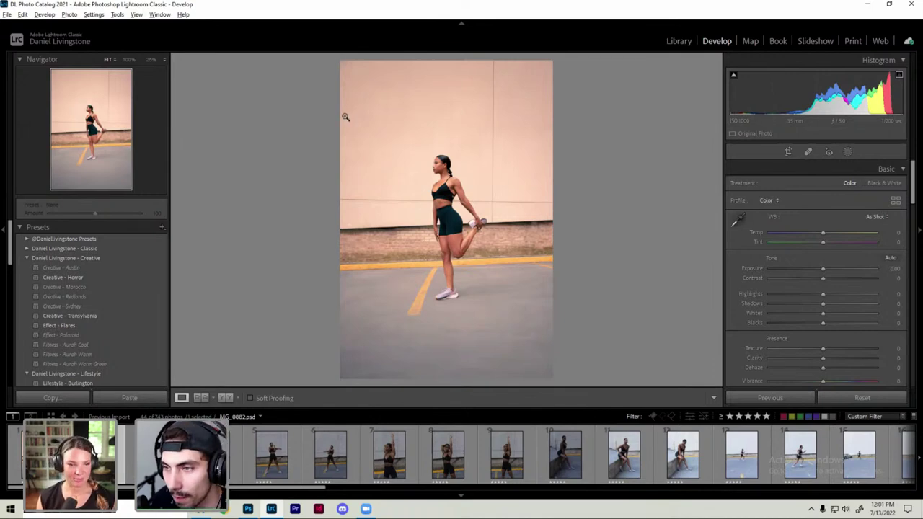
Step: In the Library, copy all edit settings from the warm-toned photo _MG_0882
key("Right")
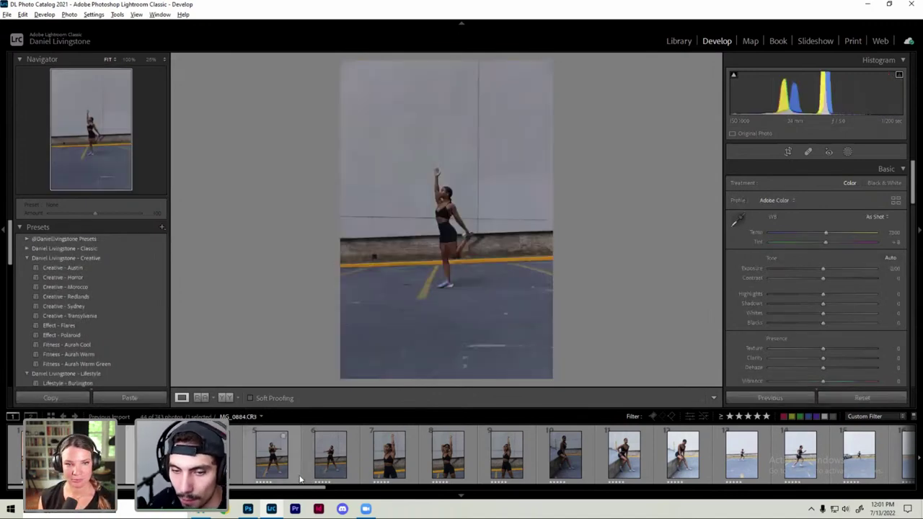
key("e")
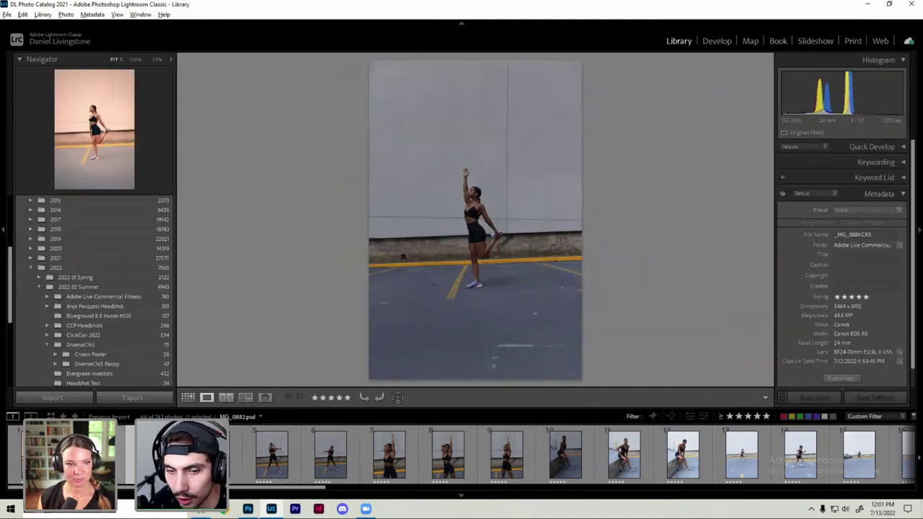
left_click(37, 454)
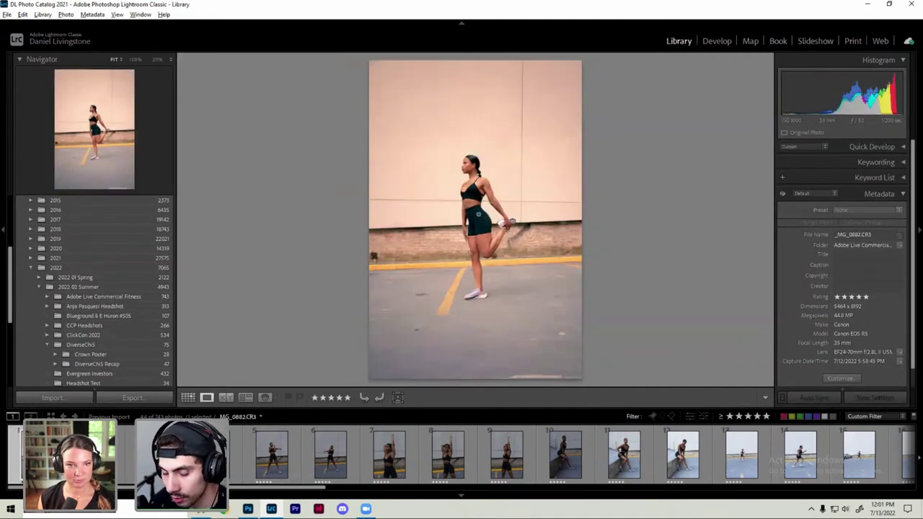
key("ctrl+shift+c")
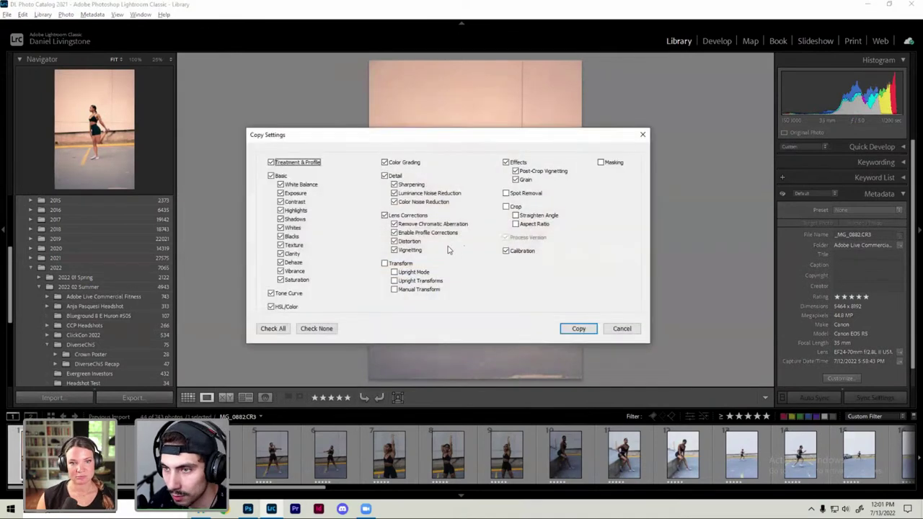
left_click_drag(350, 136, 352, 119)
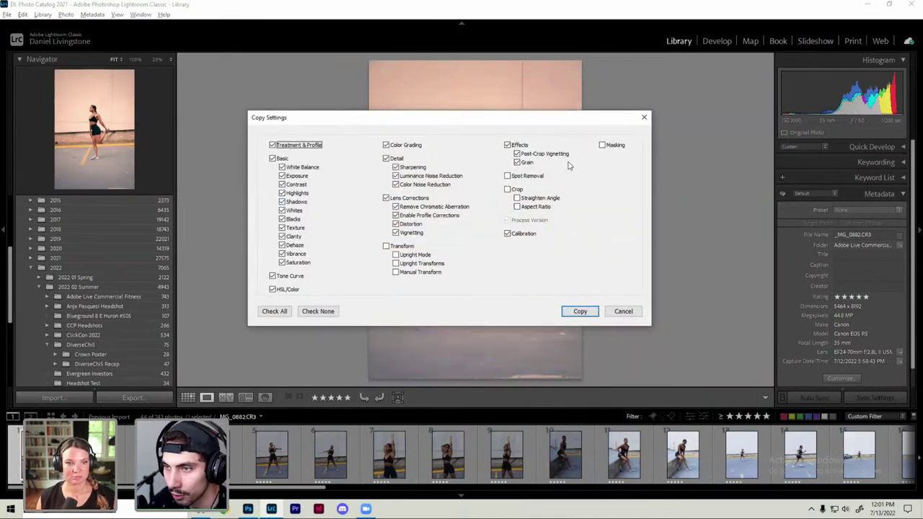
left_click(577, 311)
Step: Paste the copied settings onto the stretching photos from _MG_0884 onward, then deselect
left_click(232, 454)
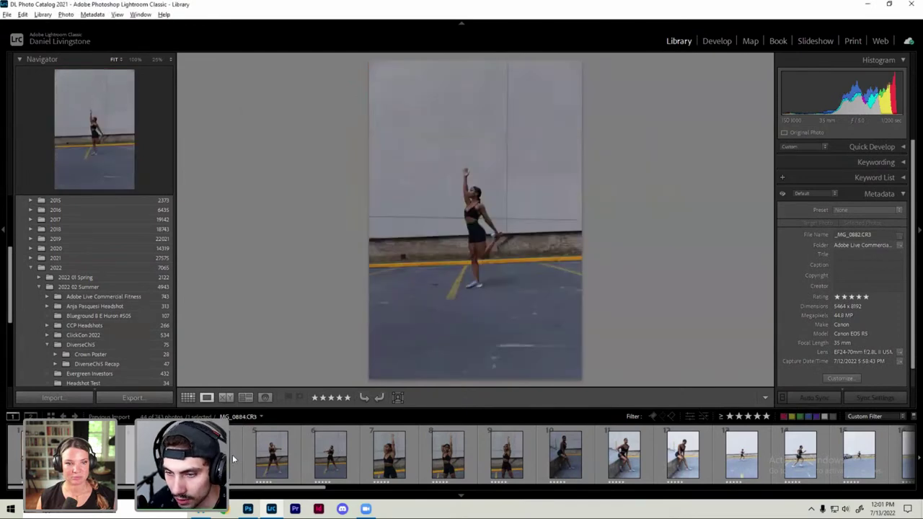
left_click(568, 460, "shift")
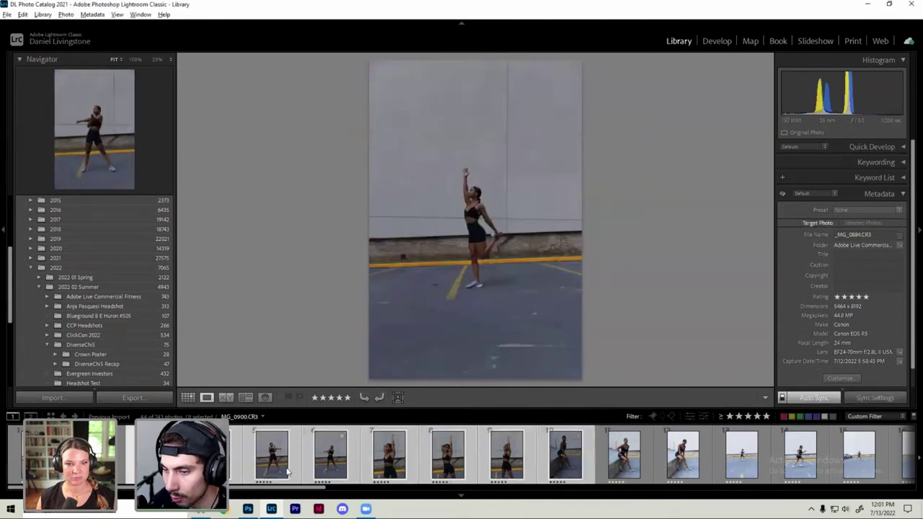
key("ctrl+shift+v")
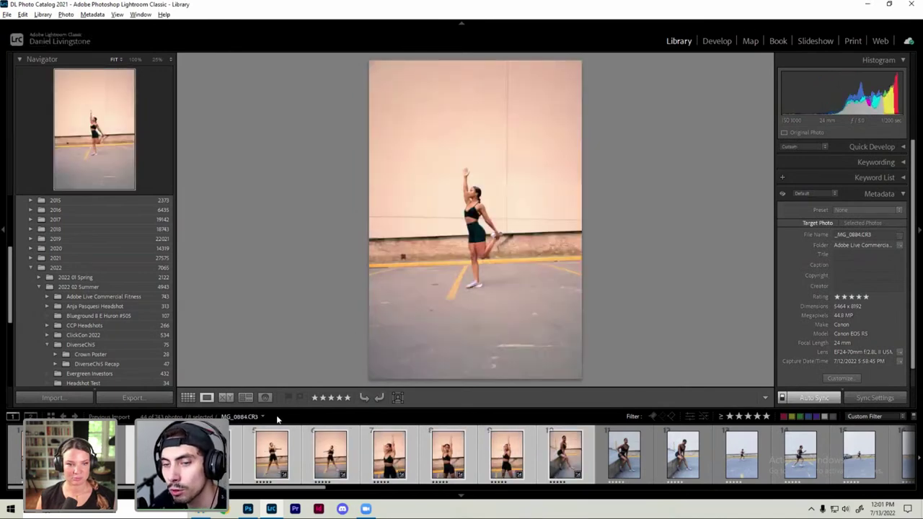
key("ctrl+d")
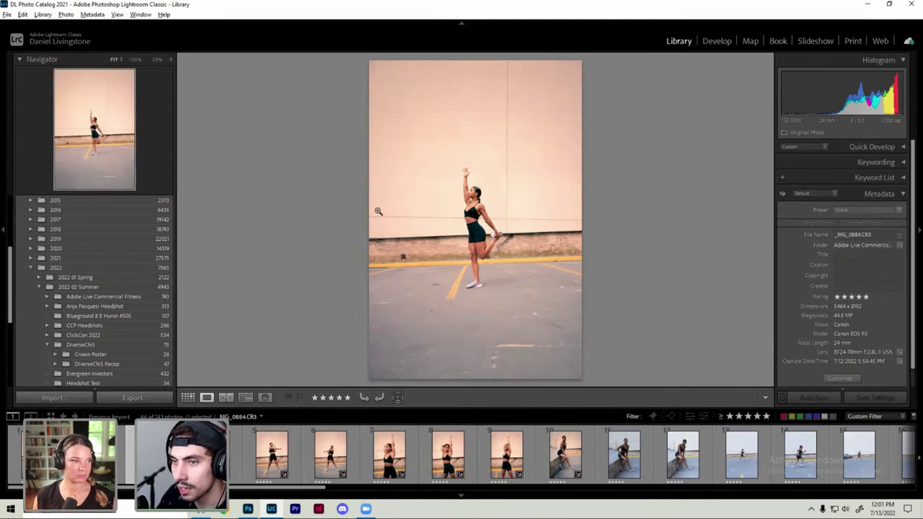
Step: Step back and forth through the pasted photos to check the warm look, ending on _MG_0903
key("Right")
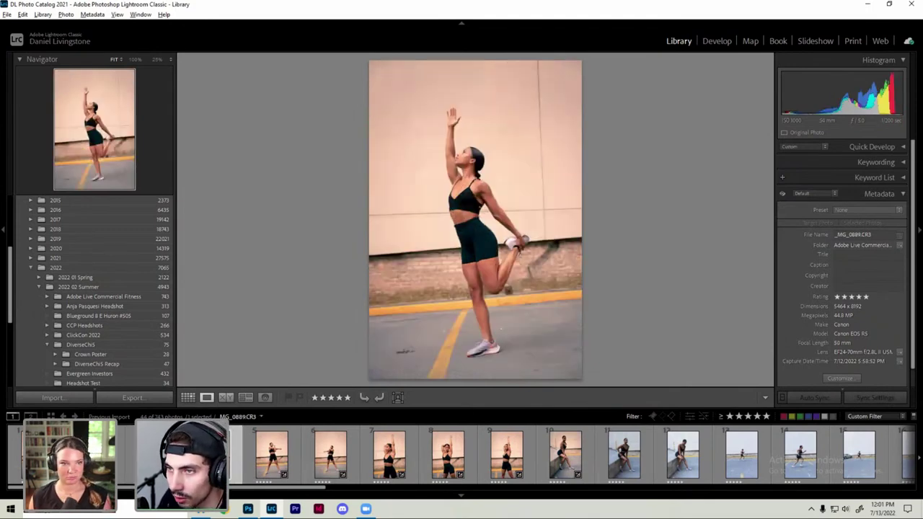
key("Right")
key("Right")
key("Right")
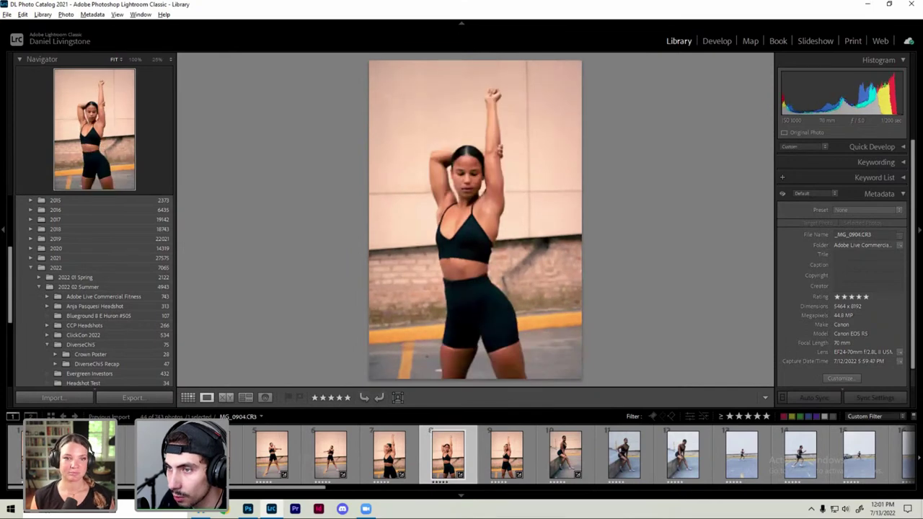
key("Right")
key("Right")
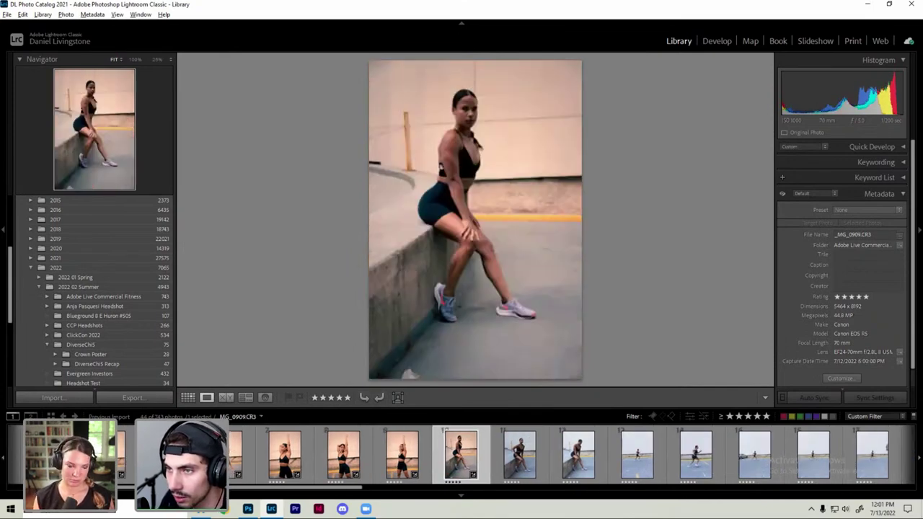
key("Left")
key("Left")
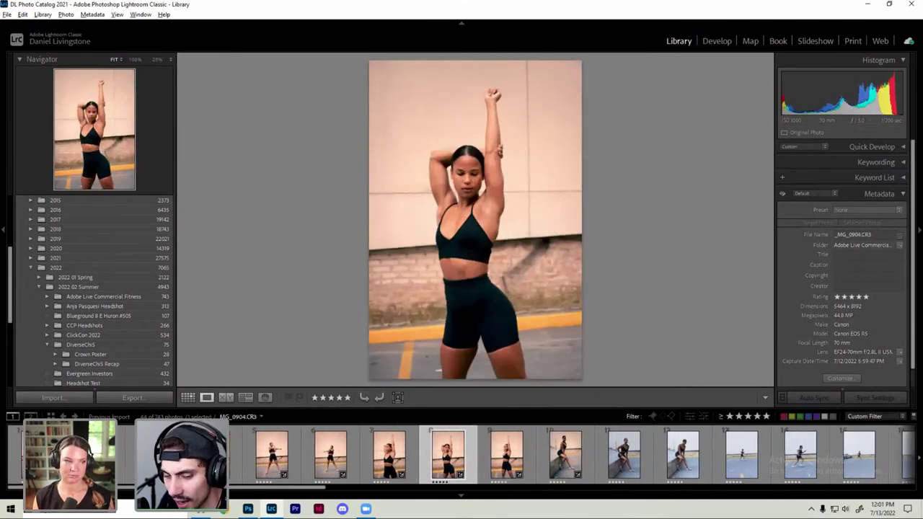
key("Left")
key("Left")
key("Left")
key("Right")
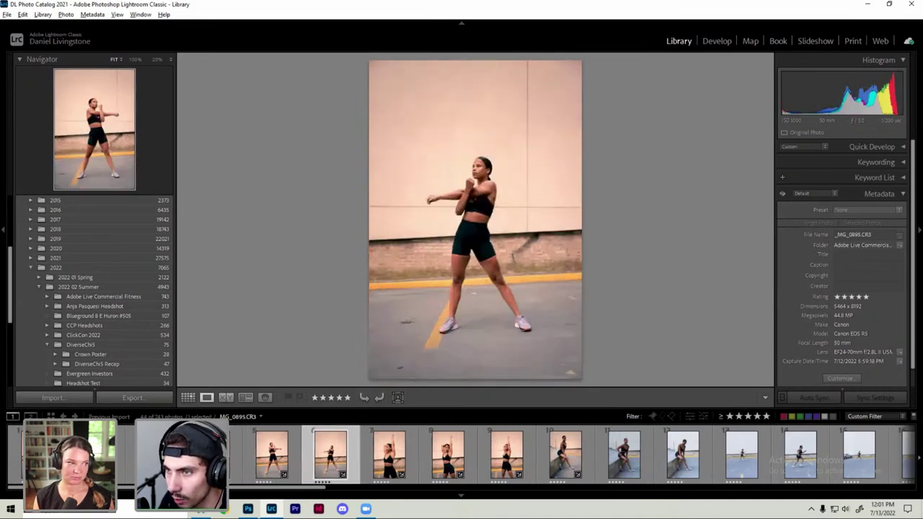
key("Right")
key("Left")
key("Left")
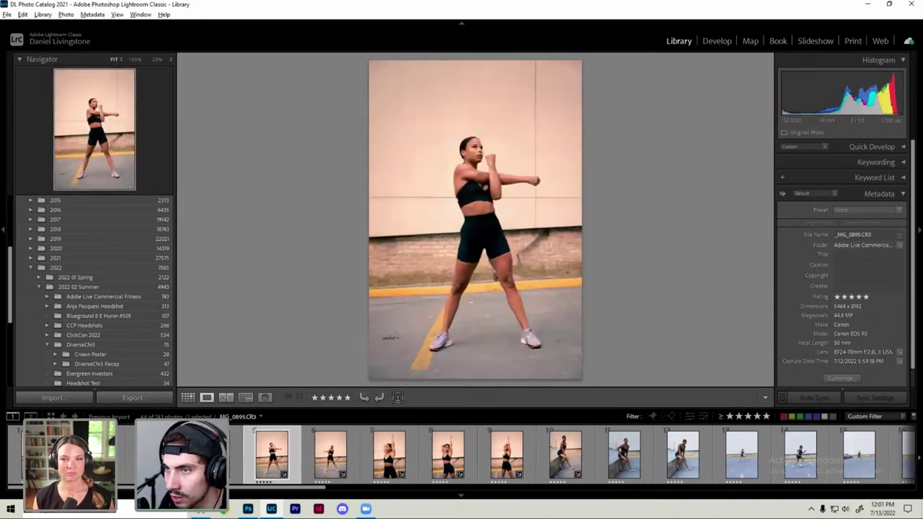
key("Right")
key("Left")
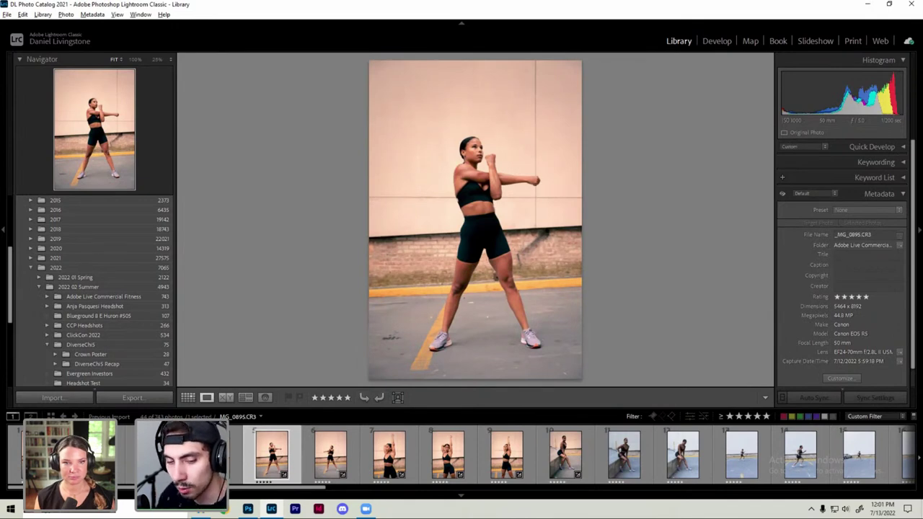
key("Right")
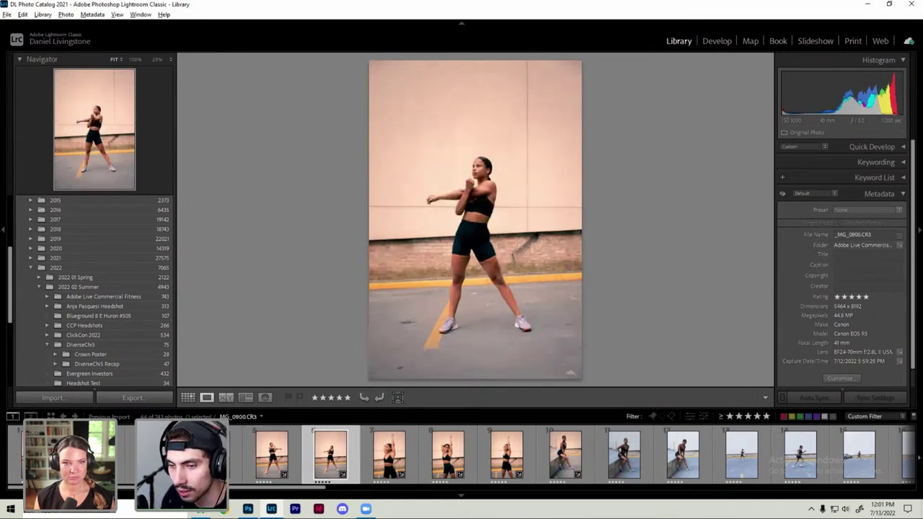
key("4")
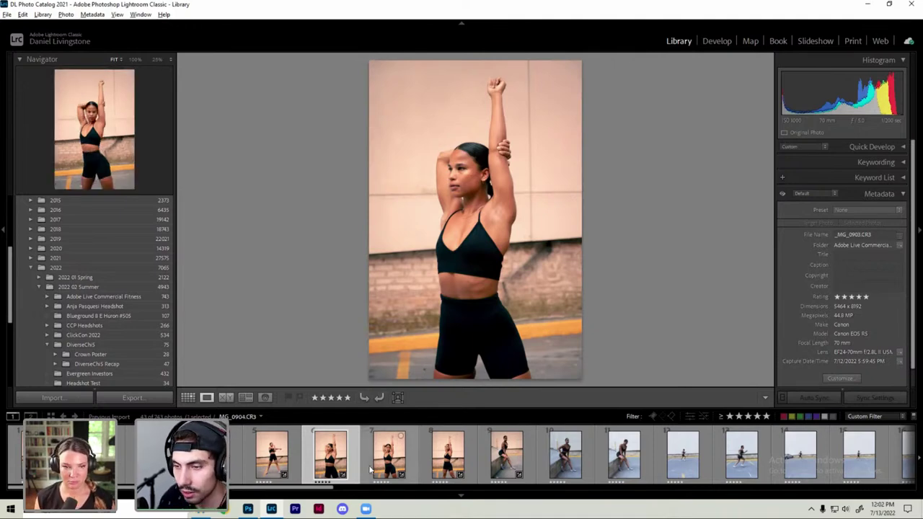
Step: Survey the three arms-raised shots and remove two, leaving _MG_0909 alone
left_click(448, 454, "shift")
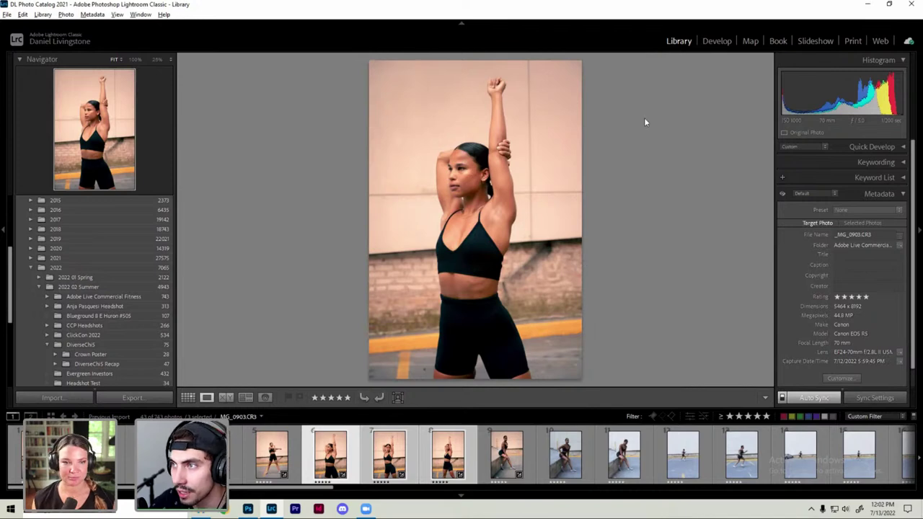
key("n")
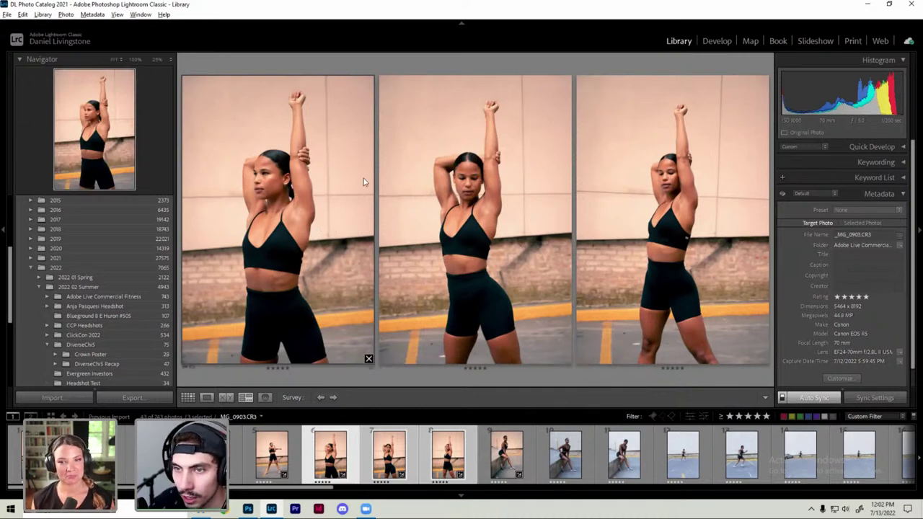
mouse_move(278, 220)
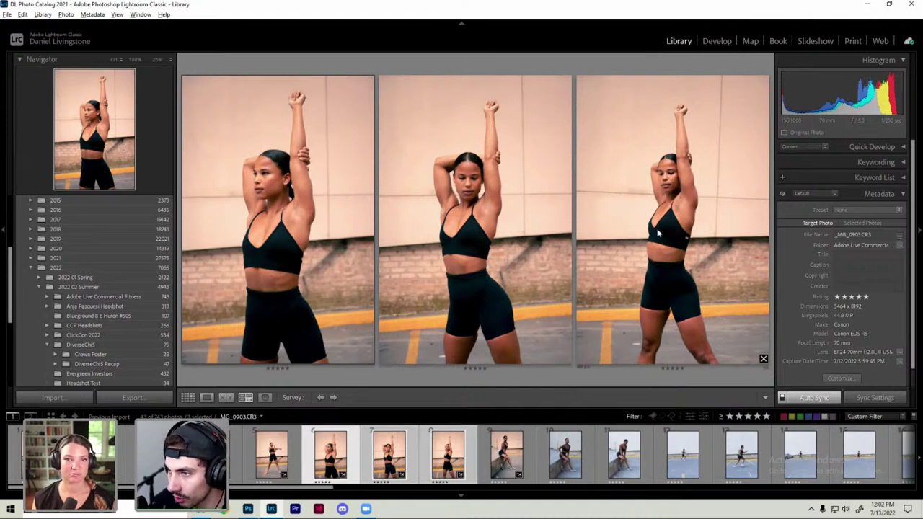
mouse_move(476, 220)
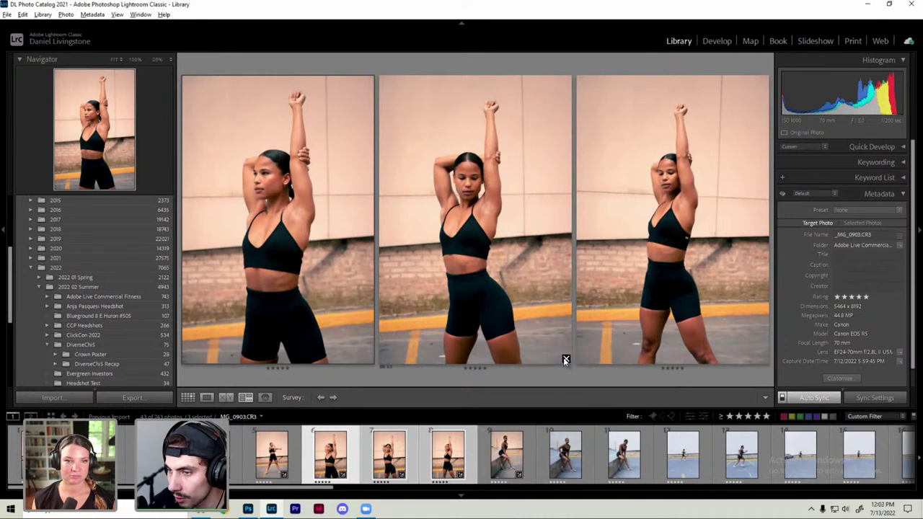
left_click(565, 360)
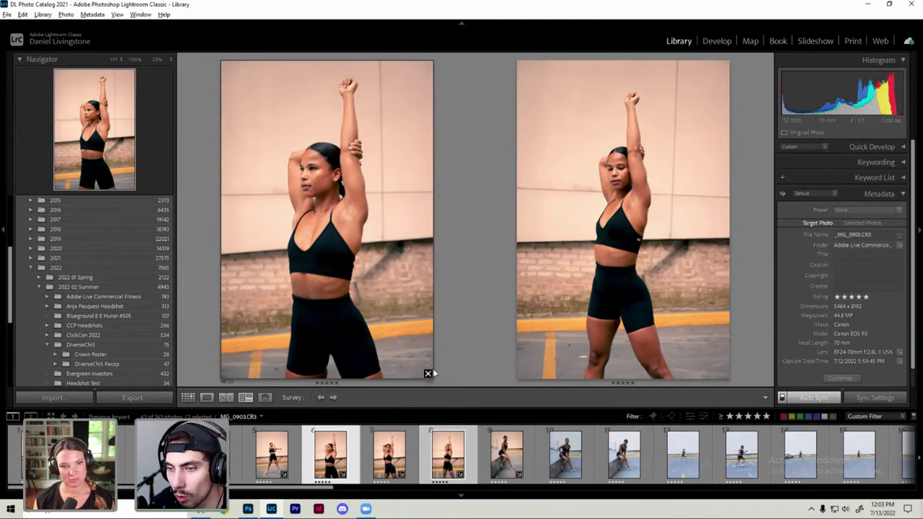
left_click(428, 373)
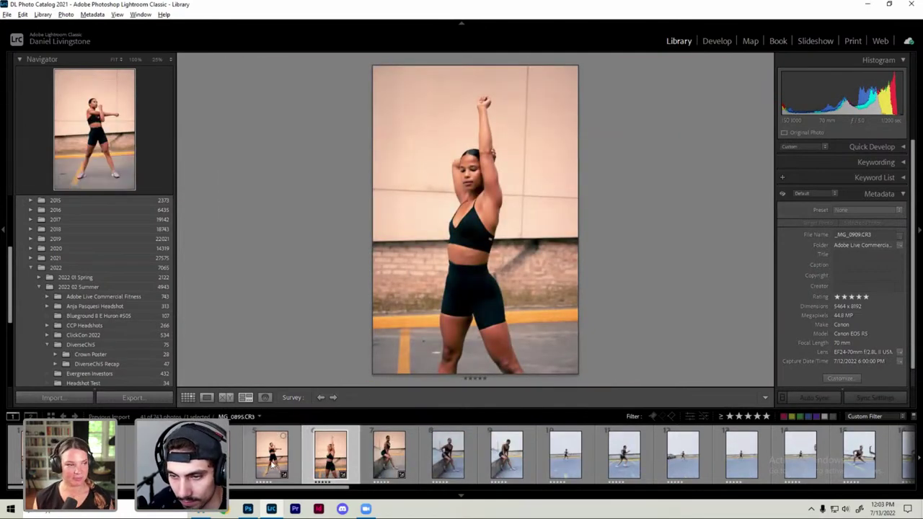
Step: Narrow the stretching-shot survey to one wall photo, rate it four stars, and enlarge it
left_click(237, 455)
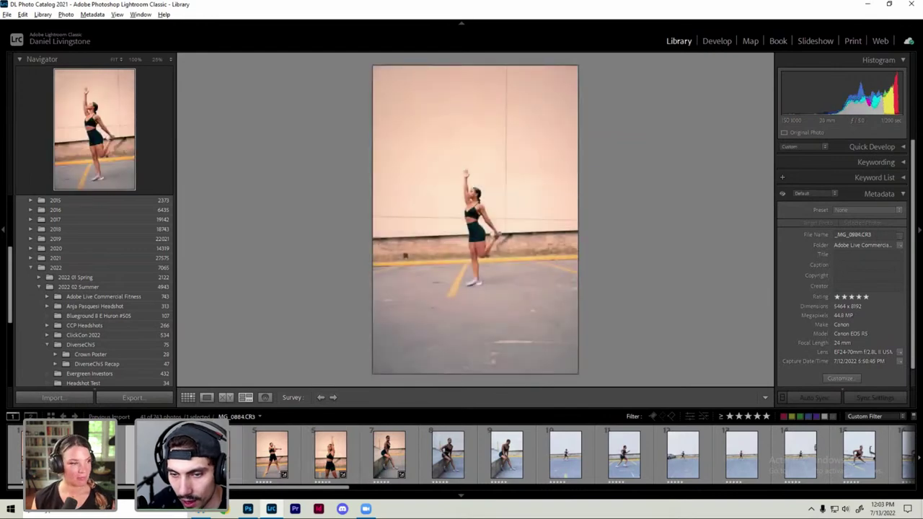
left_click(180, 455, "shift")
mouse_move(278, 238)
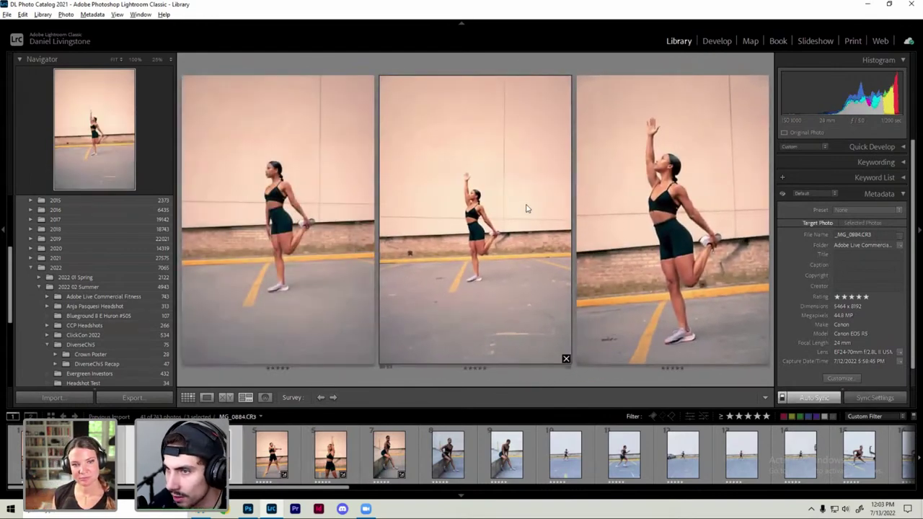
left_click(368, 358)
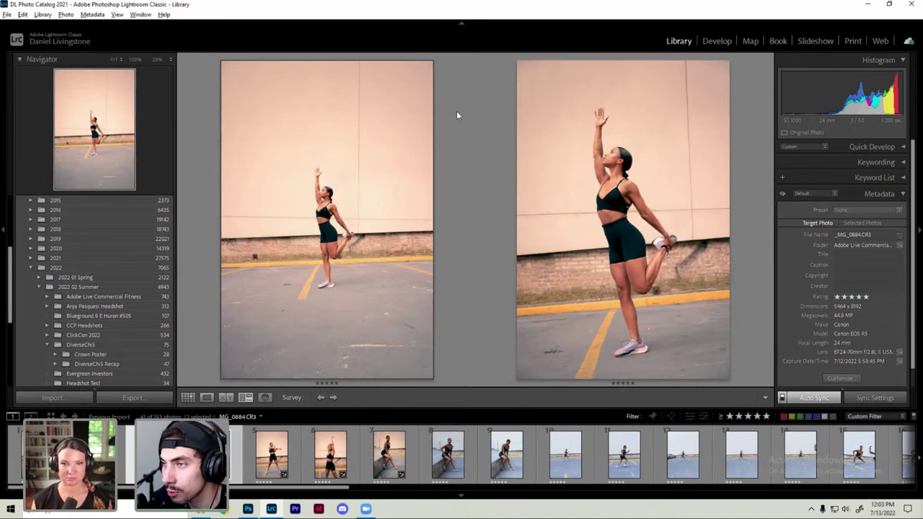
mouse_move(623, 216)
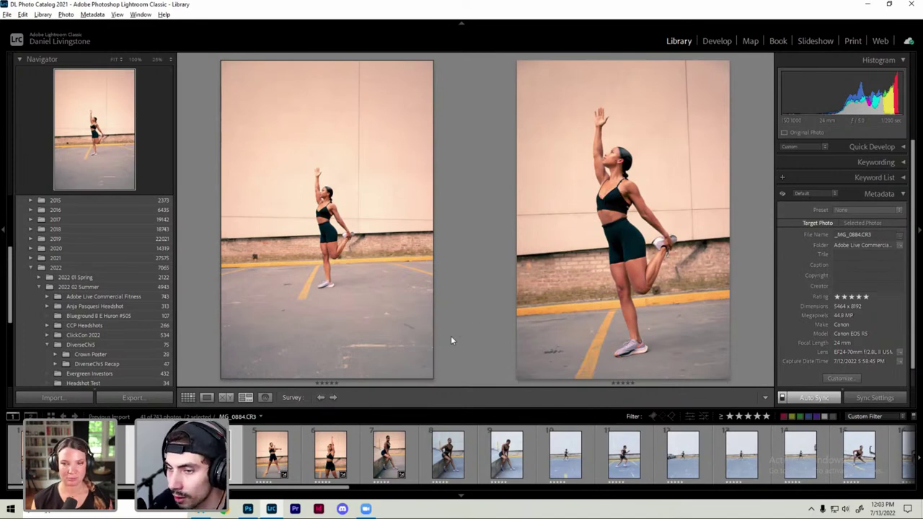
left_click(428, 373)
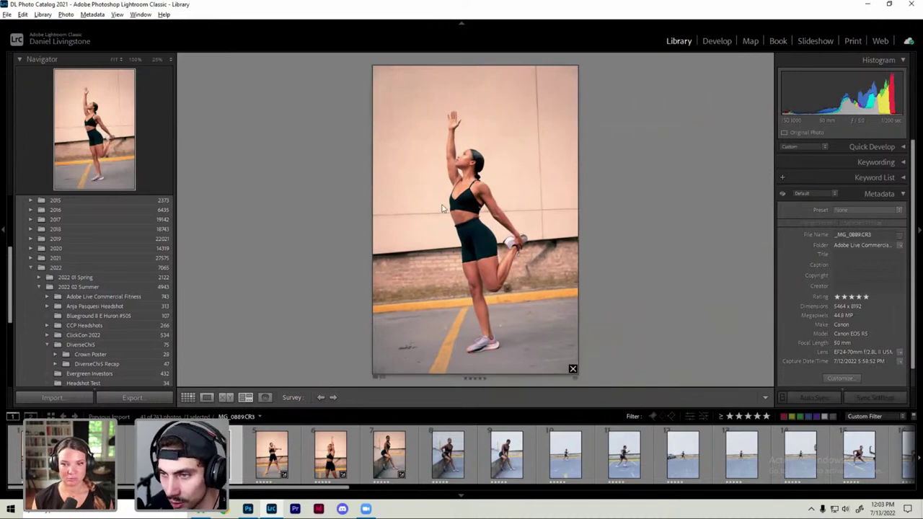
left_click(155, 455, "ctrl")
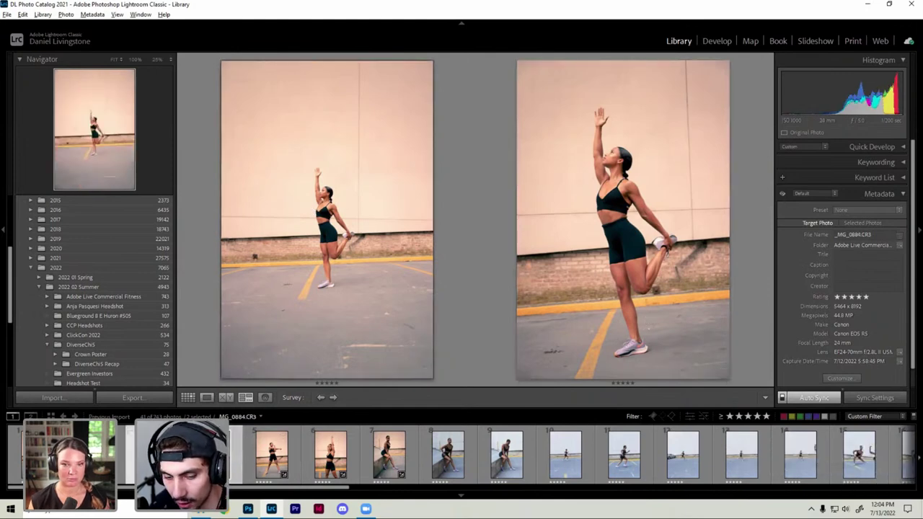
left_click(724, 373)
key("4")
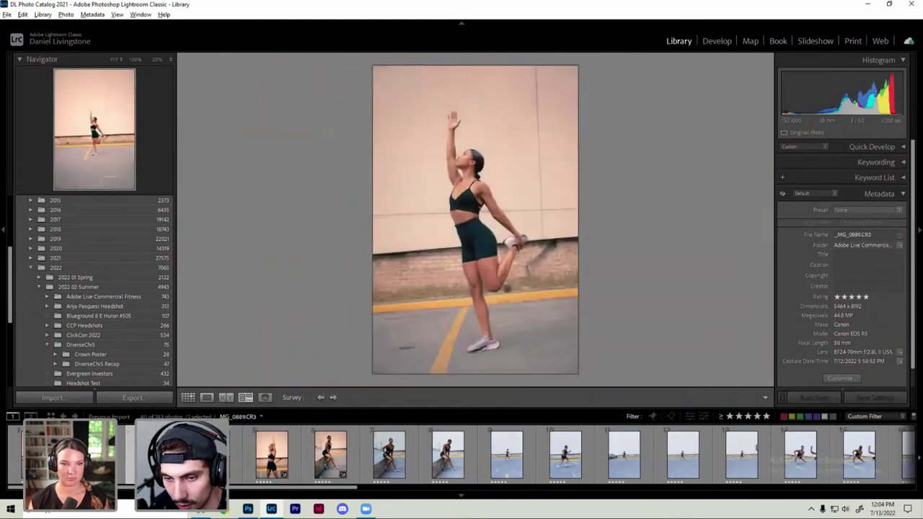
double_click(471, 300)
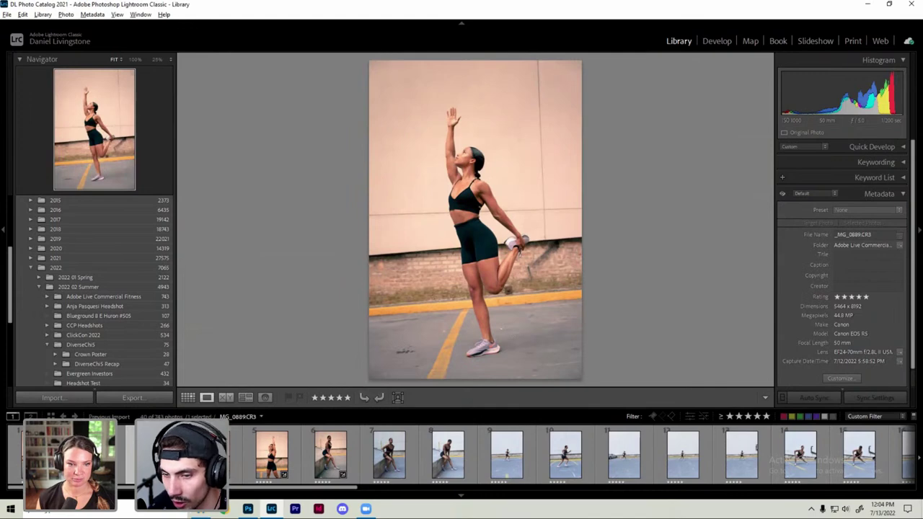
Step: Select four wall-stretching photos and compare them side by side in Survey view
left_click(95, 454)
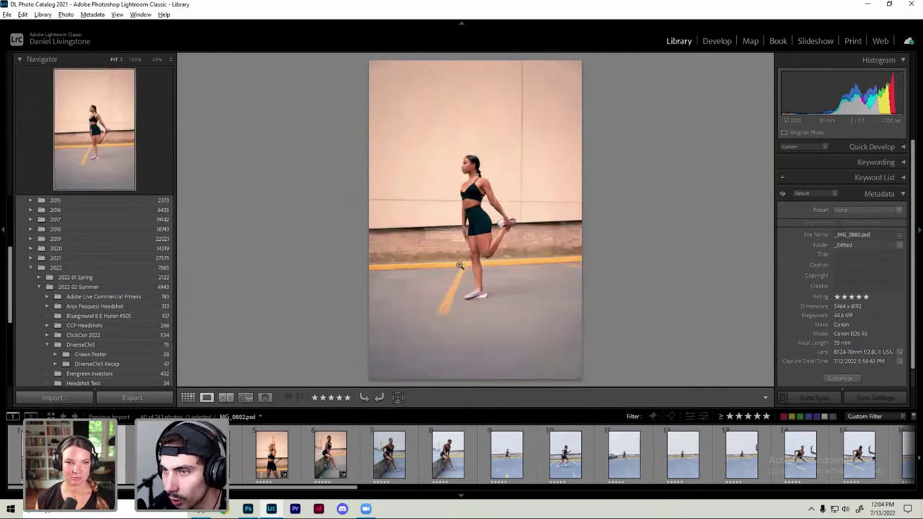
key("Left")
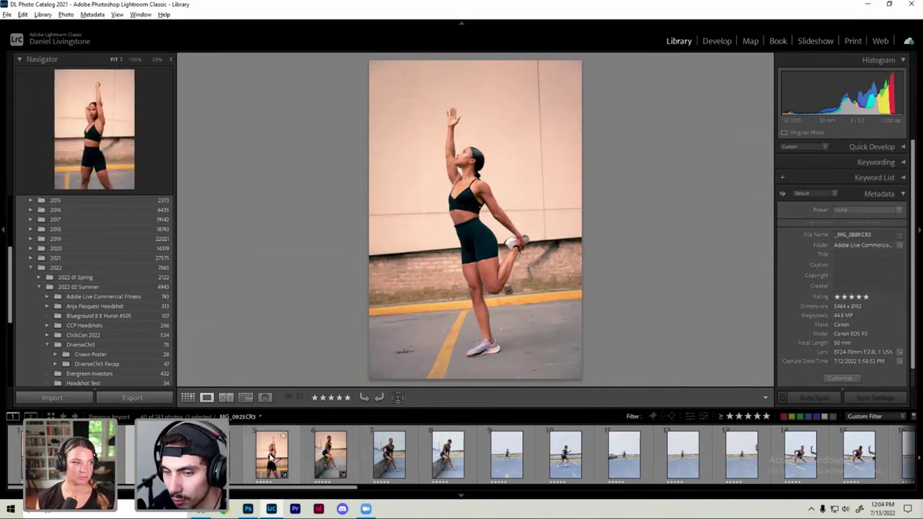
left_click(216, 454)
left_click(271, 455)
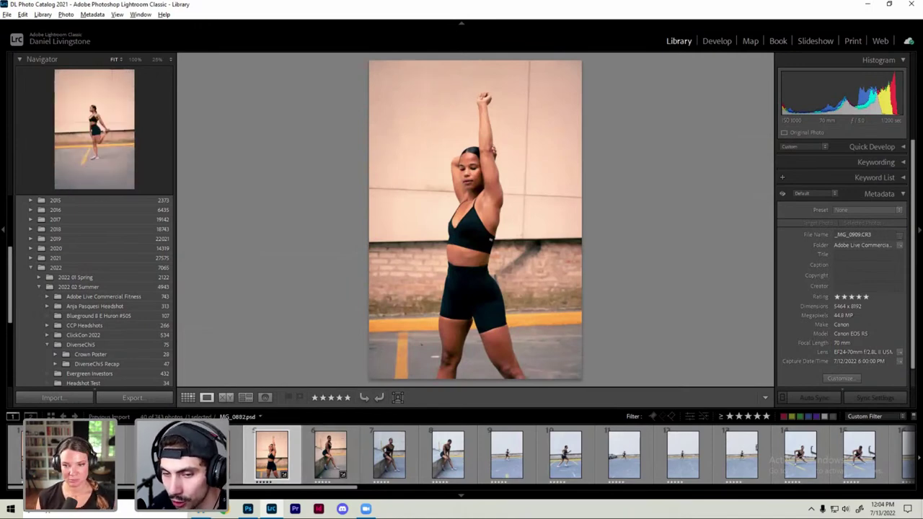
left_click(126, 454, "shift")
key("n")
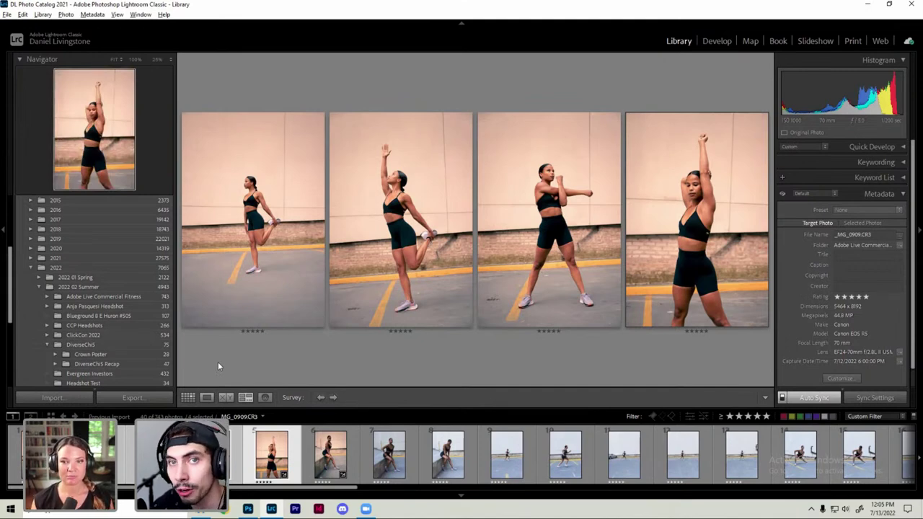
Step: Collapse the Catalog panel and select the wall-sitting photo _MG_0923
scroll(142, 353, "up", 3)
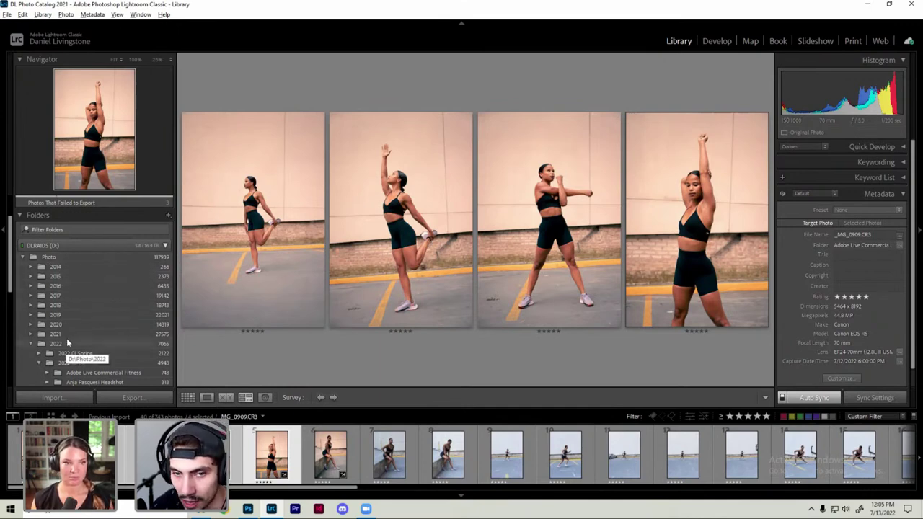
scroll(79, 354, "down", 2)
scroll(86, 338, "up", 2)
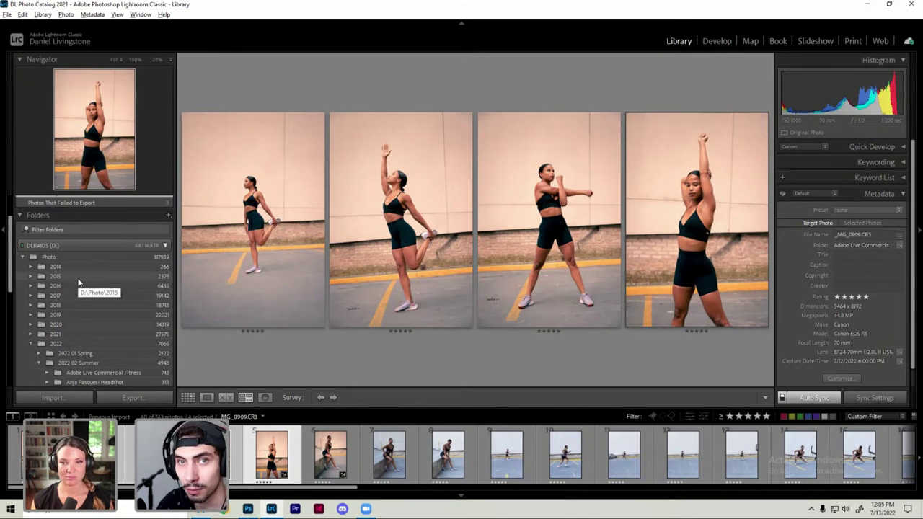
scroll(108, 253, "up", 2)
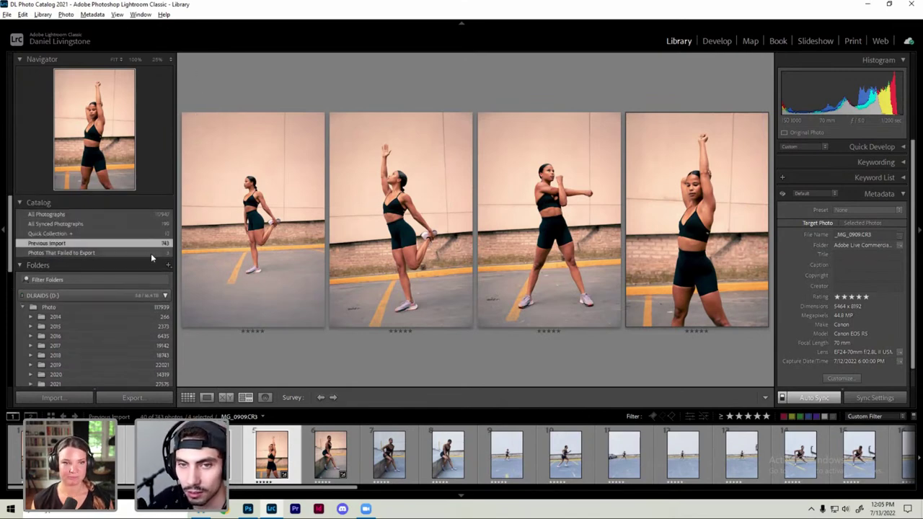
left_click(23, 203)
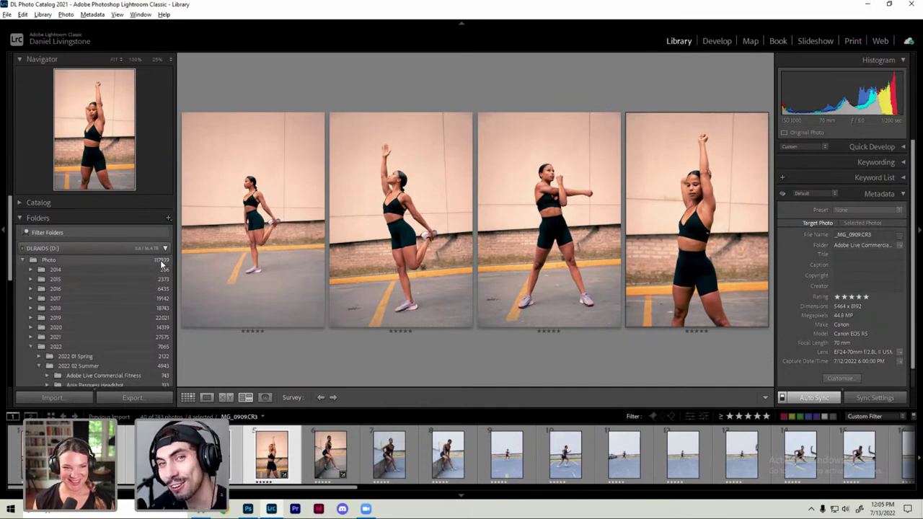
mouse_move(330, 455)
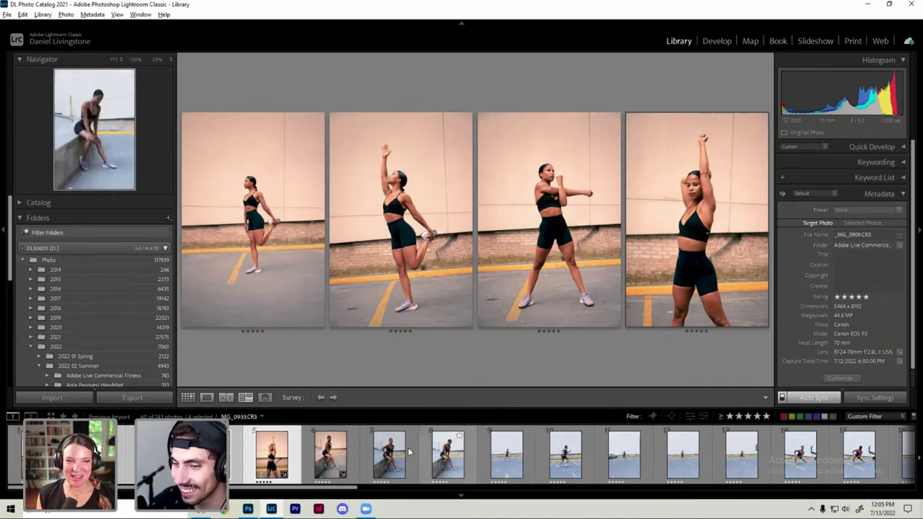
left_click(331, 456)
Step: Reset _MG_0923 to as-shot settings and set its Exposure to +1.88
key("d")
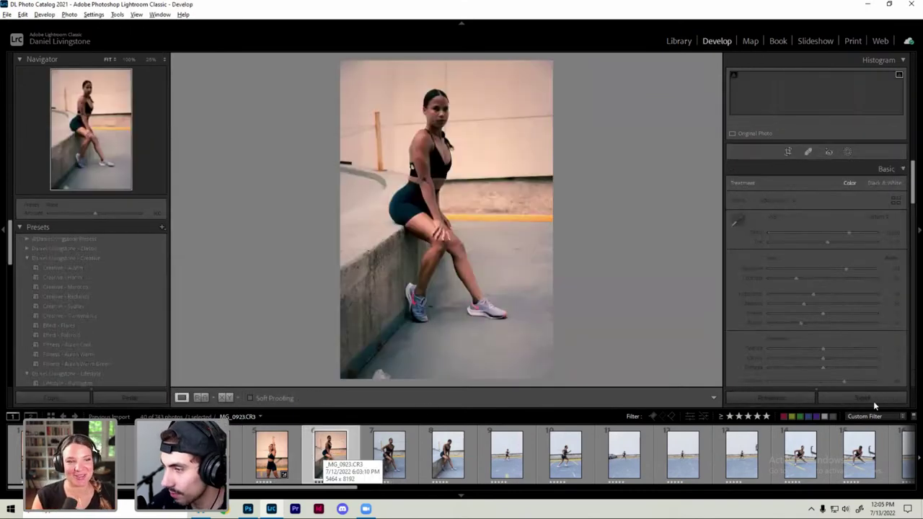
left_click(871, 400)
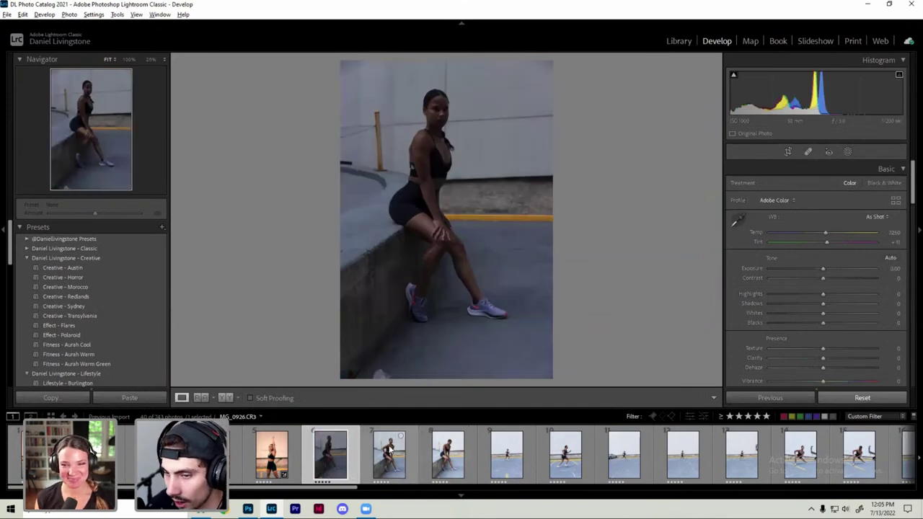
left_click_drag(823, 268, 845, 269)
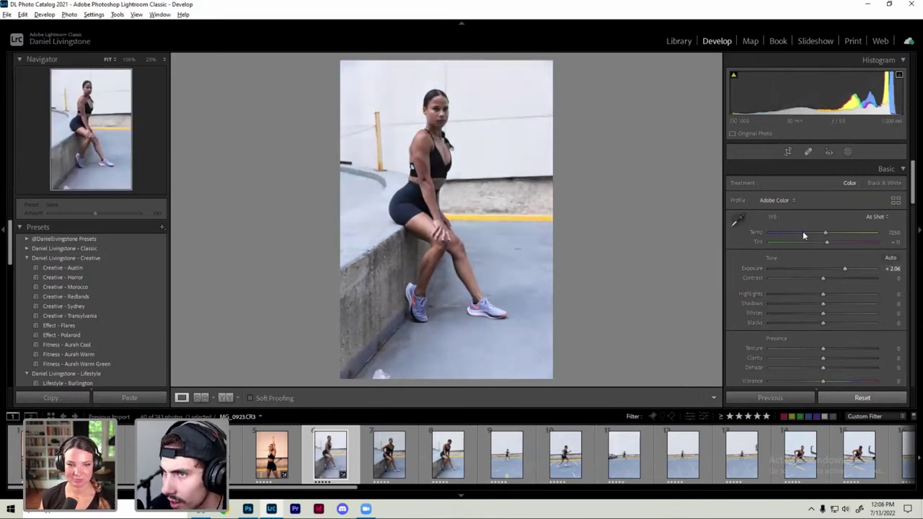
left_click_drag(845, 268, 842, 268)
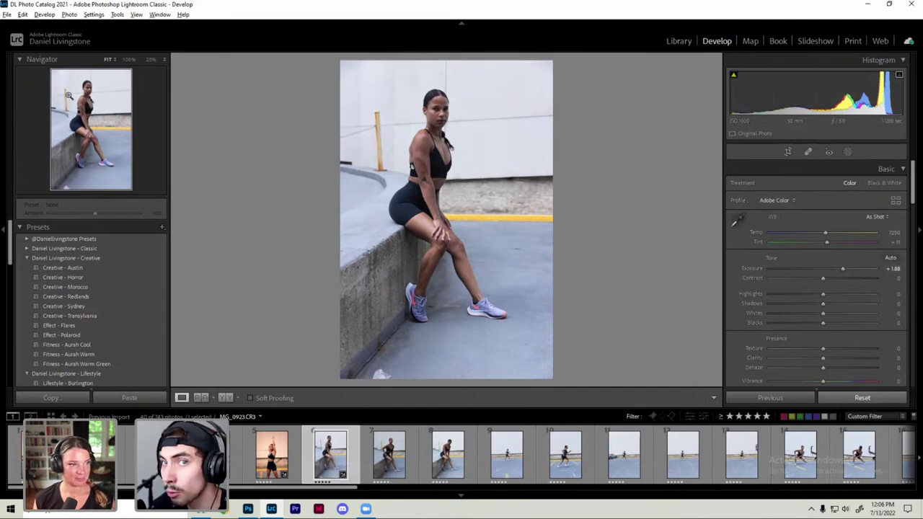
left_click(23, 15)
Step: Show _MG_0923 beside the next ledge shot in the Library, dismissing the preview options
left_click(631, 56)
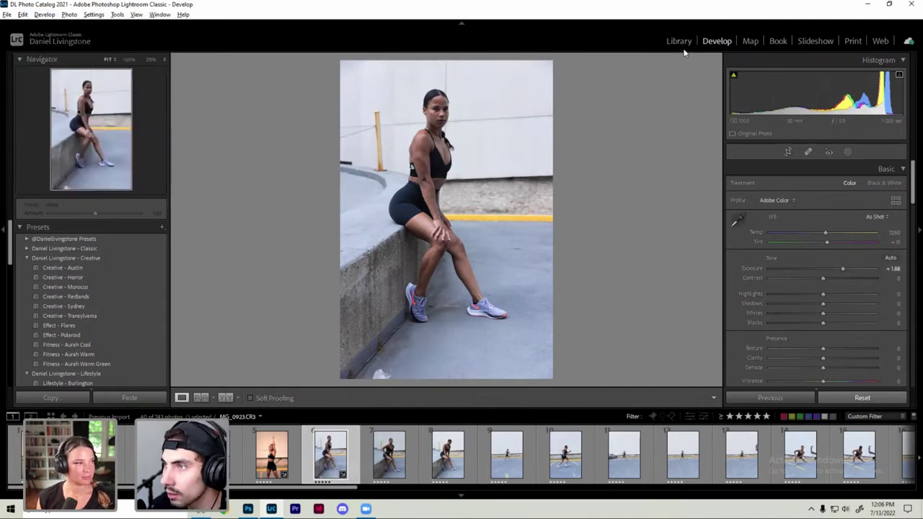
left_click(678, 41)
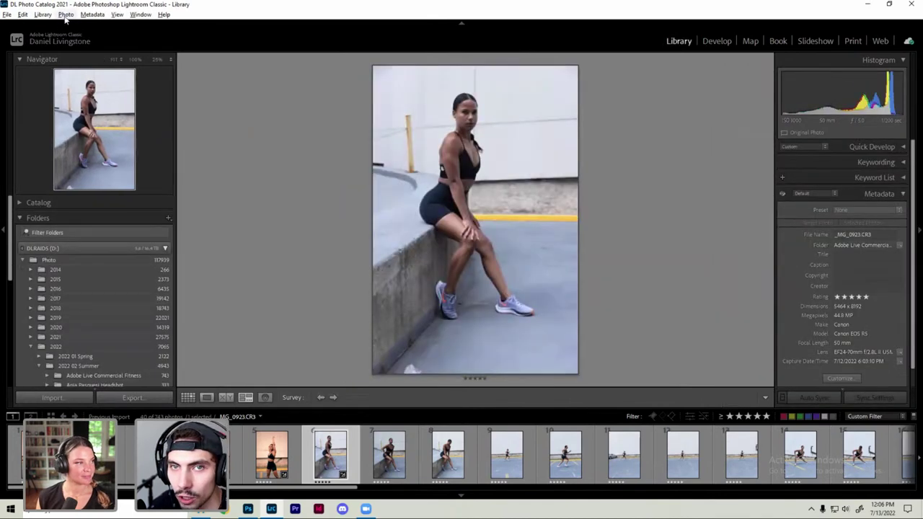
key("shift+Right")
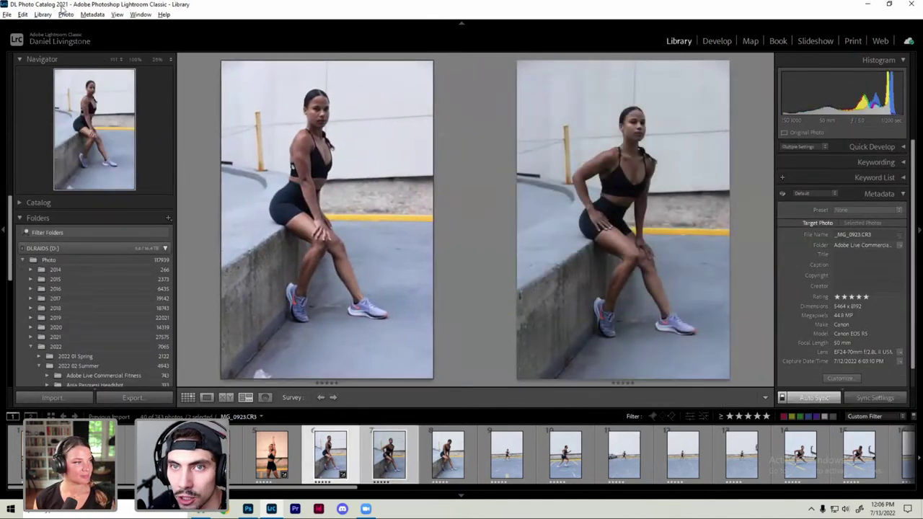
left_click(49, 14)
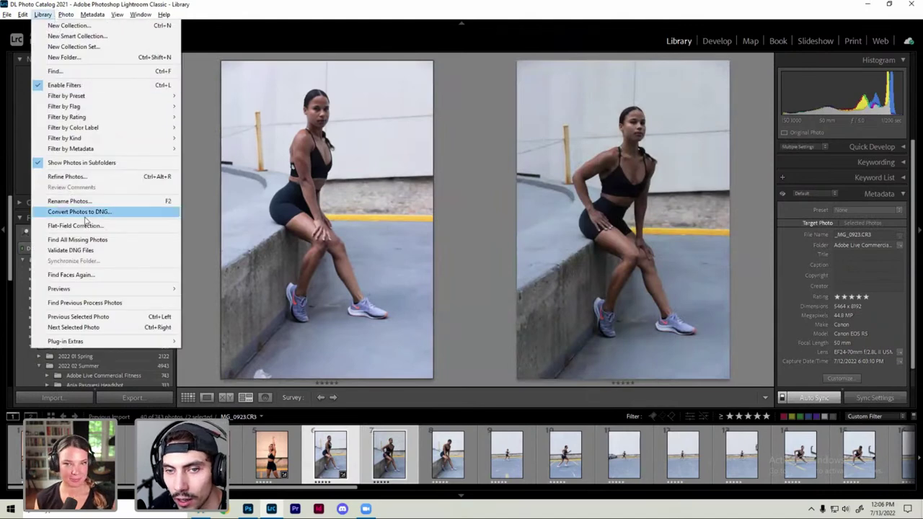
mouse_move(59, 288)
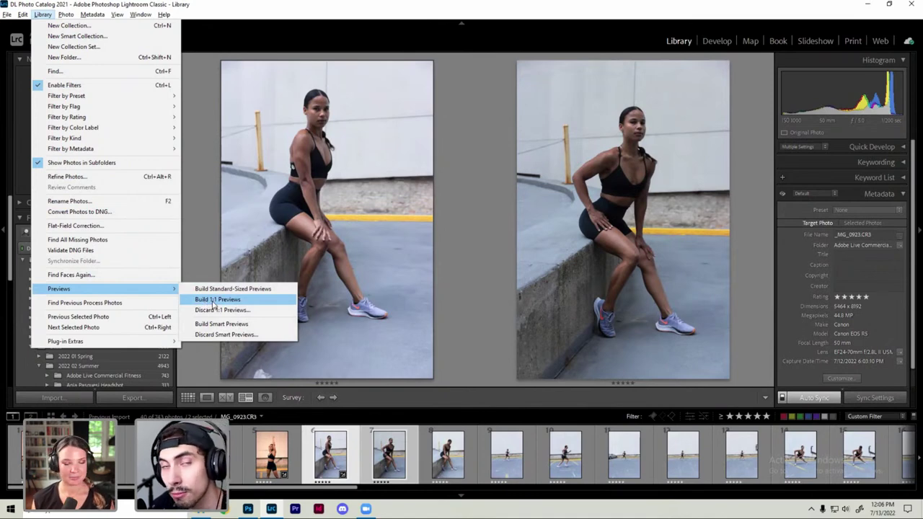
left_click(293, 124)
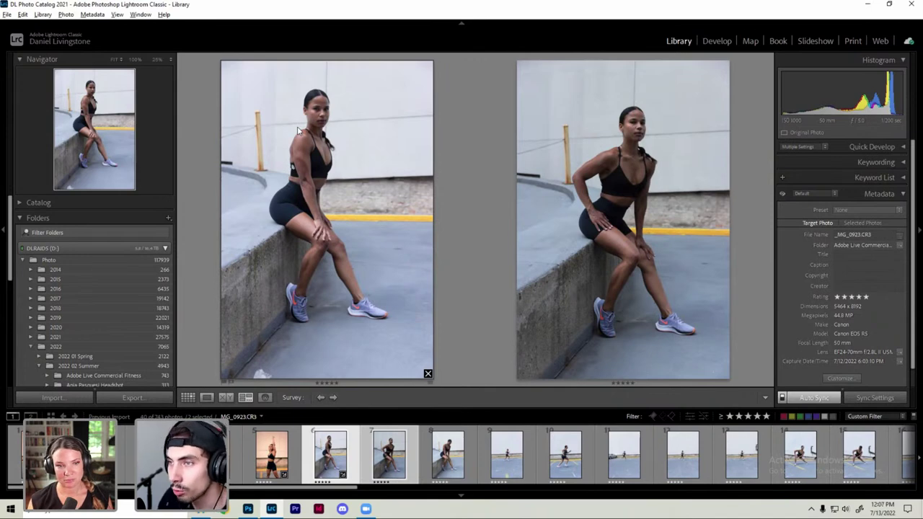
Step: Step through the filmstrip to the five-star arm-raised ledge shot _MG_0997
key("Right")
key("Right")
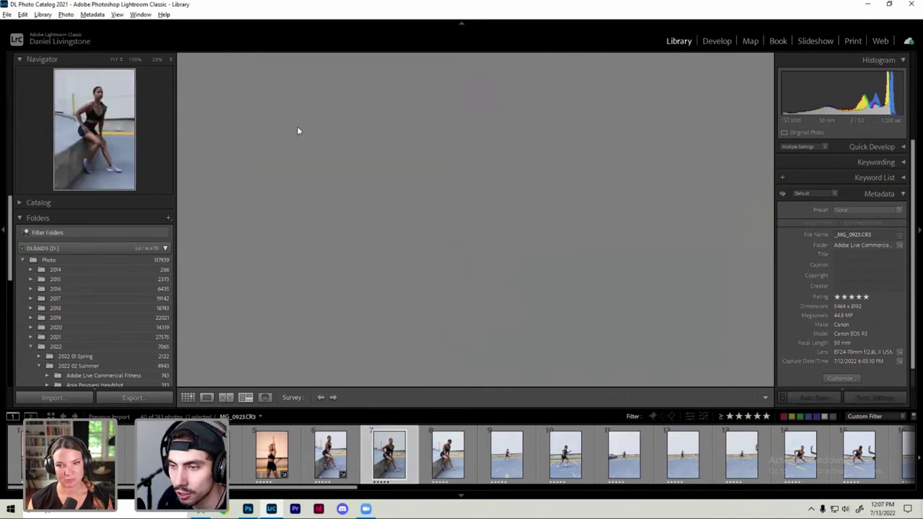
key("Right")
key("Right")
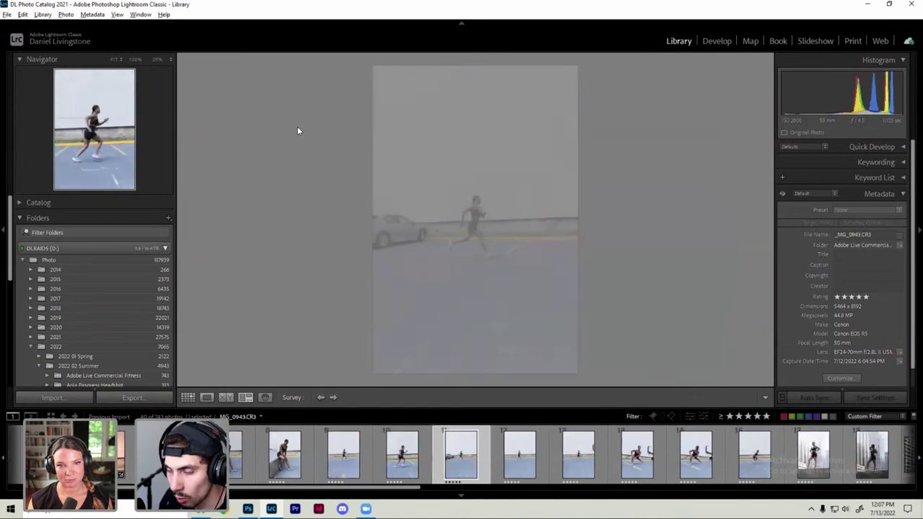
key("Right")
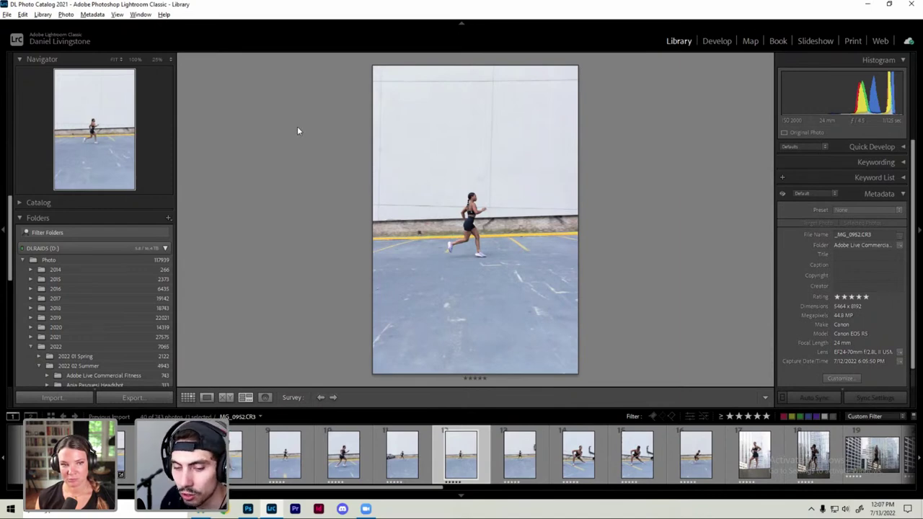
key("Right")
key("Right")
key("Right")
key("Right")
key("Right")
key("Right")
key("Right")
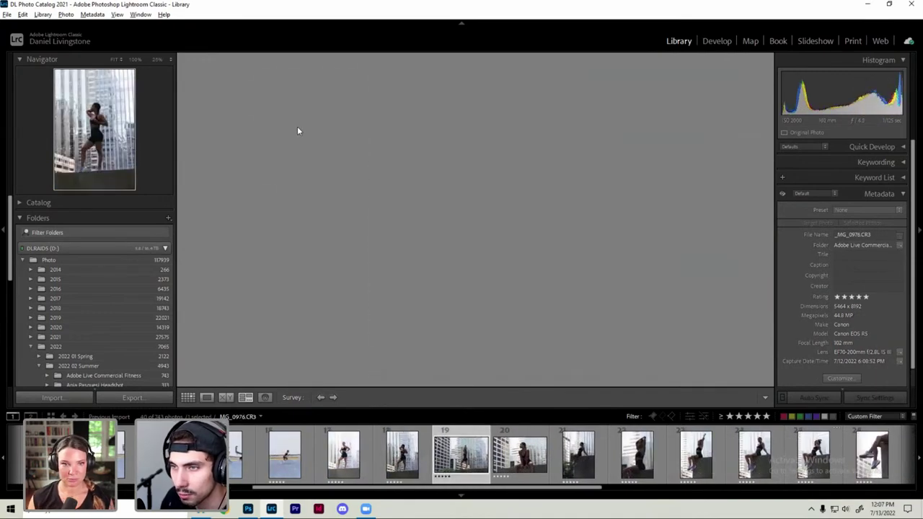
key("Right")
key("Right")
key("Right")
key("Right")
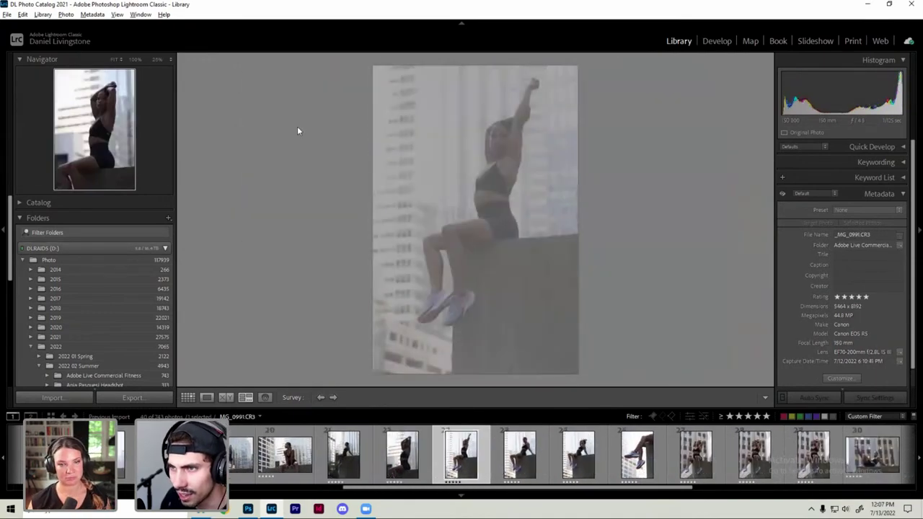
key("Right")
key("Right")
key("Left")
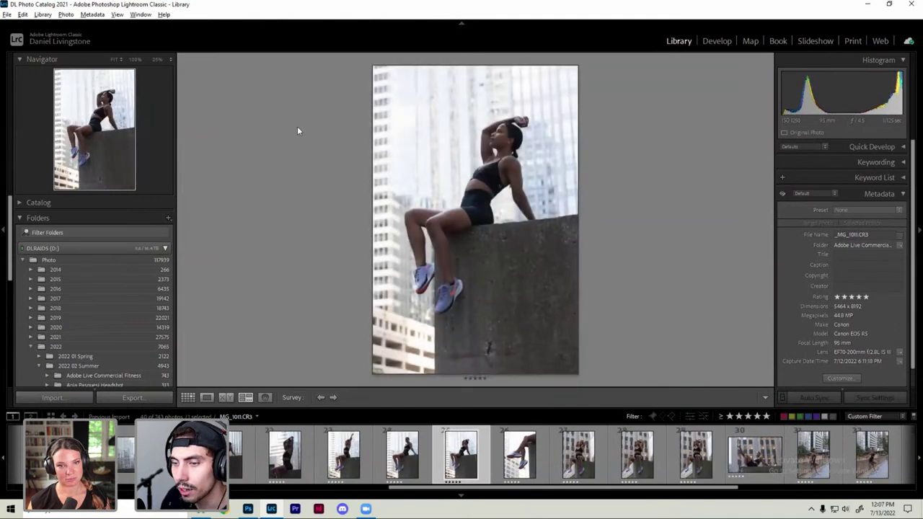
key("Left")
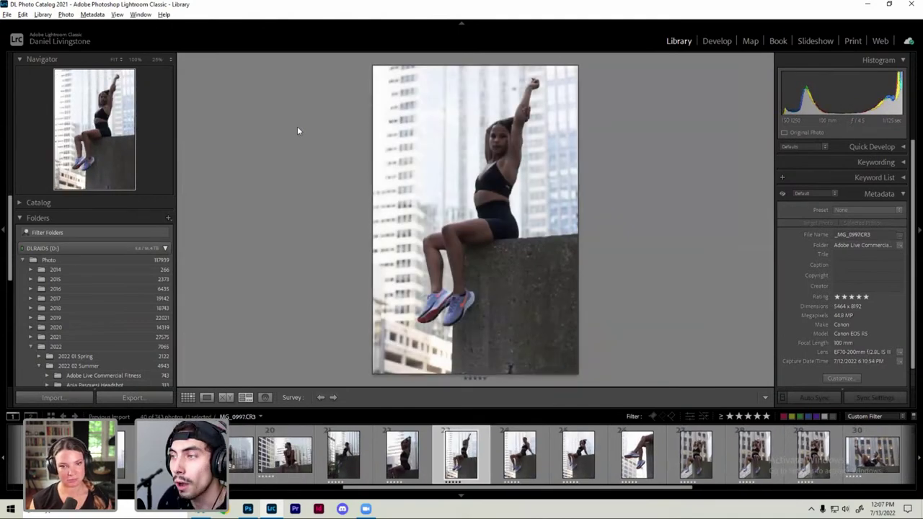
Step: Keep the import's Build Previews at 1:1 and close the Import window
left_click(52, 397)
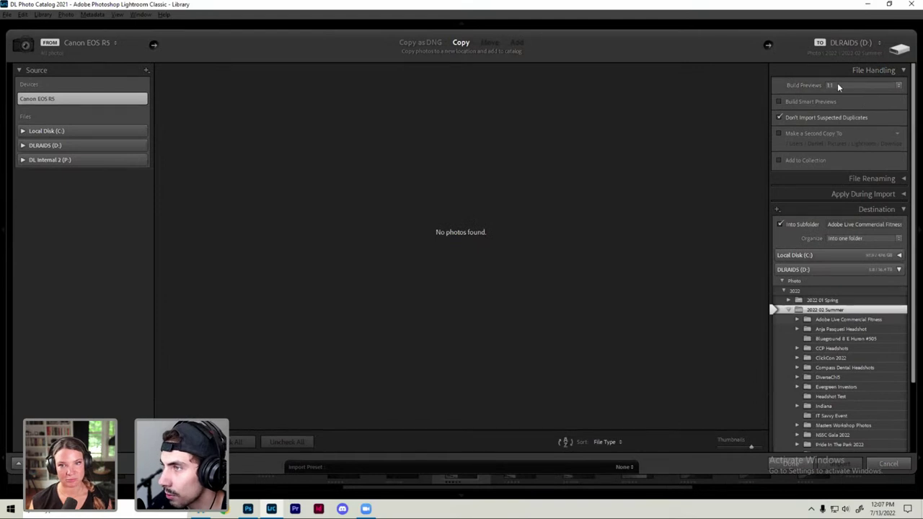
left_click(837, 84)
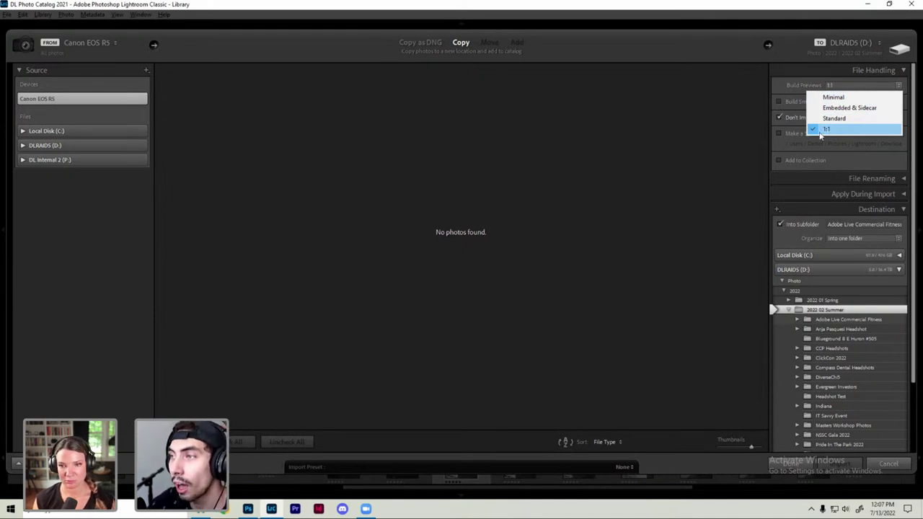
left_click(791, 92)
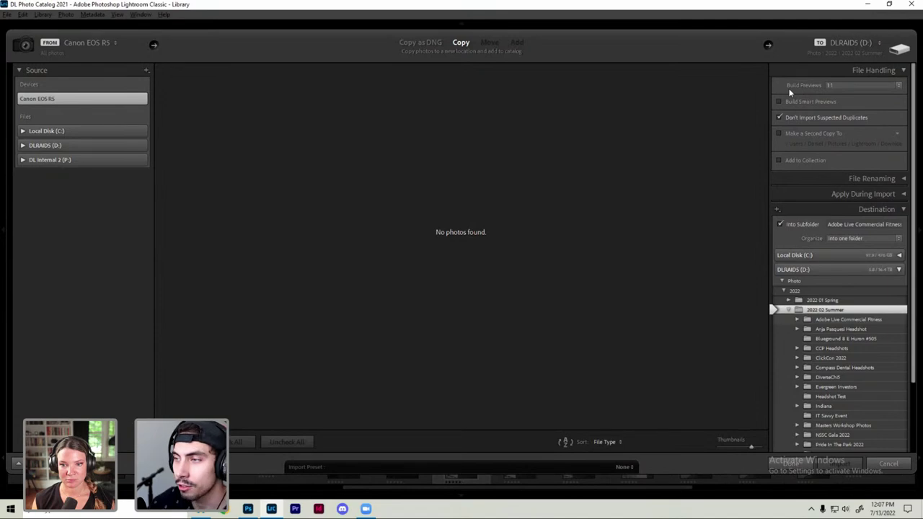
left_click(895, 465)
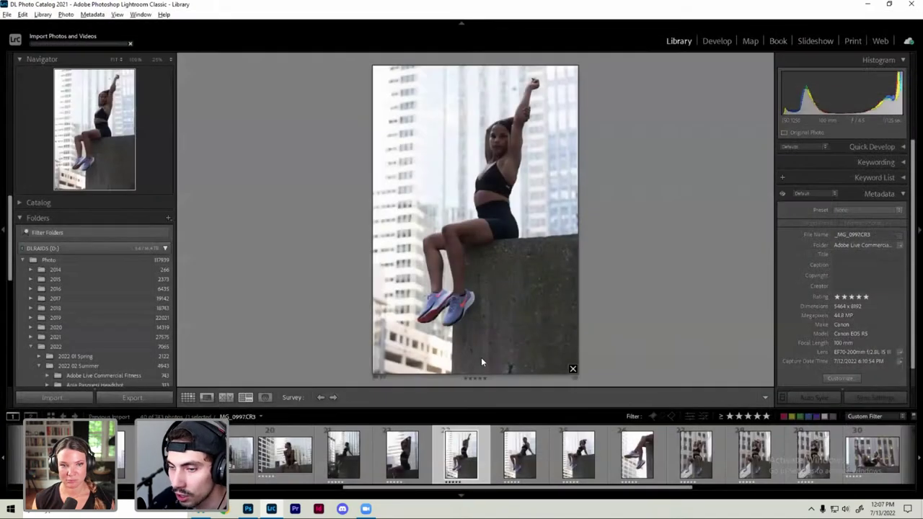
Step: Select the ledge-sitting shot _MG_0923 and view it alone, enlarged in Loupe view
scroll(336, 464, "up", 6)
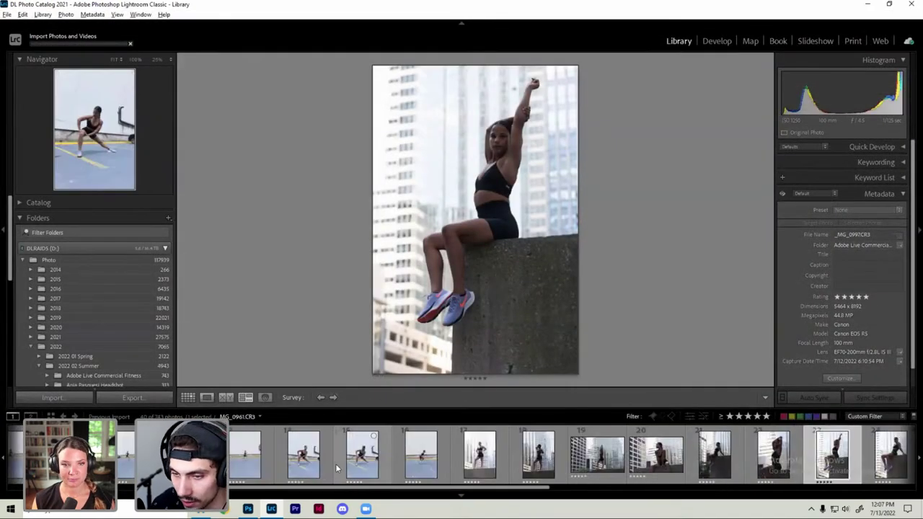
left_click(234, 467)
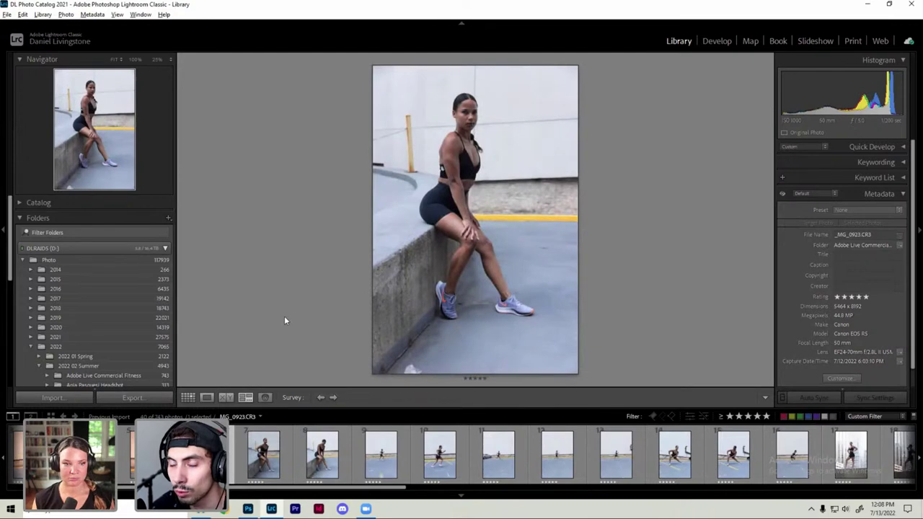
key("e")
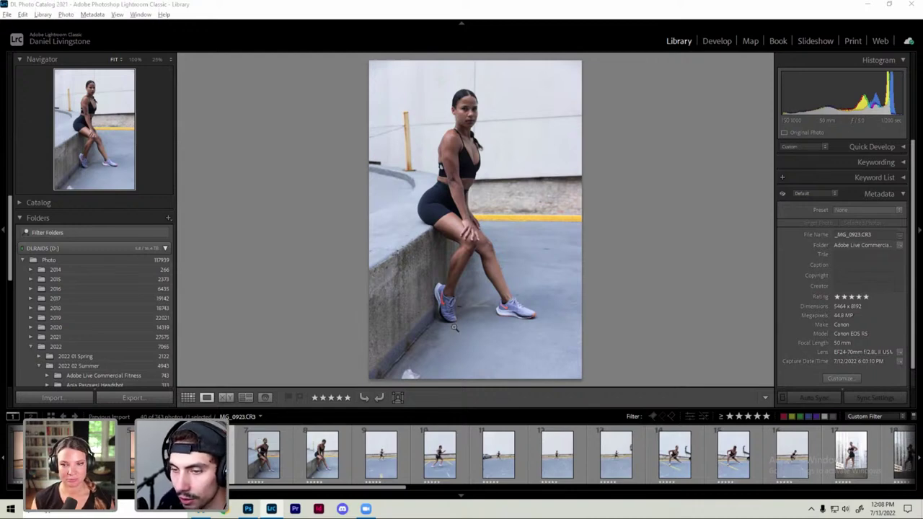
Step: Browse the neighbouring seated shots and give one a four-star rating
key("Left")
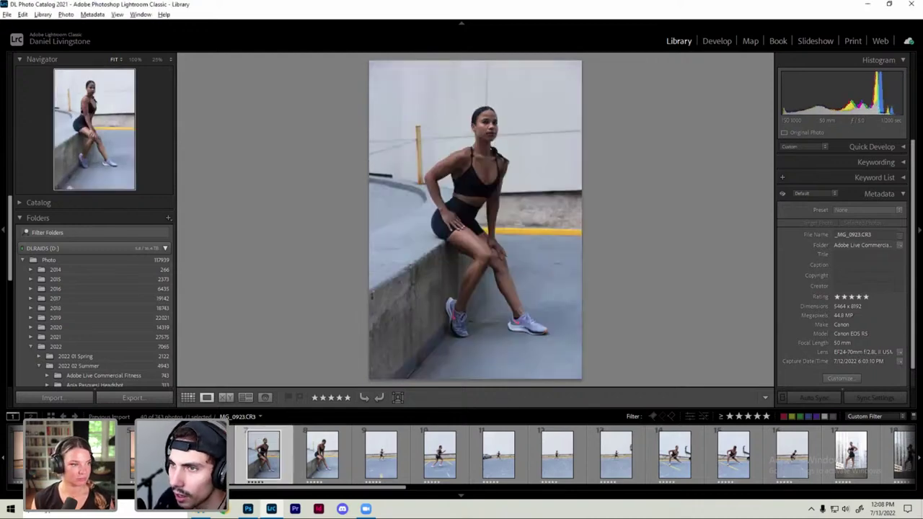
key("Left")
key("Left")
key("Left")
key("Right")
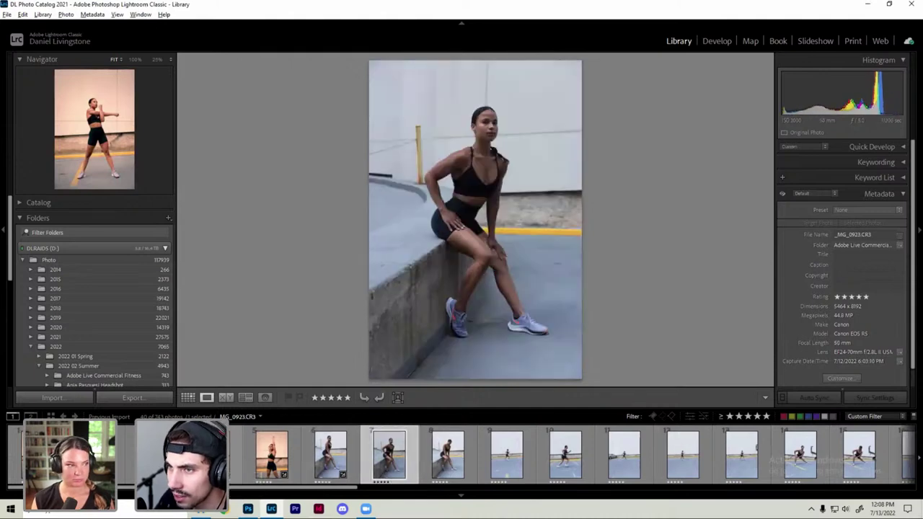
key("Left")
key("4")
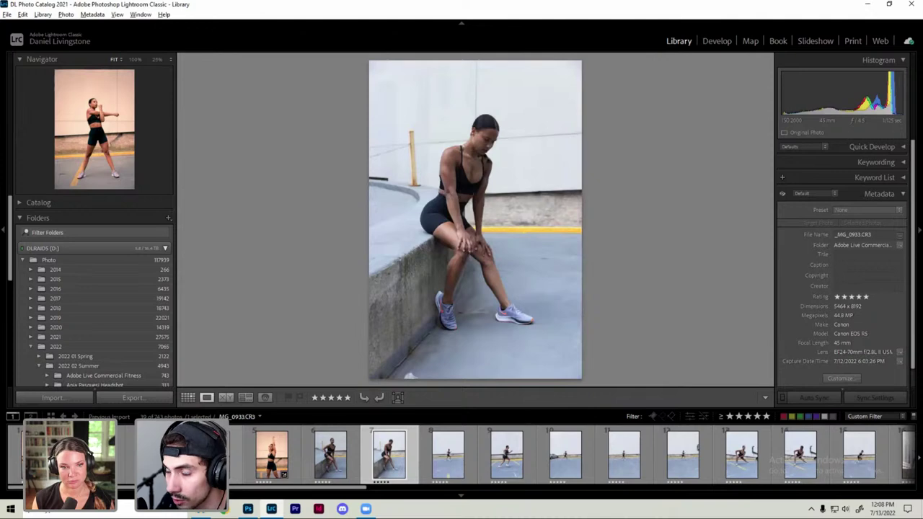
Step: Flip back and forth through the adjacent running shots to compare them
key("Right")
key("Right")
key("Right")
key("Right")
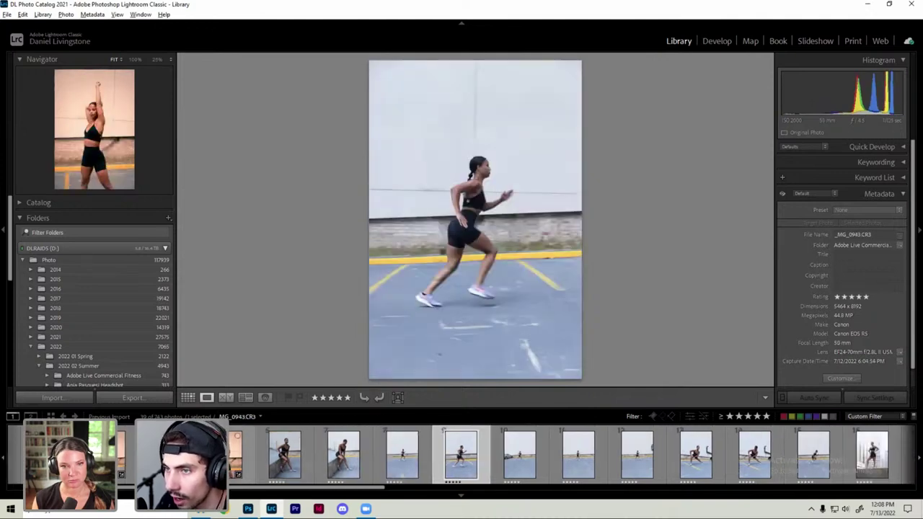
key("Right")
key("Right")
key("Left")
key("Left")
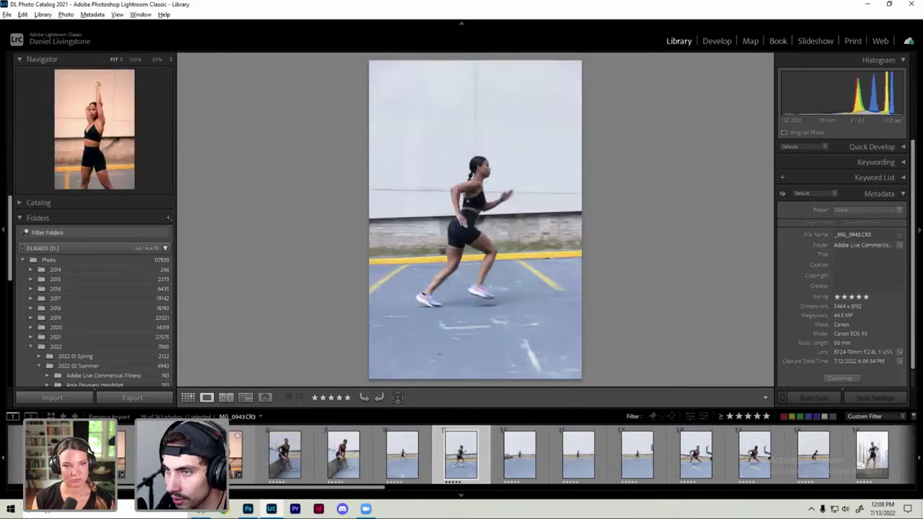
key("Left")
key("Right")
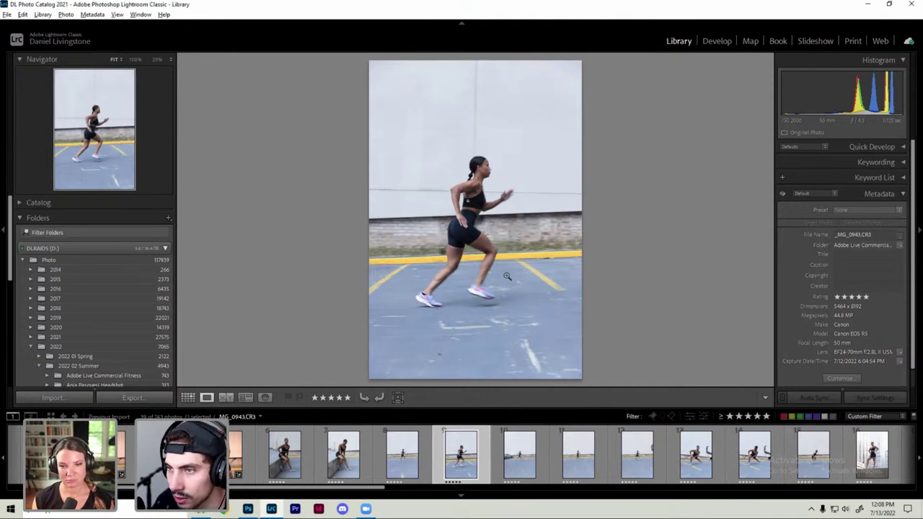
key("Right")
key("Left")
key("Left")
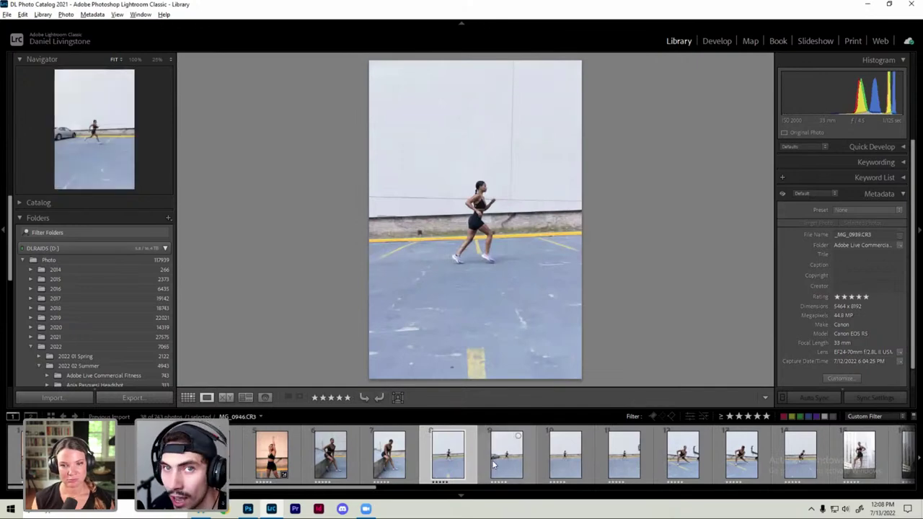
key("Left")
key("Right")
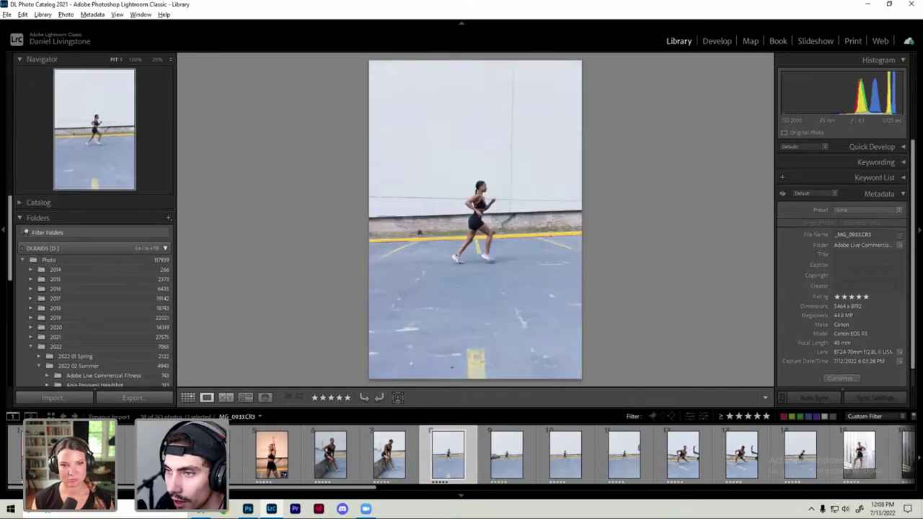
Step: Zoom in on the runner in successive running frames to check detail
left_click(461, 249)
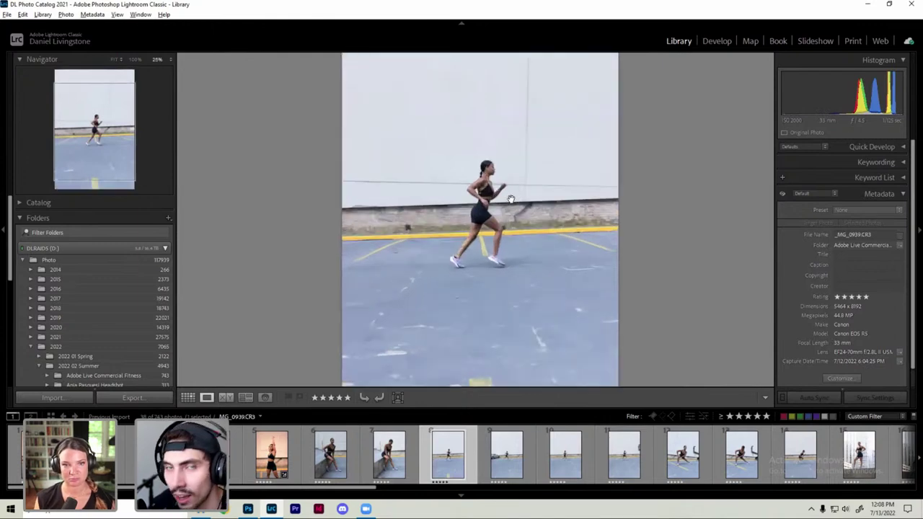
left_click_drag(511, 199, 527, 220)
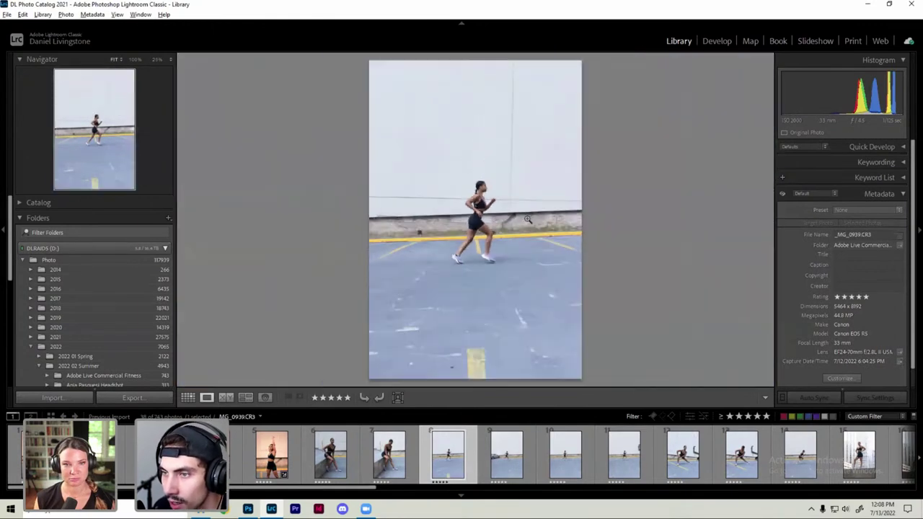
key("Right")
key("Right")
key("Right")
key("Right")
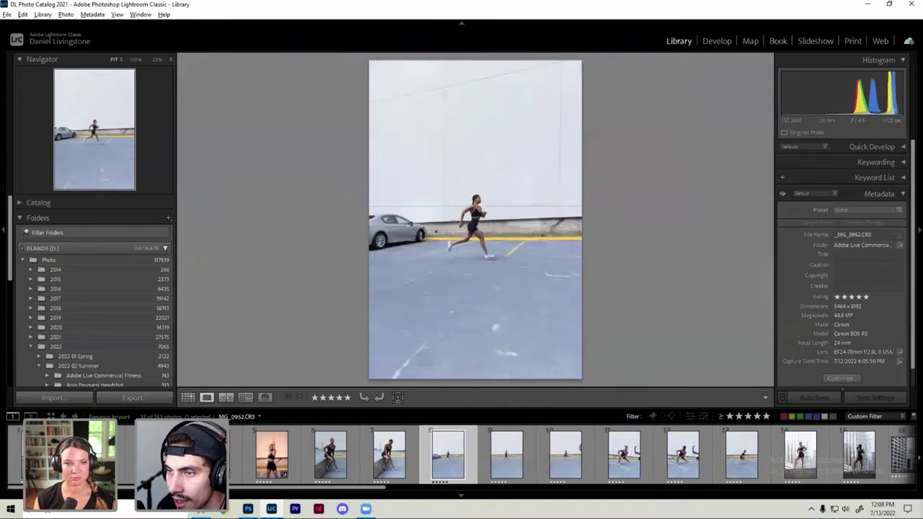
left_click(479, 224)
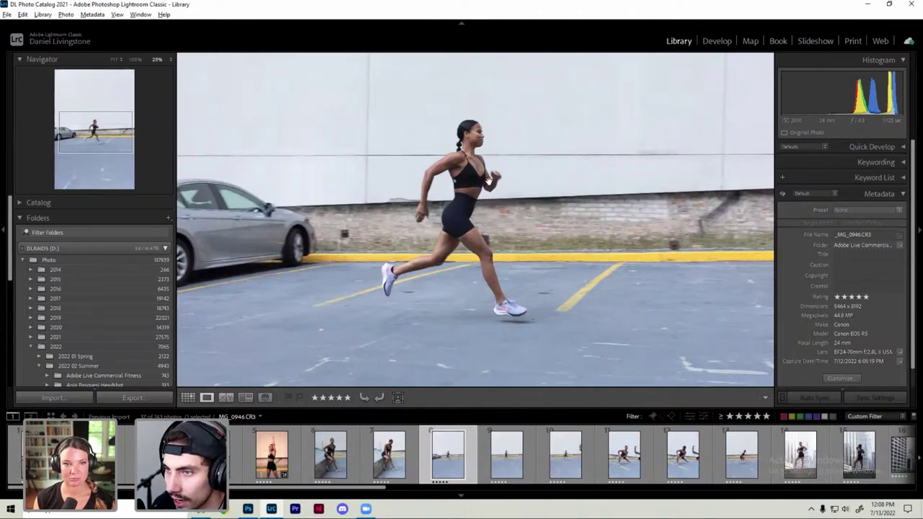
key("Right")
left_click(489, 181)
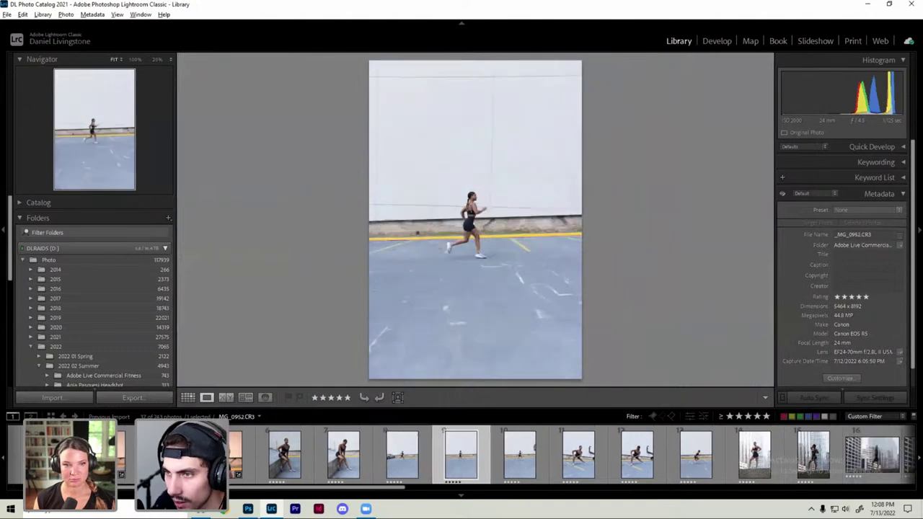
Step: Inspect another running frame close up, then settle on _MG_0946
key("Right")
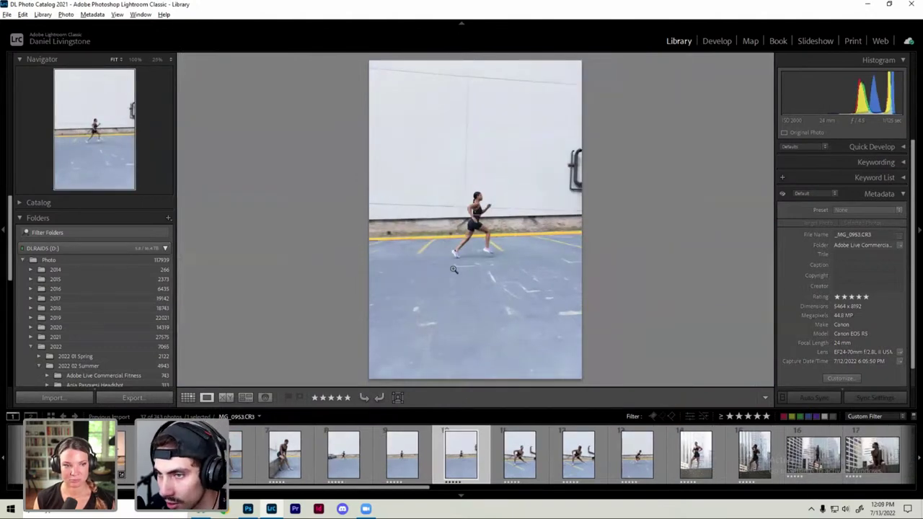
left_click(501, 254)
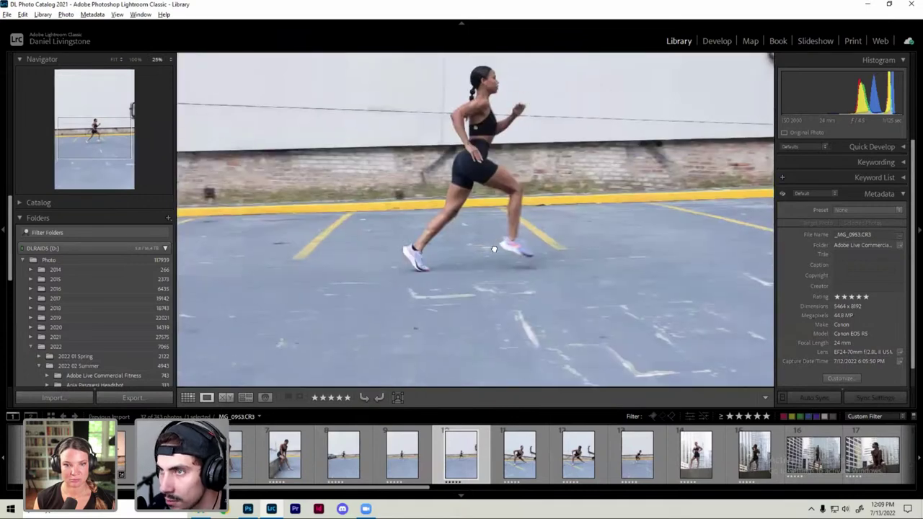
left_click_drag(496, 219, 491, 258)
left_click(511, 266)
key("Left")
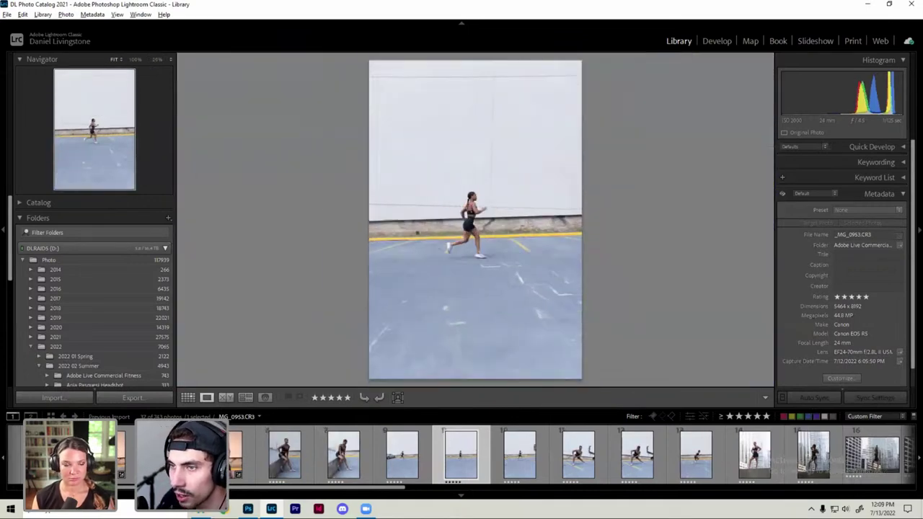
key("Right")
key("Right")
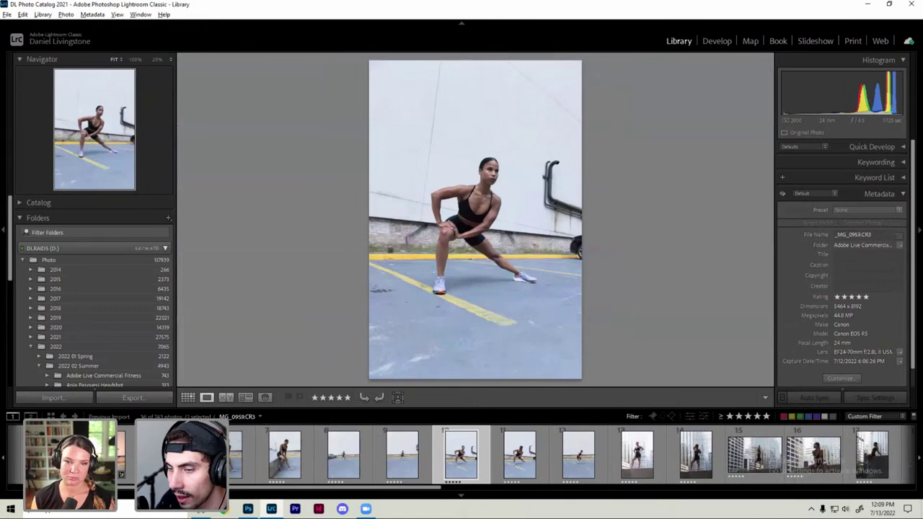
key("Left")
key("Left")
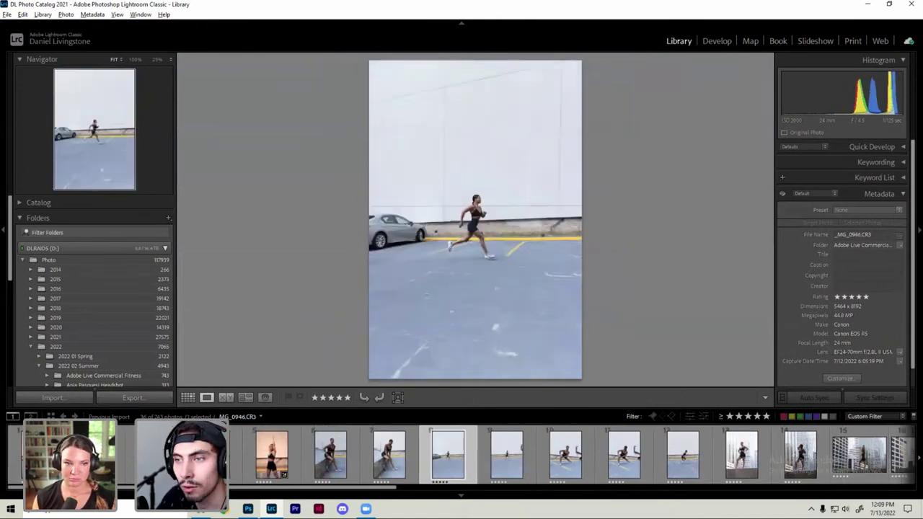
Step: Compare two runner shots in Survey view and drop the one without the car
left_click(507, 454, "ctrl")
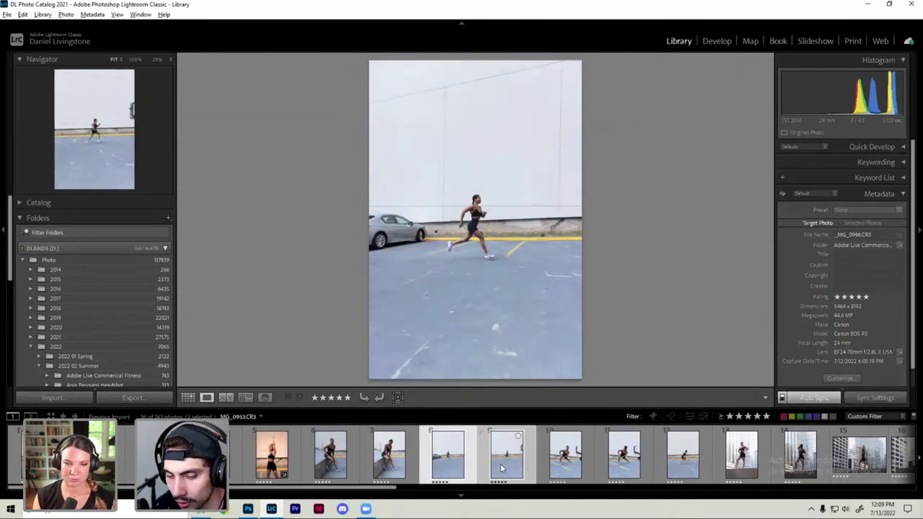
key("n")
left_click(410, 325)
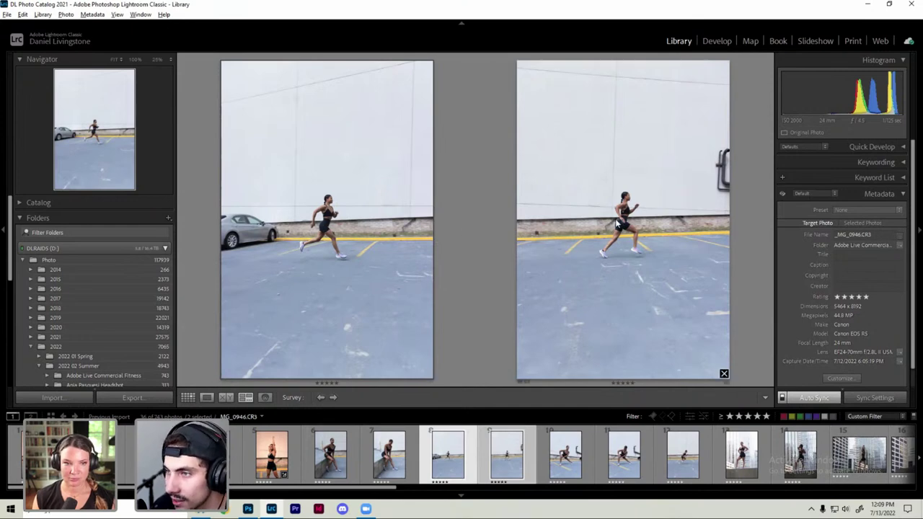
mouse_move(327, 220)
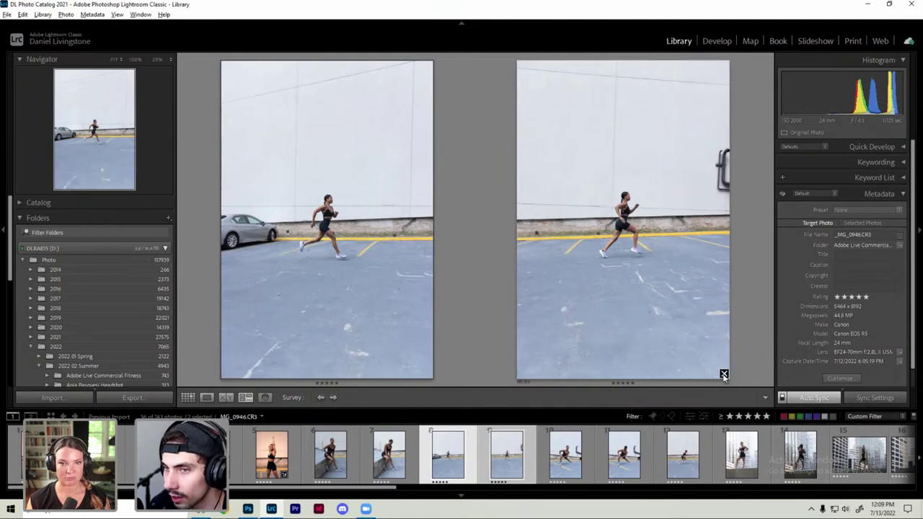
left_click(724, 375)
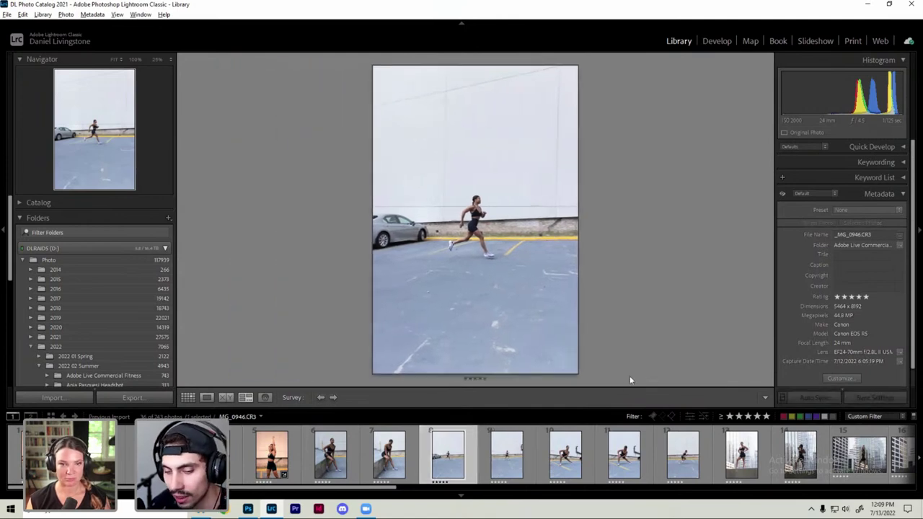
Step: Return to a single view of _MG_0946 and open it in the Develop module
key("e")
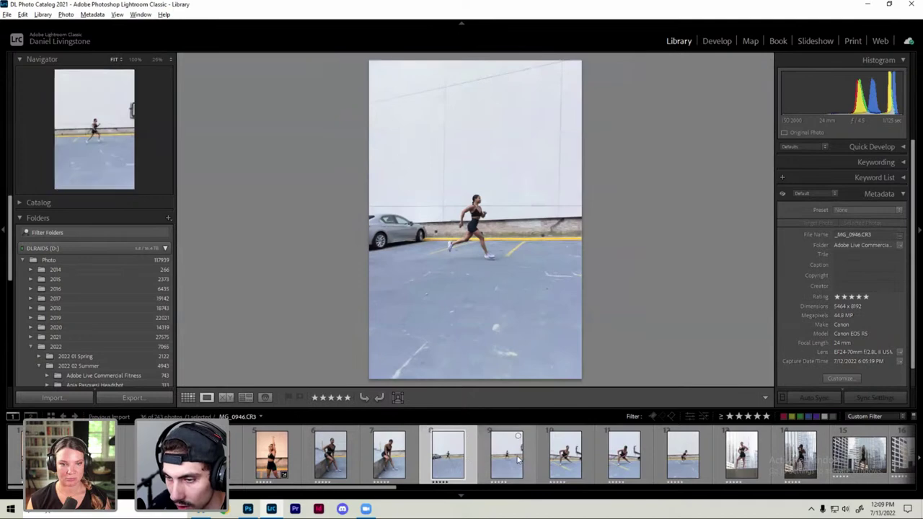
left_click(517, 460)
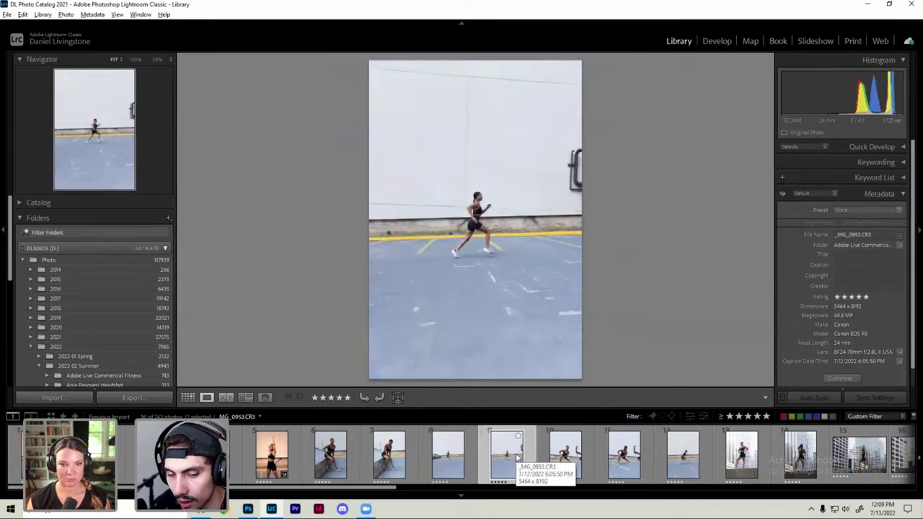
key("Left")
key("Left")
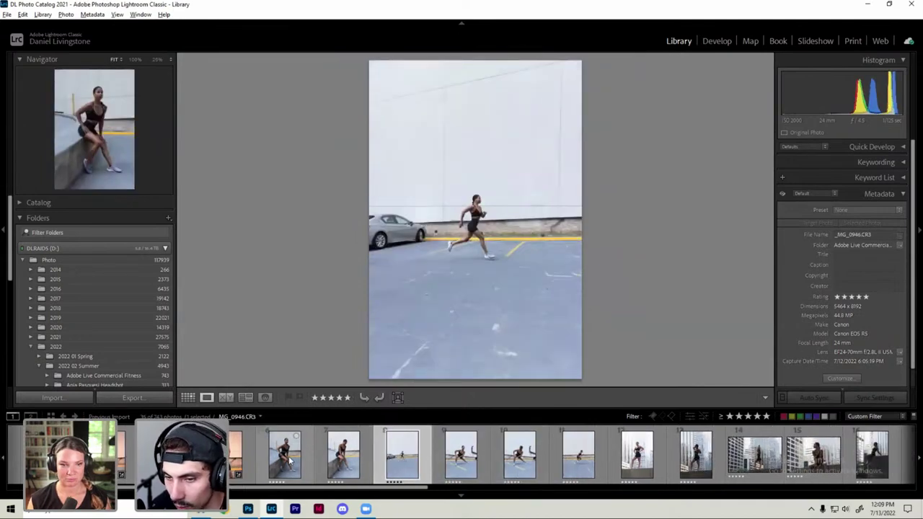
key("d")
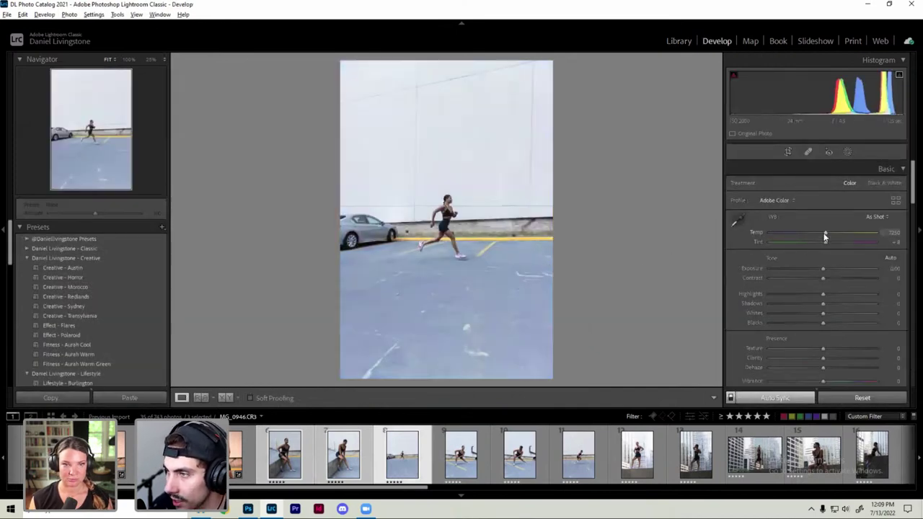
Step: Warm the white balance and set exposure −0.26, contrast −47, shadows −6, blacks −20
left_click_drag(825, 233, 854, 234)
left_click_drag(823, 277, 797, 281)
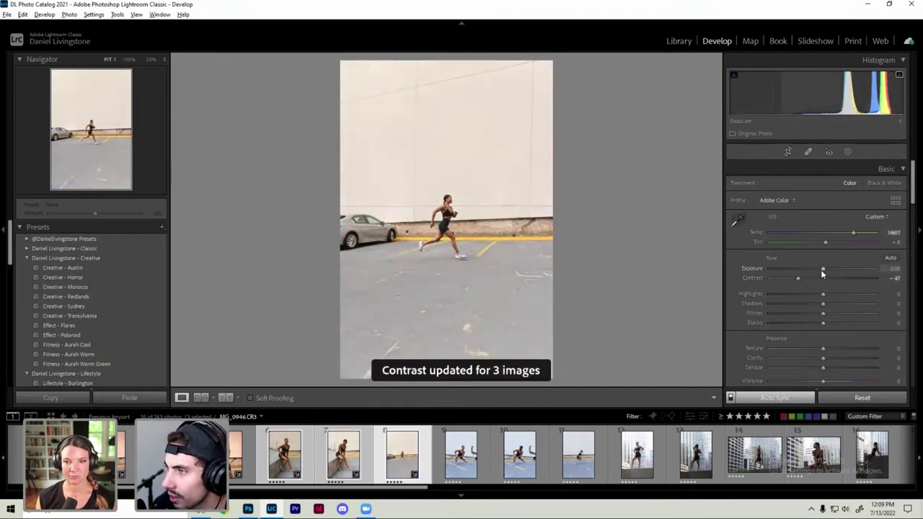
left_click_drag(823, 269, 825, 271)
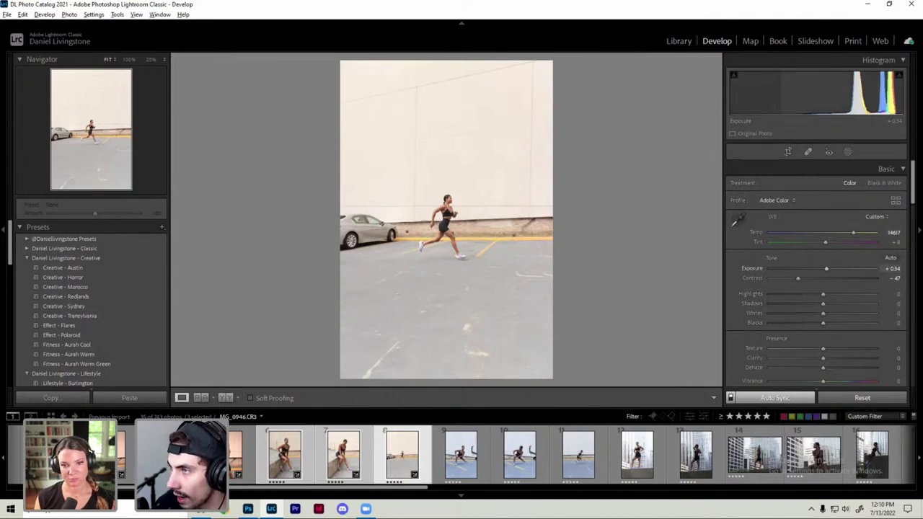
left_click_drag(858, 94, 829, 94)
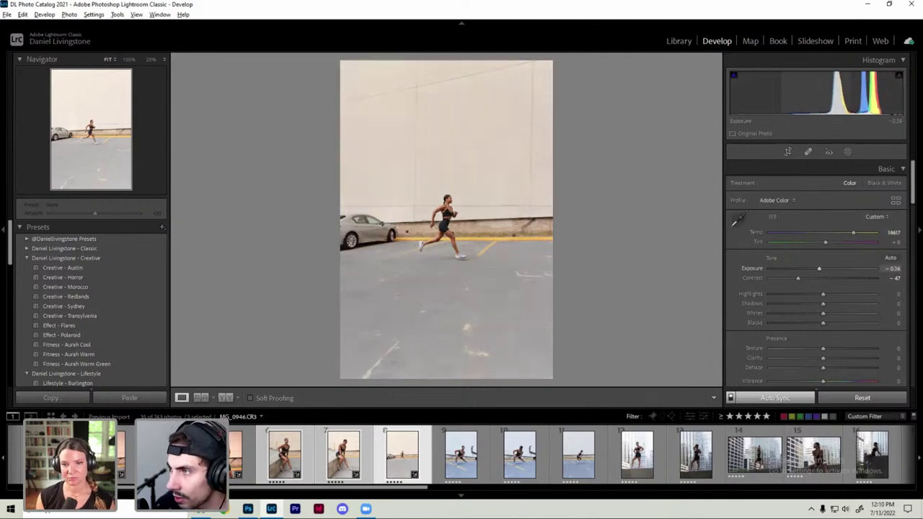
left_click_drag(829, 94, 827, 94)
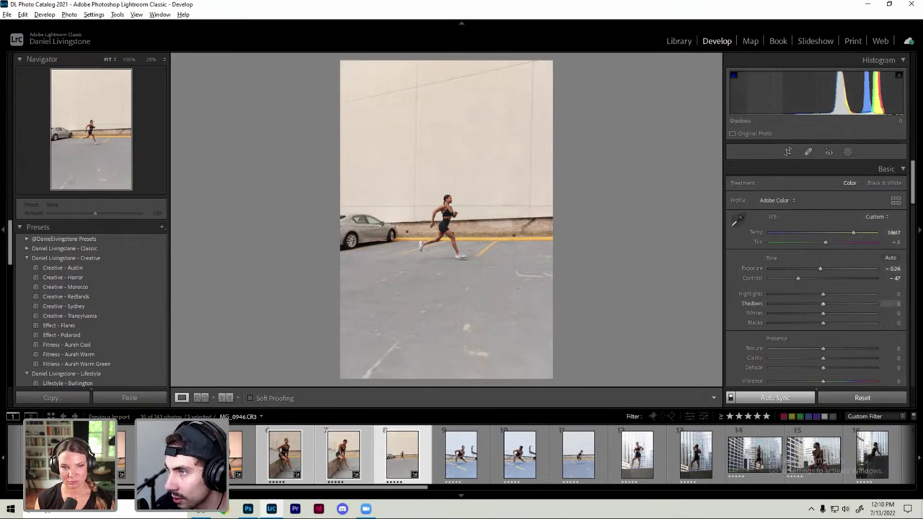
mouse_move(743, 93)
left_mouse_down()
mouse_move(753, 93)
mouse_move(734, 92)
mouse_move(745, 92)
left_mouse_up()
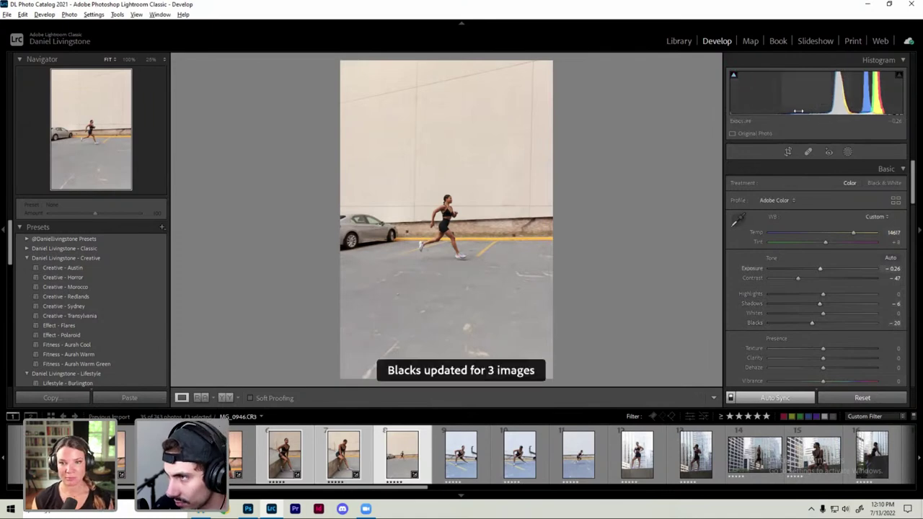
Step: Raise Whites to +56, zooming in and out on the runner to check
left_click(445, 198)
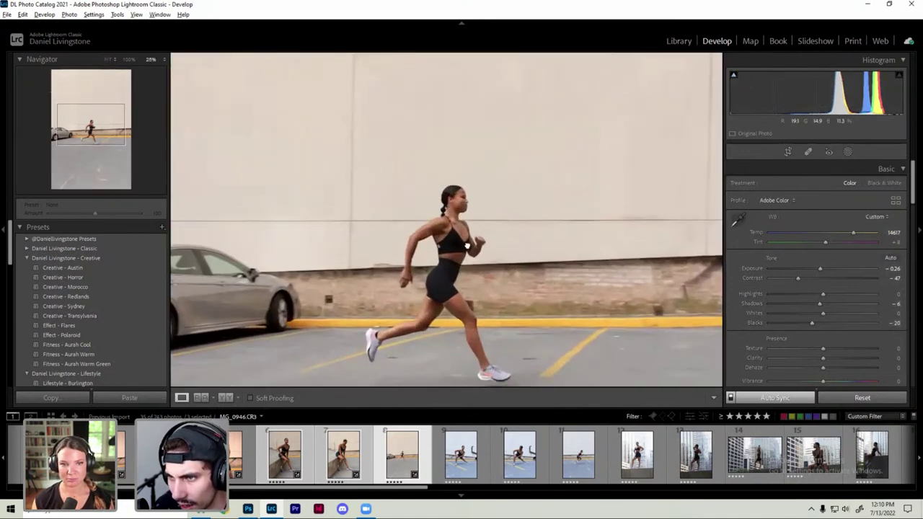
left_click(472, 230)
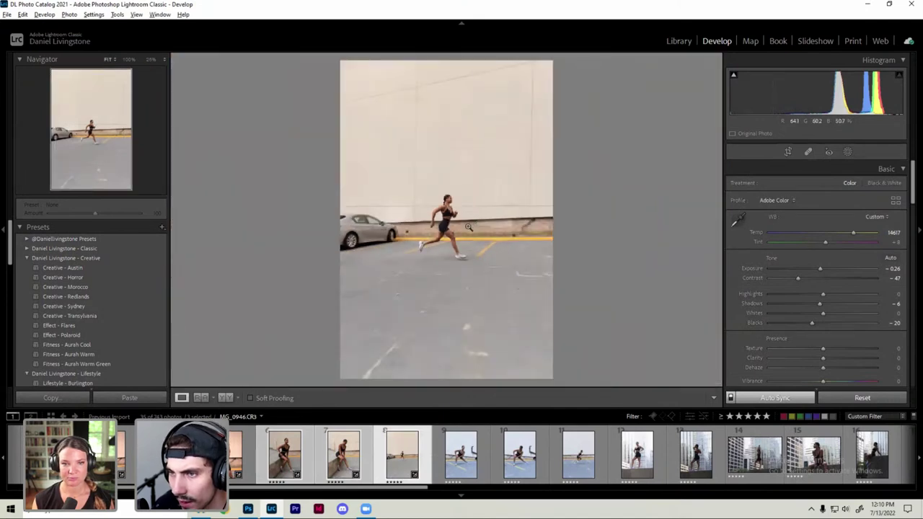
left_click_drag(823, 313, 852, 313)
left_click(469, 236)
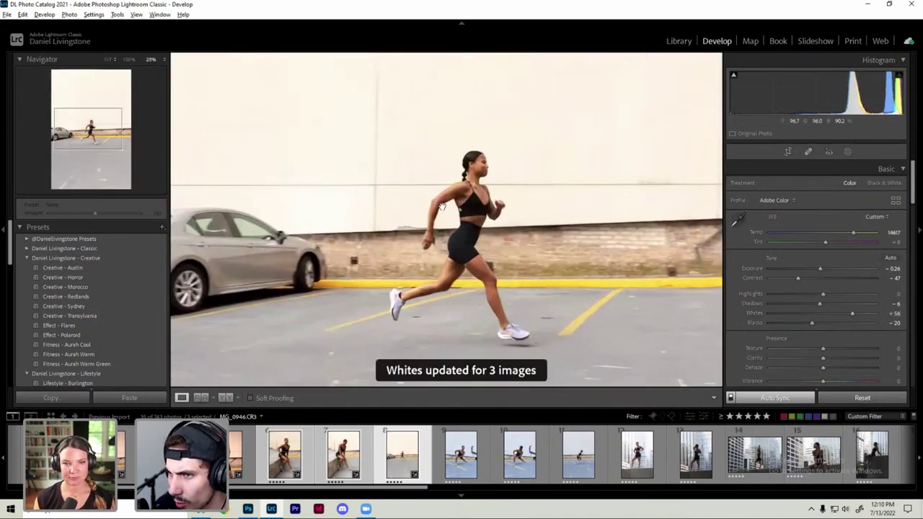
left_click(533, 207)
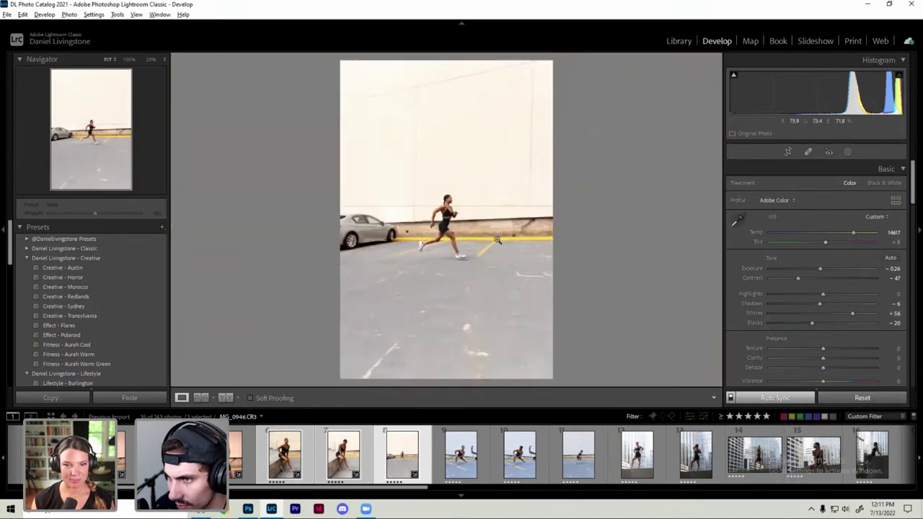
left_click(453, 231)
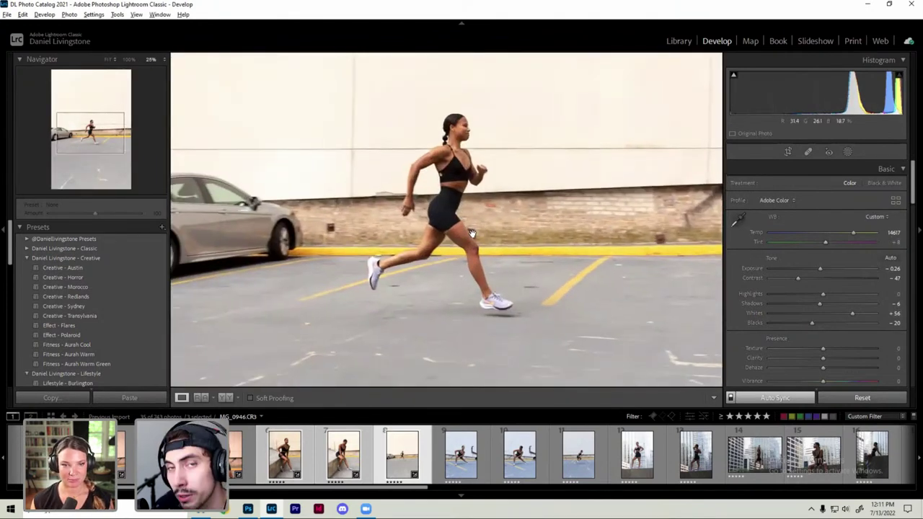
left_click(473, 233)
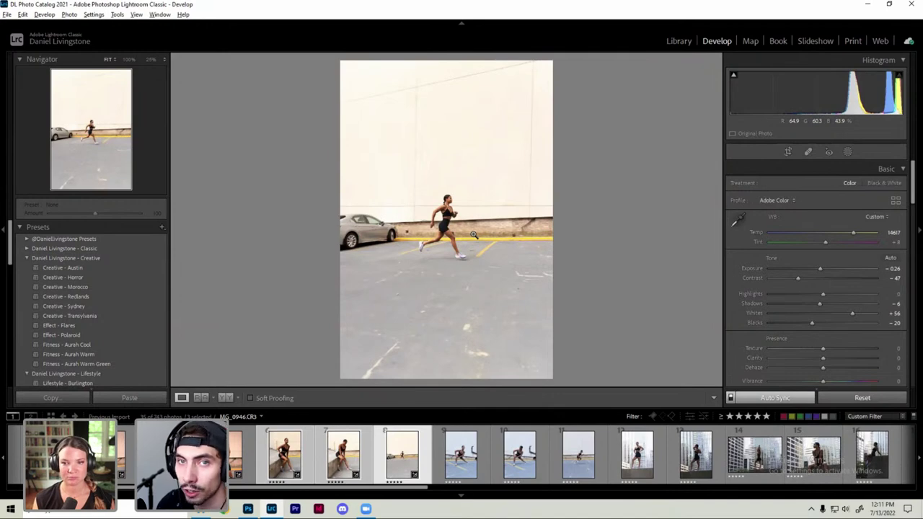
left_click(457, 232)
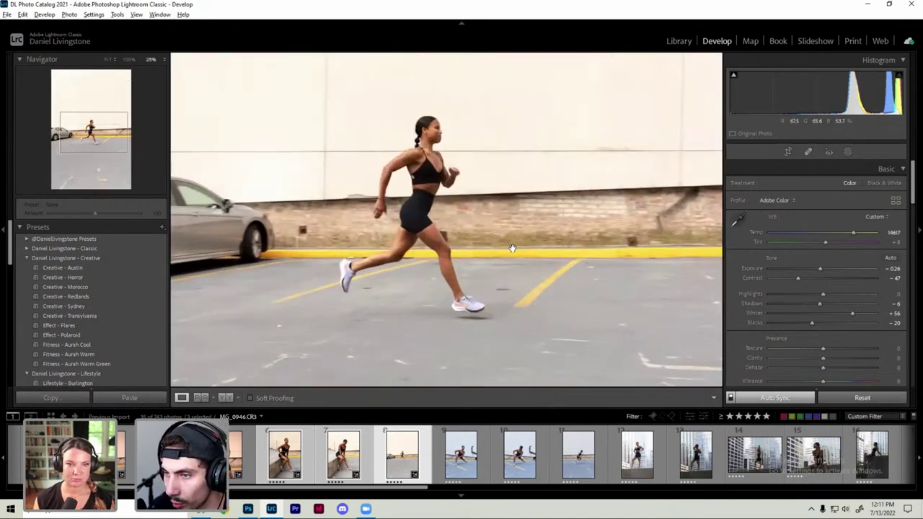
Step: Set Tint to +19 on all three synced photos and recheck the runner close up
left_click(894, 242)
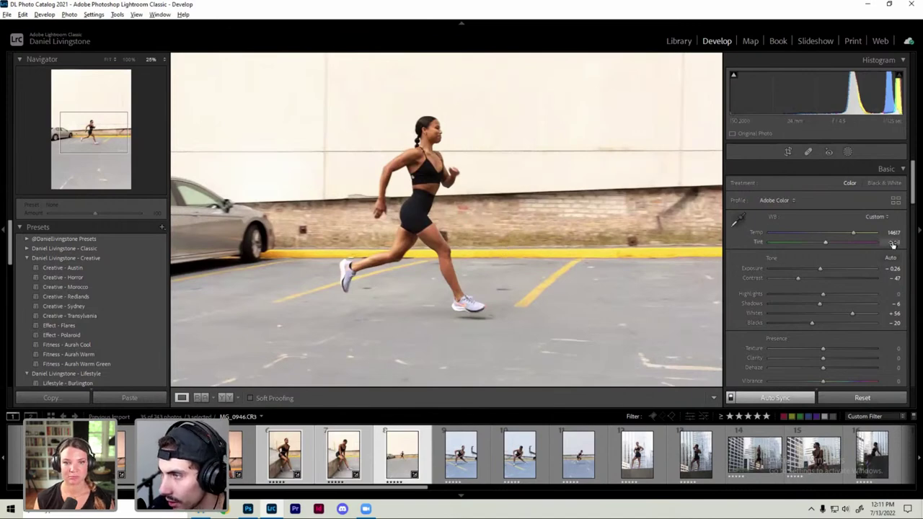
key("Up")
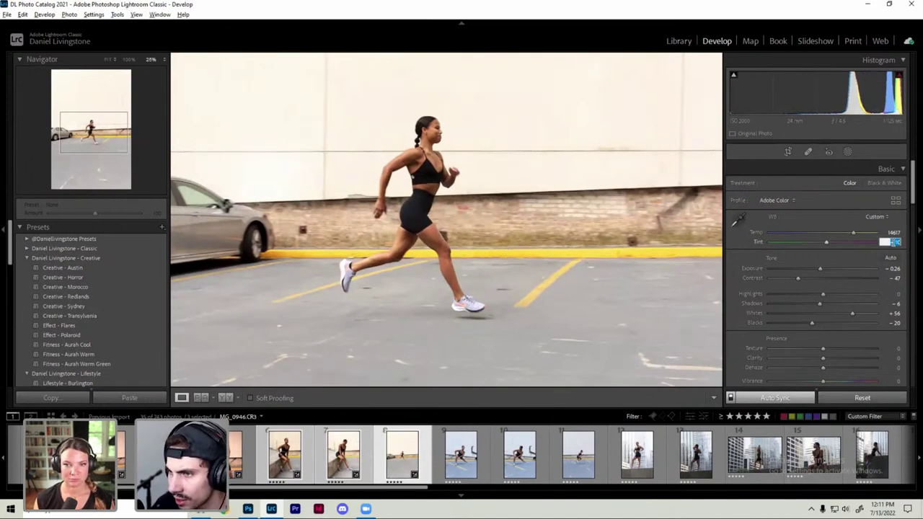
key("Up")
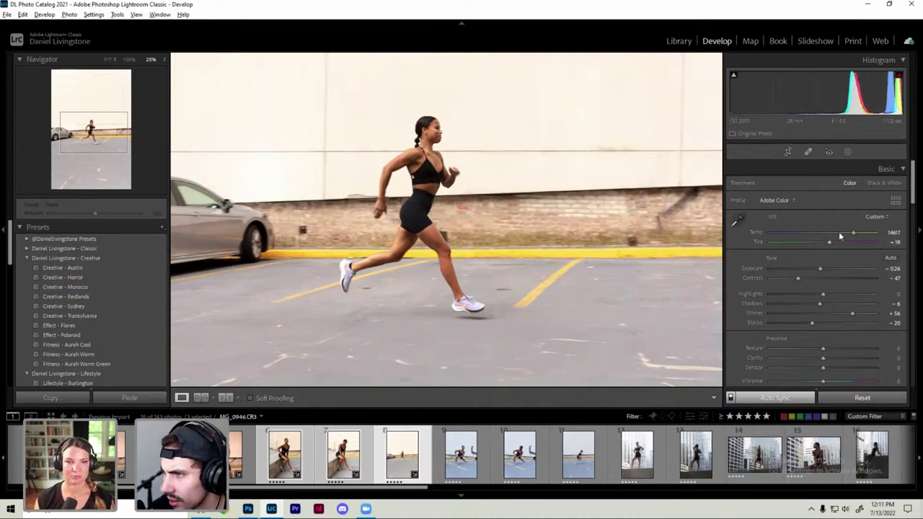
key("Return")
left_click(465, 201)
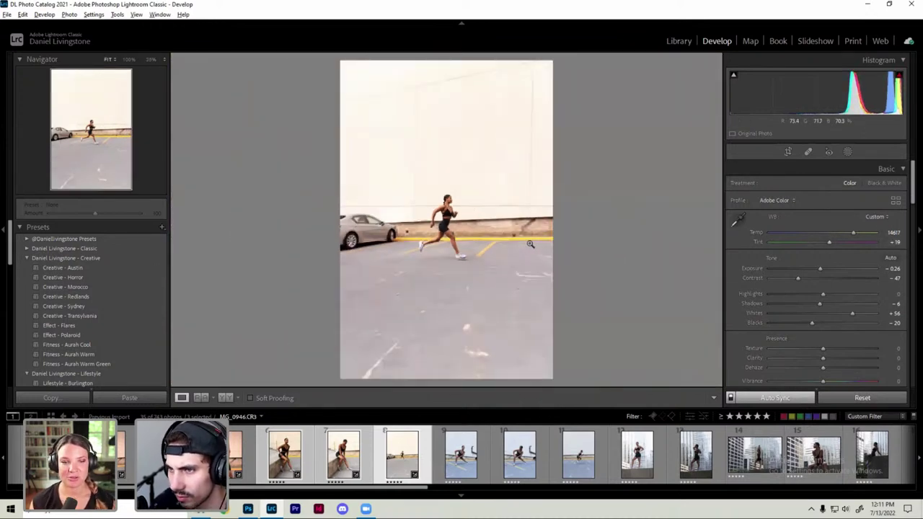
left_click(471, 234)
left_click_drag(476, 230, 486, 231)
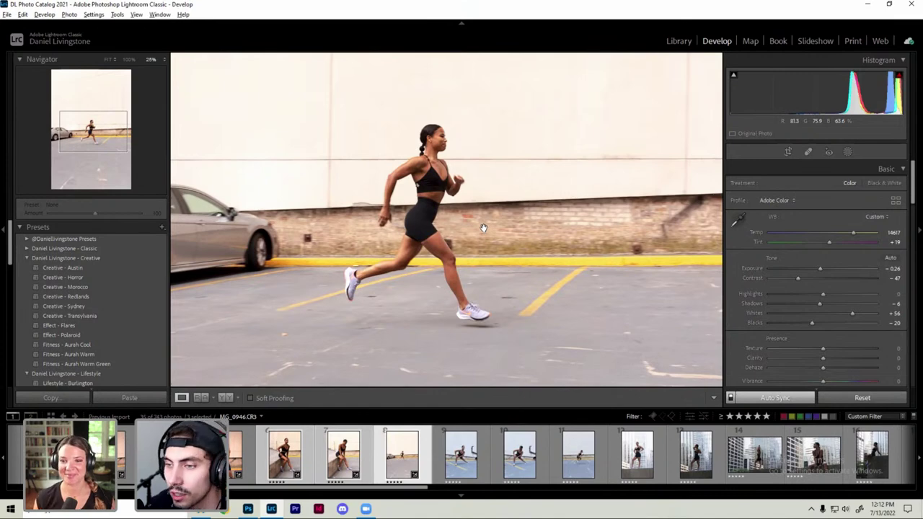
left_click(488, 207)
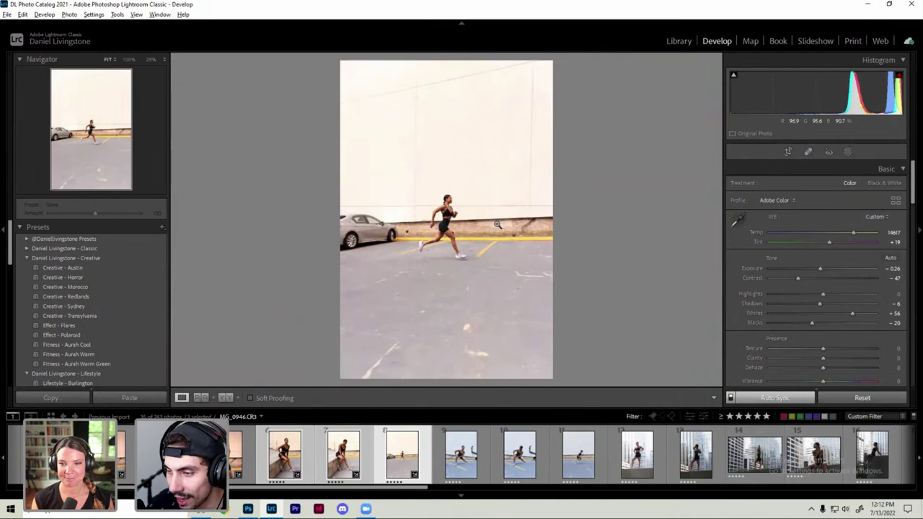
left_click(463, 232)
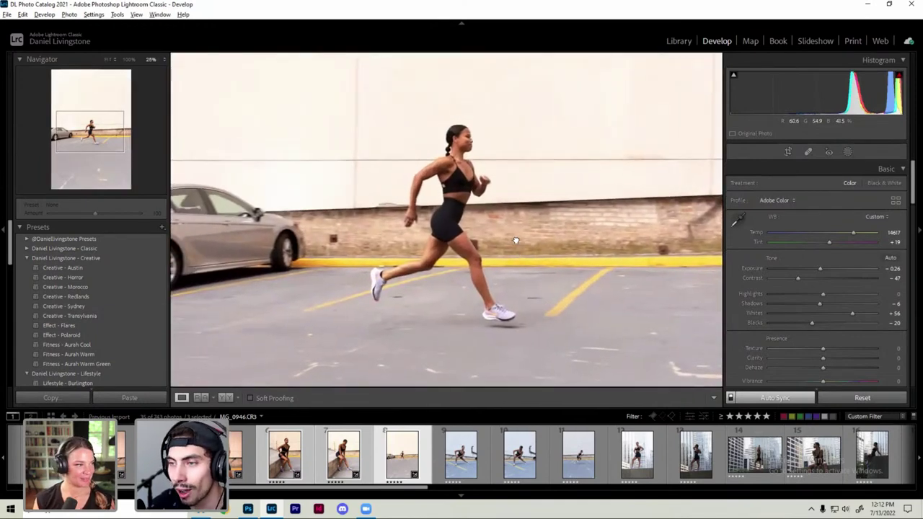
left_click_drag(516, 241, 517, 249)
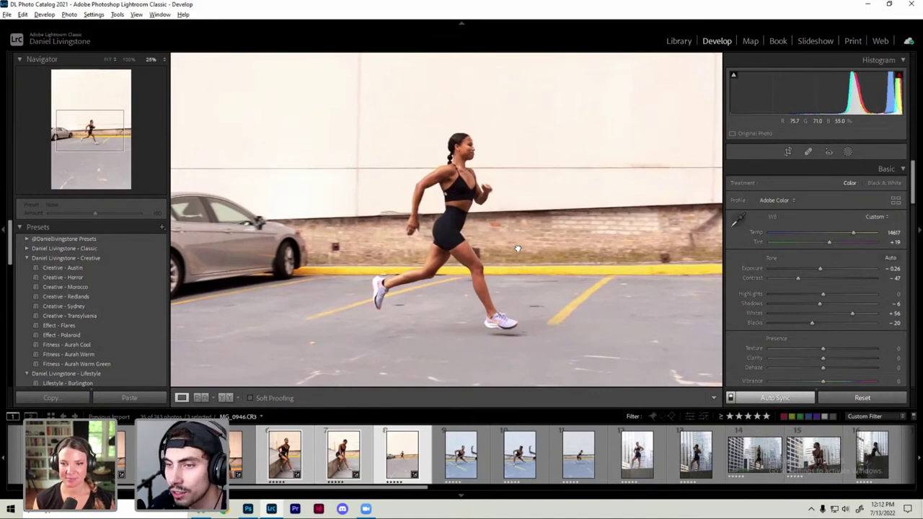
left_click(518, 249)
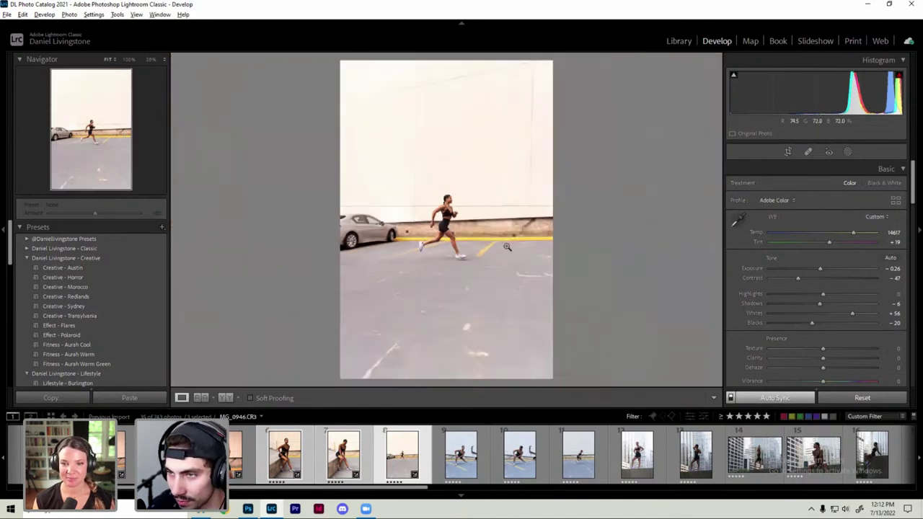
Step: Select only _MG_0946 and send it to Adobe Photoshop through Edit In
left_click(381, 455)
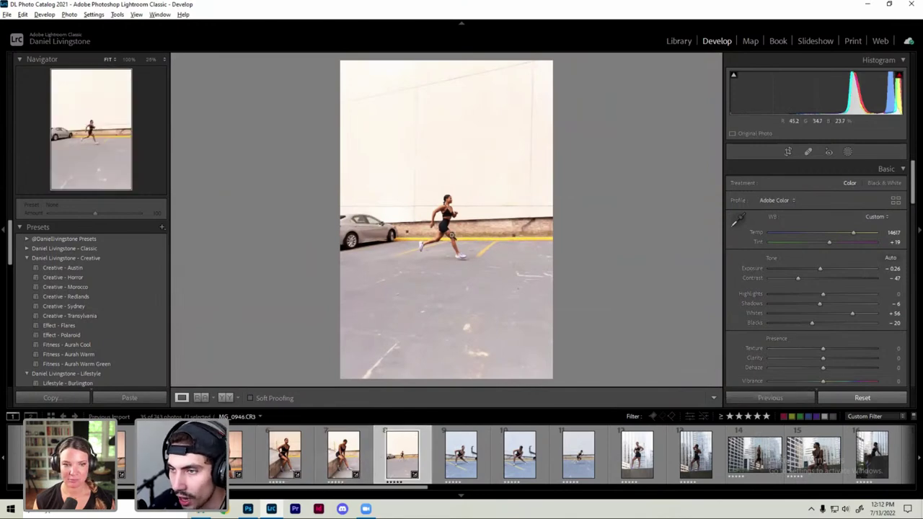
left_click_drag(451, 234, 456, 233)
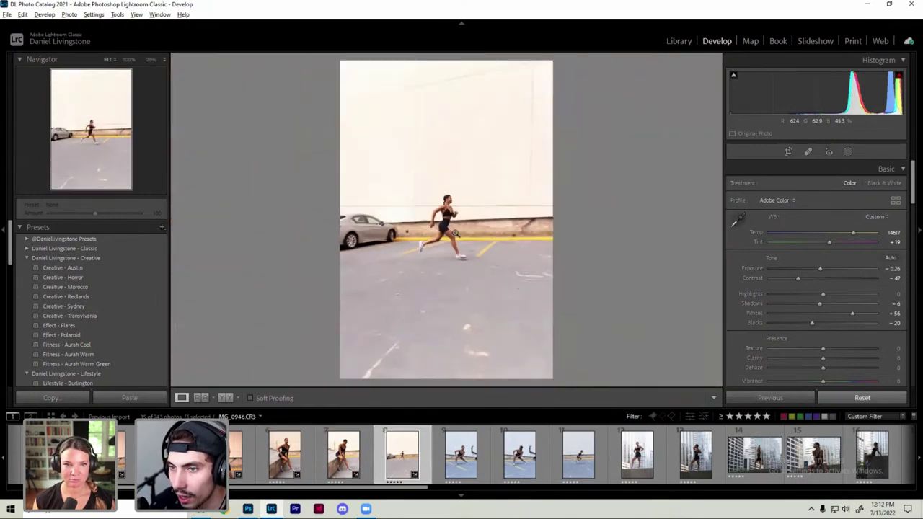
right_click(390, 453)
mouse_move(433, 231)
left_click(559, 225)
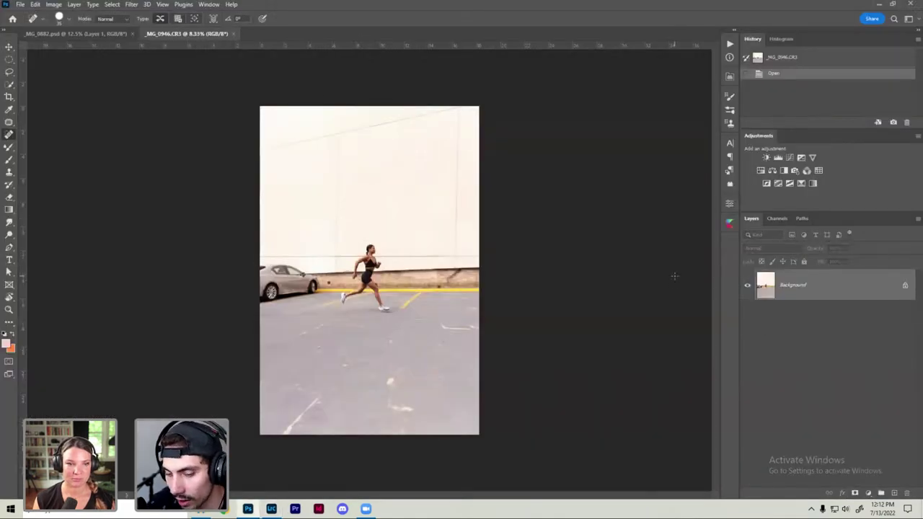
Step: Dismiss the accidental Preferences dialog and duplicate the background as Layer 1
key("i")
key("ctrl+k")
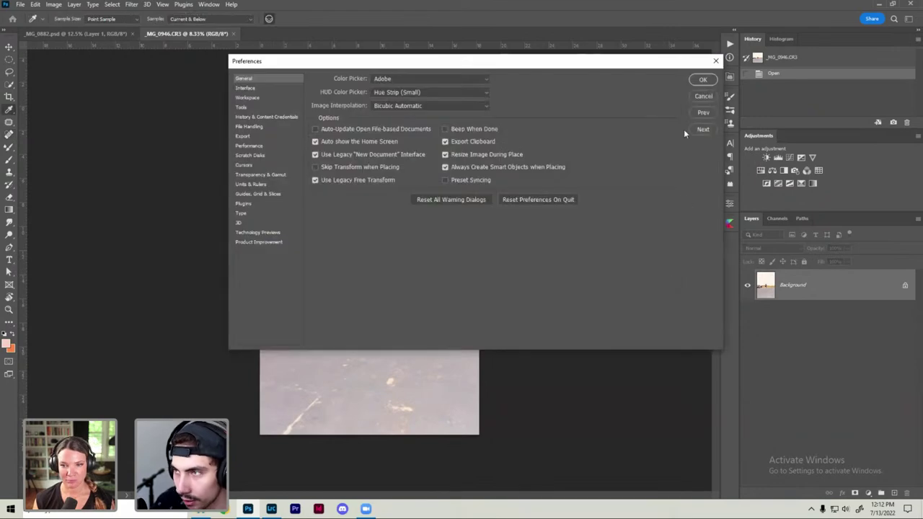
left_click(703, 96)
key("b")
key("ctrl+j")
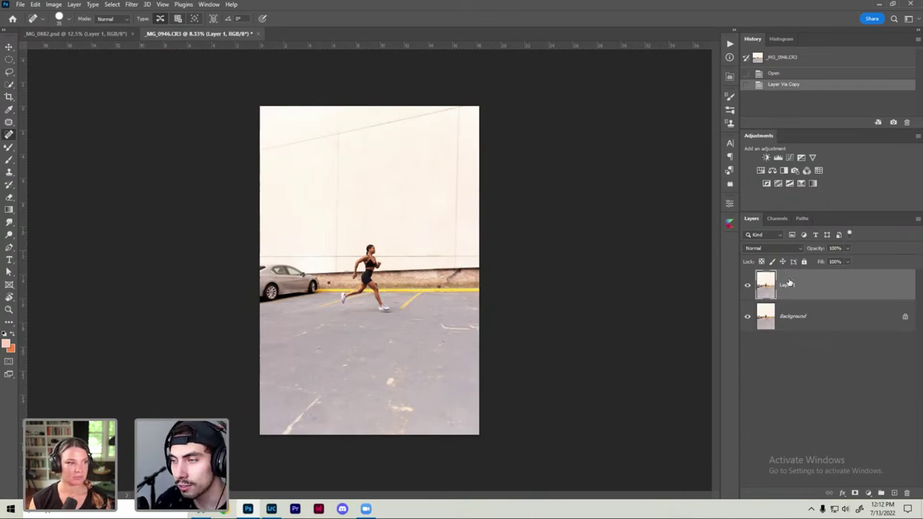
Step: Undo a stray brush stroke and try spot-healing over the runner
key("b")
left_click_drag(364, 268, 422, 290)
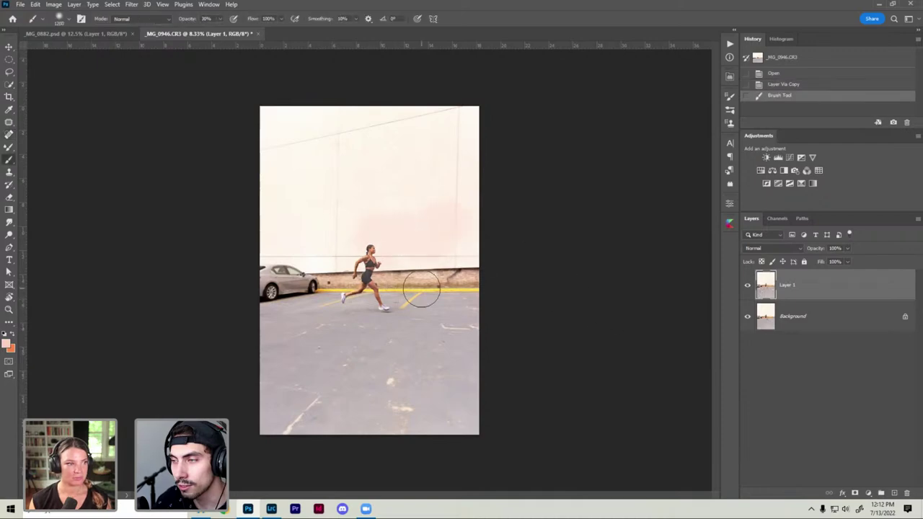
key("ctrl+z")
key("j")
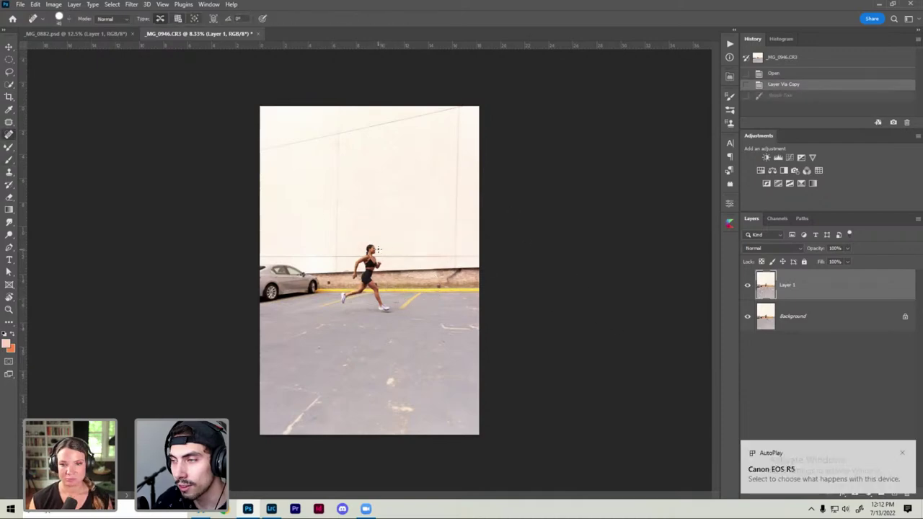
mouse_move(375, 246)
left_mouse_down()
mouse_move(379, 304)
mouse_move(345, 260)
left_mouse_up()
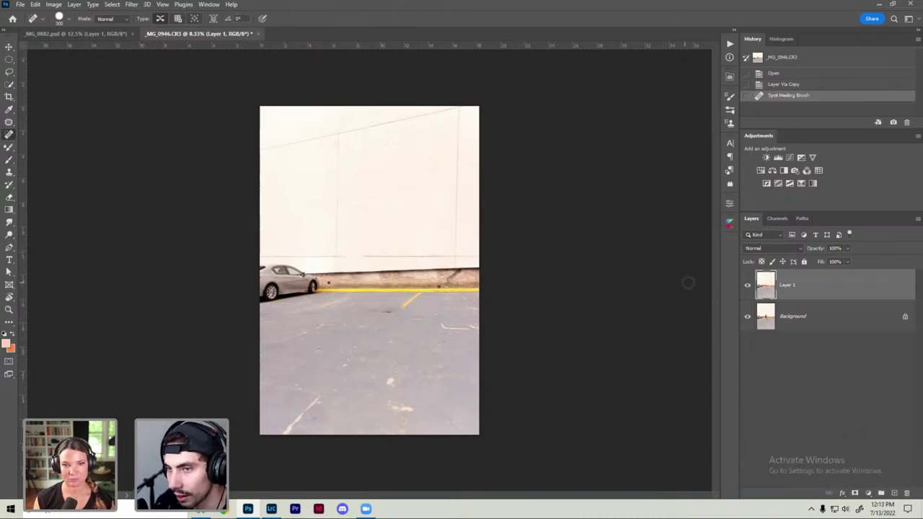
Step: Compare before and after, delete the retouched copy, and duplicate the background afresh
left_click(747, 287)
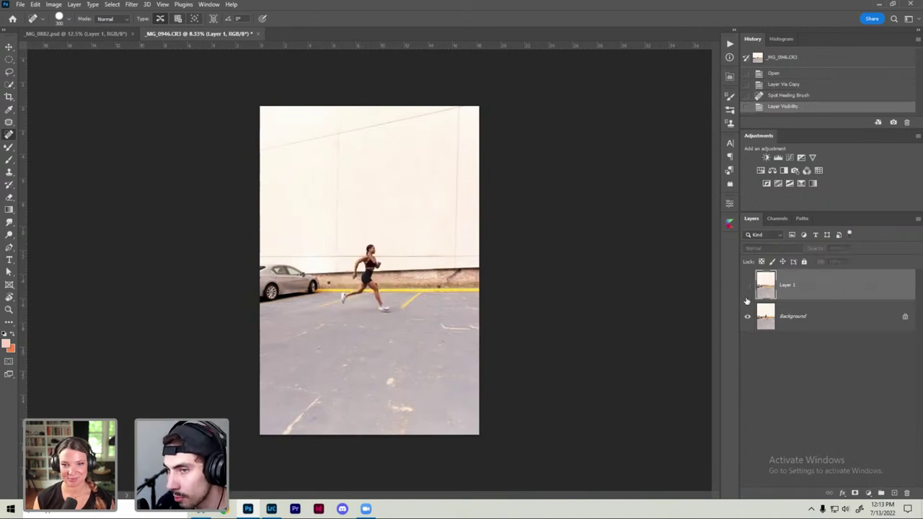
left_click(785, 326)
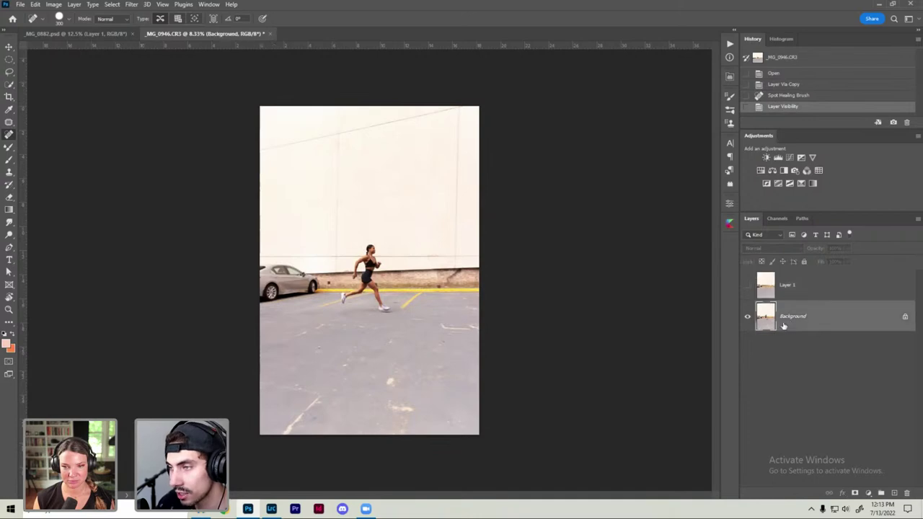
left_click(747, 285)
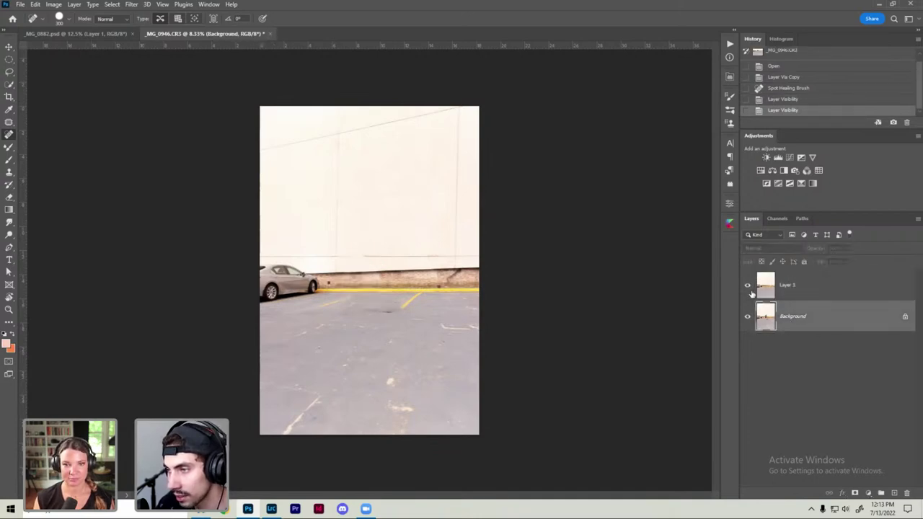
left_click(747, 285)
left_click(788, 286)
key("Delete")
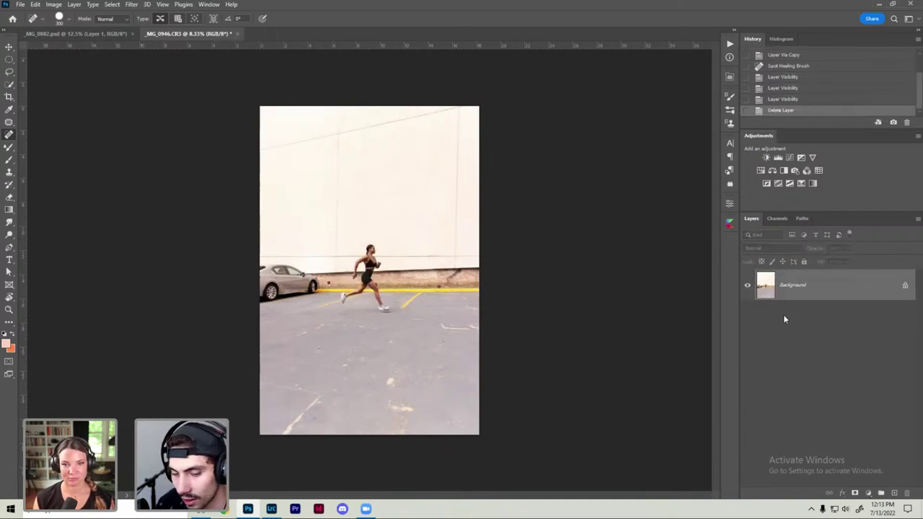
key("ctrl+j")
Step: Bring the lower-right asphalt into view and heal its first two spots
scroll(433, 276, "up", 3)
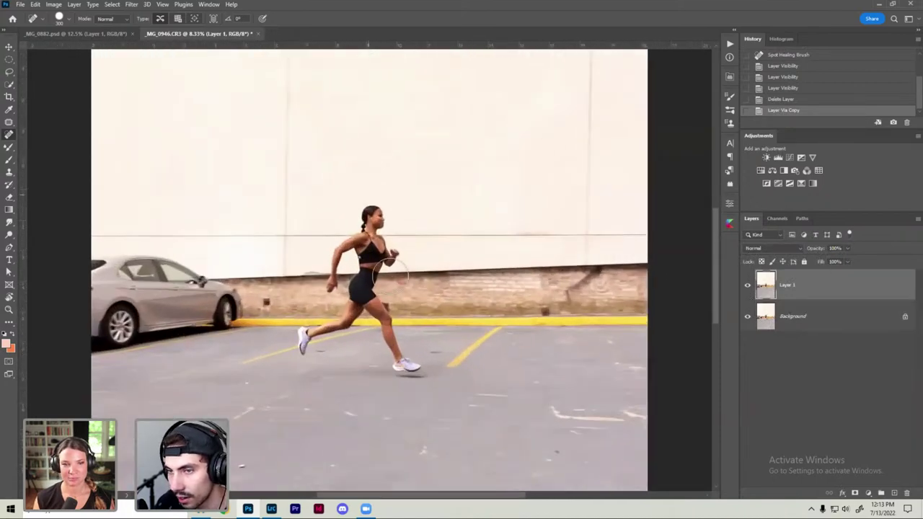
left_click(750, 286)
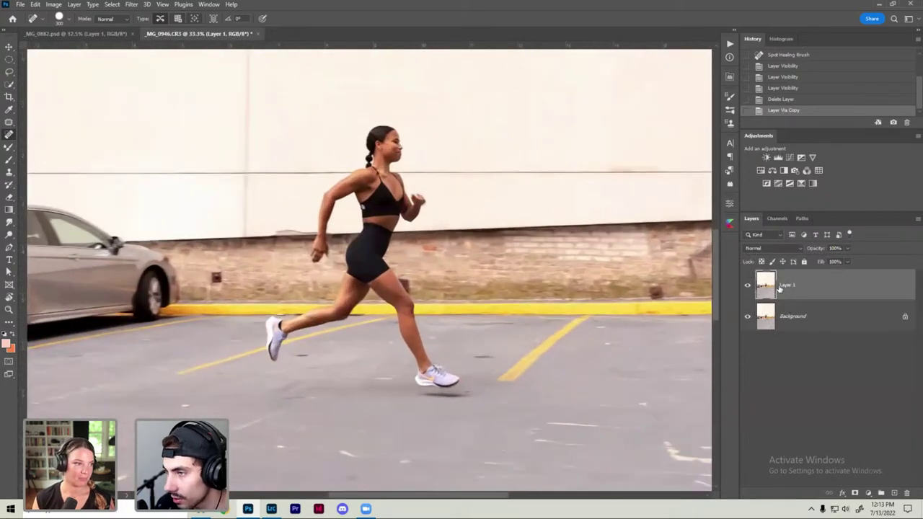
left_click_drag(584, 244, 383, 137)
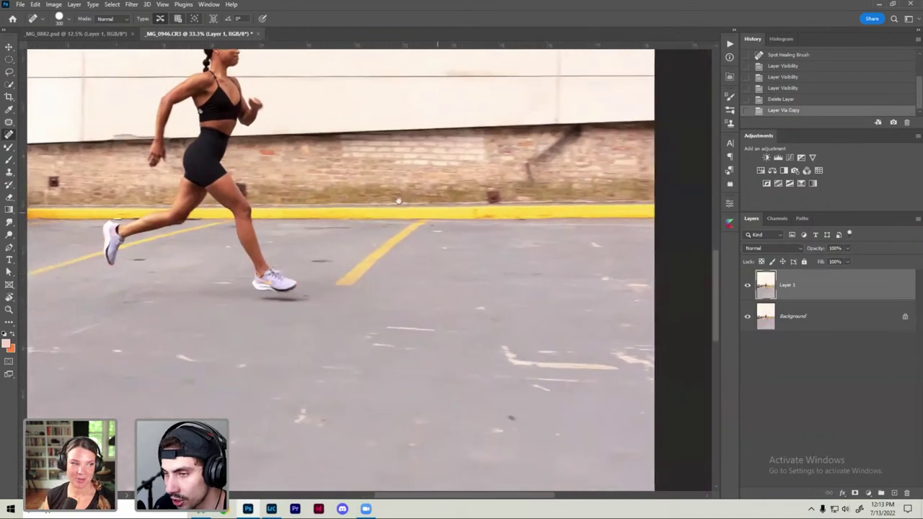
scroll(447, 290, "down", 4)
scroll(420, 315, "down", 1)
left_click_drag(441, 322, 472, 312)
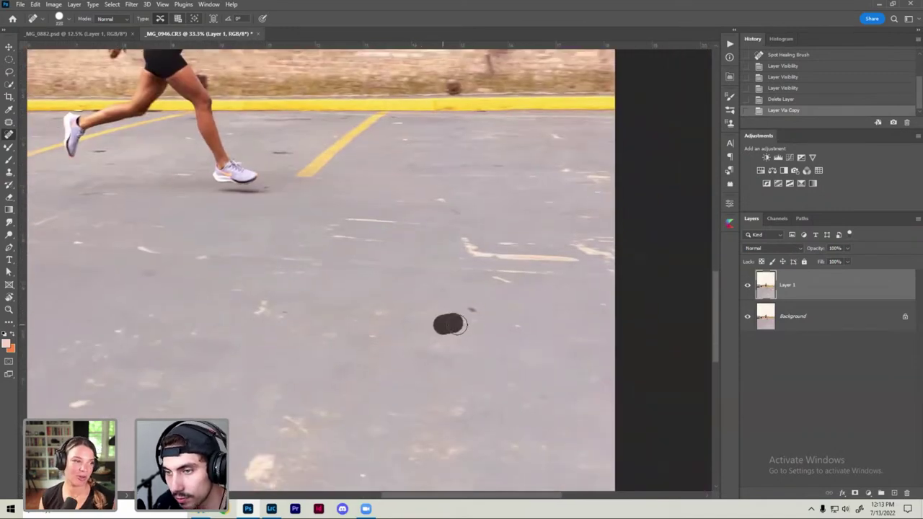
left_click(522, 327)
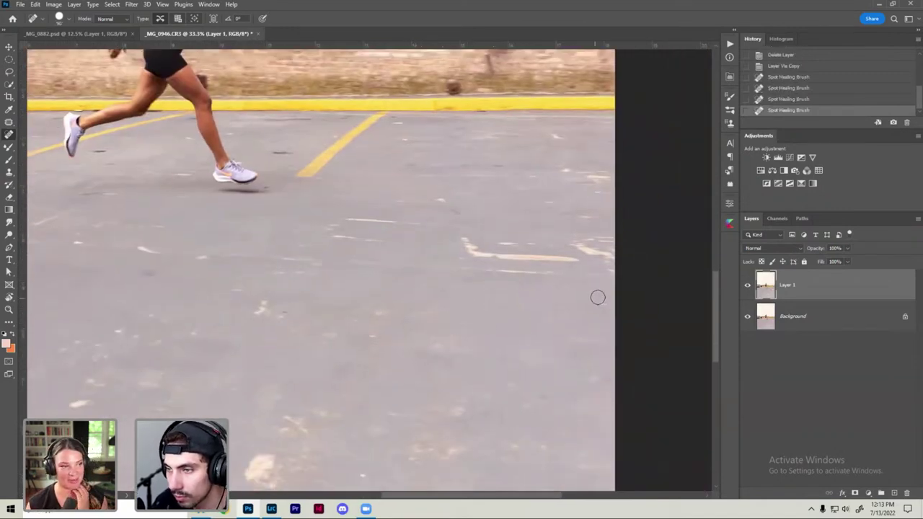
left_click(600, 300)
Step: Heal several more small spots and marks across the lower asphalt
scroll(530, 320, "left", 2)
left_click(519, 318)
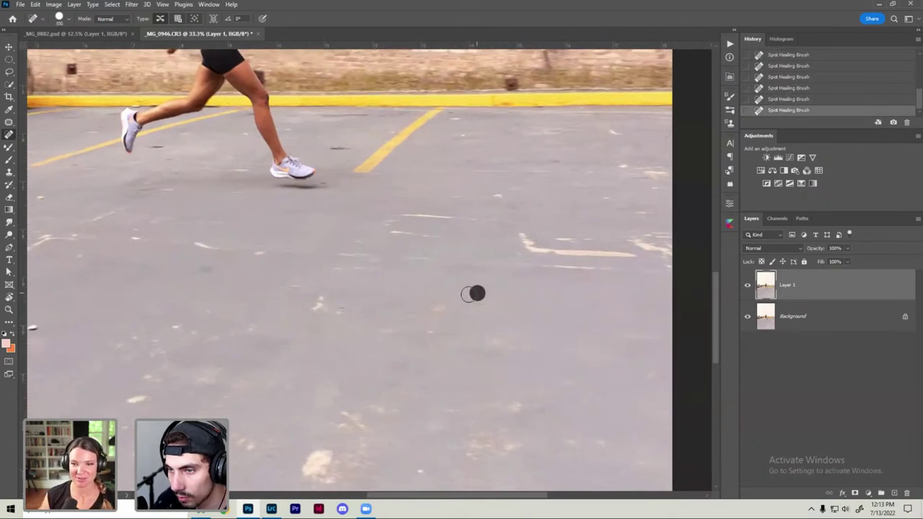
mouse_move(474, 293)
left_mouse_down()
mouse_move(455, 295)
mouse_move(466, 312)
left_mouse_up()
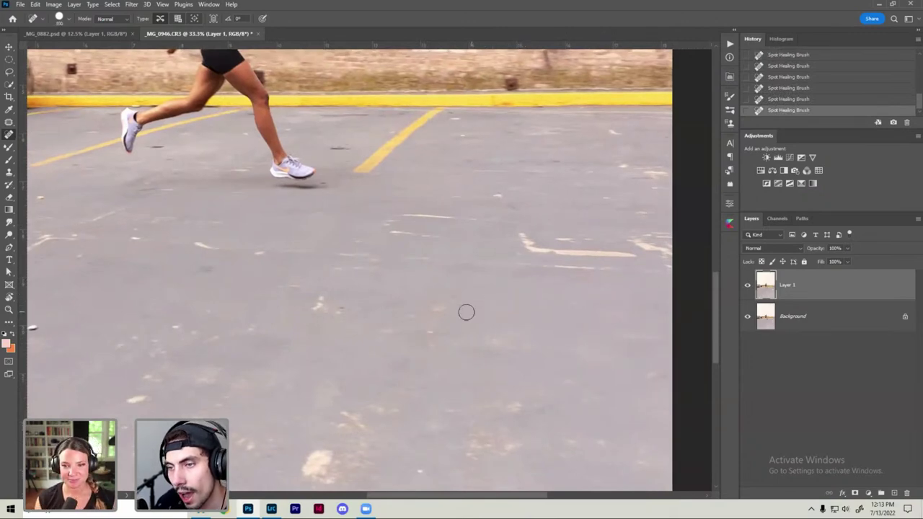
left_click(411, 308)
left_click(425, 330)
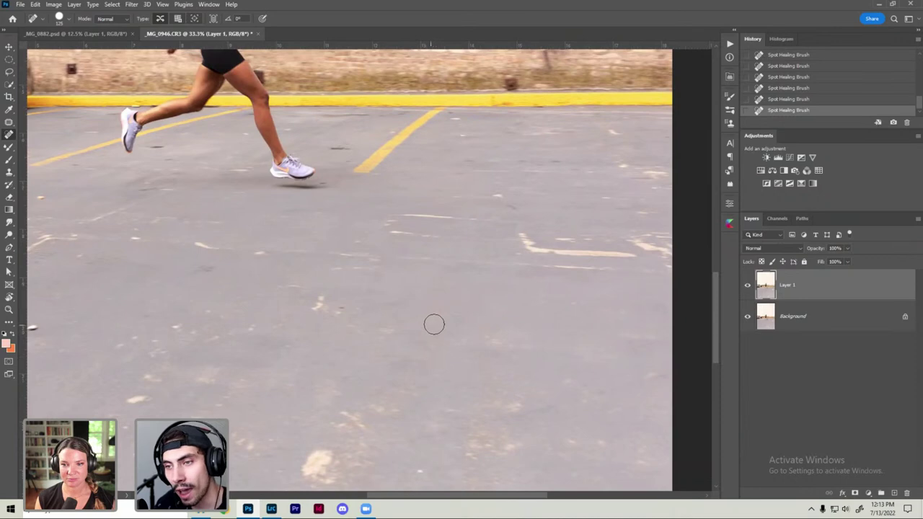
left_click(435, 353)
left_click_drag(470, 344, 501, 339)
left_click(464, 340)
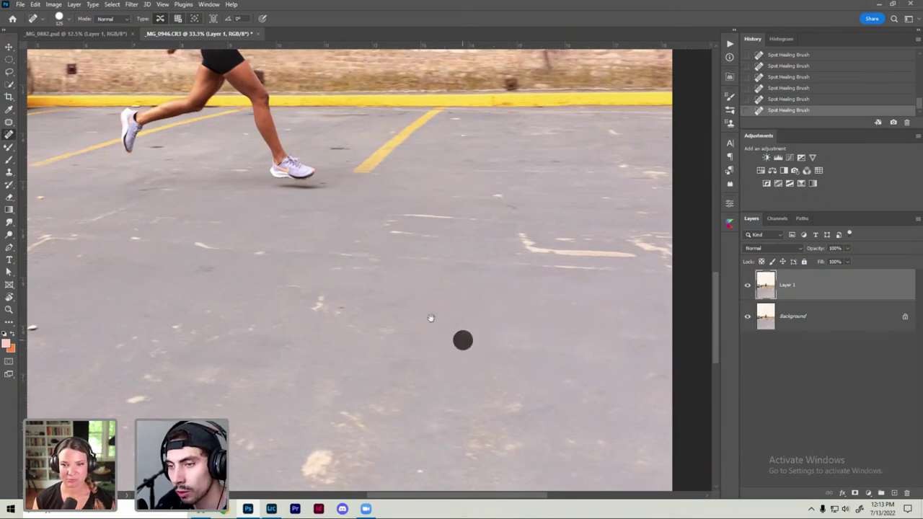
mouse_move(428, 320)
left_mouse_down()
mouse_move(501, 319)
mouse_move(515, 286)
left_mouse_up()
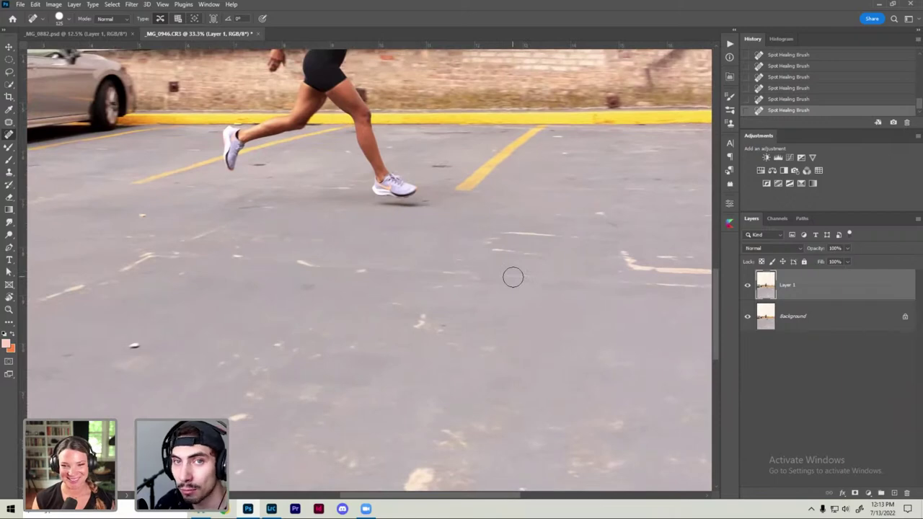
Step: Heal dark dots and a streak on the lower-left and middle asphalt
scroll(513, 282, "down", 3)
scroll(417, 238, "up", 1)
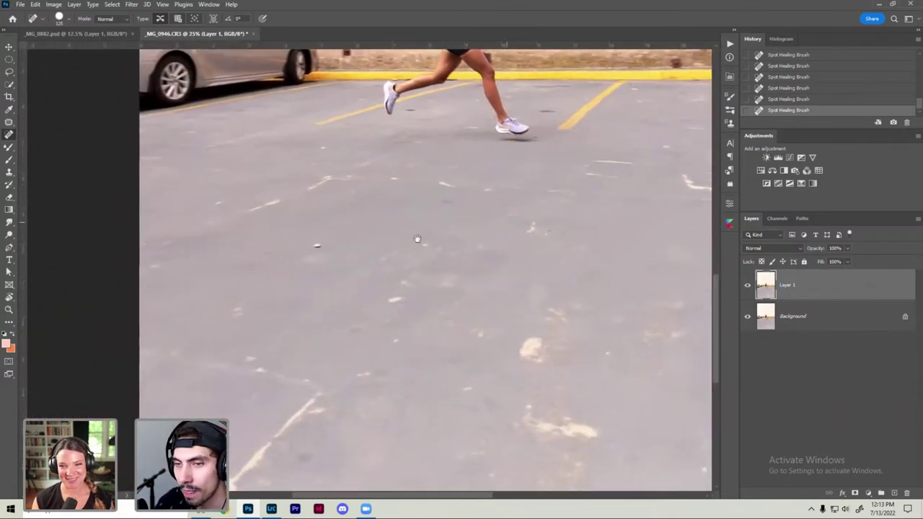
left_click(305, 260)
left_click(262, 255)
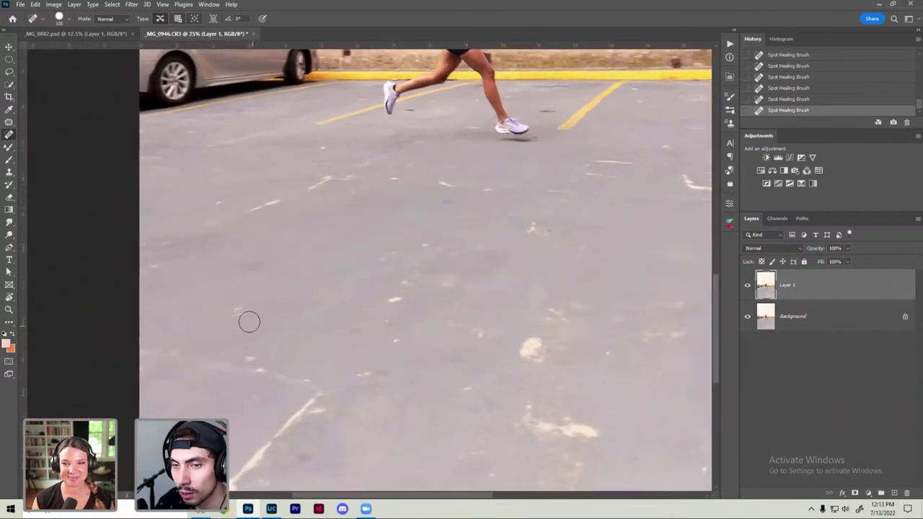
left_click_drag(243, 308, 228, 303)
left_click(383, 298)
left_click_drag(401, 286, 412, 285)
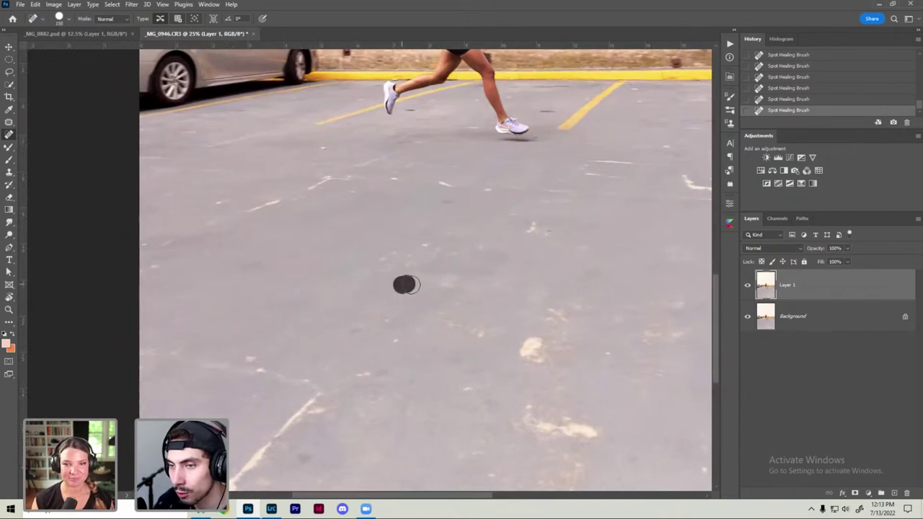
left_click(380, 266)
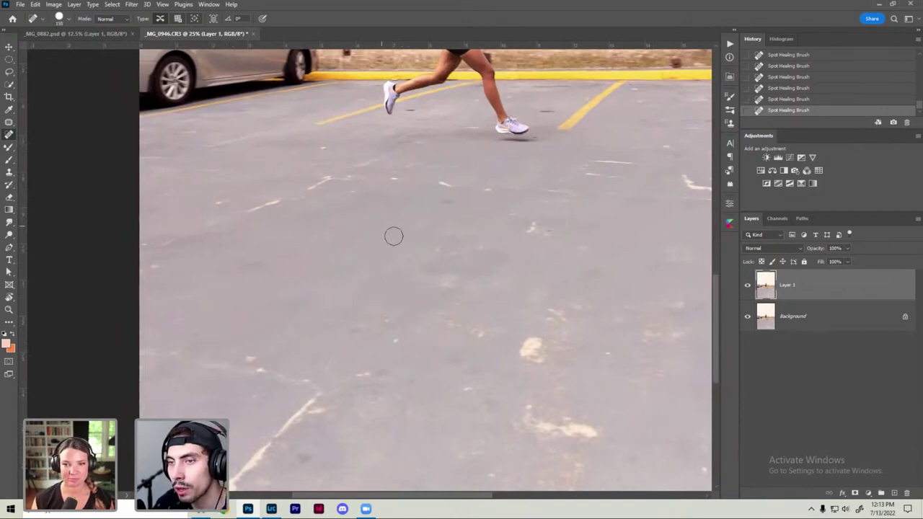
left_click_drag(393, 236, 274, 202)
Step: Heal a cluster of spots and a short streak near the asphalt's centre
left_click_drag(354, 301, 393, 272)
left_click(365, 266)
left_click(321, 241)
left_click(353, 242)
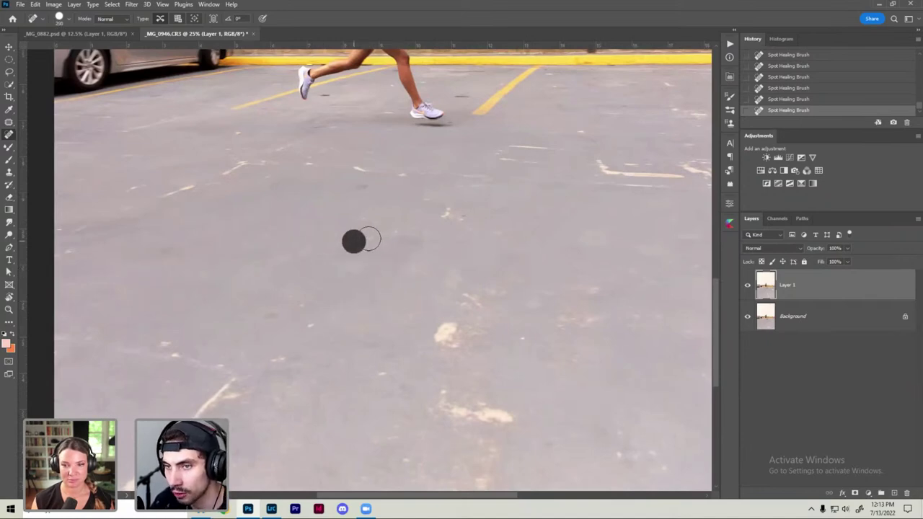
left_click(379, 235)
left_click(368, 221)
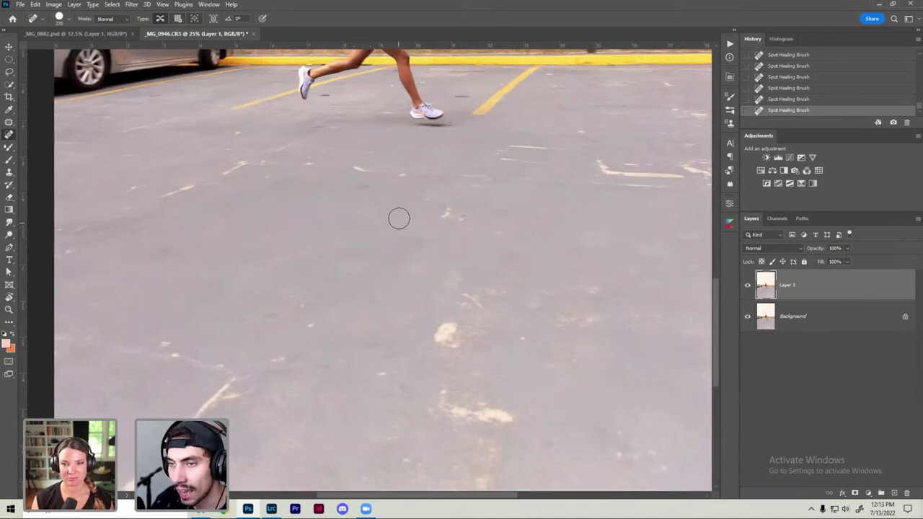
left_click_drag(393, 200, 429, 198)
left_click(421, 223)
left_click(460, 220)
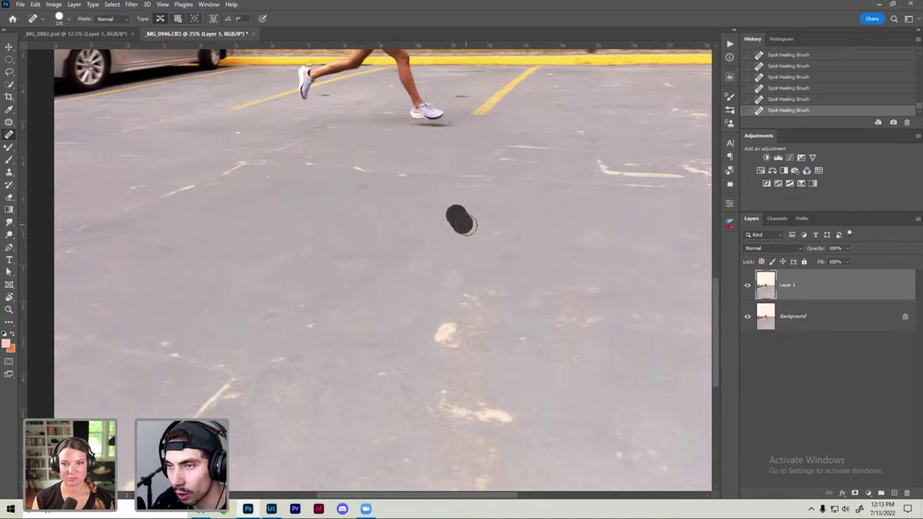
left_click(487, 232)
Step: Heal marks and two pale patches on the asphalt below the runner
scroll(447, 238, "right", 2)
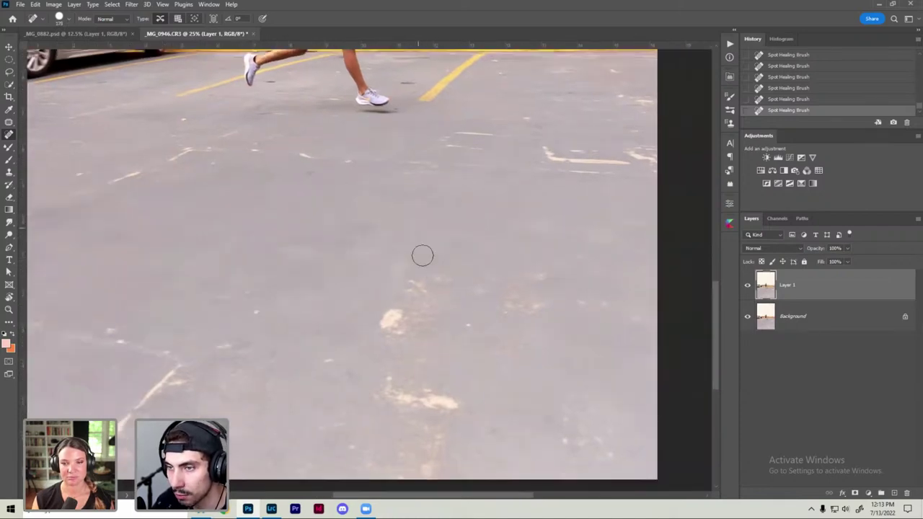
left_click_drag(461, 267, 426, 278)
left_click(412, 282)
left_click(420, 305)
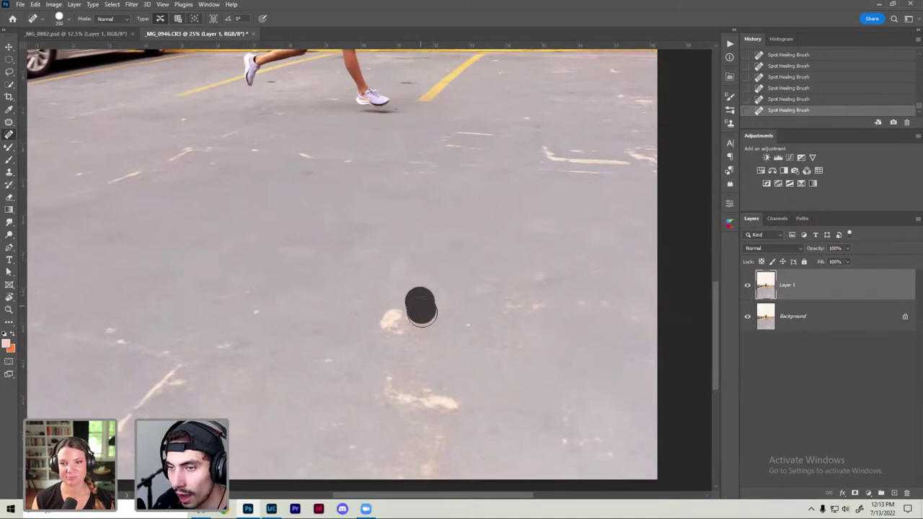
left_click(395, 320)
left_click(465, 325)
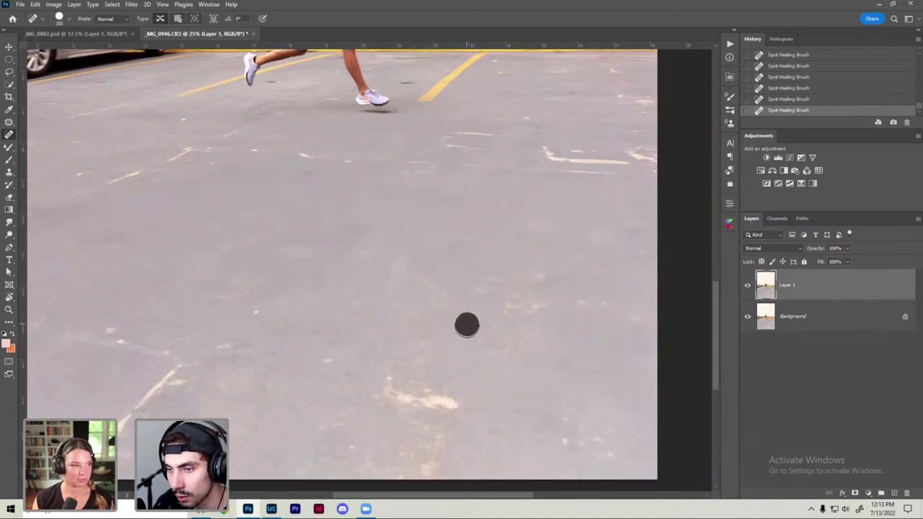
Step: Heal the remaining spots on the right-hand asphalt up to the edge
left_click(485, 281)
left_click(531, 278)
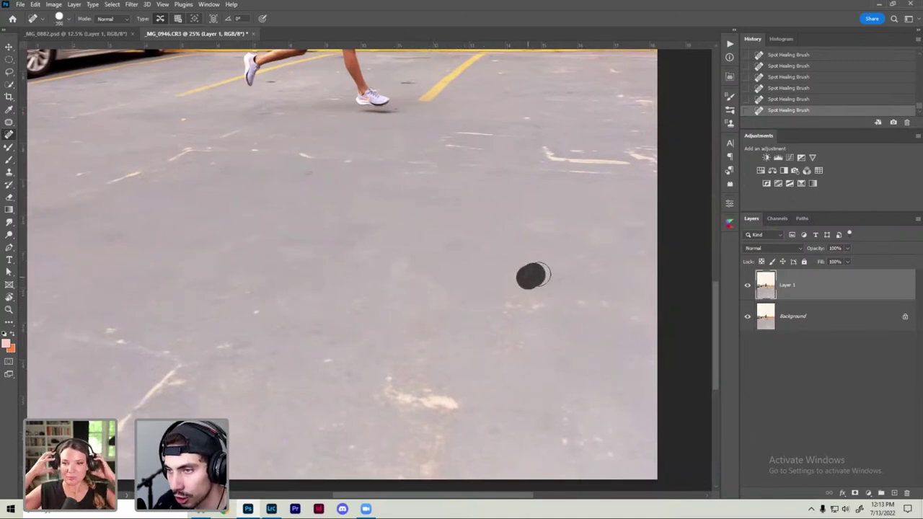
left_click(518, 303)
left_click(555, 303)
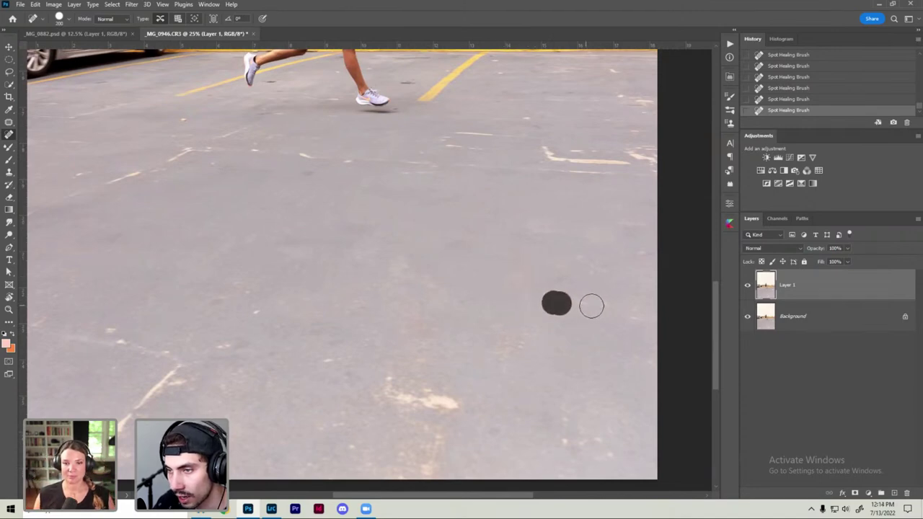
left_click(607, 313)
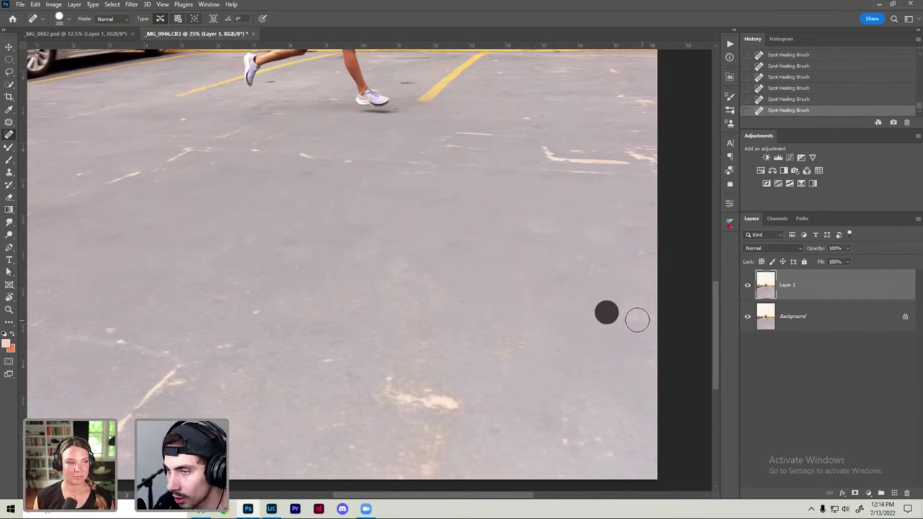
left_click(585, 264)
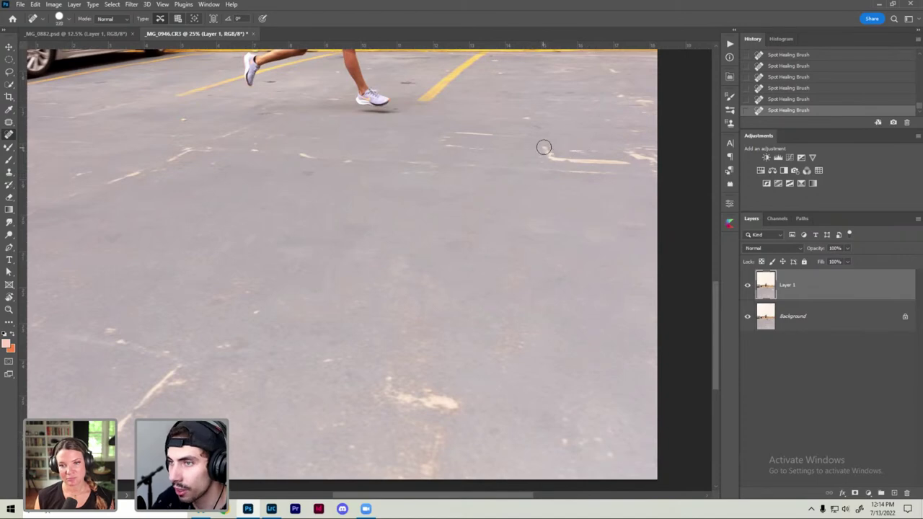
Step: Heal the pale streaks and spots near the right edge of the asphalt
scroll(476, 173, "up", 1)
left_click_drag(484, 165, 579, 167)
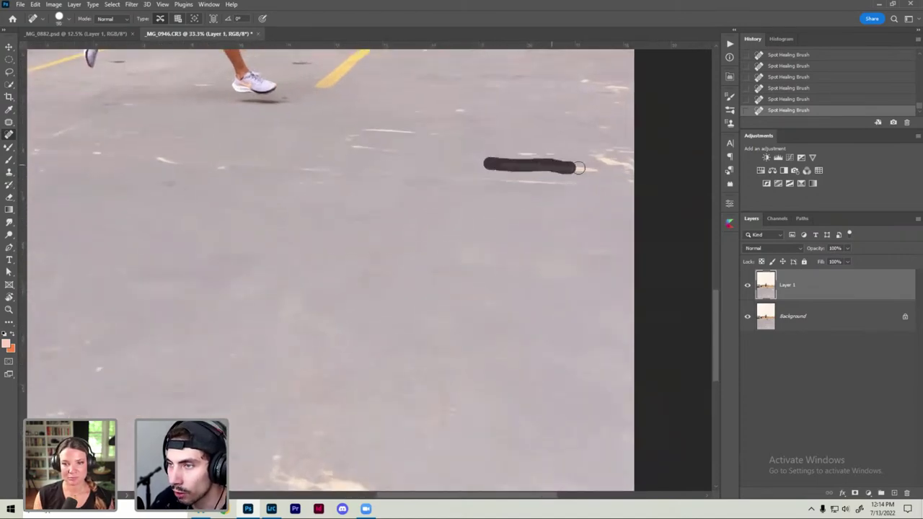
left_click_drag(515, 154, 585, 153)
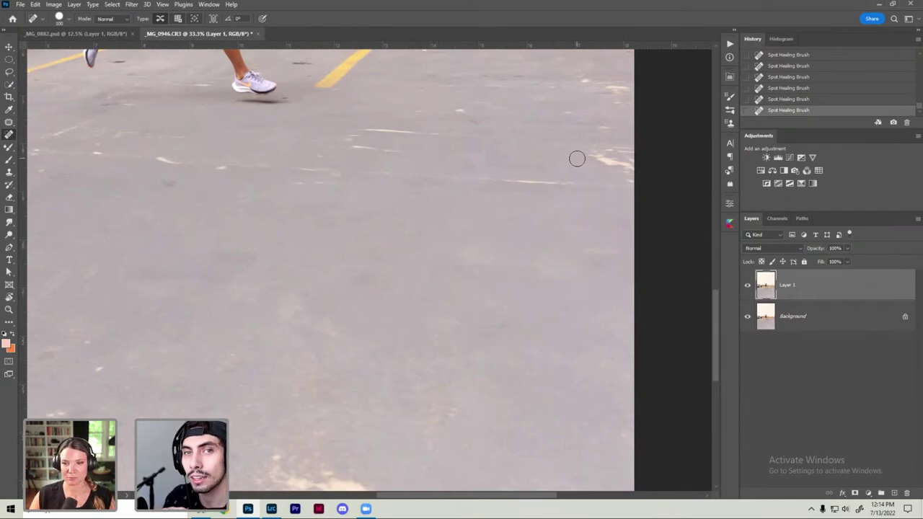
mouse_move(587, 150)
left_mouse_down()
mouse_move(606, 153)
mouse_move(561, 113)
mouse_move(530, 207)
left_mouse_up()
left_click(620, 152)
left_click(608, 129)
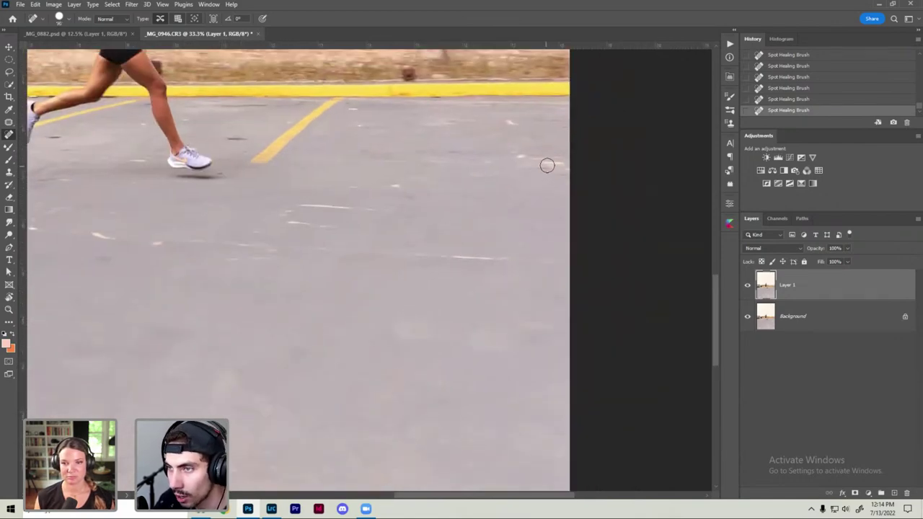
left_click_drag(577, 167, 537, 167)
left_click(525, 161)
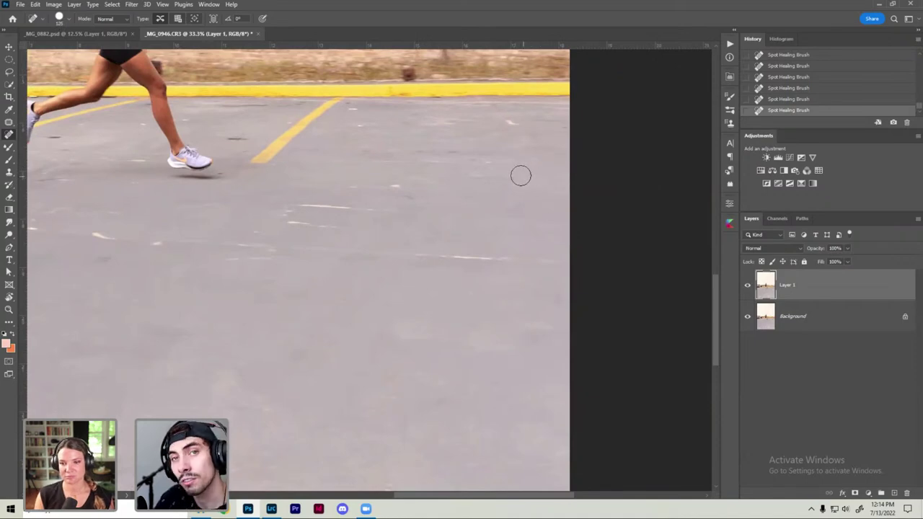
Step: Heal the streaks and spots on the asphalt near the curb and yellow line
left_click_drag(519, 126, 504, 157)
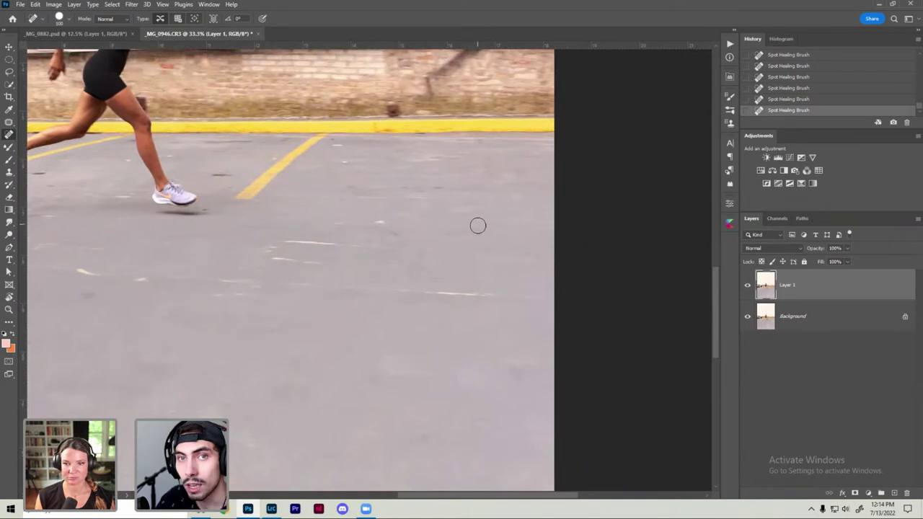
left_click_drag(433, 191, 394, 189)
left_click(352, 194)
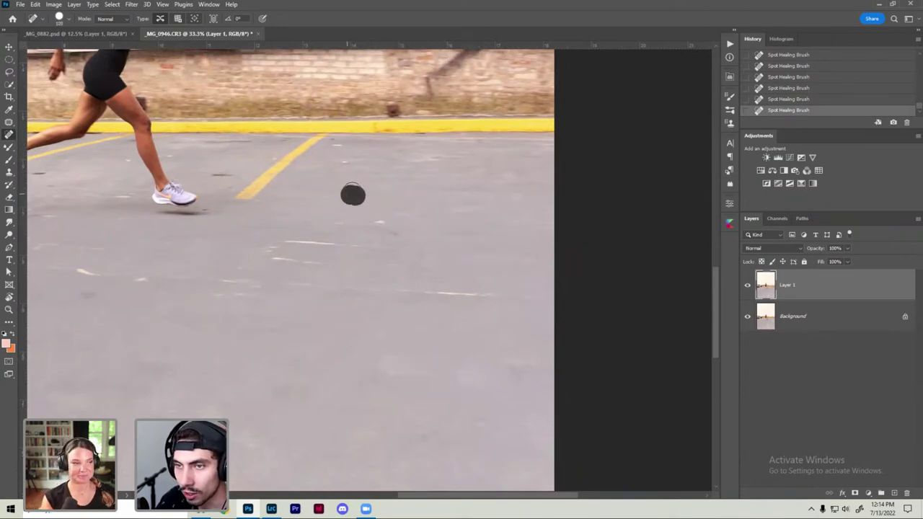
left_click(394, 188)
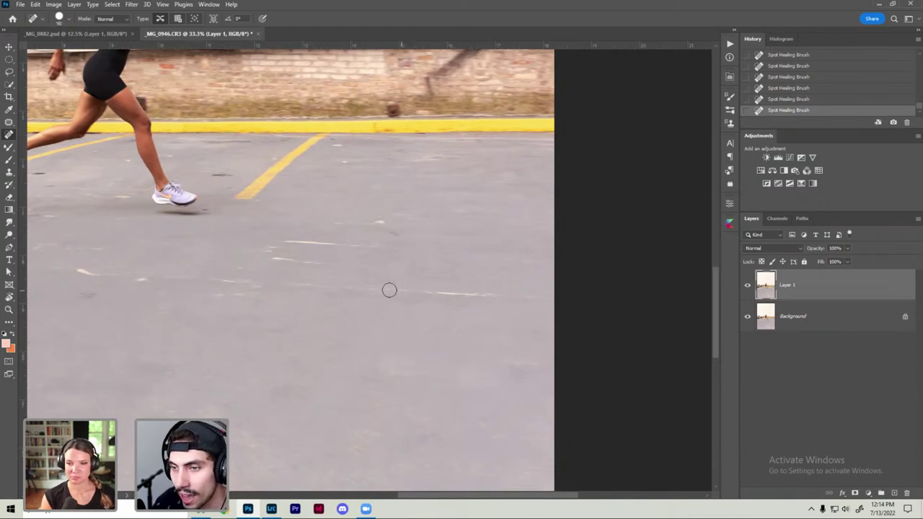
left_click_drag(423, 293, 411, 291)
left_click_drag(470, 295, 541, 297)
Step: Heal the streaks and small spots on the asphalt below the runner
left_click_drag(489, 281, 631, 306)
left_click_drag(419, 308, 467, 310)
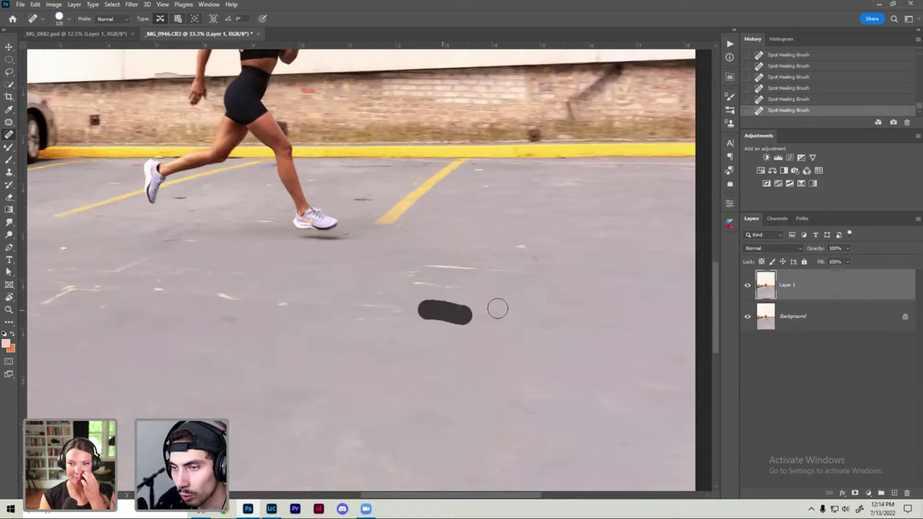
left_click_drag(523, 316, 498, 310)
mouse_move(401, 282)
left_mouse_down()
mouse_move(453, 286)
mouse_move(415, 274)
mouse_move(503, 268)
mouse_move(510, 278)
mouse_move(476, 250)
mouse_move(426, 268)
mouse_move(440, 268)
left_mouse_up()
left_click(501, 266)
left_click(464, 249)
left_click(385, 231)
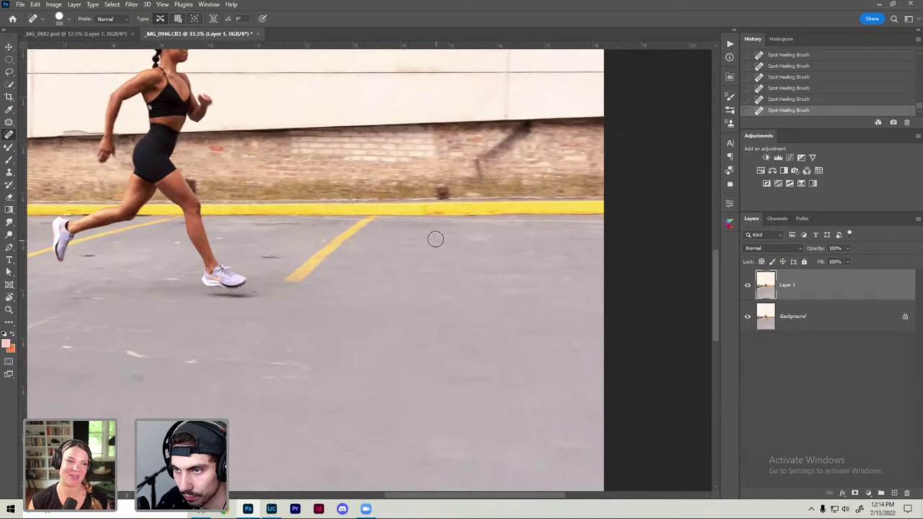
left_click_drag(442, 225, 453, 225)
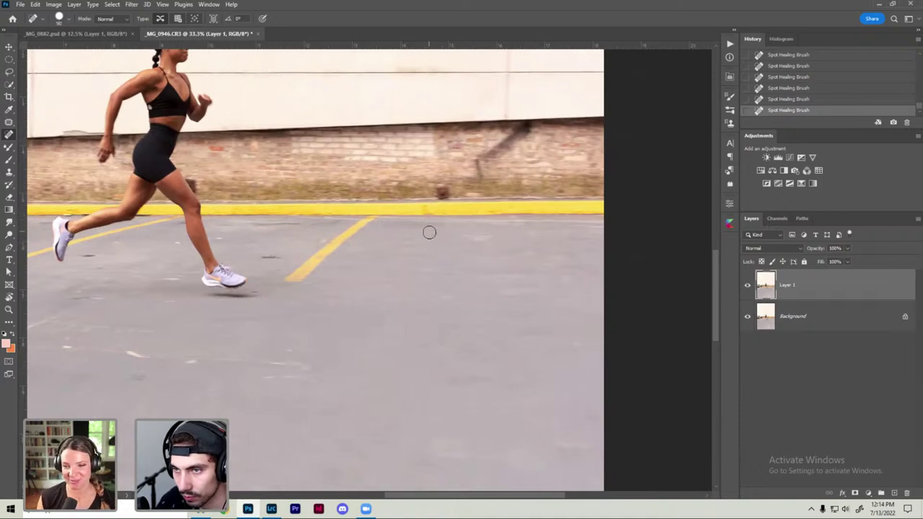
Step: Heal the blemish and dark diagonal stain on the brick wall behind the runner
scroll(429, 232, "up", 3)
left_click(426, 236)
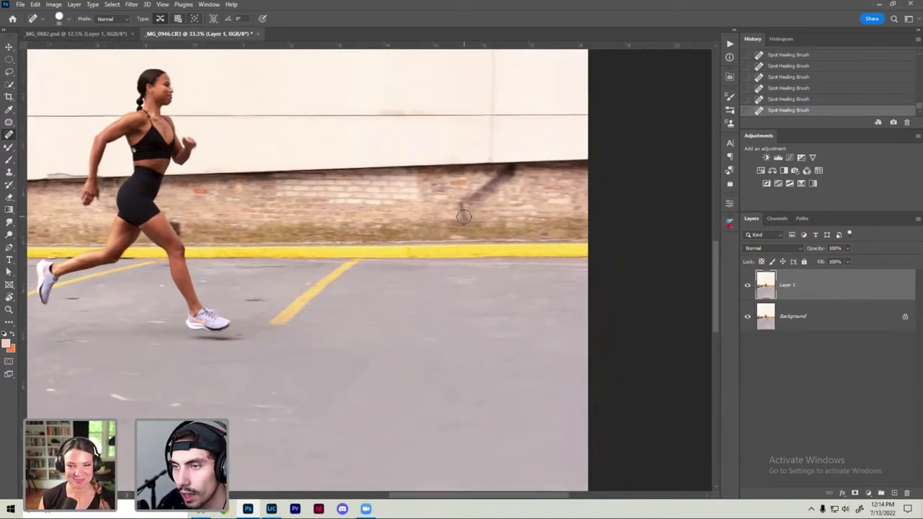
left_click_drag(492, 187, 497, 182)
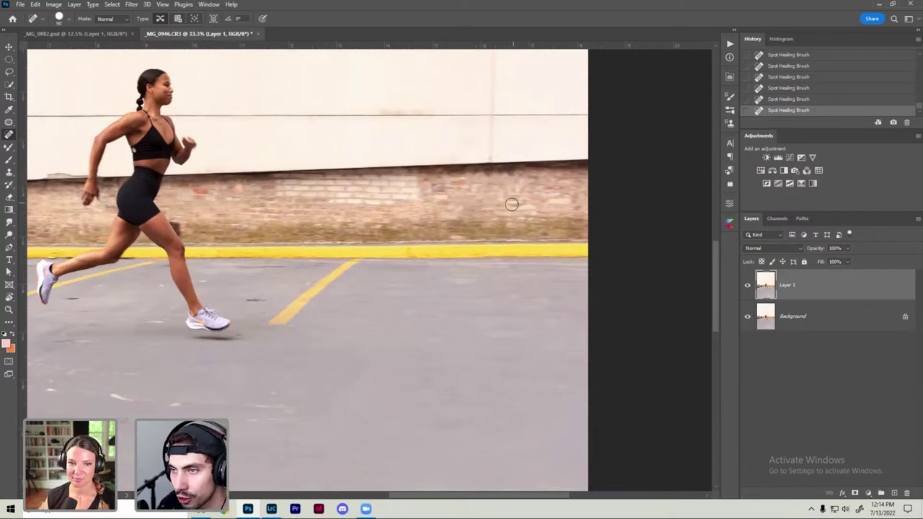
left_click_drag(483, 272, 480, 243)
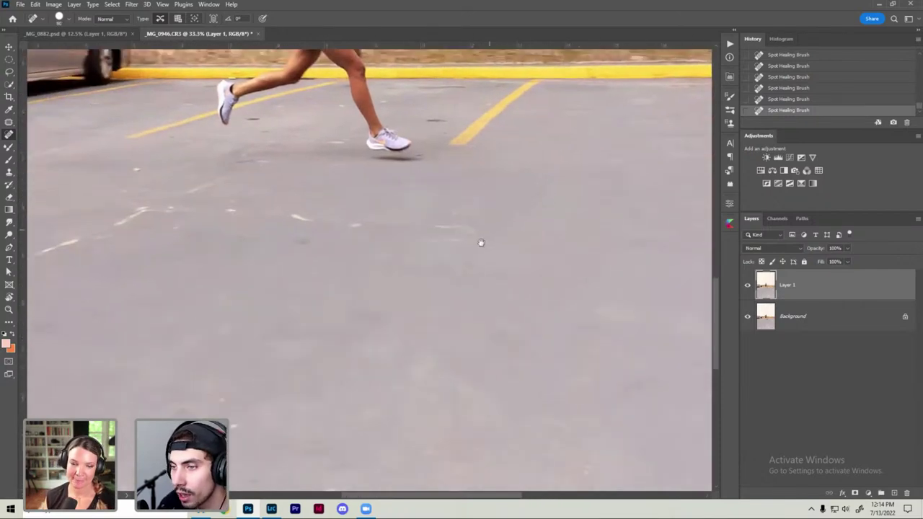
Step: Heal the dark spots, specks and marks on the asphalt below the runner
mouse_move(508, 207)
left_mouse_down()
mouse_move(521, 206)
mouse_move(475, 192)
mouse_move(508, 185)
mouse_move(415, 201)
mouse_move(375, 193)
left_mouse_up()
left_click(510, 200)
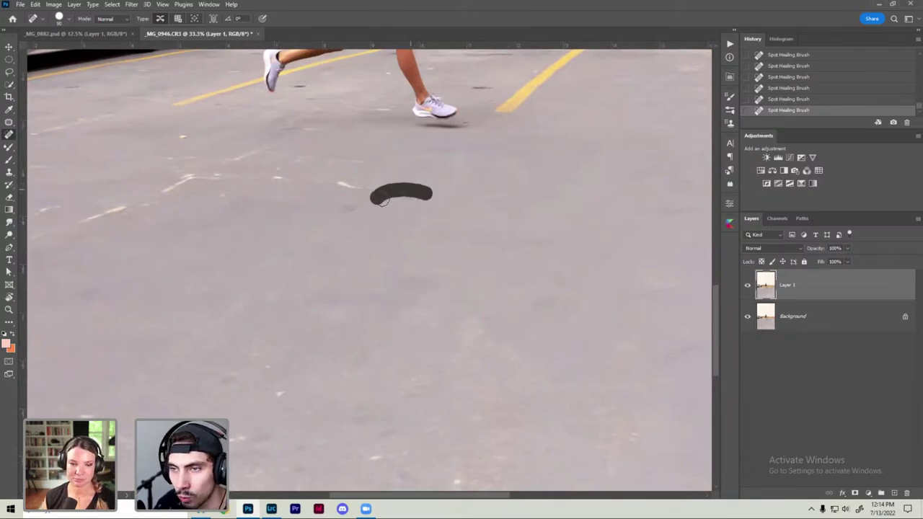
left_click_drag(413, 230, 469, 285)
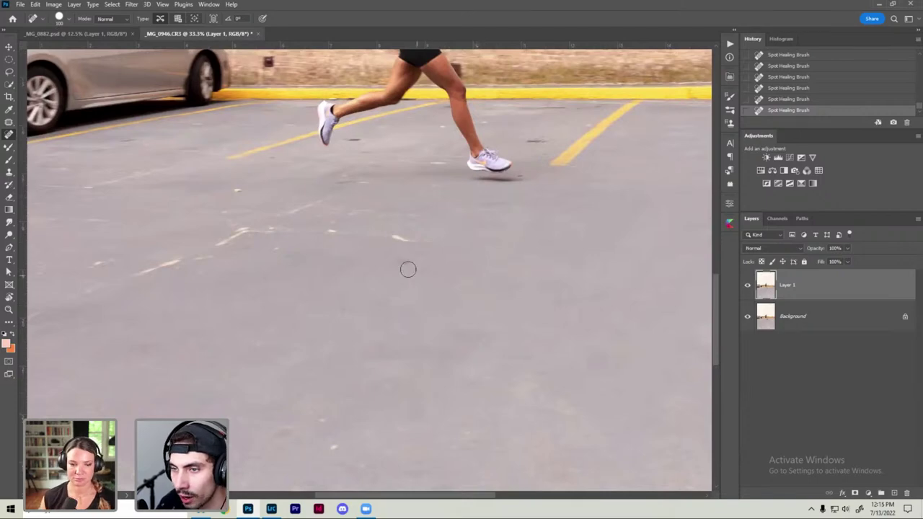
mouse_move(408, 269)
left_mouse_down()
mouse_move(395, 251)
mouse_move(411, 241)
mouse_move(406, 223)
mouse_move(346, 210)
mouse_move(353, 233)
mouse_move(386, 238)
left_mouse_up()
mouse_move(286, 261)
left_mouse_down()
mouse_move(445, 239)
mouse_move(505, 240)
left_mouse_up()
mouse_move(401, 228)
left_mouse_down()
mouse_move(373, 224)
mouse_move(430, 210)
left_mouse_up()
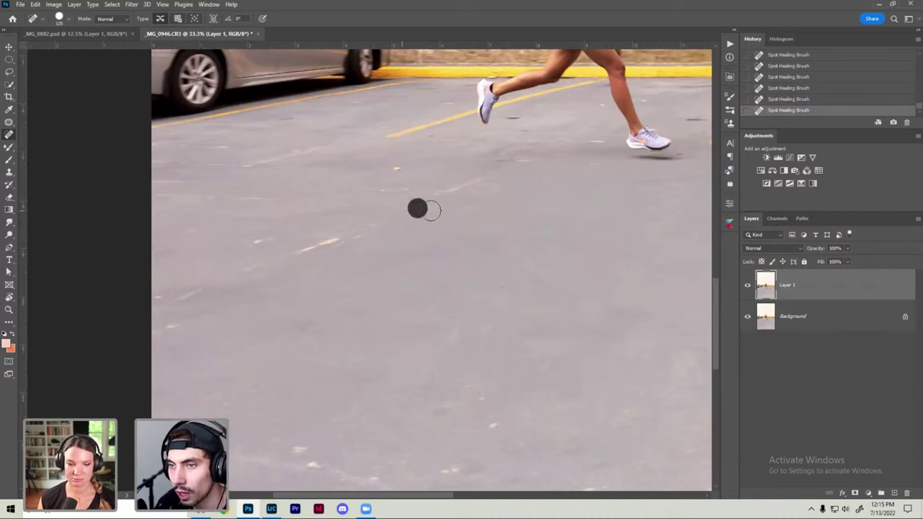
left_click_drag(377, 220, 406, 202)
mouse_move(345, 228)
left_mouse_down()
mouse_move(393, 234)
mouse_move(276, 228)
mouse_move(267, 257)
mouse_move(204, 303)
mouse_move(191, 296)
mouse_move(198, 313)
left_mouse_up()
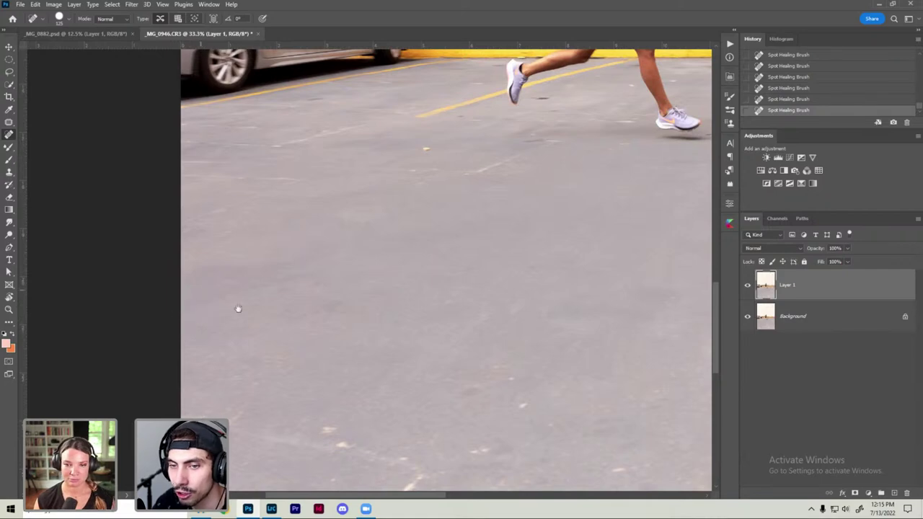
Step: Heal scattered asphalt patches, then zoom out and heal the bright streak along the road
scroll(238, 309, "up", 3)
left_click(214, 324)
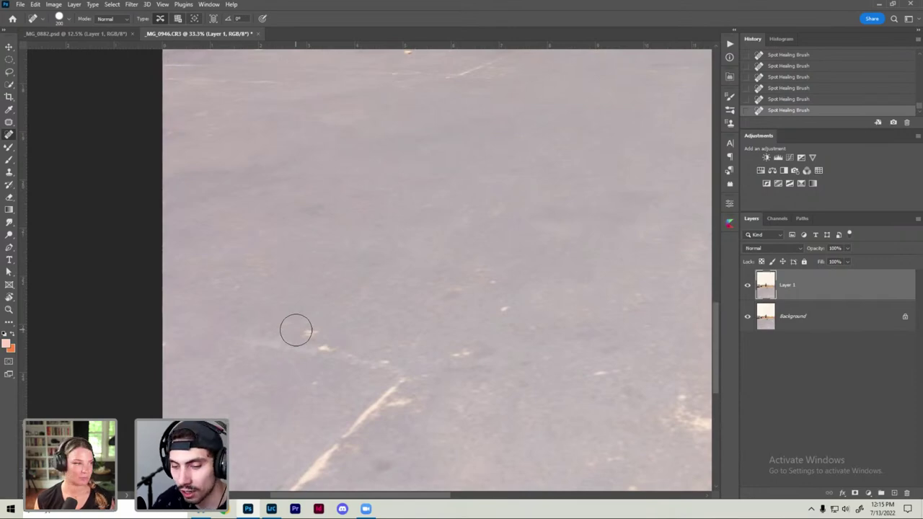
mouse_move(234, 336)
left_mouse_down()
mouse_move(301, 334)
mouse_move(325, 351)
mouse_move(402, 367)
mouse_move(388, 286)
mouse_move(424, 285)
left_mouse_up()
key("ctrl+minus")
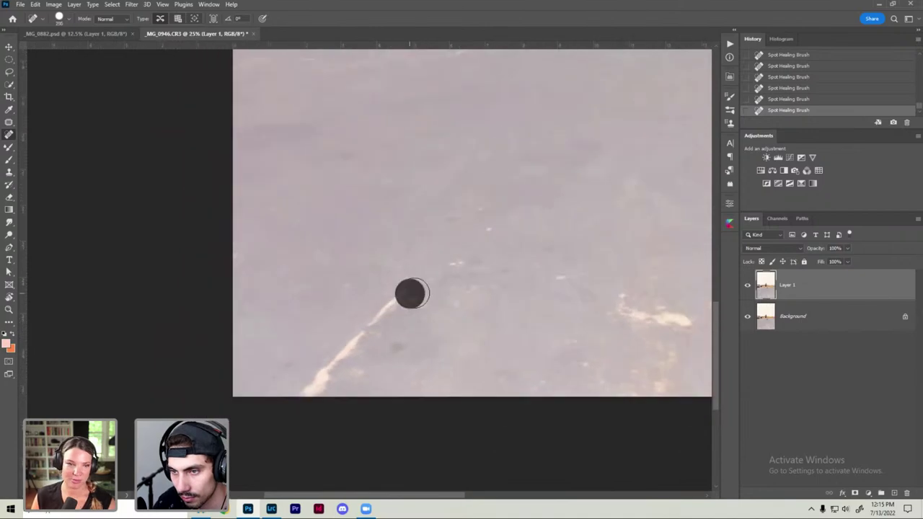
left_click_drag(370, 330, 303, 391)
left_click(355, 372)
left_click(389, 348)
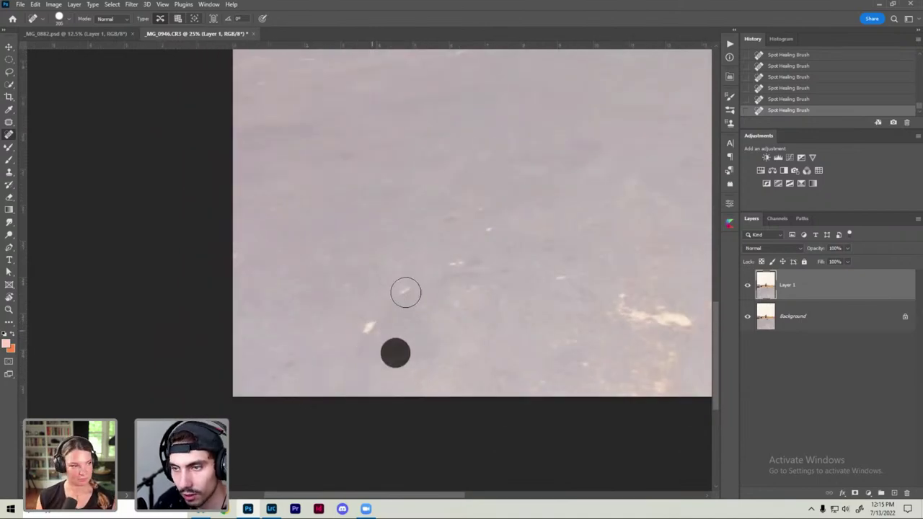
left_click(404, 290)
left_click_drag(456, 268, 472, 262)
Step: With a smaller brush, heal the small specks and elongated marks on the asphalt
key("ctrl+plus")
left_click(428, 254)
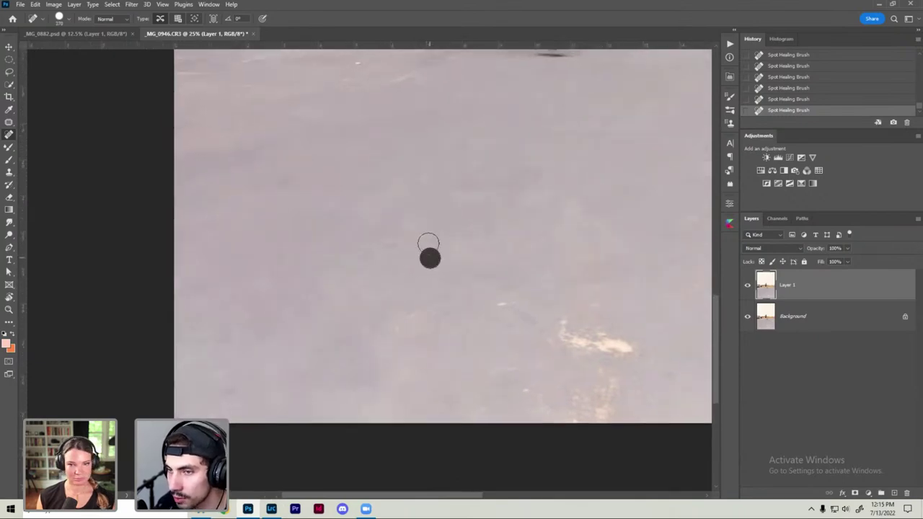
left_click_drag(426, 237, 382, 240)
left_click(381, 237)
scroll(419, 255, "right", 3)
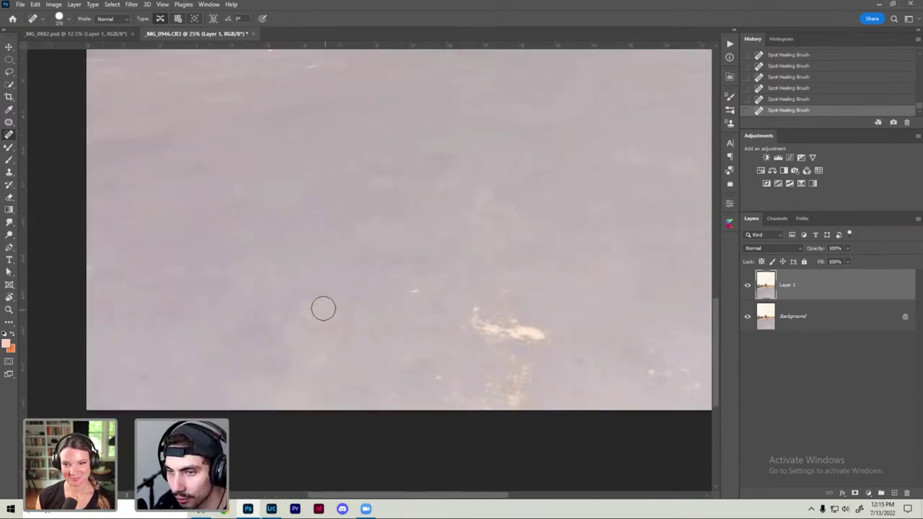
left_click(312, 312)
left_click(354, 296)
left_click_drag(406, 295, 440, 291)
mouse_move(495, 305)
left_mouse_down()
mouse_move(435, 299)
mouse_move(425, 315)
left_mouse_up()
left_click(409, 303)
Step: Heal the streaks and specks near the photo's bottom edge and bottom right
left_click_drag(457, 345, 457, 378)
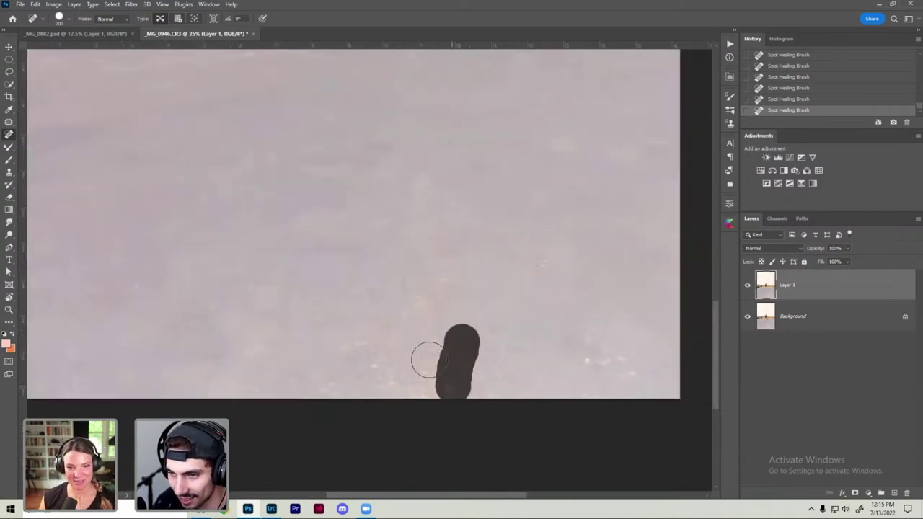
left_click(426, 366)
left_click(370, 368)
left_click_drag(365, 340, 336, 347)
left_click(422, 309)
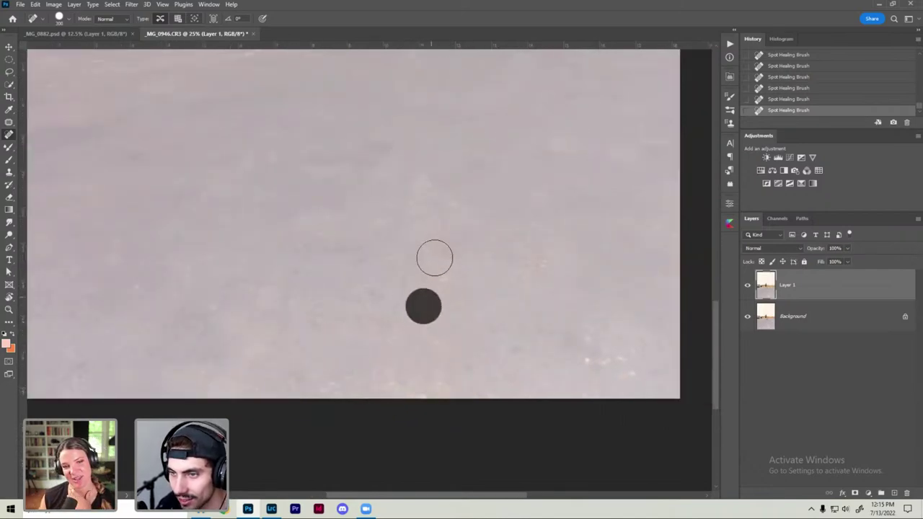
left_click_drag(432, 258, 443, 249)
left_click(531, 265)
left_click_drag(590, 345, 628, 364)
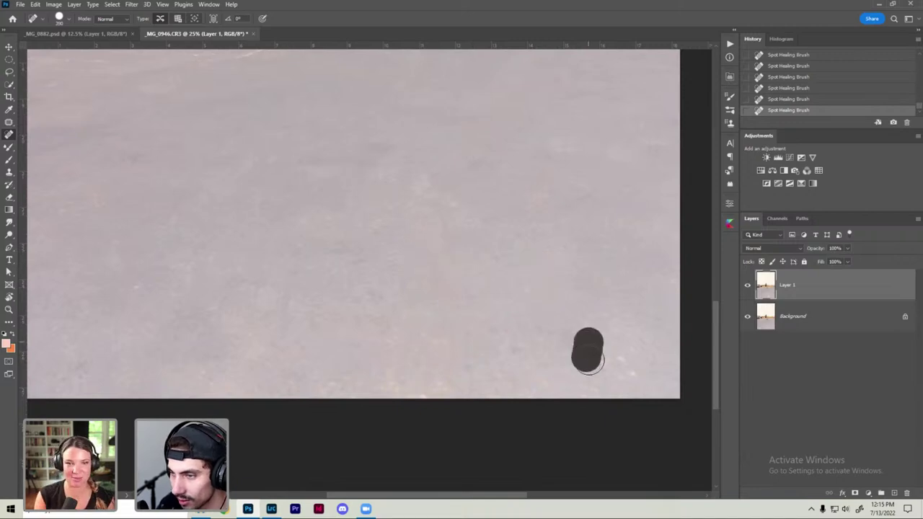
Step: Heal the remaining spots and specks on the ground below the runner
scroll(633, 365, "down", 3)
scroll(480, 210, "up", 1)
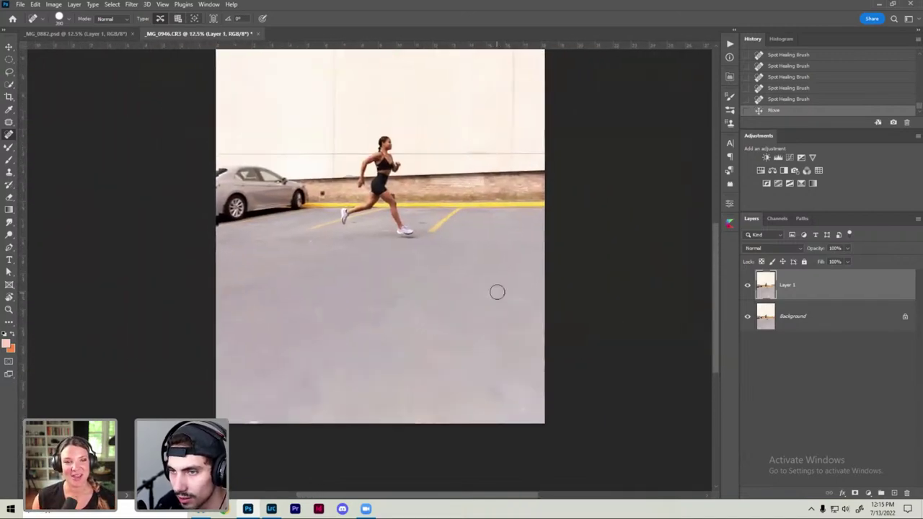
scroll(497, 293, "up", 1)
scroll(445, 320, "up", 2)
left_click(351, 333)
left_click(423, 320)
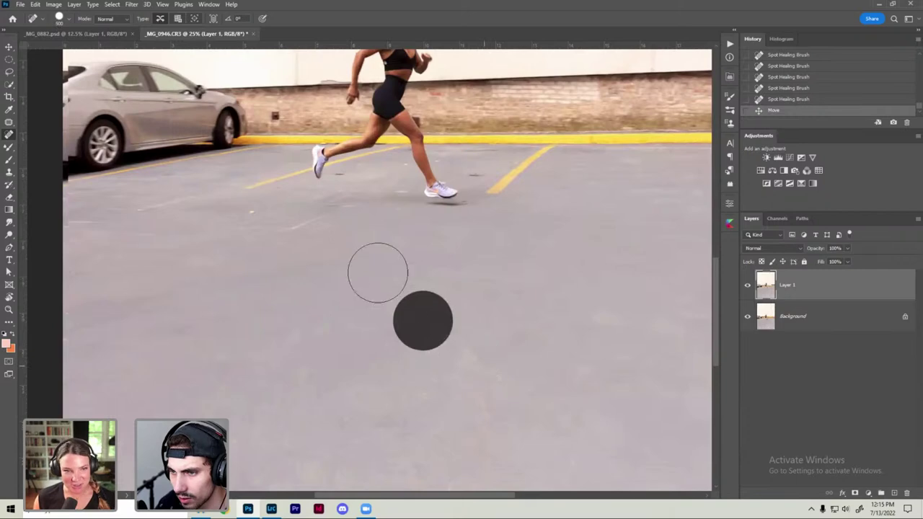
left_click(483, 365)
left_click_drag(327, 189, 389, 249)
Step: Heal the marks between the car and runner and the horizontal asphalt marks
scroll(320, 282, "up", 1)
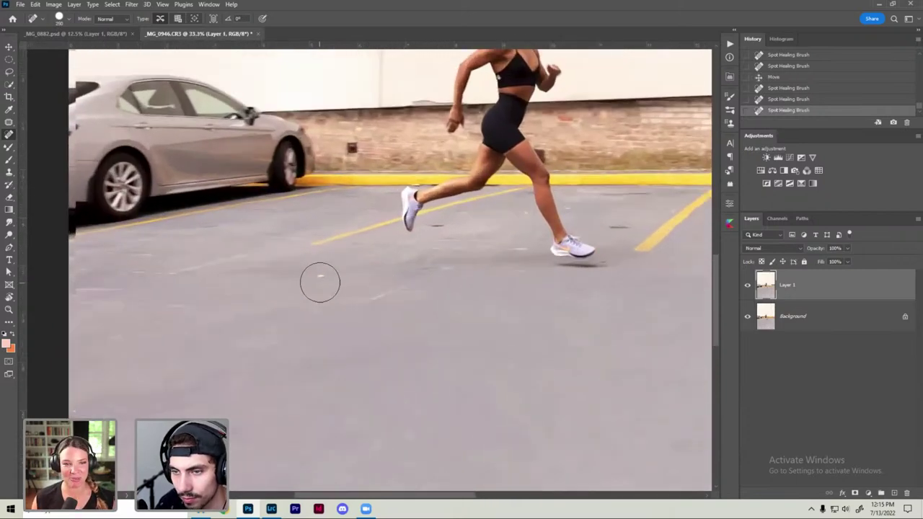
left_click(317, 275)
scroll(354, 283, "left", 1)
scroll(344, 278, "up", 1)
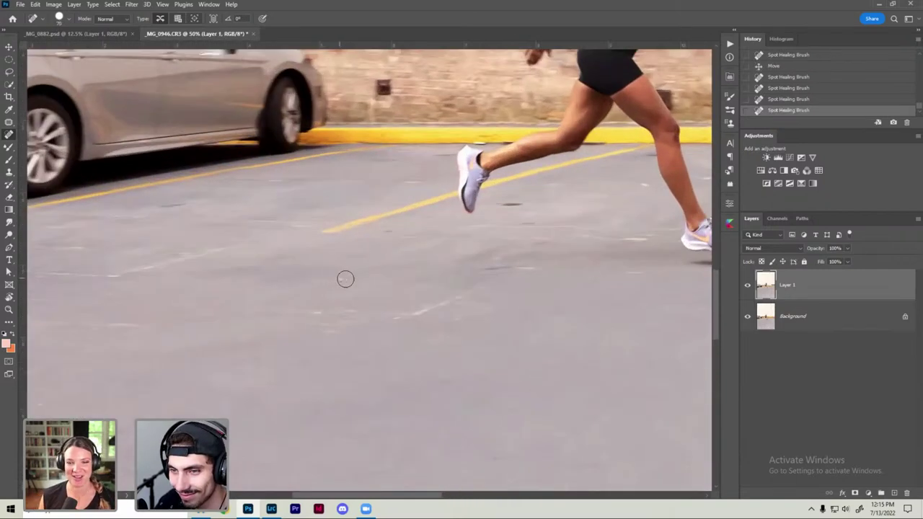
left_click_drag(483, 269, 533, 269)
left_click(522, 273)
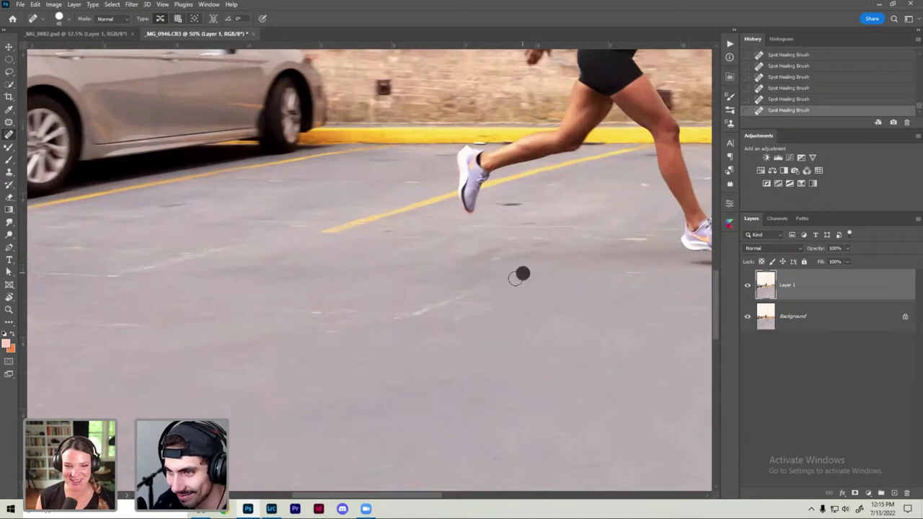
left_click_drag(400, 322, 515, 274)
left_click(453, 321)
left_click(468, 302)
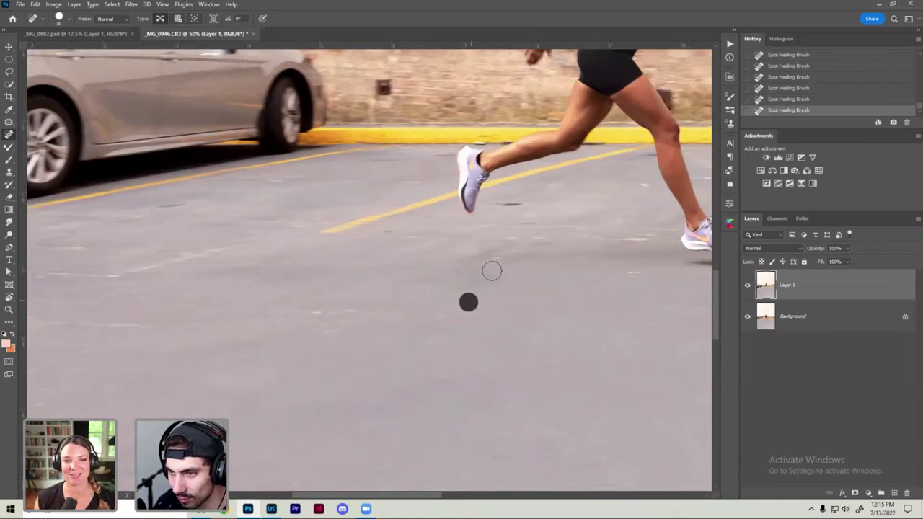
left_click_drag(389, 315, 259, 309)
mouse_move(172, 316)
left_mouse_down()
mouse_move(135, 329)
mouse_move(266, 323)
mouse_move(159, 310)
left_mouse_up()
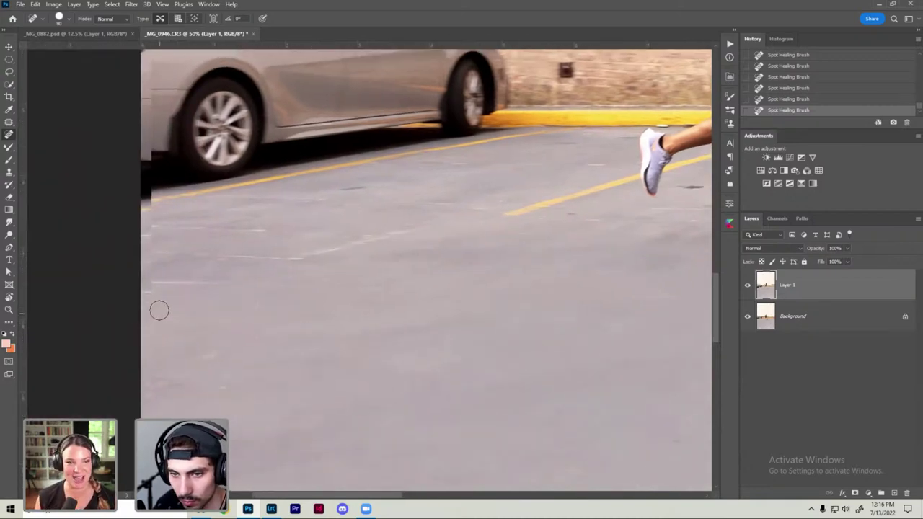
key("ctrl+minus")
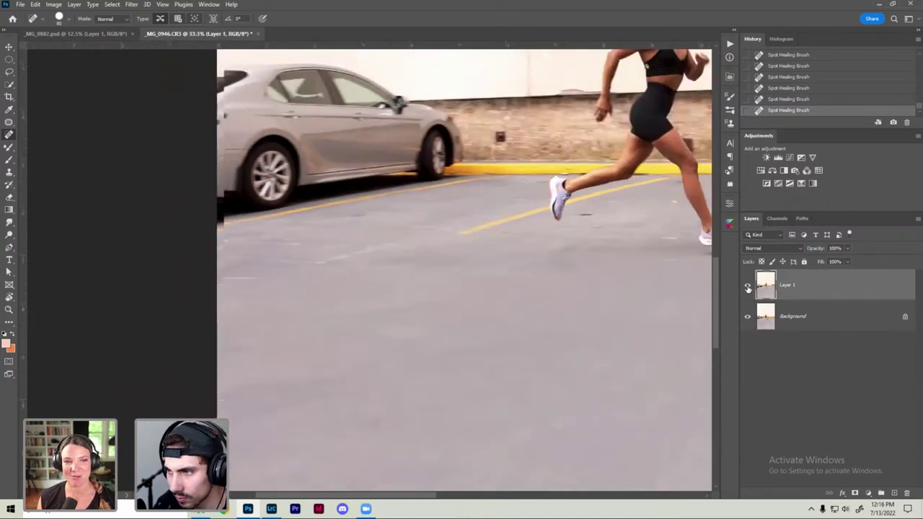
left_click(747, 285)
key("v")
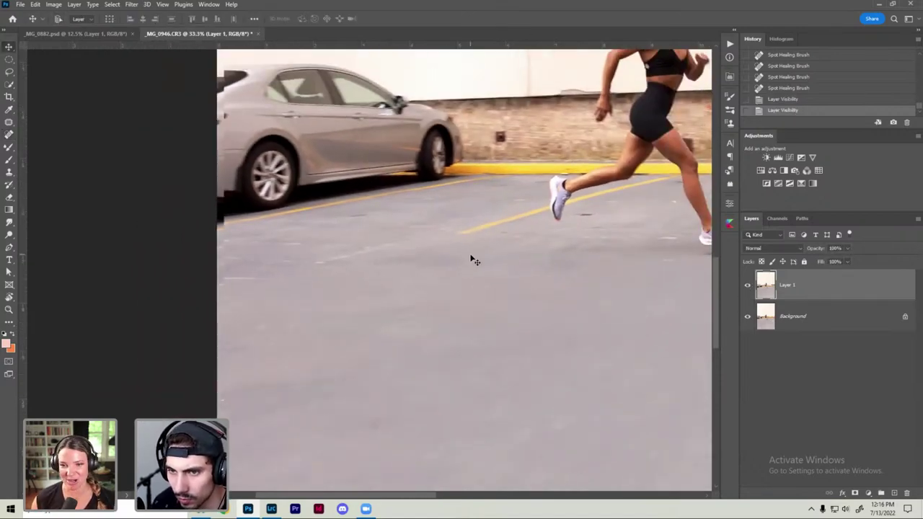
left_click_drag(475, 260, 466, 258)
scroll(470, 261, "up", 3)
left_click_drag(428, 148, 434, 101)
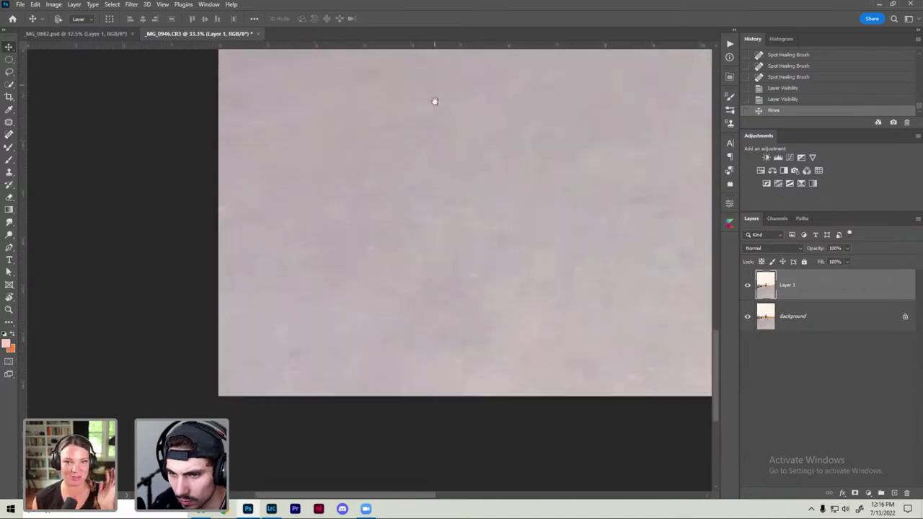
scroll(389, 273, "up", 2)
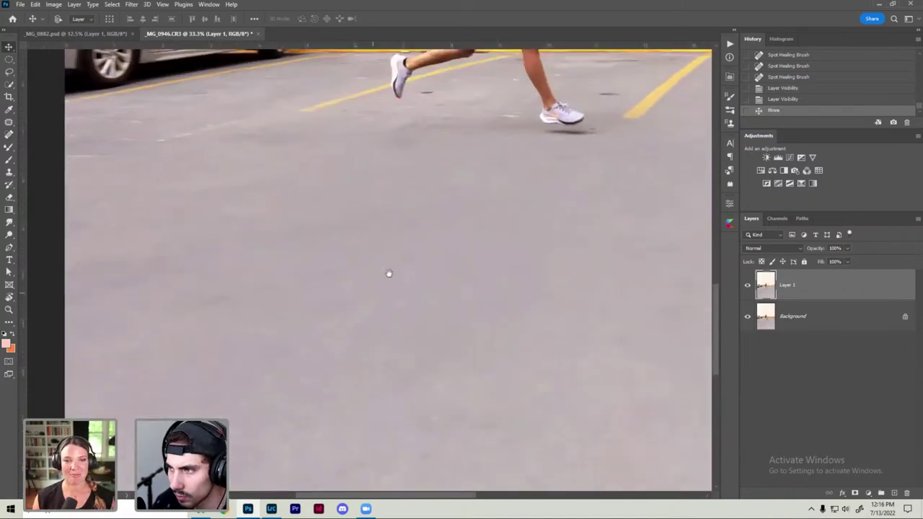
scroll(389, 273, "down", 3)
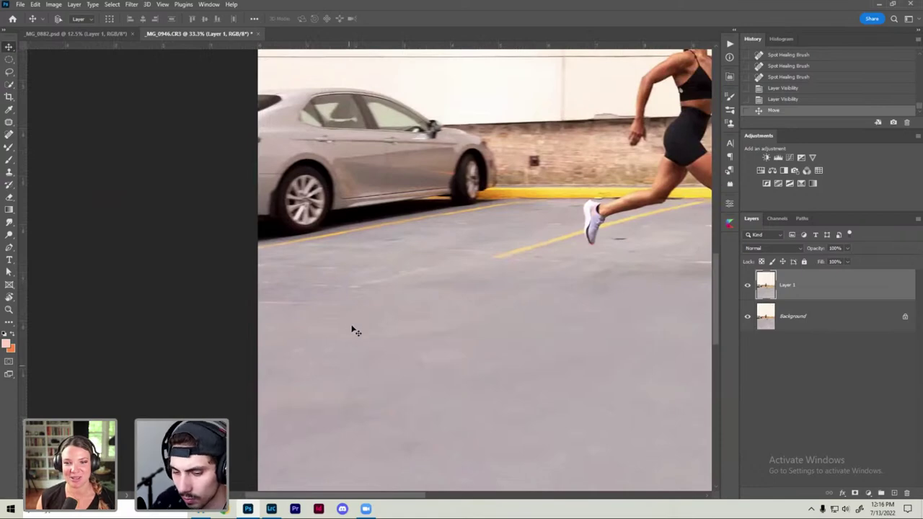
key("b")
scroll(453, 301, "up", 1)
Step: Heal the spots and horizontal streaks on the asphalt below the car
scroll(324, 315, "down", 2)
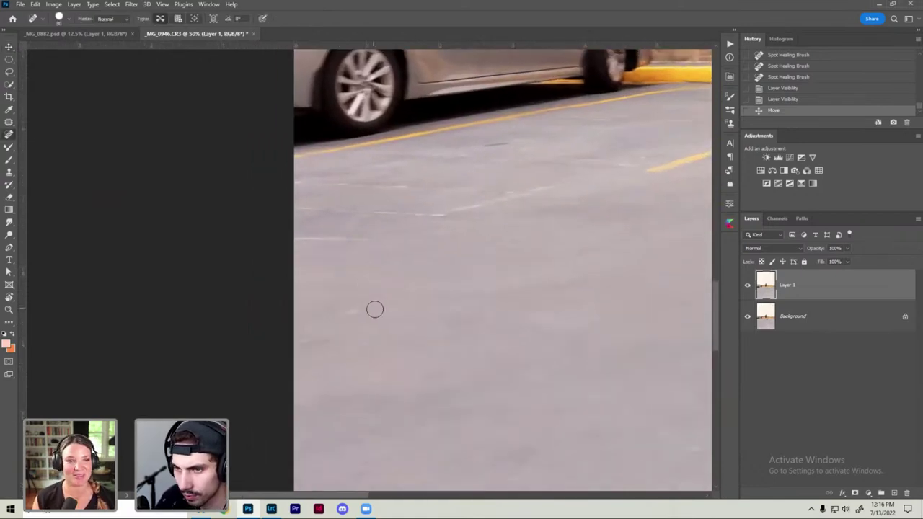
left_click_drag(411, 290, 431, 287)
left_click(352, 309)
mouse_move(321, 321)
left_mouse_down()
mouse_move(292, 339)
mouse_move(321, 338)
left_mouse_up()
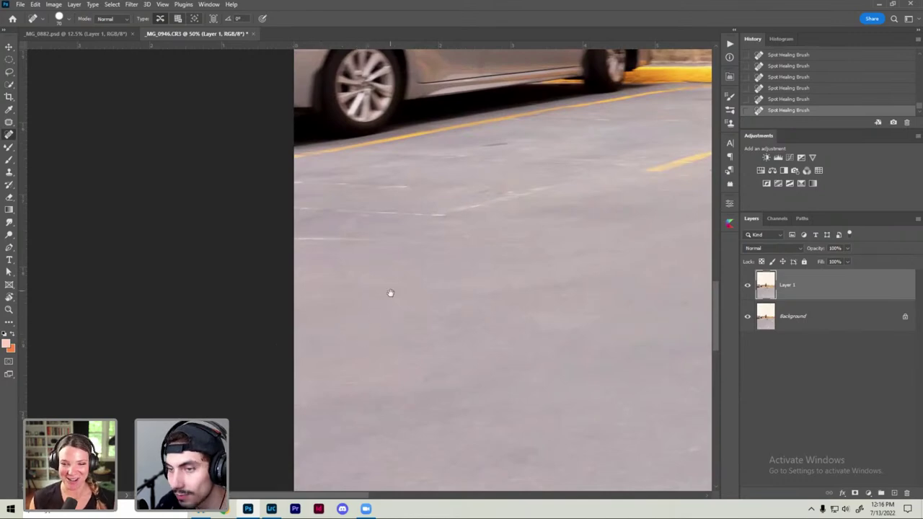
left_click_drag(391, 292, 342, 326)
left_click_drag(464, 281, 244, 277)
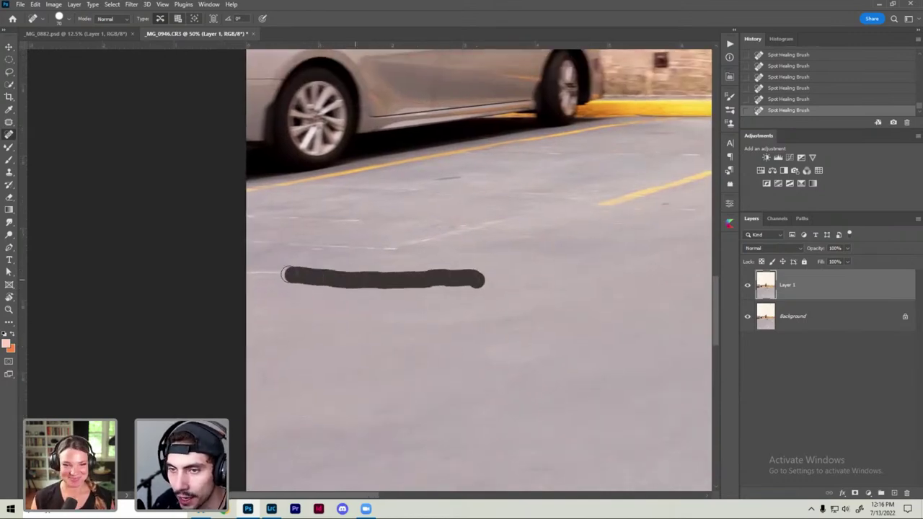
mouse_move(249, 245)
left_mouse_down()
mouse_move(389, 247)
mouse_move(309, 276)
mouse_move(476, 238)
left_mouse_up()
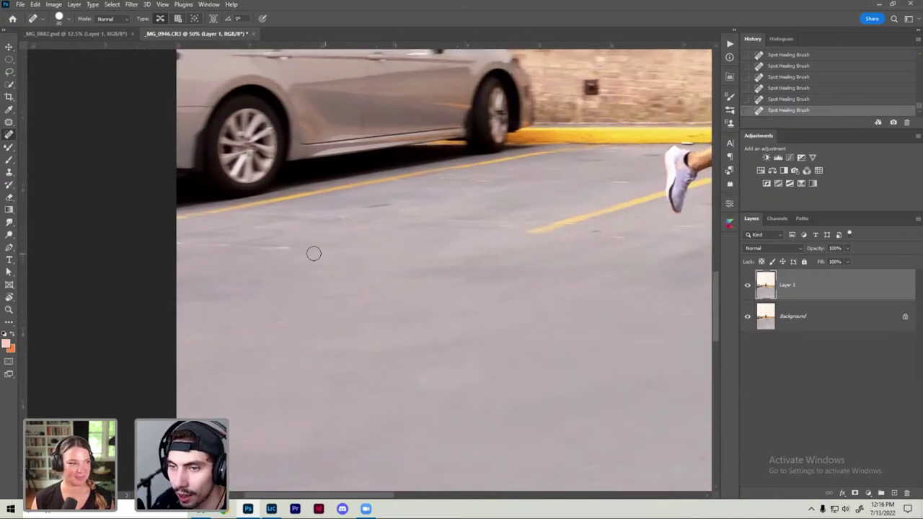
left_click_drag(313, 253, 195, 249)
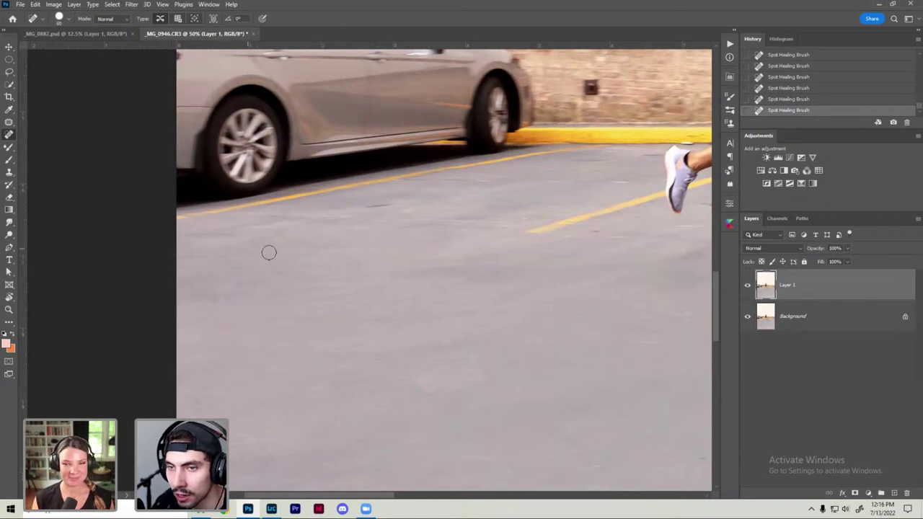
Step: Heal the specks, dark spots and streaks on the road around the runner's feet
left_click_drag(322, 293, 225, 274)
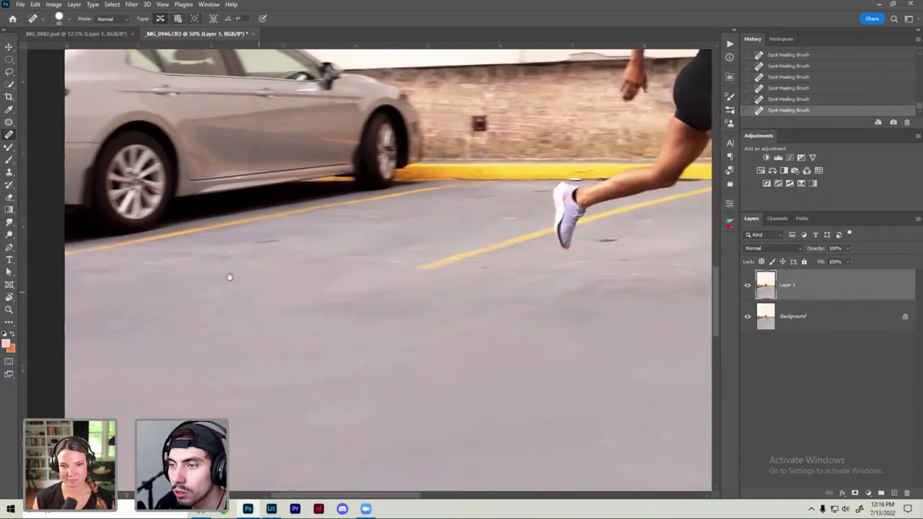
mouse_move(458, 251)
left_mouse_down()
mouse_move(439, 245)
mouse_move(409, 256)
mouse_move(408, 265)
mouse_move(466, 268)
left_mouse_up()
scroll(375, 270, "right", 3)
scroll(333, 331, "right", 3)
left_click(311, 331)
left_click_drag(337, 321, 352, 320)
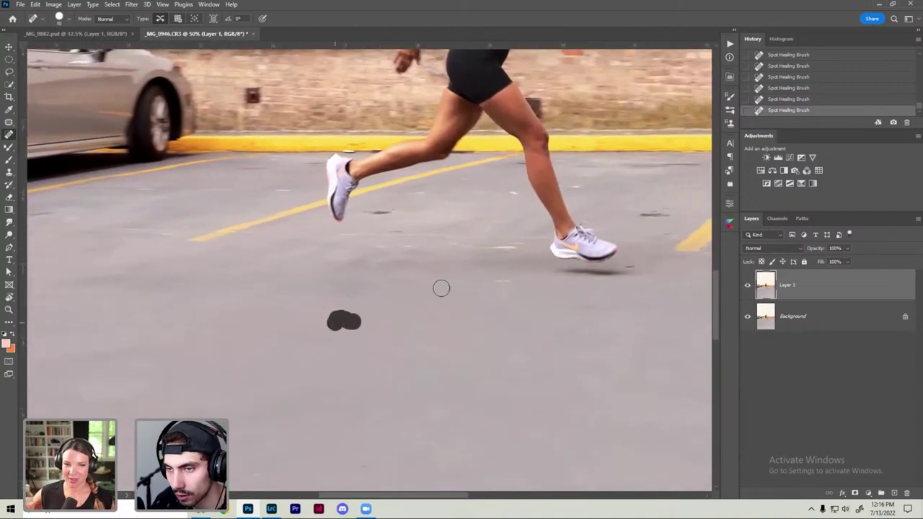
left_click_drag(480, 281, 503, 278)
mouse_move(513, 243)
left_mouse_down()
mouse_move(543, 239)
mouse_move(490, 227)
mouse_move(442, 258)
mouse_move(385, 252)
mouse_move(383, 265)
left_mouse_up()
Step: Zoom in closer and heal the long streaks and the mark near the runner's shoe
key("ctrl+plus")
scroll(360, 245, "left", 3)
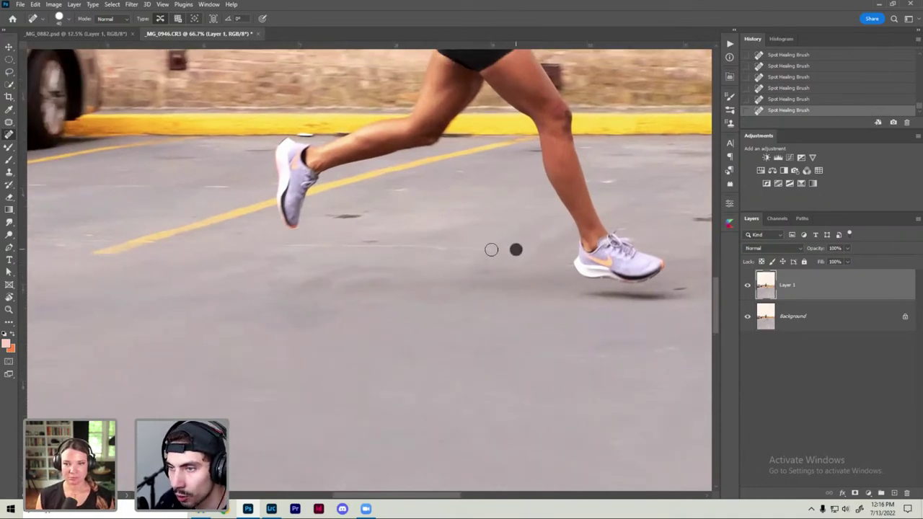
left_click_drag(491, 249, 365, 247)
scroll(293, 248, "left", 3)
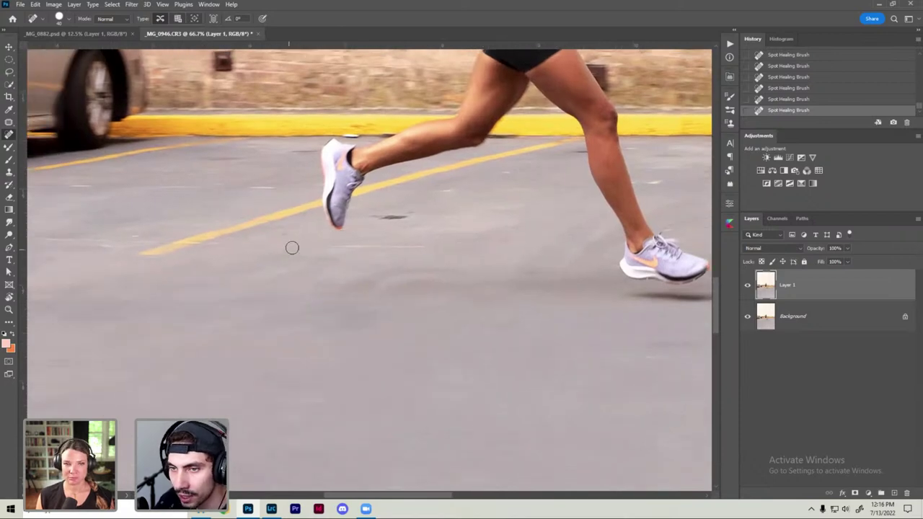
left_click(435, 247, "shift")
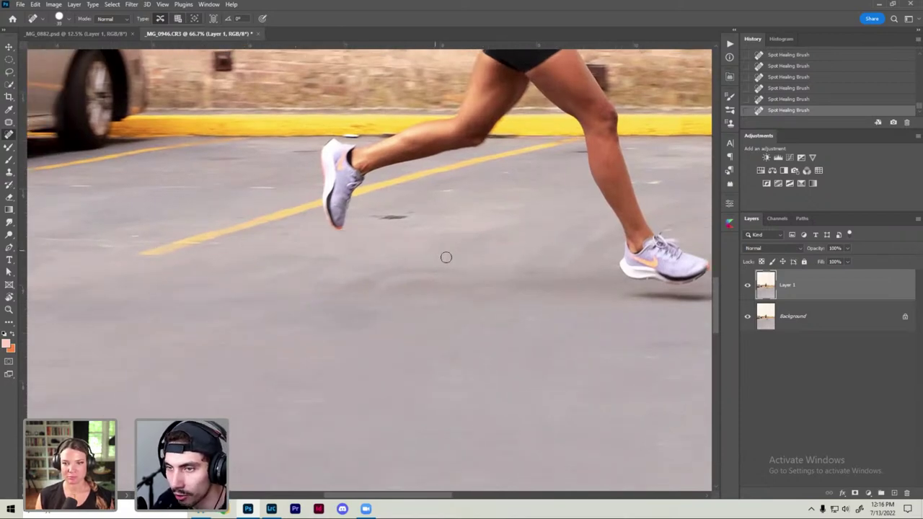
mouse_move(366, 215)
left_mouse_down()
mouse_move(421, 215)
mouse_move(414, 192)
left_mouse_up()
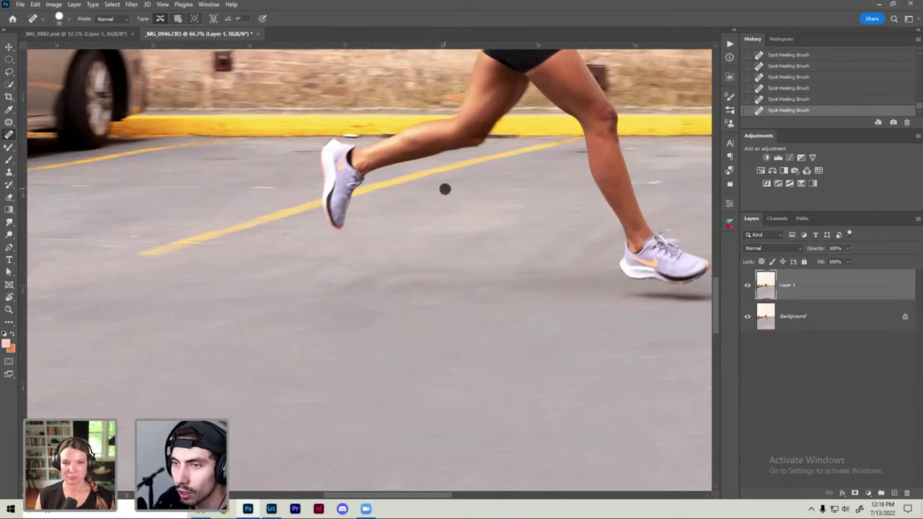
Step: Heal the road specks and tire marks to the right of the runner's shoe
scroll(497, 173, "down", 1)
scroll(515, 196, "down", 1)
scroll(486, 223, "down", 1)
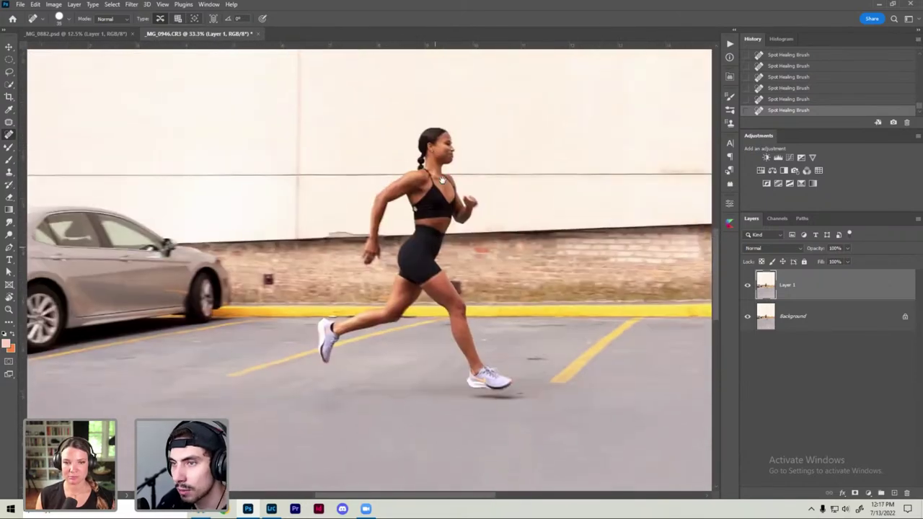
scroll(484, 258, "up", 1)
scroll(471, 363, "up", 1)
scroll(389, 385, "up", 1)
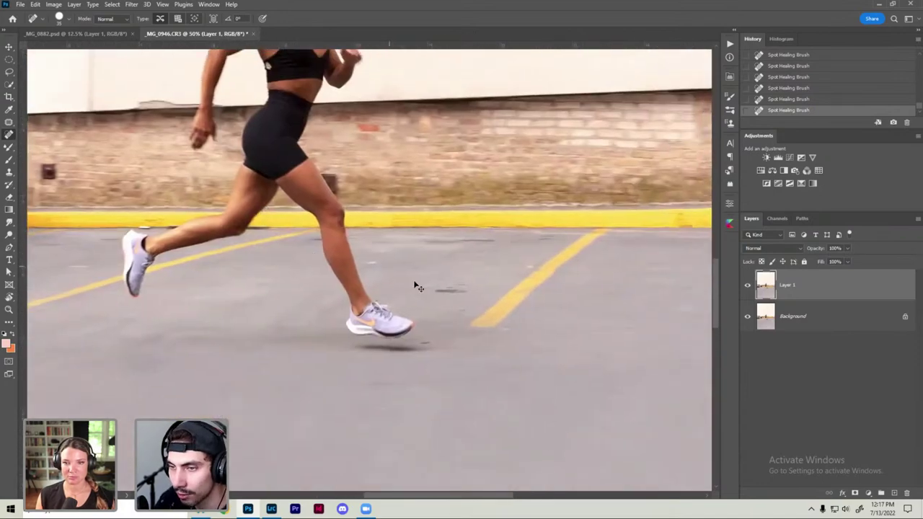
scroll(418, 287, "up", 1)
left_click(396, 279)
left_click(372, 261)
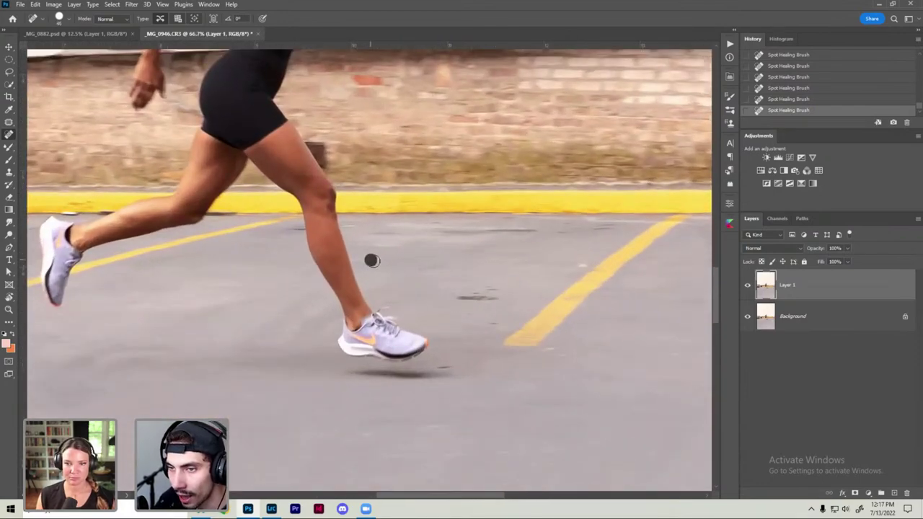
left_click_drag(460, 300, 497, 294)
left_click(489, 319)
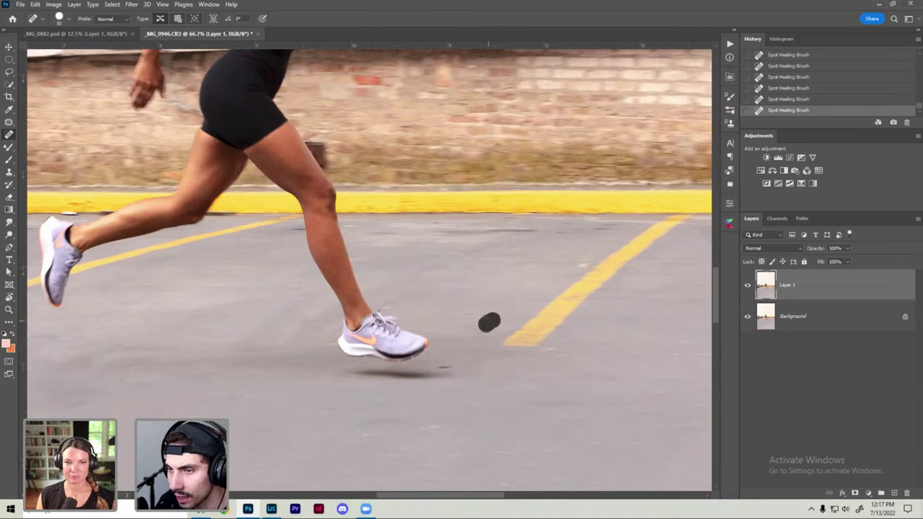
left_click(447, 371)
Step: Heal the marks, specks and short streaks on the asphalt below the curb
scroll(448, 312, "up", 1)
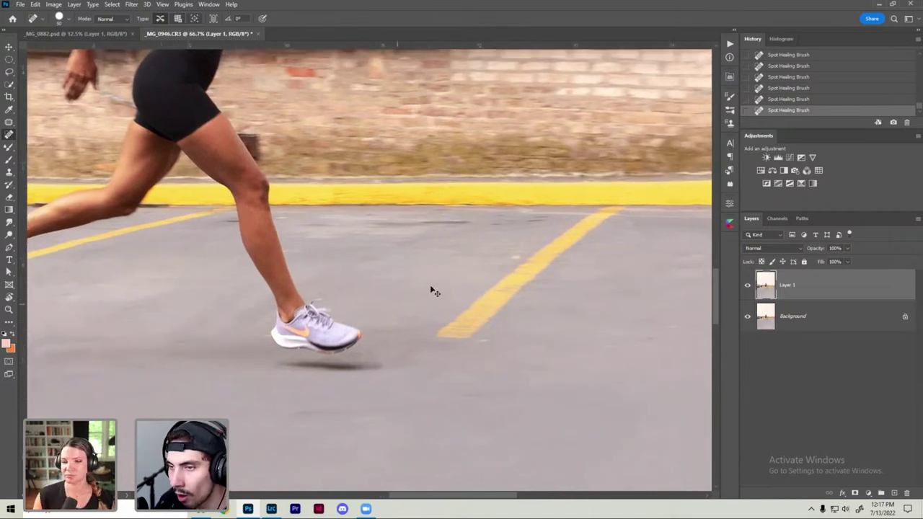
left_click(585, 241)
left_click_drag(602, 199, 631, 195)
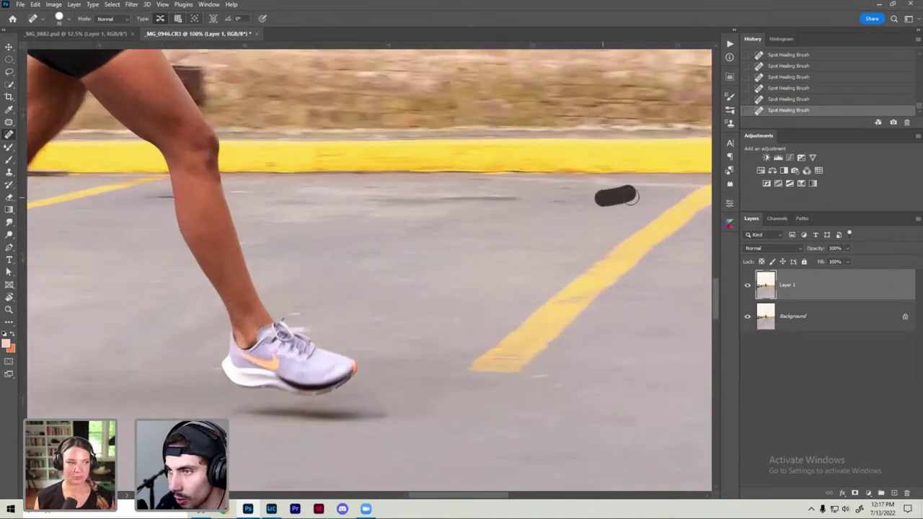
left_click_drag(574, 200, 605, 196)
left_click(558, 205)
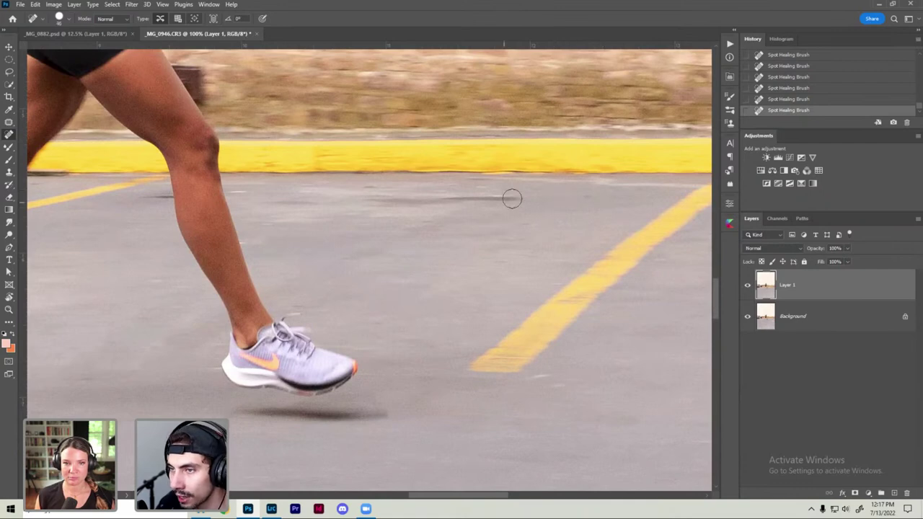
left_click_drag(430, 194, 445, 192)
left_click(482, 188)
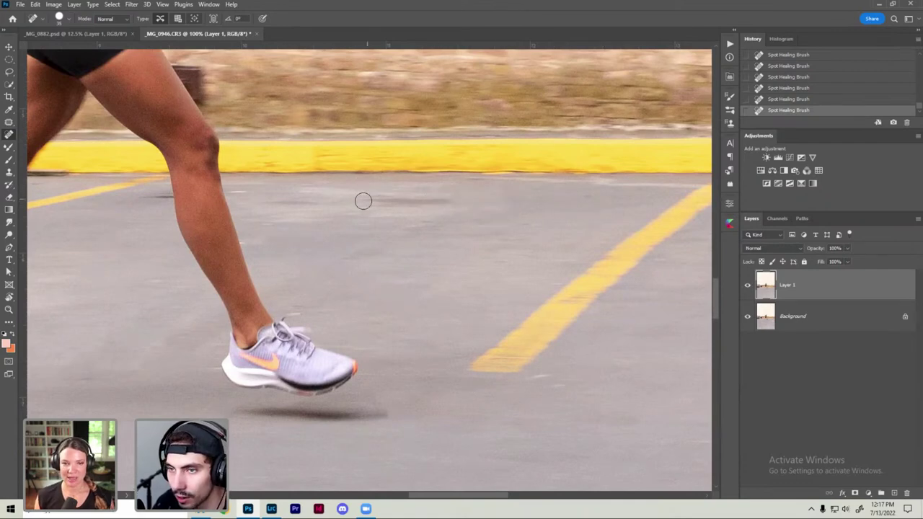
Step: Heal the dark marks, streaks and specks farther left along the road
scroll(385, 208, "left", 3)
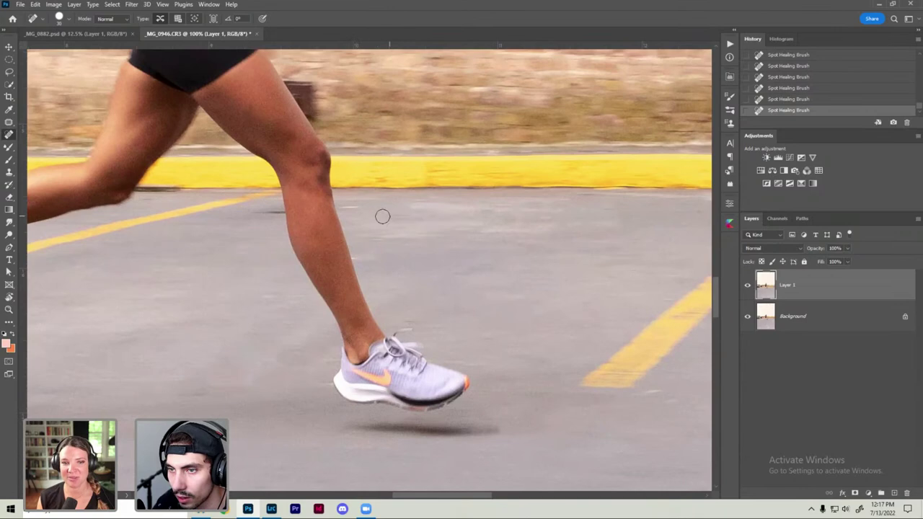
left_click_drag(361, 210, 346, 207)
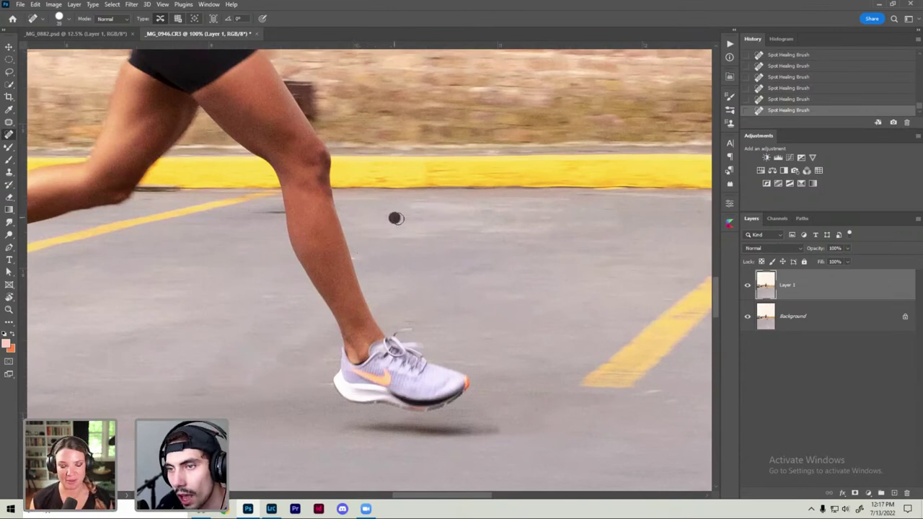
left_click_drag(415, 206, 437, 202)
left_click_drag(482, 220, 312, 162)
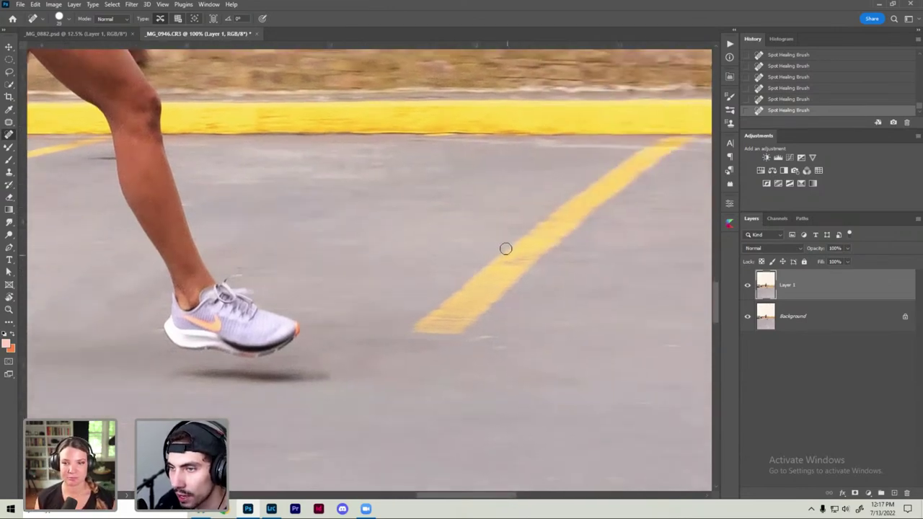
mouse_move(509, 227)
left_mouse_down()
mouse_move(462, 220)
mouse_move(458, 199)
left_mouse_up()
left_click(447, 222)
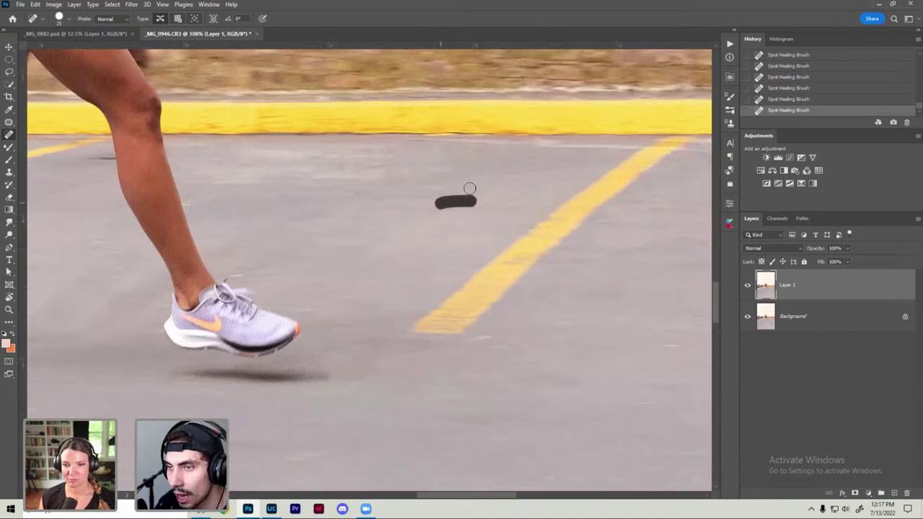
left_click(476, 175)
mouse_move(527, 330)
left_mouse_down()
mouse_move(426, 279)
mouse_move(402, 299)
mouse_move(469, 304)
mouse_move(515, 282)
left_mouse_up()
scroll(447, 323, "down", 1)
scroll(470, 289, "right", 2)
left_click_drag(504, 326, 532, 323)
left_click(520, 305)
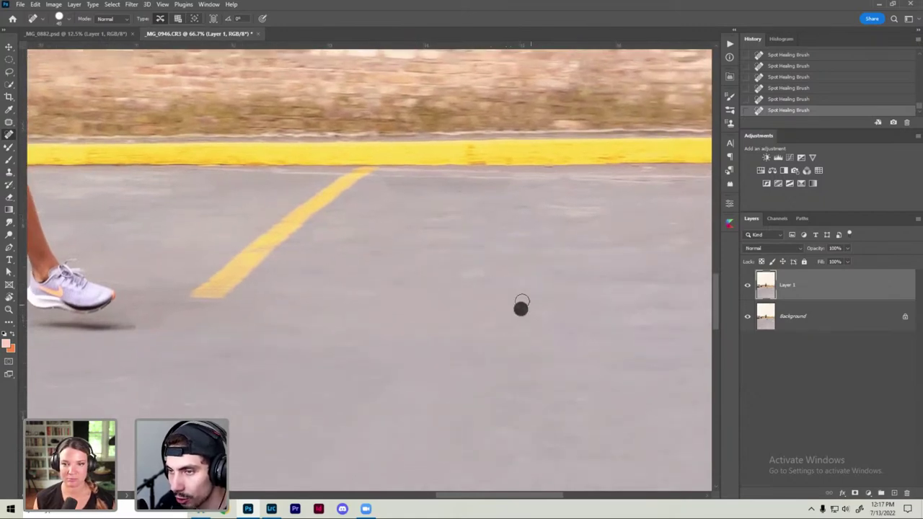
Step: Heal more spots along the road out toward the image's edge
mouse_move(477, 254)
left_mouse_down()
mouse_move(499, 249)
mouse_move(420, 302)
left_mouse_up()
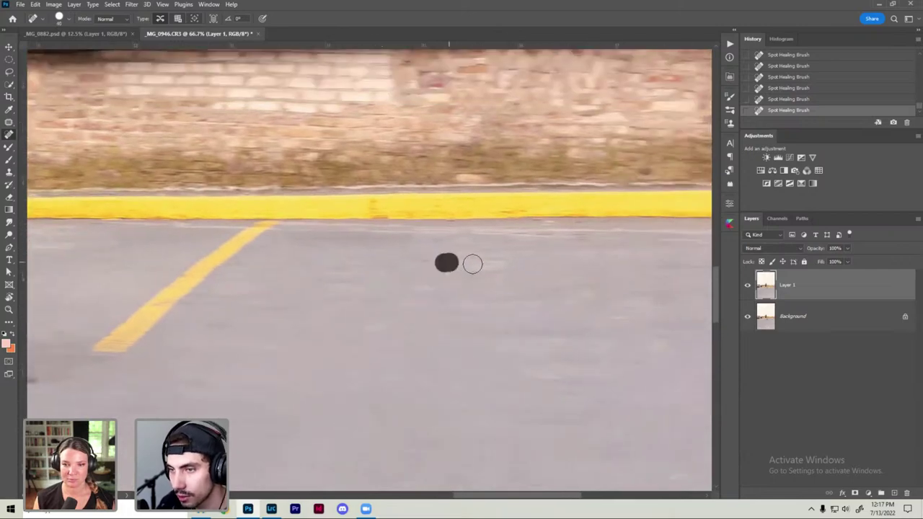
left_click_drag(441, 262, 498, 263)
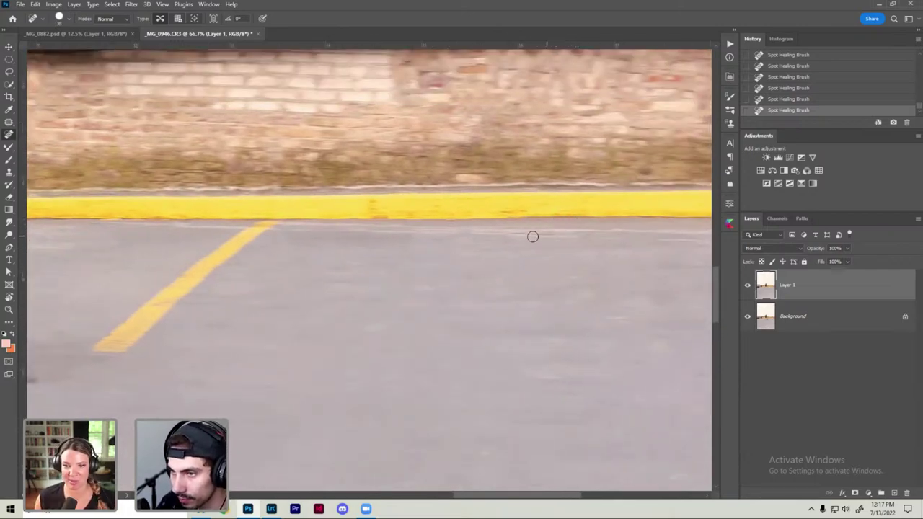
mouse_move(508, 236)
left_mouse_down()
mouse_move(528, 237)
mouse_move(462, 248)
mouse_move(483, 274)
mouse_move(542, 272)
left_mouse_up()
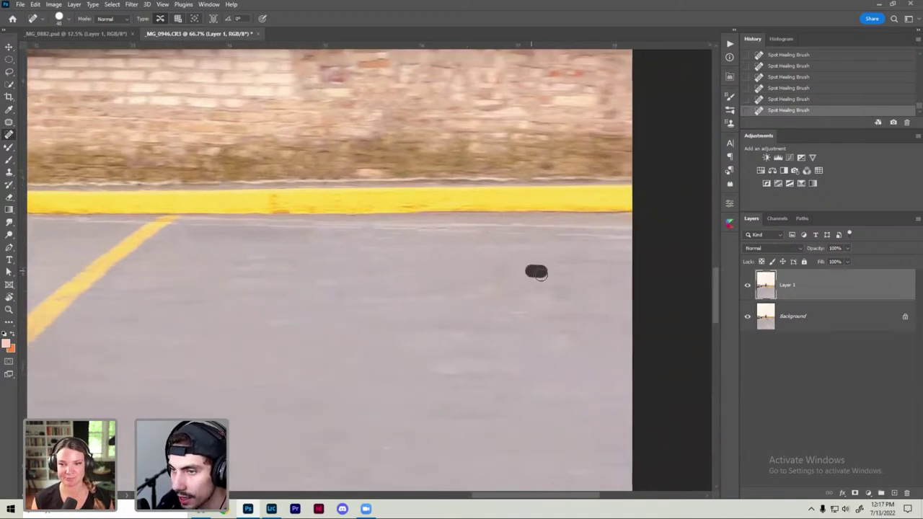
left_click(512, 258)
mouse_move(508, 319)
left_mouse_down()
mouse_move(536, 324)
mouse_move(496, 317)
mouse_move(520, 303)
mouse_move(572, 340)
left_mouse_up()
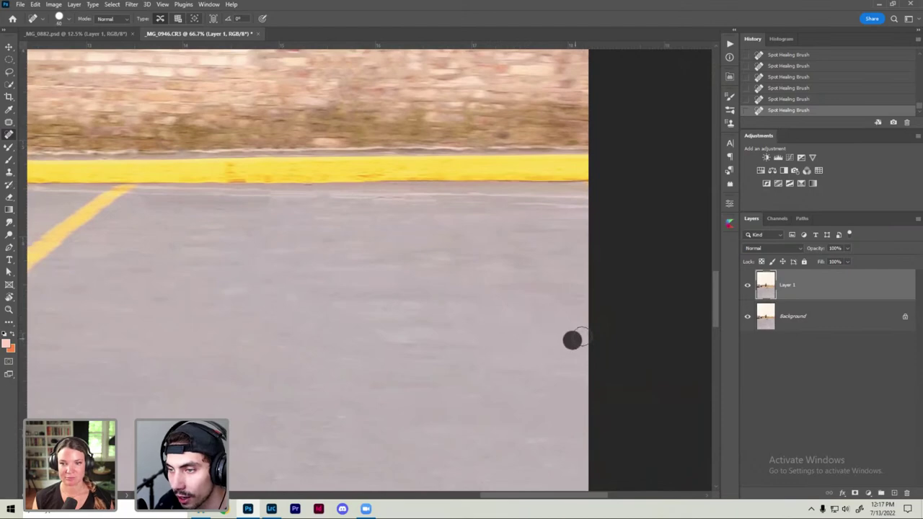
left_click_drag(581, 302, 560, 251)
Step: Heal the small white spot on the curb and nearby road marks by the parked car
scroll(476, 254, "down", 1)
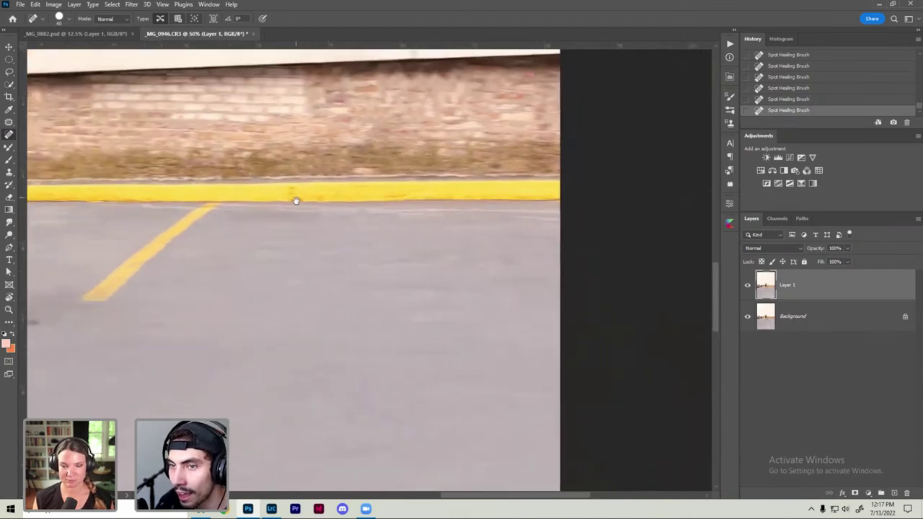
mouse_move(295, 199)
left_mouse_down()
mouse_move(373, 232)
mouse_move(562, 264)
left_mouse_up()
scroll(478, 257, "left", 3)
scroll(433, 324, "down", 1)
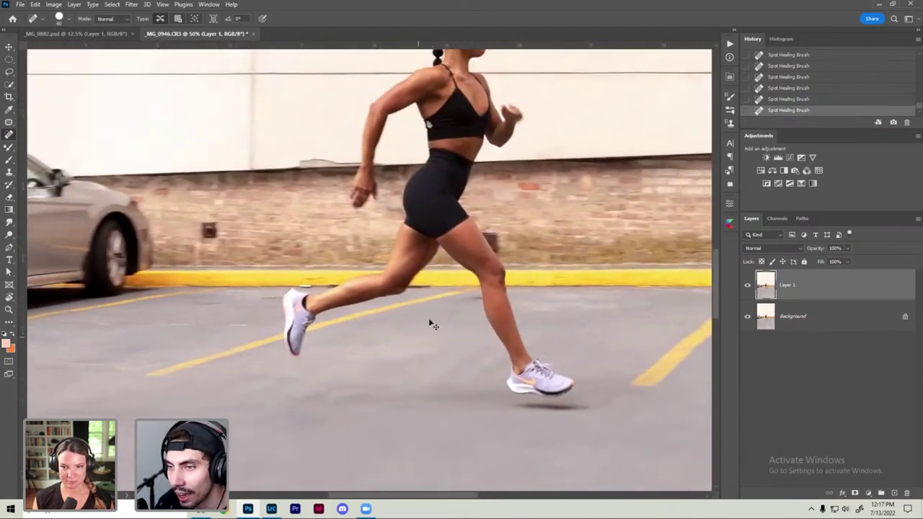
scroll(394, 240, "up", 2)
left_click_drag(394, 240, 567, 247)
scroll(493, 294, "up", 1)
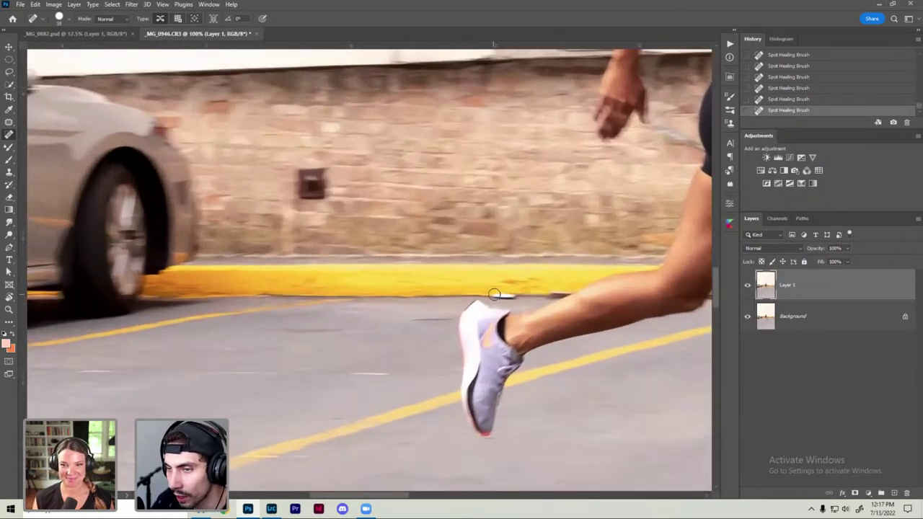
left_click_drag(494, 295, 510, 288)
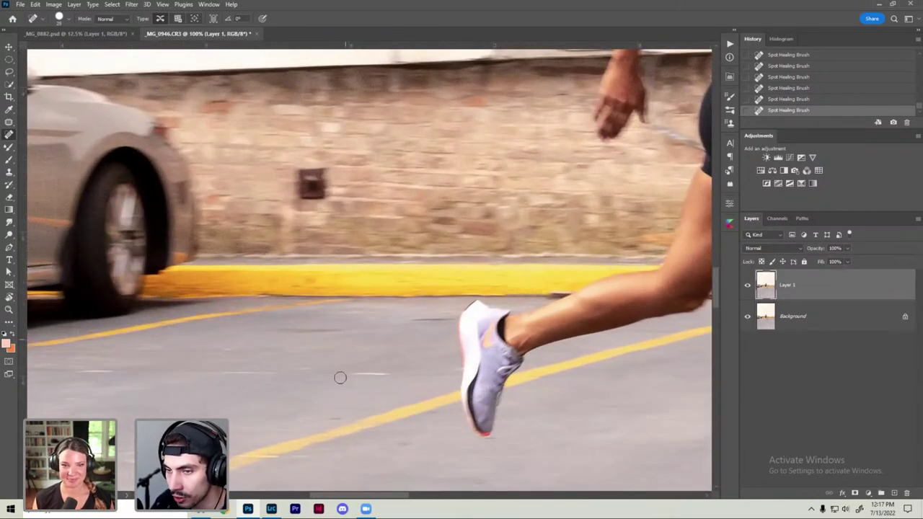
scroll(373, 329, "down", 1)
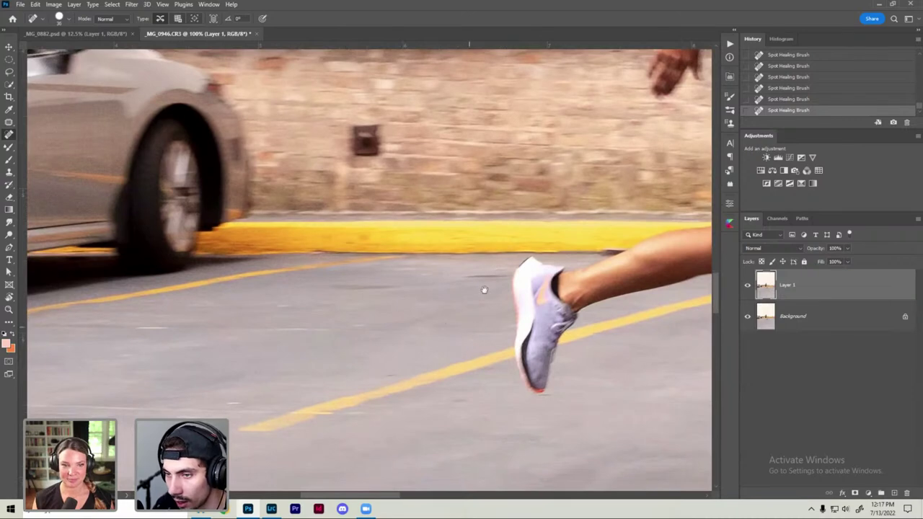
scroll(484, 288, "down", 1)
left_click_drag(483, 302, 525, 290)
scroll(453, 305, "down", 1)
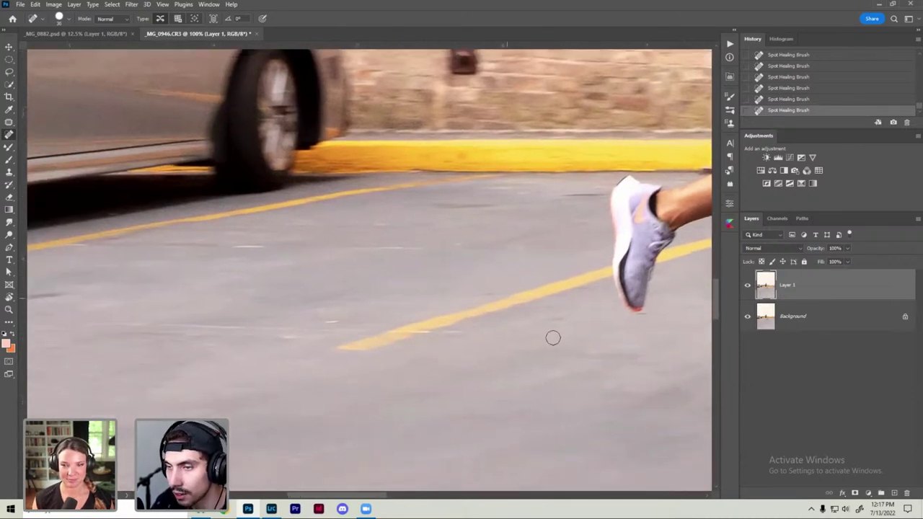
left_click_drag(552, 336, 599, 323)
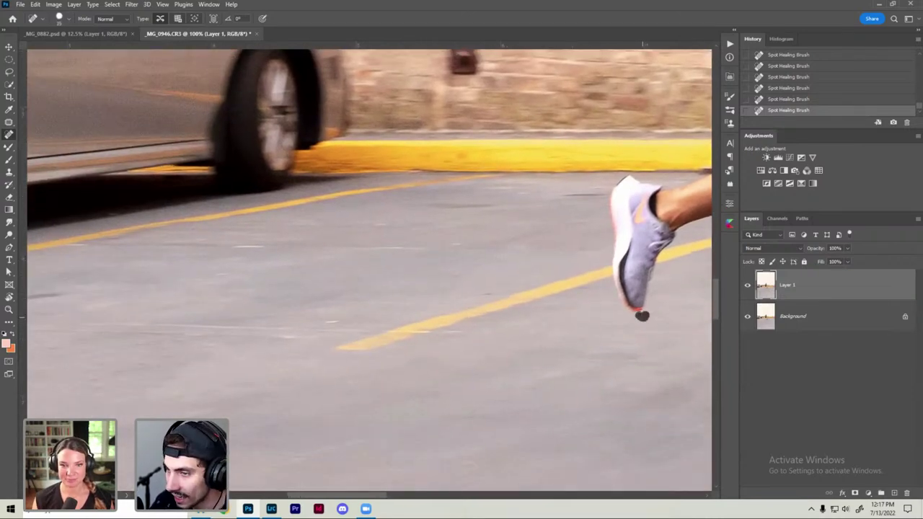
Step: Heal the marks along the yellow line and the blemishes below the car
left_click_drag(438, 283, 525, 262)
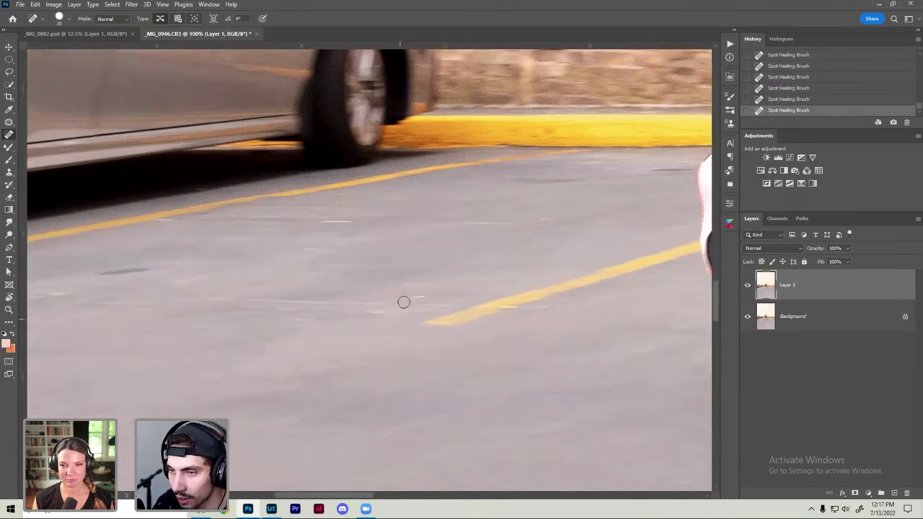
mouse_move(457, 309)
left_mouse_down()
mouse_move(469, 320)
mouse_move(509, 303)
left_mouse_up()
left_click(503, 299)
left_click(450, 296)
mouse_move(356, 303)
left_mouse_down()
mouse_move(451, 305)
mouse_move(385, 290)
mouse_move(421, 309)
mouse_move(222, 285)
left_mouse_up()
left_click_drag(437, 265, 359, 268)
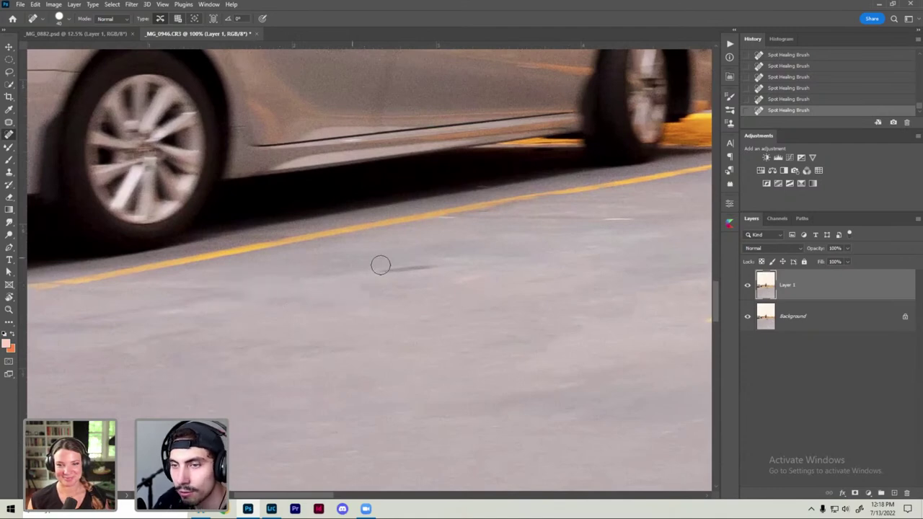
left_click_drag(300, 277, 387, 269)
scroll(388, 269, "right", 3)
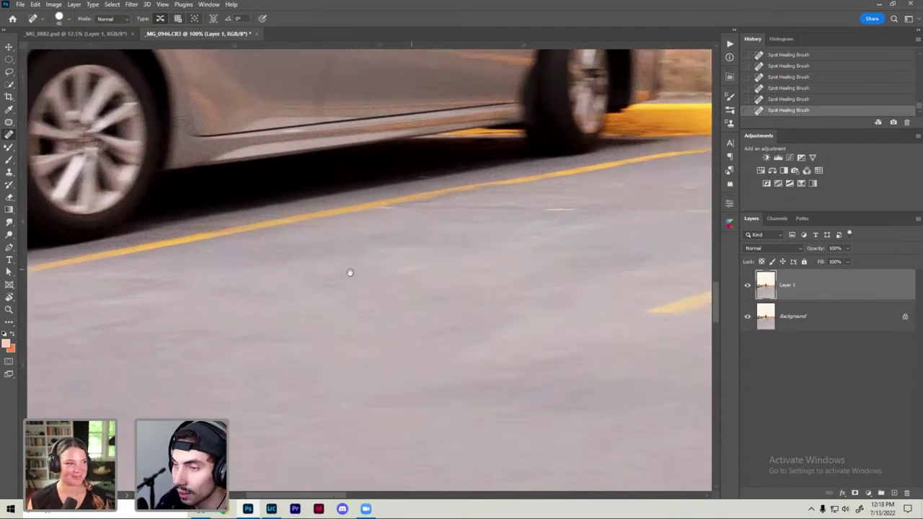
left_click_drag(473, 247, 402, 265)
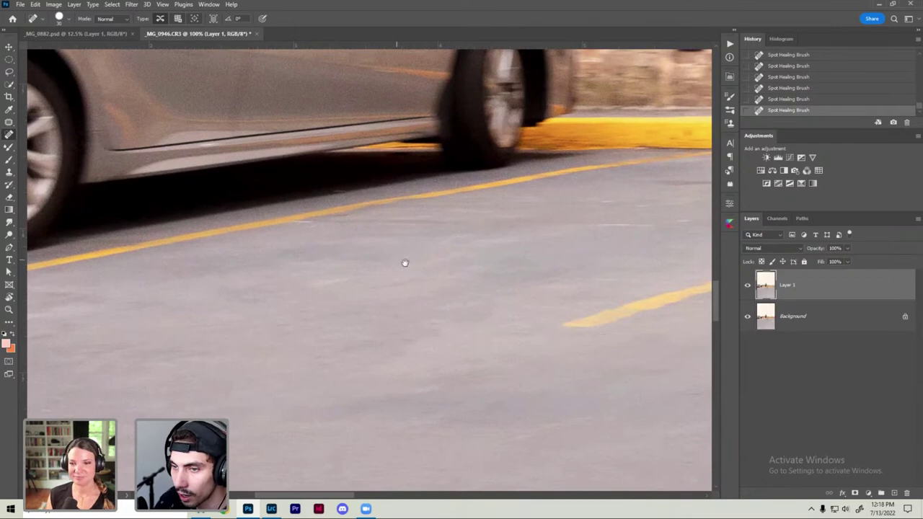
mouse_move(369, 292)
left_mouse_down()
mouse_move(456, 281)
mouse_move(423, 300)
mouse_move(340, 305)
left_mouse_up()
scroll(447, 308, "up", 2)
scroll(412, 241, "right", 3)
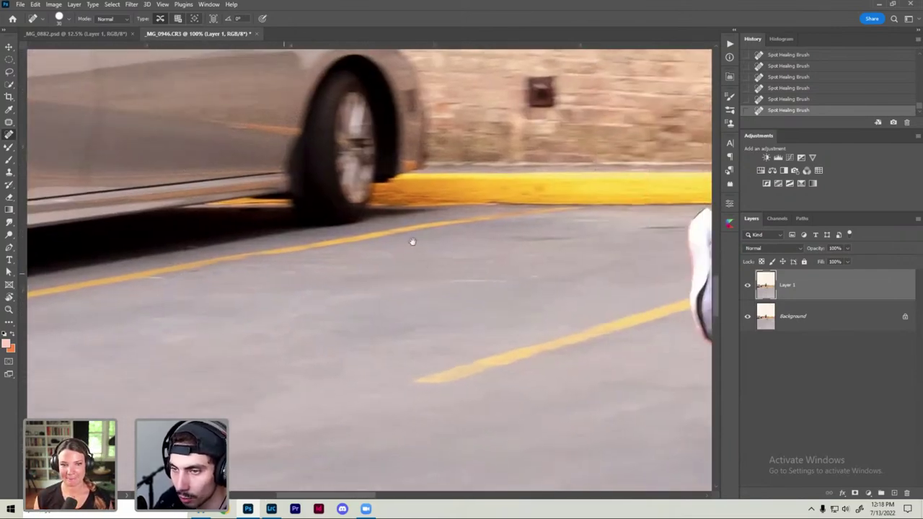
Step: Heal the remaining streaks near the curb and ahead of the shoe, then zoom out
left_click_drag(578, 281, 396, 278)
left_click_drag(504, 264, 458, 261)
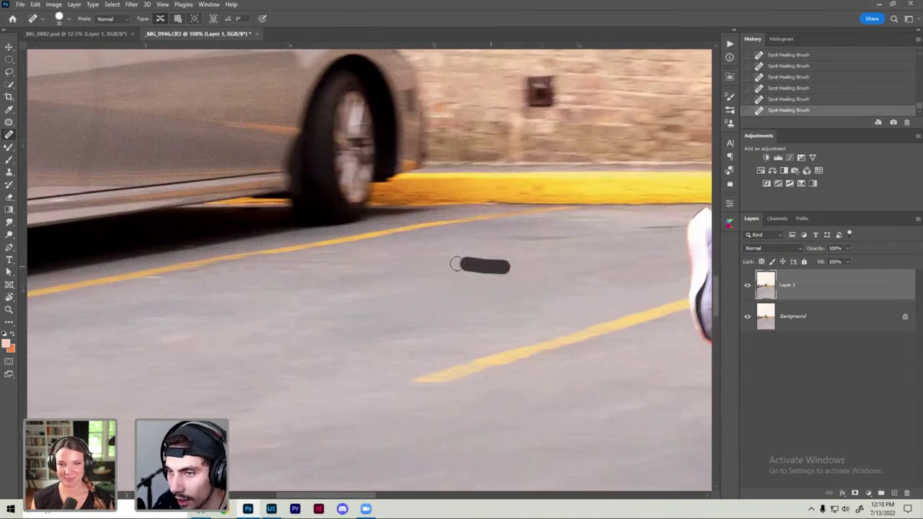
left_click(487, 263)
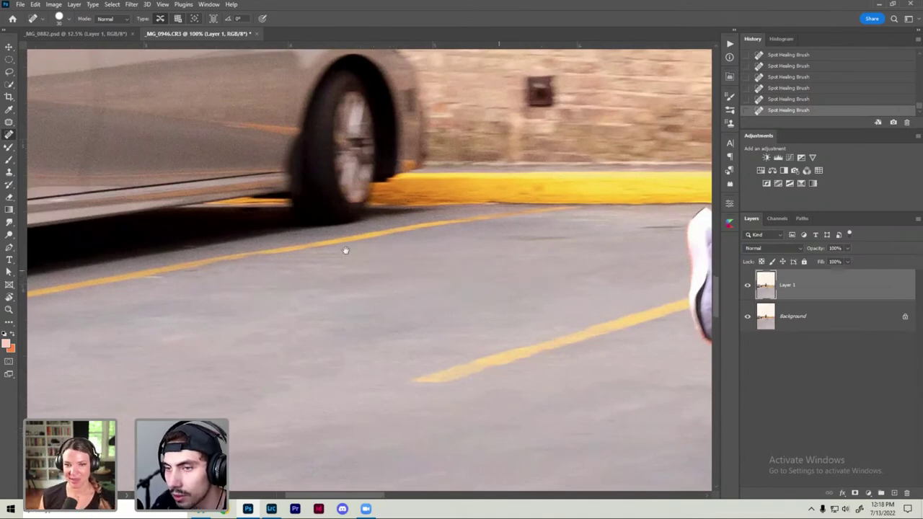
scroll(457, 256, "right", 5)
scroll(445, 284, "right", 2)
scroll(425, 287, "up", 1)
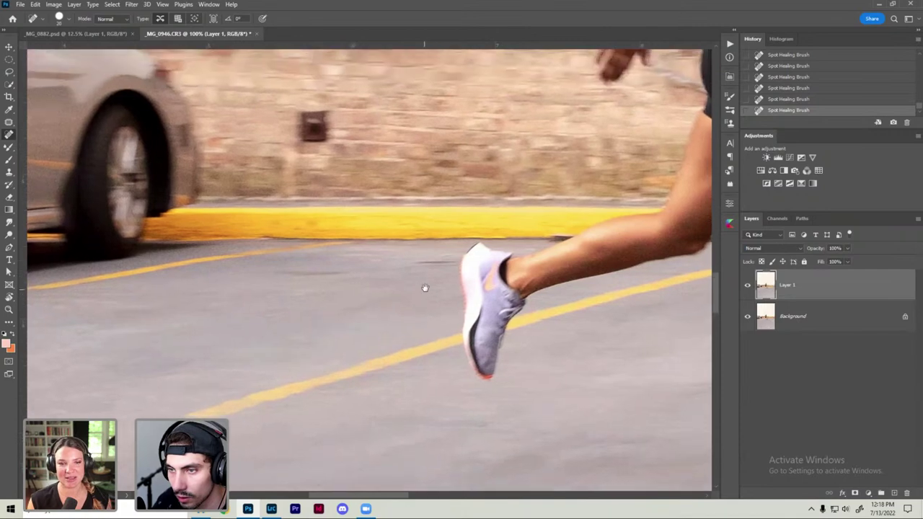
left_click_drag(459, 261, 412, 261)
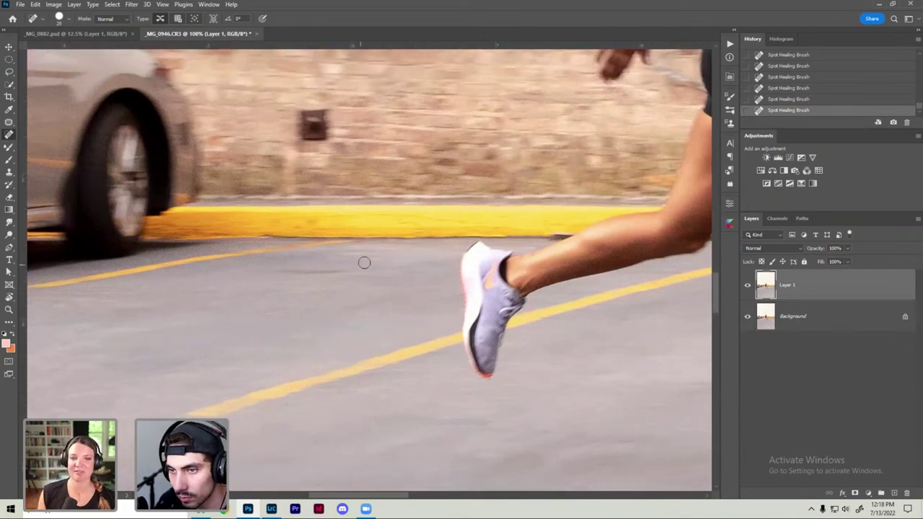
left_click_drag(270, 267, 342, 265)
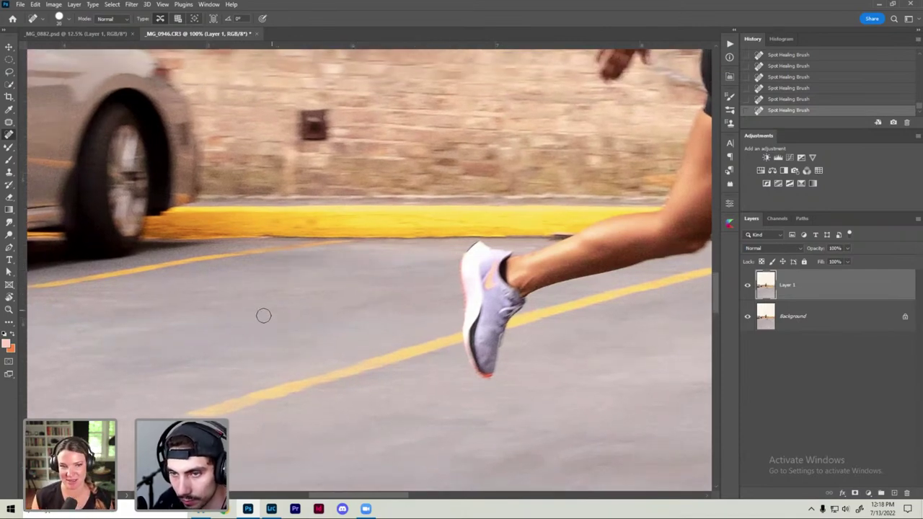
left_click_drag(294, 343, 310, 340)
key("ctrl+minus")
key("ctrl+minus")
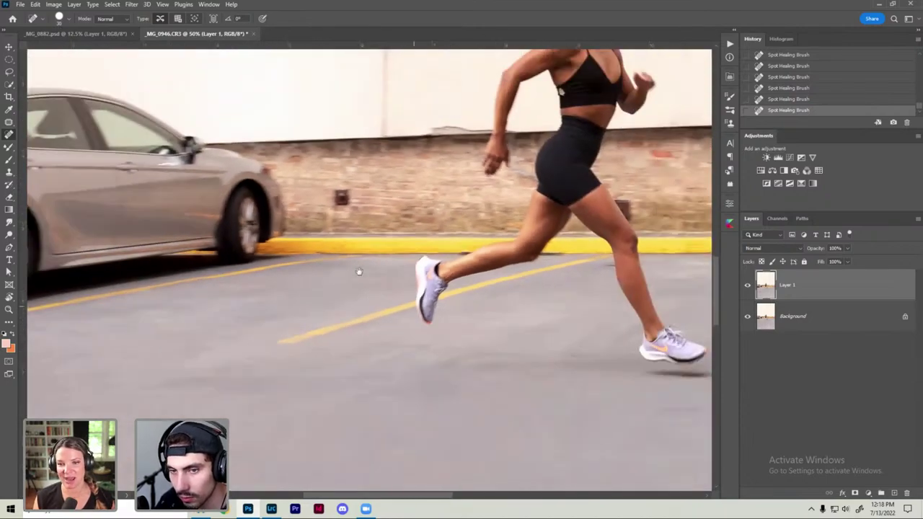
scroll(240, 251, "right", 5)
scroll(240, 251, "down", 2)
key("ctrl+minus")
key("ctrl+minus")
Step: Fit the photo on screen, then try and undo a spot heal on the jagged wall edge
key("ctrl+0")
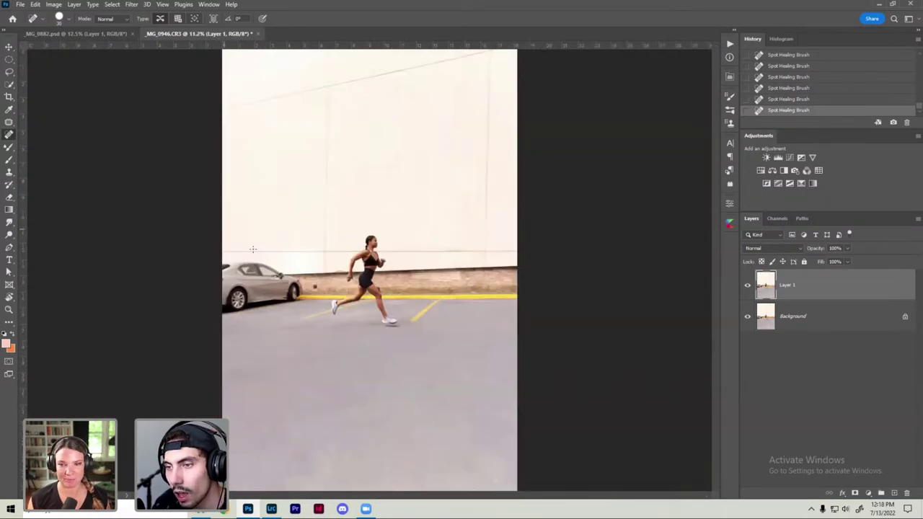
scroll(355, 274, "up", 2)
scroll(360, 280, "up", 2)
scroll(371, 288, "up", 1)
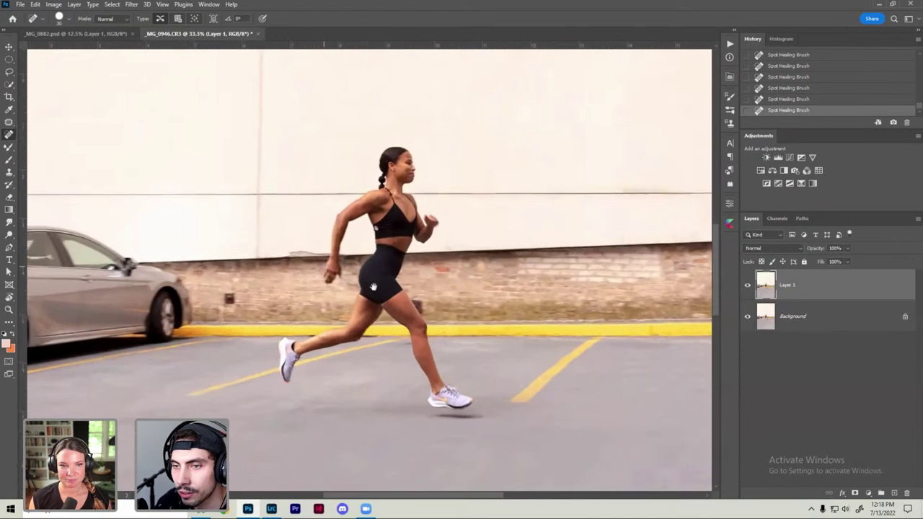
scroll(383, 296, "up", 1)
scroll(382, 296, "up", 2)
scroll(390, 303, "up", 1)
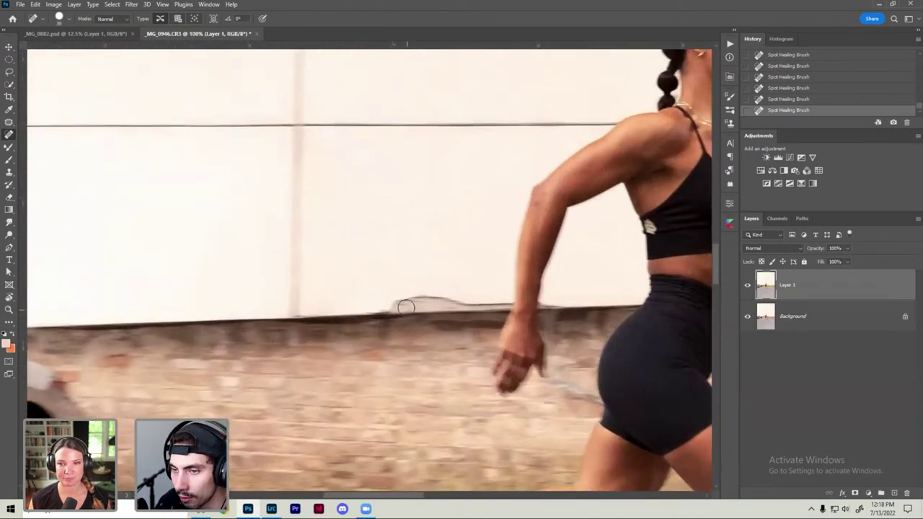
mouse_move(406, 304)
left_mouse_down()
mouse_move(375, 305)
mouse_move(469, 300)
left_mouse_up()
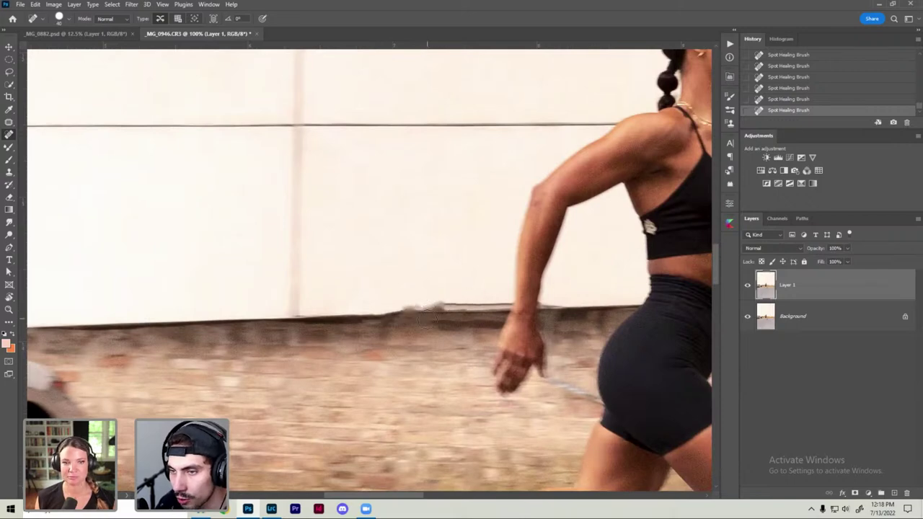
key("ctrl+z")
key("ctrl+z")
key("ctrl+z")
Step: Clone a straight wall edge over the jagged white-wall/brick boundary with the Clone Stamp
key("s")
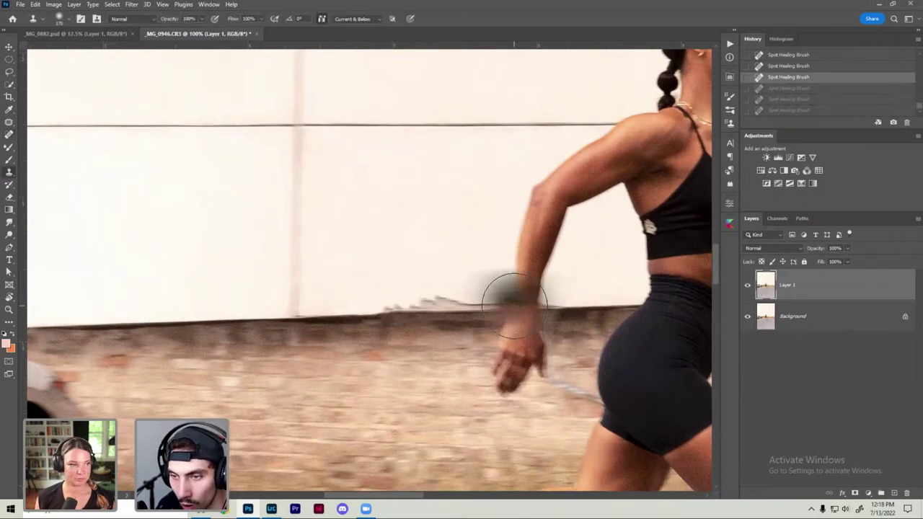
left_click(345, 317, "alt")
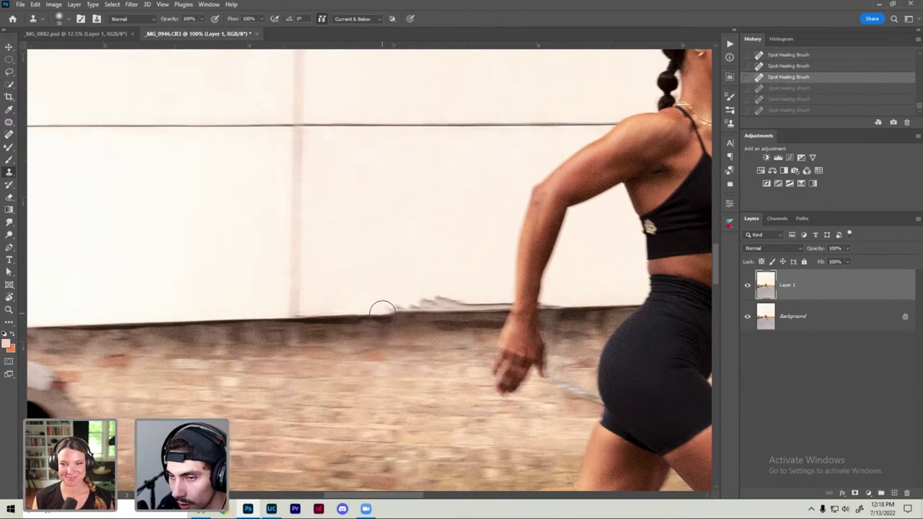
mouse_move(383, 315)
left_mouse_down()
mouse_move(433, 302)
mouse_move(500, 305)
left_mouse_up()
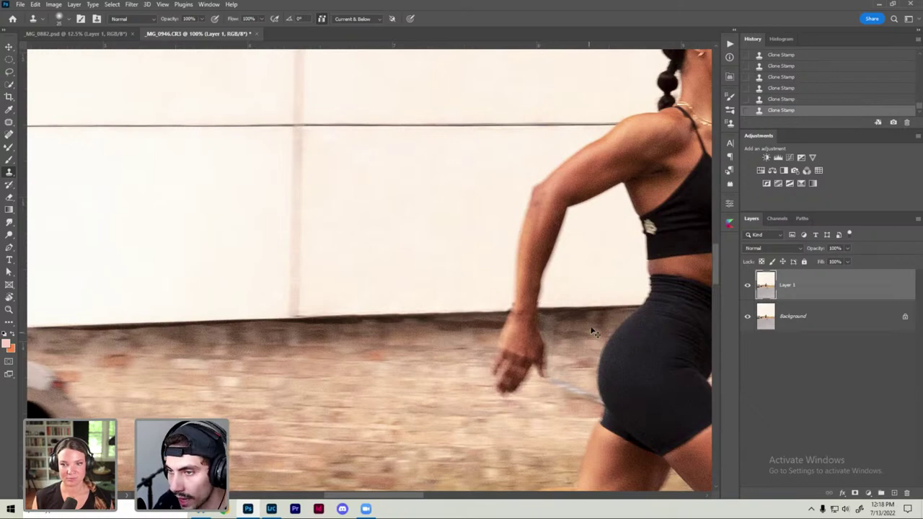
scroll(592, 332, "down", 3)
scroll(468, 208, "down", 1)
scroll(518, 184, "down", 1)
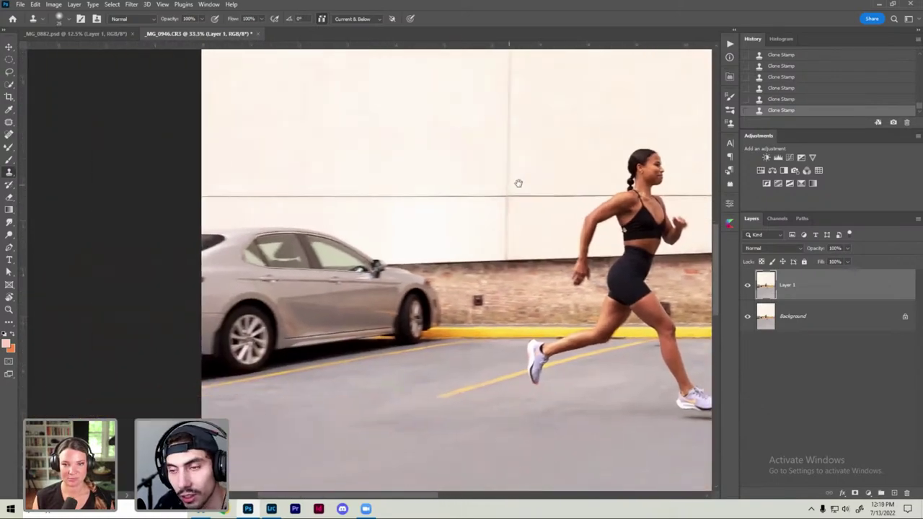
scroll(539, 274, "up", 1)
scroll(556, 312, "up", 1)
Step: Spot-heal away the small vent on the brick wall
key("j")
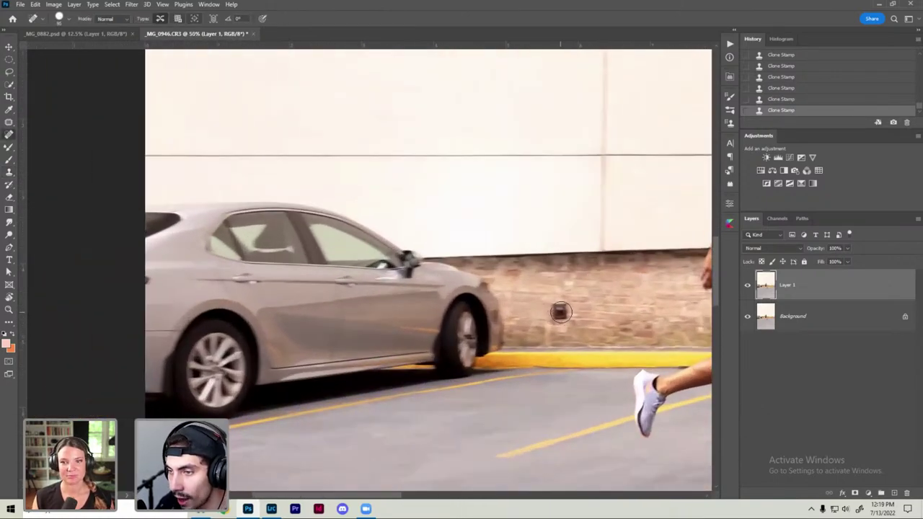
left_click(560, 312)
scroll(569, 325, "down", 2)
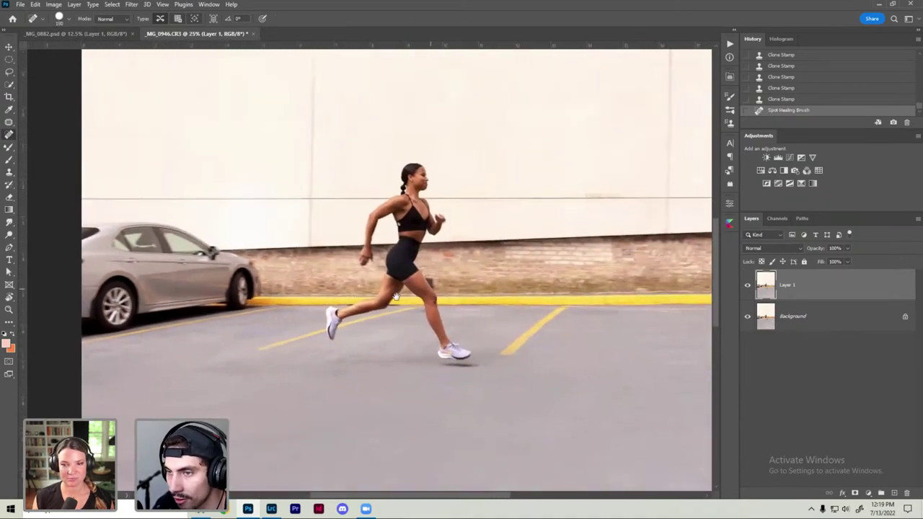
scroll(438, 282, "up", 2)
scroll(383, 346, "left", 5)
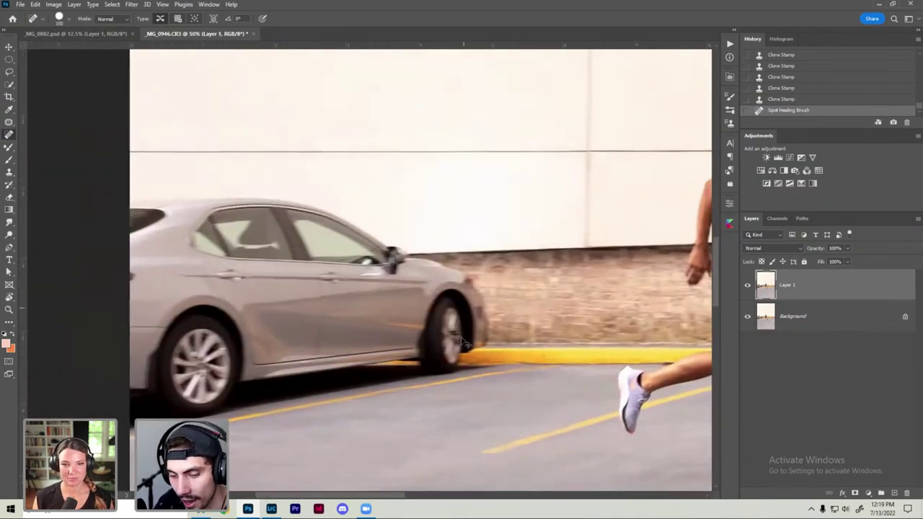
scroll(383, 346, "down", 1)
key("l")
scroll(346, 364, "down", 1)
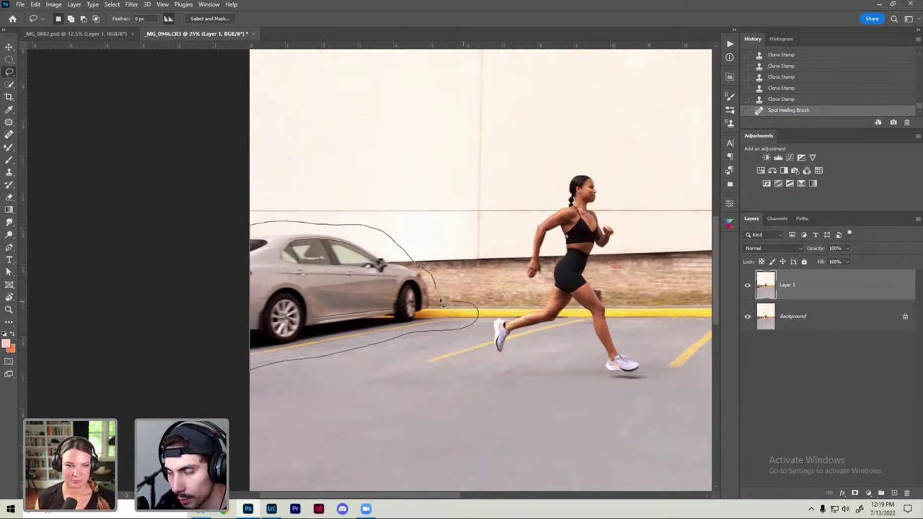
Step: Lasso the parked car, extend the outline near its front bumper, and launch Content-Aware Fill
left_click_drag(439, 301, 438, 315)
scroll(426, 346, "down", 1)
scroll(426, 346, "down", 1)
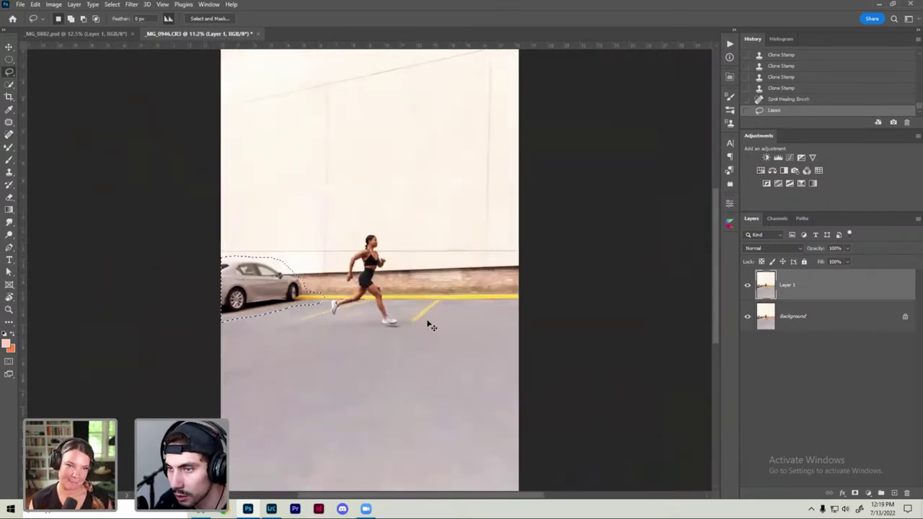
scroll(415, 289, "up", 2)
scroll(448, 230, "up", 1)
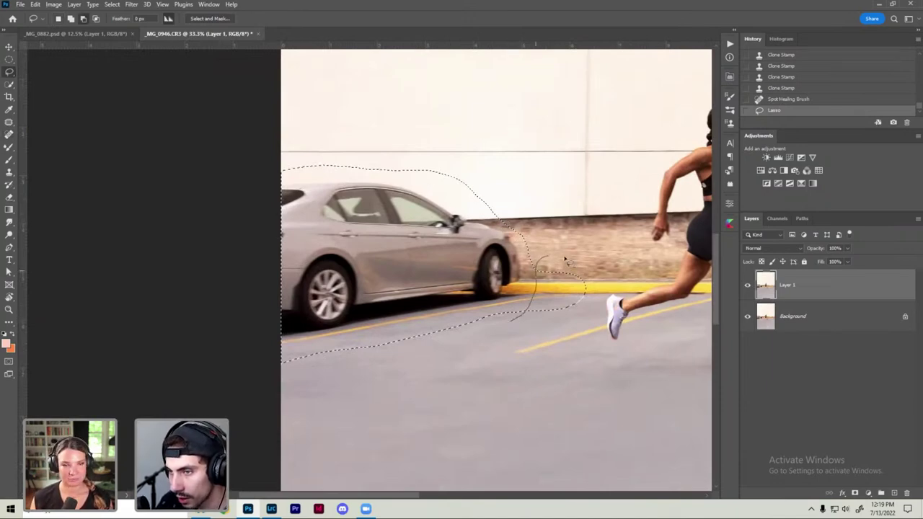
left_click_drag(566, 261, 540, 355)
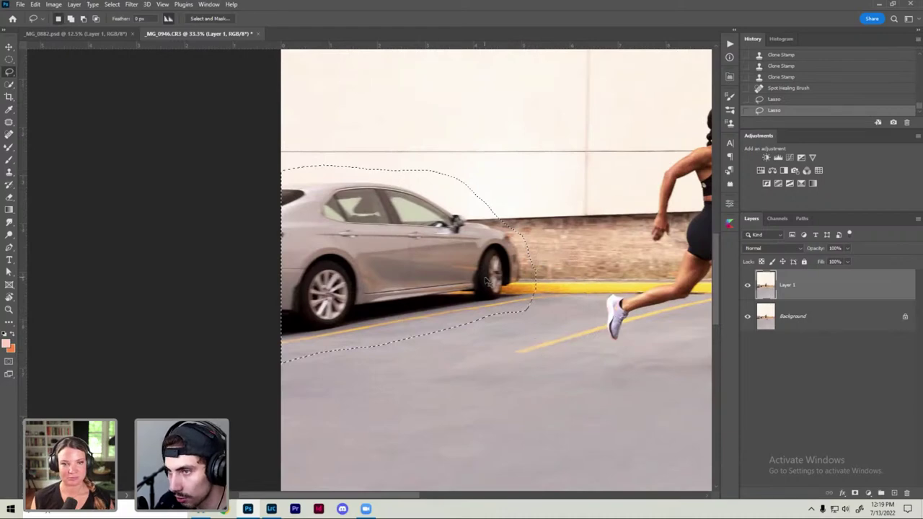
scroll(486, 281, "down", 3)
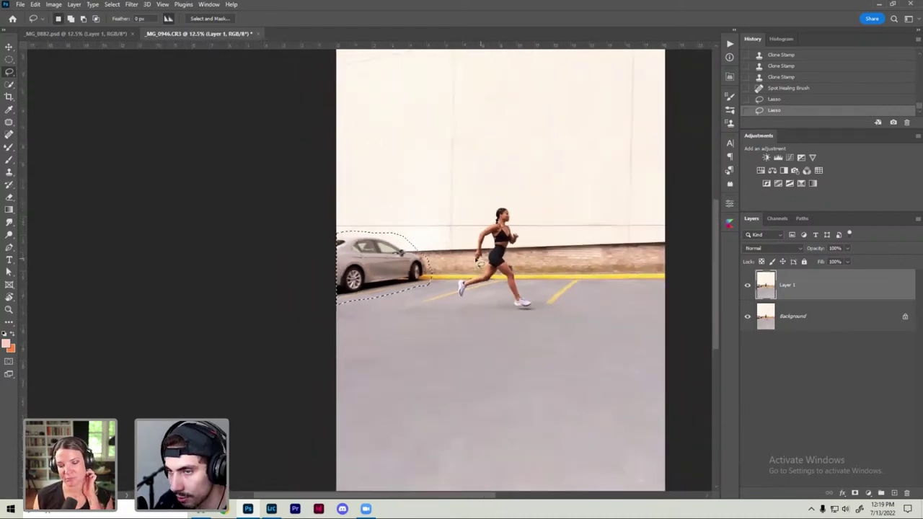
scroll(375, 263, "up", 1)
scroll(375, 263, "up", 1)
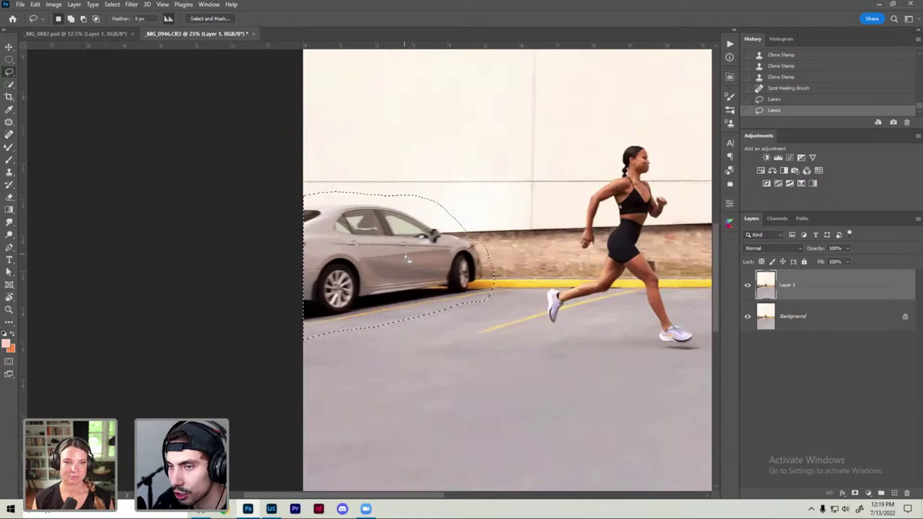
right_click(404, 254)
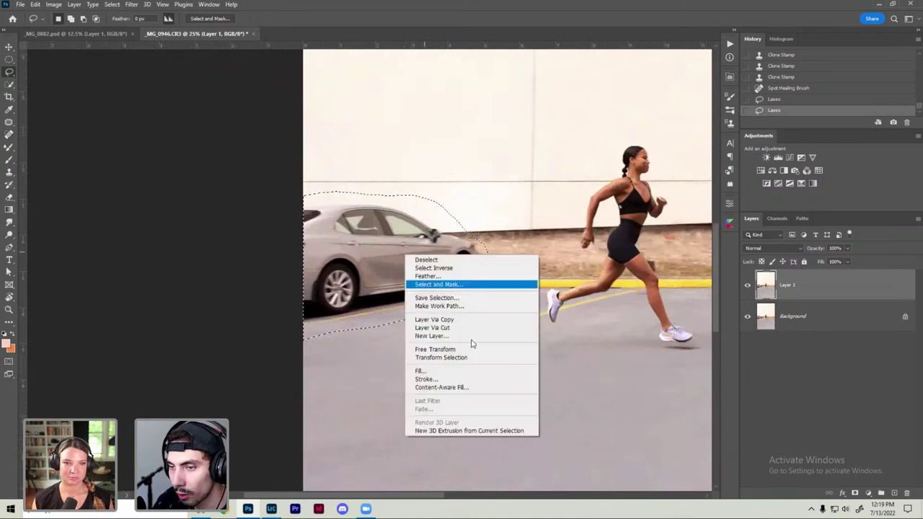
left_click(451, 389)
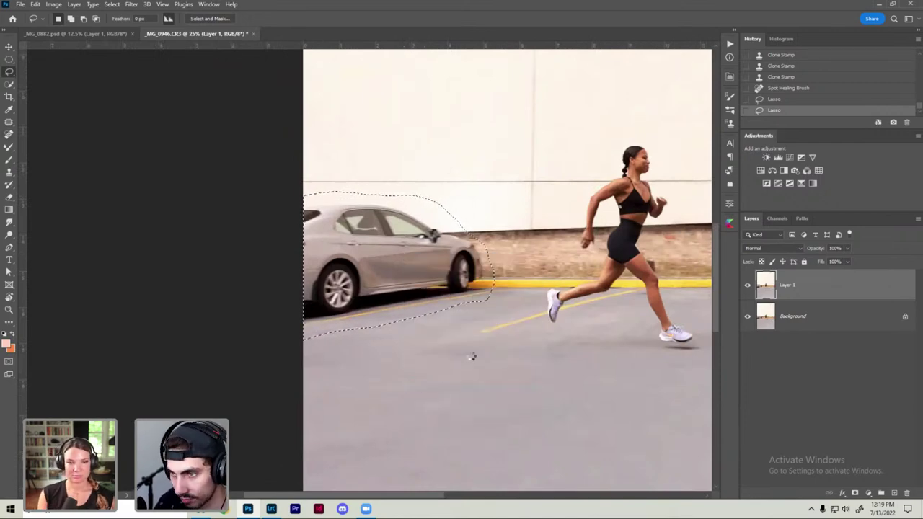
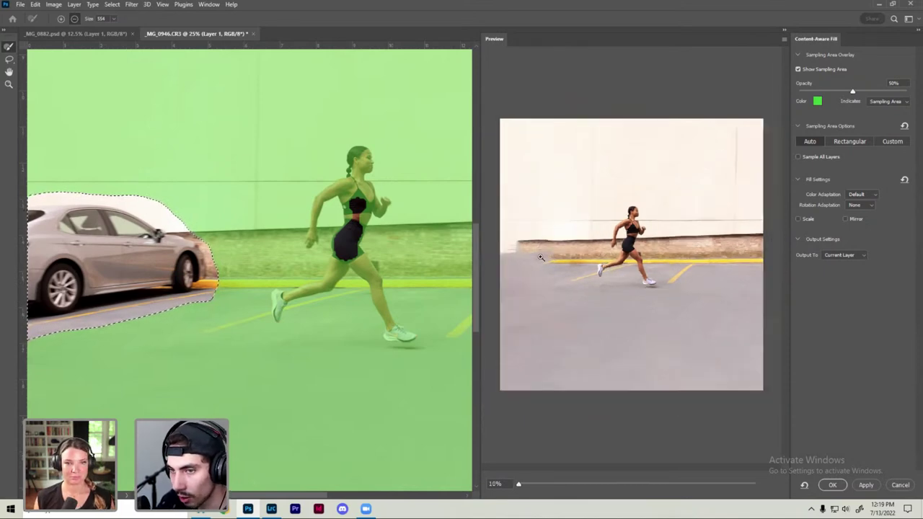
Step: Zoom around the Content-Aware Fill preview, then exit the workspace without filling
scroll(199, 292, "down", 3)
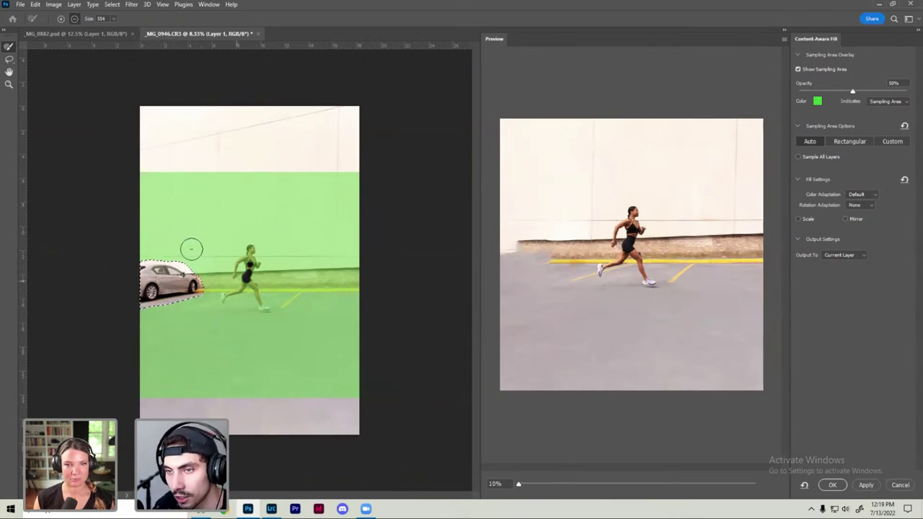
scroll(220, 260, "down", 2)
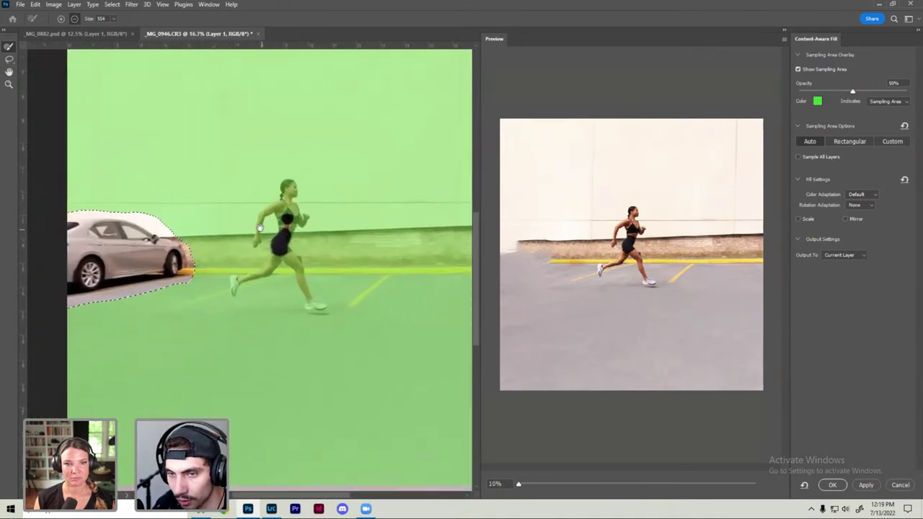
scroll(267, 295, "down", 2)
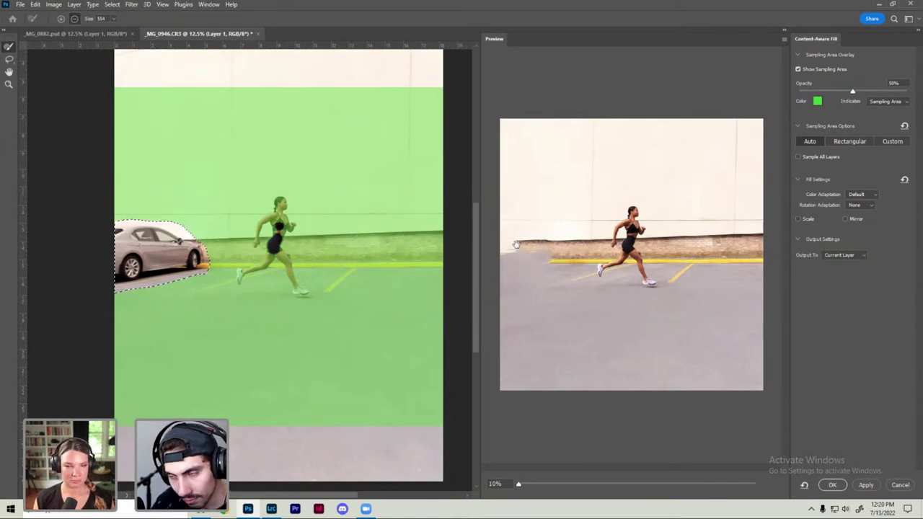
scroll(567, 317, "up", 1)
scroll(537, 296, "up", 2)
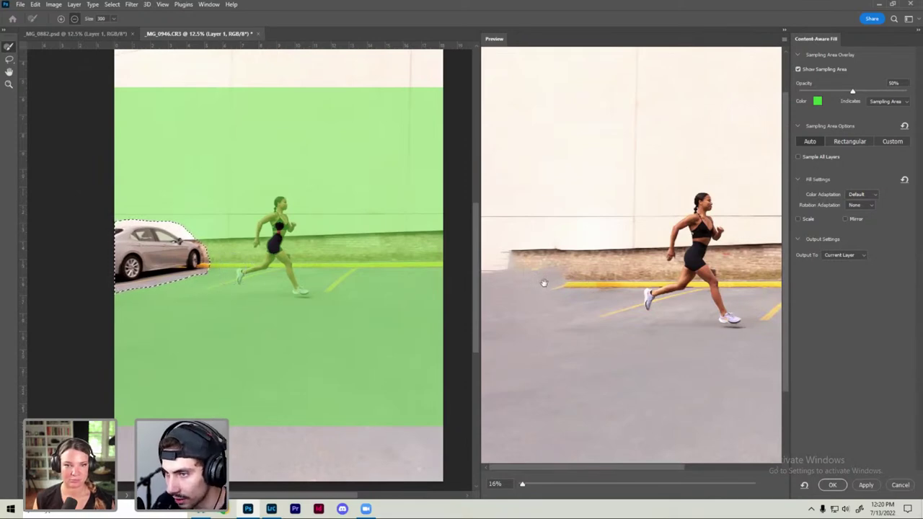
scroll(561, 286, "down", 1)
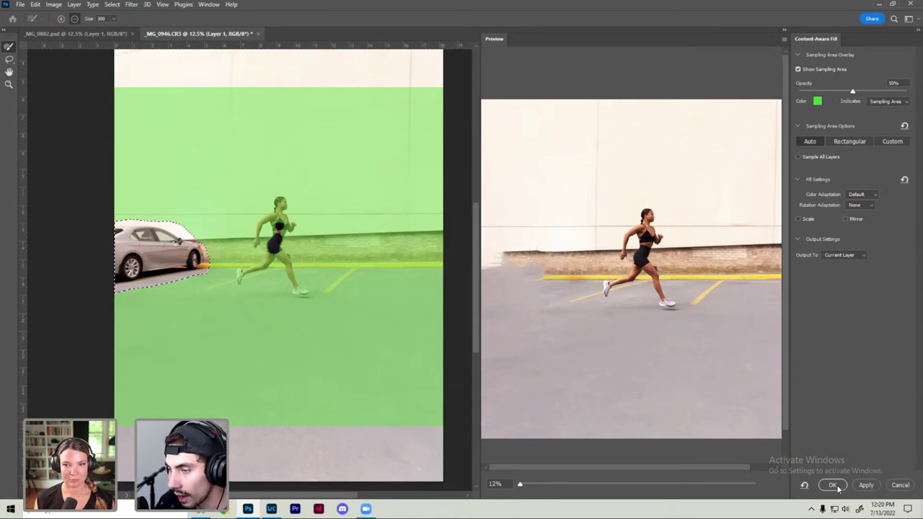
left_click(900, 485)
Step: Deselect the car, switch to the Clone Stamp tool and zoom in on the car
scroll(393, 263, "up", 2)
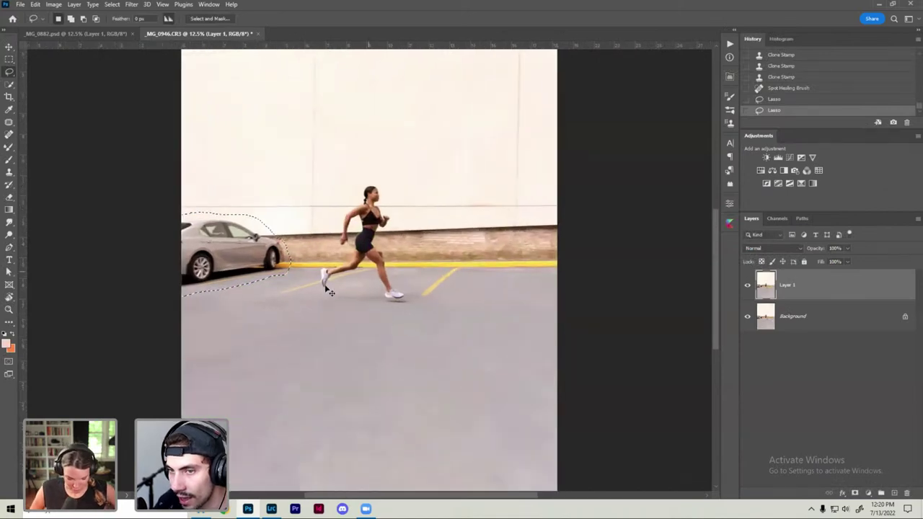
key("ctrl+d")
scroll(518, 261, "up", 1)
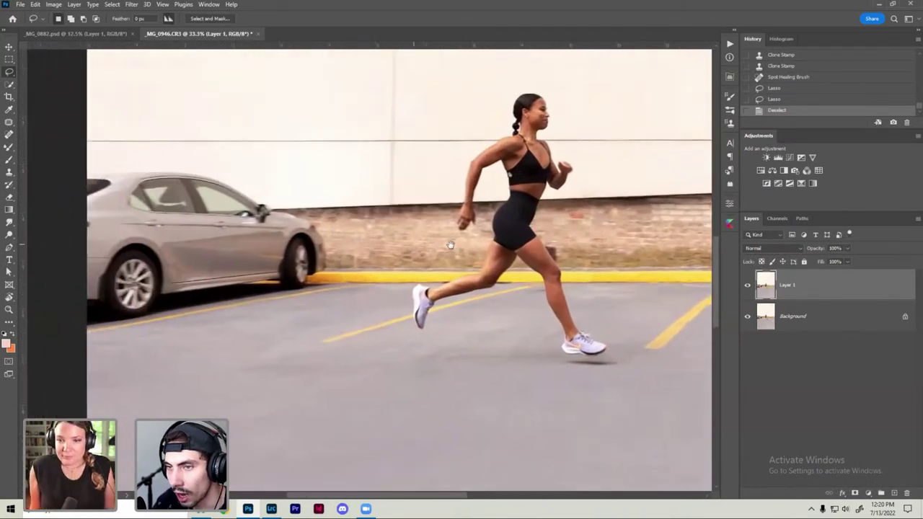
scroll(515, 258, "up", 1)
key("s")
scroll(363, 136, "down", 1)
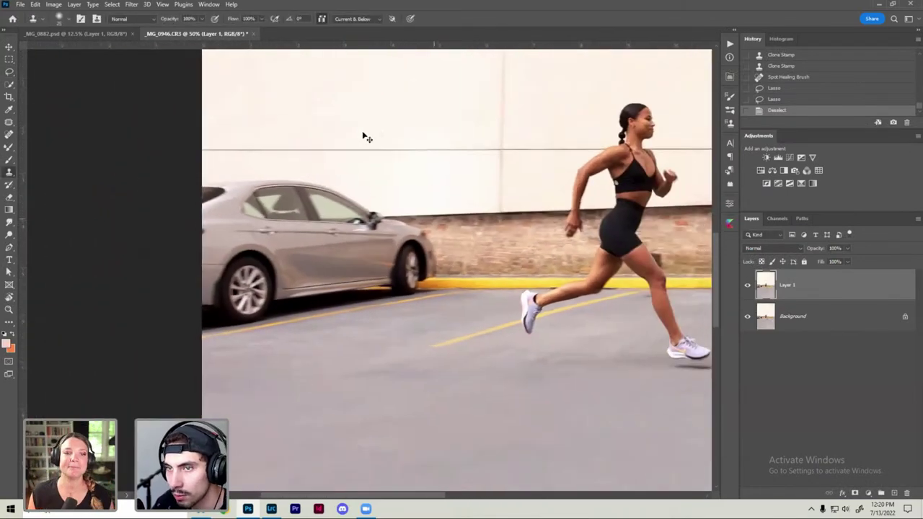
scroll(457, 131, "down", 1)
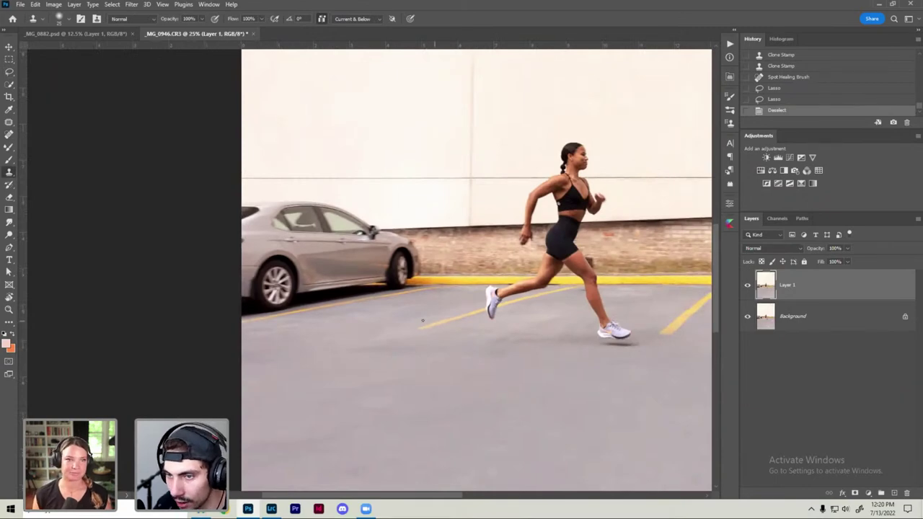
scroll(405, 202, "up", 1)
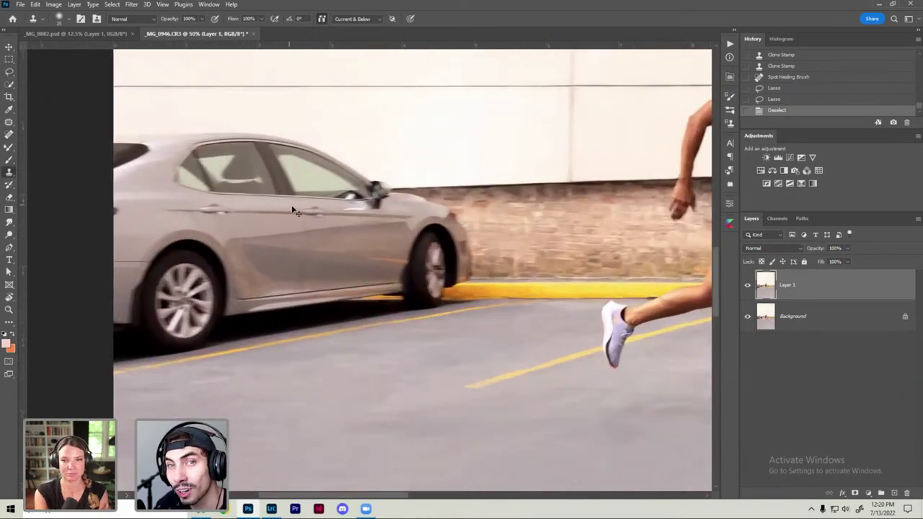
scroll(346, 238, "down", 1)
scroll(350, 241, "down", 1)
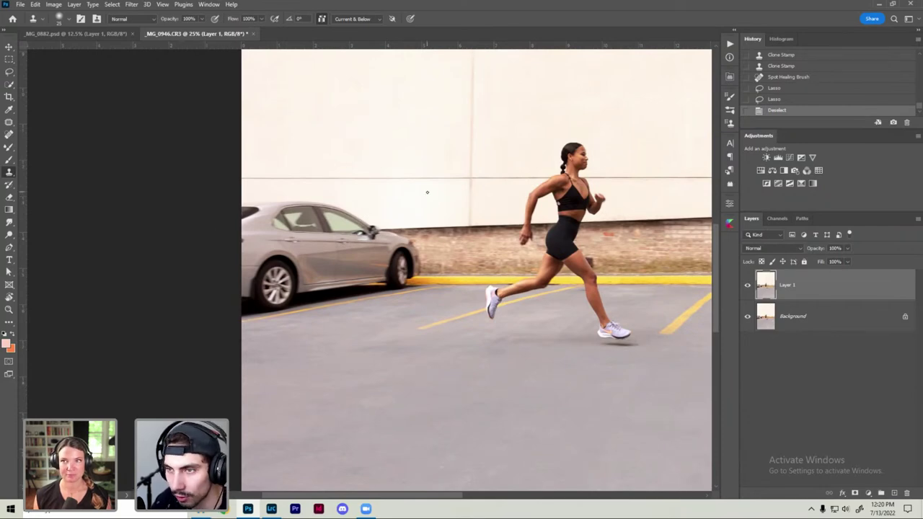
scroll(427, 192, "up", 1)
scroll(505, 230, "up", 1)
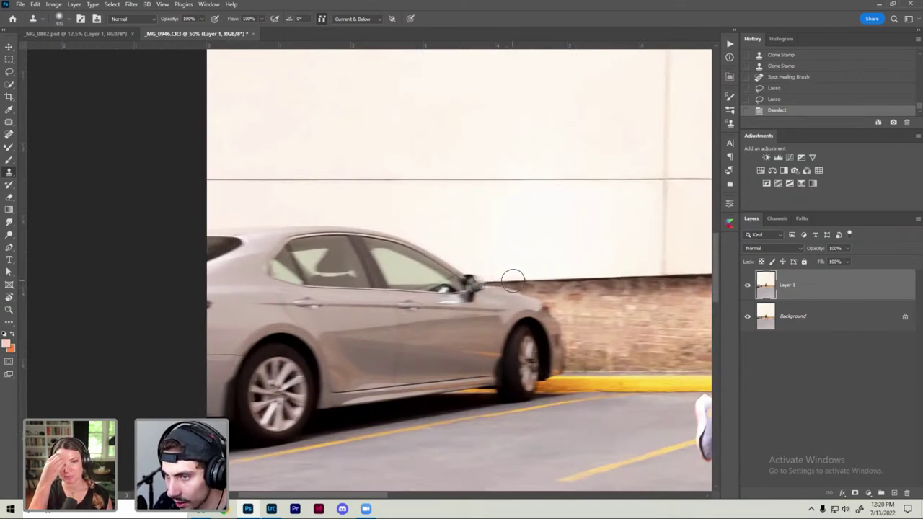
Step: Clone wall texture over the car's side mirror, window edge and the area near the wheel
left_click(512, 278)
key("ctrl+z")
key("ctrl+plus")
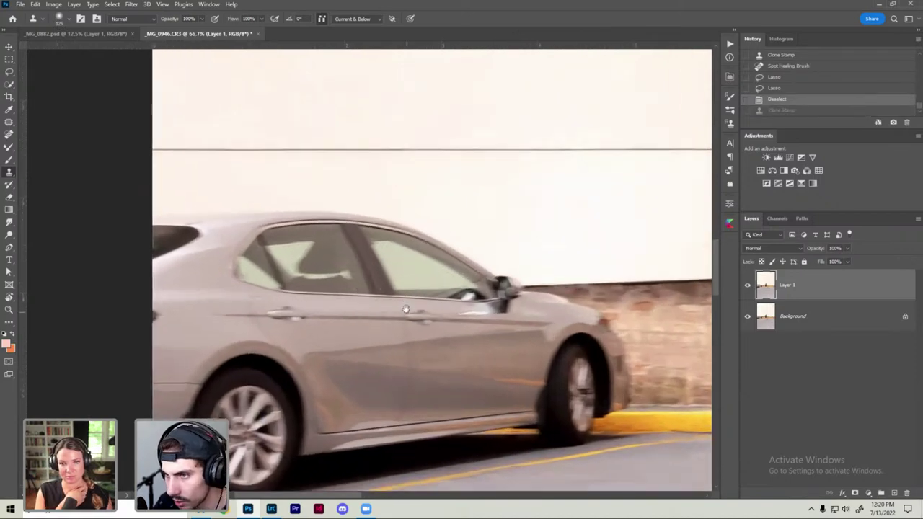
key("ctrl+plus")
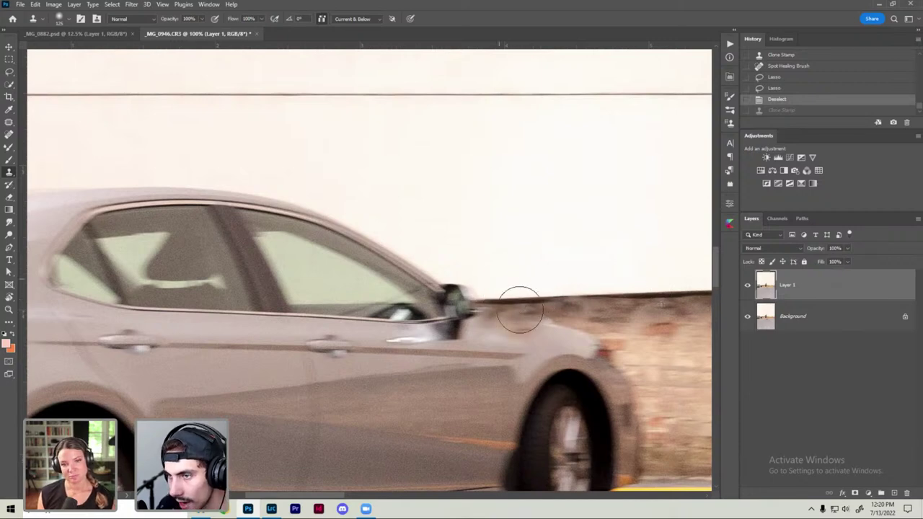
left_click(519, 303)
left_click(453, 300)
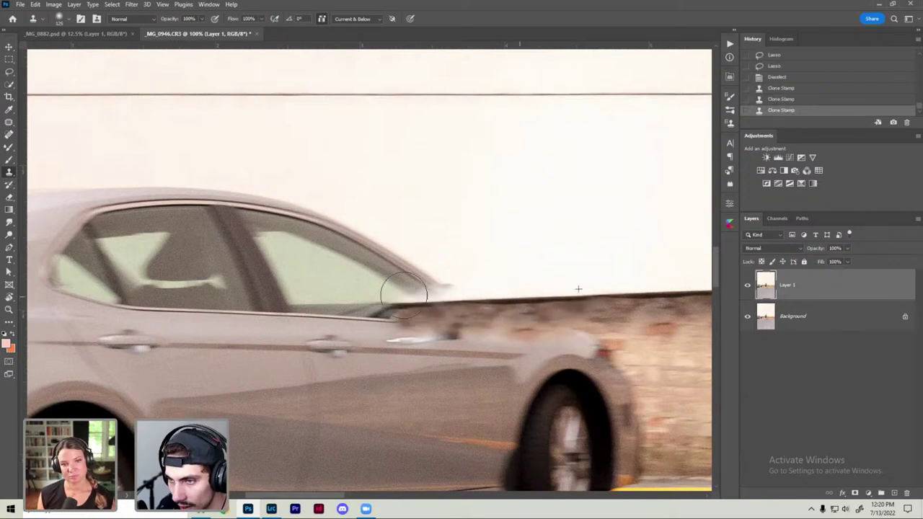
left_click(399, 291)
left_click(648, 313)
left_click(552, 350)
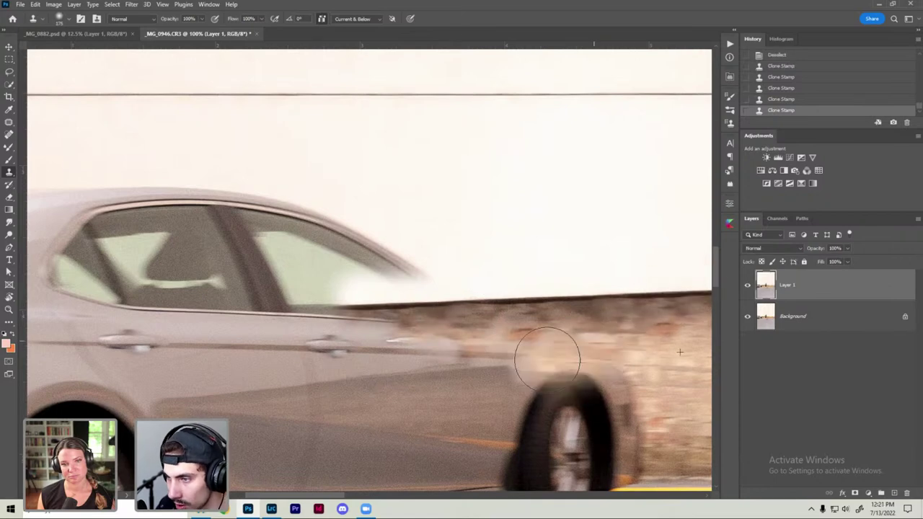
Step: Paint wall and brick over the rear window and car body, undoing the stroke on the front door
key("ctrl+minus")
left_click(483, 357)
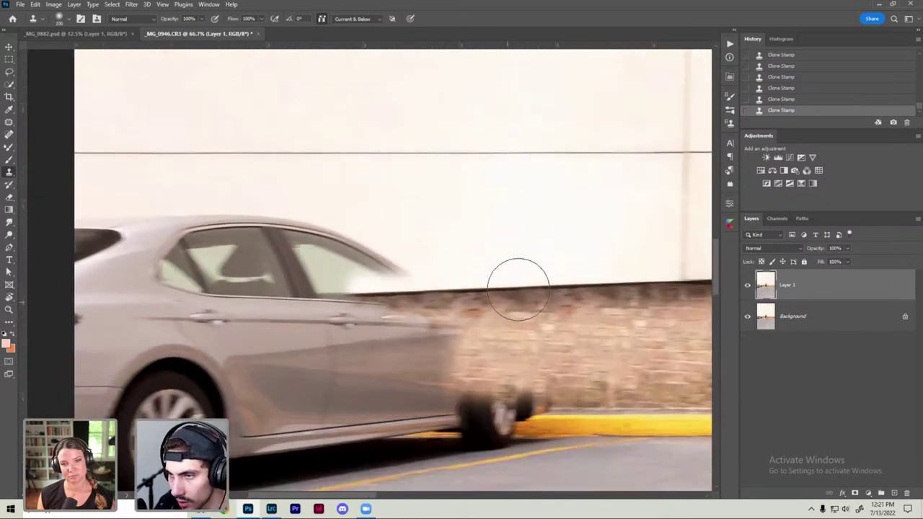
left_click(375, 283)
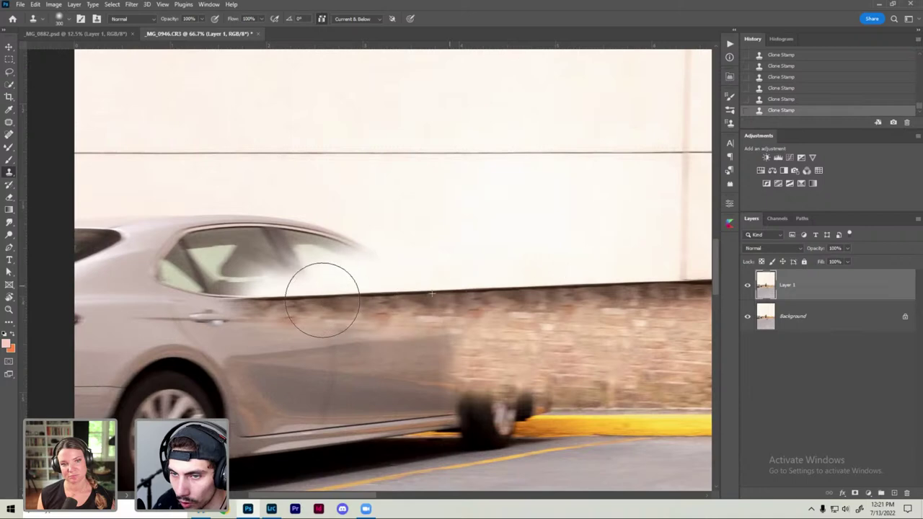
mouse_move(320, 288)
left_mouse_down()
mouse_move(101, 317)
mouse_move(217, 344)
left_mouse_up()
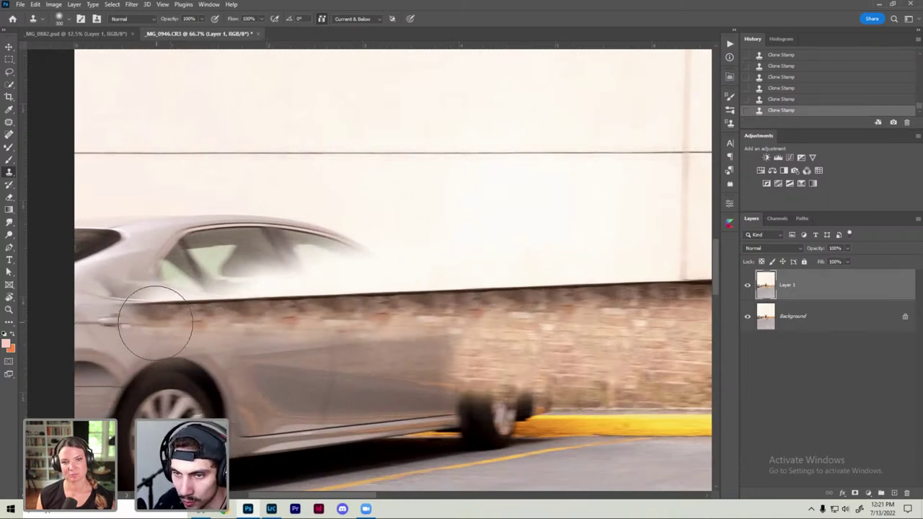
key("ctrl+z")
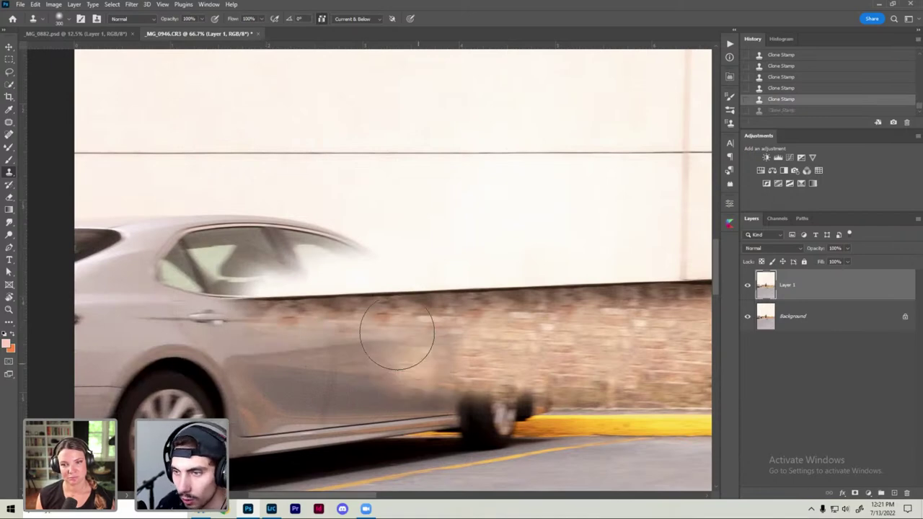
mouse_move(383, 257)
left_mouse_down()
mouse_move(411, 251)
mouse_move(127, 277)
left_mouse_up()
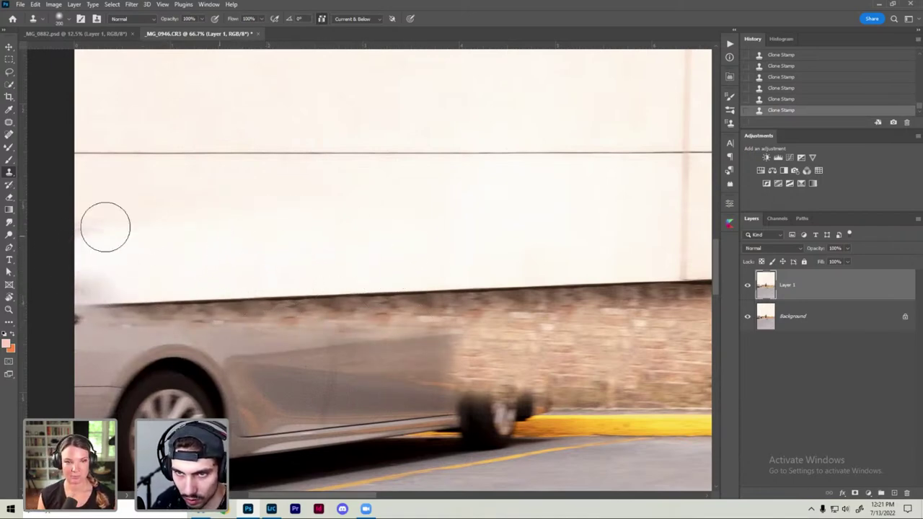
scroll(396, 271, "down", 3)
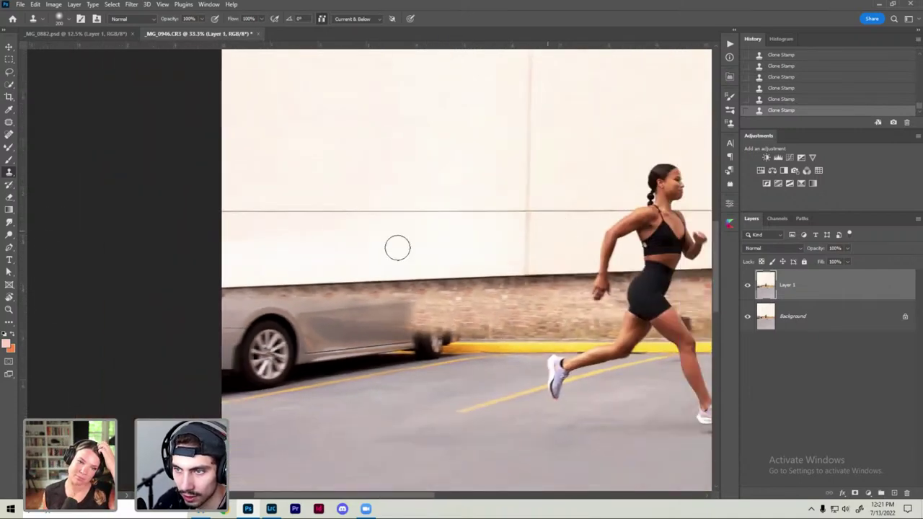
scroll(393, 258, "up", 2)
scroll(581, 276, "up", 1)
scroll(581, 277, "down", 2)
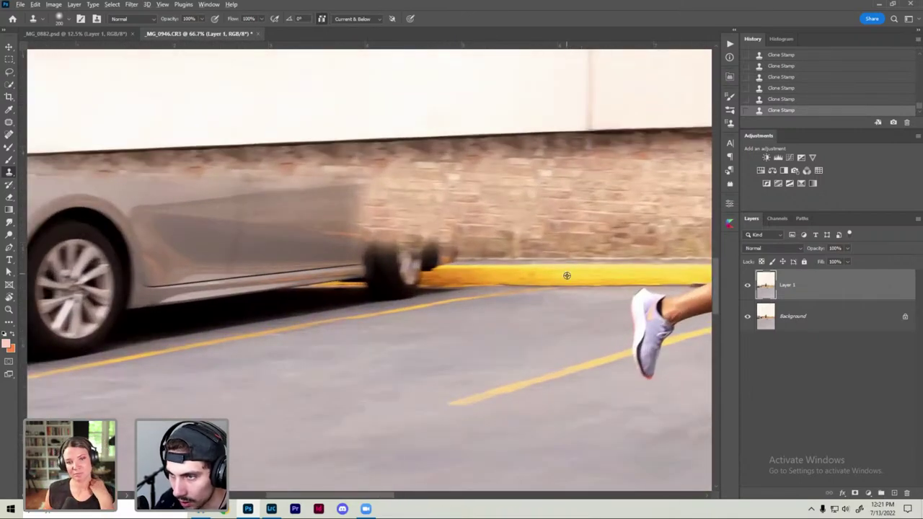
scroll(591, 282, "down", 1)
scroll(520, 277, "down", 1)
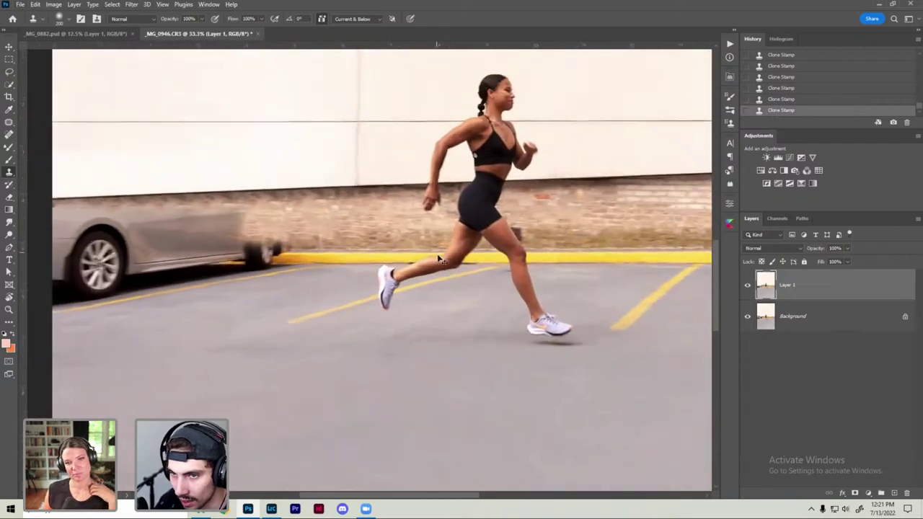
scroll(448, 272, "down", 1)
scroll(448, 273, "down", 1)
scroll(454, 263, "up", 2)
scroll(491, 259, "up", 1)
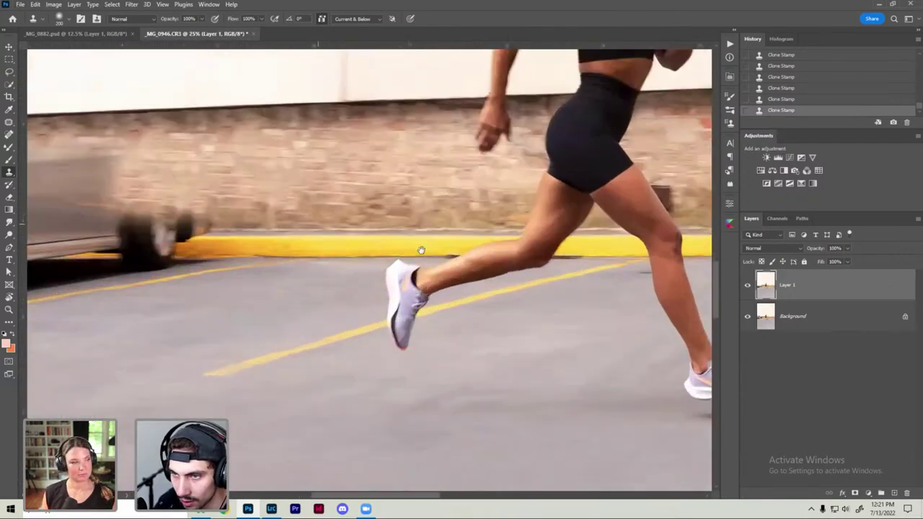
scroll(513, 256, "up", 1)
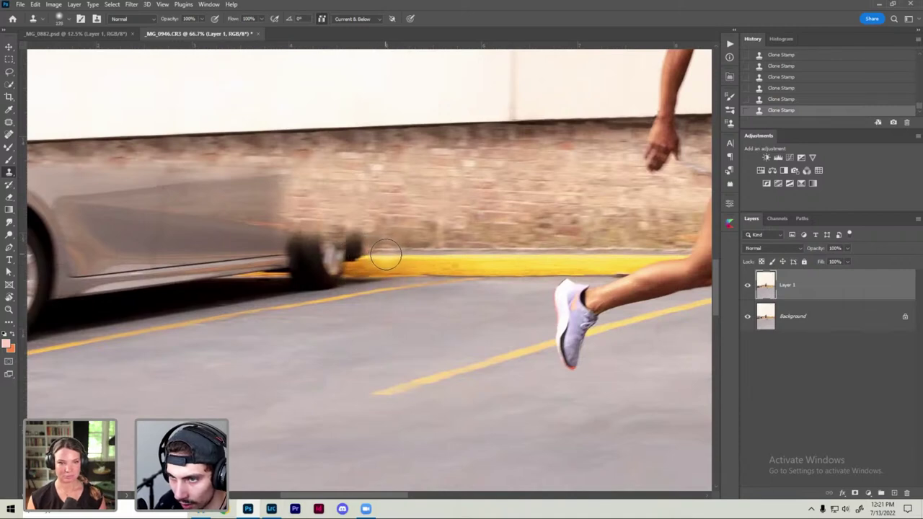
Step: Clone curb and brick over the car's rear wheel and body using a larger brush
mouse_move(390, 254)
left_mouse_down()
mouse_move(325, 260)
mouse_move(433, 249)
mouse_move(238, 274)
mouse_move(369, 241)
mouse_move(122, 262)
left_mouse_up()
left_click_drag(310, 230, 104, 262)
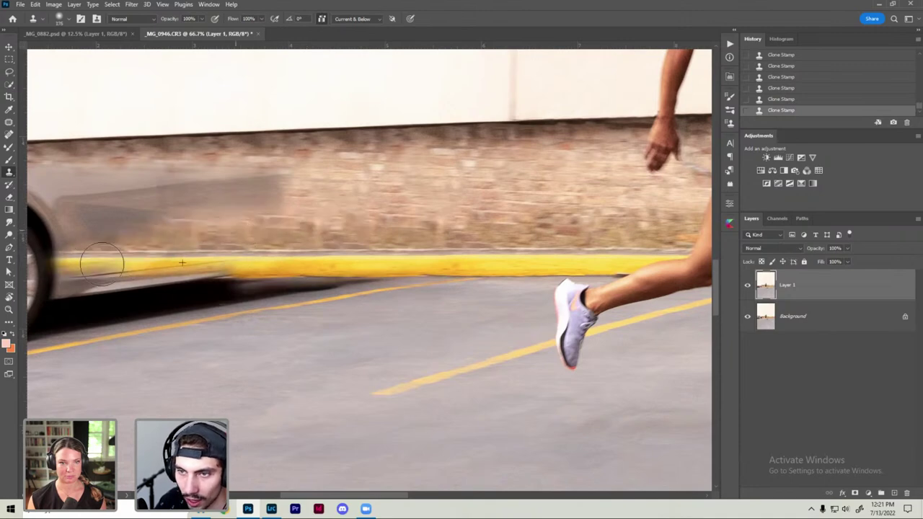
key("bracketright")
left_click_drag(346, 189, 109, 217)
scroll(359, 241, "down", 1)
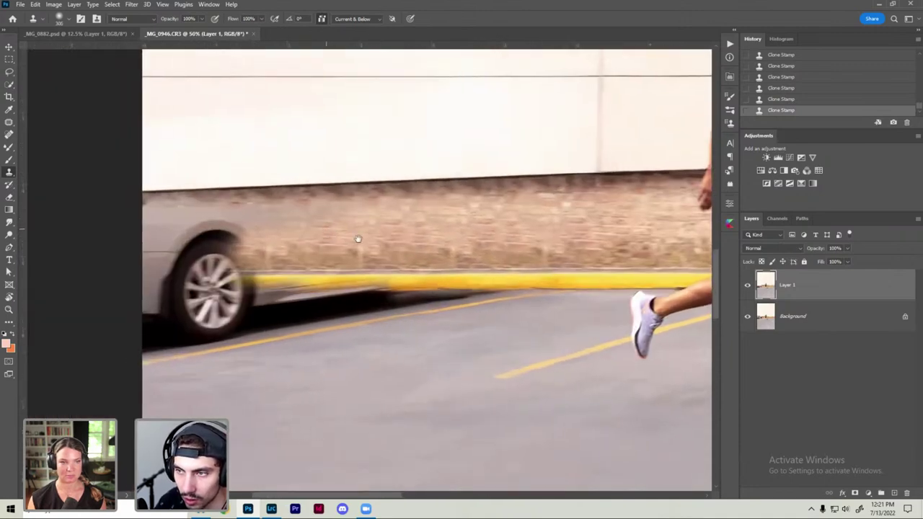
mouse_move(301, 231)
left_mouse_down()
mouse_move(279, 223)
mouse_move(293, 219)
mouse_move(309, 247)
left_mouse_up()
key("ctrl+z")
key("ctrl+z")
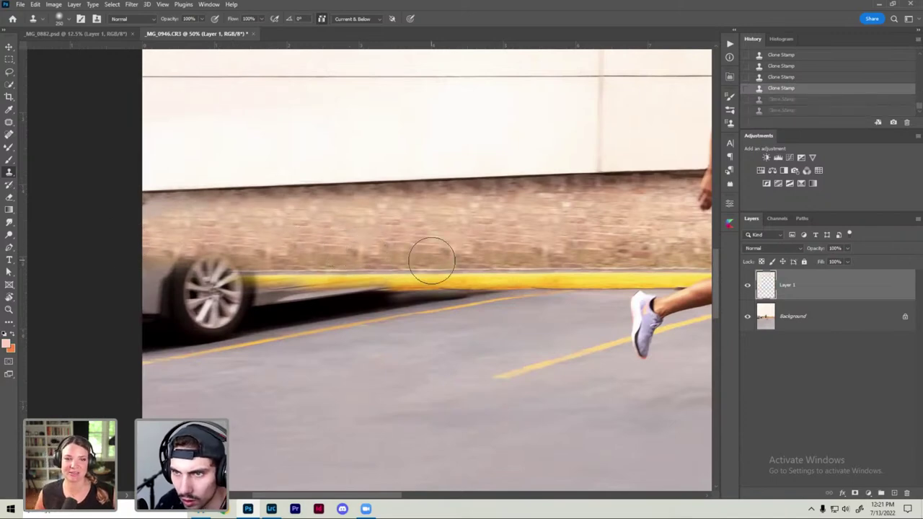
Step: Extend the yellow curb over the car's lower body and clone out the curb smudge
left_click_drag(379, 276, 282, 278)
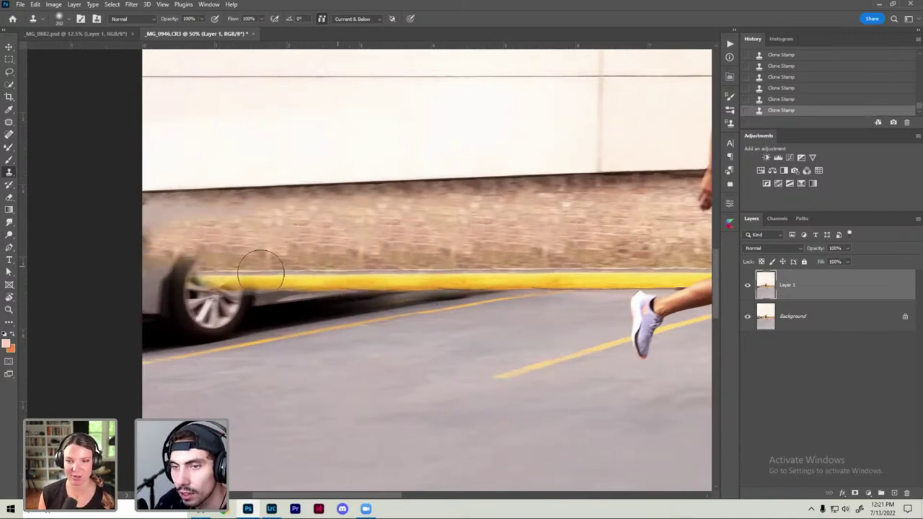
left_click_drag(339, 277, 144, 281)
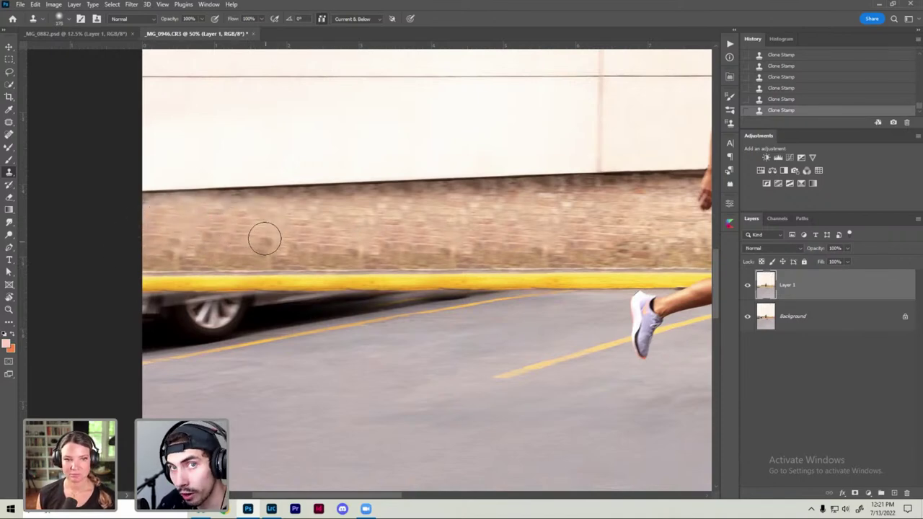
scroll(274, 246, "down", 3)
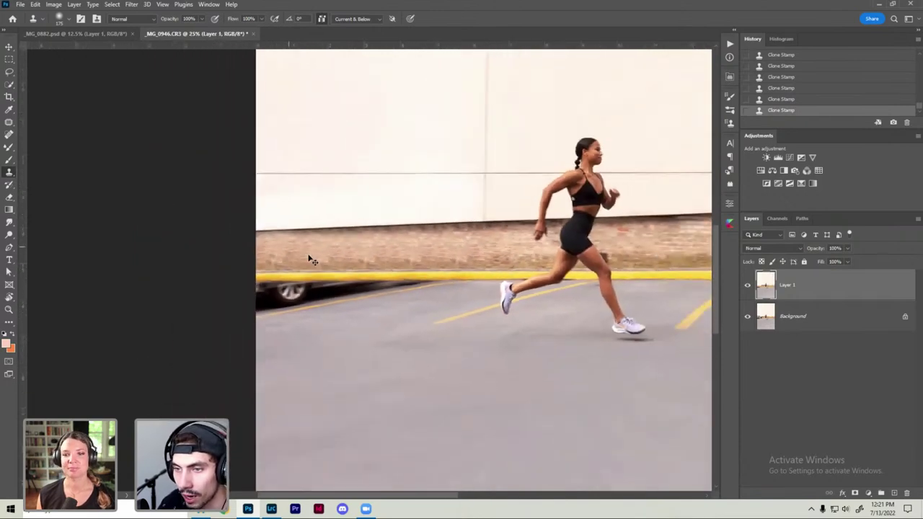
scroll(313, 267, "up", 3)
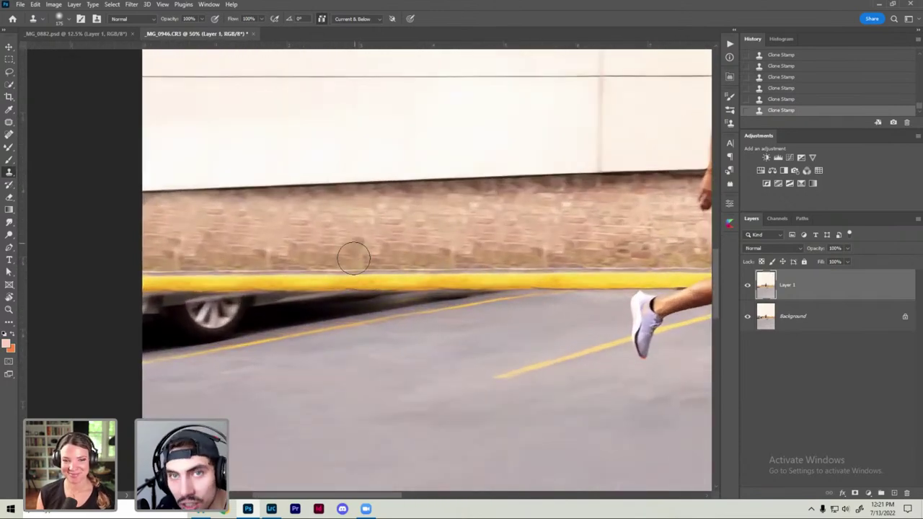
left_click(354, 265)
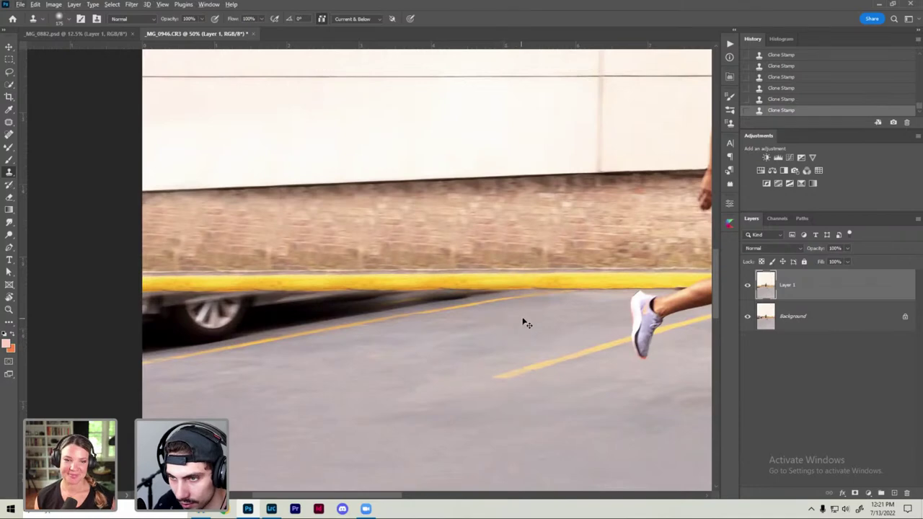
scroll(515, 314, "down", 1)
key("ctrl+minus")
key("ctrl+plus")
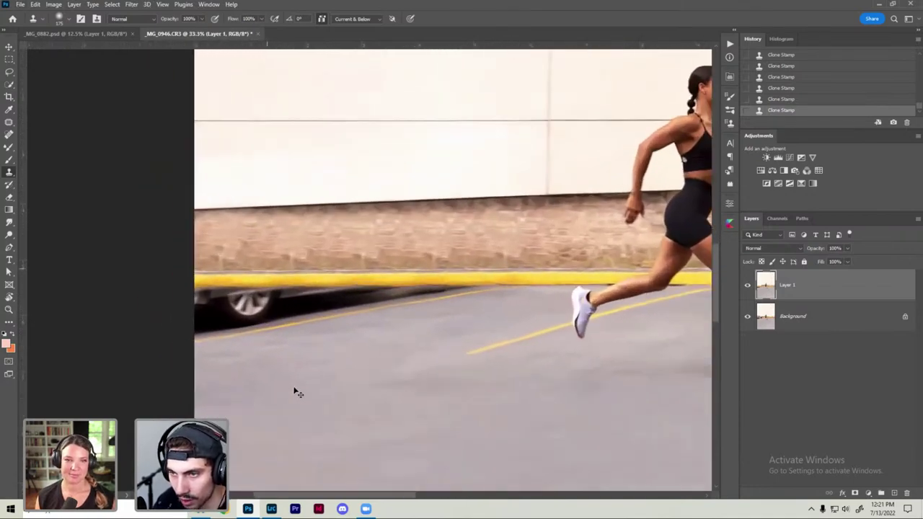
key("ctrl+plus")
key("ctrl+plus")
Step: Trace a Pen path around the blurred car below the curb at the left edge
key("p")
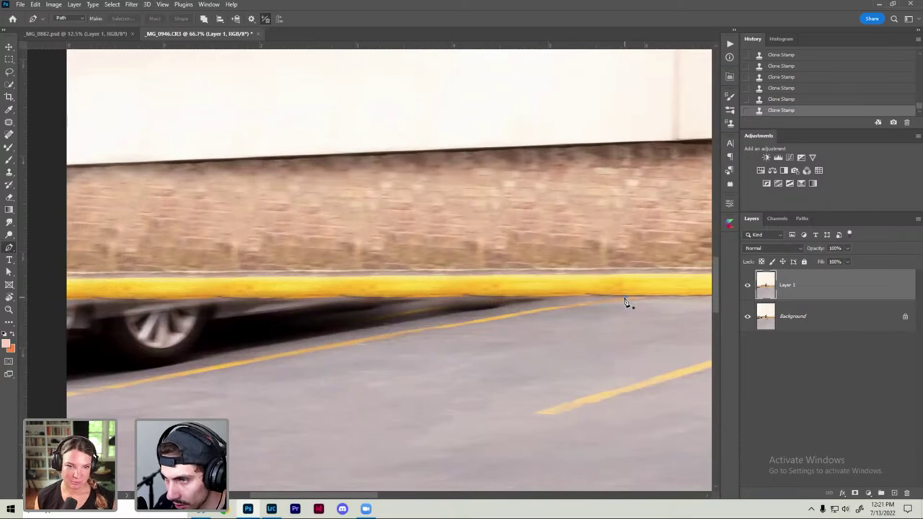
left_click(624, 298)
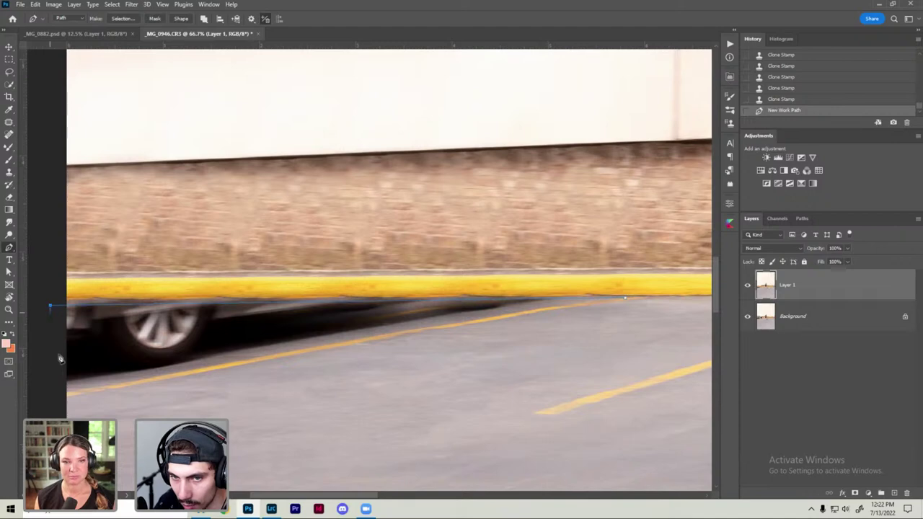
left_click(48, 395)
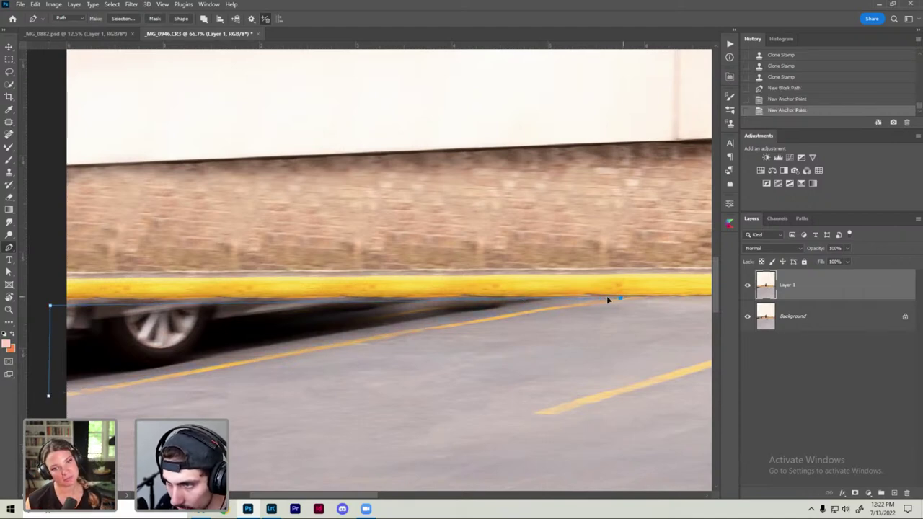
left_click_drag(619, 298, 598, 299)
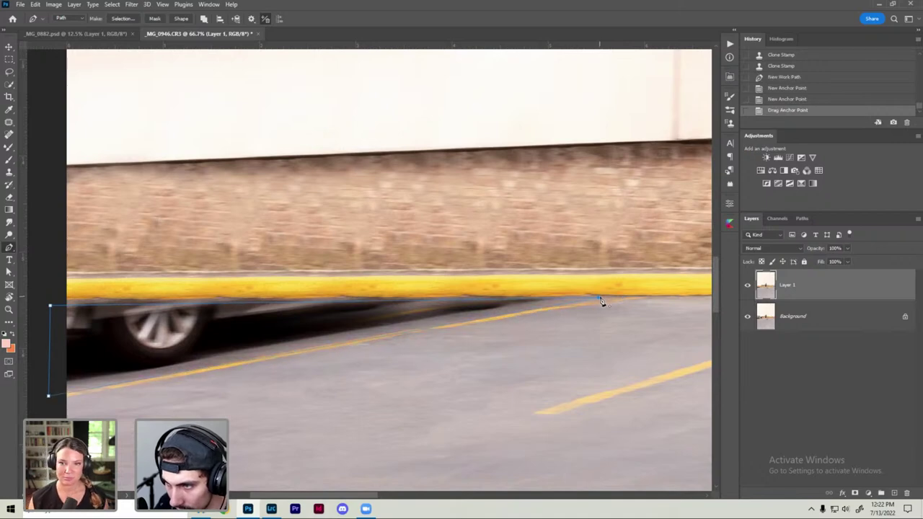
left_click(599, 300)
mouse_move(599, 298)
left_mouse_down()
mouse_move(583, 309)
mouse_move(598, 304)
left_mouse_up()
key("ctrl+z")
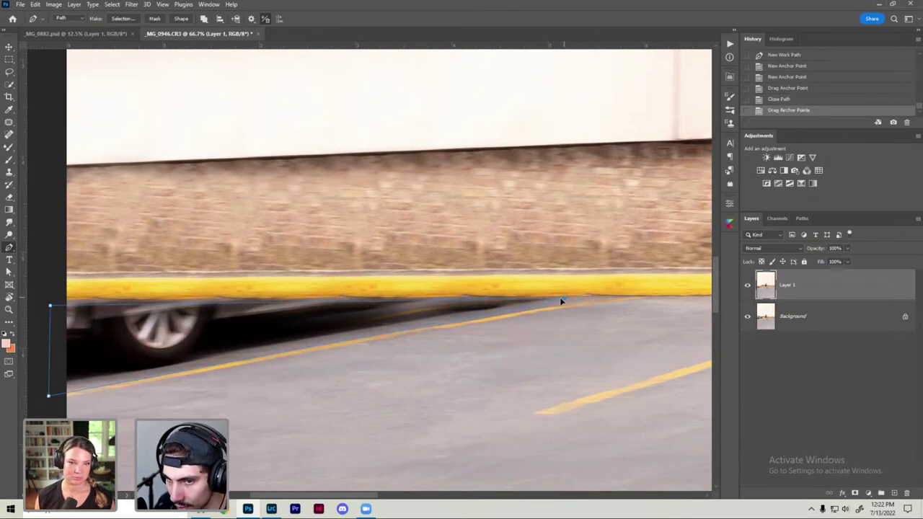
left_click_drag(558, 296, 560, 300)
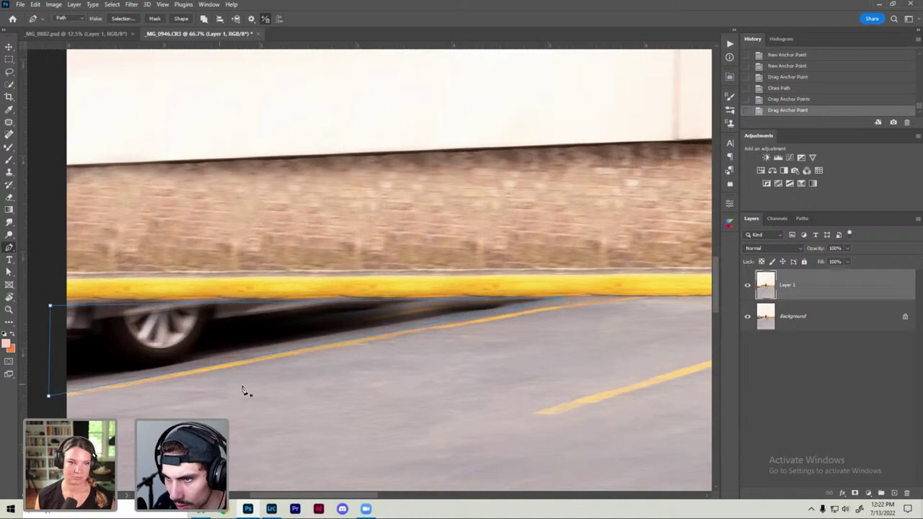
Step: Convert the path to a selection without feathering and bring up Content-Aware Fill for it
right_click(260, 335)
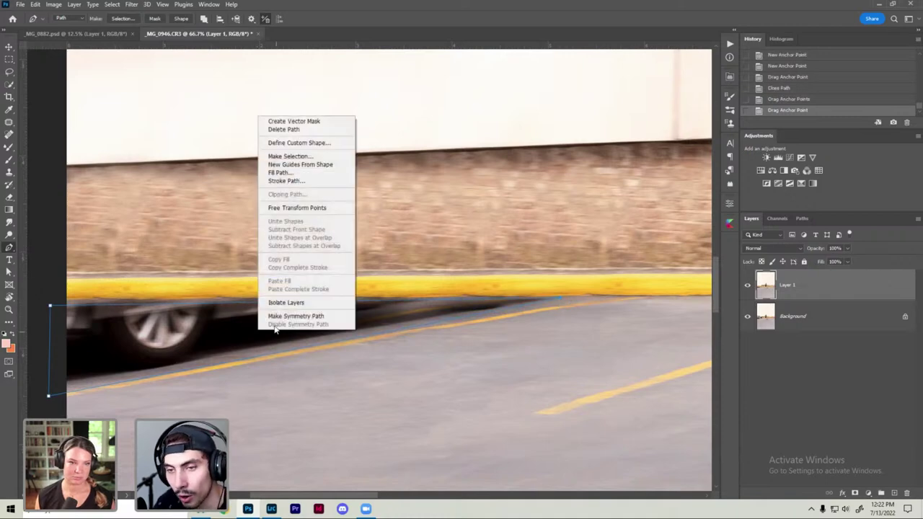
left_click(287, 158)
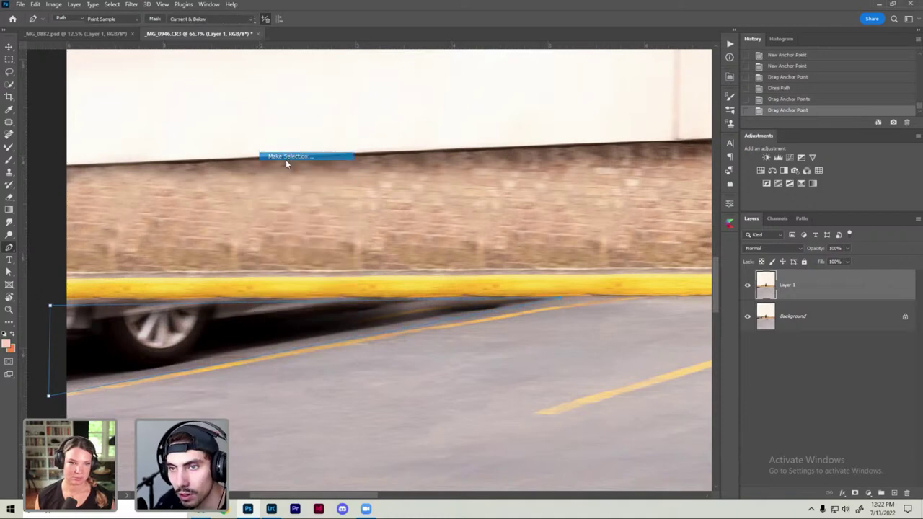
key("Return")
right_click(274, 315)
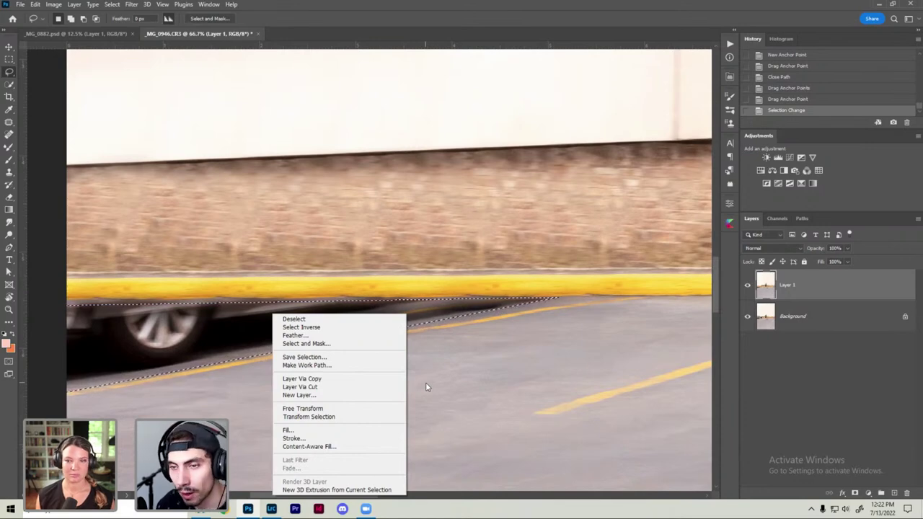
left_click(326, 446)
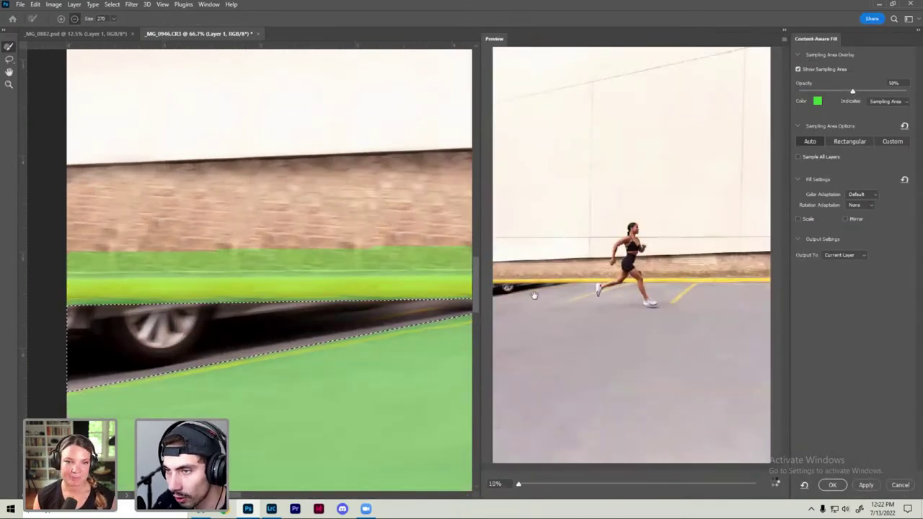
Step: Brush the curb, road line and runner's legs out of the sampling area and apply the fill
scroll(544, 292, "up", 1)
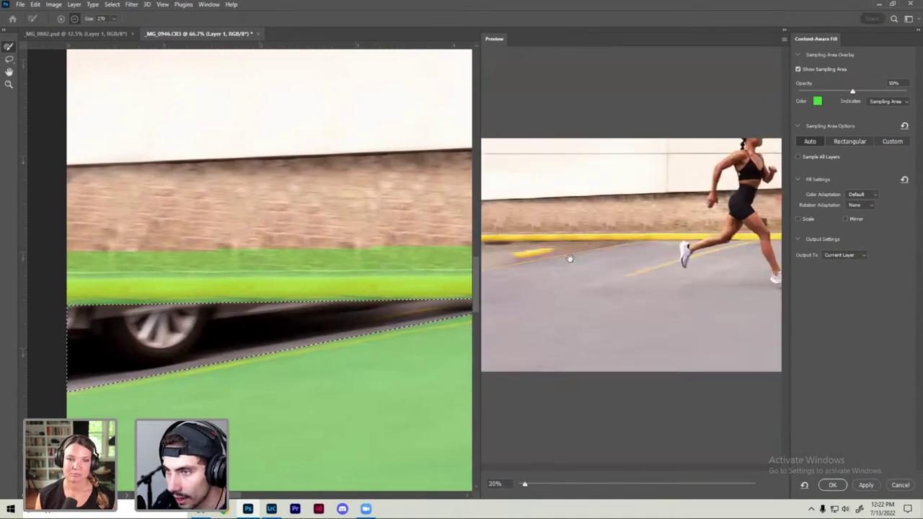
scroll(281, 293, "down", 1)
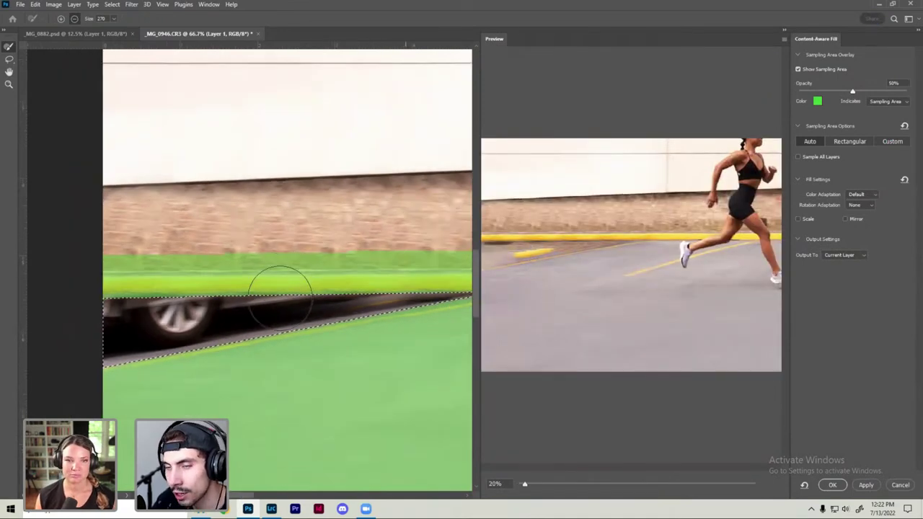
scroll(217, 281, "down", 2)
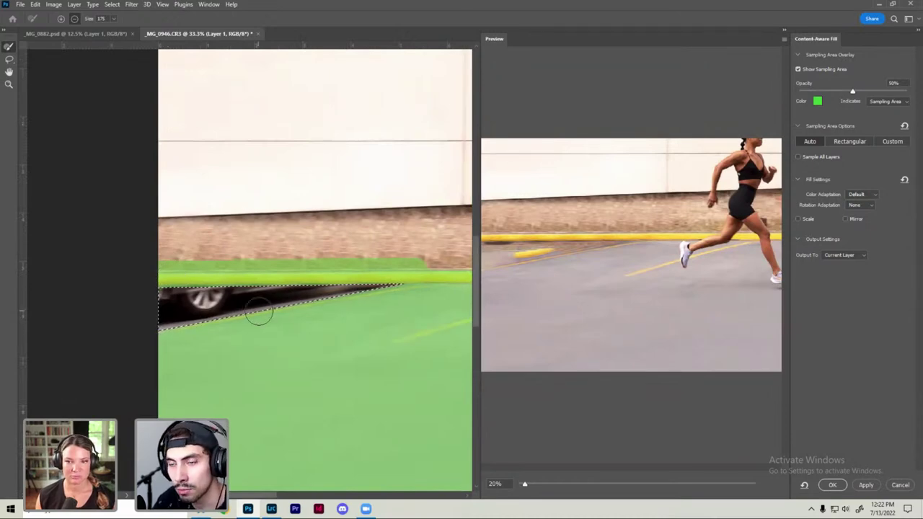
scroll(447, 257, "down", 1)
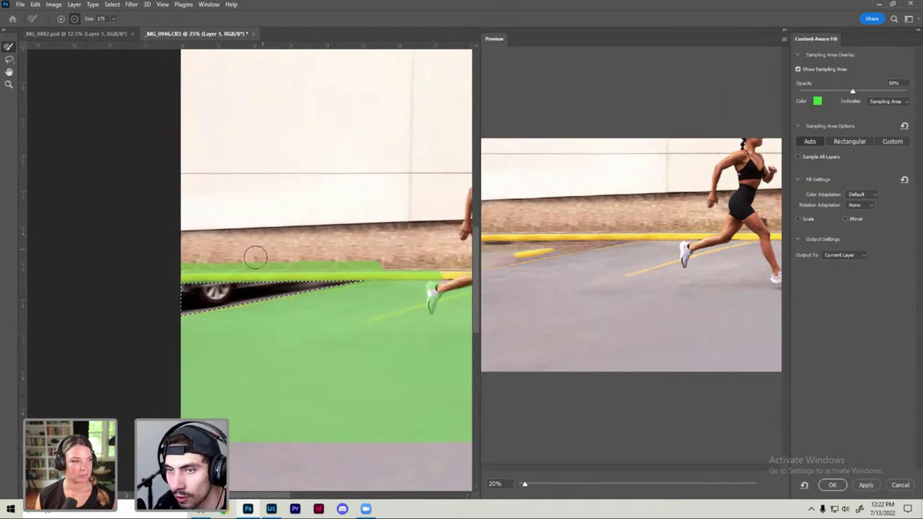
scroll(199, 264, "up", 1)
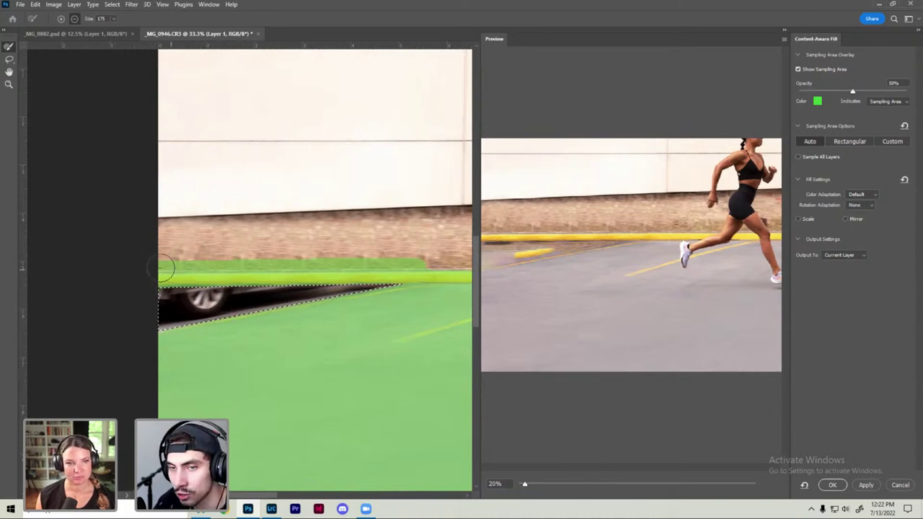
mouse_move(164, 269)
left_mouse_down()
mouse_move(148, 274)
mouse_move(273, 277)
mouse_move(140, 285)
mouse_move(288, 269)
mouse_move(366, 274)
left_mouse_up()
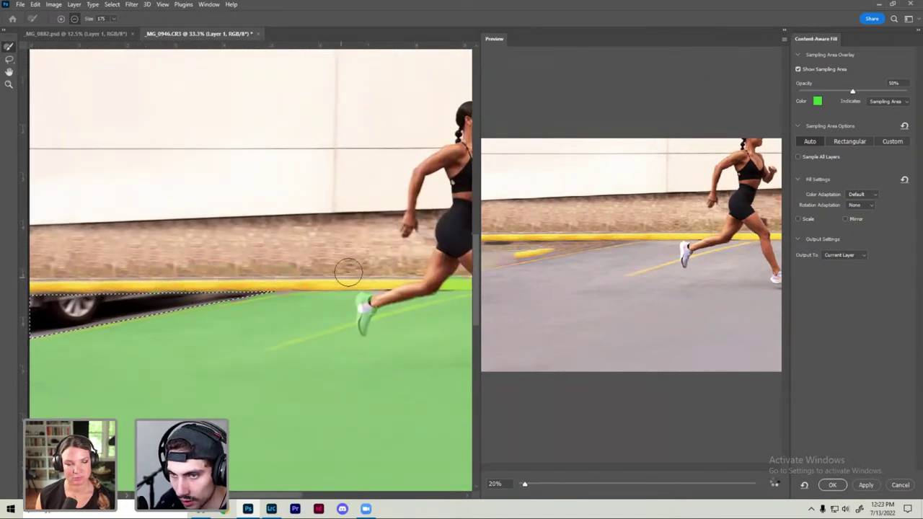
mouse_move(292, 278)
left_mouse_down()
mouse_move(379, 281)
mouse_move(367, 320)
mouse_move(411, 290)
mouse_move(326, 292)
left_mouse_up()
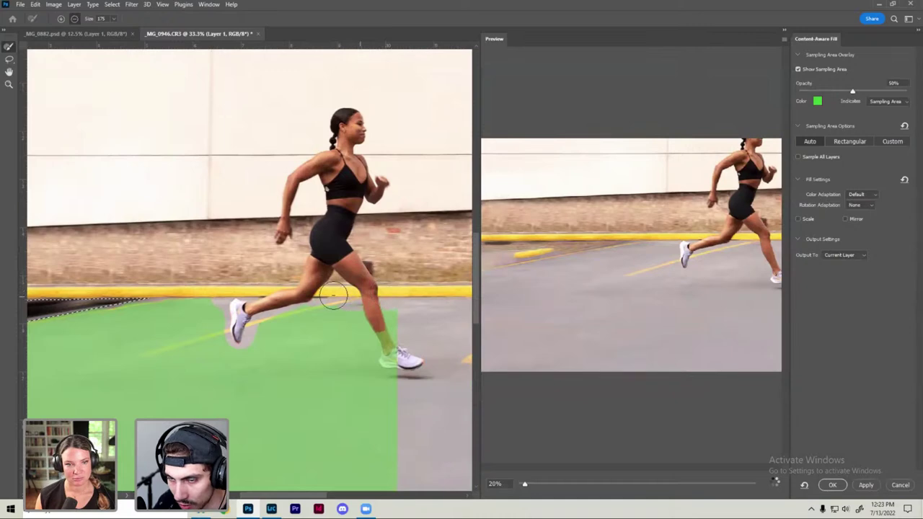
mouse_move(333, 294)
left_mouse_down()
mouse_move(141, 356)
mouse_move(339, 344)
left_mouse_up()
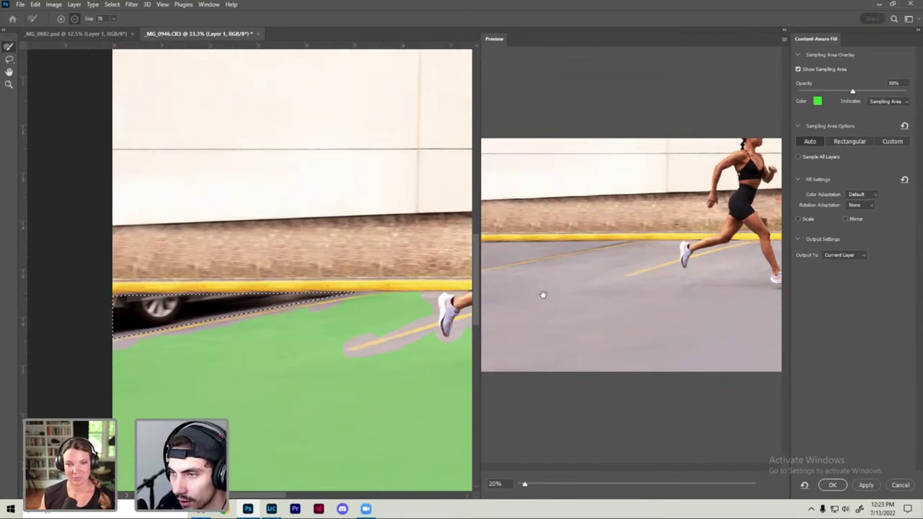
key("Return")
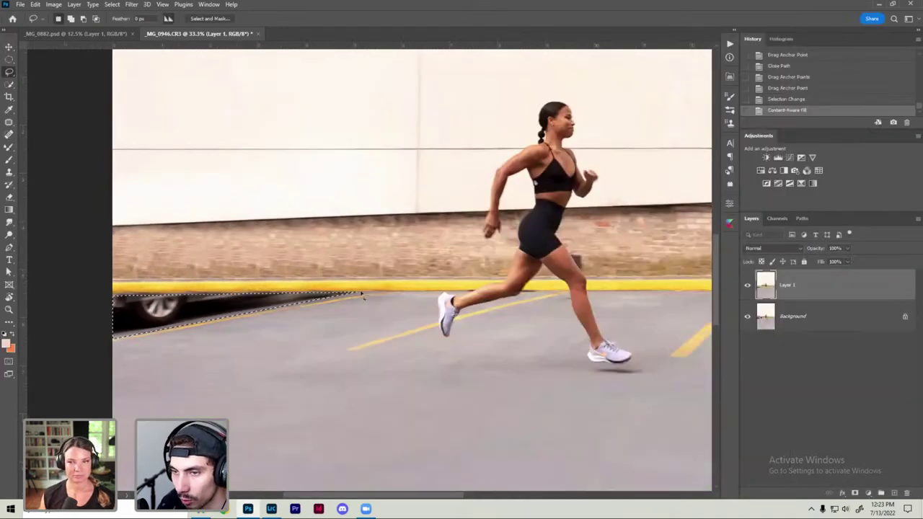
Step: Deselect the filled area and pan around to inspect the road
key("ctrl+d")
scroll(310, 226, "up", 2)
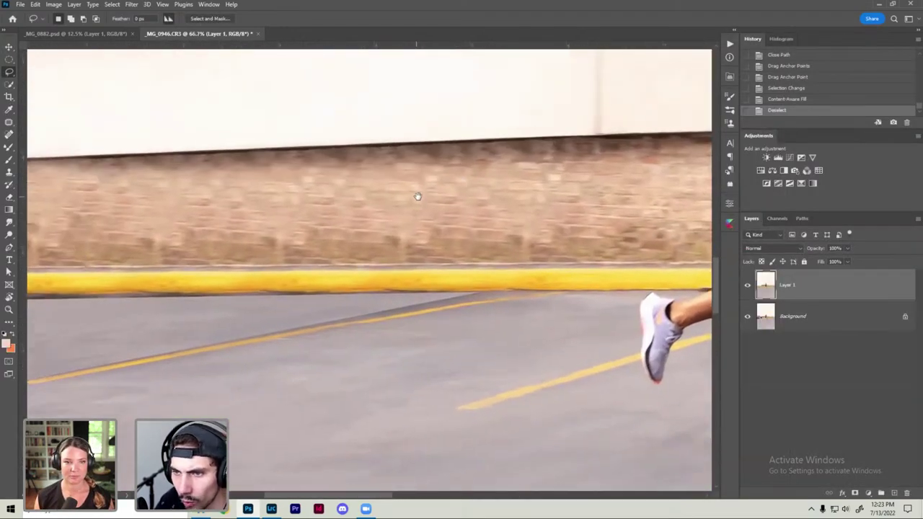
scroll(417, 310, "up", 1)
mouse_move(462, 252)
left_mouse_down()
mouse_move(500, 241)
mouse_move(411, 269)
mouse_move(488, 237)
left_mouse_up()
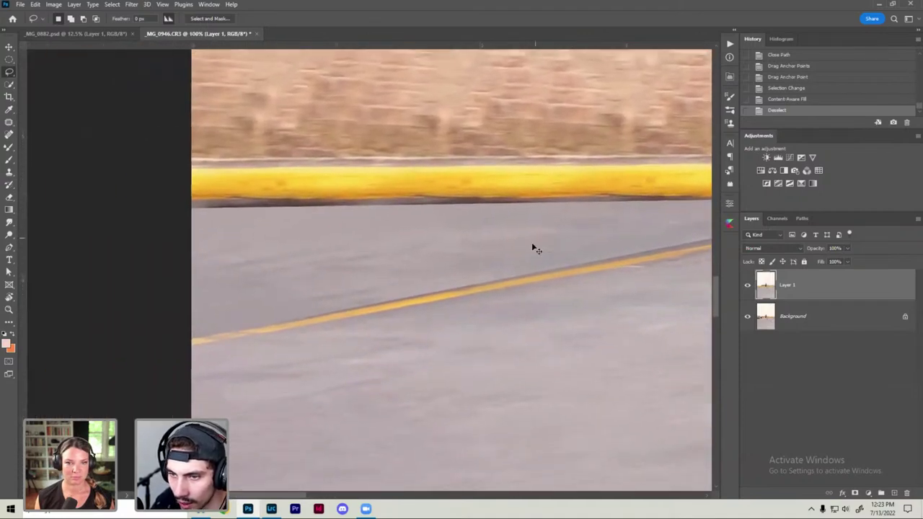
scroll(231, 362, "up", 1)
Step: Trace a closed Pen path around the dark streaky strip along the road marking
key("p")
left_click(108, 371)
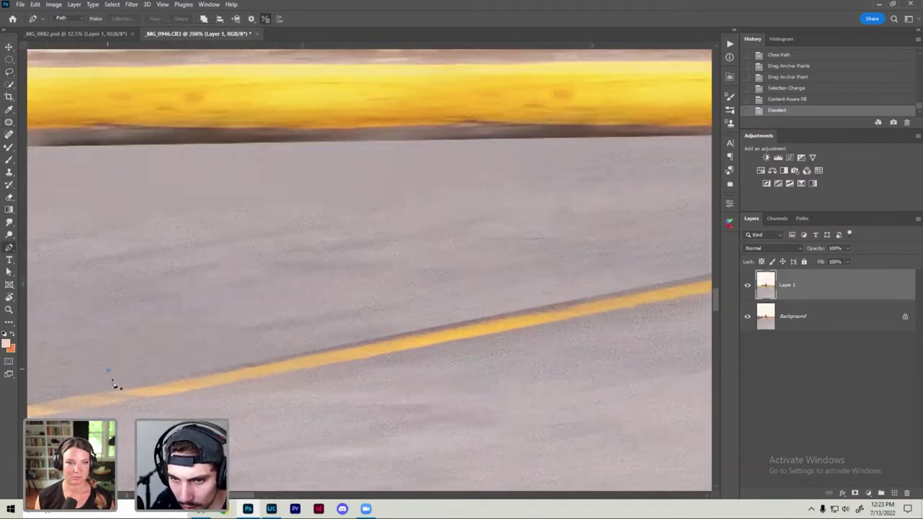
scroll(174, 393, "down", 2)
scroll(598, 226, "up", 1)
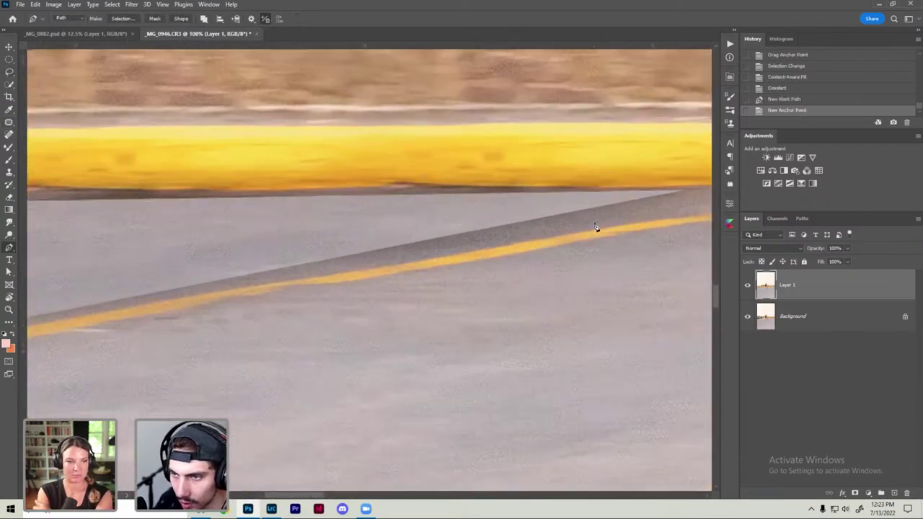
left_click(694, 200)
left_click(696, 194)
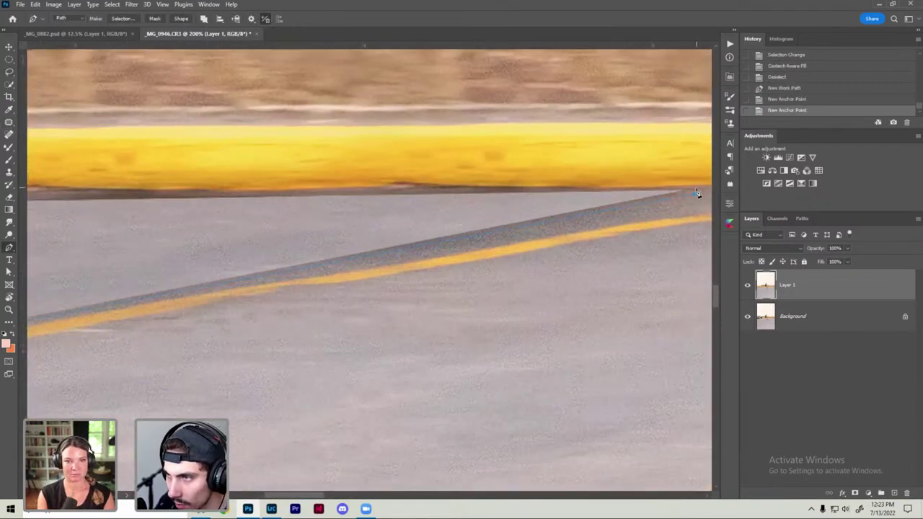
left_click(356, 202)
scroll(513, 262, "up", 1)
scroll(535, 302, "down", 2)
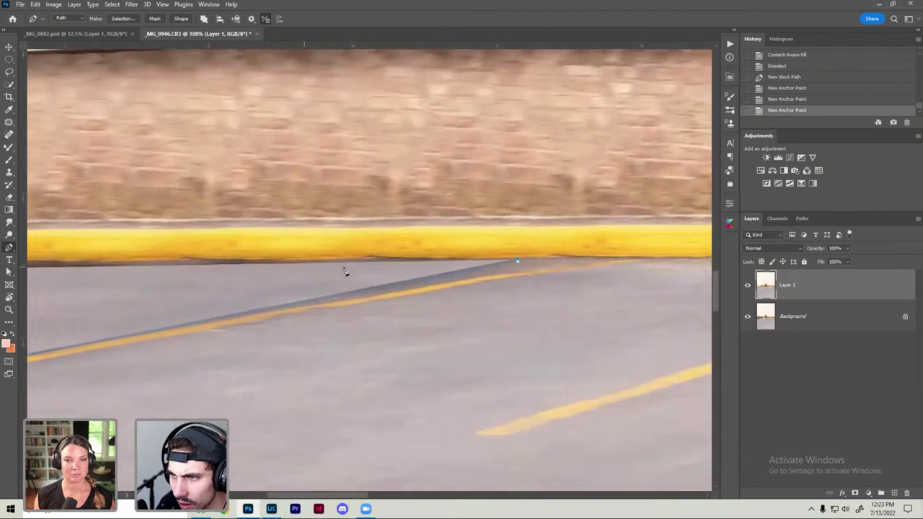
scroll(611, 263, "up", 1)
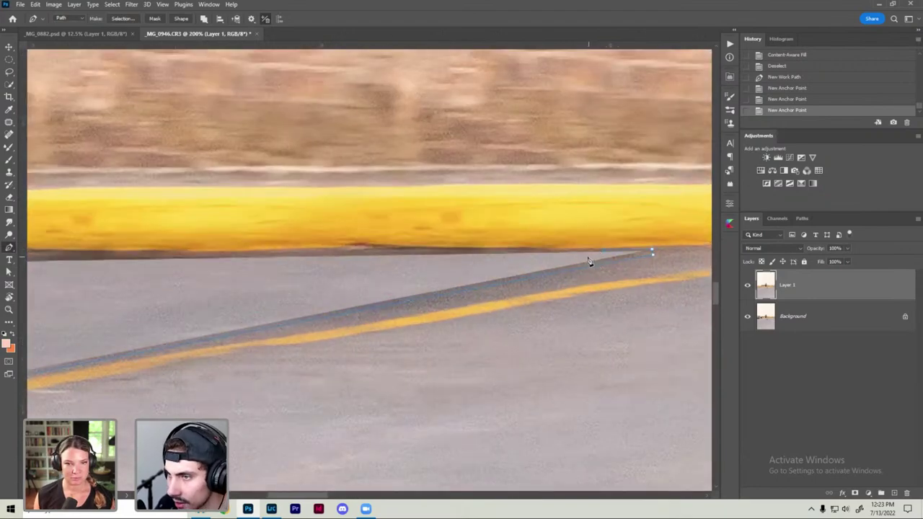
left_click(589, 262)
scroll(161, 367, "down", 1)
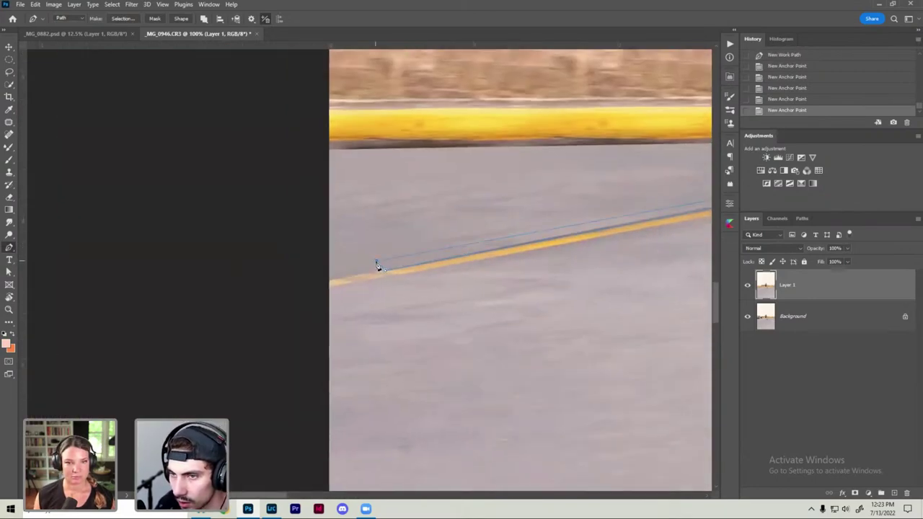
left_click(377, 266)
scroll(373, 263, "down", 1)
Step: Turn the path into a selection and patch the seam with pavement from below
right_click(473, 250)
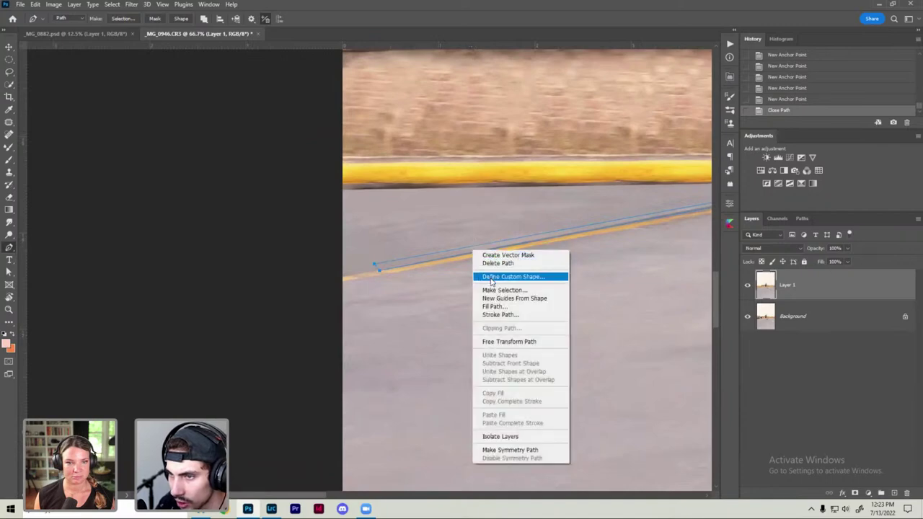
left_click(505, 290)
key("Return")
left_click_drag(489, 227, 345, 243)
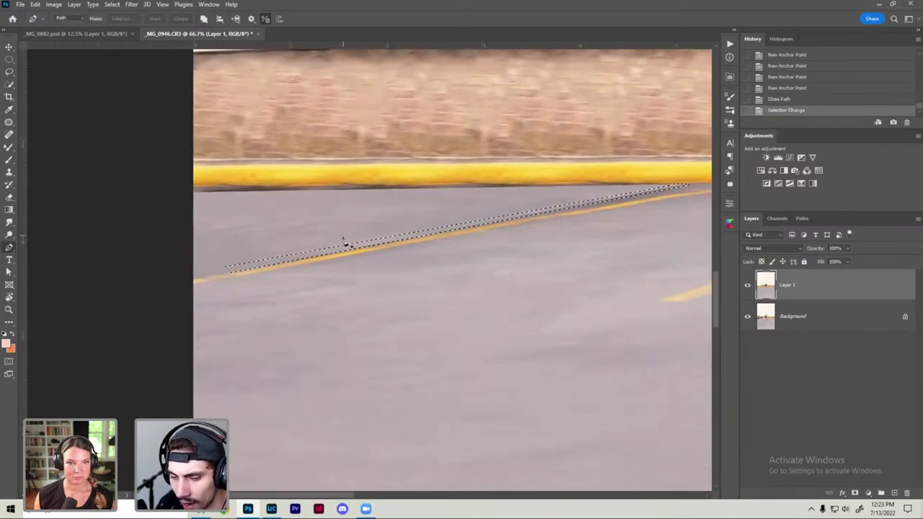
key("j")
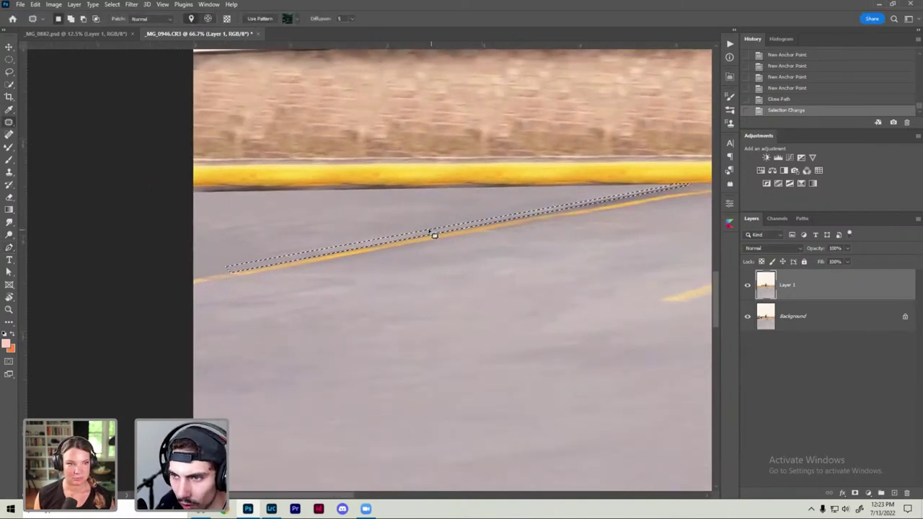
mouse_move(434, 234)
left_mouse_down()
mouse_move(434, 249)
mouse_move(445, 251)
left_mouse_up()
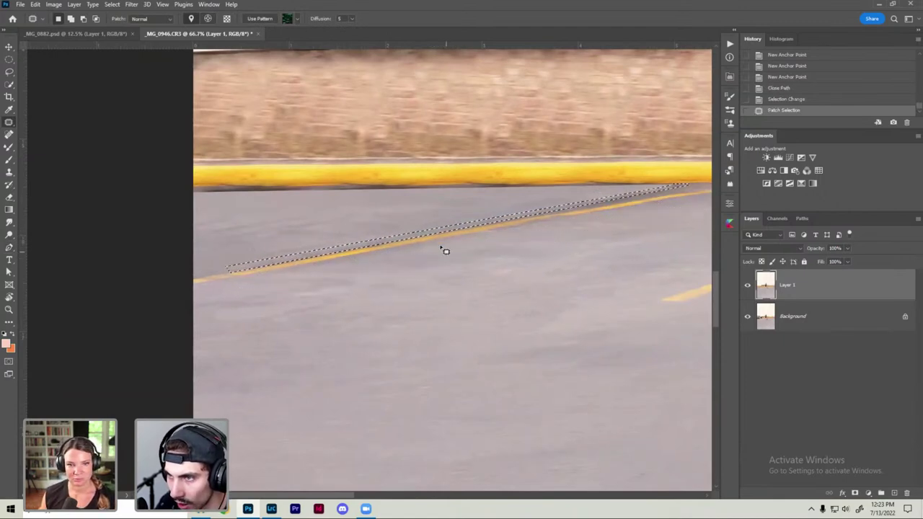
key("ctrl+d")
Step: Patch the dark blotch near the curb with clean pavement
key("ctrl+plus")
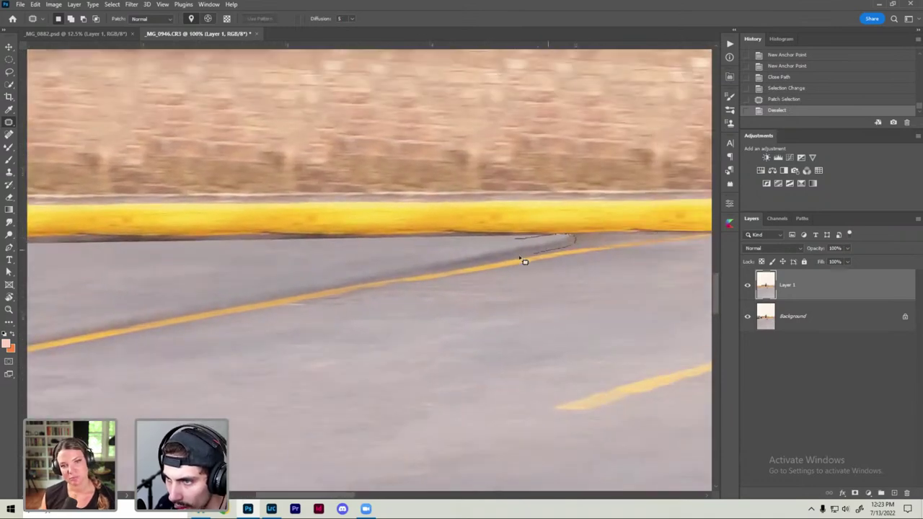
mouse_move(448, 271)
left_mouse_down()
mouse_move(505, 238)
mouse_move(550, 291)
left_mouse_up()
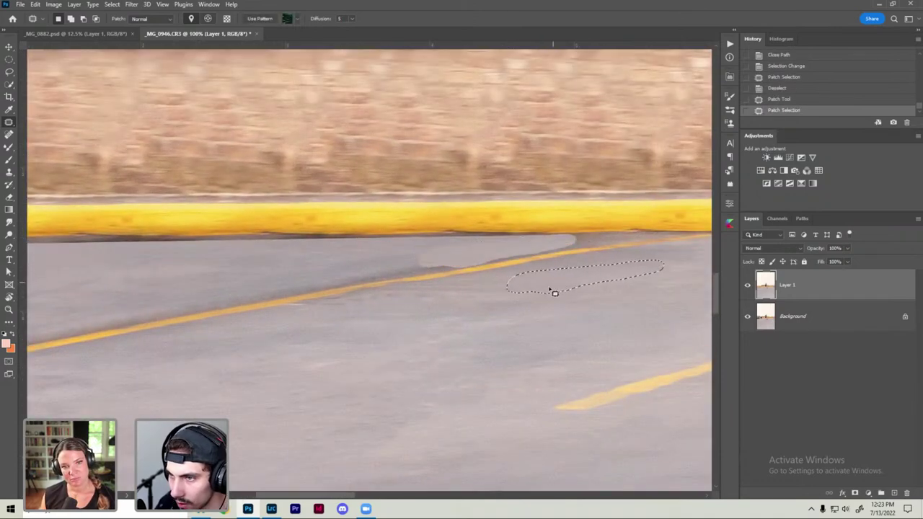
key("ctrl+d")
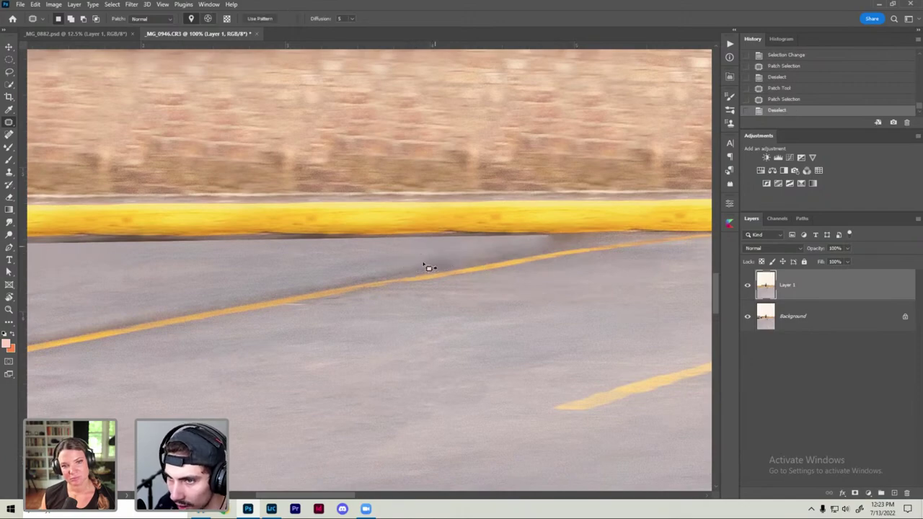
key("ctrl+minus")
key("ctrl+minus")
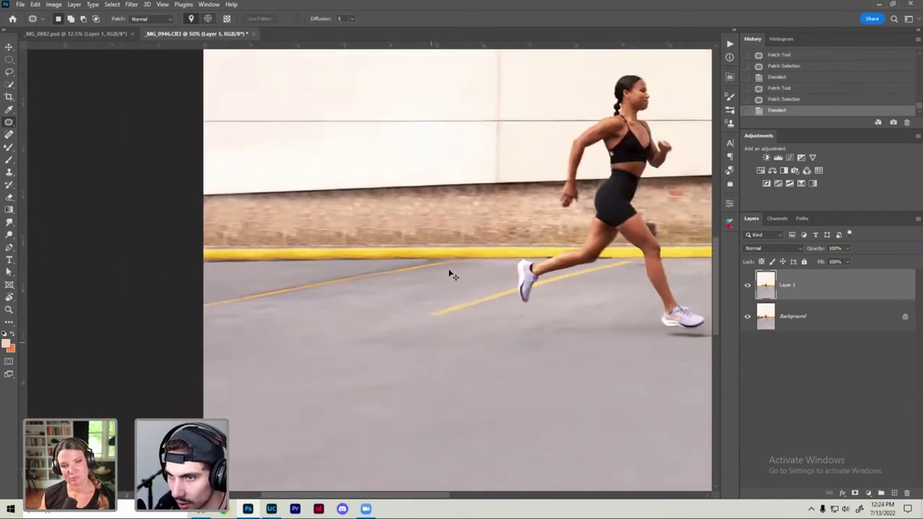
key("ctrl+minus")
key("ctrl+minus")
key("ctrl+minus")
key("ctrl+minus")
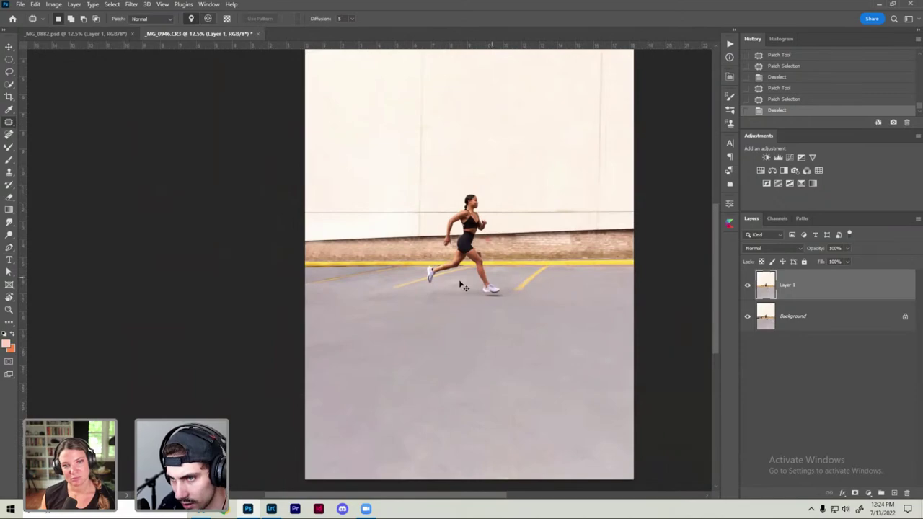
key("ctrl+plus")
key("ctrl+plus")
key("ctrl+plus")
key("ctrl+plus")
key("ctrl+plus")
key("ctrl+plus")
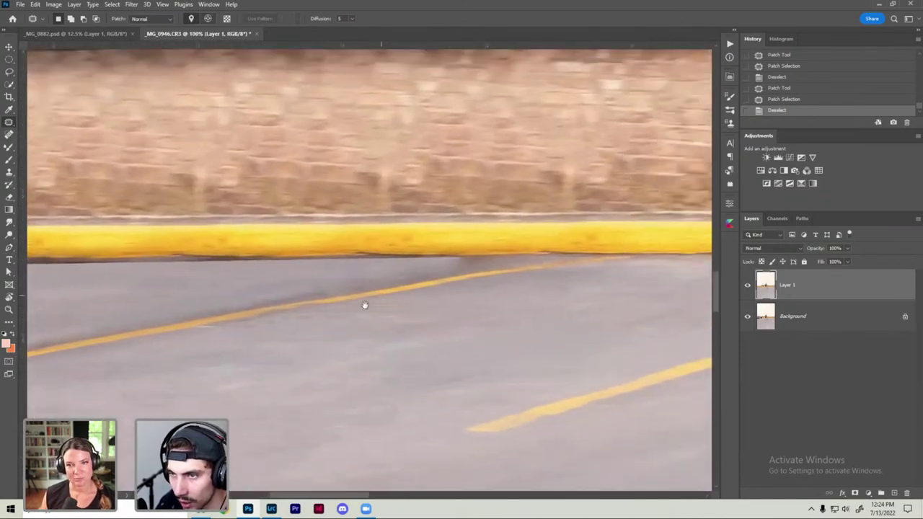
key("ctrl+plus")
Step: Trace a closed Pen path along the dark strip at the base of the yellow curb
key("p")
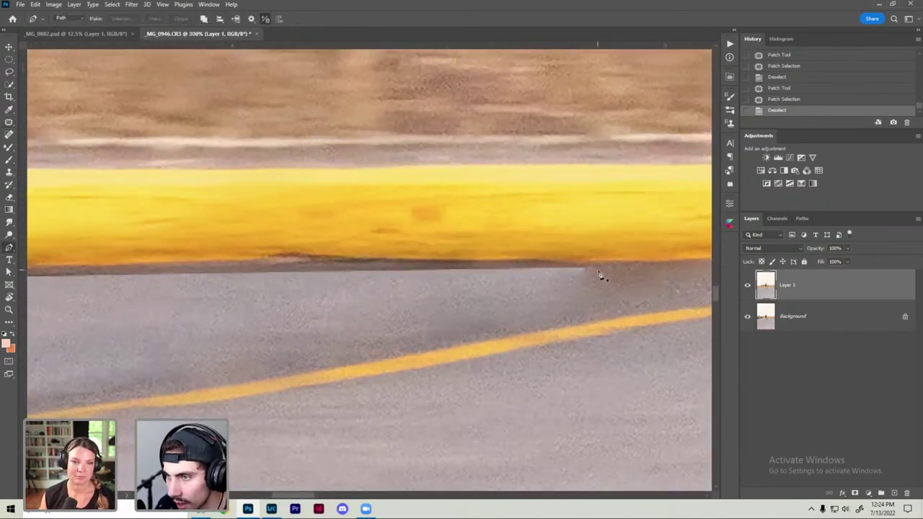
left_click(600, 268)
key("ctrl+minus")
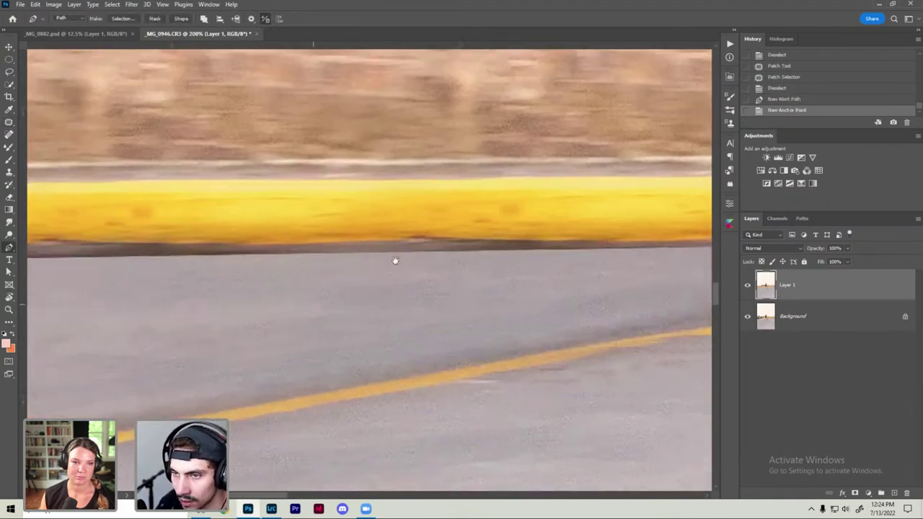
scroll(393, 260, "left", 5)
left_click(344, 237)
scroll(498, 229, "right", 10)
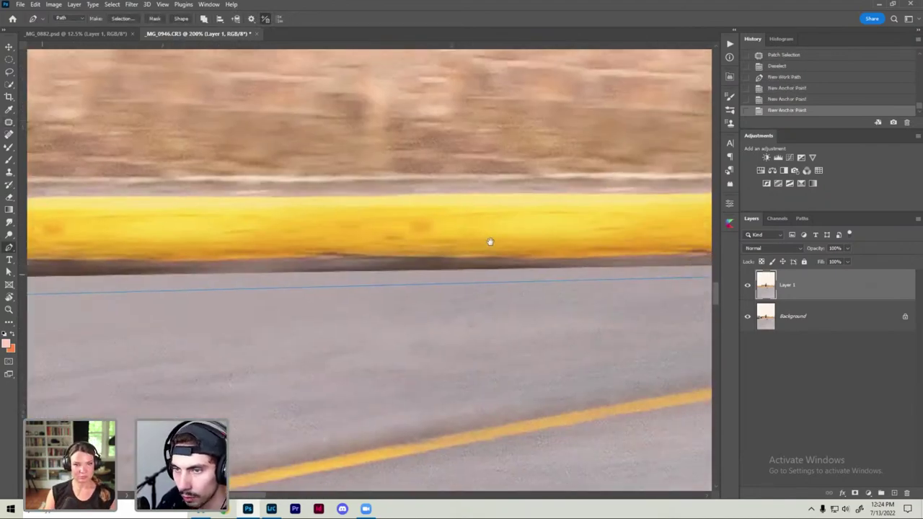
left_click_drag(613, 239, 507, 258)
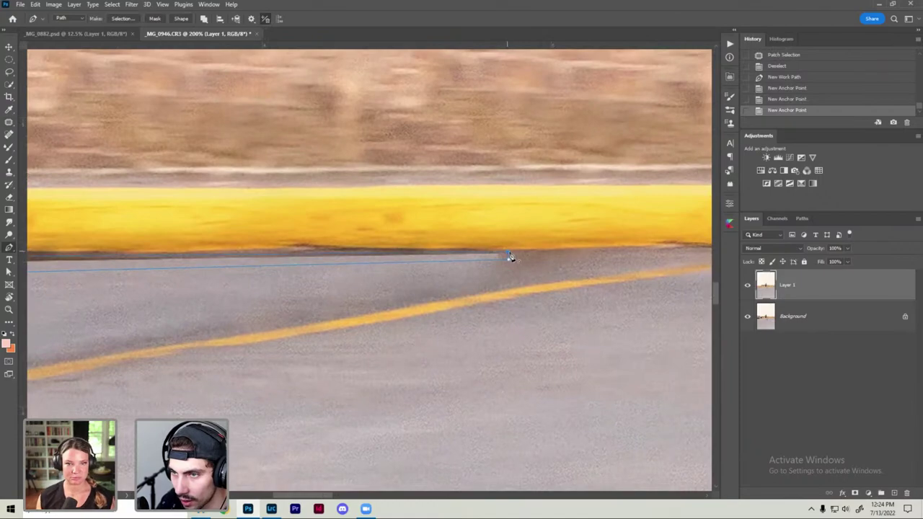
left_click(509, 257)
Step: Convert the curb-base path to a selection and patch it with pavement from below
right_click(376, 264)
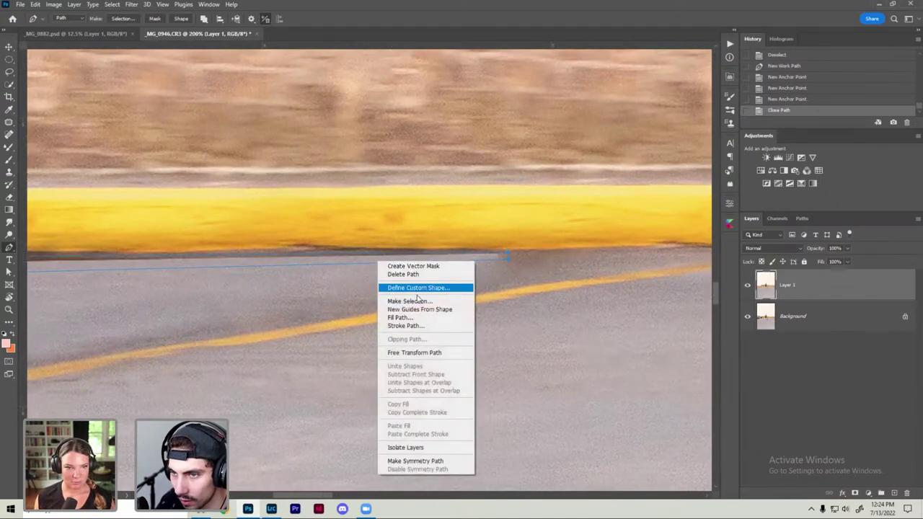
left_click(415, 300)
key("Return")
key("ctrl+minus")
key("ctrl+minus")
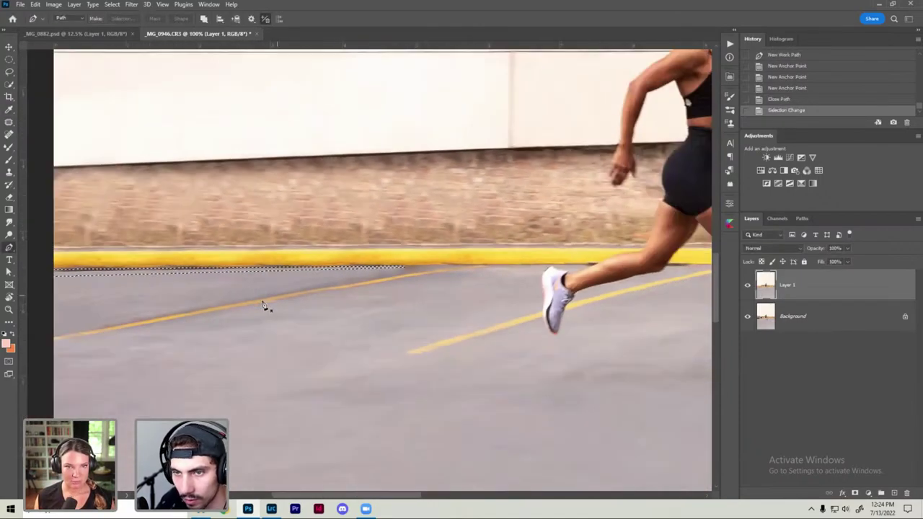
key("j")
left_click_drag(238, 272, 282, 394)
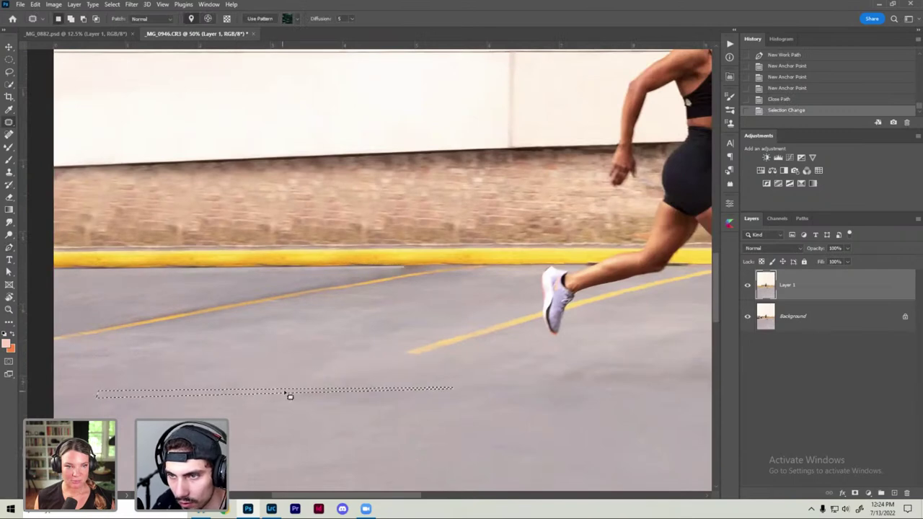
key("ctrl+d")
Step: Fit the whole image on screen and compare the retouching with the original
key("ctrl+minus")
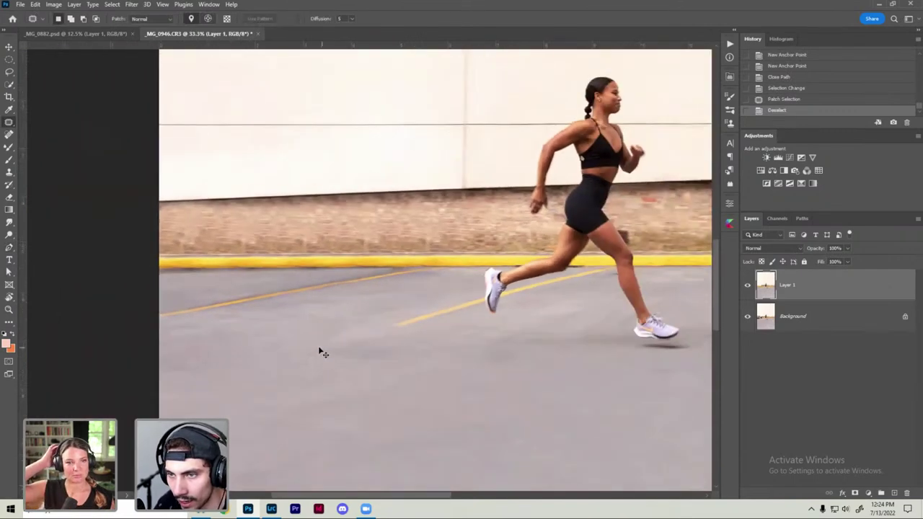
key("ctrl+0")
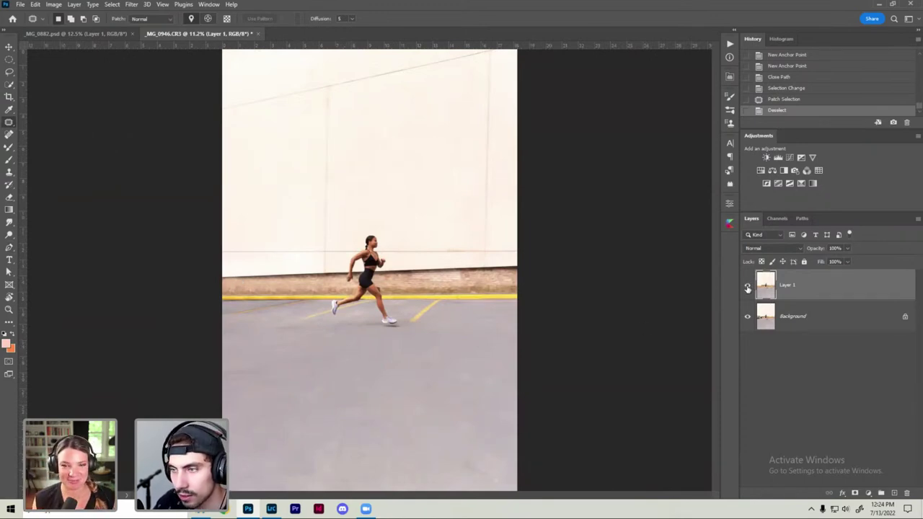
left_click(748, 286)
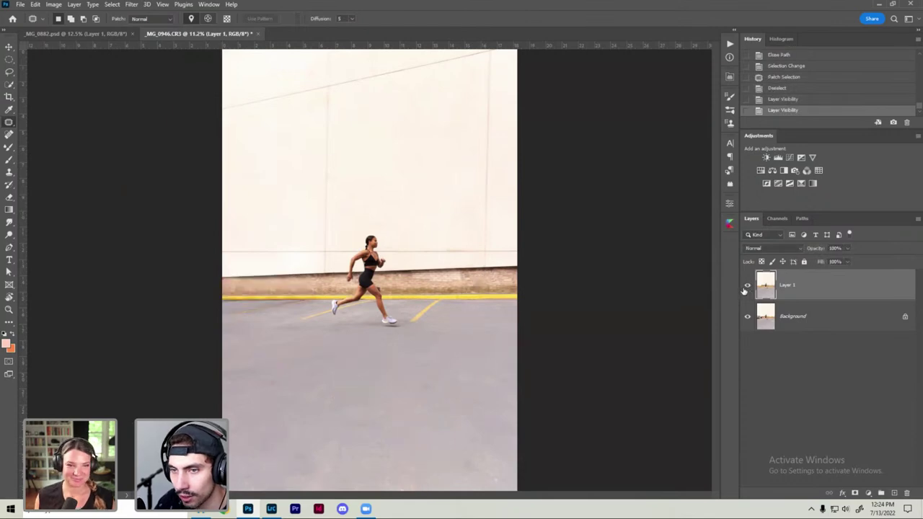
left_click(747, 285)
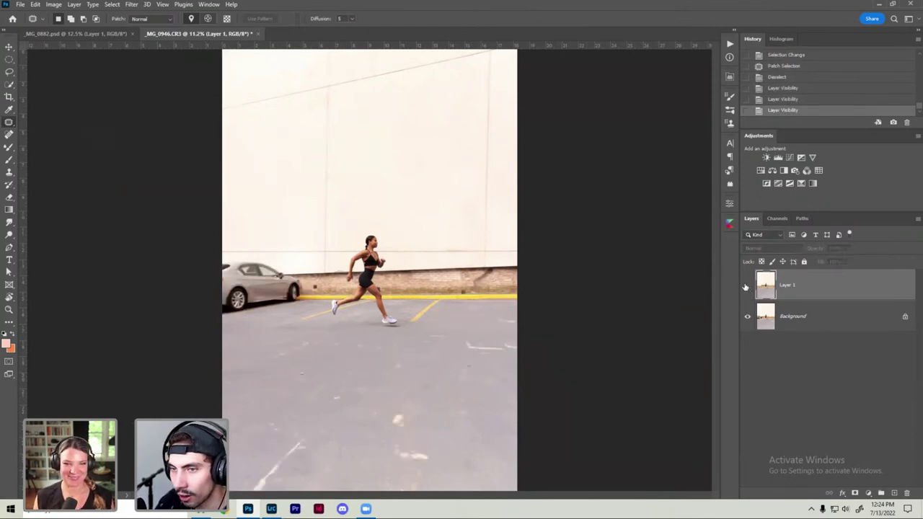
left_click(747, 285)
scroll(252, 281, "up", 2)
scroll(262, 268, "up", 2)
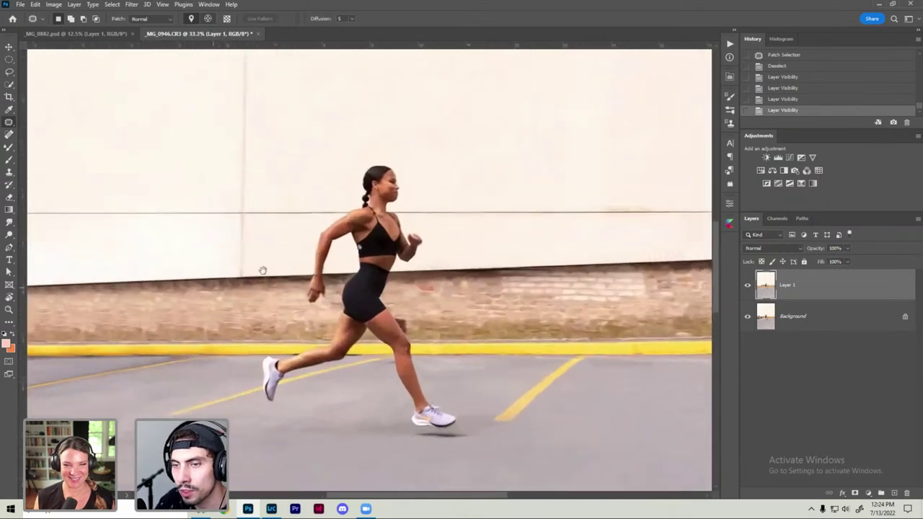
scroll(329, 305, "up", 2)
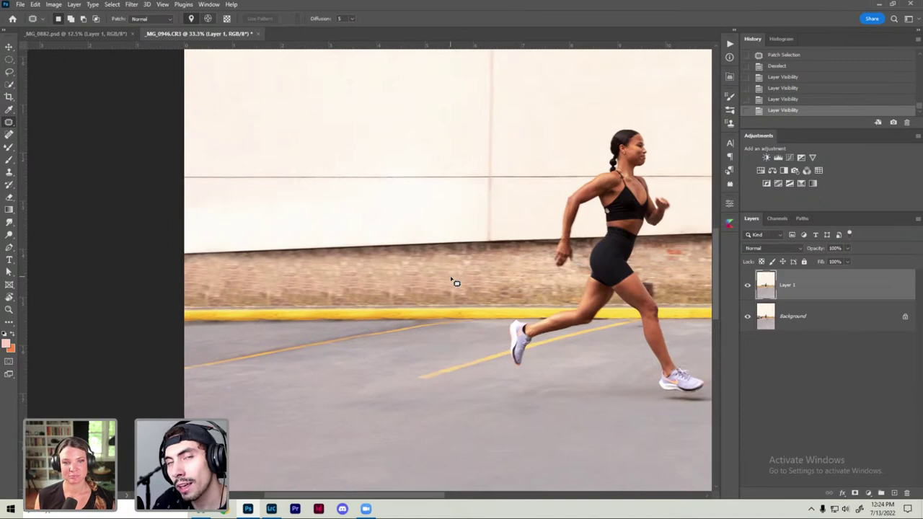
scroll(385, 312, "down", 1)
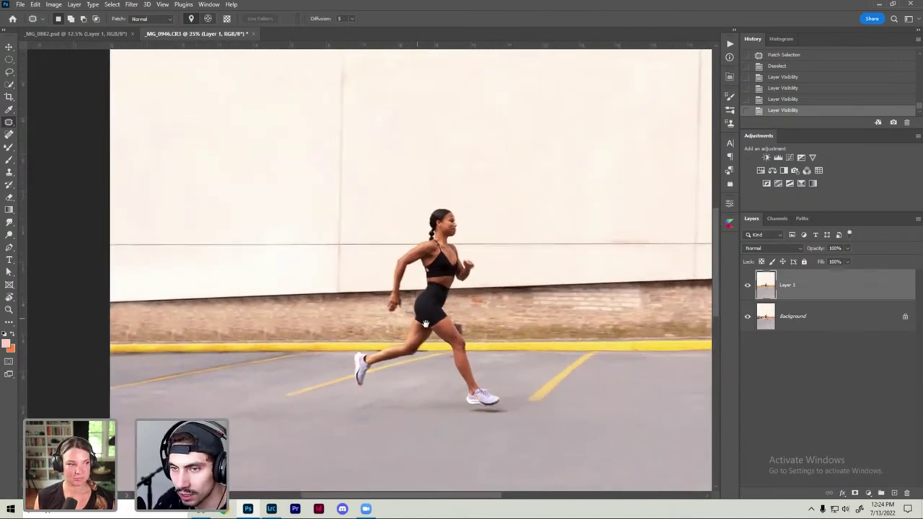
scroll(428, 330, "up", 1)
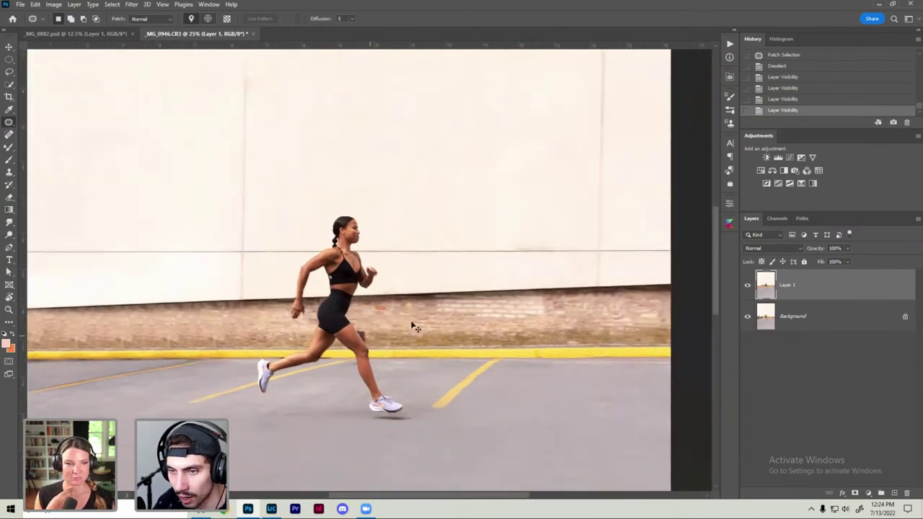
scroll(433, 325, "up", 1)
key("s")
Step: Zoom in and clone brick from the wall over the dark box and blur behind the leg
scroll(266, 385, "up", 1)
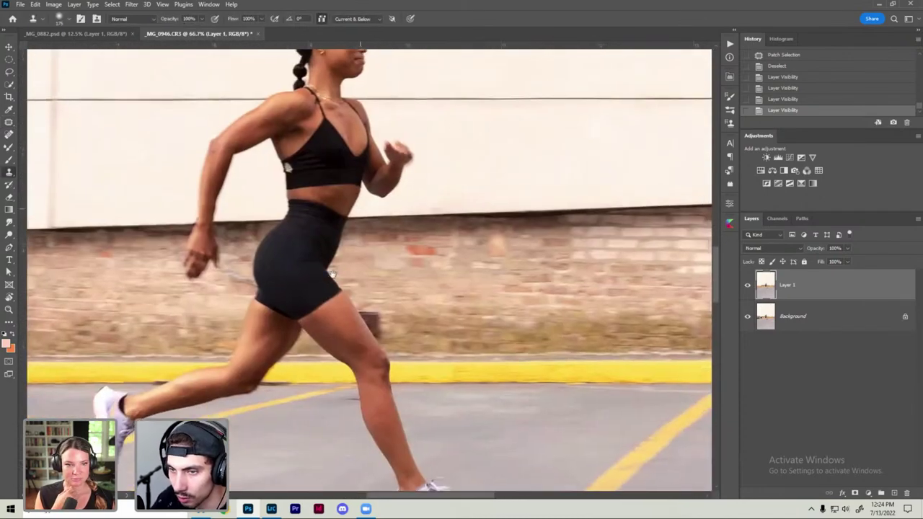
scroll(303, 385, "up", 1)
scroll(361, 385, "up", 1)
scroll(404, 324, "up", 1)
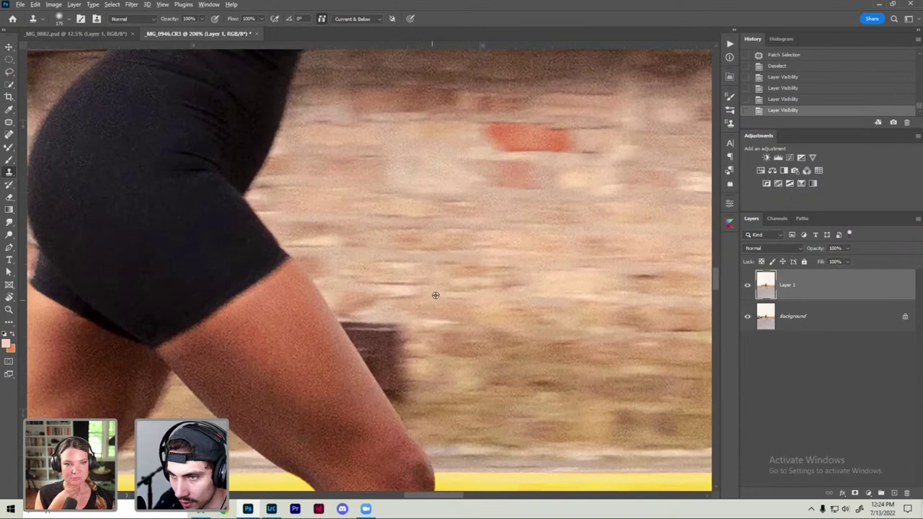
left_click(447, 334, "alt")
left_click_drag(414, 325, 366, 316)
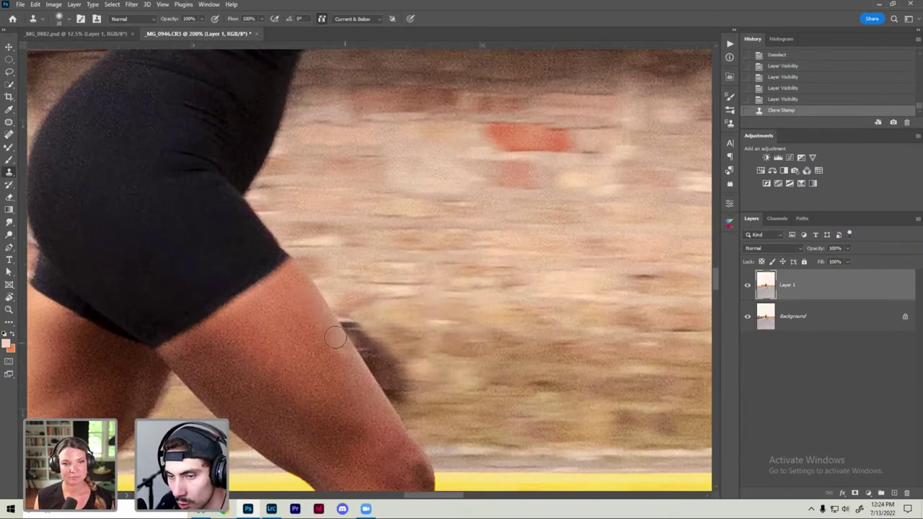
left_click_drag(342, 342, 336, 354)
Step: Try a spot-healing stroke on the leg edge, undo it, and keep cloning brick over the blur
key("j")
left_click_drag(339, 319, 408, 398)
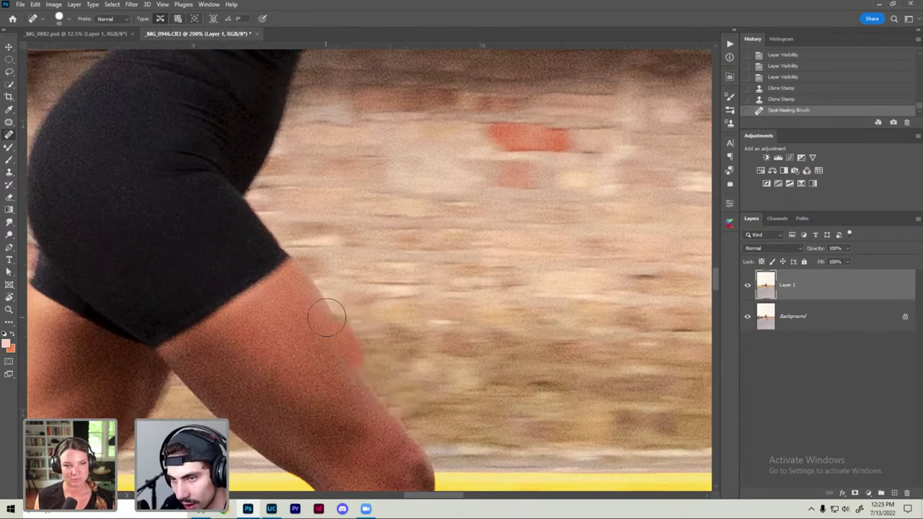
key("ctrl+z")
key("s")
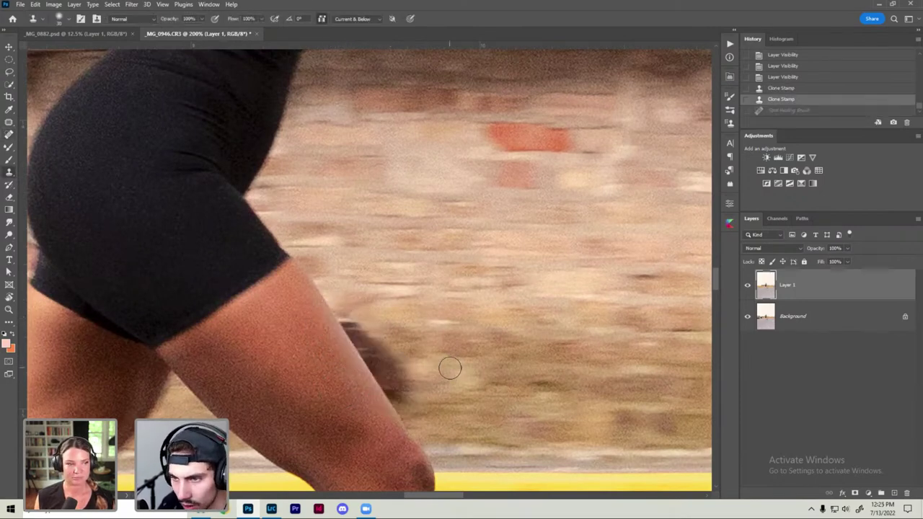
left_click_drag(416, 395, 354, 326)
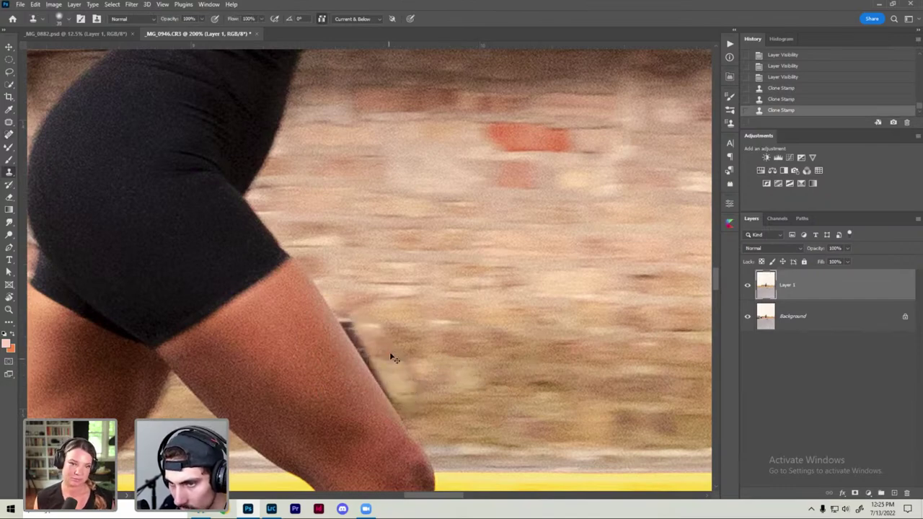
scroll(392, 357, "up", 2)
scroll(353, 274, "down", 3)
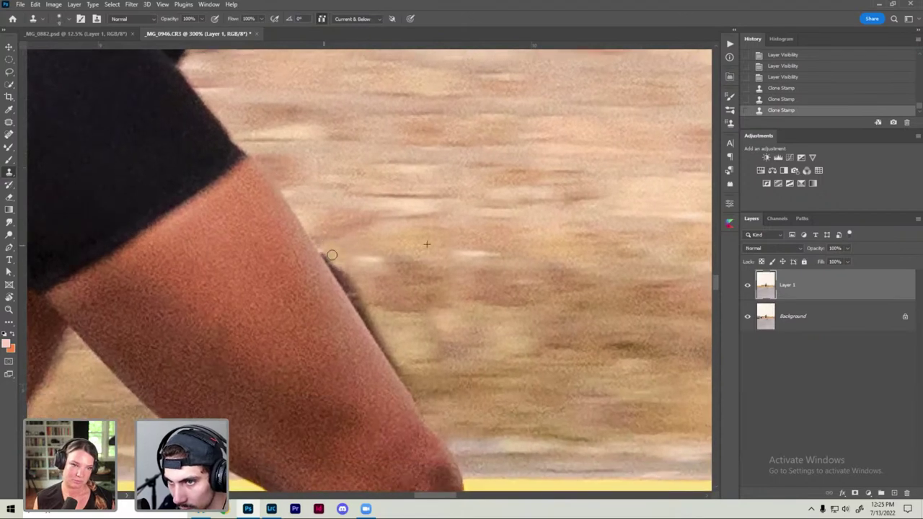
left_click_drag(356, 288, 377, 317)
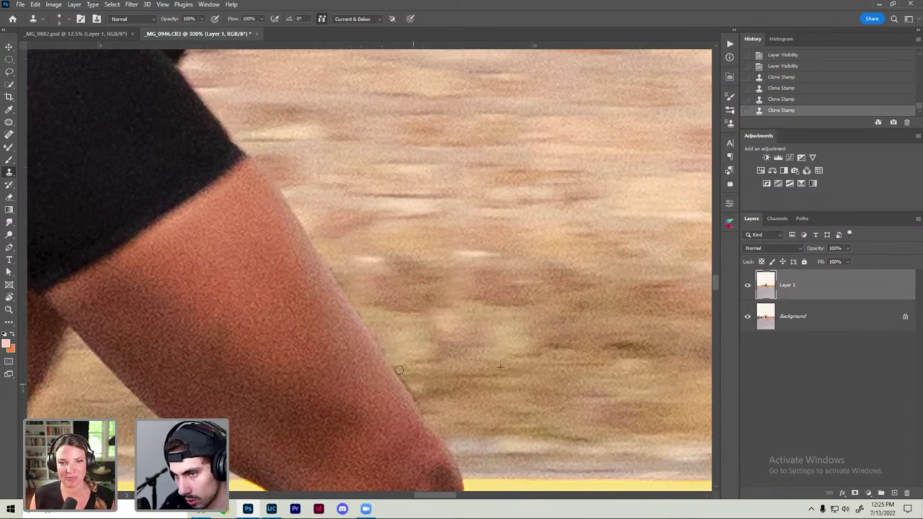
Step: Zoom out to 16.7% to see the whole photo
scroll(440, 382, "down", 4)
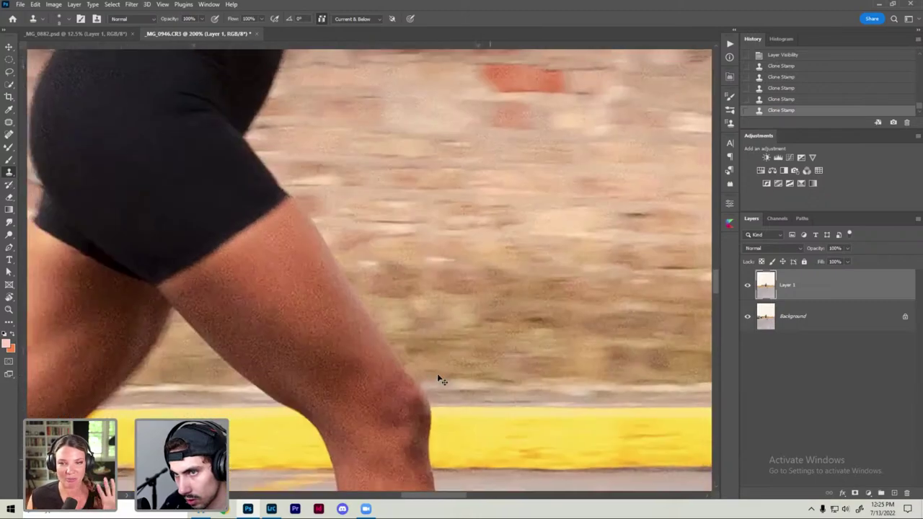
scroll(439, 372, "down", 3)
scroll(433, 360, "down", 2)
scroll(277, 285, "down", 2)
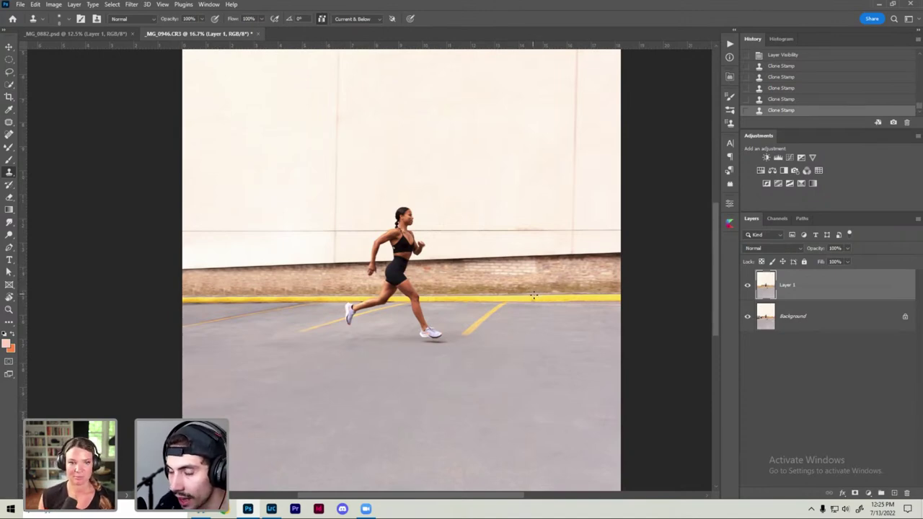
Step: Trace a closed Pen path around the brick strip from the wall's top edge to the curb
key("ctrl+plus")
key("p")
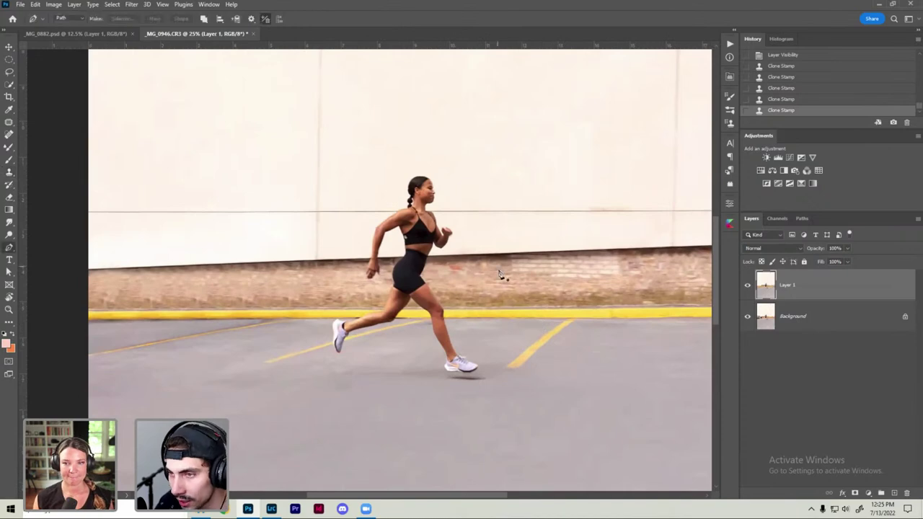
left_click_drag(544, 274, 393, 266)
key("ctrl+plus")
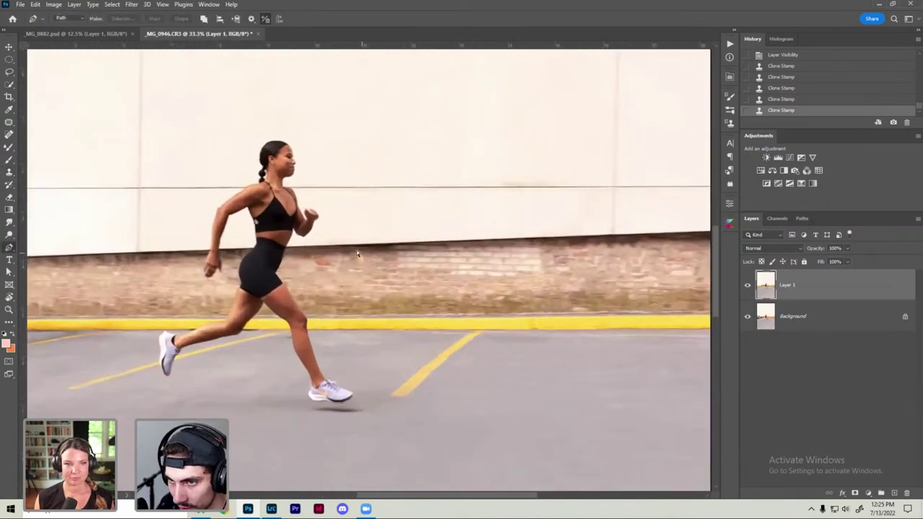
left_click(345, 249)
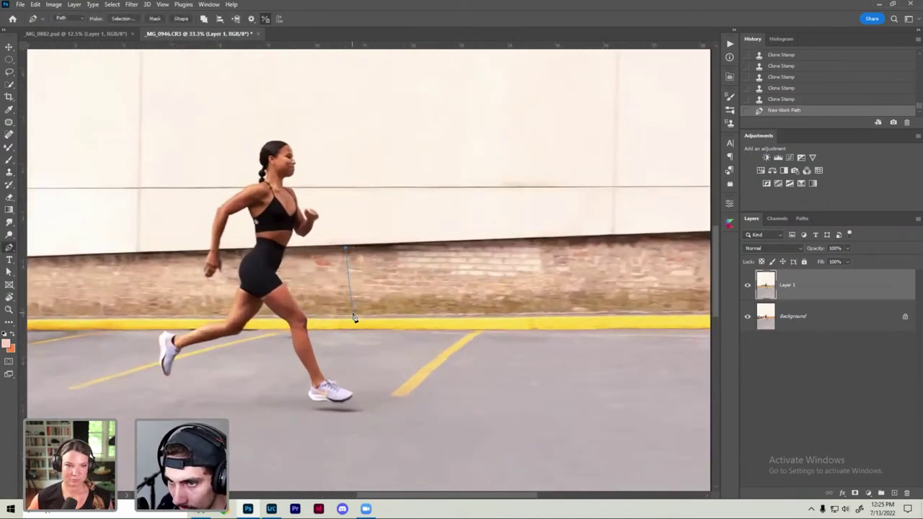
left_click(351, 315)
scroll(437, 334, "right", 5)
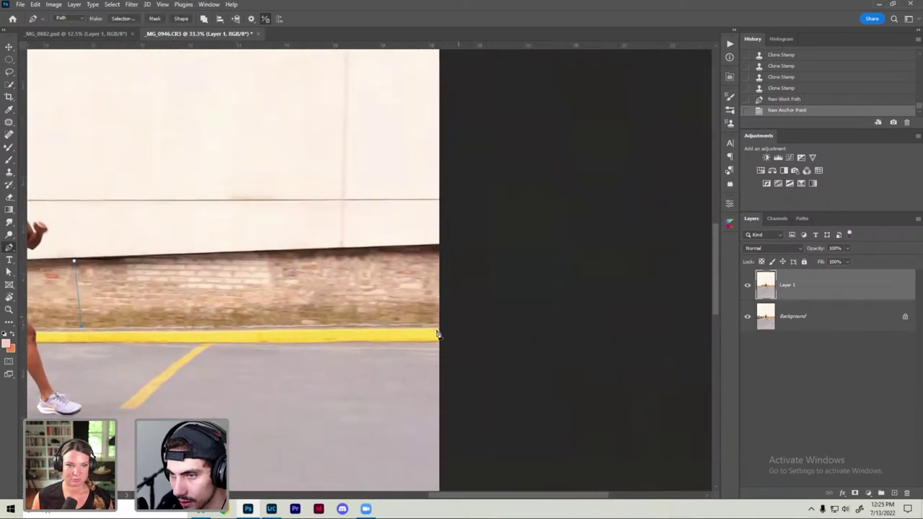
left_click(439, 249)
scroll(419, 245, "left", 5)
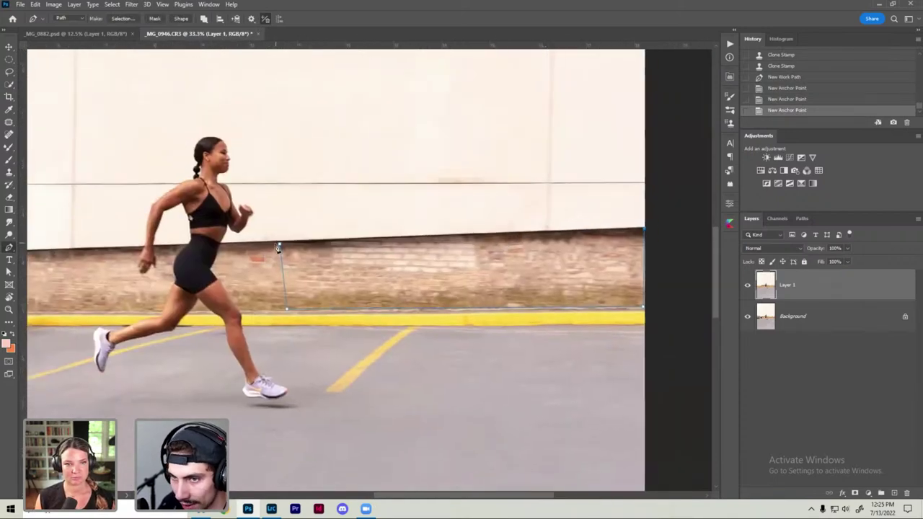
left_click(282, 247)
Step: Turn the path into a 0 px selection and copy it to a new layer
key("ctrl+minus")
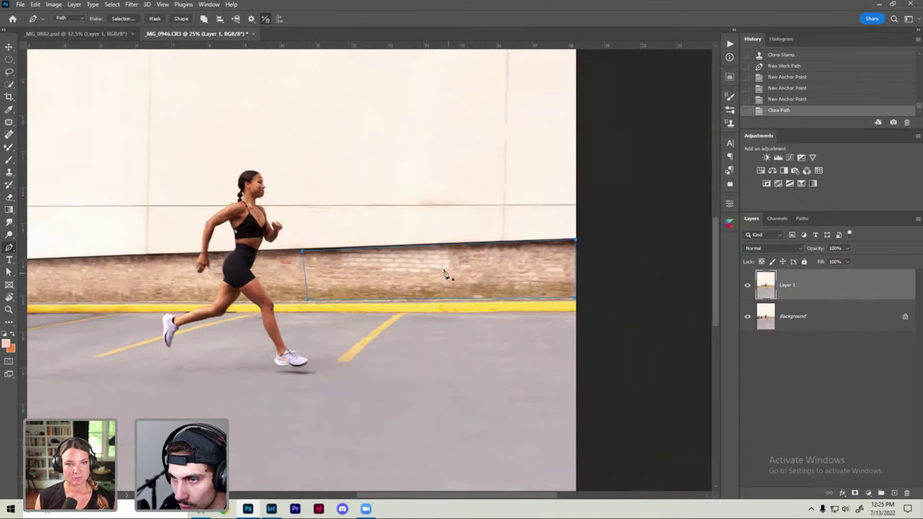
right_click(445, 274)
left_click(469, 312)
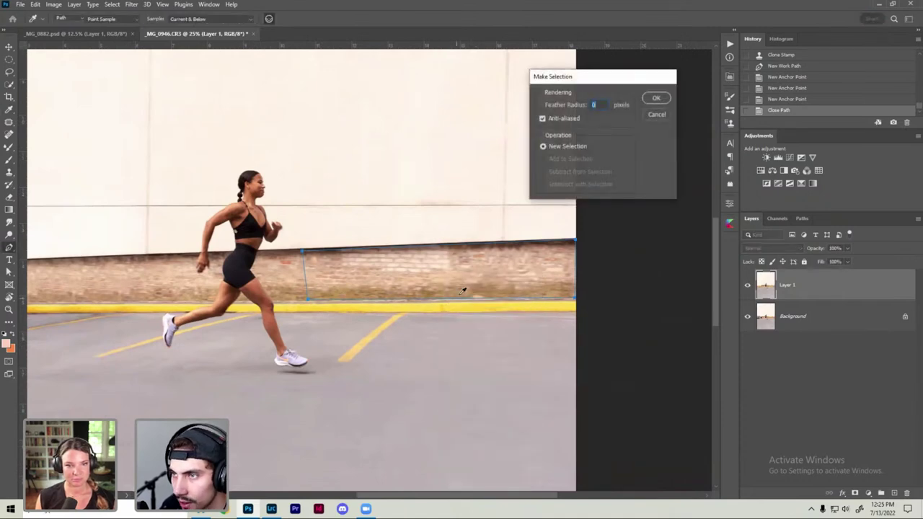
key("Return")
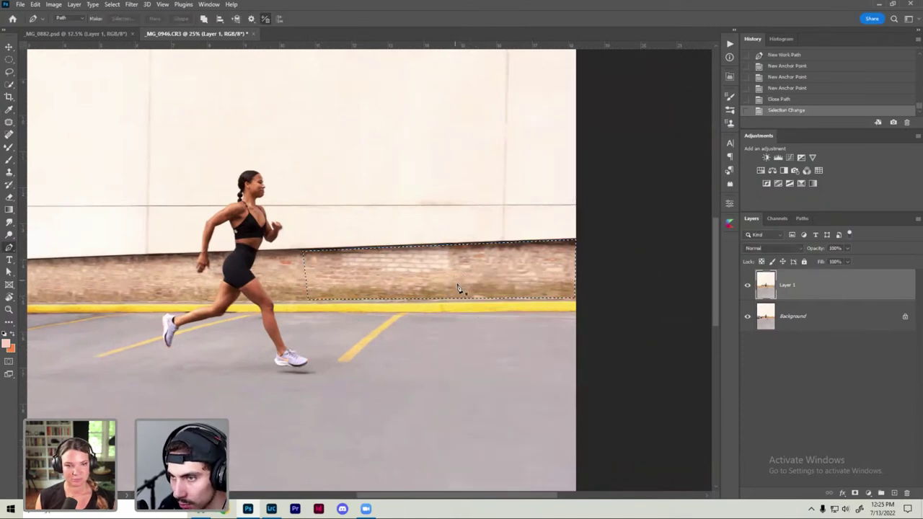
key("ctrl+j")
Step: Check the copied strip layer on its own, then move the strip to the left
left_click(748, 285, "alt")
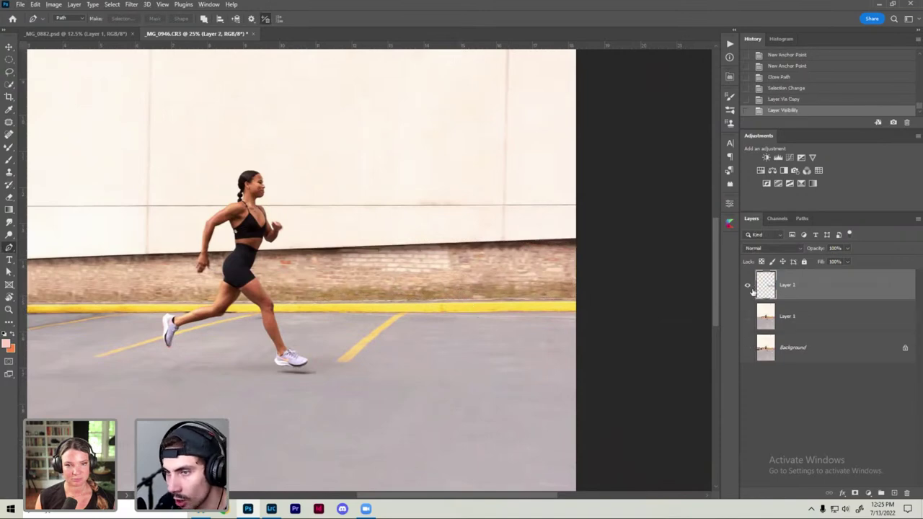
left_click(748, 289, "alt")
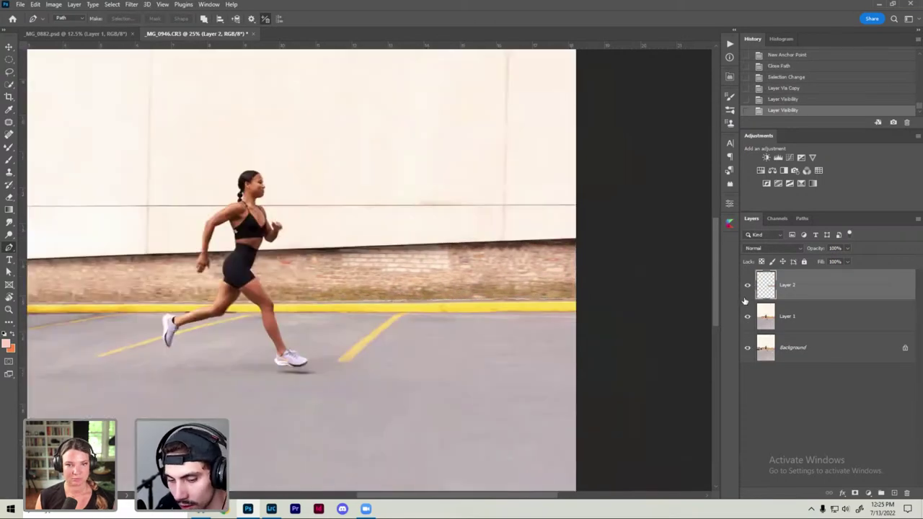
scroll(365, 329, "down", 1)
key("v")
mouse_move(272, 260)
left_mouse_down()
mouse_move(405, 252)
mouse_move(268, 270)
mouse_move(281, 268)
left_mouse_up()
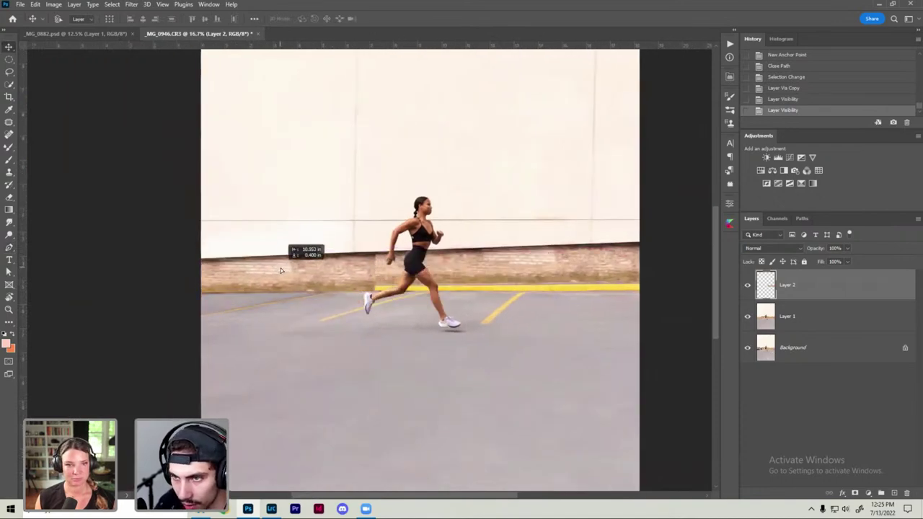
scroll(242, 292, "up", 1)
scroll(242, 292, "up", 1)
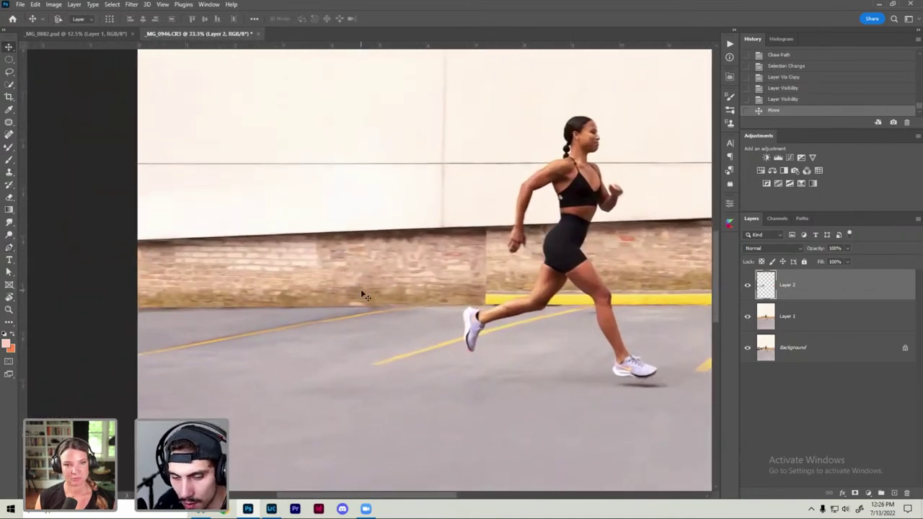
Step: Flip the strip horizontally and distort its corners to match the wall slope and yellow curb
key("ctrl+t")
right_click(419, 281)
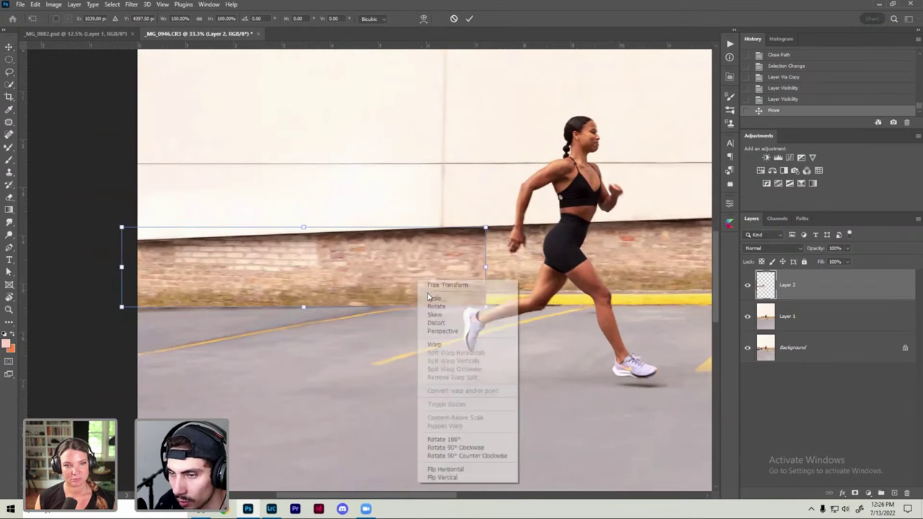
left_click(458, 470)
left_click_drag(307, 279, 332, 282)
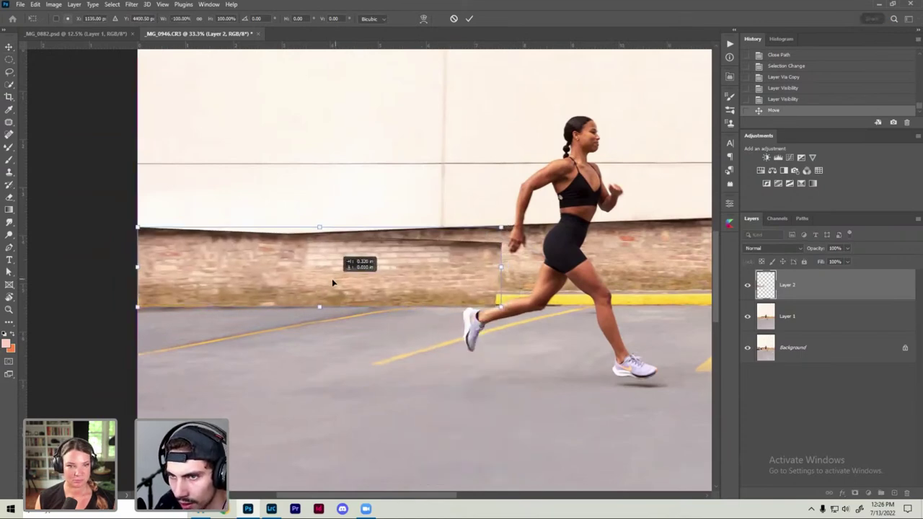
right_click(344, 284)
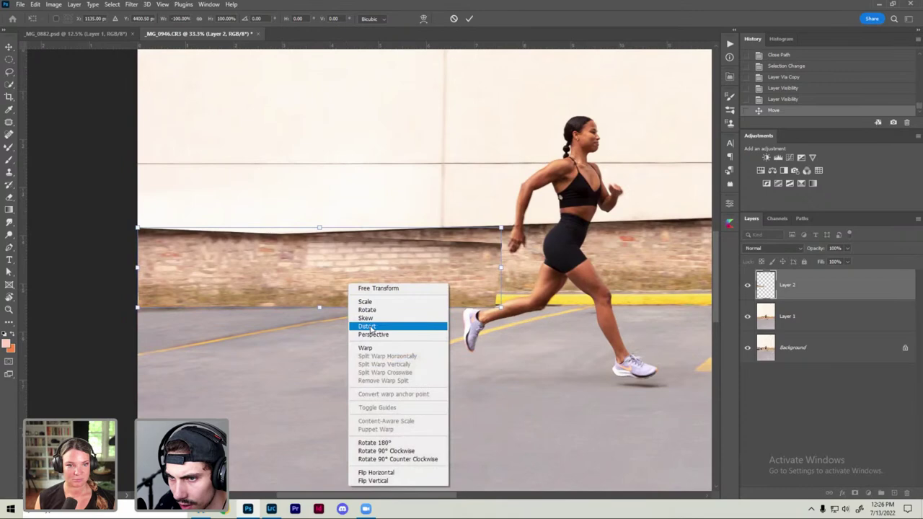
left_click(371, 327)
left_click_drag(501, 228, 496, 209)
left_click_drag(138, 230, 140, 242)
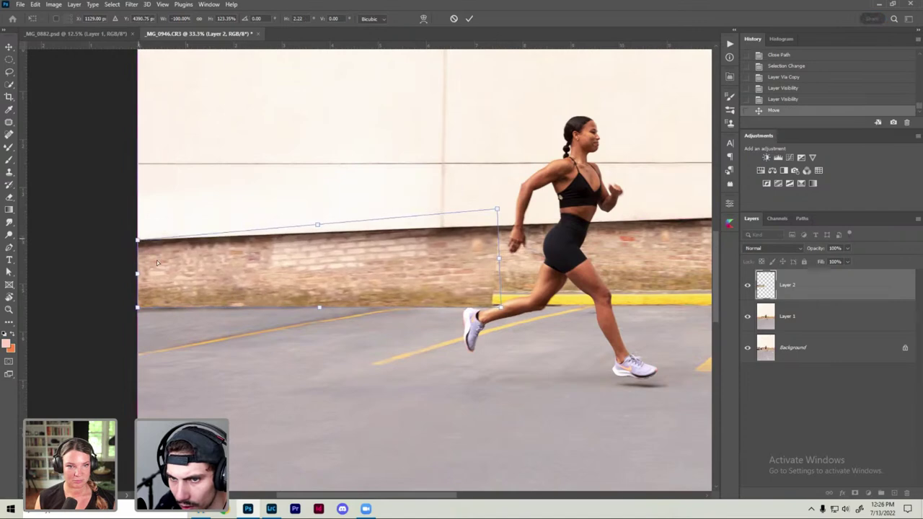
left_click_drag(500, 309, 499, 292)
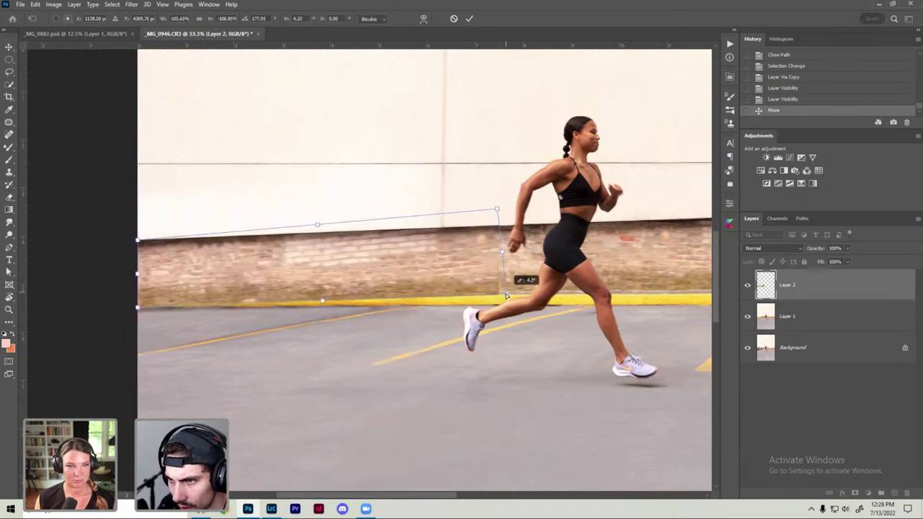
left_click_drag(141, 309, 138, 297)
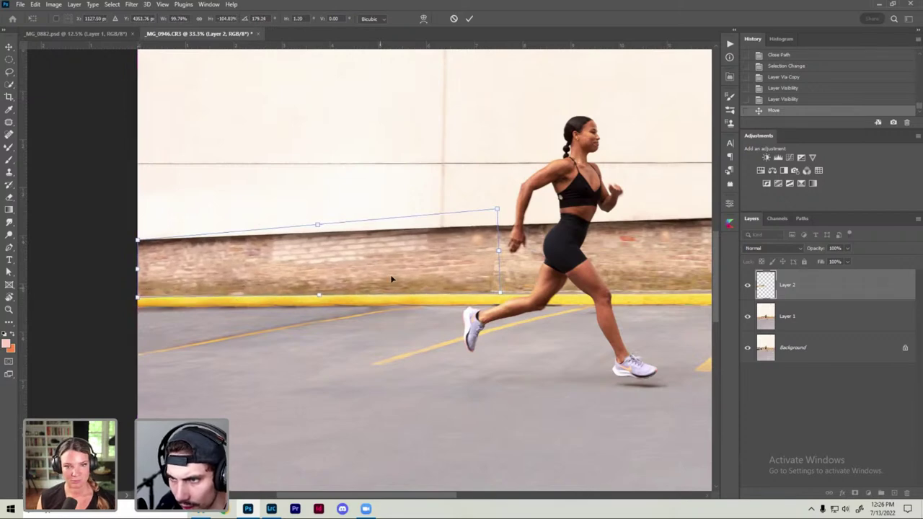
Step: Narrow the strip from its right side and commit the transformation
right_click(432, 265)
left_click(461, 284)
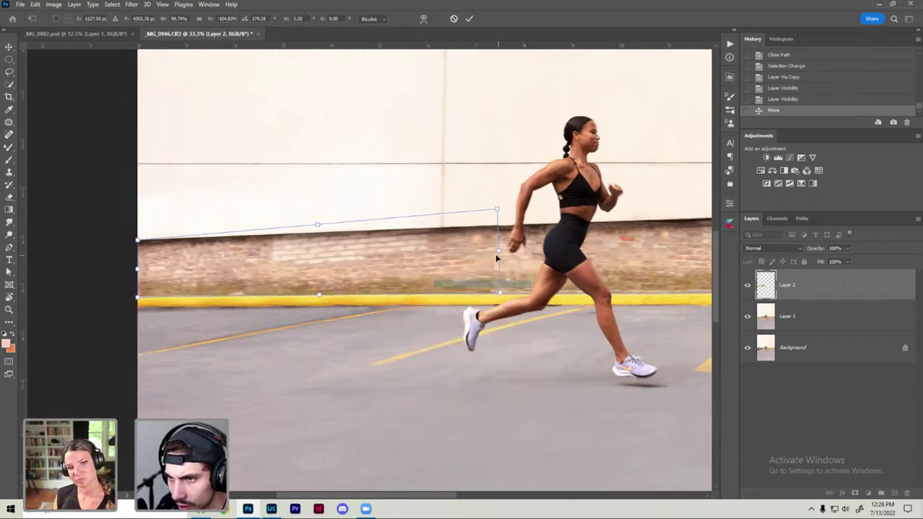
left_click_drag(499, 252, 469, 253)
key("Return")
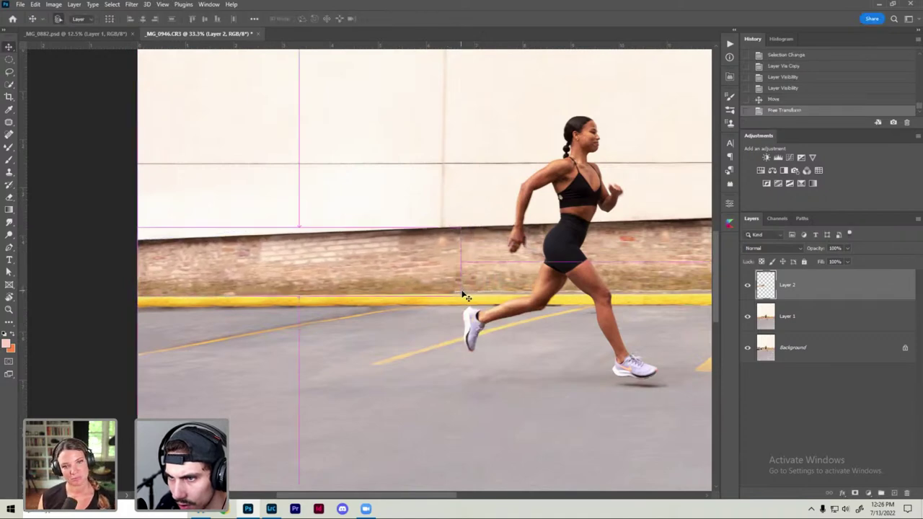
key("ctrl+plus")
Step: Erase the patch edges along the curb and leg, then at full flow across the lower wall
key("b")
key("e")
mouse_move(491, 280)
left_mouse_down()
mouse_move(505, 309)
mouse_move(501, 329)
mouse_move(500, 310)
left_mouse_up()
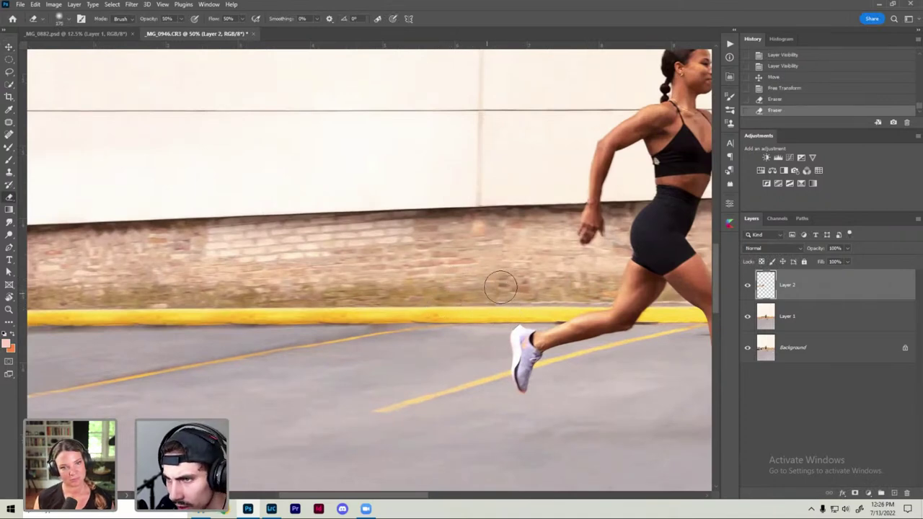
mouse_move(508, 252)
left_mouse_down()
mouse_move(496, 316)
mouse_move(500, 274)
left_mouse_up()
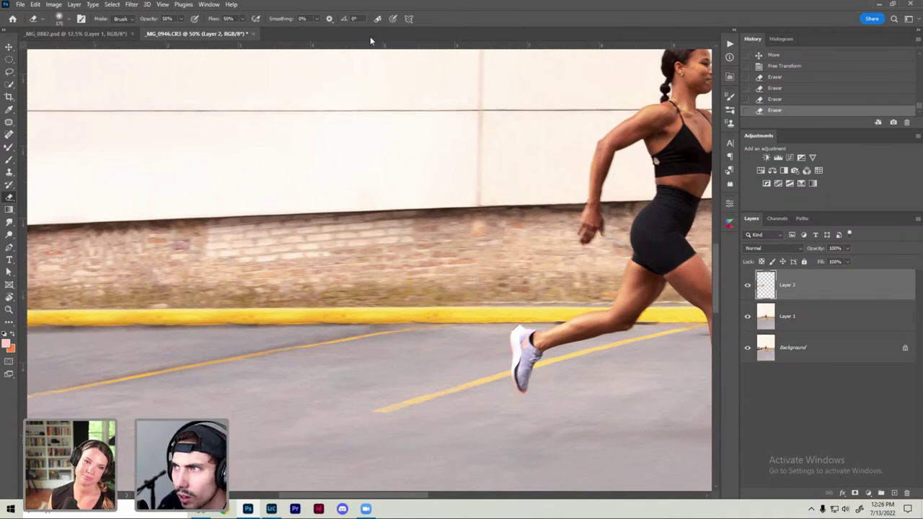
key("shift+0")
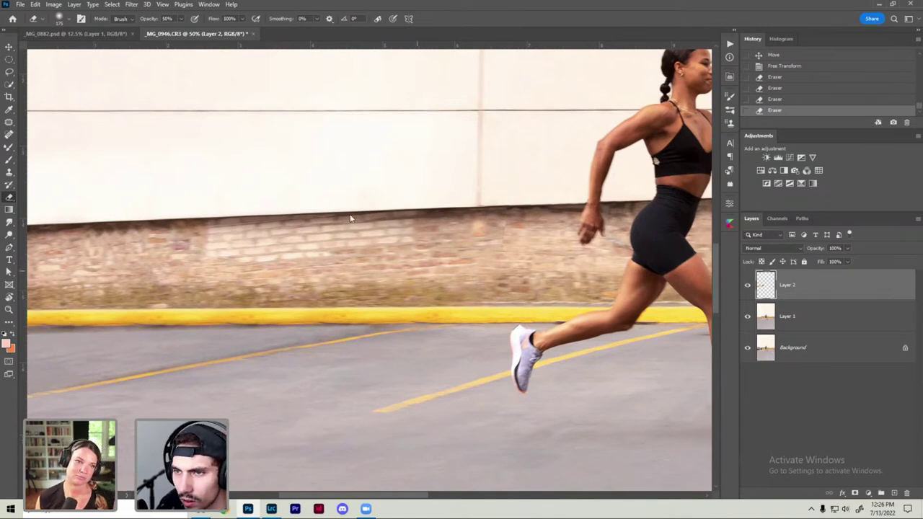
mouse_move(458, 303)
left_mouse_down()
mouse_move(409, 185)
mouse_move(367, 214)
mouse_move(236, 235)
left_mouse_up()
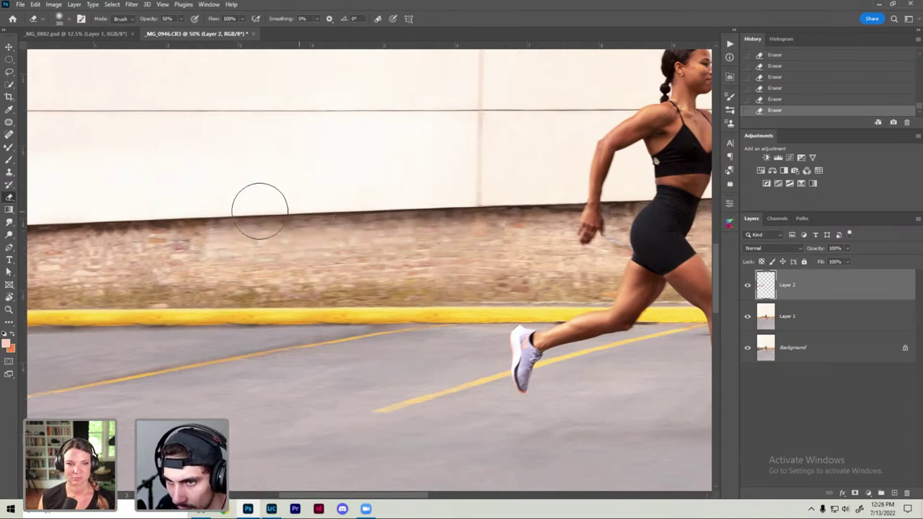
Step: Fit the image on screen and group Layer 1 with Layer 2
key("ctrl+0")
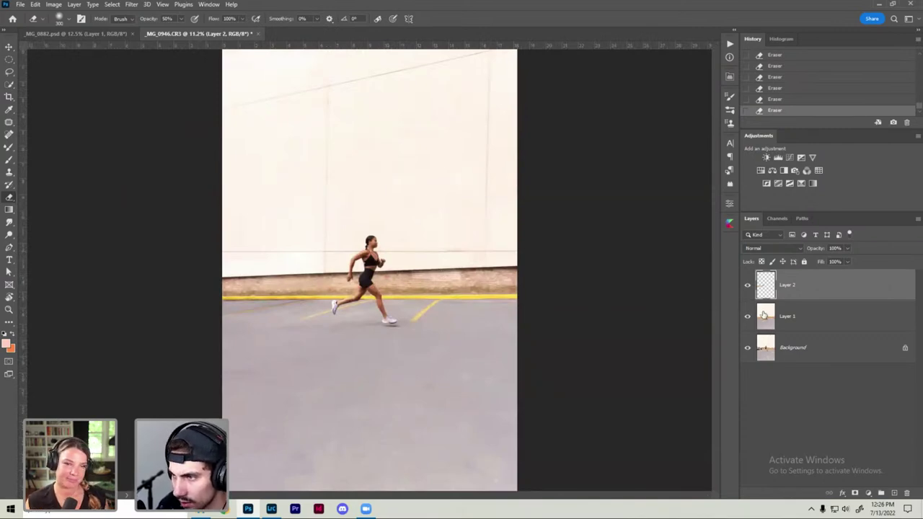
left_click(799, 325, "shift")
key("ctrl+g")
Step: Toggle Group 1's visibility to compare before and after, cancelling a save prompt
left_click(747, 277)
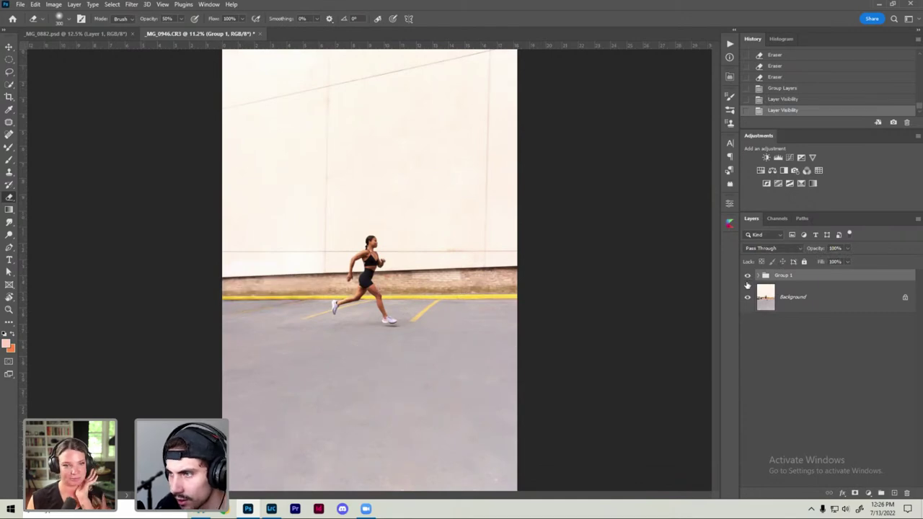
left_click(747, 278)
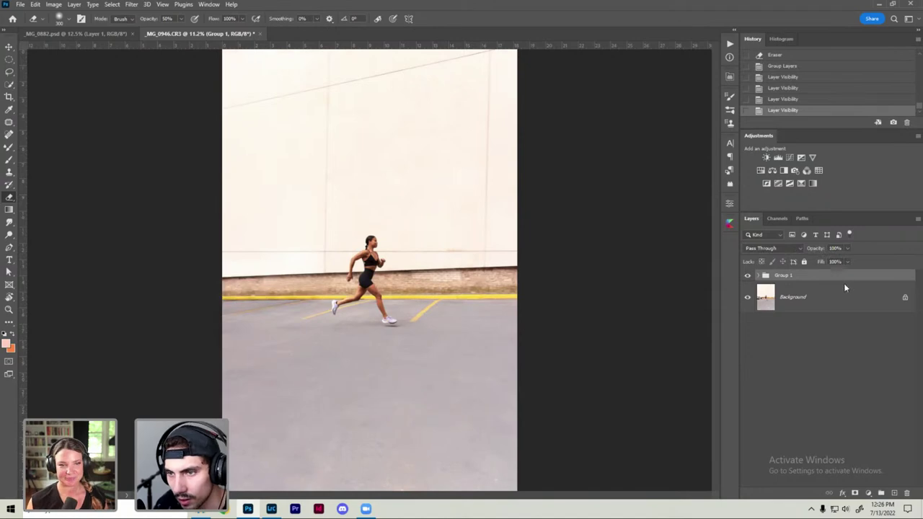
key("ctrl+s")
left_click(622, 372)
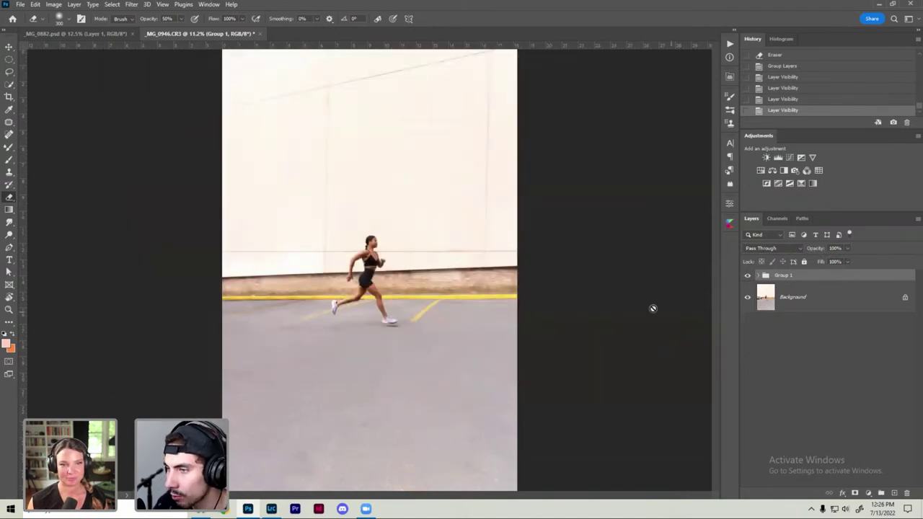
Step: Expand Group 1 and select Layer 2 inside it
left_click(759, 277)
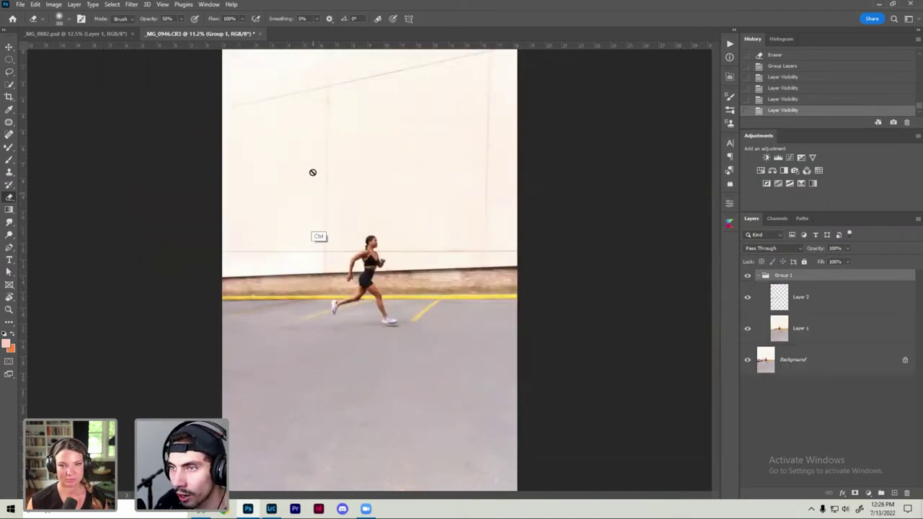
key("ctrl+minus")
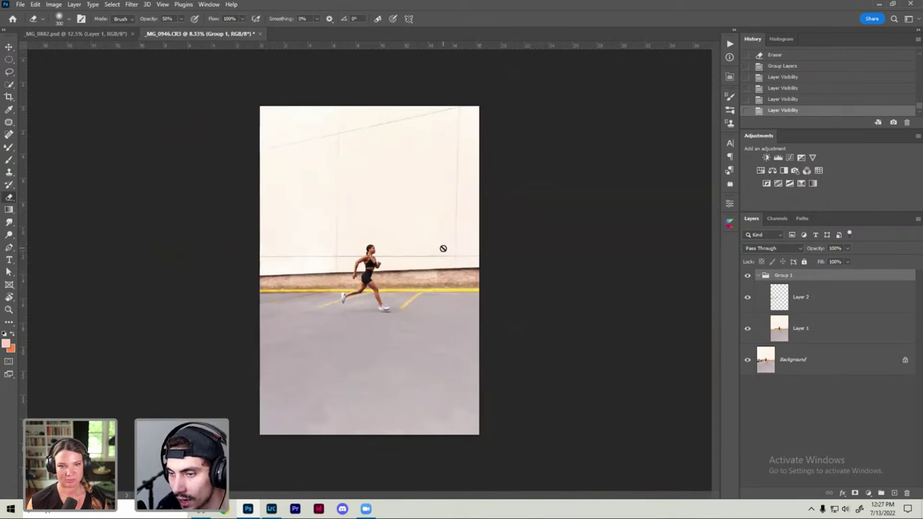
key("ctrl+plus")
left_click(846, 297)
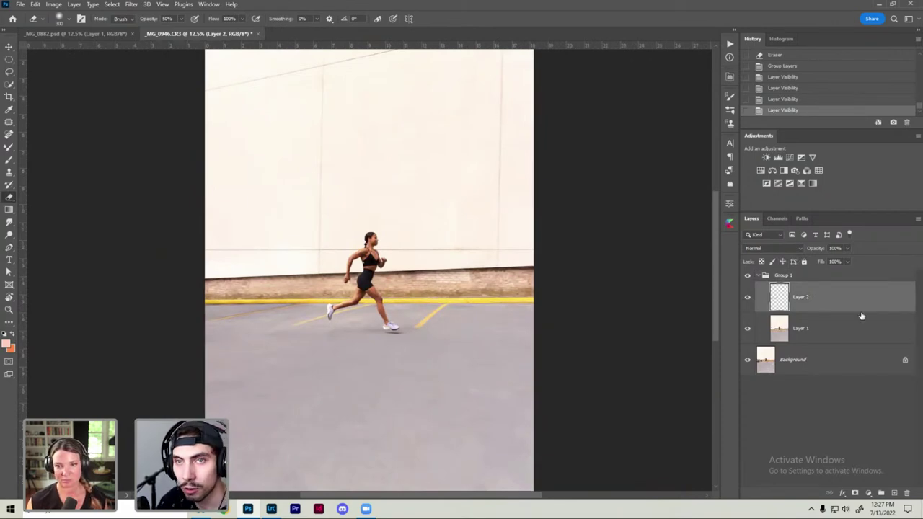
Step: Set the Elliptical Marquee feather to 750 px and drag an oval around the runner
left_click(9, 61)
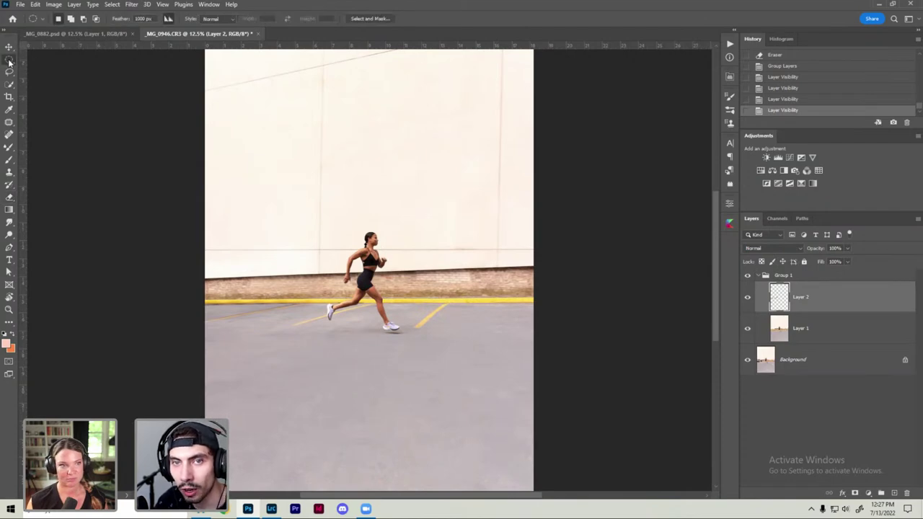
left_click(150, 19)
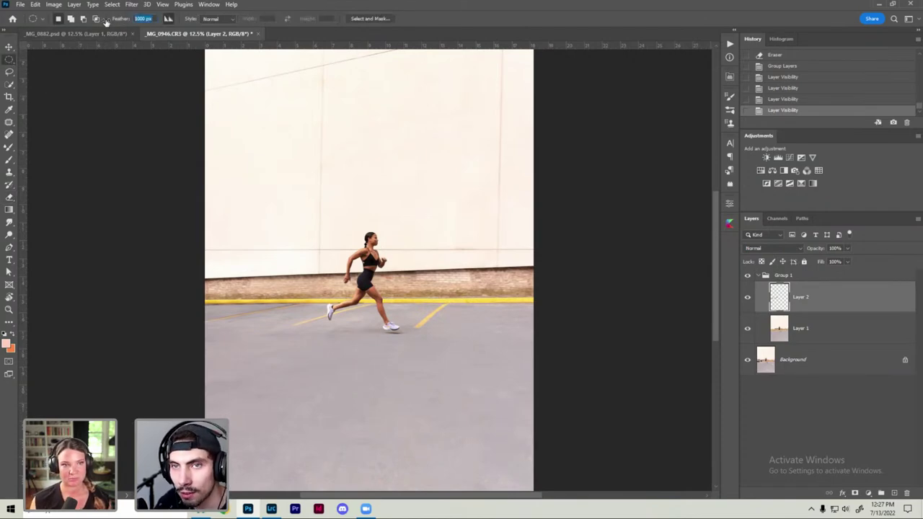
type("1")
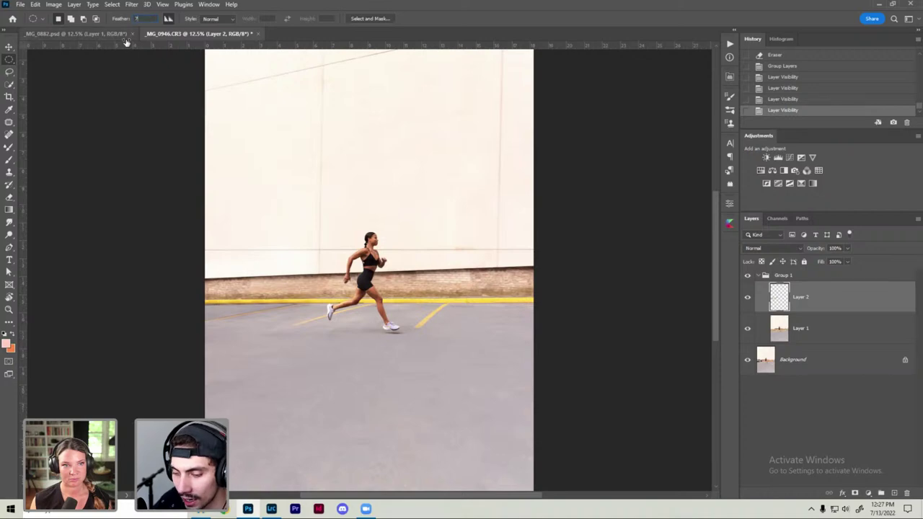
key("Return")
key("Return")
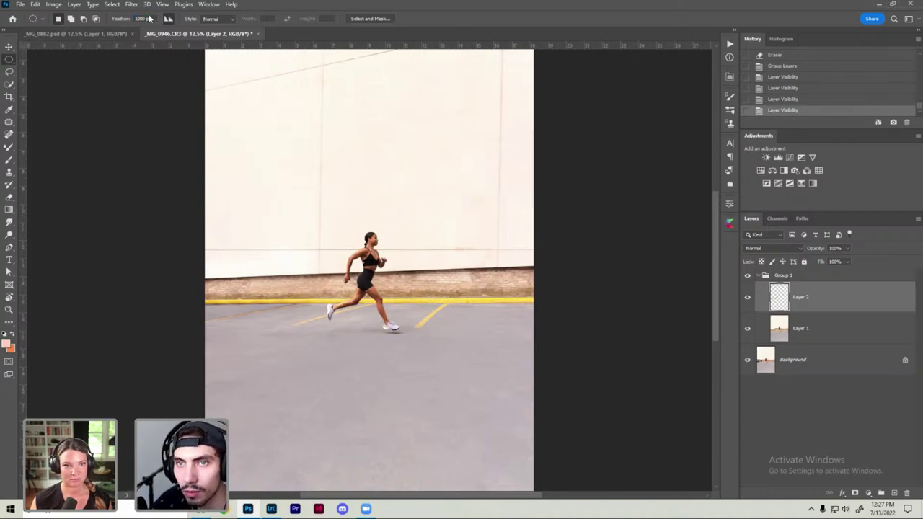
type("750")
key("Return")
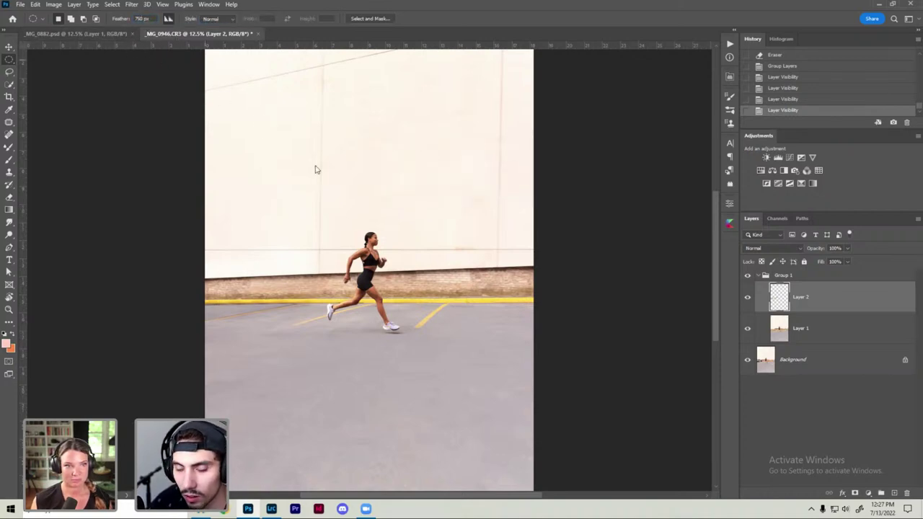
mouse_move(227, 75)
left_mouse_down()
mouse_move(502, 465)
mouse_move(514, 453)
left_mouse_up()
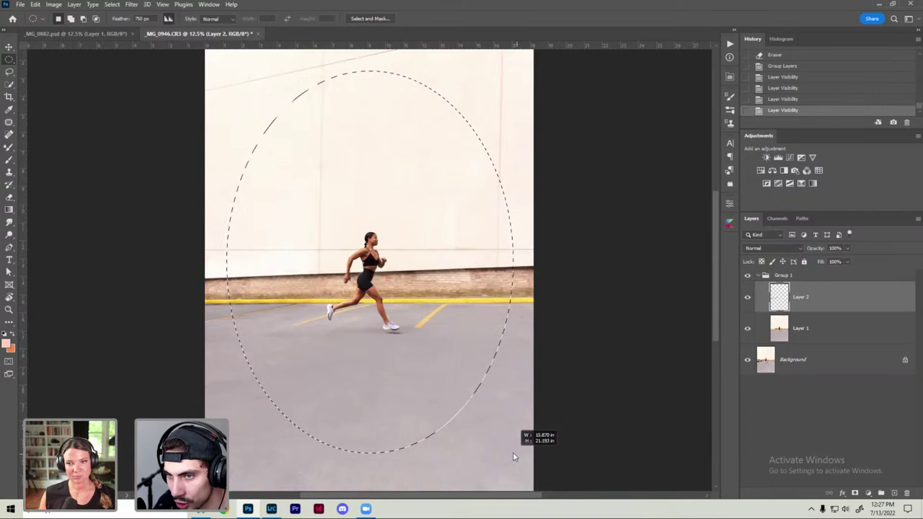
mouse_move(512, 453)
left_mouse_down()
mouse_move(514, 479)
mouse_move(497, 444)
left_mouse_up()
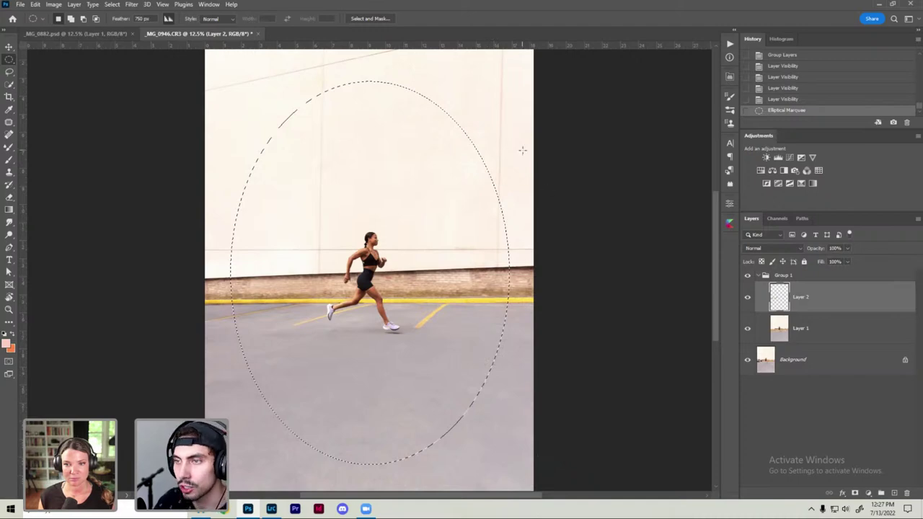
Step: Add a Levels adjustment masked by the oval and inspect its mask on its own
left_click(779, 159)
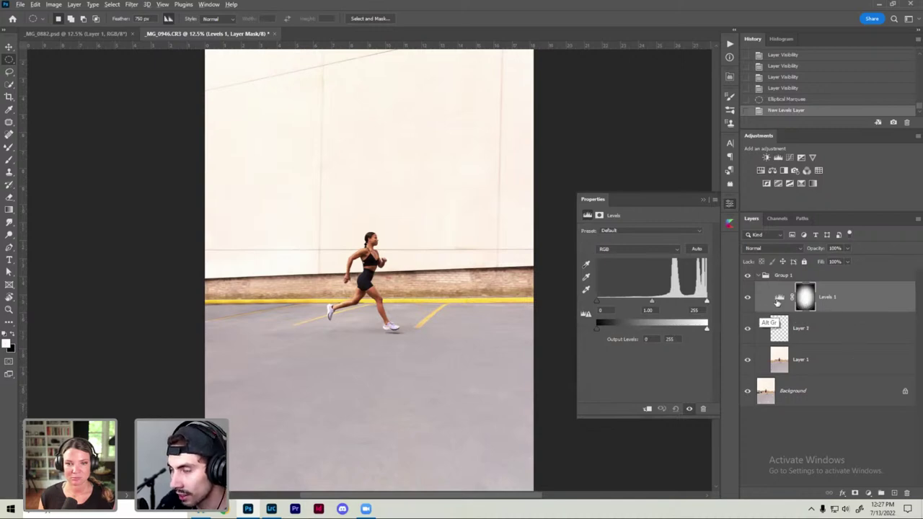
left_click(805, 306, "alt")
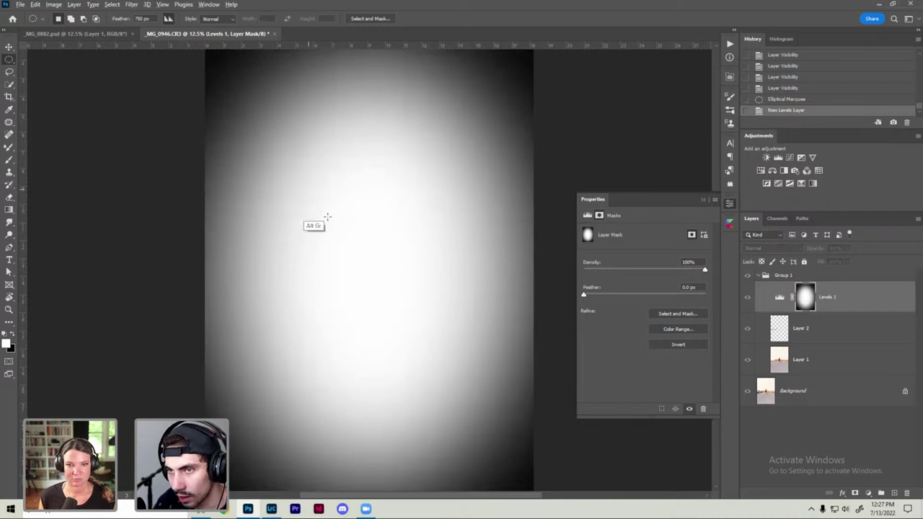
left_click(808, 302, "alt")
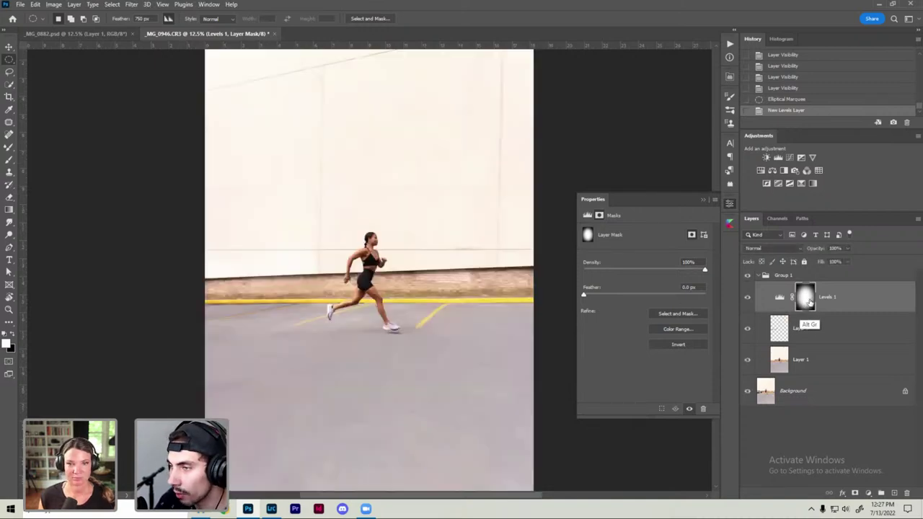
left_click(806, 304, "alt")
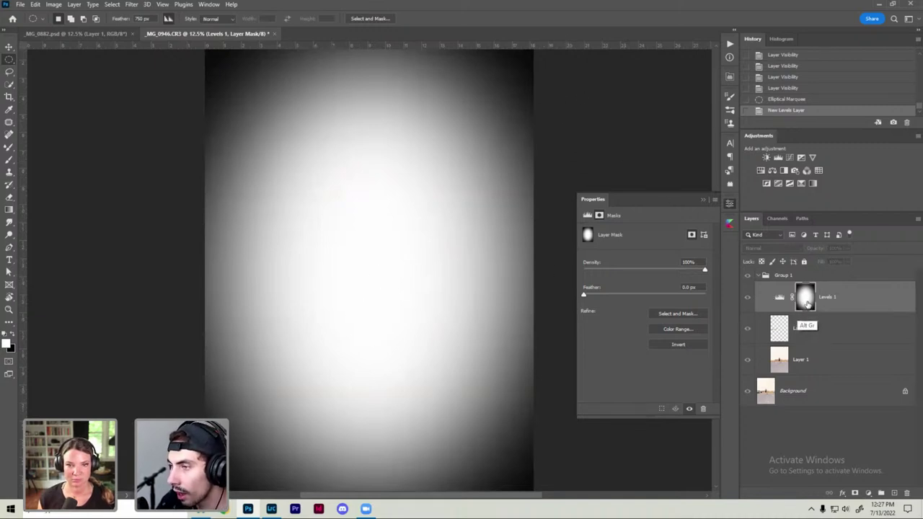
left_click(806, 305, "alt")
left_click(779, 298)
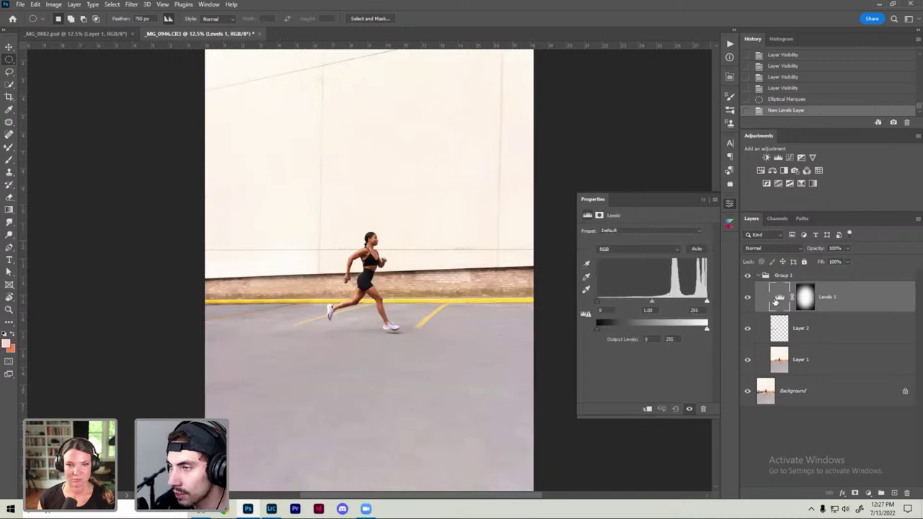
Step: Drag the Levels midtone slider right and invert the mask so only the edges darken
left_click_drag(652, 301, 703, 301)
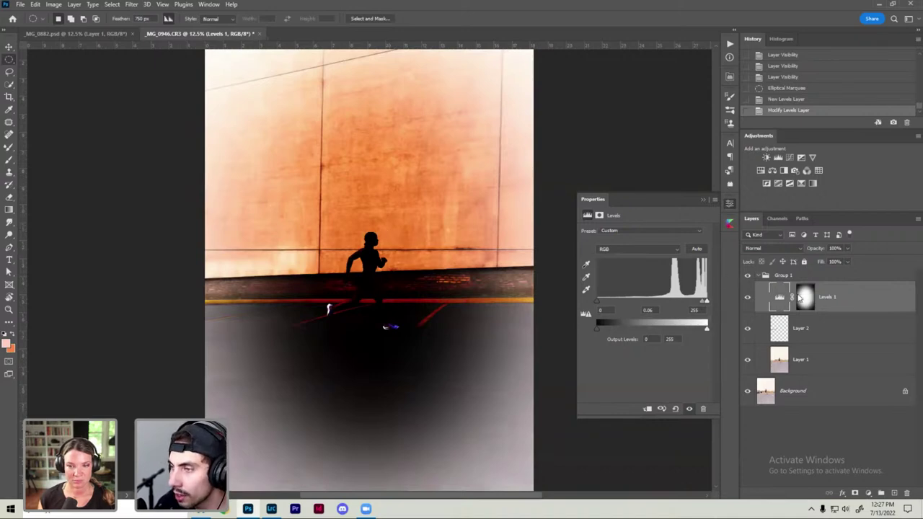
left_click(804, 298)
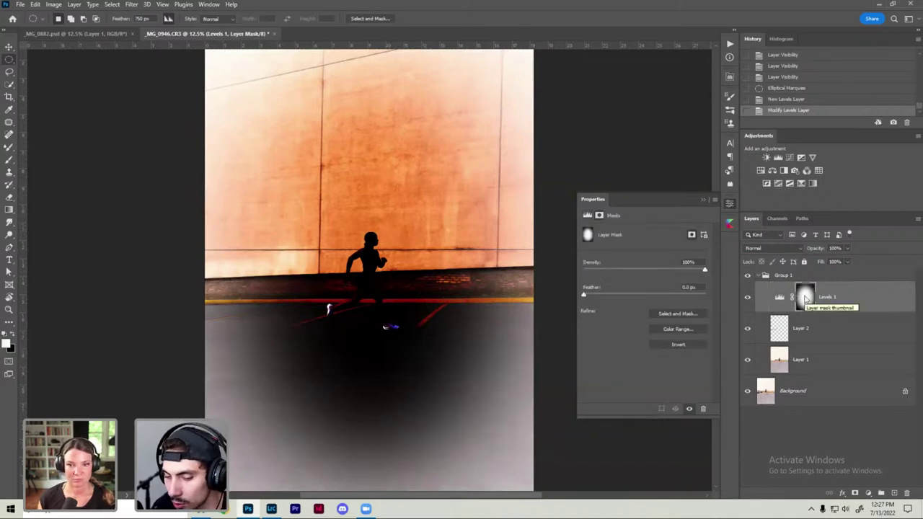
key("ctrl+i")
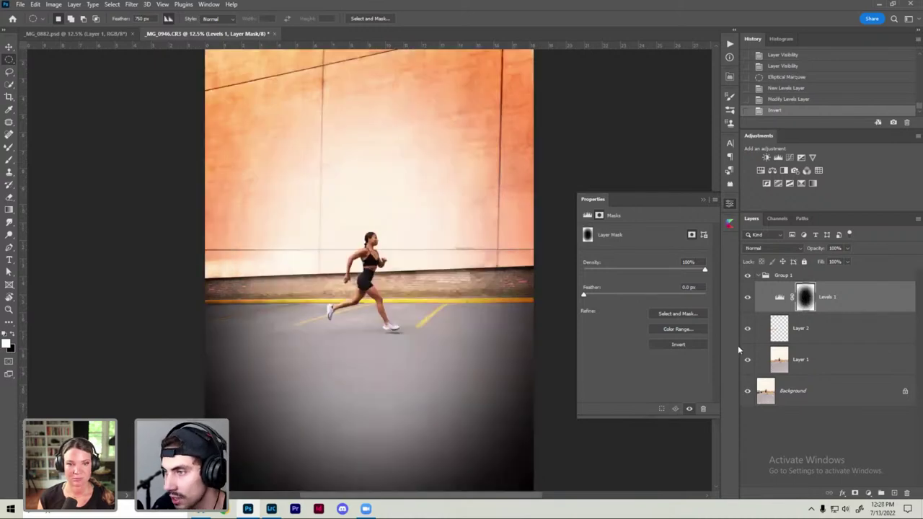
left_click(780, 299)
Step: Set the Levels midtone to 1, lower the output white, and toggle the layer to compare
left_click_drag(704, 303, 655, 301)
type("1")
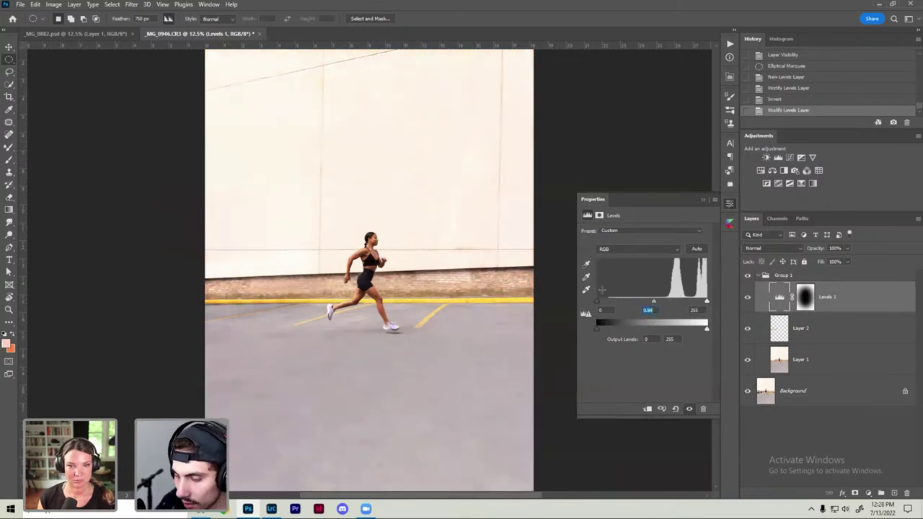
key("Return")
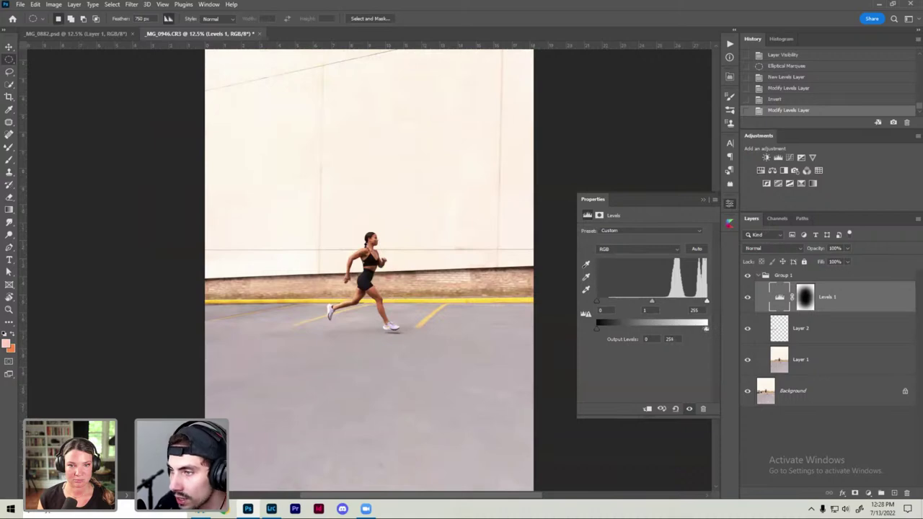
left_click_drag(706, 329, 687, 329)
key("ctrl+minus")
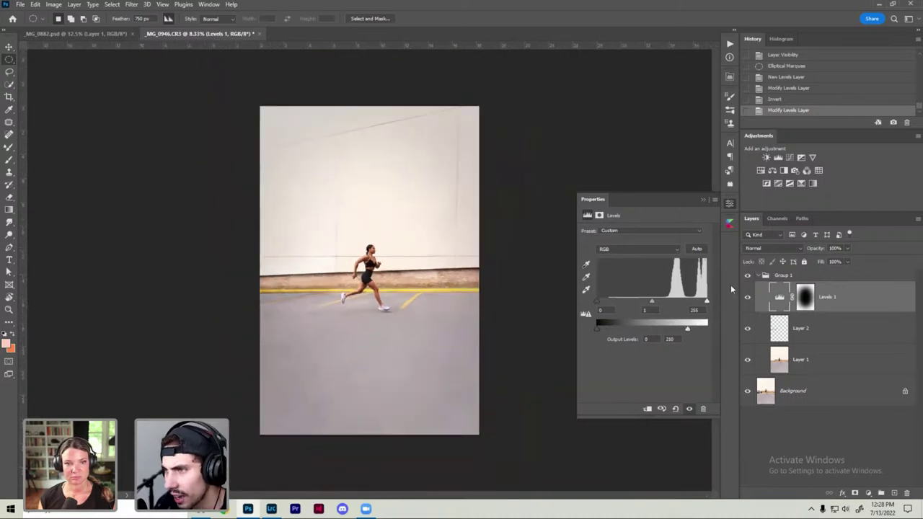
left_click(747, 296)
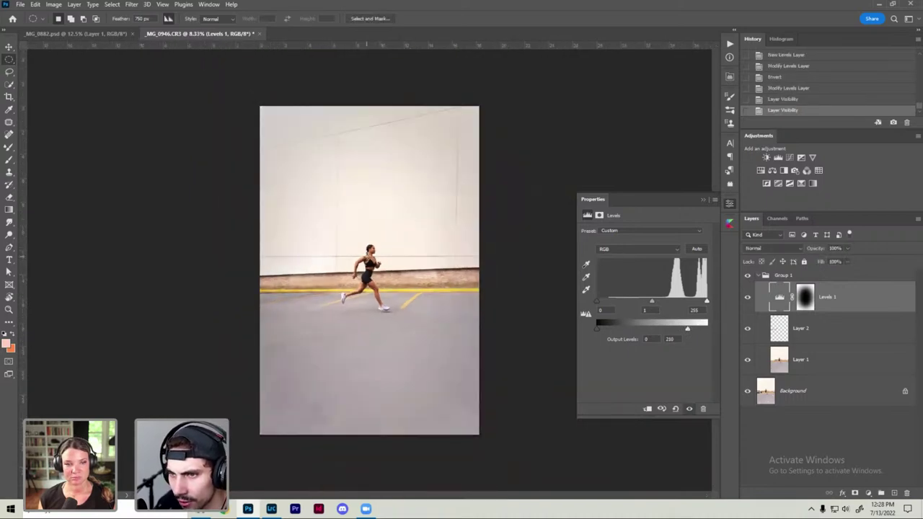
Step: Enter 235 as the output white, close Levels properties, and collapse Group 1
left_click_drag(687, 329, 700, 329)
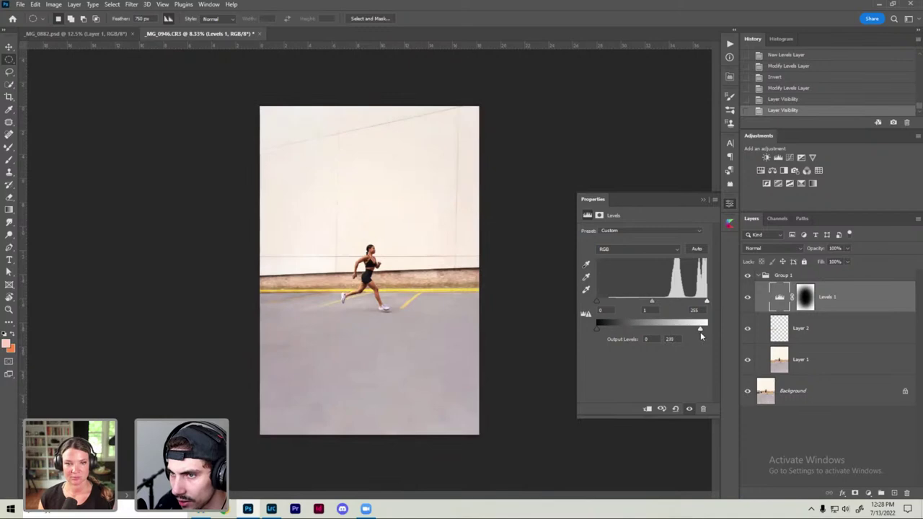
left_click(671, 339)
key("Down")
key("Down")
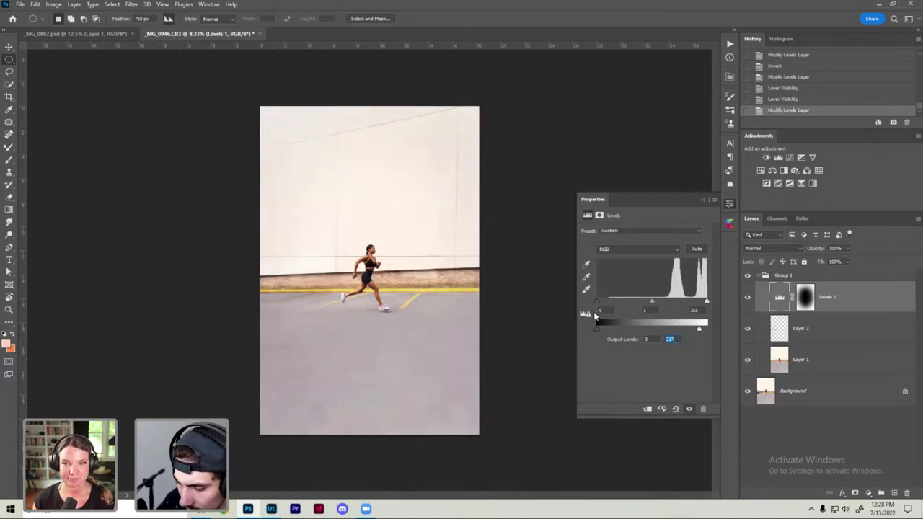
type("235")
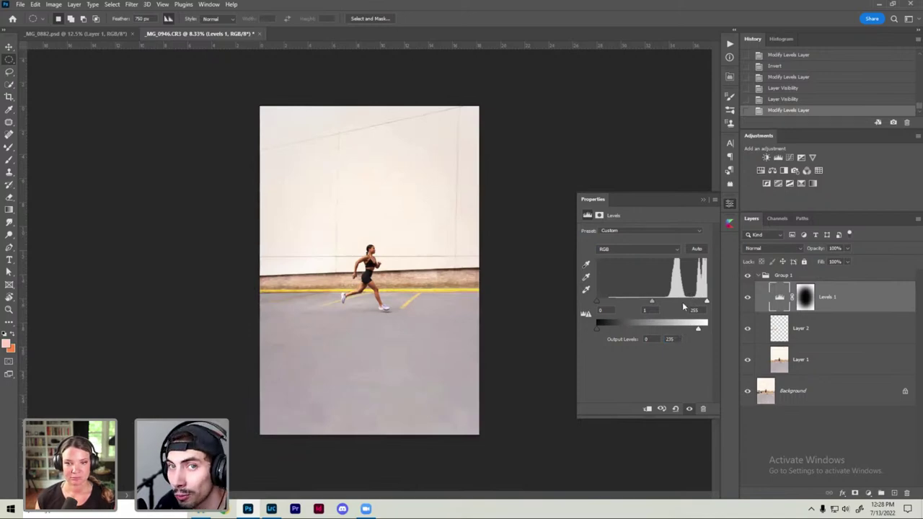
left_click(705, 200)
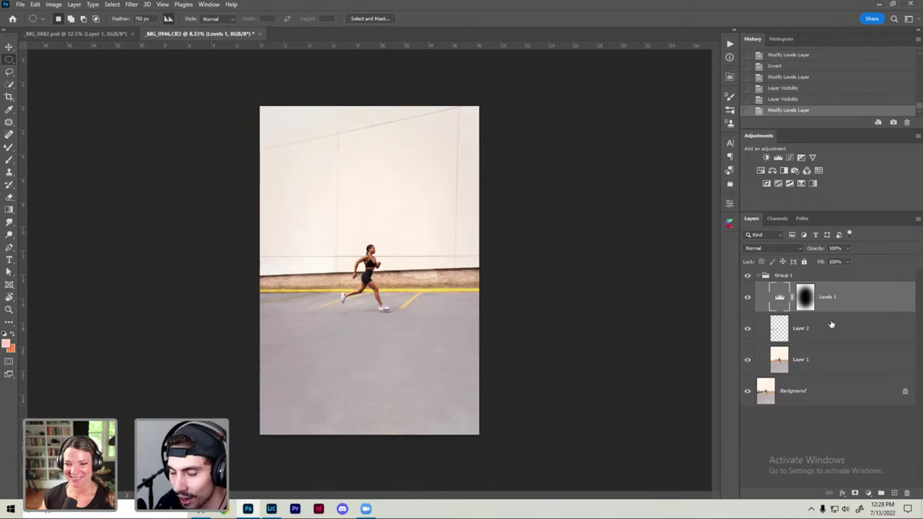
left_click(760, 278)
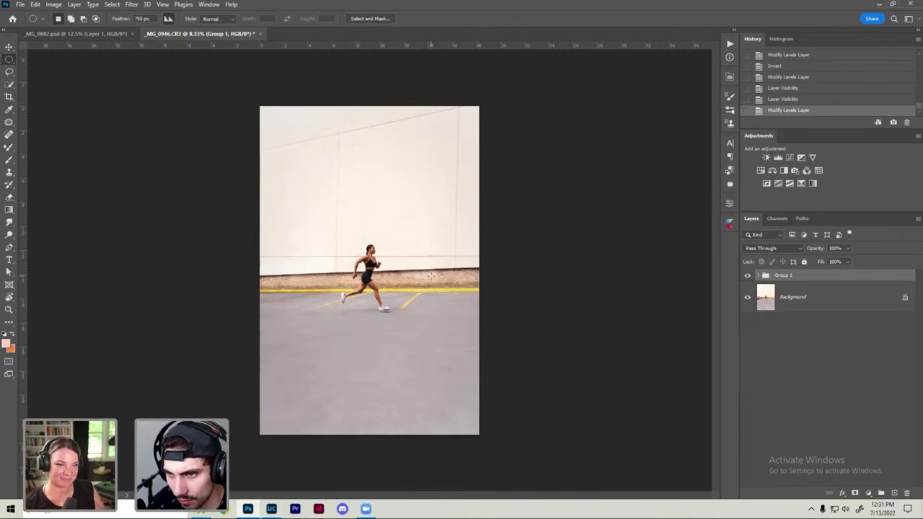
Step: Save the image as a PSD under its existing name, then switch to Lightroom Classic
key("ctrl+s")
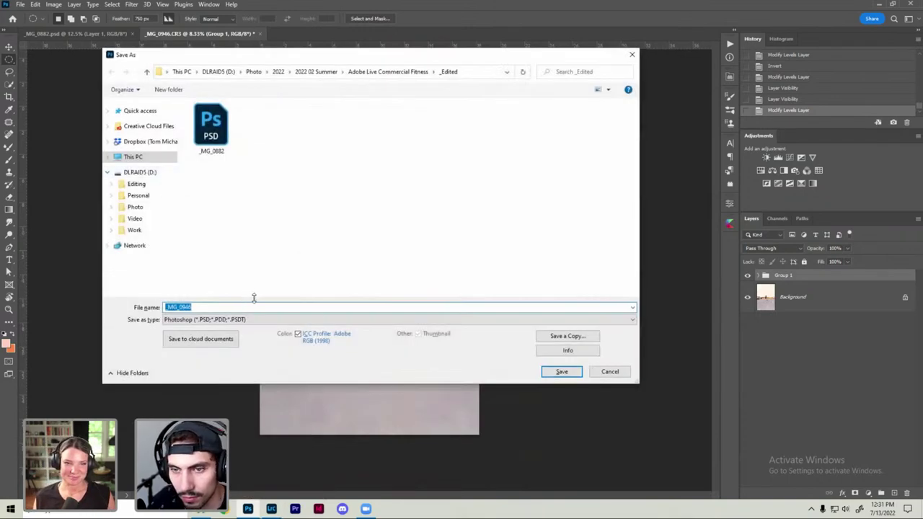
left_click(562, 371)
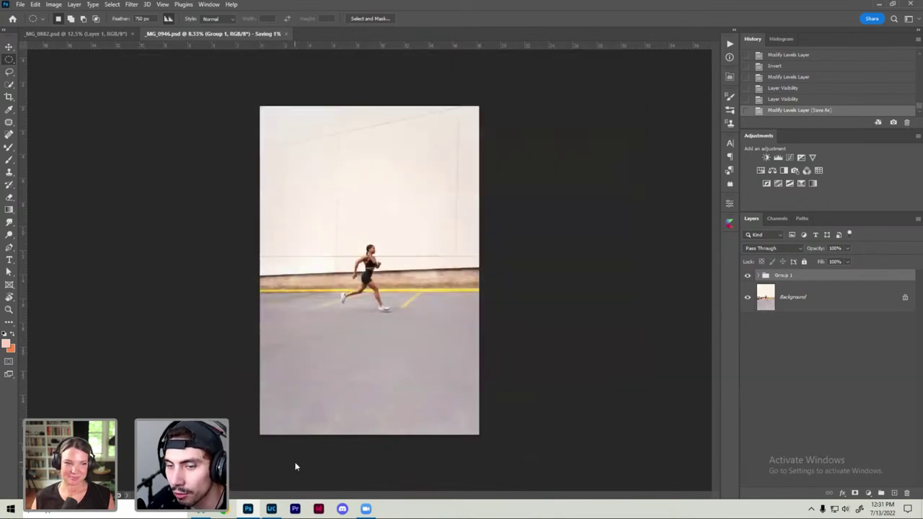
left_click(271, 509)
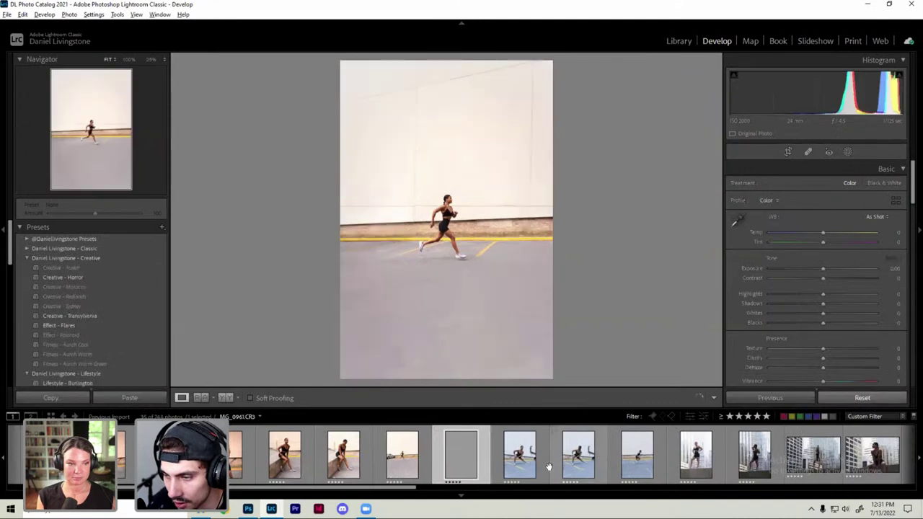
Step: Open the standing-pose ledge photo, compare with the edited shot, and drag Temp right to warm it
scroll(467, 456, "down", 3)
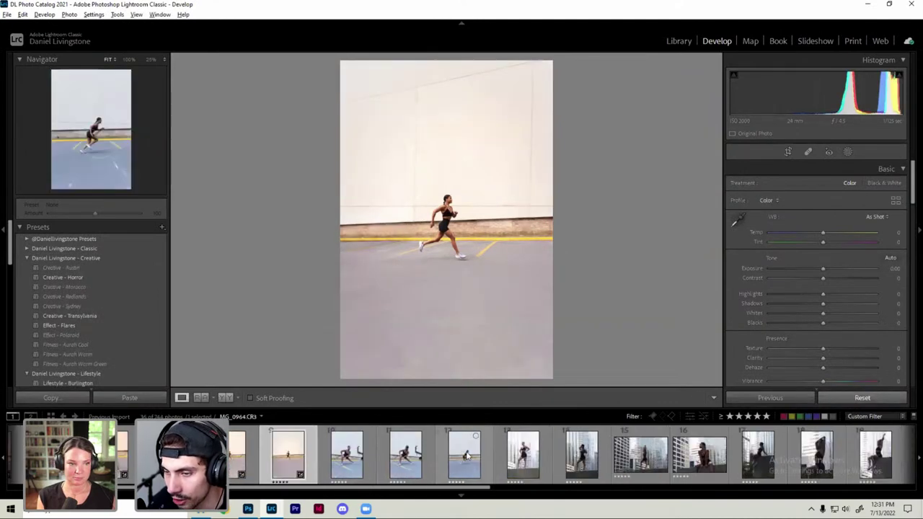
scroll(404, 458, "down", 3)
left_click(359, 462)
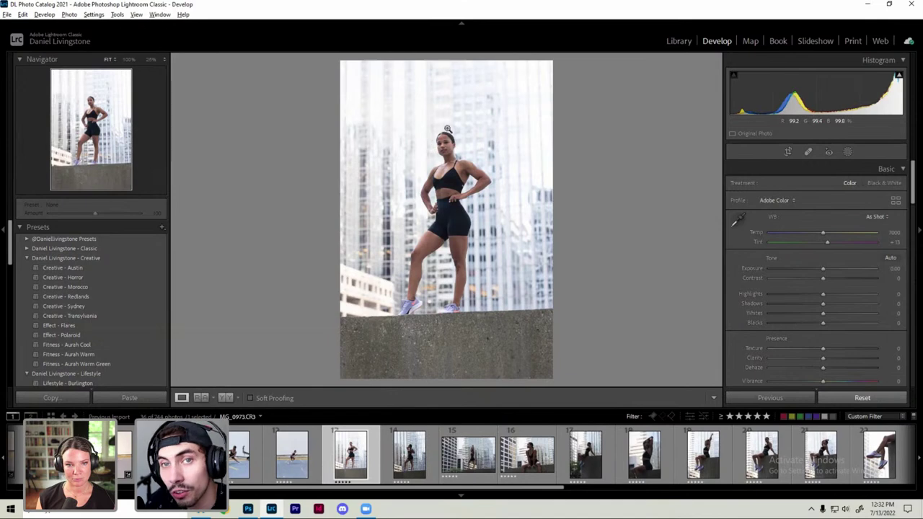
key("Left")
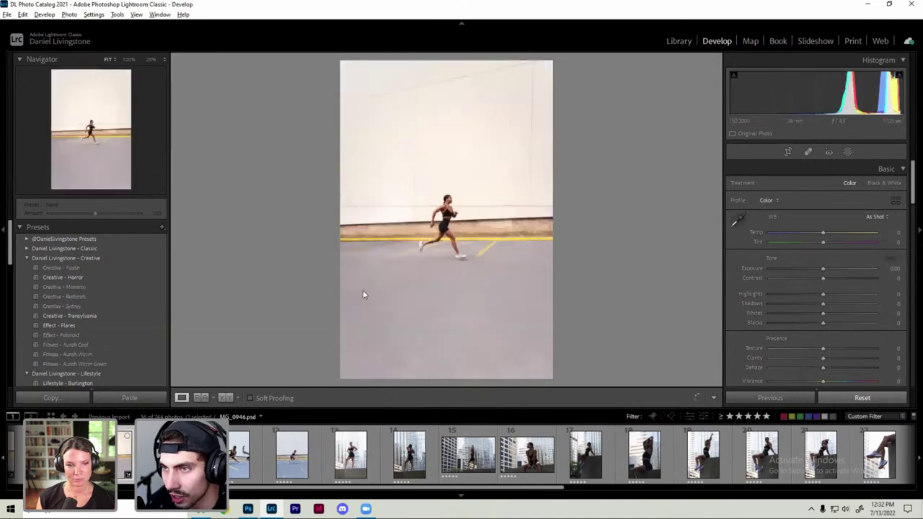
left_click(446, 260)
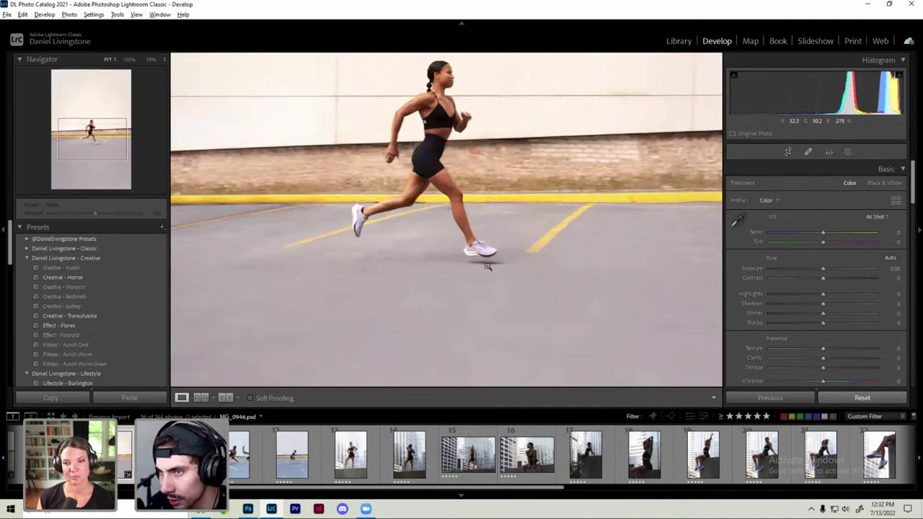
key("Right")
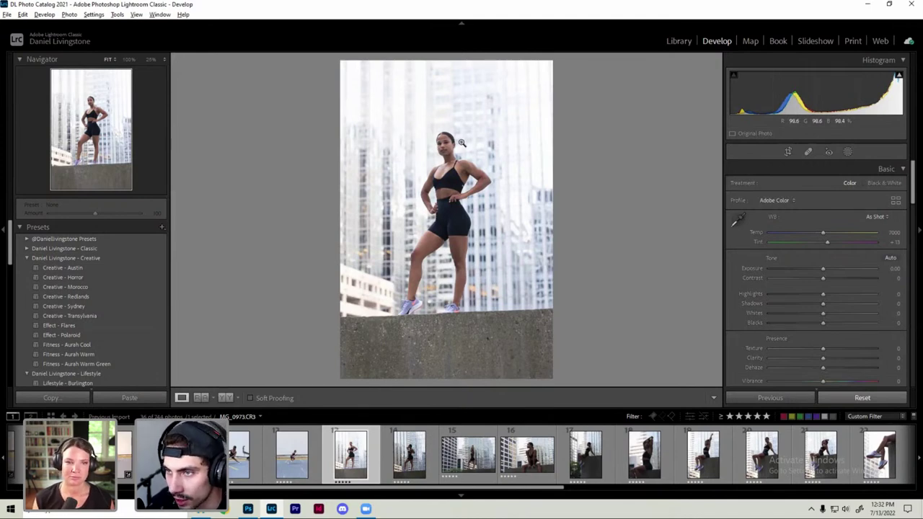
left_click_drag(825, 234, 856, 235)
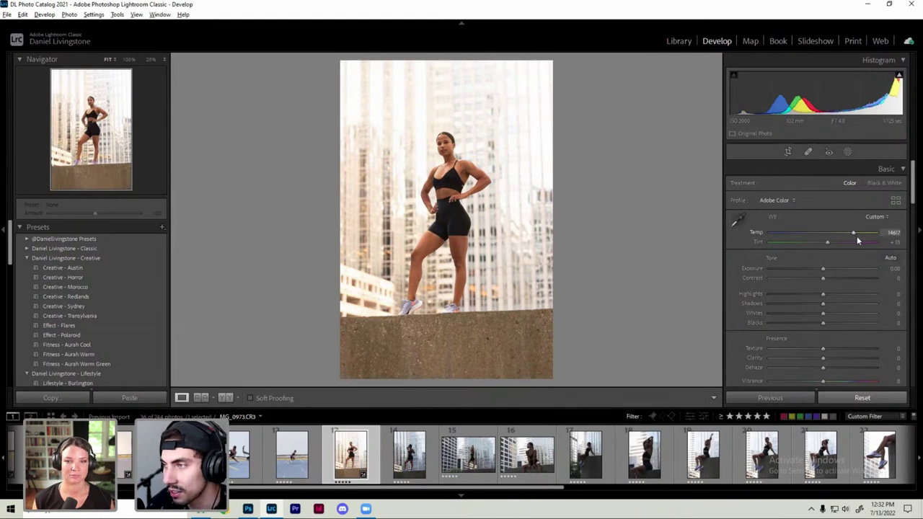
Step: Shift Tint toward magenta, set Highlights -100, Exposure -0.25 and Shadows +41
left_click_drag(826, 244, 830, 245)
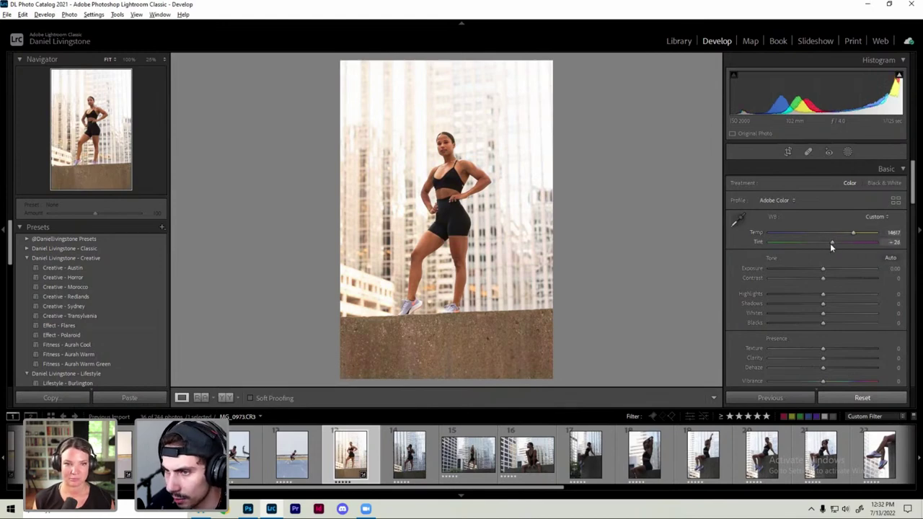
left_click(451, 177)
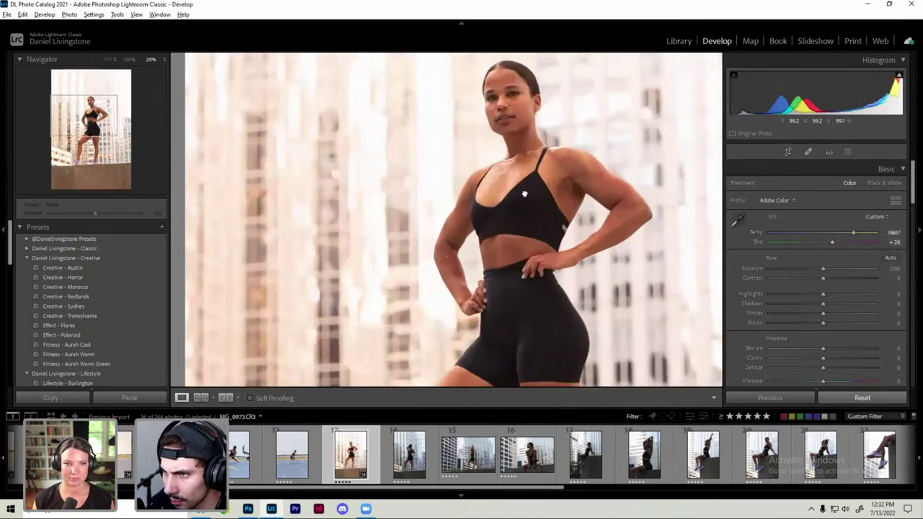
left_click(521, 252)
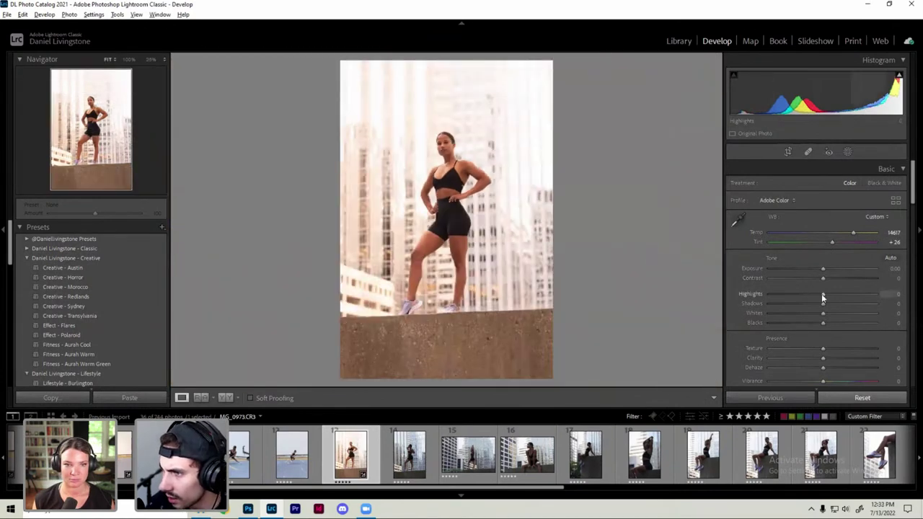
left_click_drag(822, 295, 765, 295)
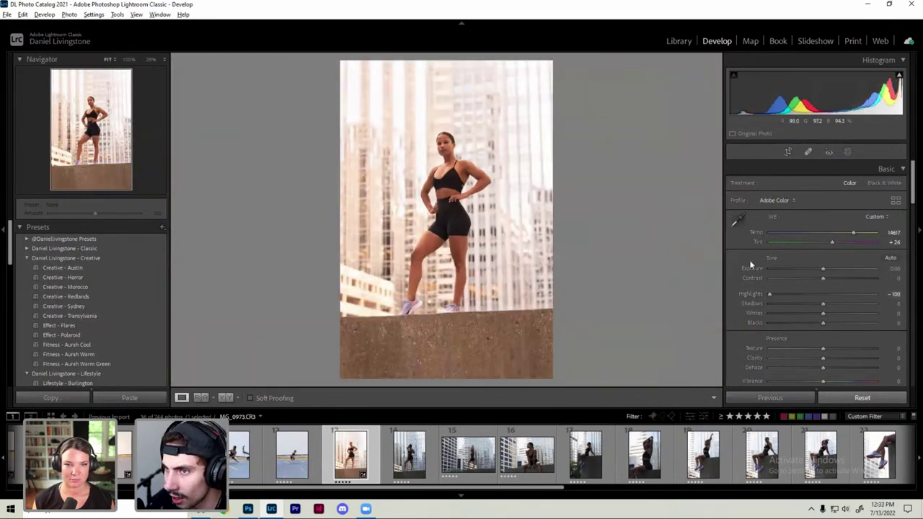
left_click_drag(825, 269, 823, 269)
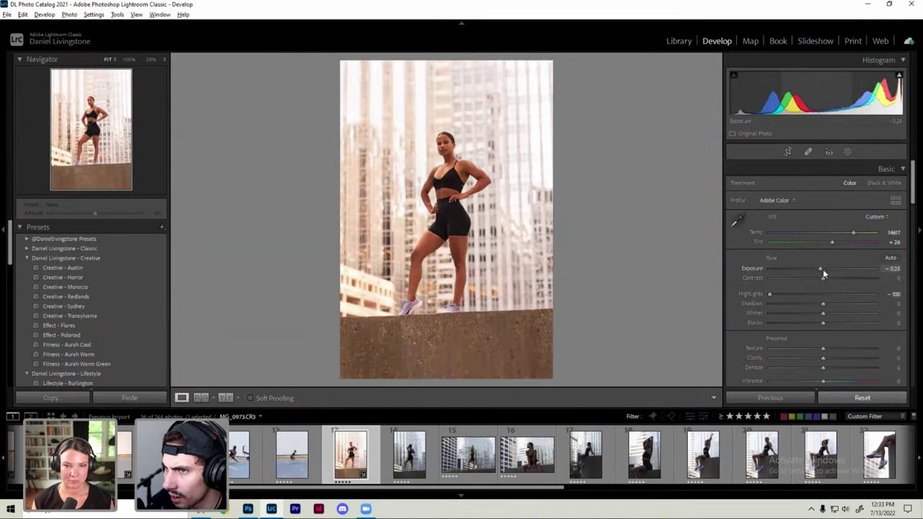
left_click_drag(823, 303, 845, 303)
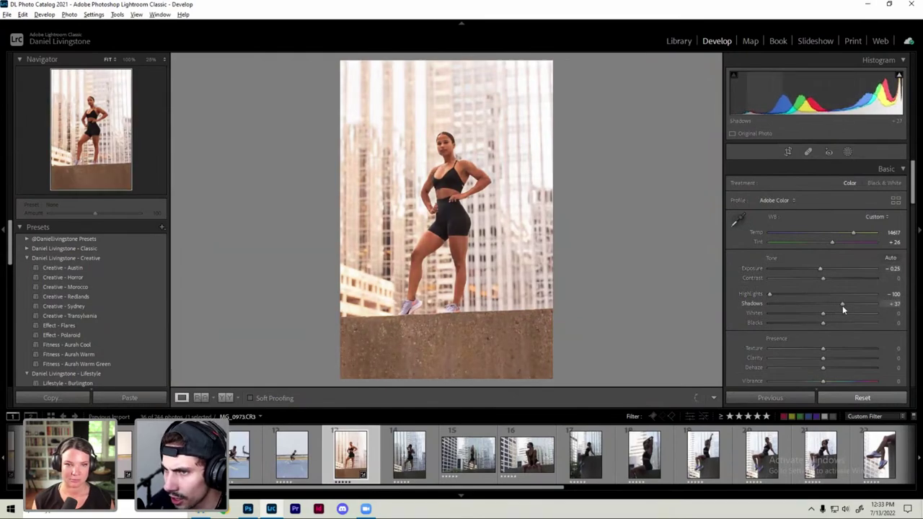
Step: Lower Contrast to -10 and raise Vibrance to +20, checking the subject up close
key("z")
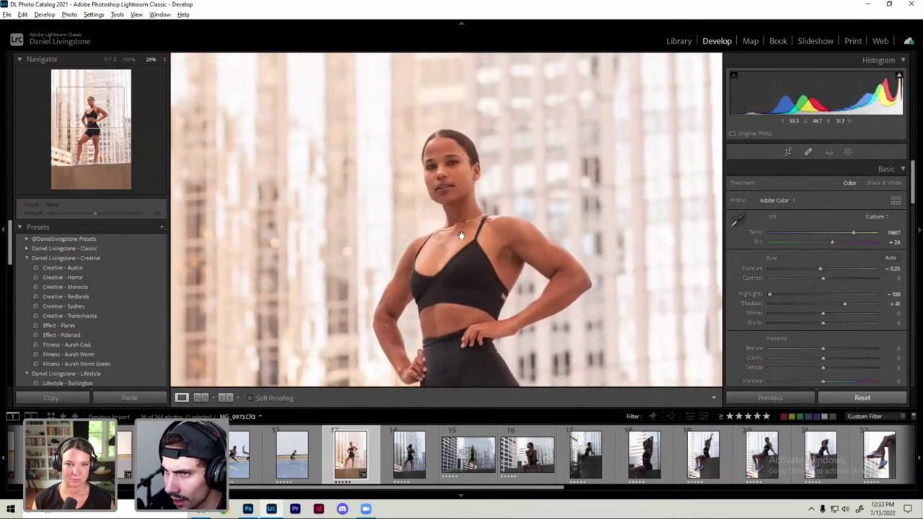
key("z")
left_click_drag(823, 278, 808, 279)
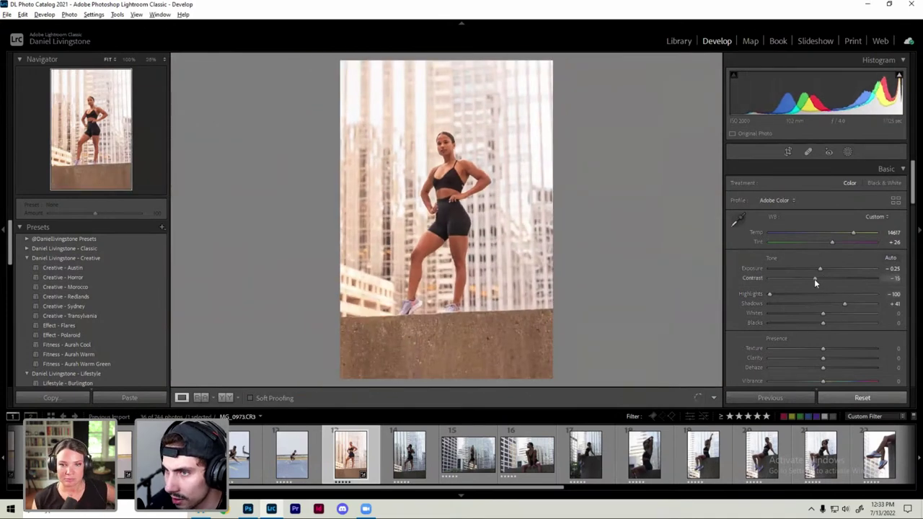
left_click(895, 279)
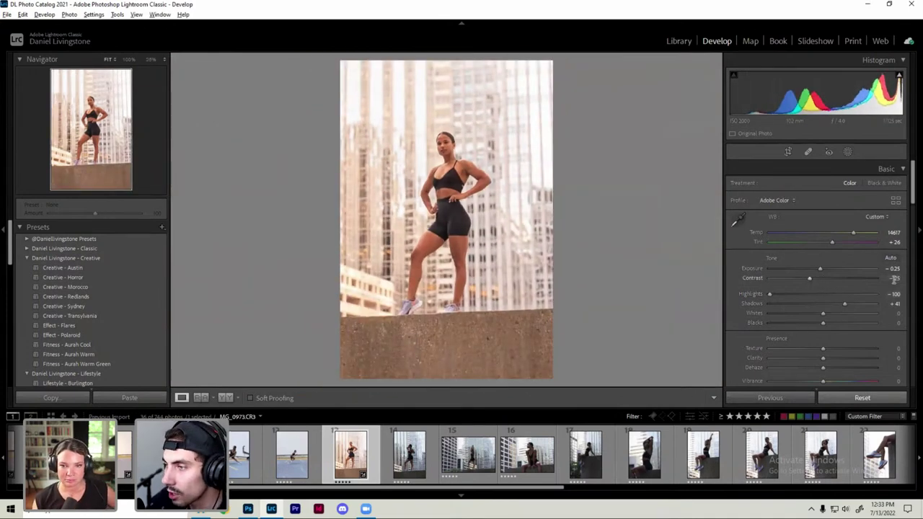
type("-10")
key("Return")
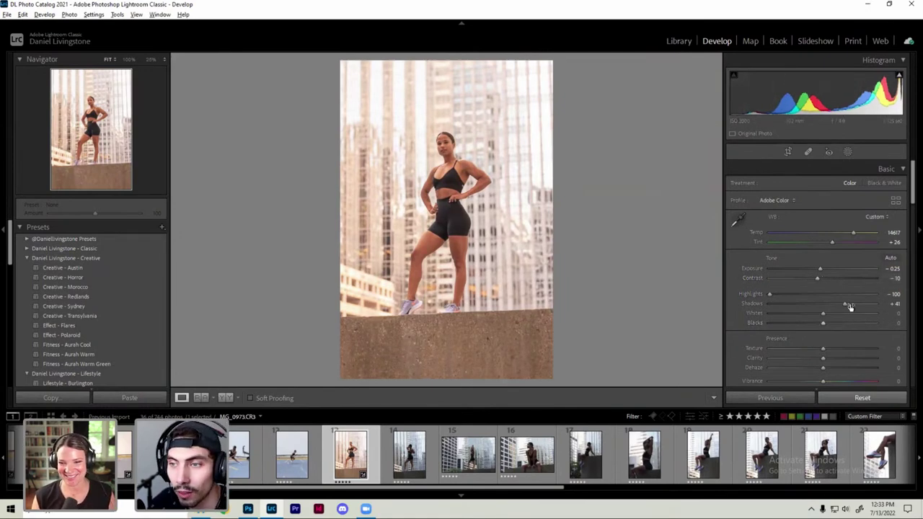
left_click_drag(823, 381, 835, 385)
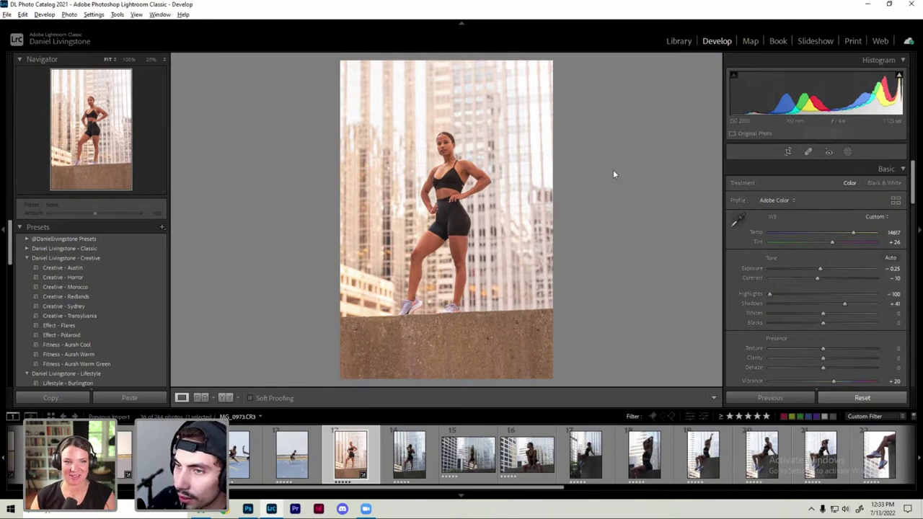
left_click(462, 158)
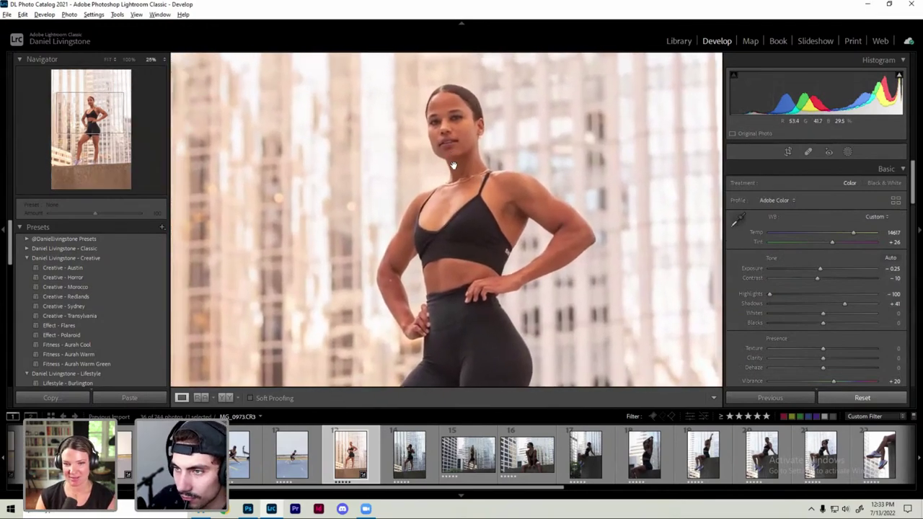
left_click(453, 165)
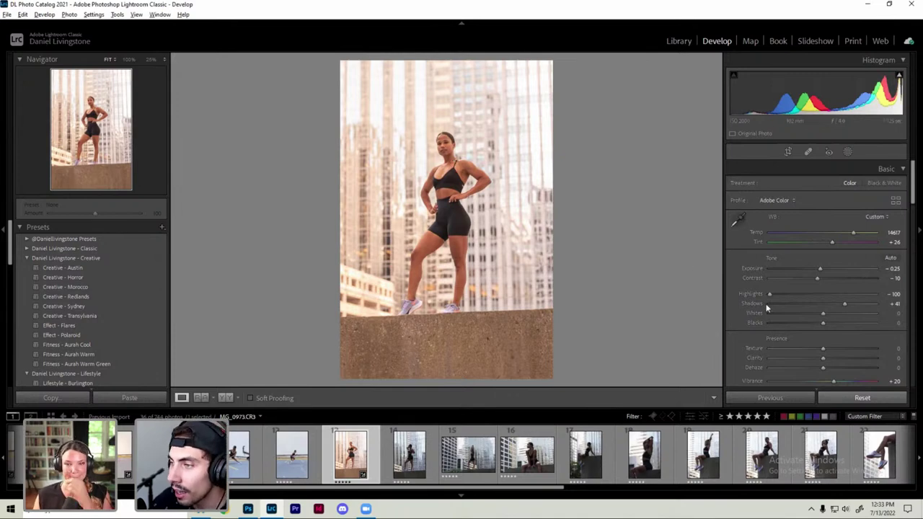
Step: Set the Effects panel's Post-Crop Vignetting Amount to about -17
scroll(768, 306, "down", 5)
scroll(770, 303, "down", 5)
scroll(771, 303, "down", 5)
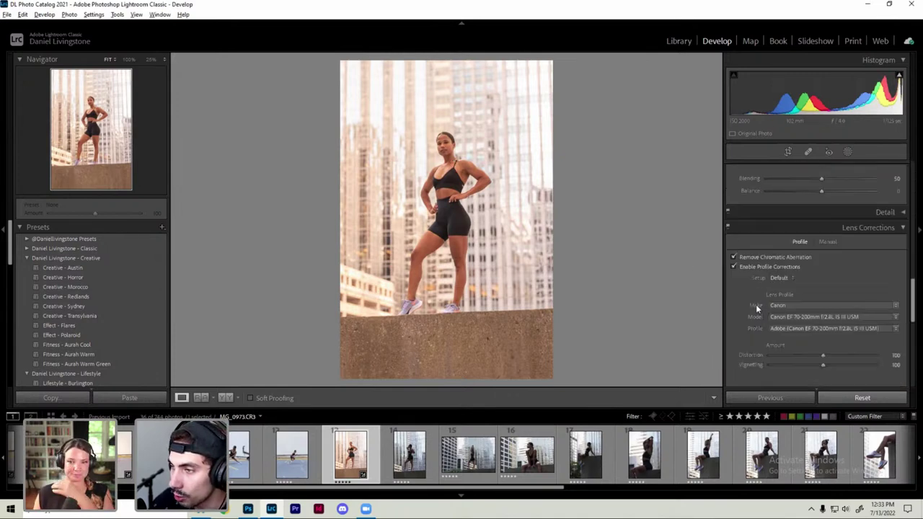
scroll(757, 305, "down", 3)
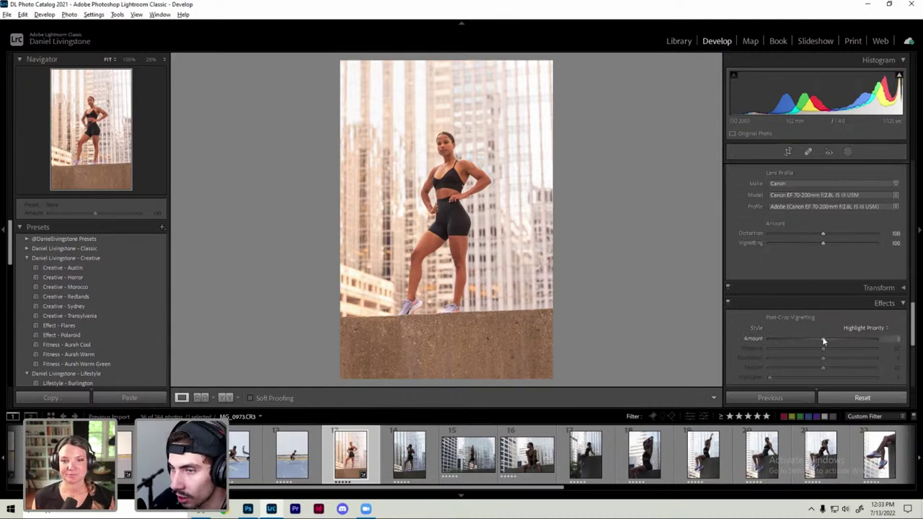
mouse_move(824, 339)
left_mouse_down()
mouse_move(869, 358)
mouse_move(851, 370)
mouse_move(848, 351)
mouse_move(826, 354)
mouse_move(847, 353)
mouse_move(814, 339)
left_mouse_up()
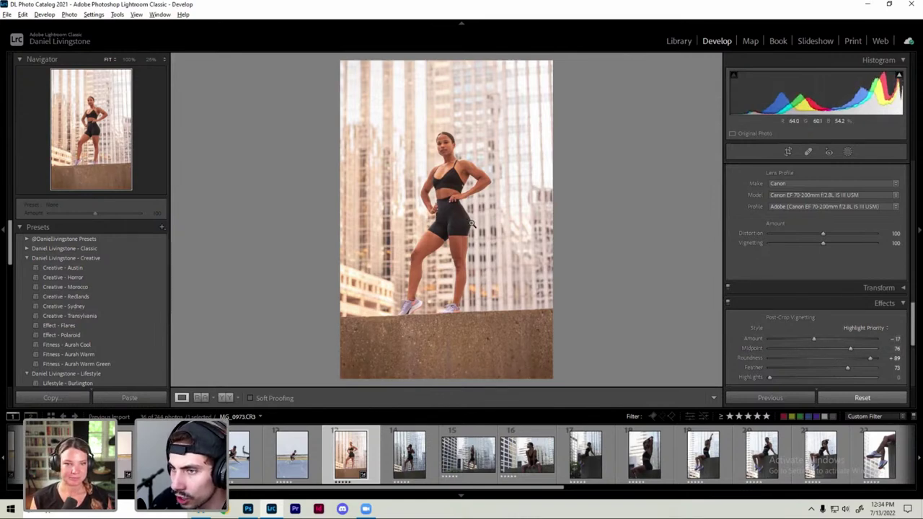
left_click(455, 139)
left_click_drag(454, 140, 452, 200)
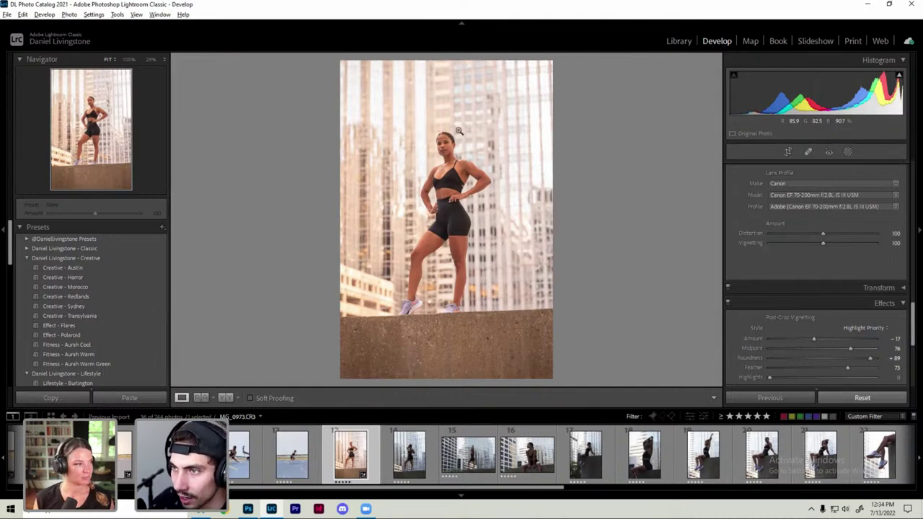
scroll(831, 315, "up", 5)
scroll(832, 315, "up", 5)
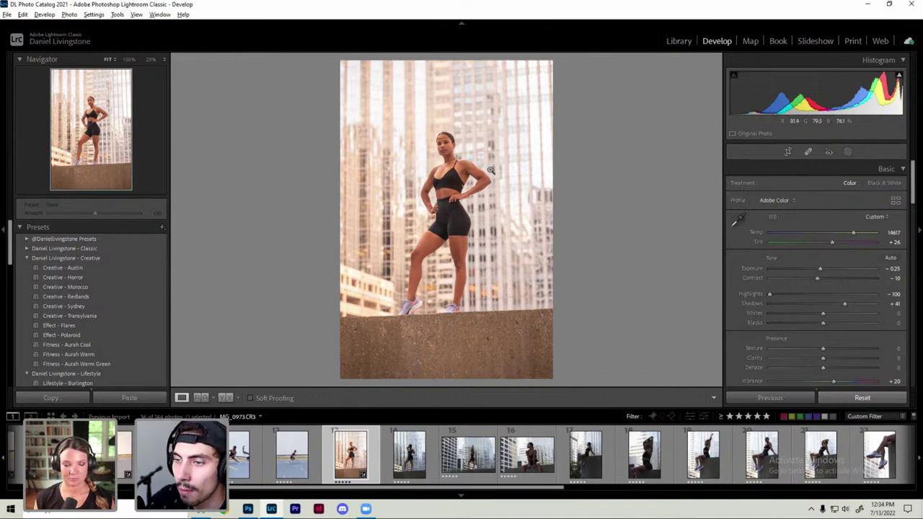
Step: In the HSL panel, desaturate the Yellows to -56
left_click_drag(442, 214, 471, 182)
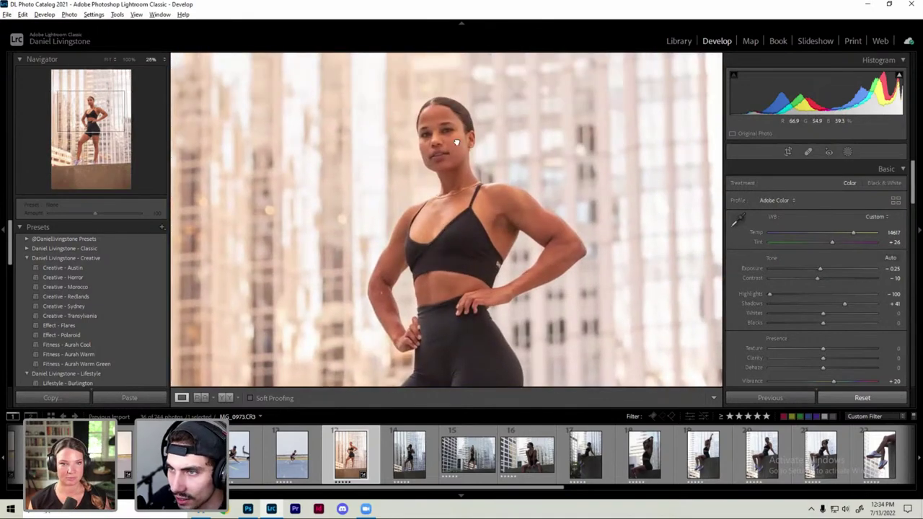
scroll(771, 259, "down", 5)
scroll(772, 259, "down", 3)
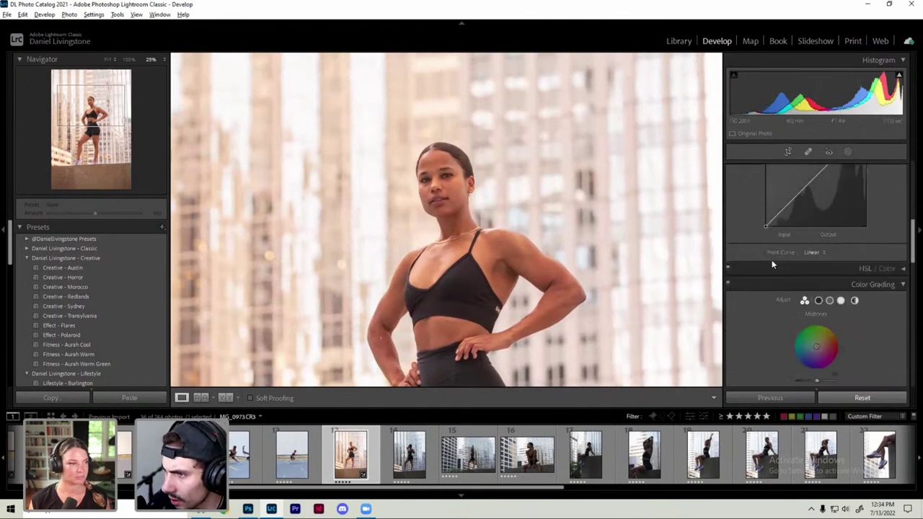
left_click(797, 269)
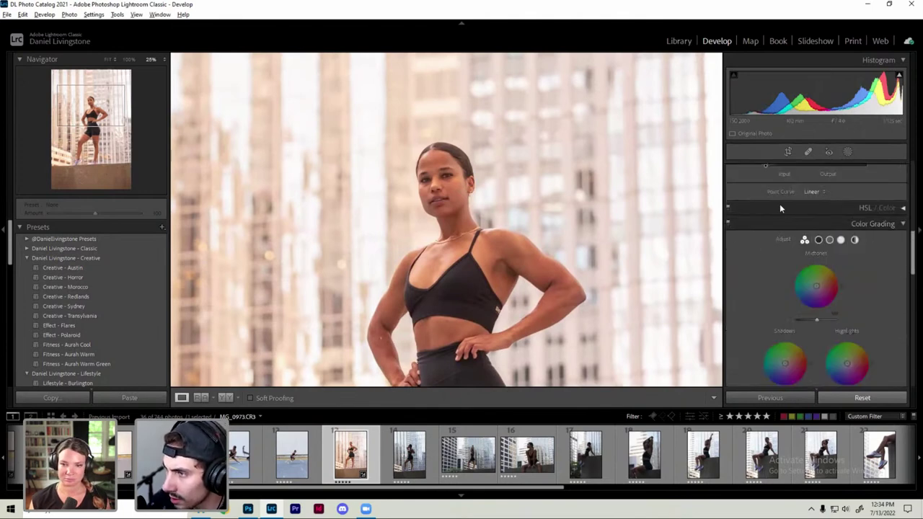
left_click(743, 223)
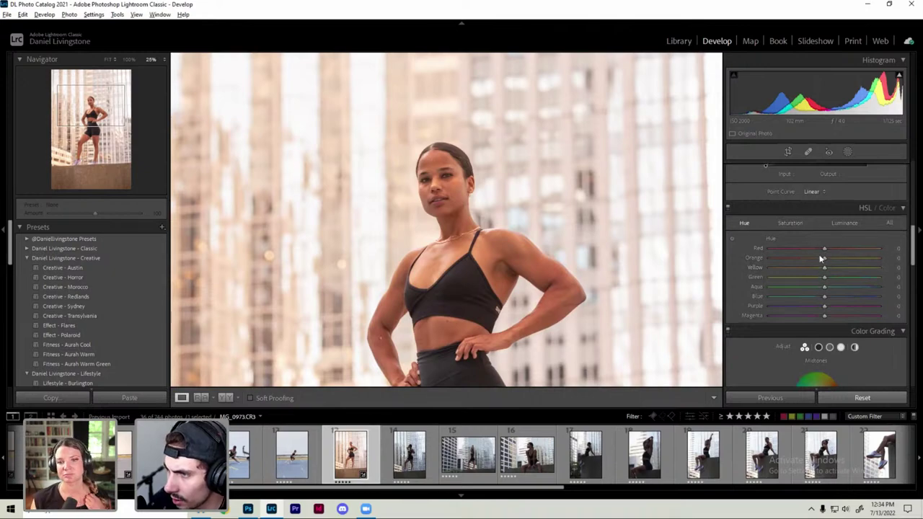
left_click_drag(824, 268, 807, 267)
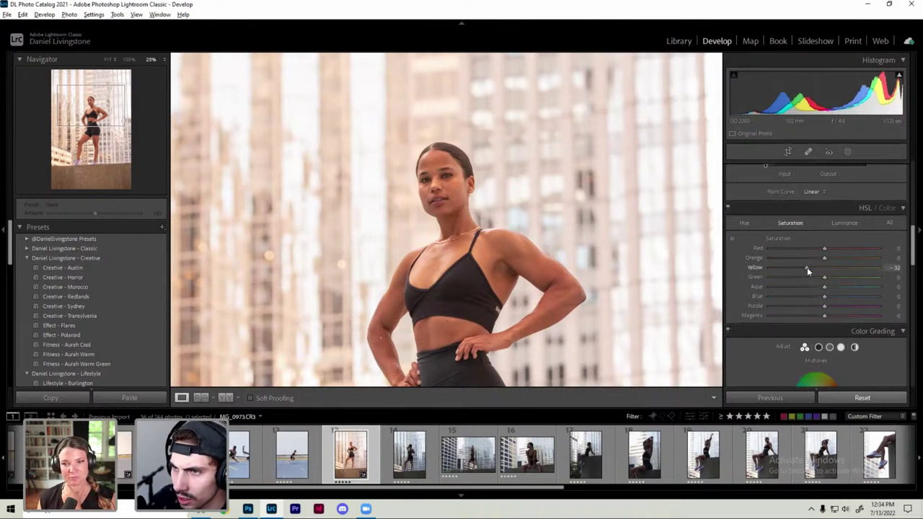
left_click(638, 281)
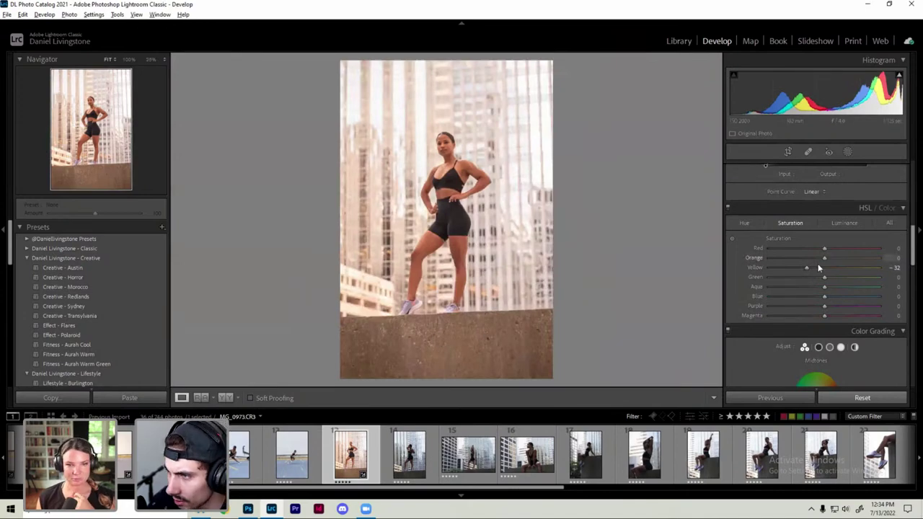
left_click_drag(806, 267, 793, 273)
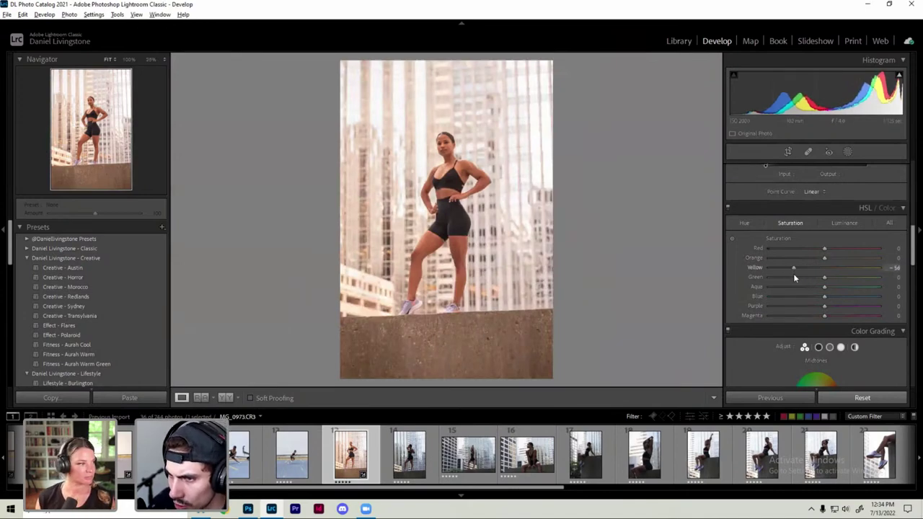
Step: Desaturate Yellows further to -64 and nudge the Yellow hue slightly toward orange
left_click(482, 260)
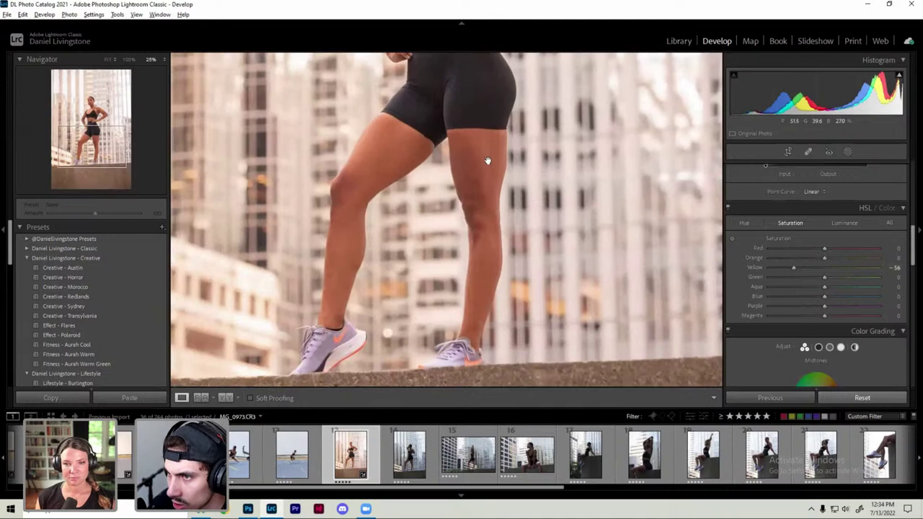
mouse_move(489, 158)
left_mouse_down()
mouse_move(488, 232)
mouse_move(487, 137)
left_mouse_up()
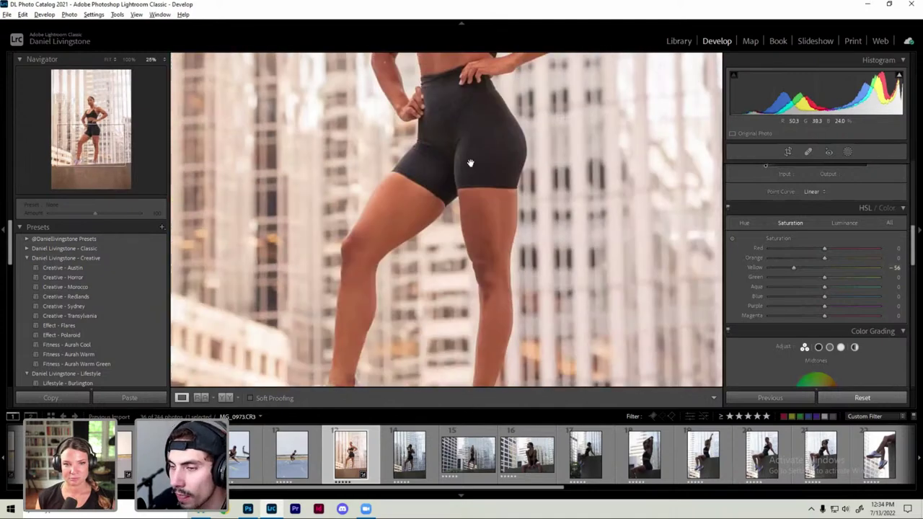
left_click(487, 325)
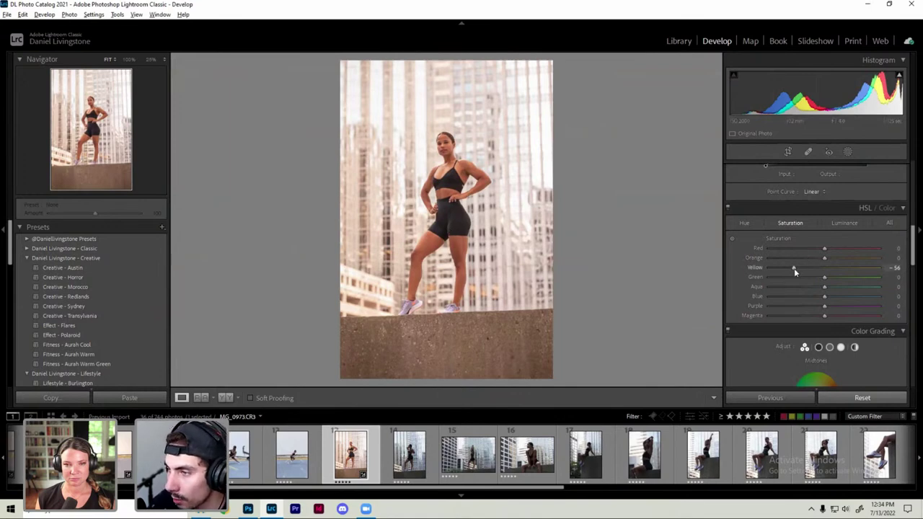
left_click_drag(794, 268, 790, 268)
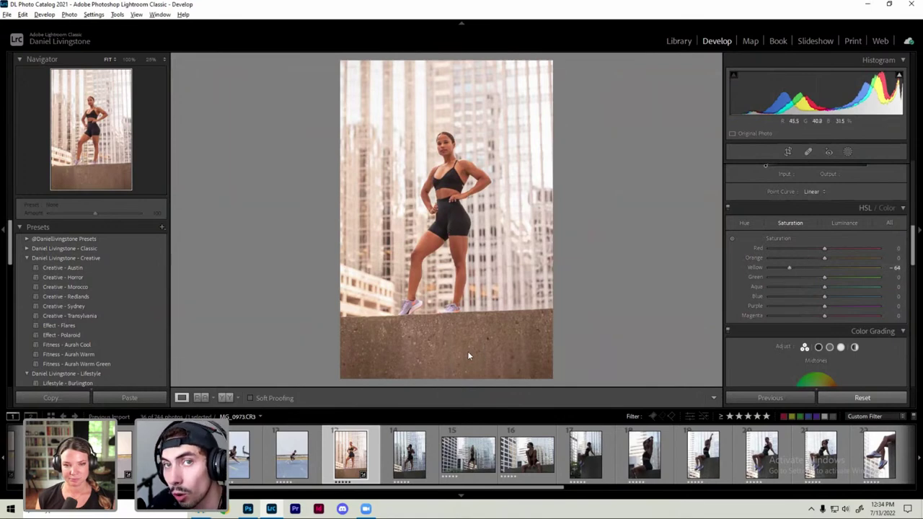
left_click(743, 223)
left_click_drag(825, 268, 819, 268)
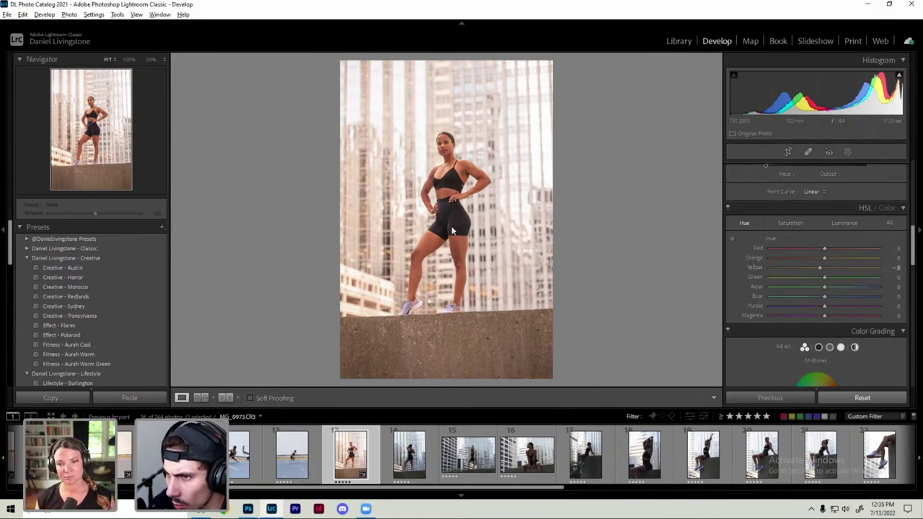
left_click(485, 334)
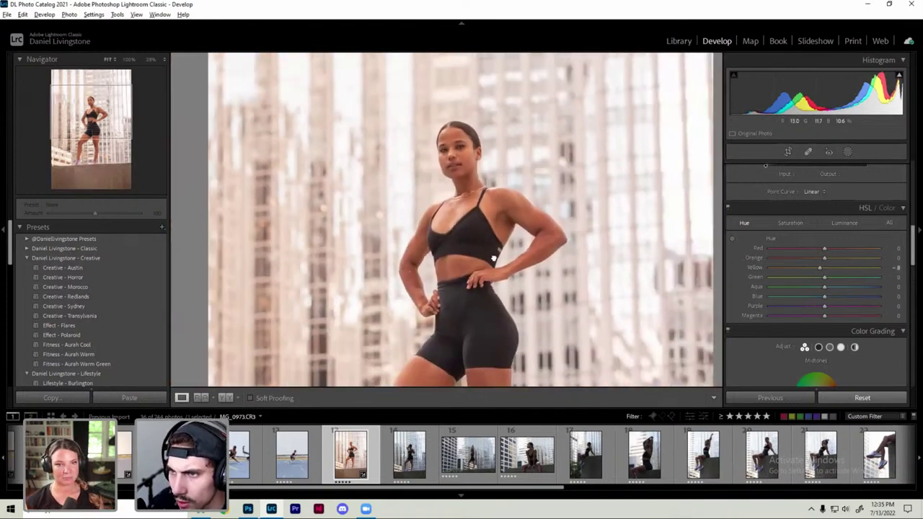
left_click_drag(484, 334, 465, 462)
scroll(781, 269, "up", 5)
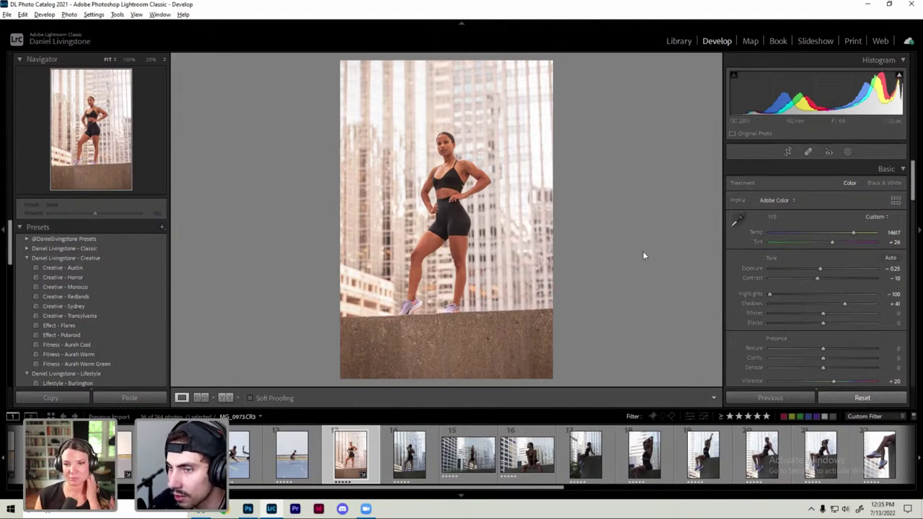
Step: Draw a radial gradient at the top-left corner, brightening it and lowering Dehaze
left_click(848, 153)
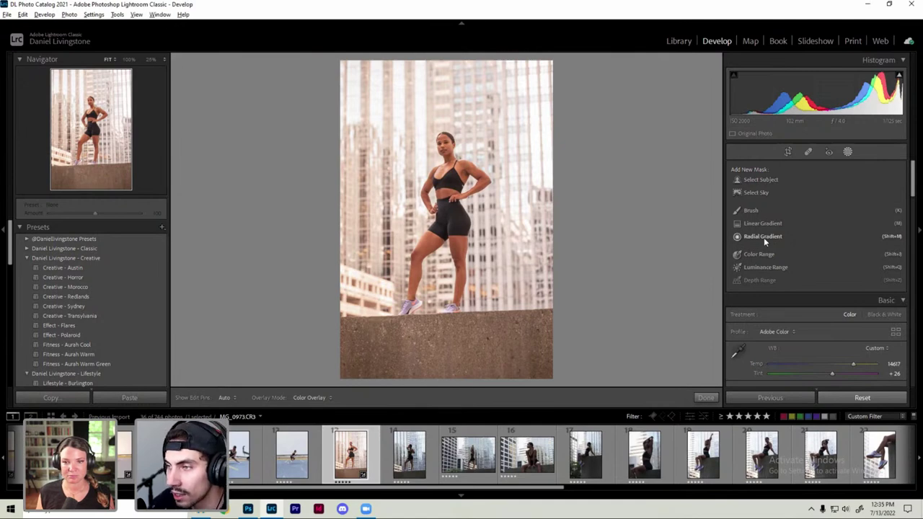
left_click(764, 238)
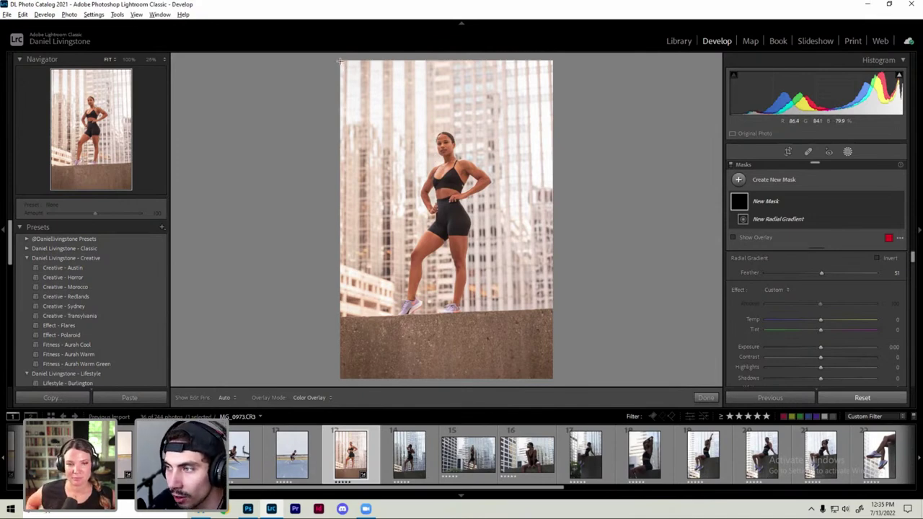
left_click_drag(342, 67, 447, 193)
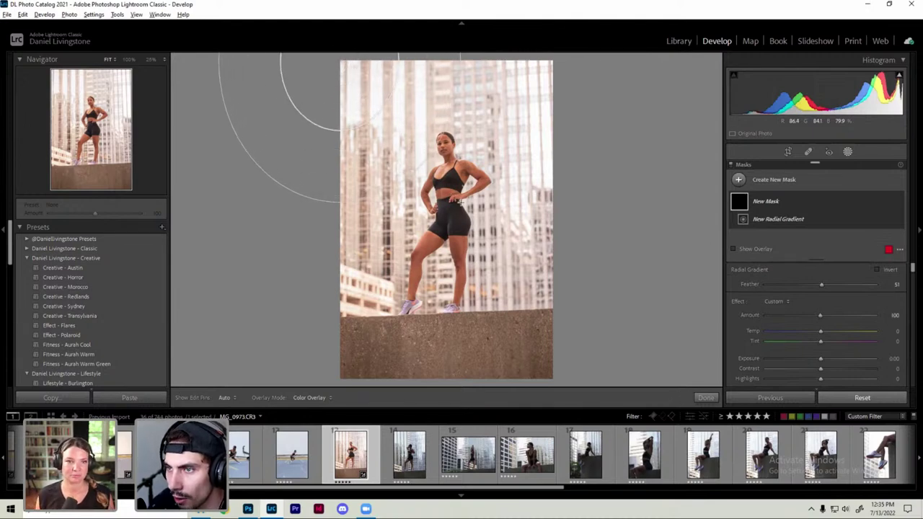
left_click_drag(447, 194, 460, 205)
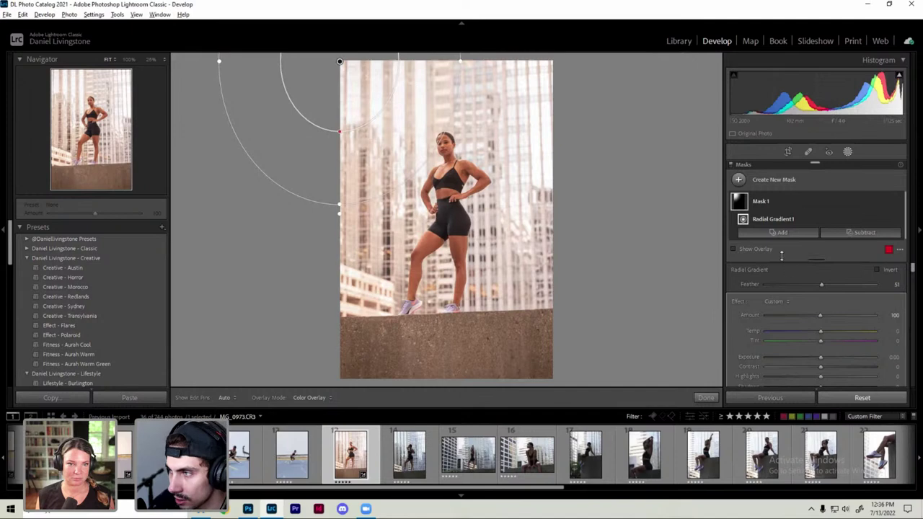
scroll(762, 311, "down", 2)
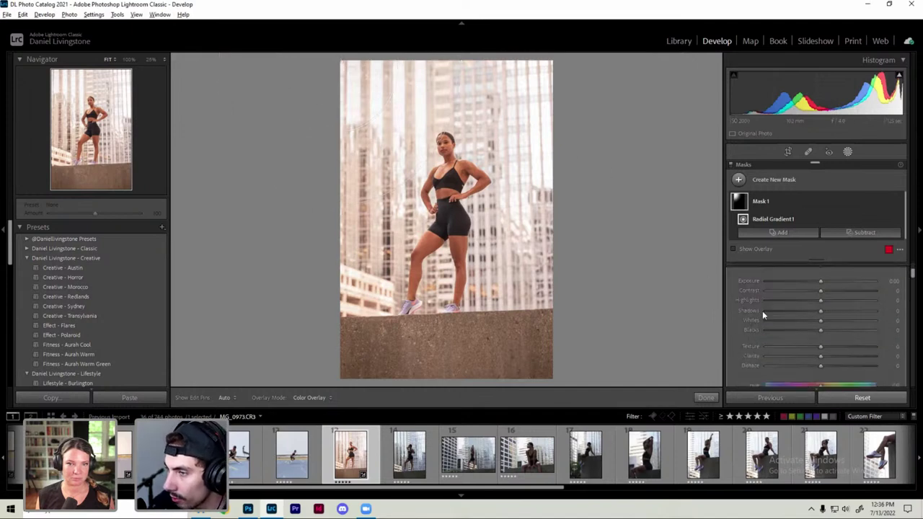
left_click_drag(820, 320, 828, 325)
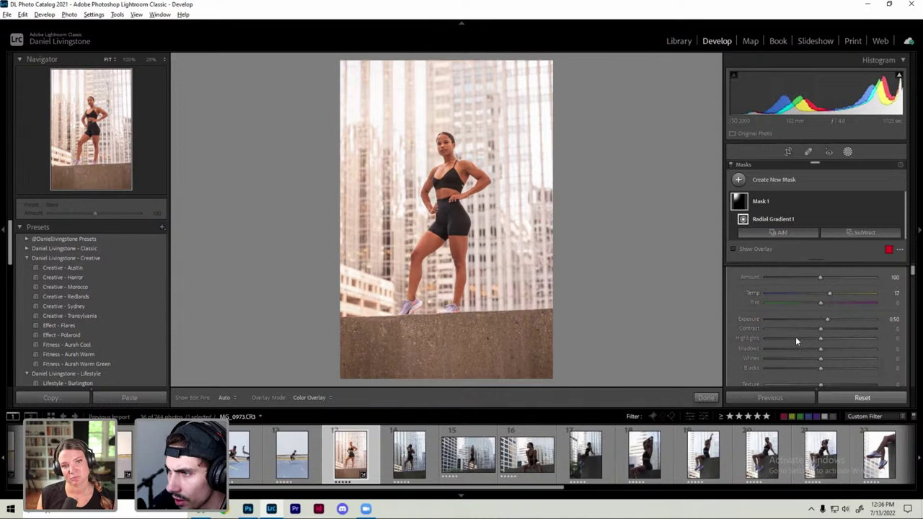
scroll(812, 321, "down", 4)
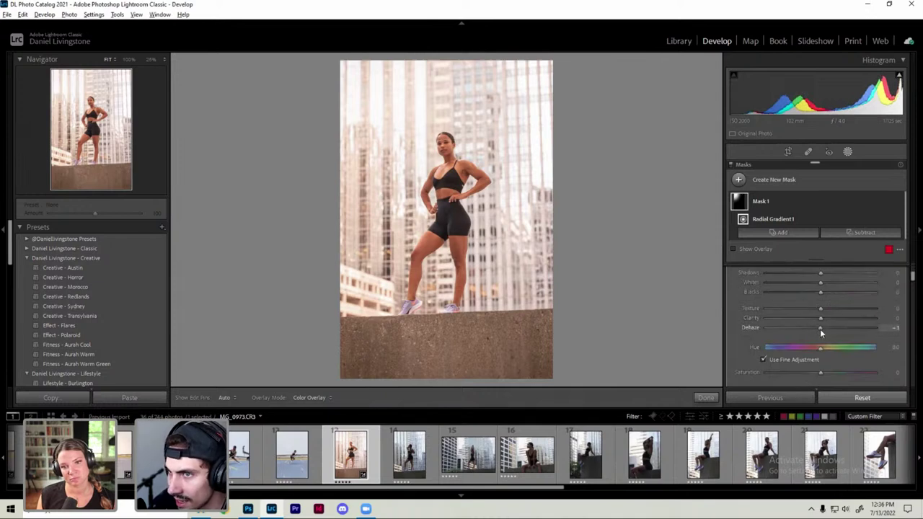
left_click_drag(820, 329, 814, 329)
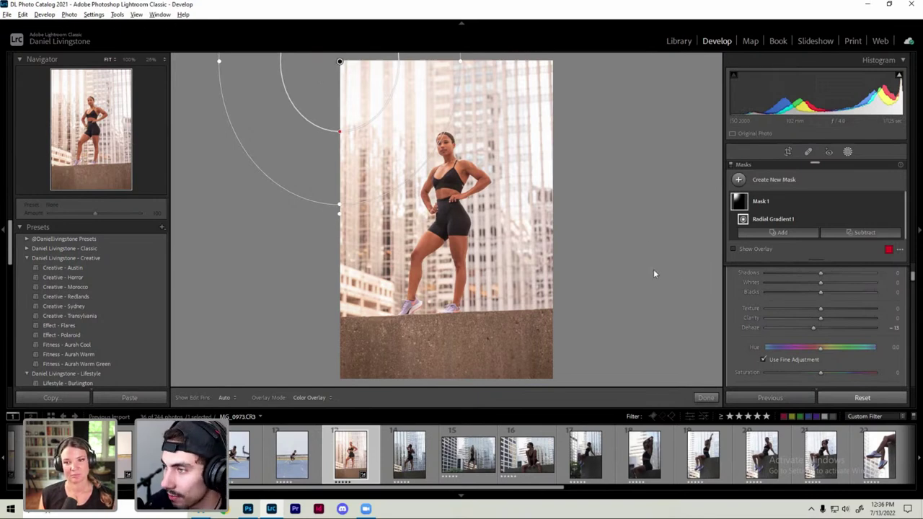
scroll(842, 368, "up", 2)
scroll(842, 368, "up", 2)
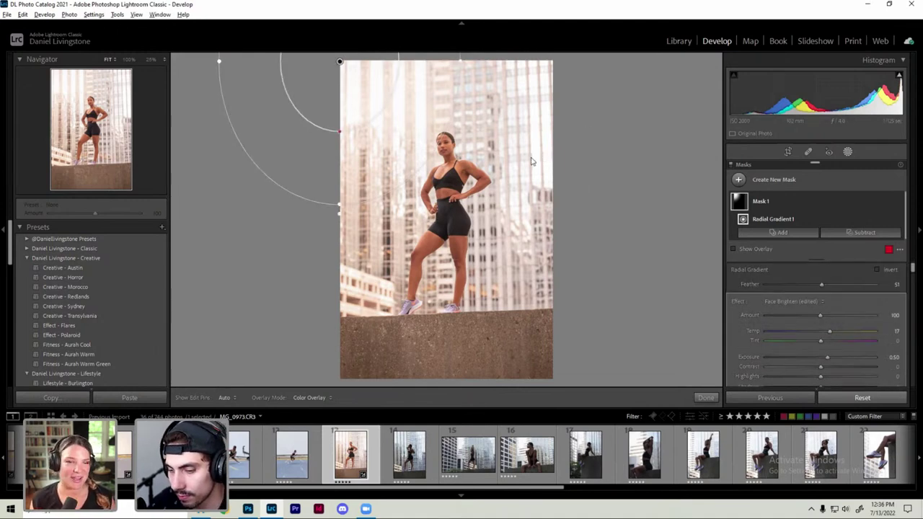
Step: Delete the radial gradient and compare the photo with and without the mask
key("Delete")
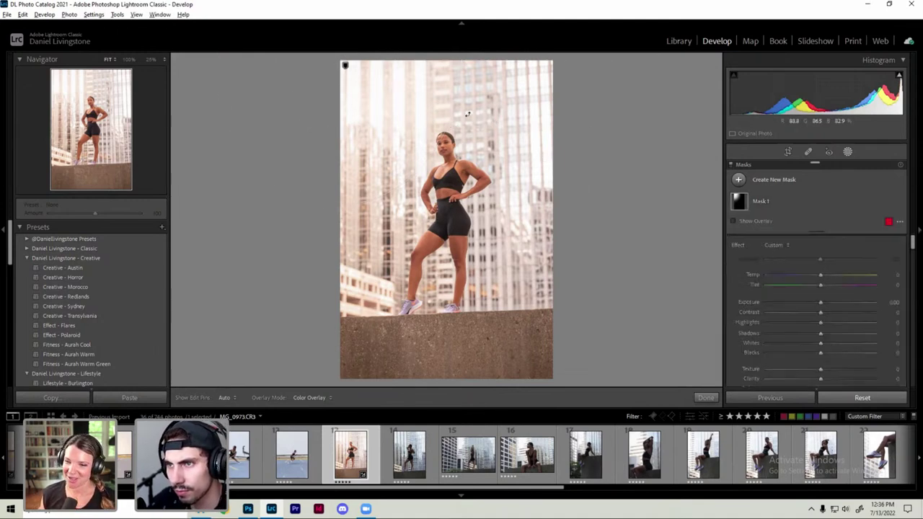
key("shift+w")
left_click(844, 156)
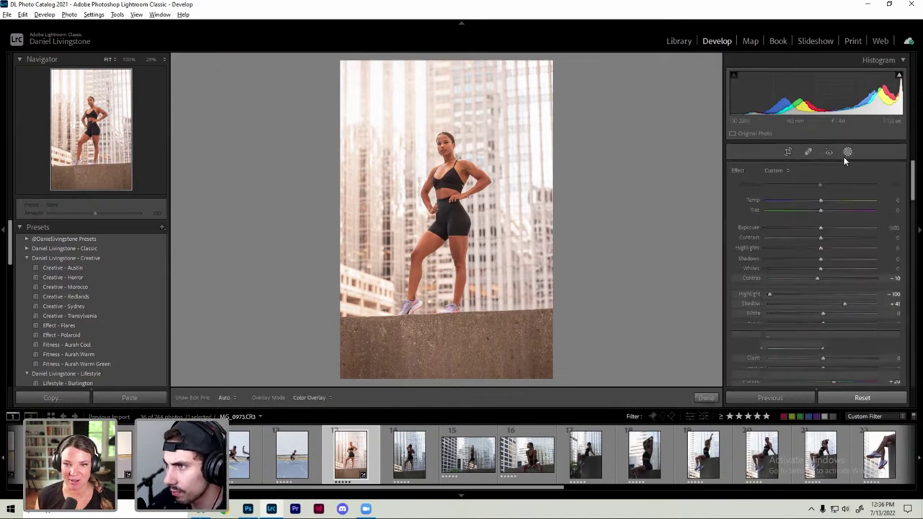
mouse_move(815, 201)
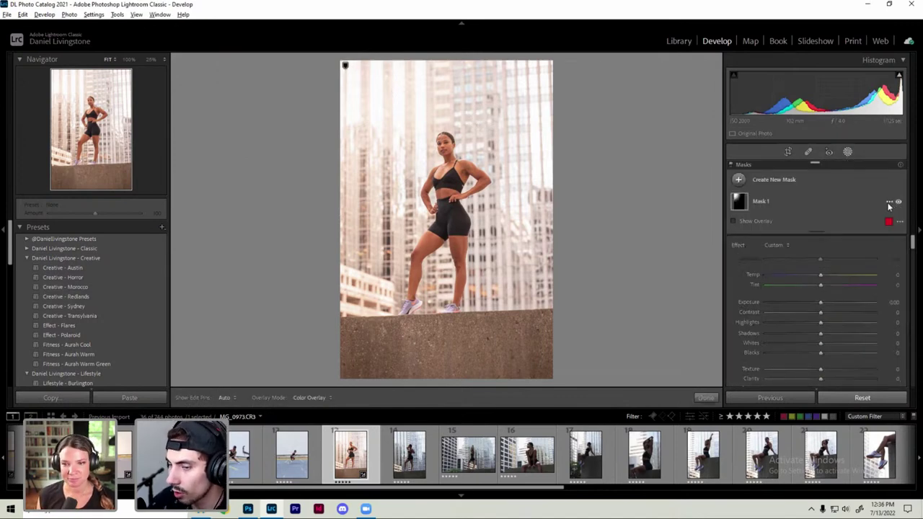
left_click(898, 205)
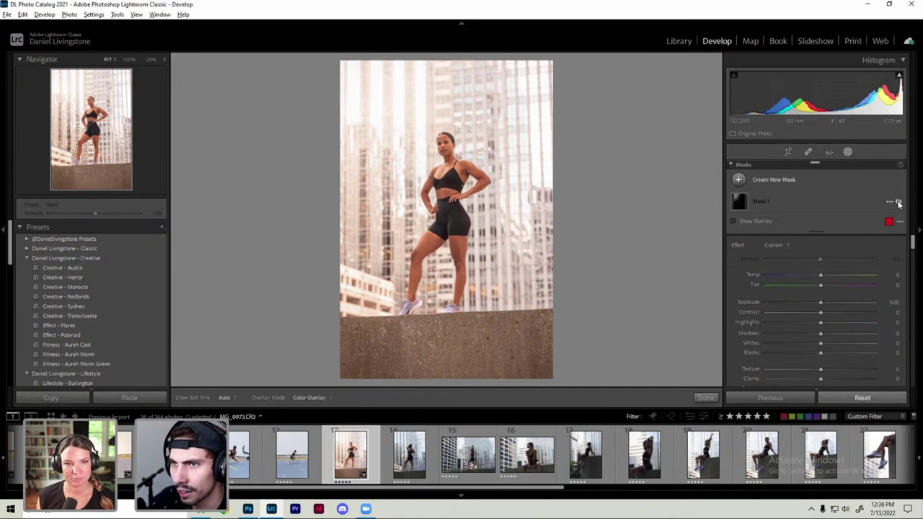
left_click(899, 205)
left_click(899, 205)
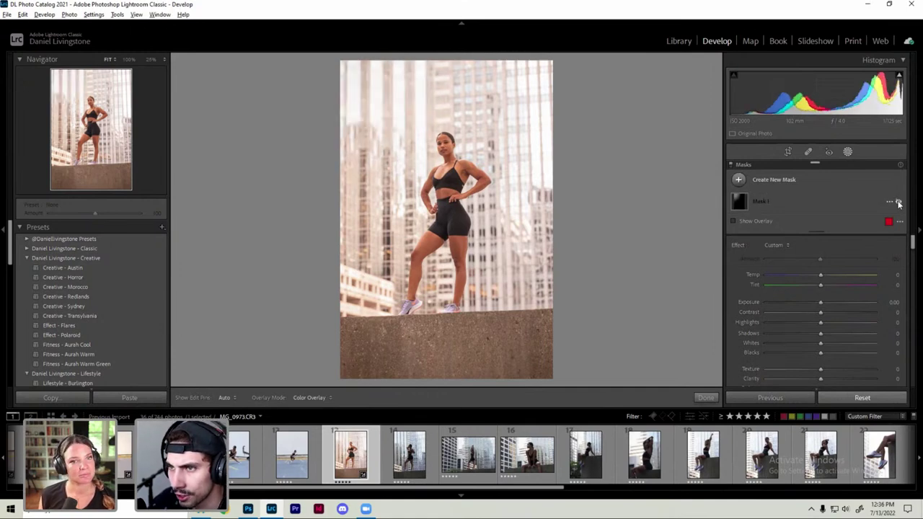
left_click(899, 205)
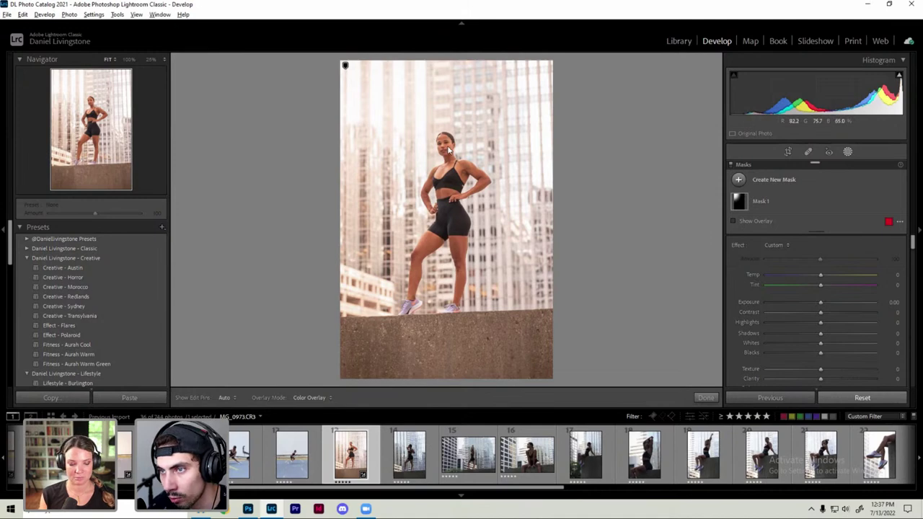
Step: Restore, then delete, the top-left radial gradient and begin a new radial gradient
key("shift+m")
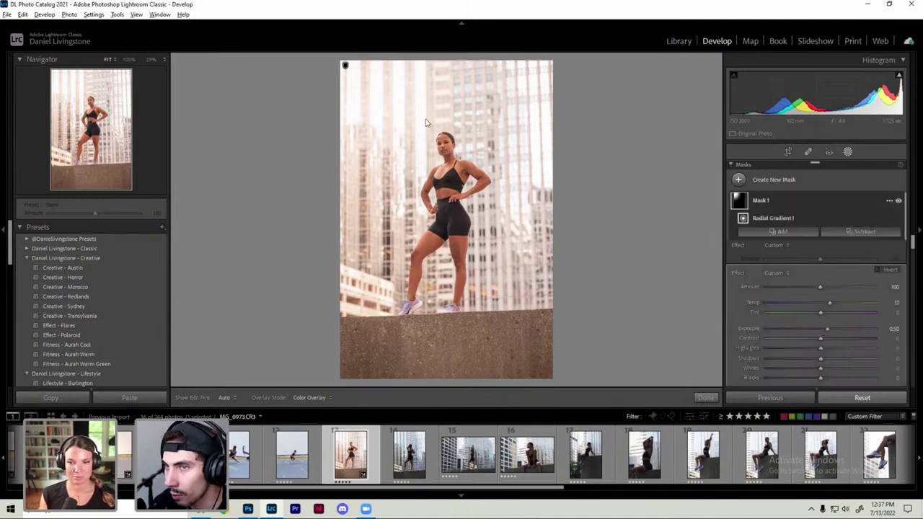
left_click_drag(429, 123, 352, 72)
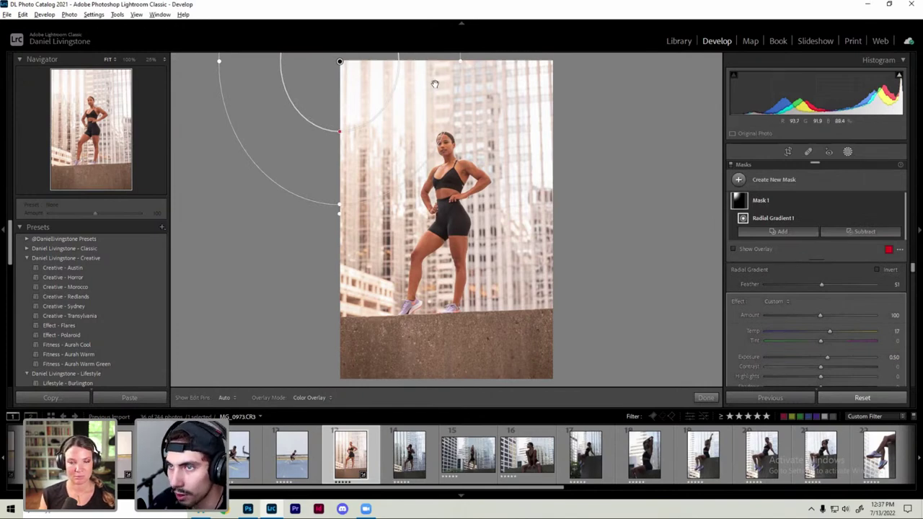
mouse_move(820, 200)
left_click(757, 216)
key("Delete")
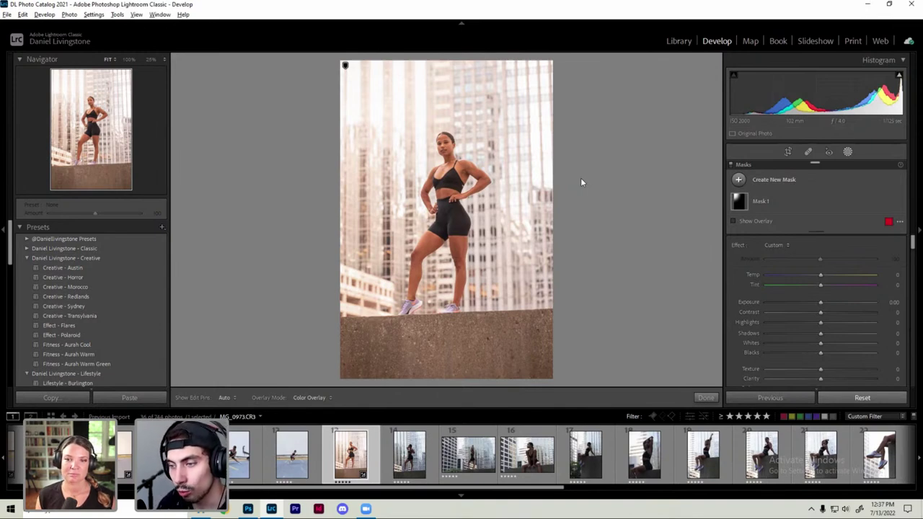
key("shift+m")
left_click(380, 88)
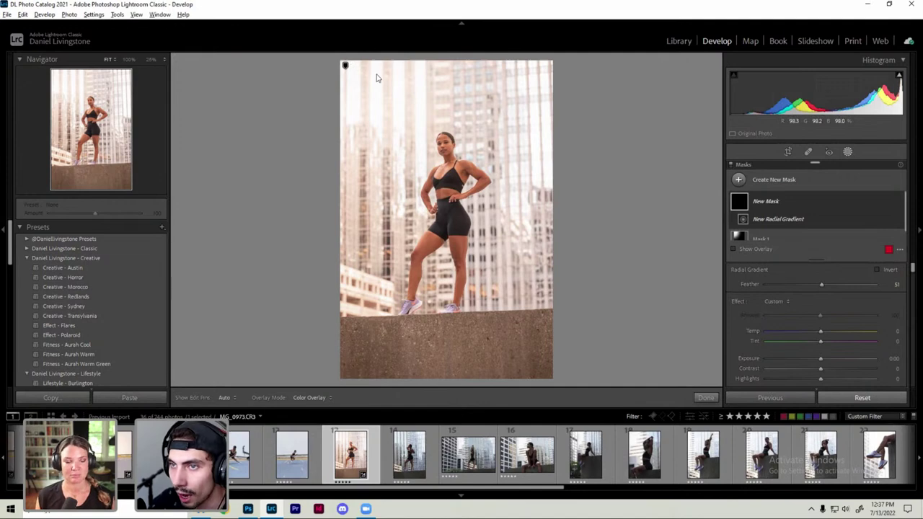
Step: Draw a large radial oval around her and invert Mask 2 to affect the edges
left_click_drag(375, 77, 590, 335)
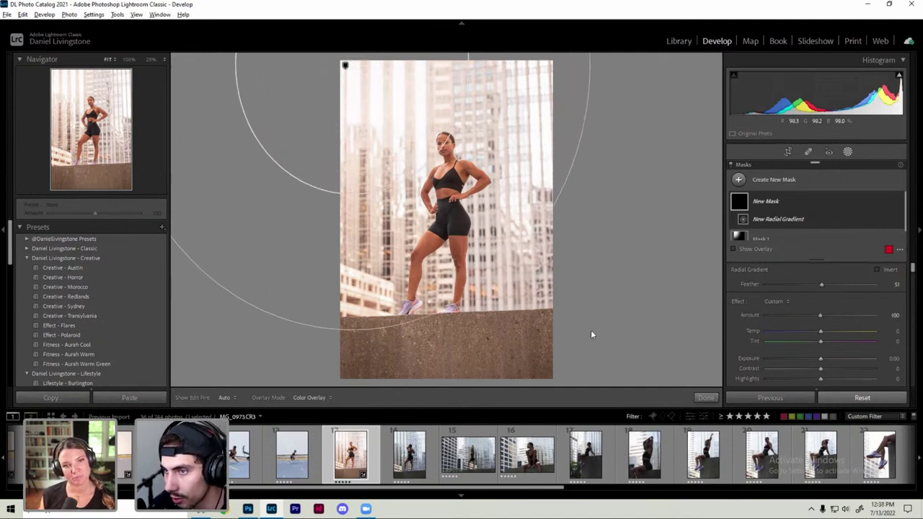
left_click_drag(591, 334, 606, 358)
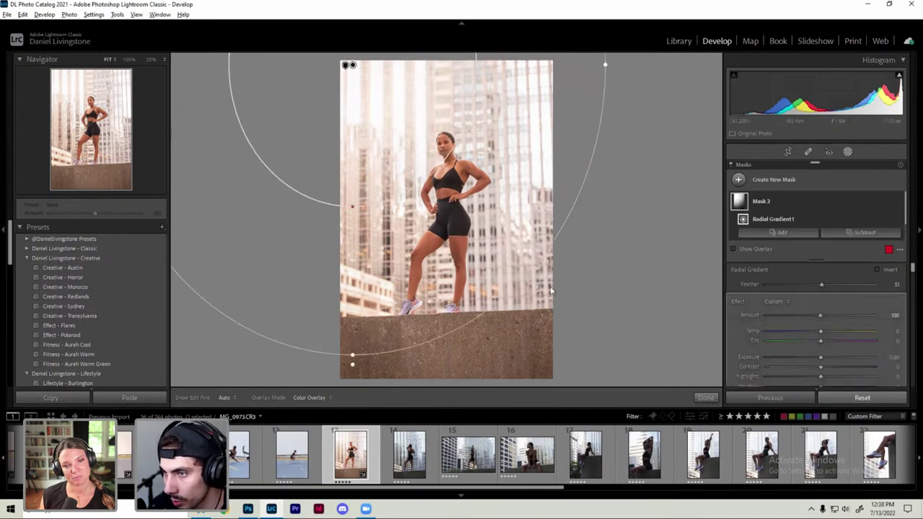
left_click_drag(401, 119, 401, 150)
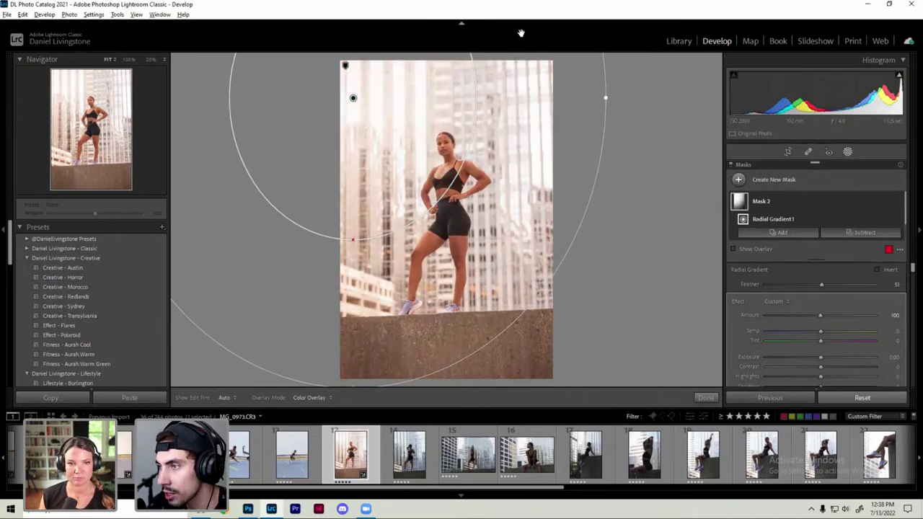
right_click(889, 205)
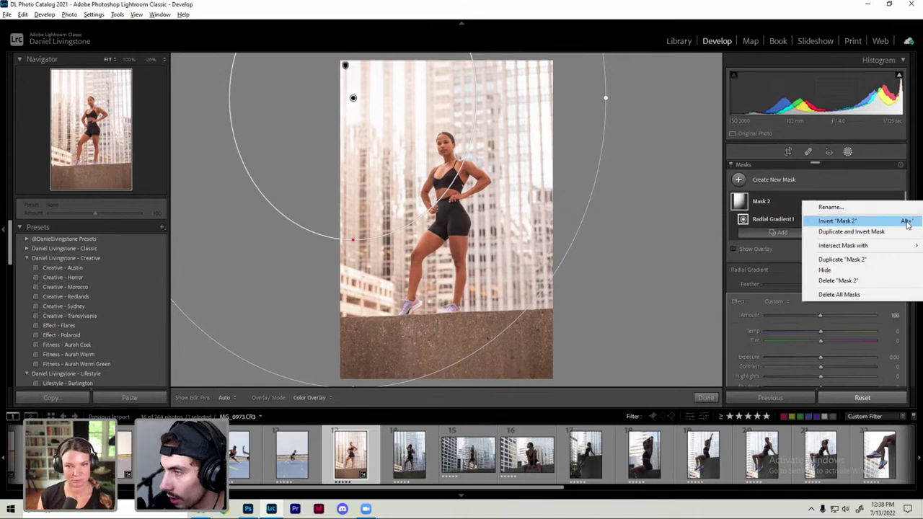
left_click(907, 224)
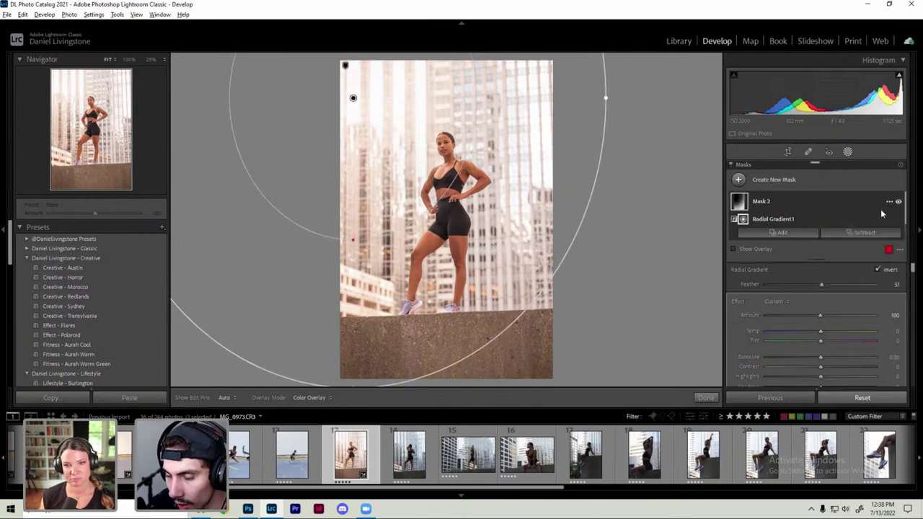
key("apostrophe")
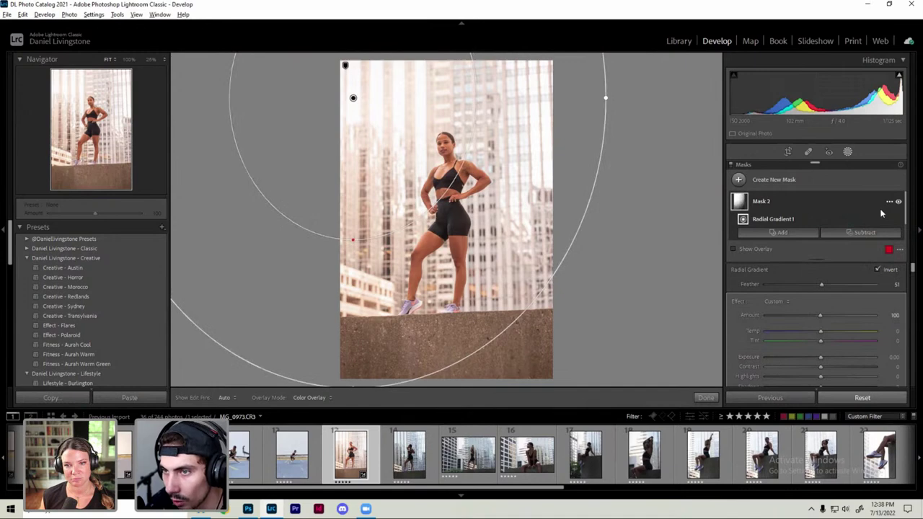
key("apostrophe")
key("apostrophe")
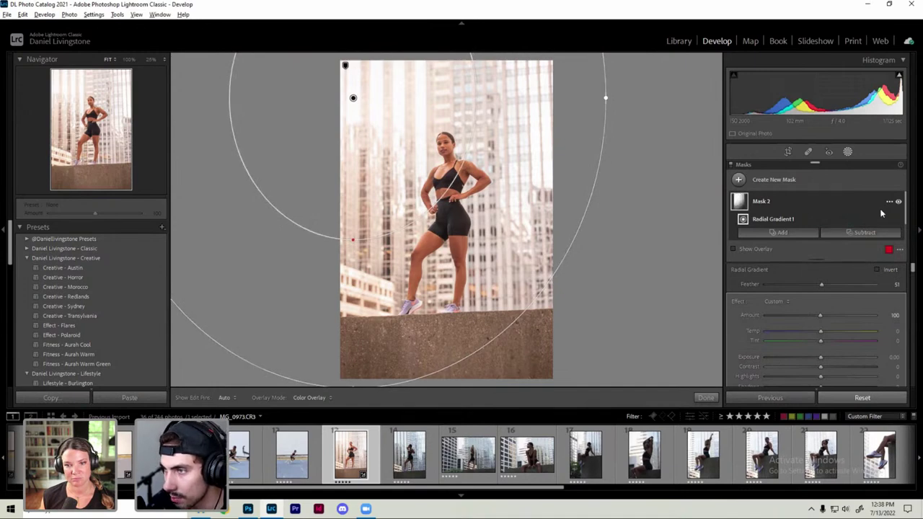
key("apostrophe")
key("apostrophe")
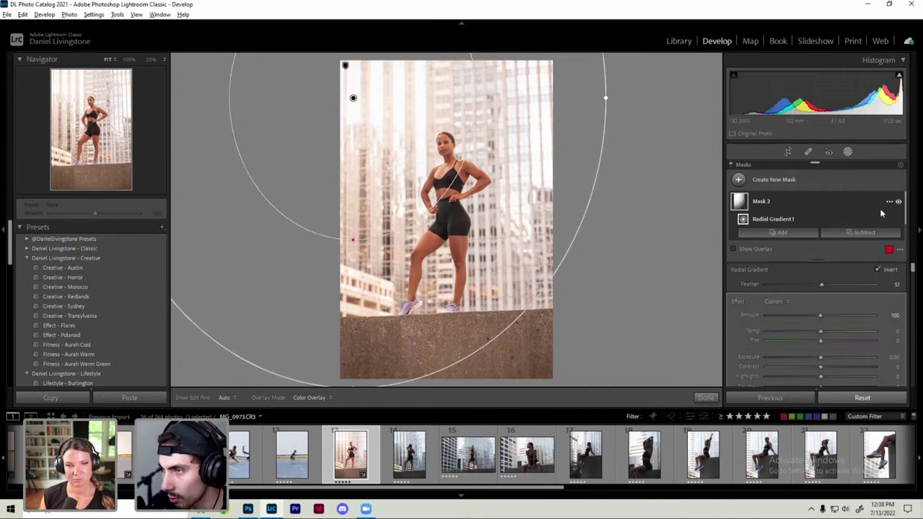
key("apostrophe")
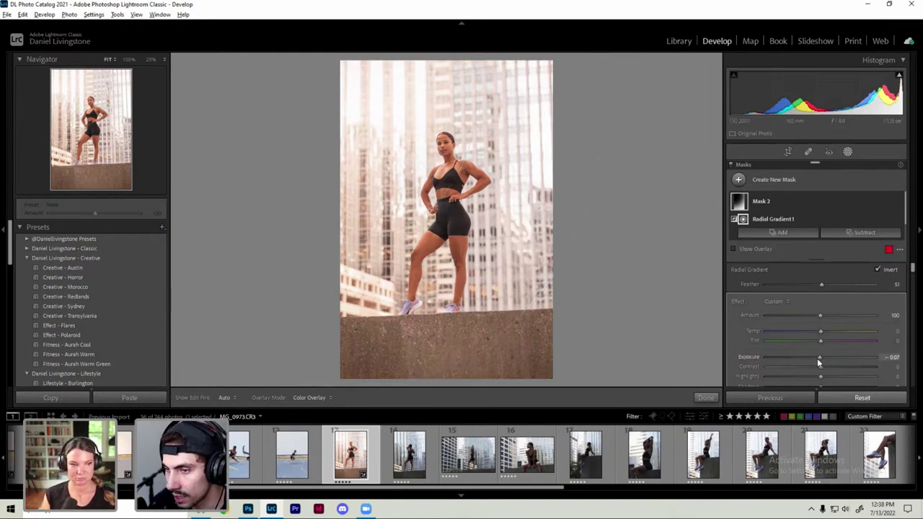
Step: Lower Exposure, Shadows and Blacks outside the oval, then close Masking
left_click_drag(817, 358, 808, 359)
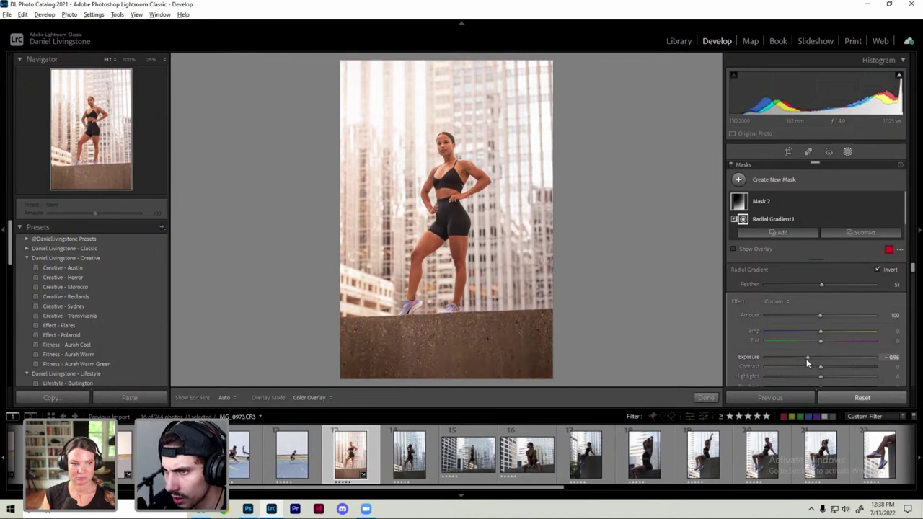
scroll(812, 358, "down", 2)
scroll(812, 352, "down", 3)
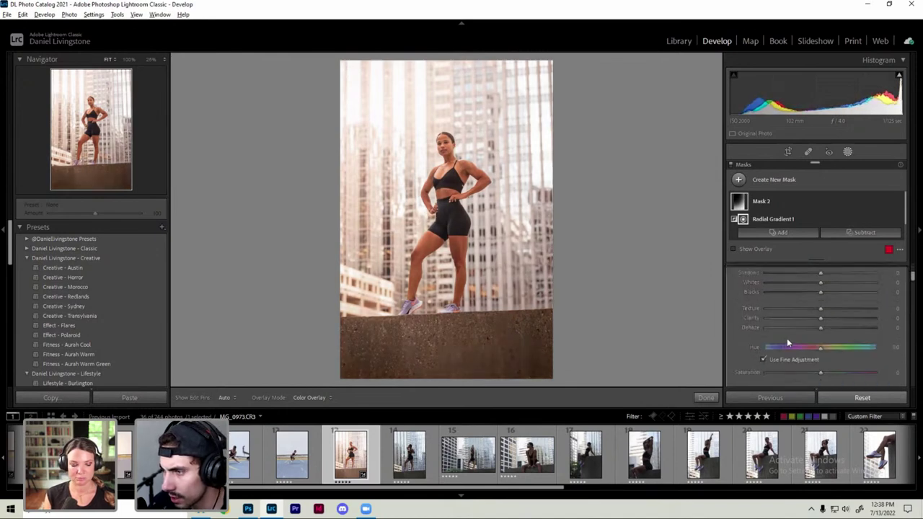
scroll(787, 338, "up", 2)
mouse_move(821, 311)
left_mouse_down()
mouse_move(810, 311)
mouse_move(815, 330)
left_mouse_up()
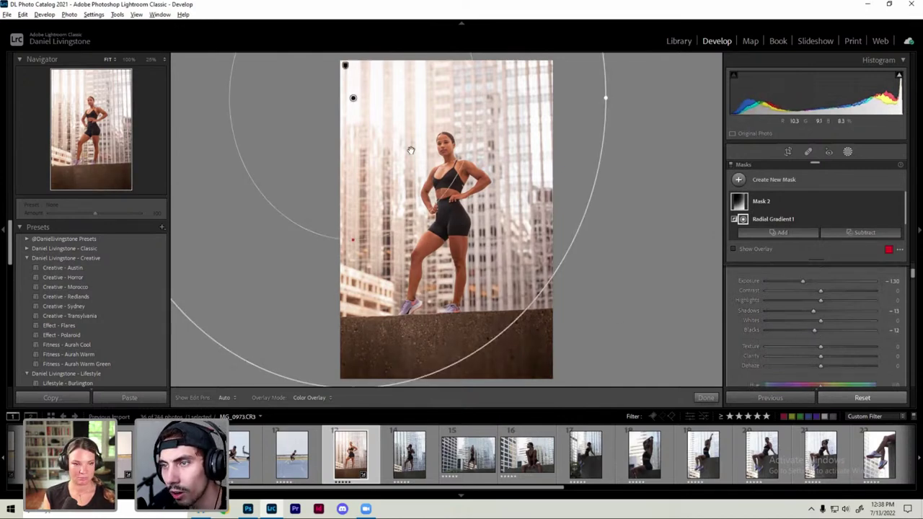
mouse_move(446, 216)
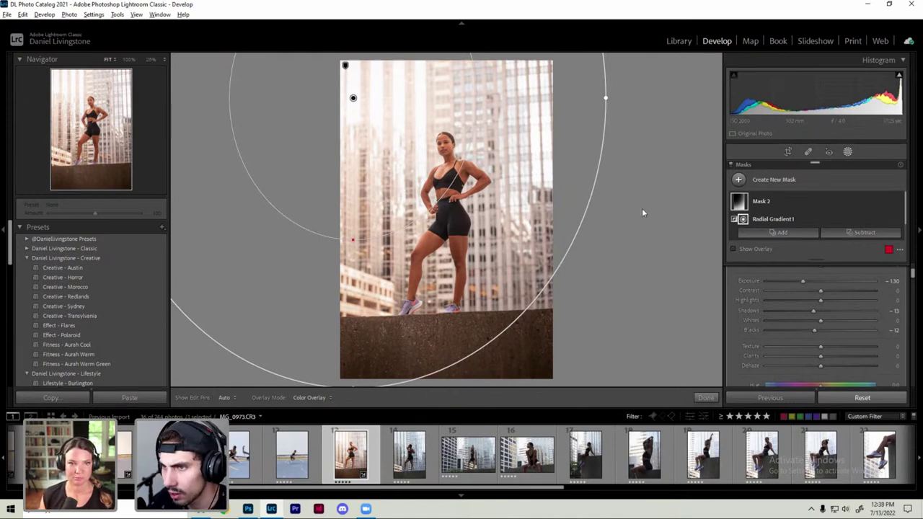
key("shift+w")
Step: Open the mask list and toggle both masks off and on to compare
scroll(789, 257, "up", 2)
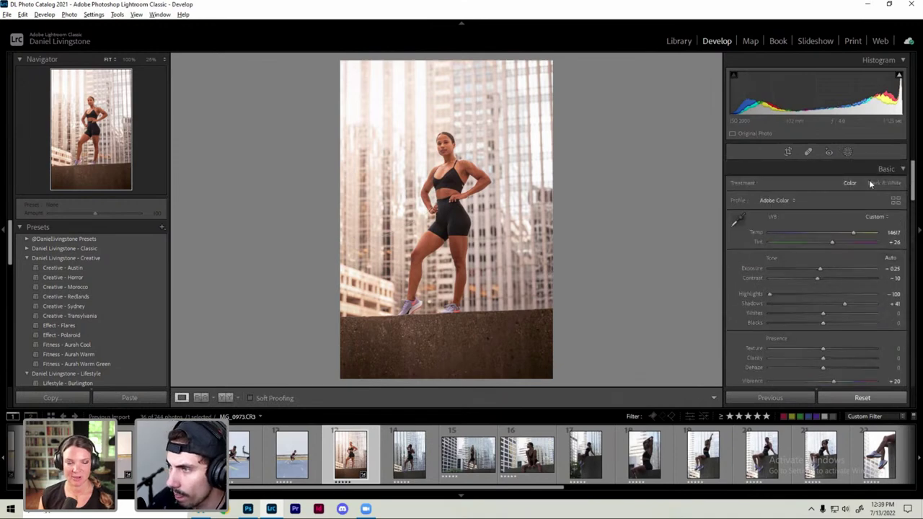
left_click(847, 151)
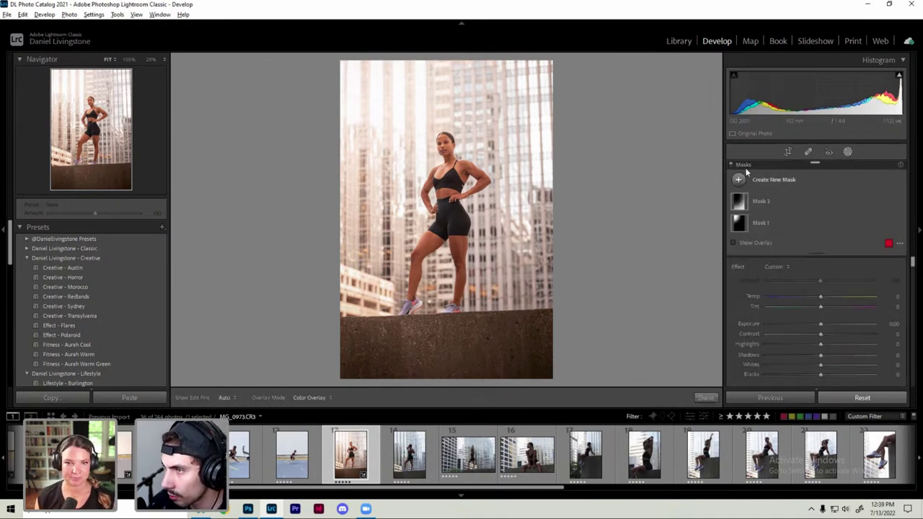
left_click(732, 165)
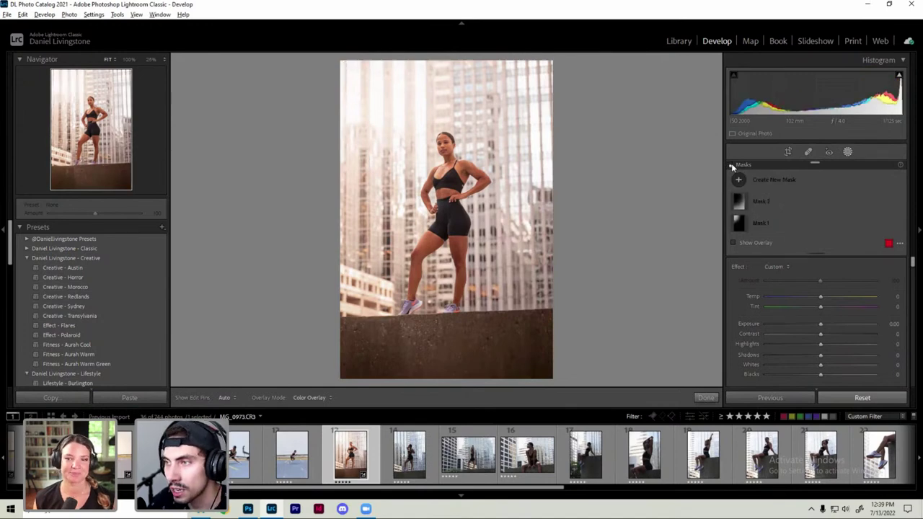
left_click(732, 165)
left_click(732, 165)
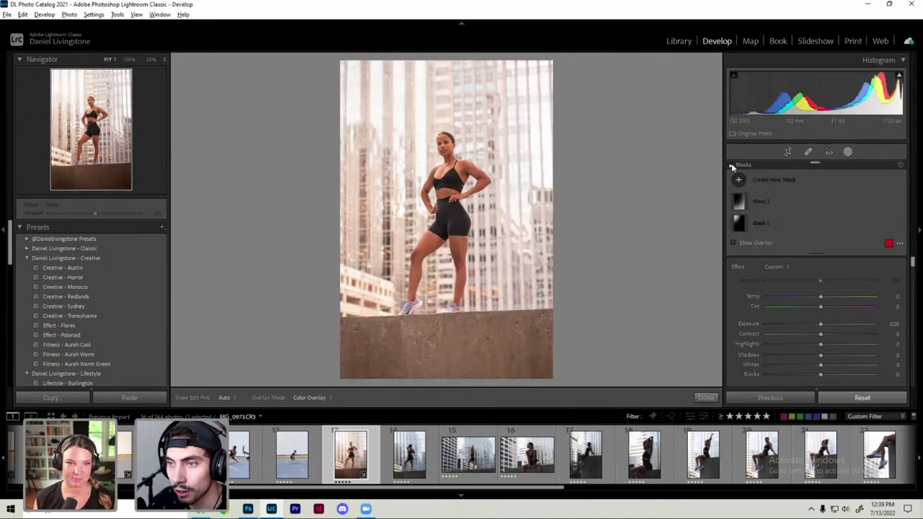
left_click(732, 165)
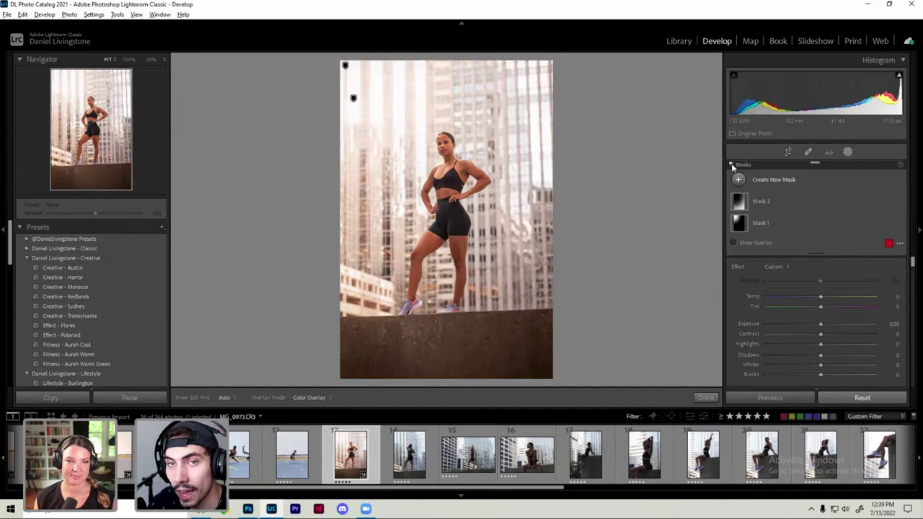
left_click(732, 165)
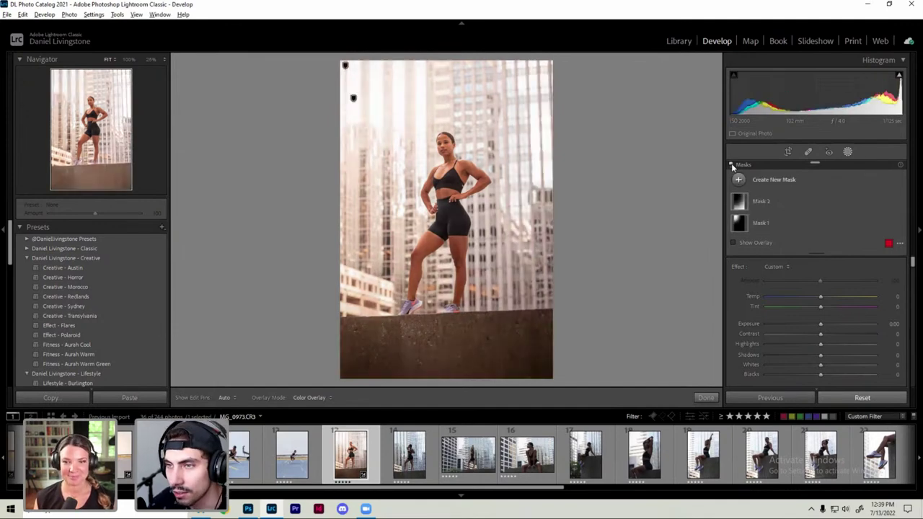
left_click(732, 165)
left_click(733, 165)
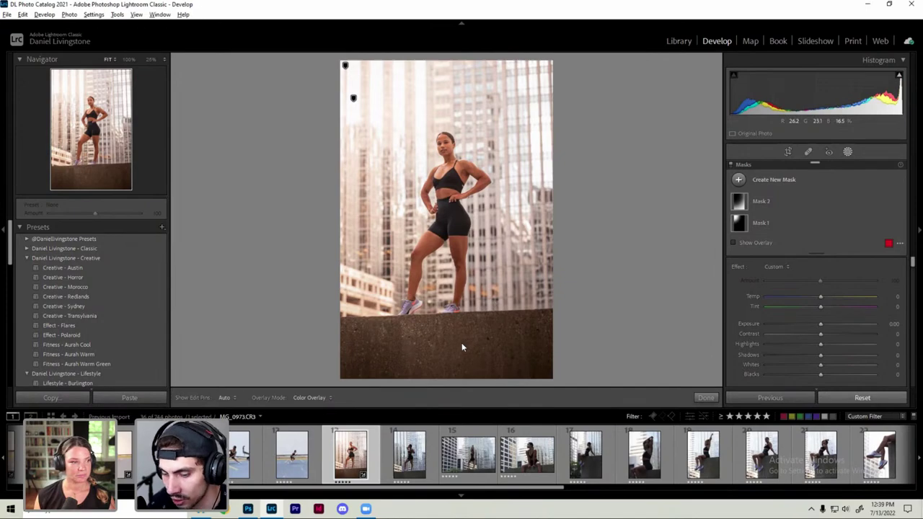
Step: Zoom in on the concrete ledge, return to full view, and reopen the mask list
key("shift+w")
left_click(439, 344)
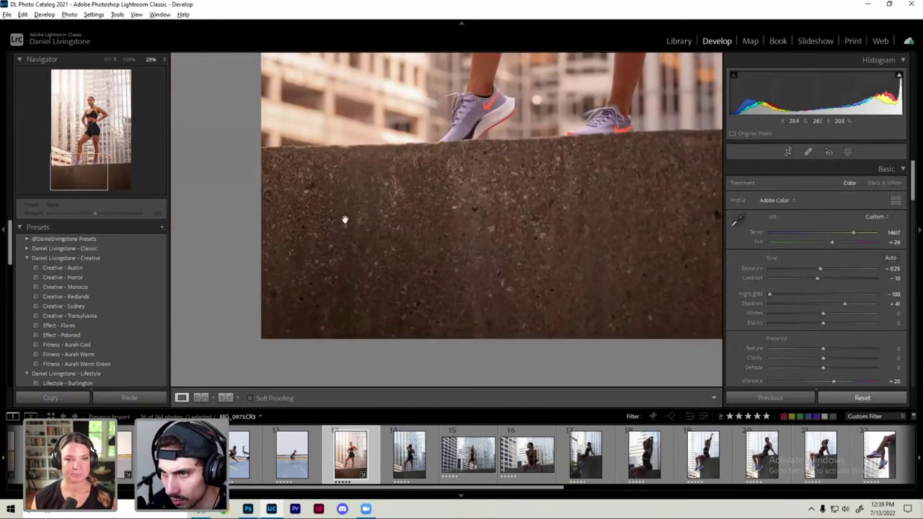
left_click(476, 238)
left_click(490, 238)
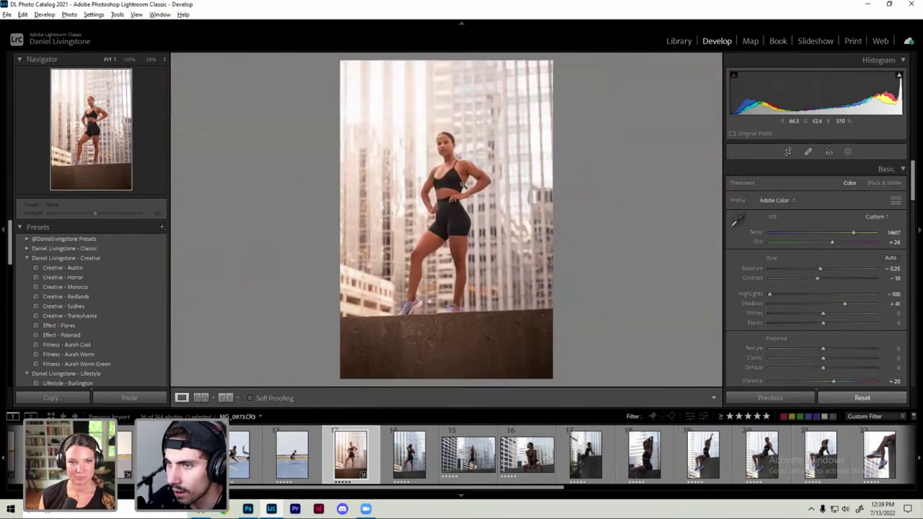
left_click(848, 152)
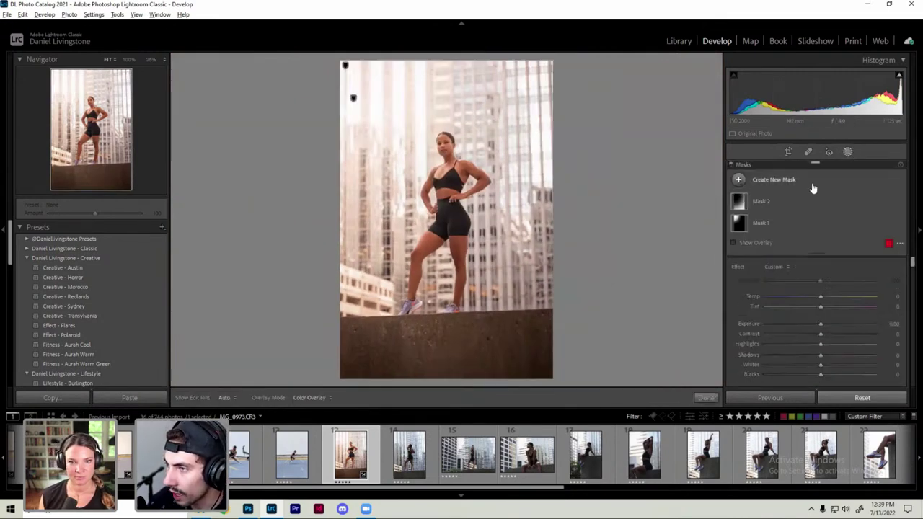
Step: Create Mask 3 with Select Subject so it automatically masks the woman
left_click(789, 181)
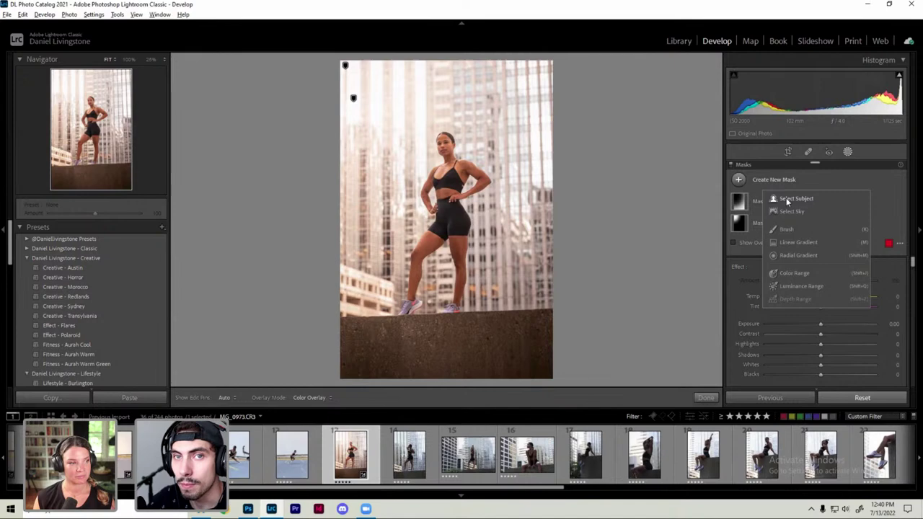
left_click(787, 199)
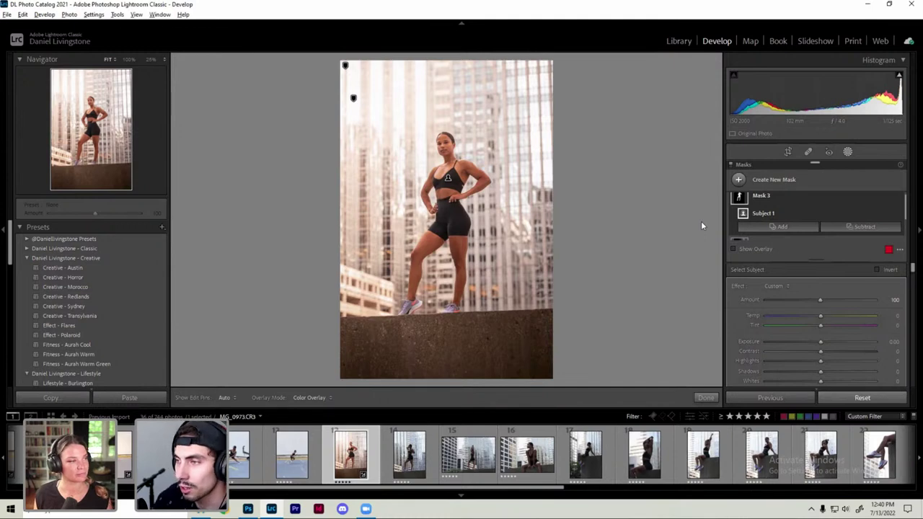
scroll(750, 211, "up", 1)
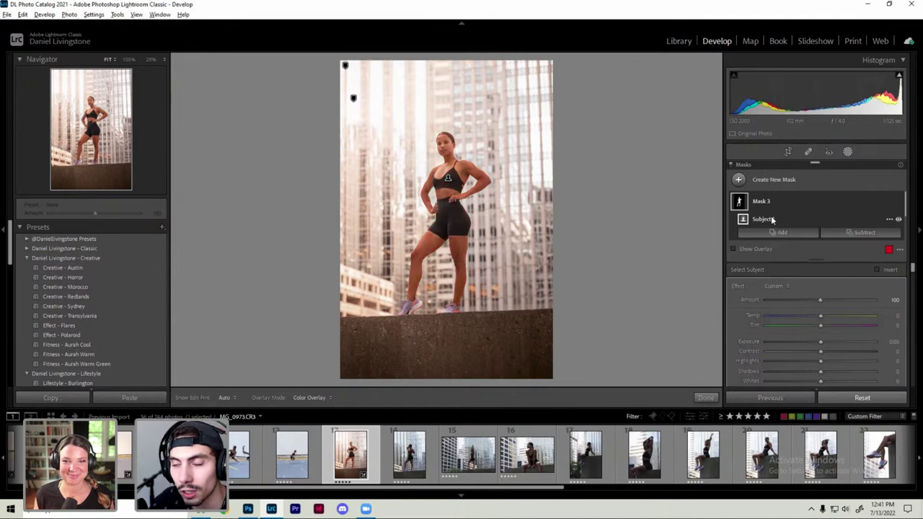
Step: Reset the subject mask's Exposure to 0 and set its Whites to 15
left_click_drag(820, 342, 826, 341)
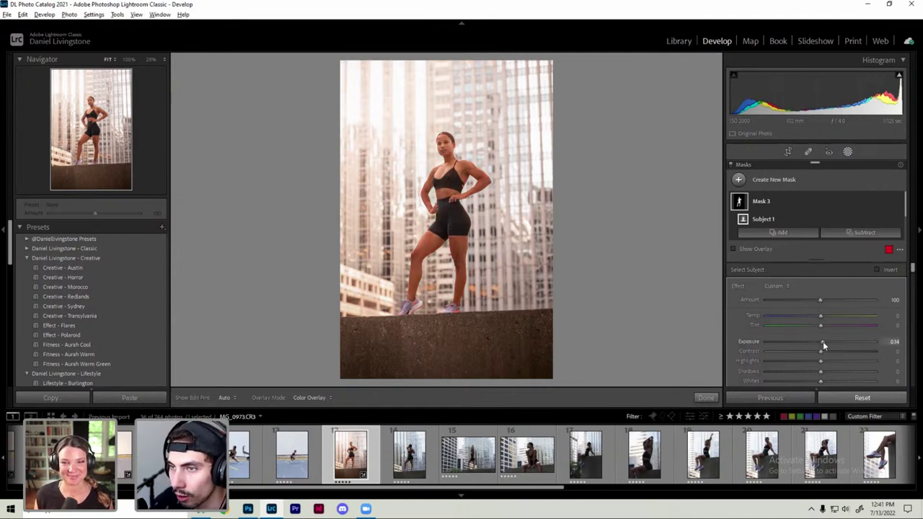
double_click(822, 341)
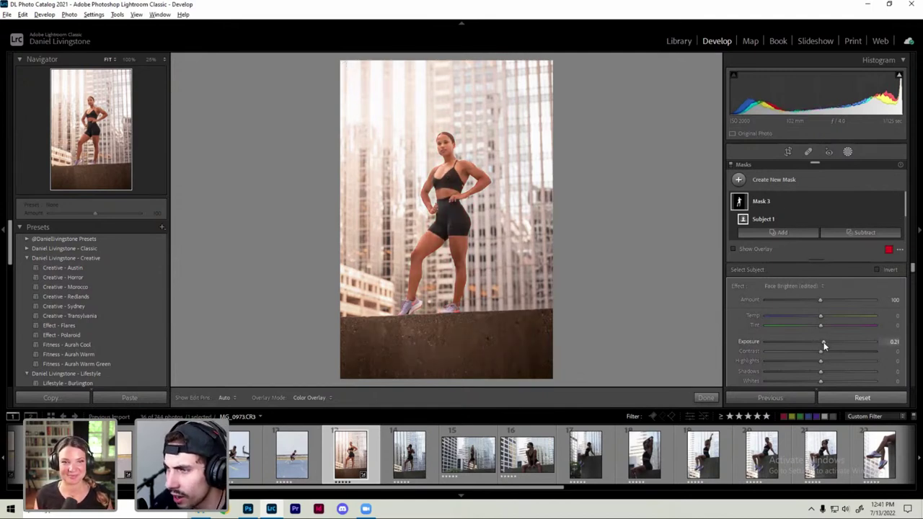
scroll(771, 287, "down", 1)
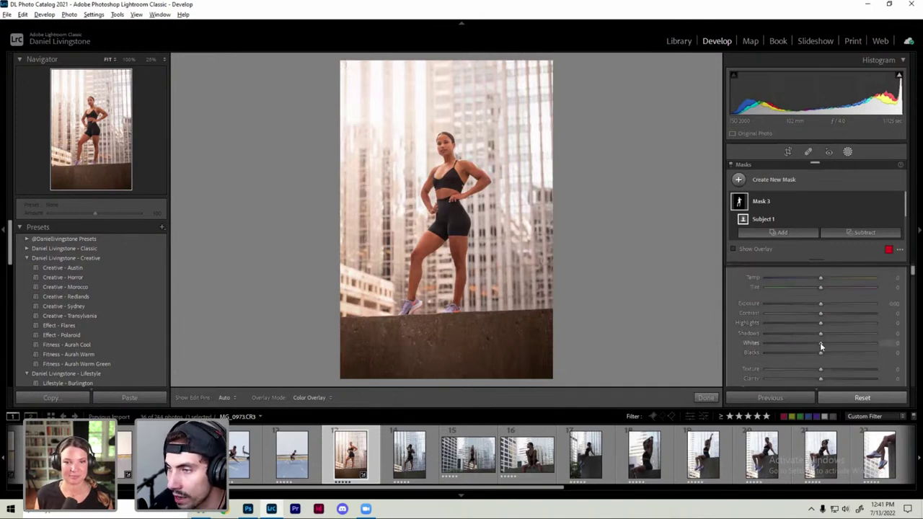
left_click(892, 345)
key("Return")
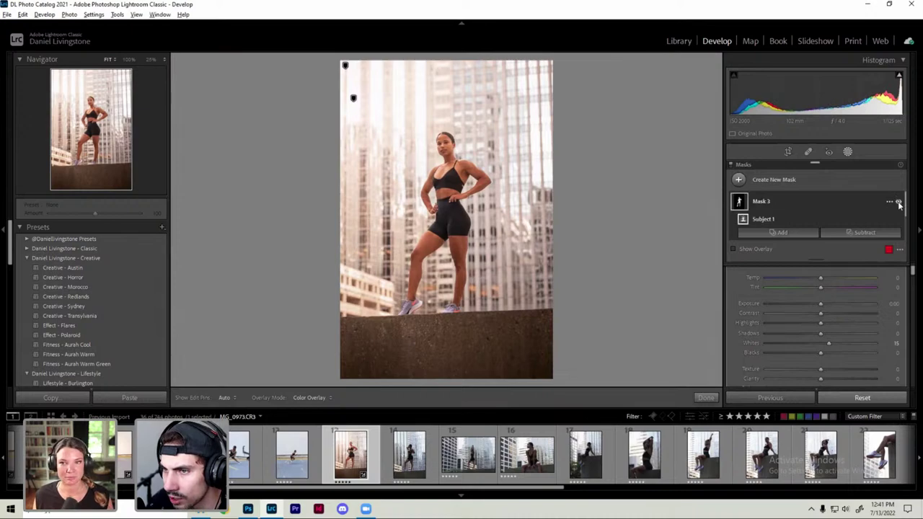
Step: Toggle Mask 3's visibility up close, then add a fourth Select Subject mask
left_click(447, 155)
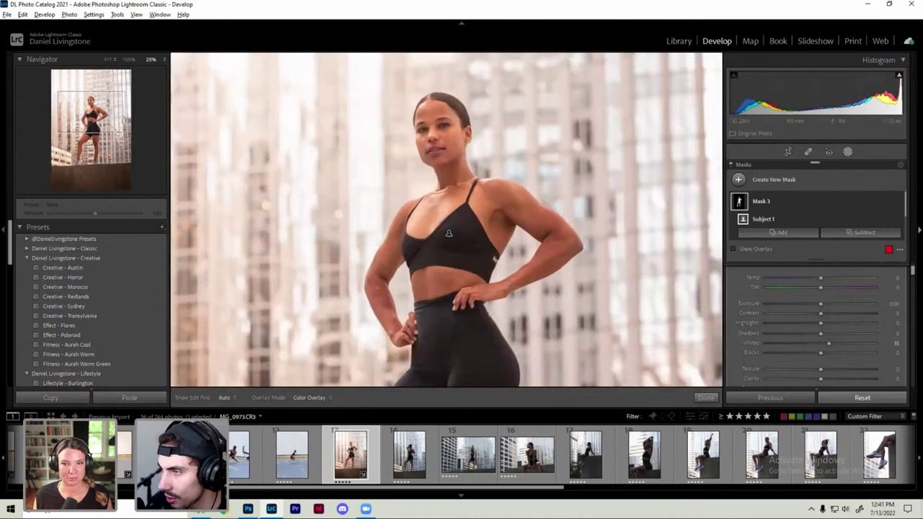
left_click(897, 202)
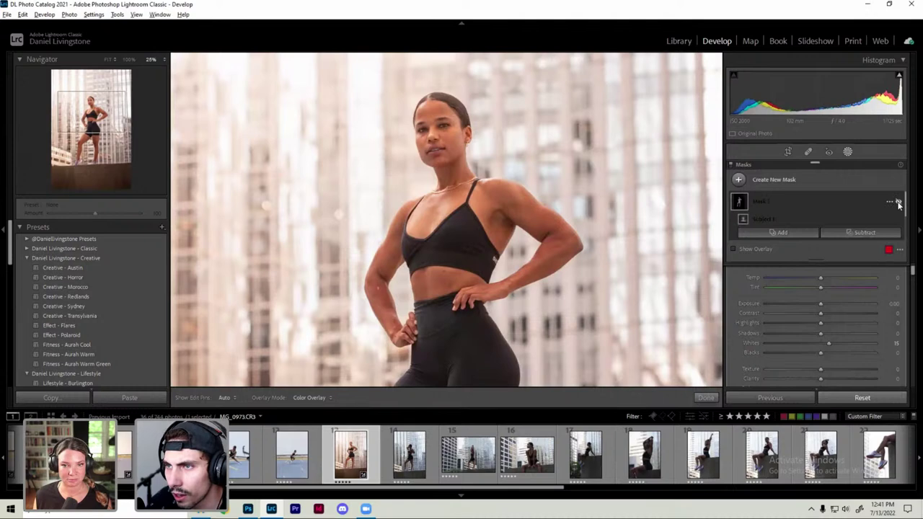
left_click(897, 202)
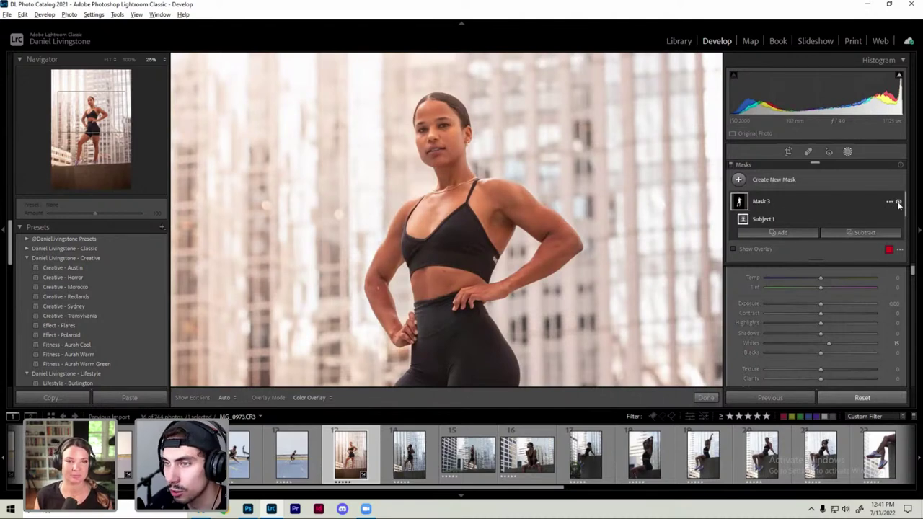
left_click(897, 203)
left_click(898, 203)
left_click(898, 203)
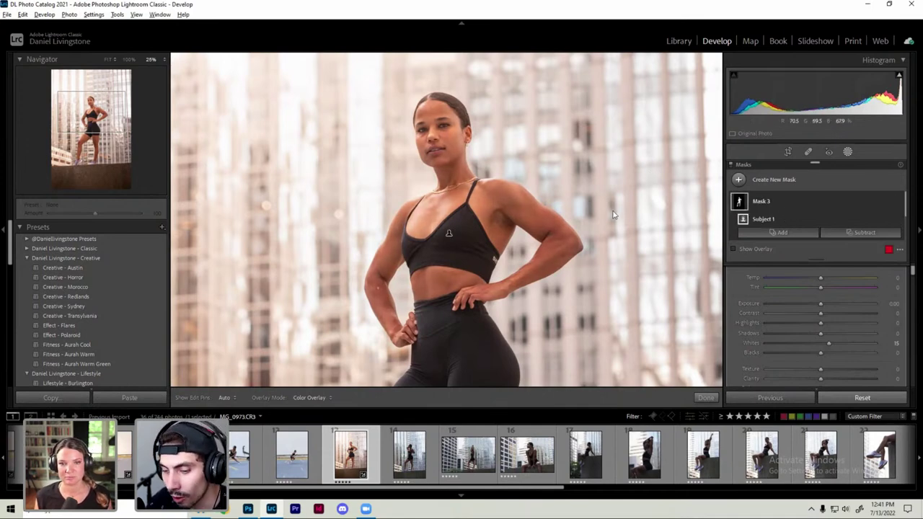
left_click(739, 180)
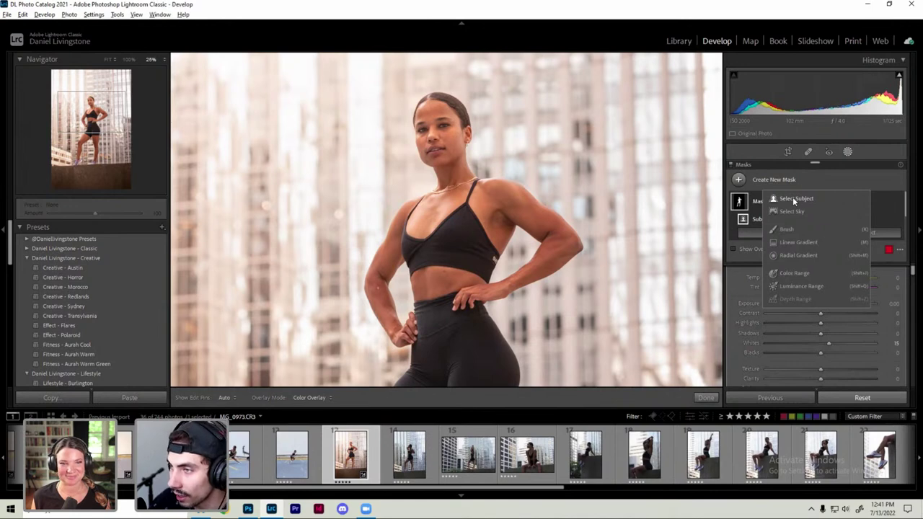
left_click(792, 197)
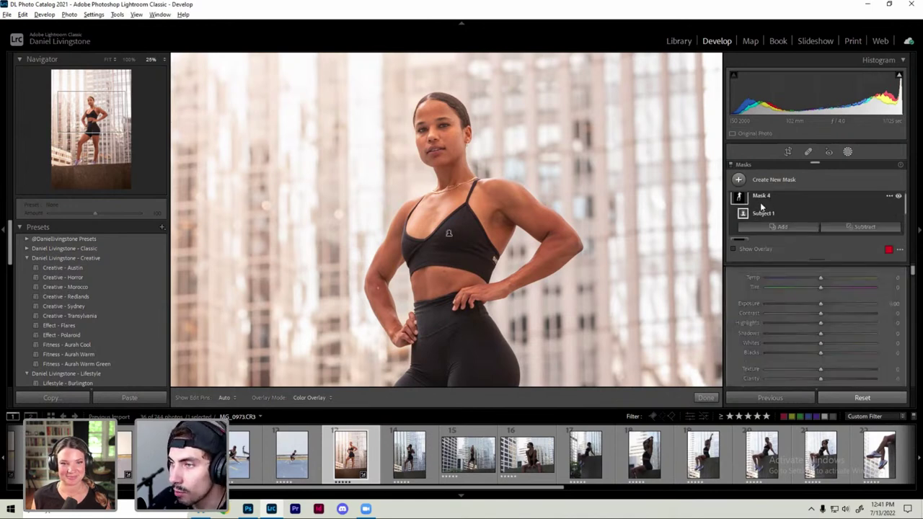
Step: Invert Mask 4 onto the background and set its Exposure to -0.20
left_click_drag(812, 260, 812, 283)
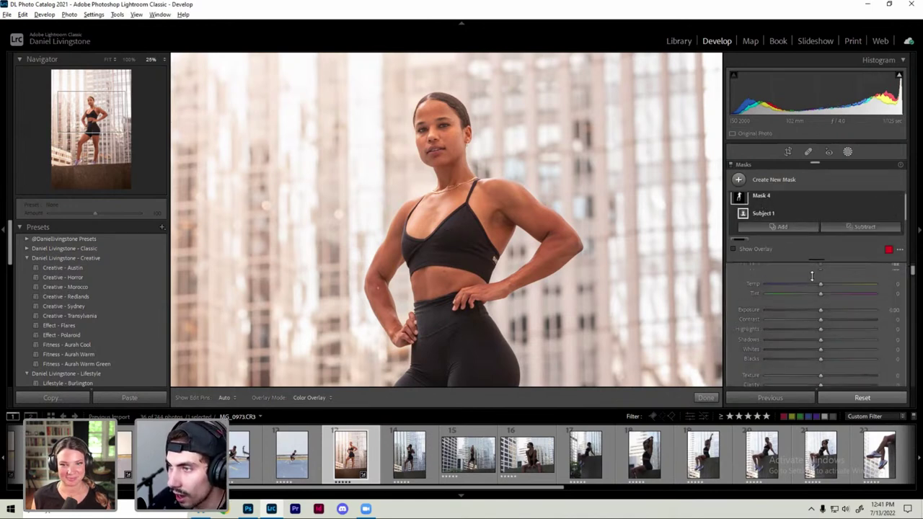
left_click(798, 194)
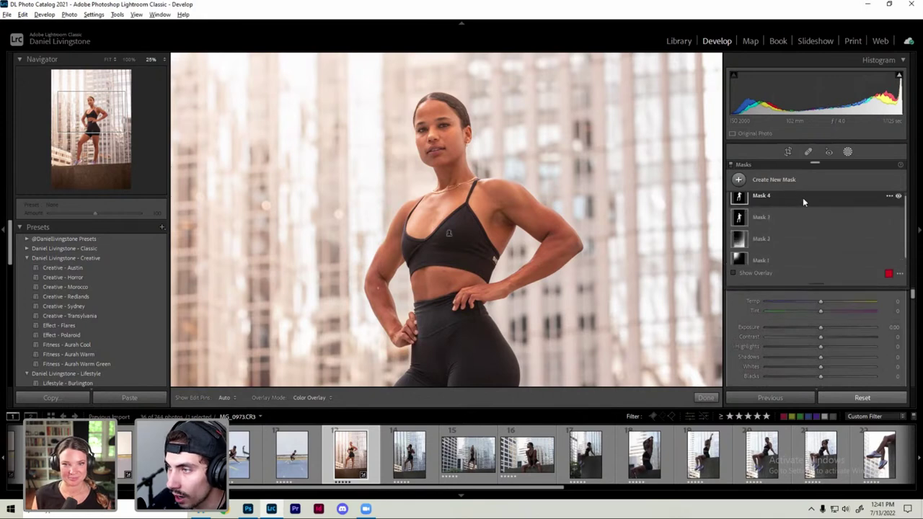
left_click(889, 196)
left_click(869, 215)
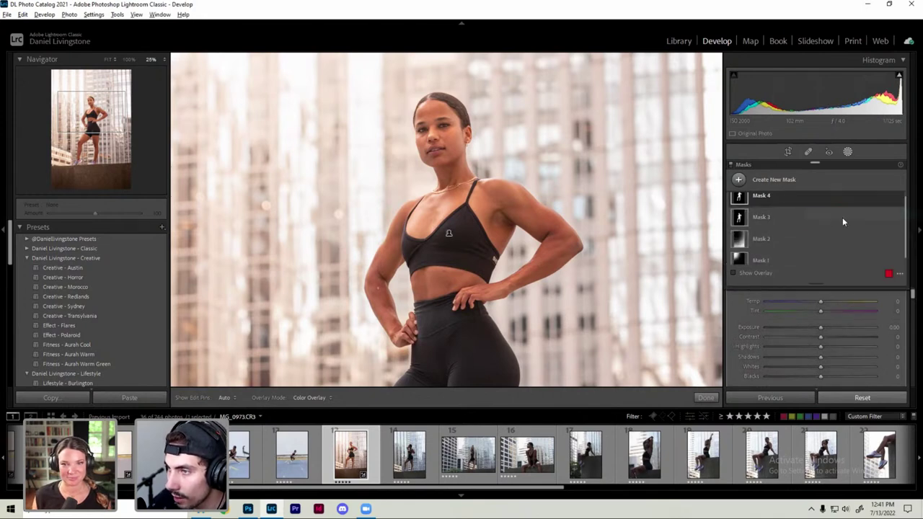
mouse_move(738, 197)
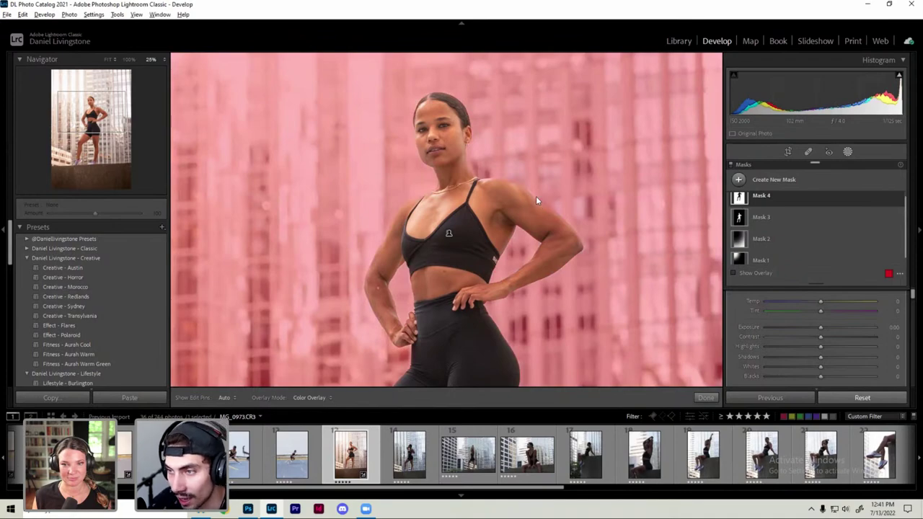
key("z")
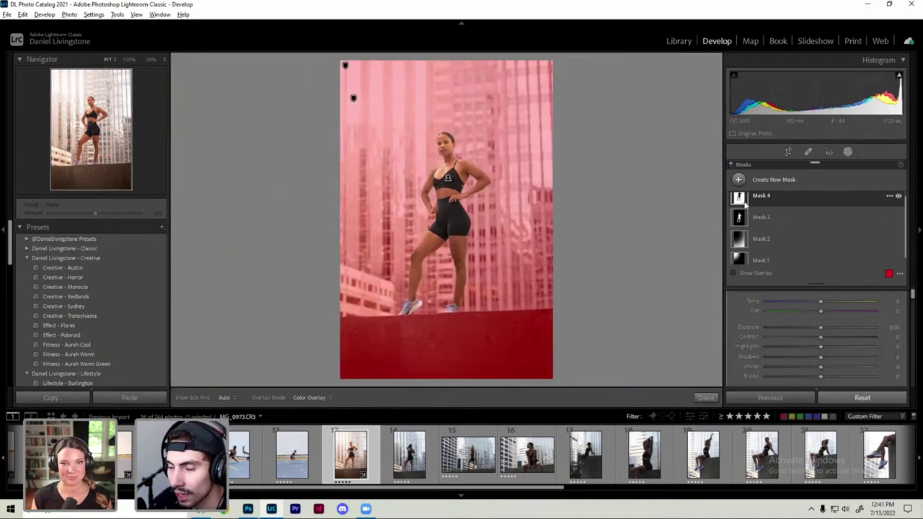
left_click_drag(821, 328, 817, 329)
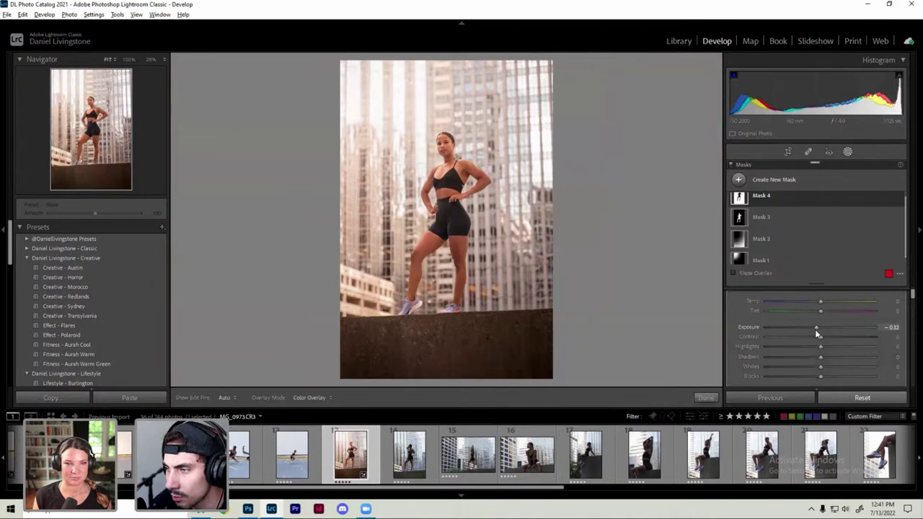
left_click(893, 327)
type("0.2")
key("Return")
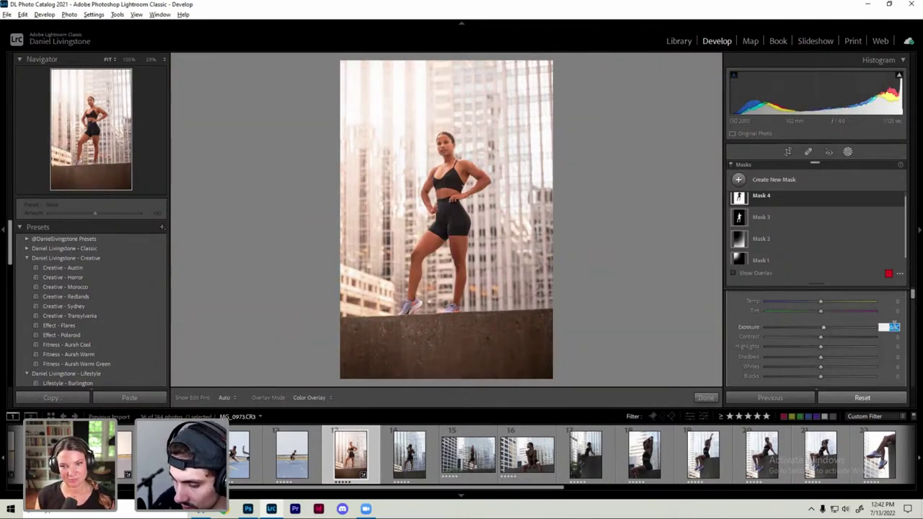
type("-0.2")
key("Return")
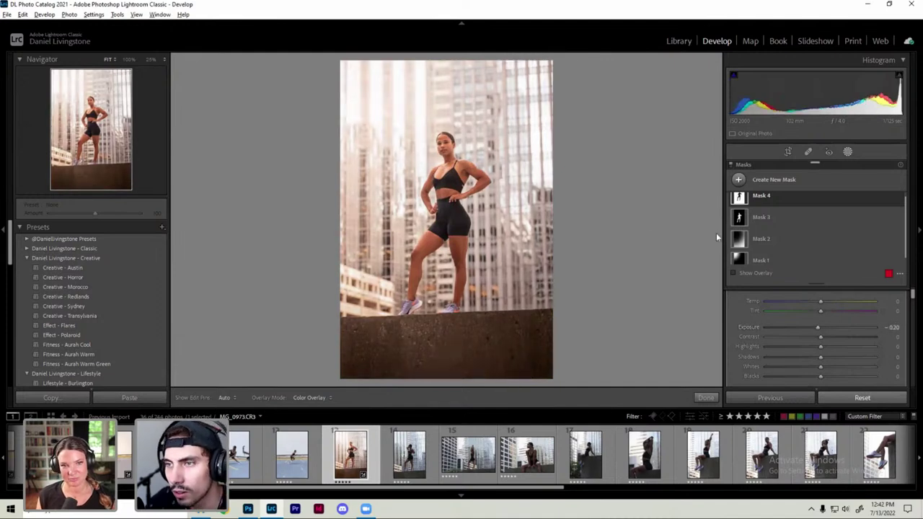
Step: Toggle all masks, then Mask 4, off and on to compare, and exit Masking
mouse_move(447, 220)
scroll(743, 209, "up", 1)
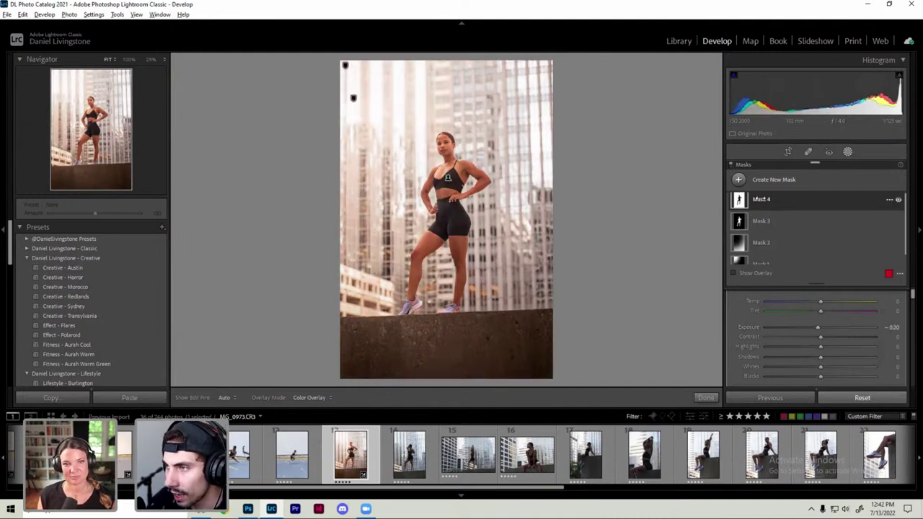
left_click(732, 165)
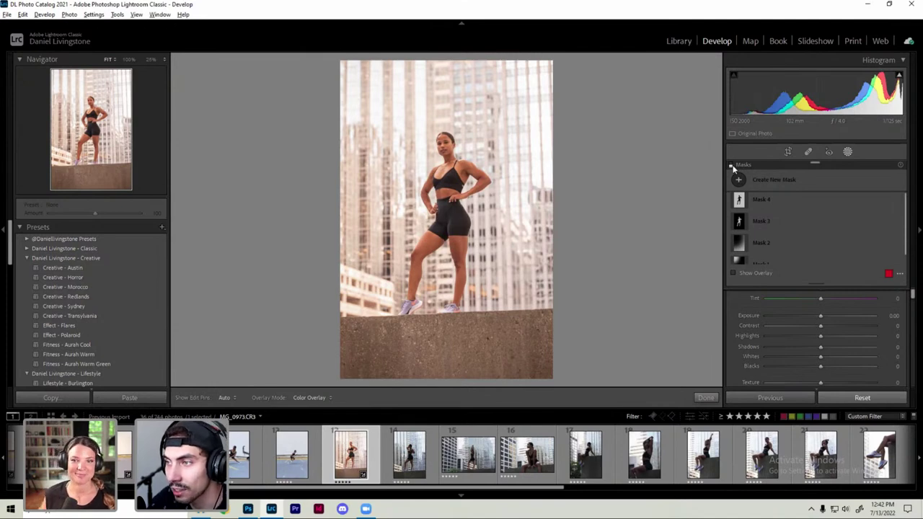
left_click(732, 165)
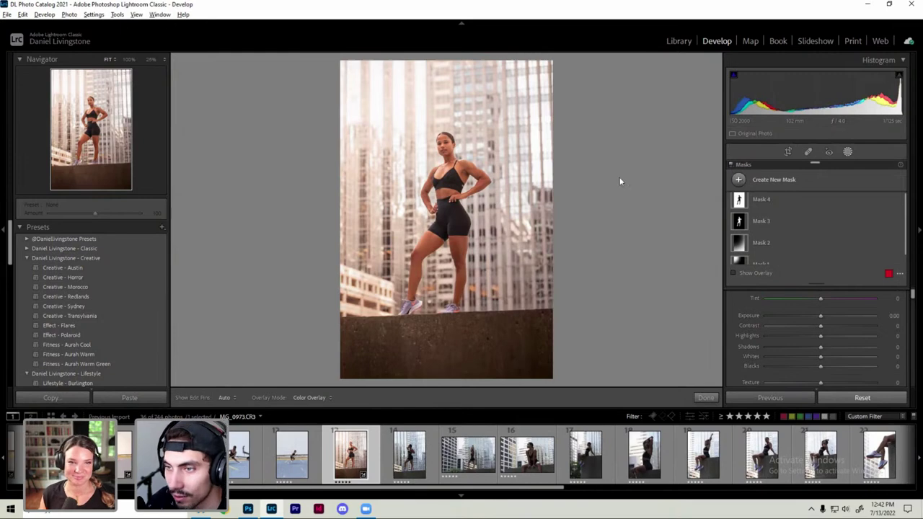
mouse_move(818, 200)
left_click(898, 201)
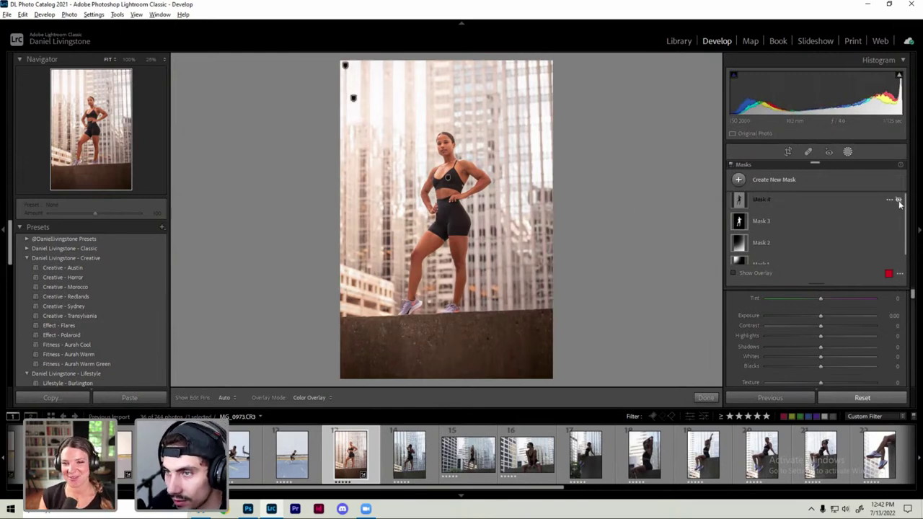
left_click(899, 201)
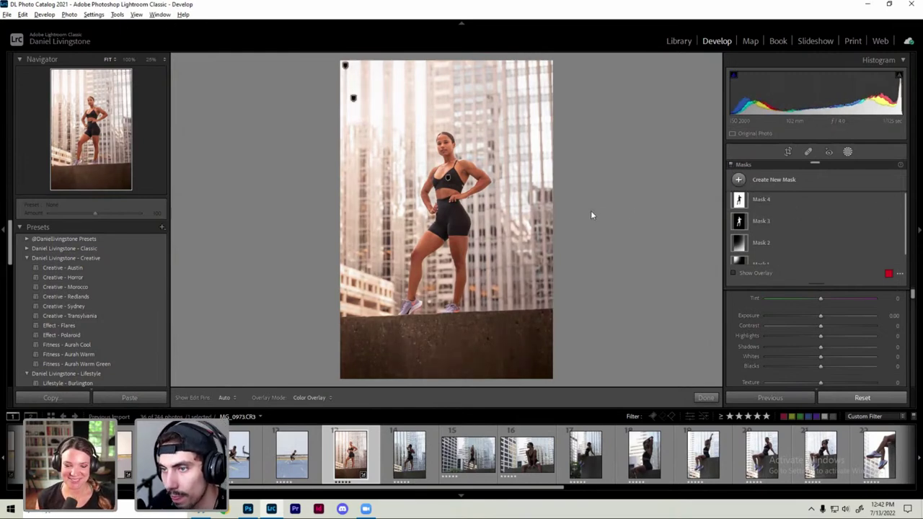
key("shift+w")
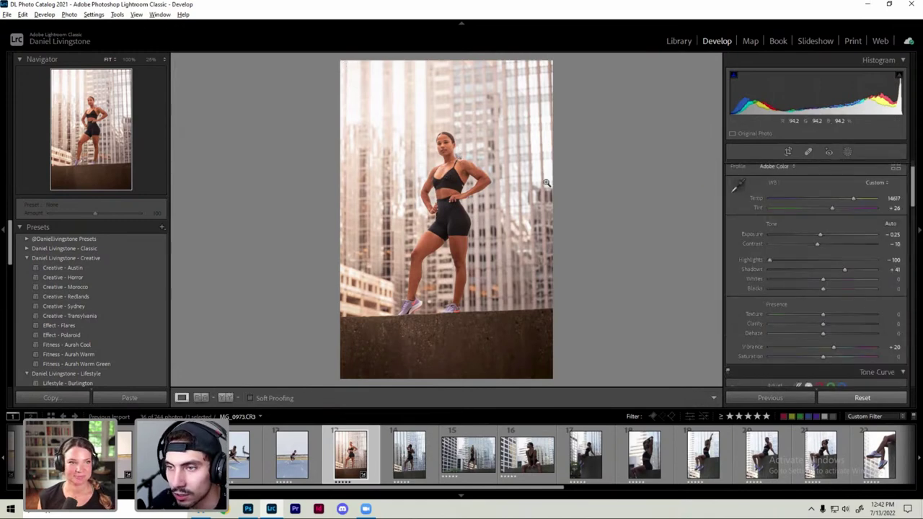
Step: Set the crop aspect to 4 x 5 and position the photo within it
left_click(789, 152)
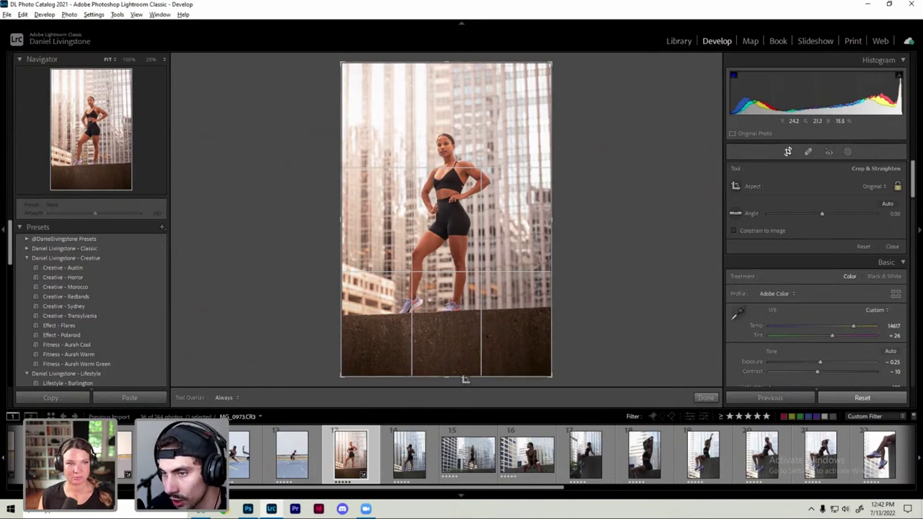
left_click_drag(454, 375, 455, 362)
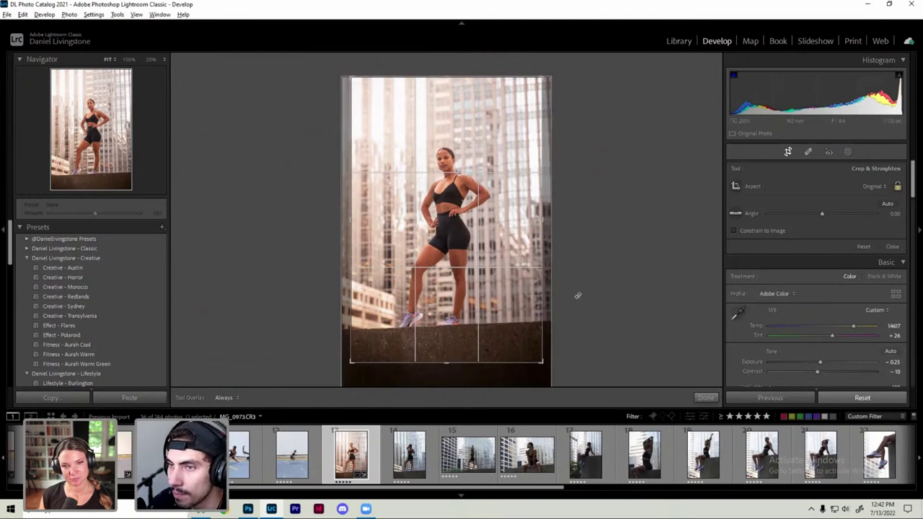
left_click(875, 186)
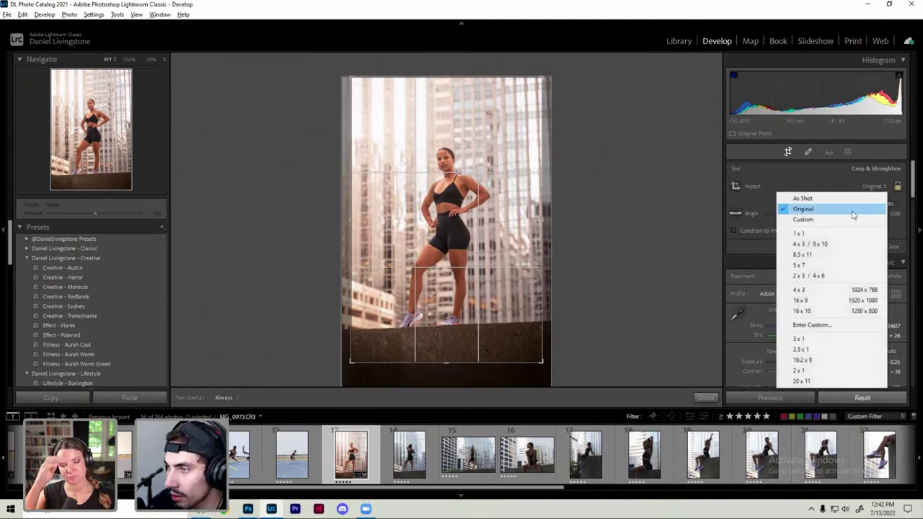
left_click(833, 246)
left_click_drag(451, 238, 454, 235)
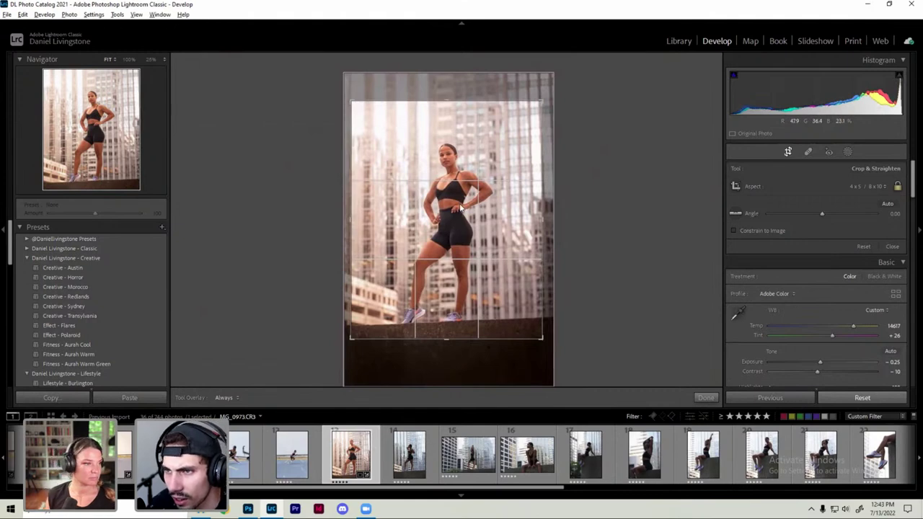
key("r")
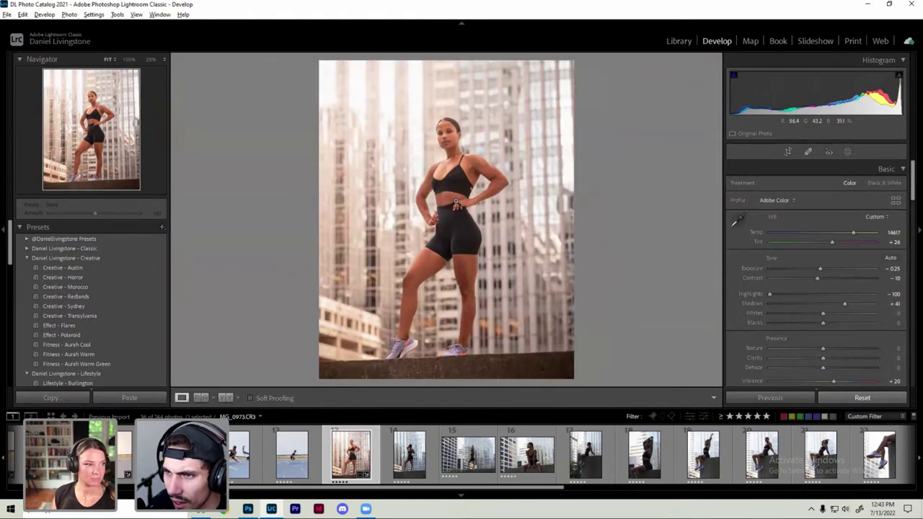
key("r")
Step: Fine-tune the photo's position in the 4 x 5 crop and apply it
left_click_drag(460, 197, 456, 198)
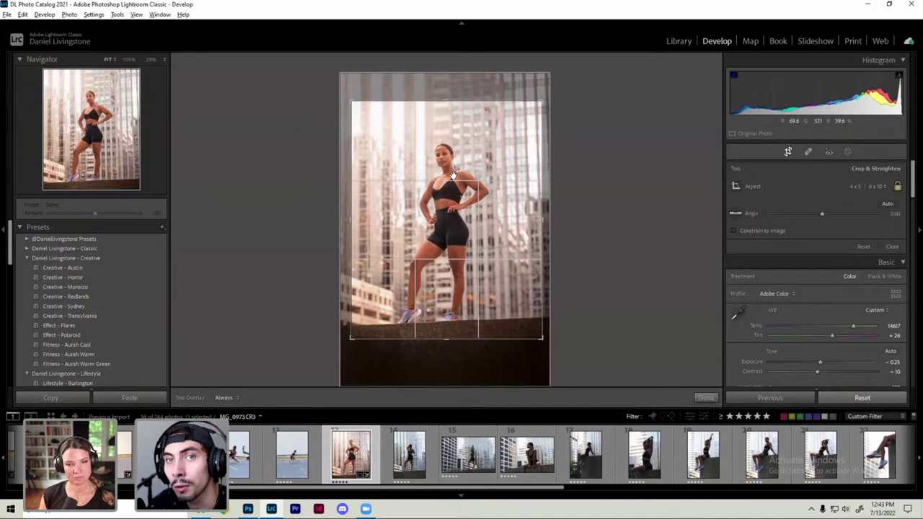
mouse_move(453, 175)
left_mouse_down()
mouse_move(528, 192)
mouse_move(367, 199)
left_mouse_up()
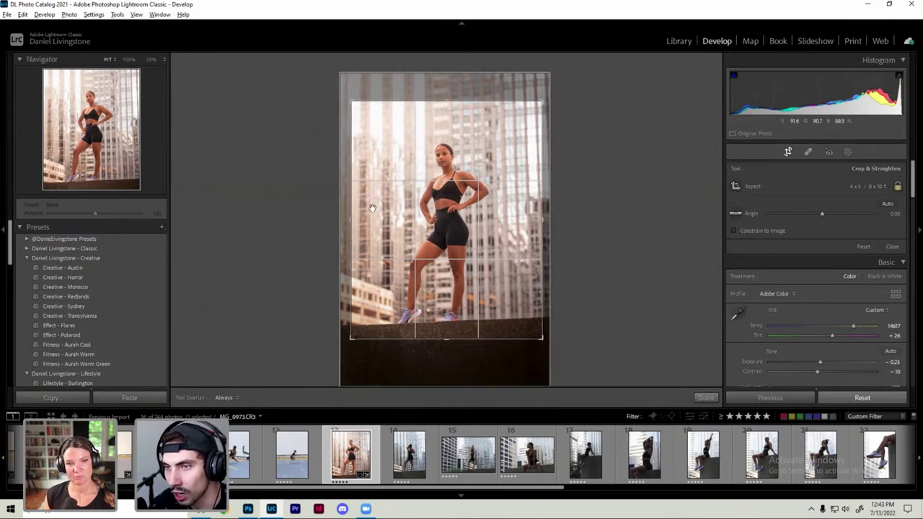
key("Return")
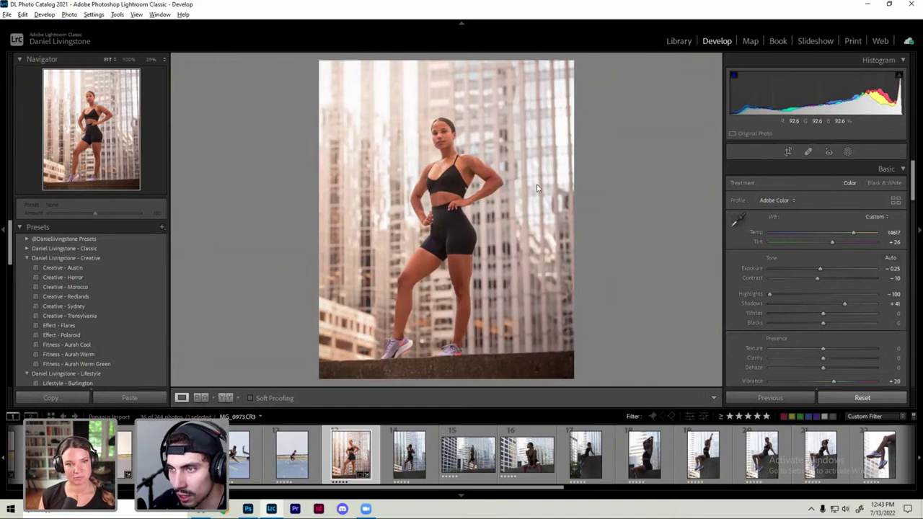
key("r")
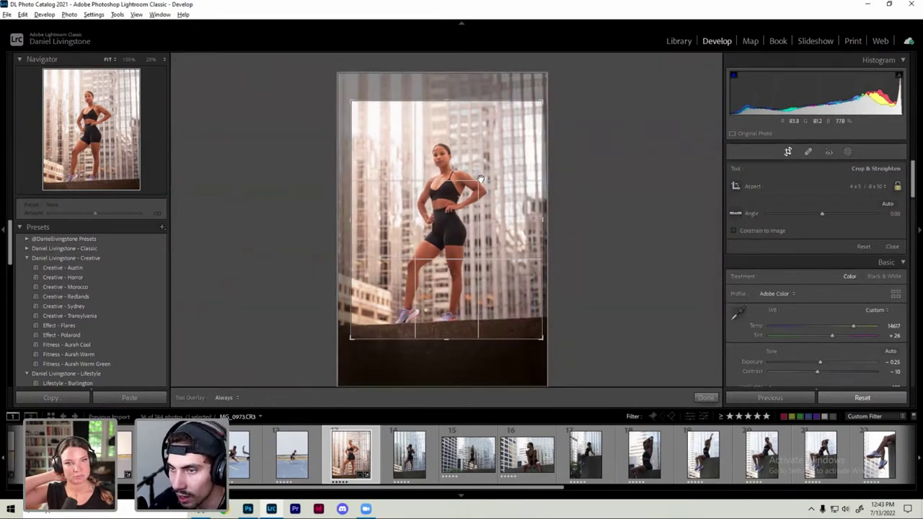
key("r")
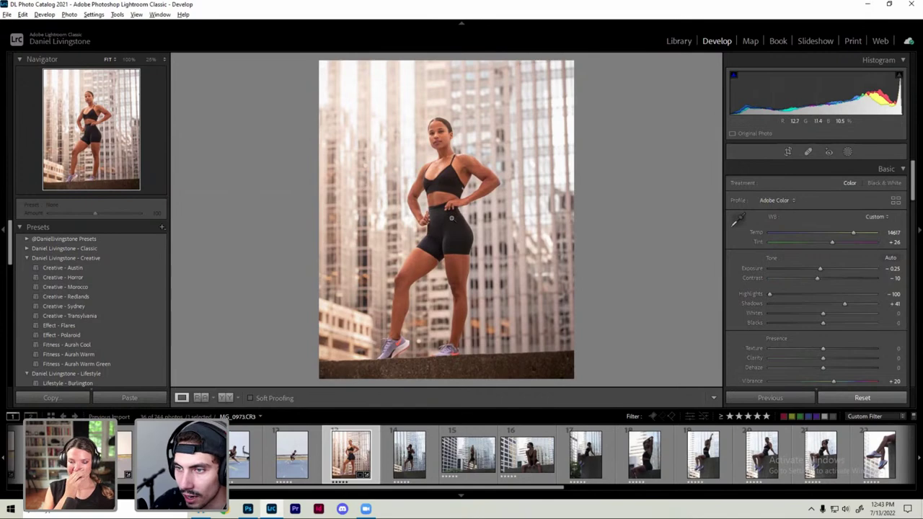
key("r")
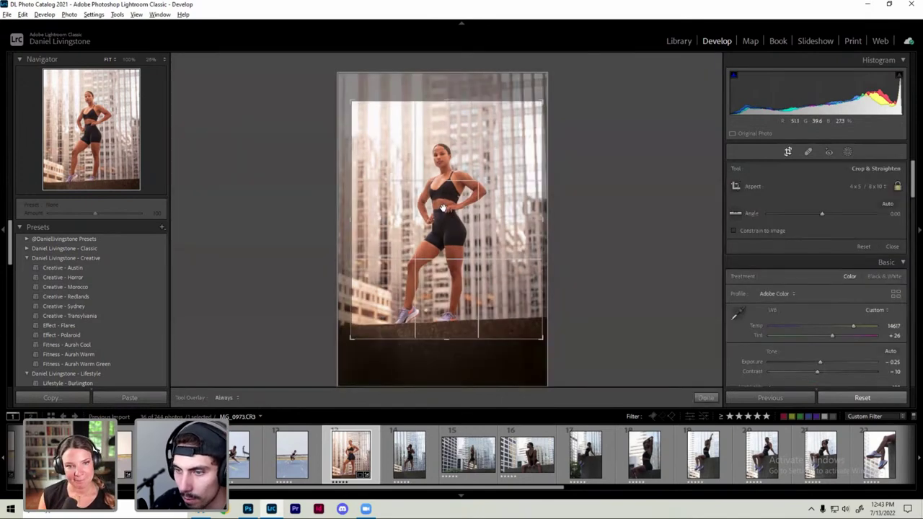
left_click_drag(443, 208, 444, 209)
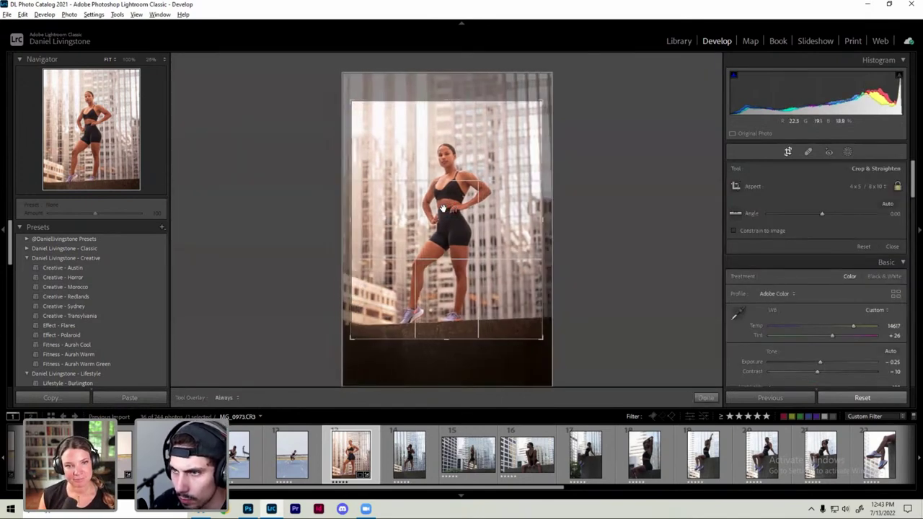
key("Return")
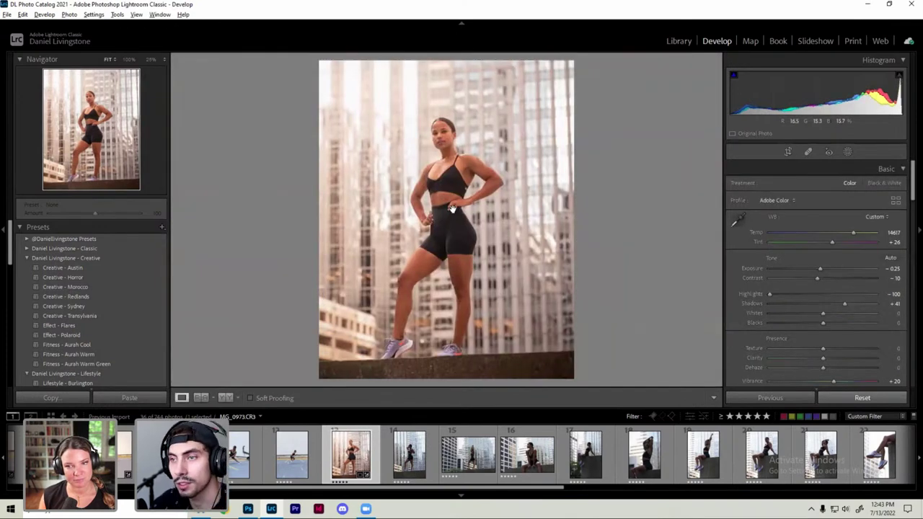
left_click(848, 152)
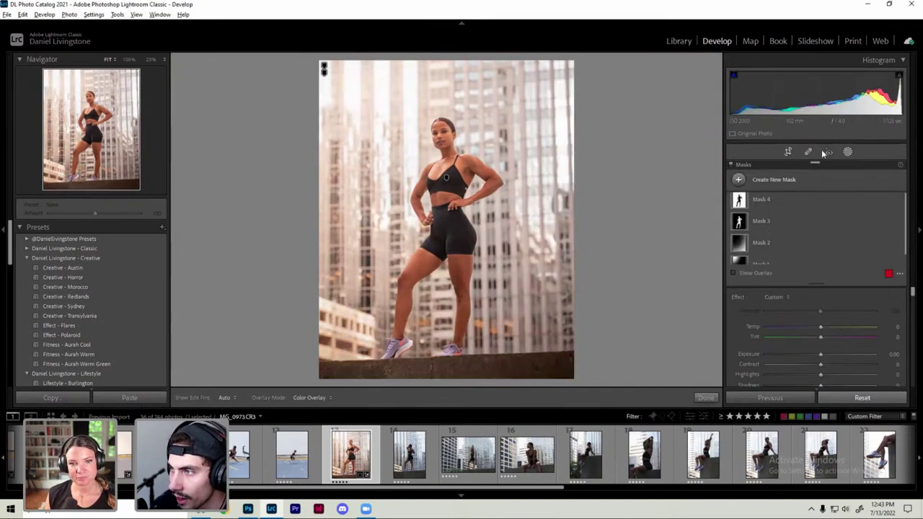
left_click(849, 153)
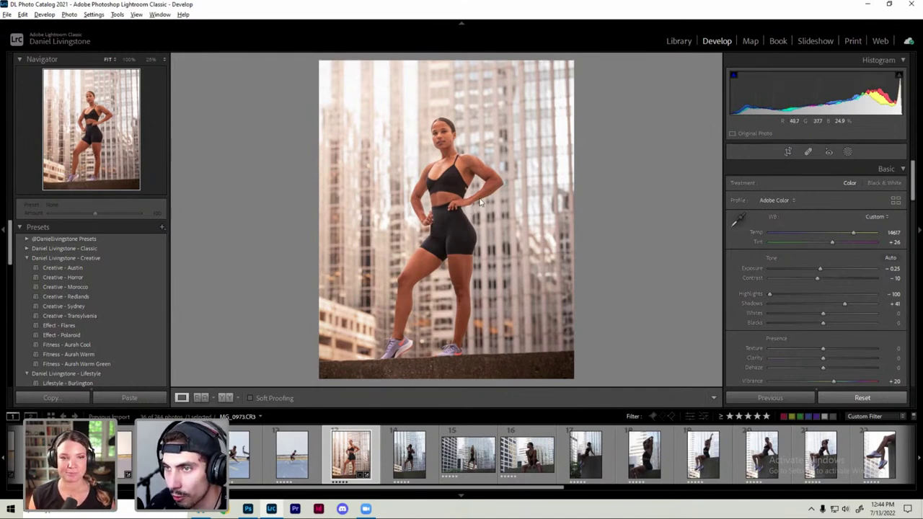
Step: Toggle Before/After several times to compare the original portrait with the edited version
key("backslash")
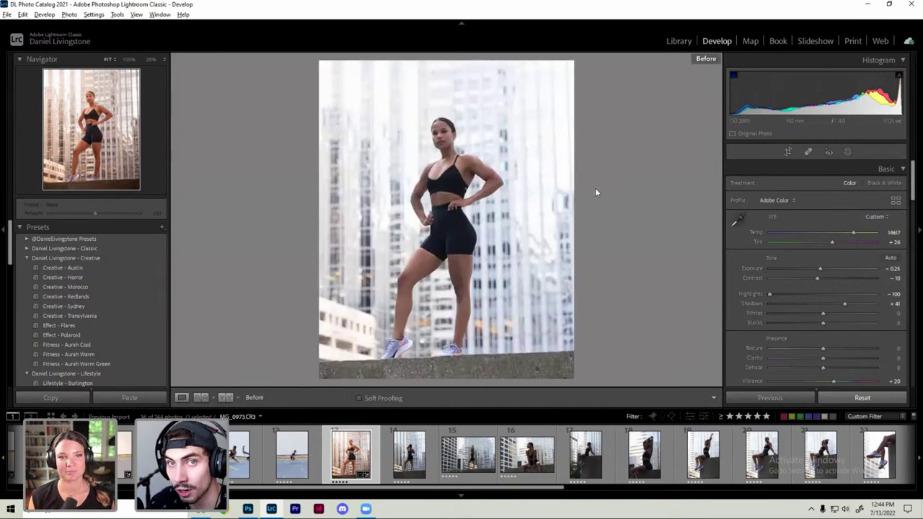
key("backslash")
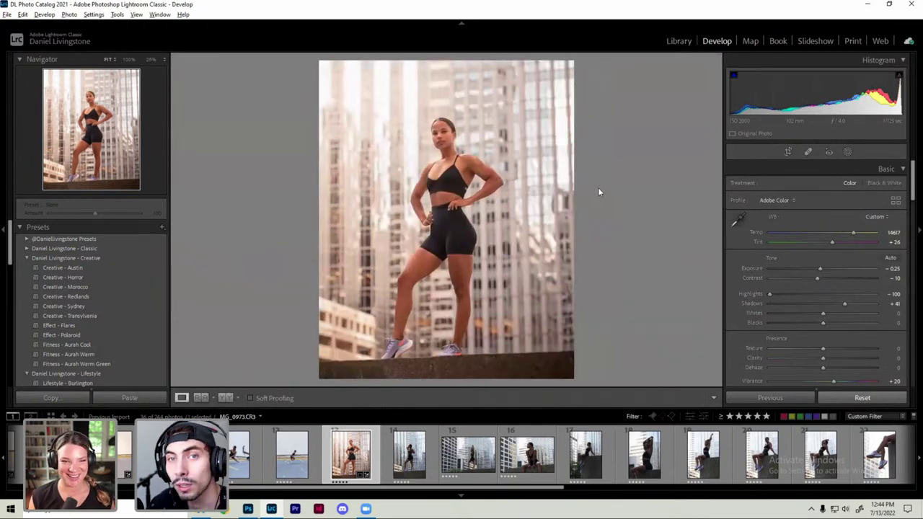
key("backslash")
key("backslash")
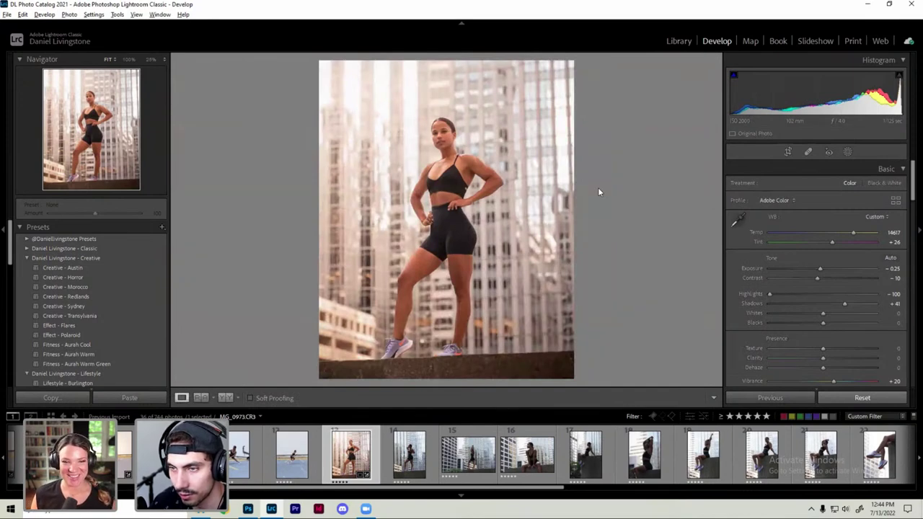
key("backslash")
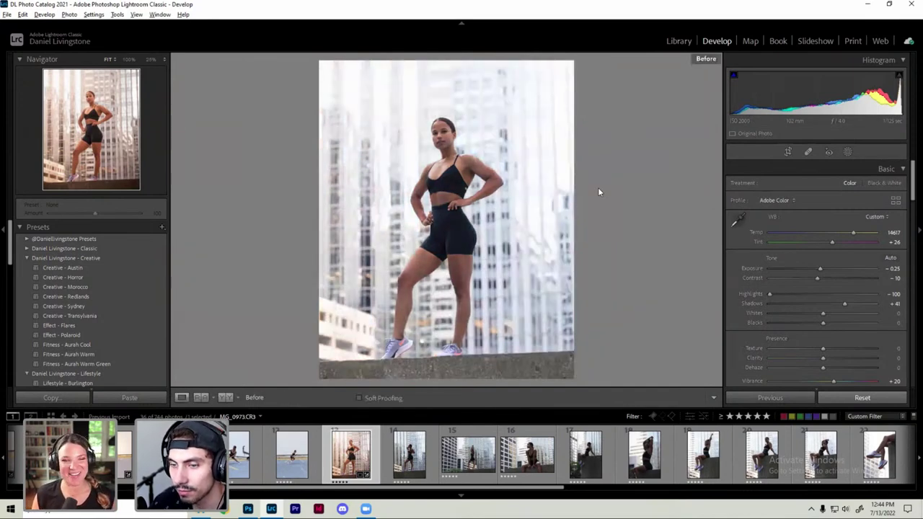
Step: Create a virtual copy, reset it to unedited, and show both in Survey view
right_click(358, 455)
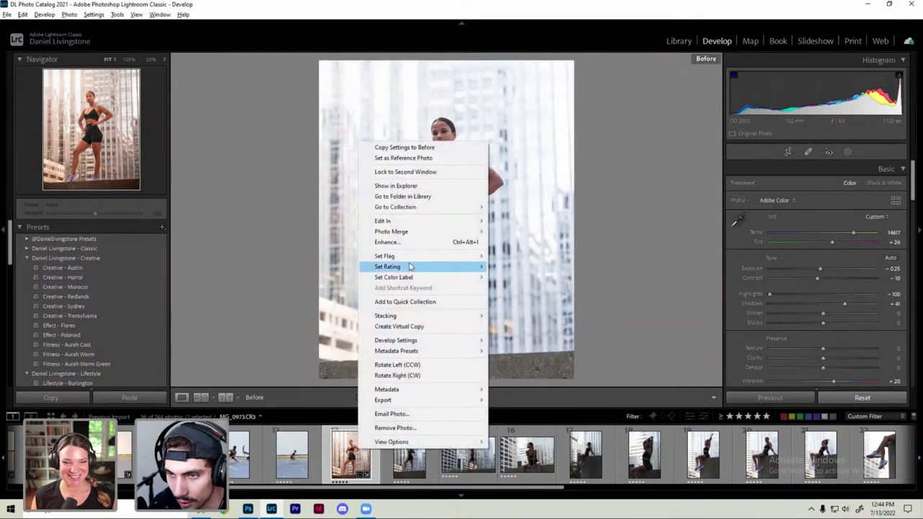
left_click(399, 326)
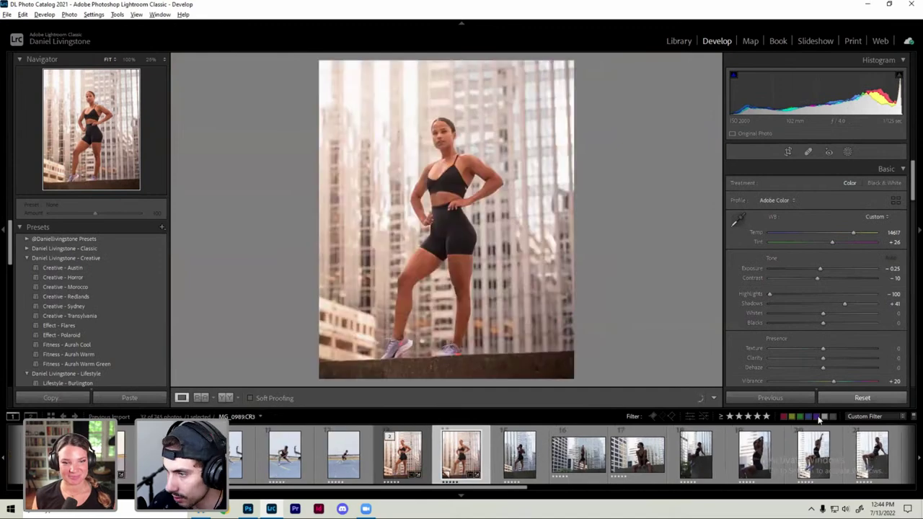
left_click(858, 398)
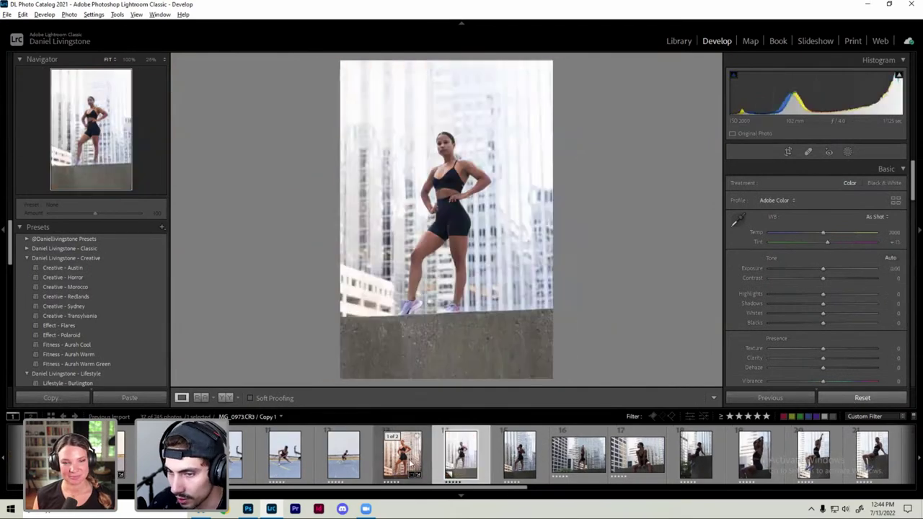
key("n")
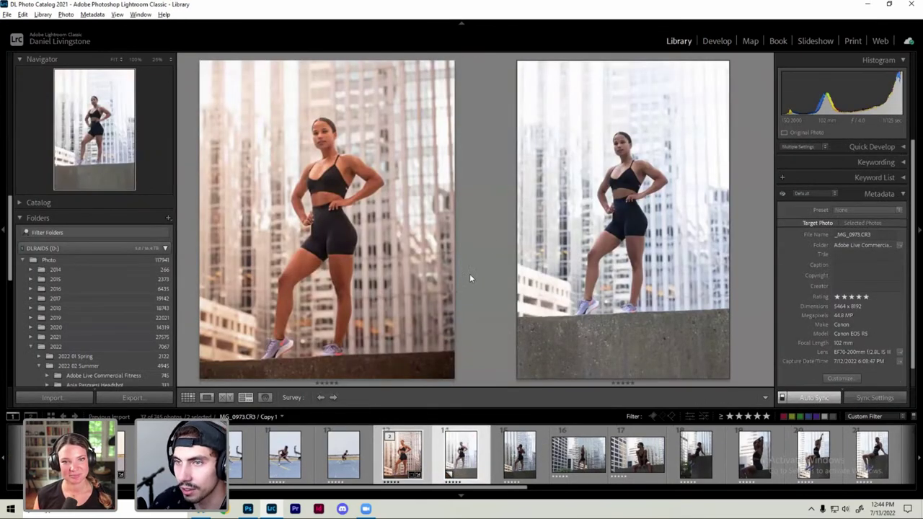
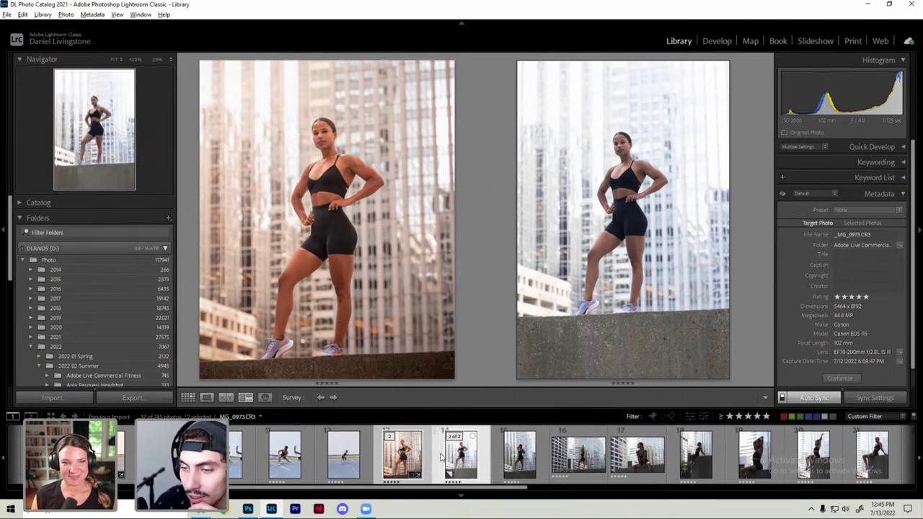
Step: Remove the 'Copy 1' virtual copy of _MG_0973 from the Lightroom catalog
left_click(461, 454)
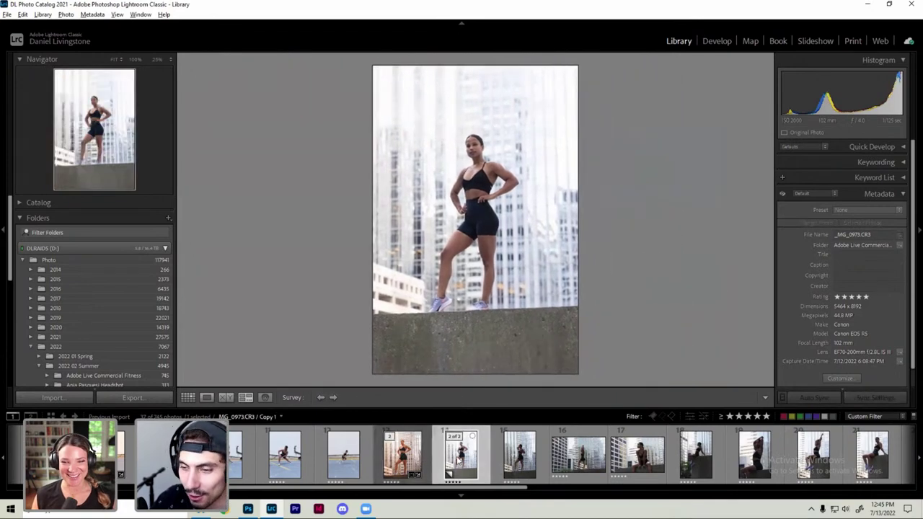
right_click(456, 455)
left_click(478, 436)
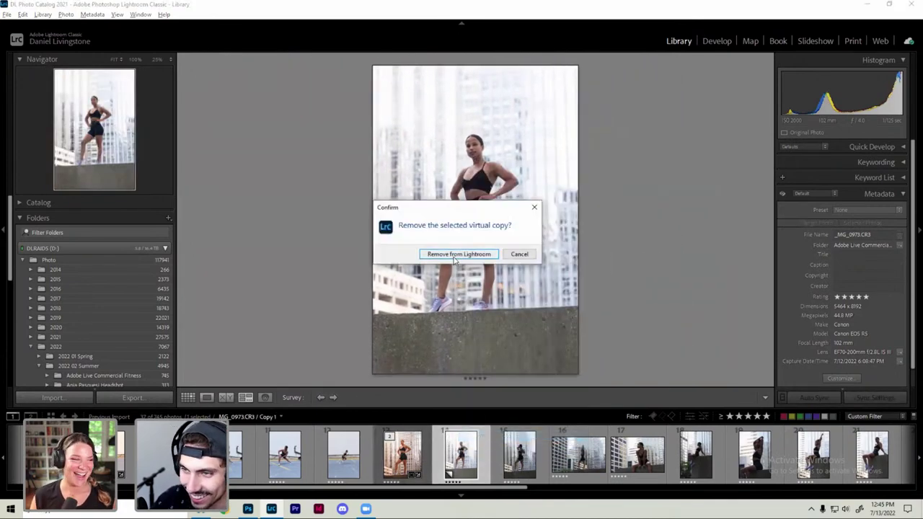
left_click(458, 254)
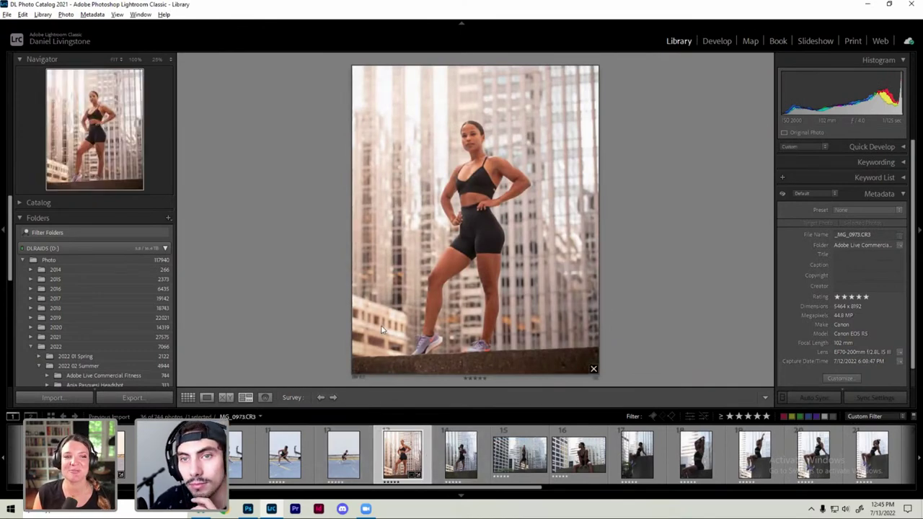
mouse_move(381, 326)
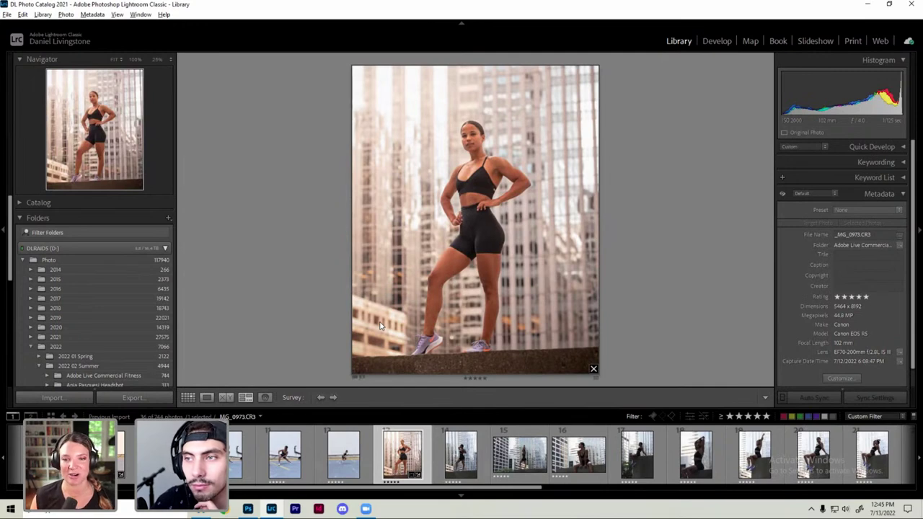
Step: Enter Develop, scroll the right panel to Tone Curve, and open the next photo, _MG_0976
key("d")
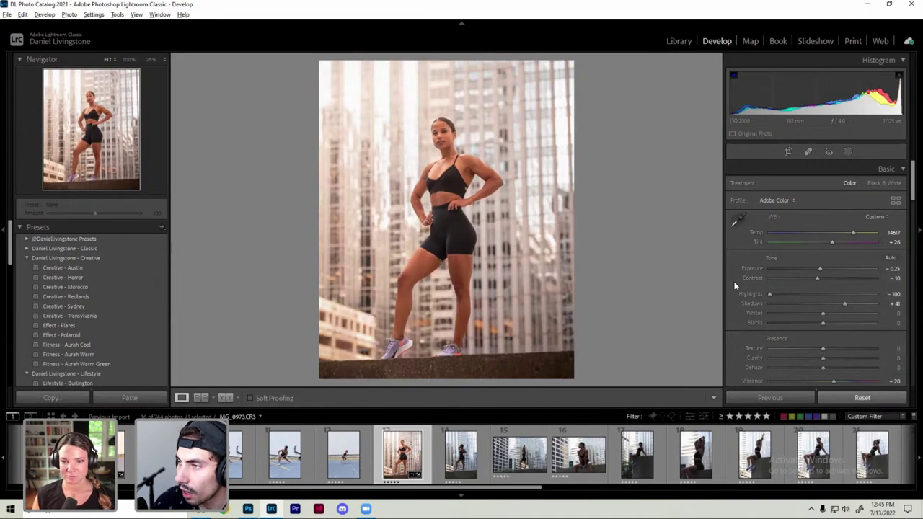
scroll(735, 286, "down", 3)
scroll(732, 285, "down", 2)
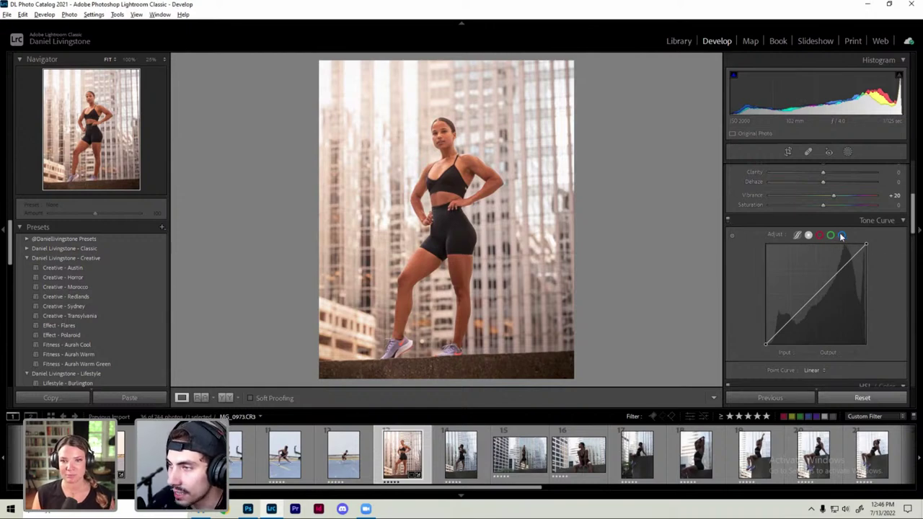
left_click(473, 454)
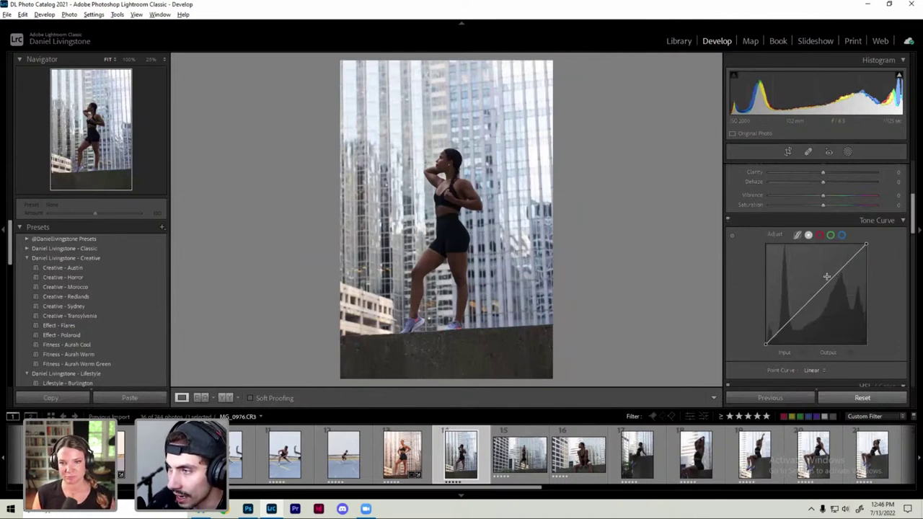
Step: Try blue, red and green channel point-curve adjustments in the Tone Curve
left_click(843, 236)
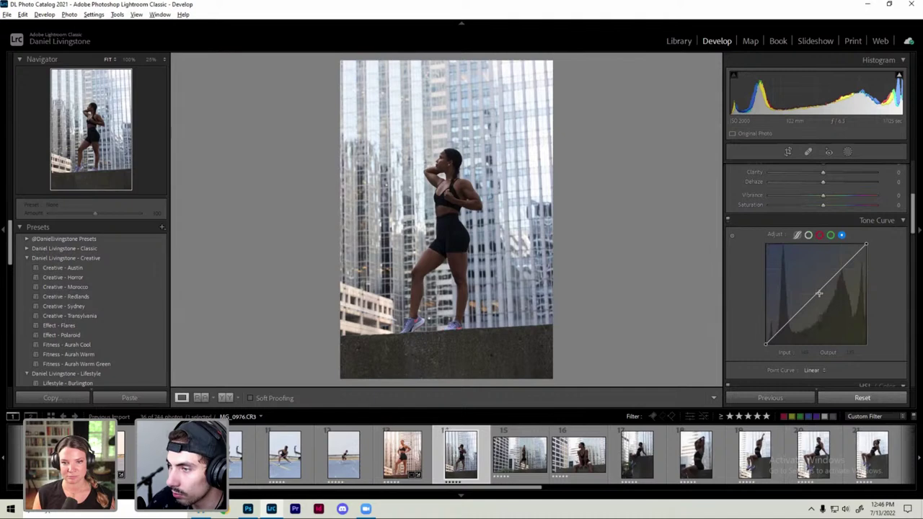
left_click_drag(823, 288, 826, 299)
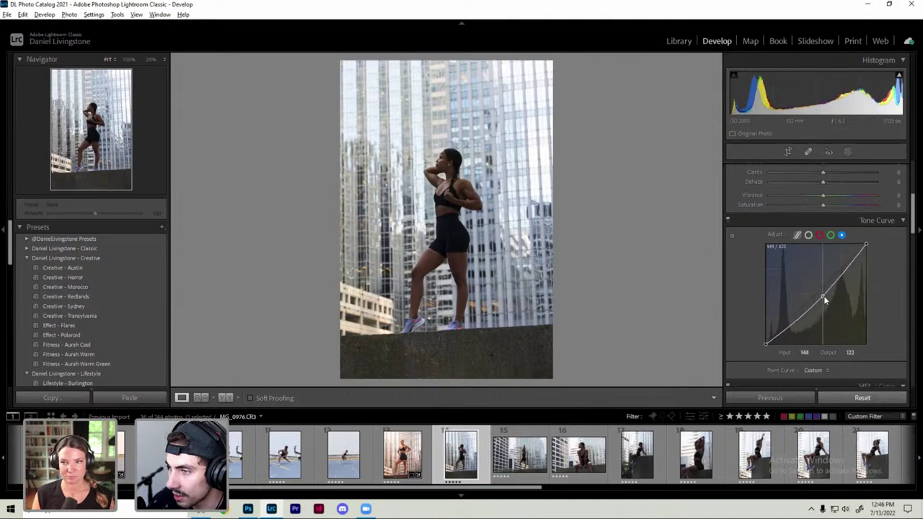
left_click(819, 235)
left_click_drag(815, 292, 813, 286)
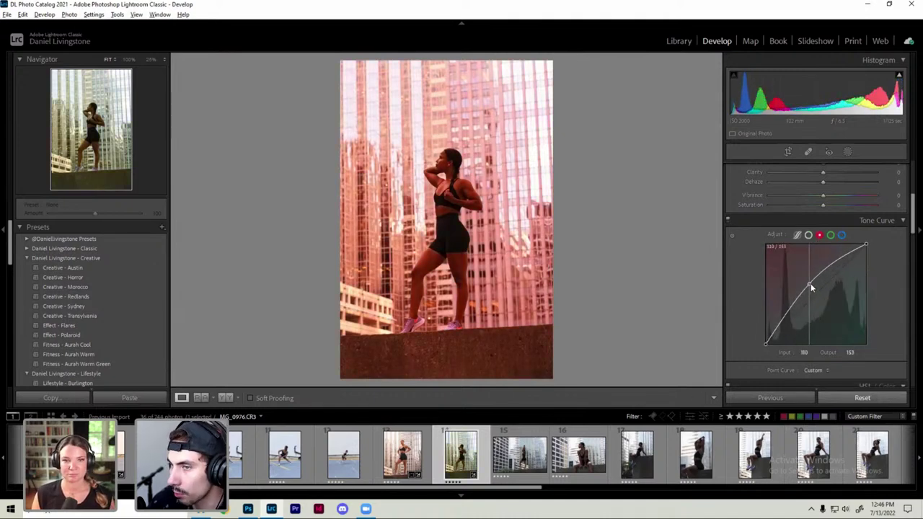
left_click(830, 236)
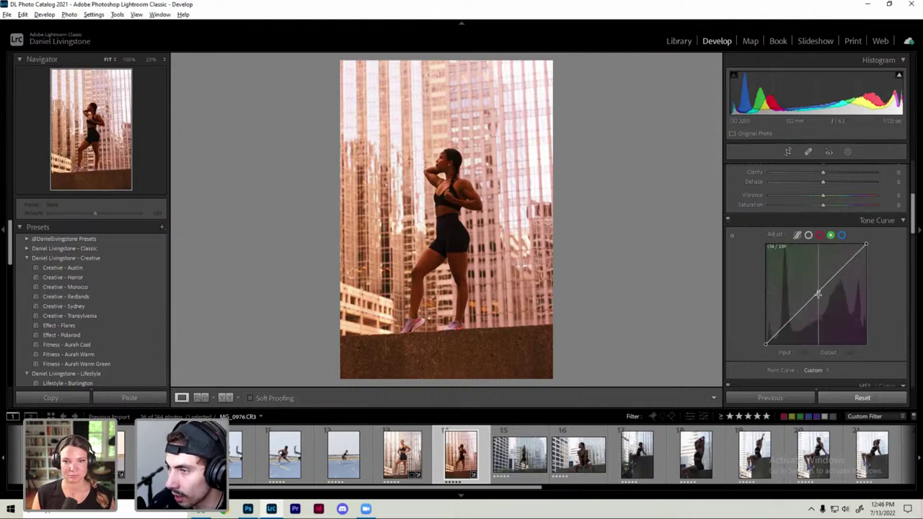
left_click_drag(819, 290, 819, 294)
left_click(818, 294)
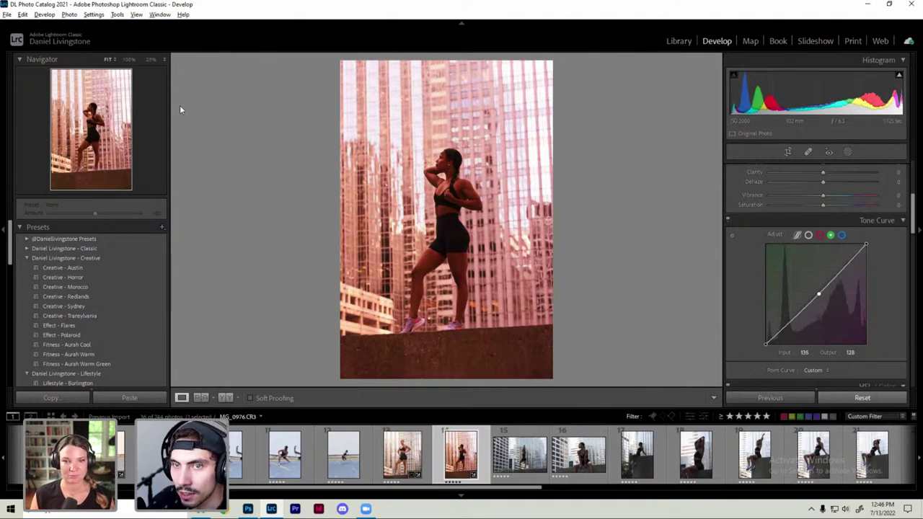
Step: Convert to Black & White, compare the curve on and off, then reset all channels
key("v")
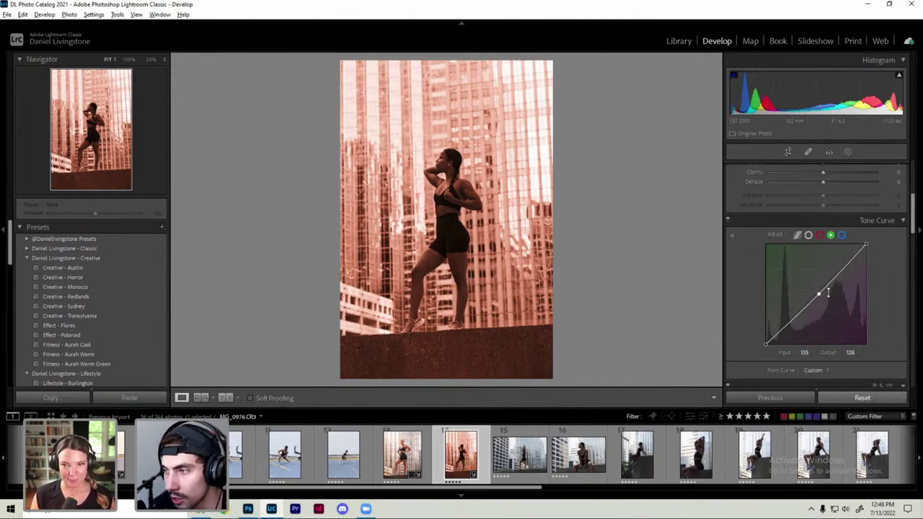
left_click(728, 220)
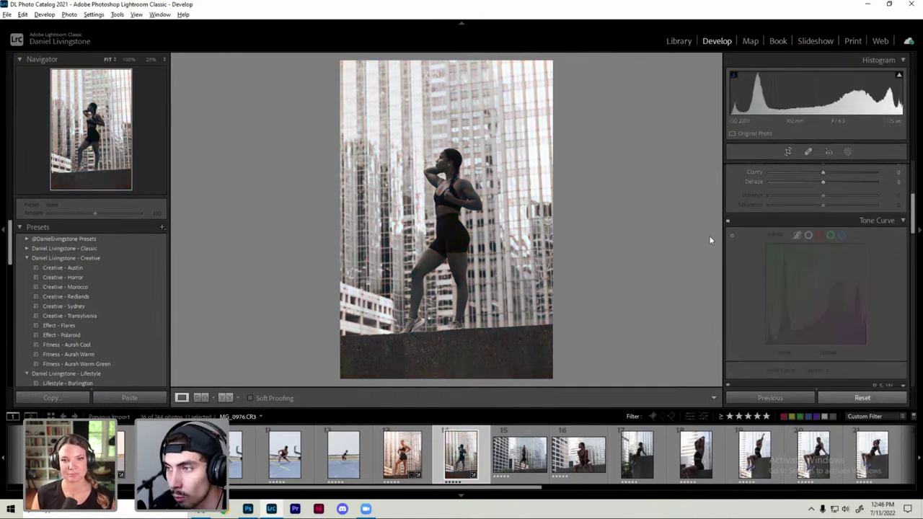
left_click(727, 220)
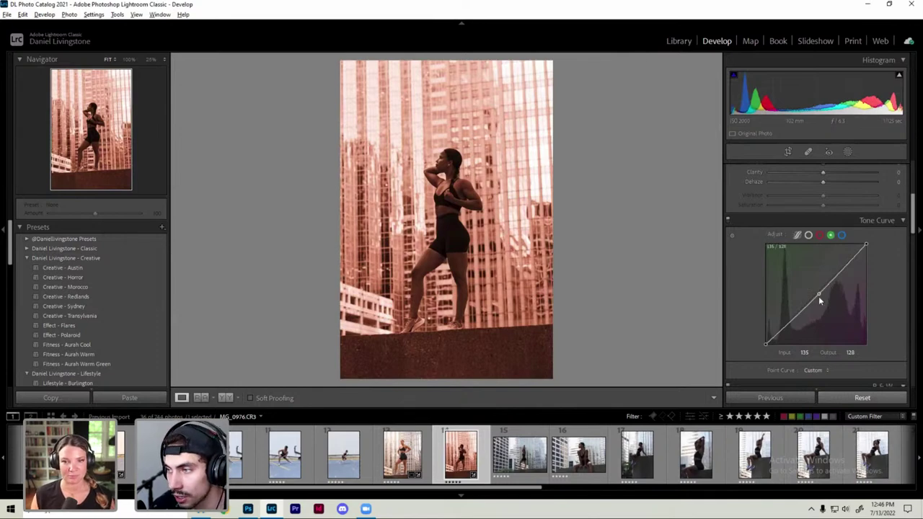
mouse_move(819, 297)
left_mouse_down()
mouse_move(826, 304)
mouse_move(805, 284)
mouse_move(823, 296)
left_mouse_up()
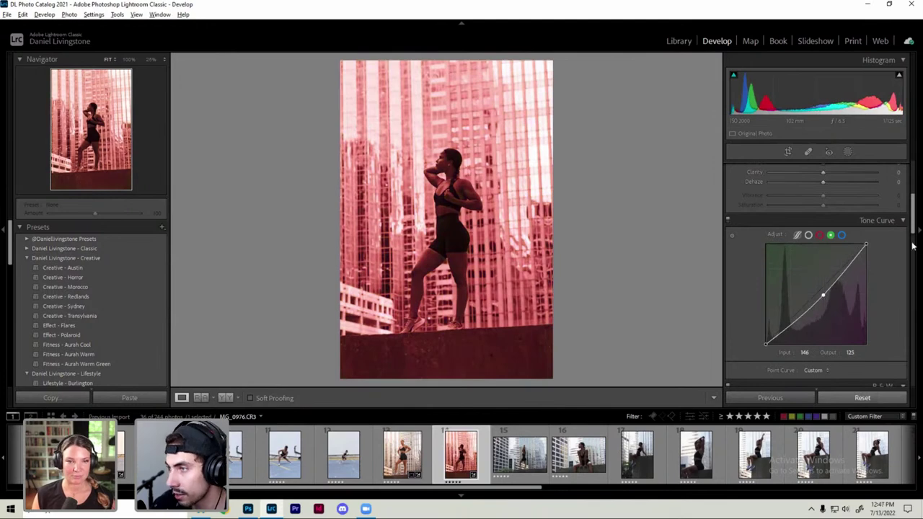
scroll(858, 260, "up", 3)
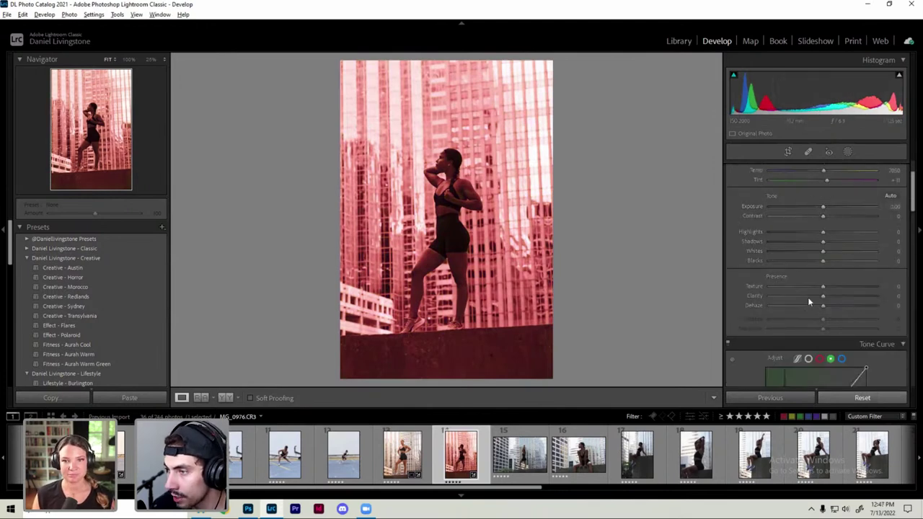
scroll(807, 297, "down", 2)
right_click(822, 361)
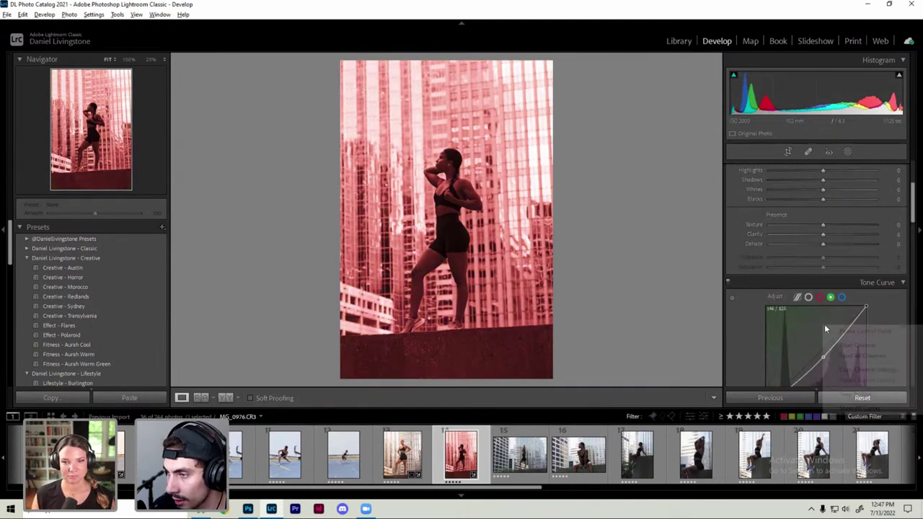
left_click(845, 356)
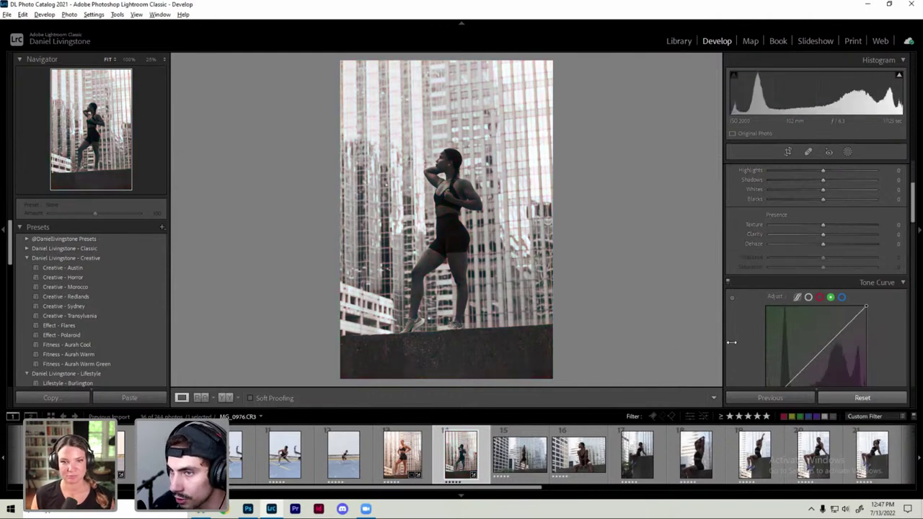
Step: Test Temp values in Black & White, settle near 7050, and switch back to Color
scroll(895, 329, "up", 4)
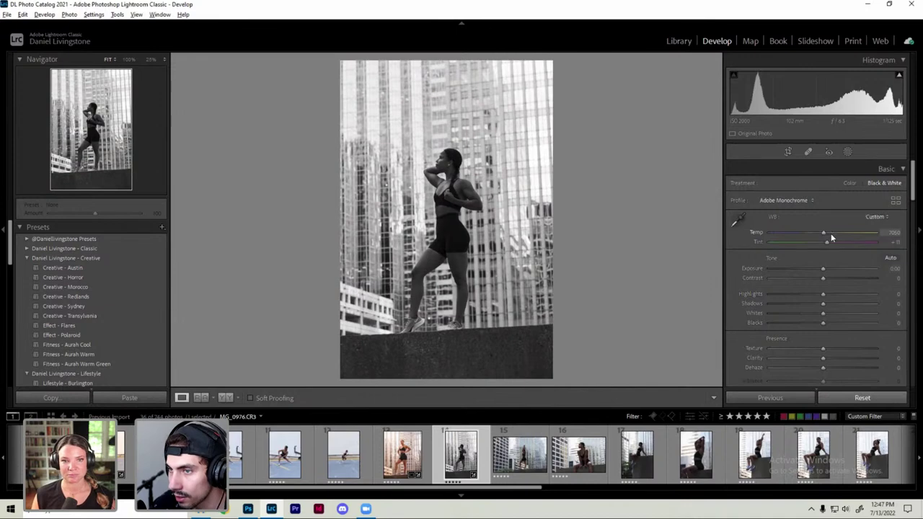
left_click_drag(830, 234, 864, 235)
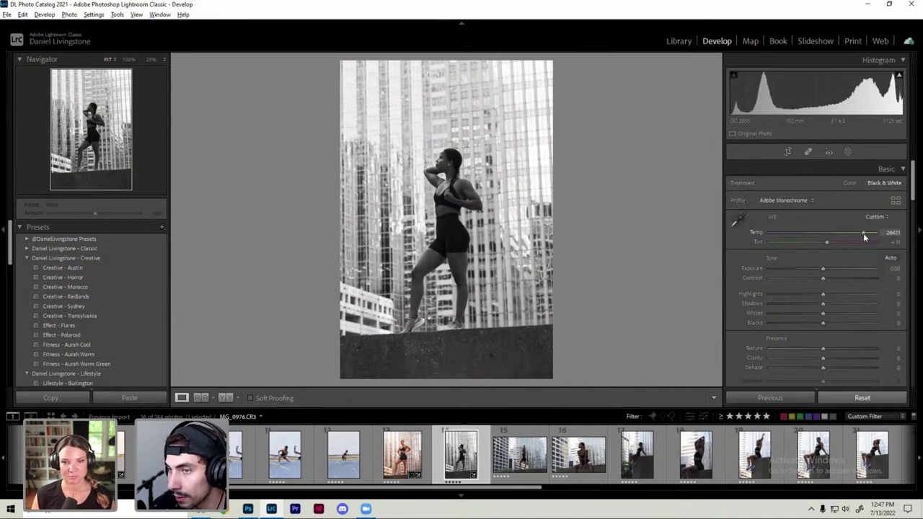
mouse_move(863, 233)
left_mouse_down()
mouse_move(774, 224)
mouse_move(852, 236)
mouse_move(797, 235)
left_mouse_up()
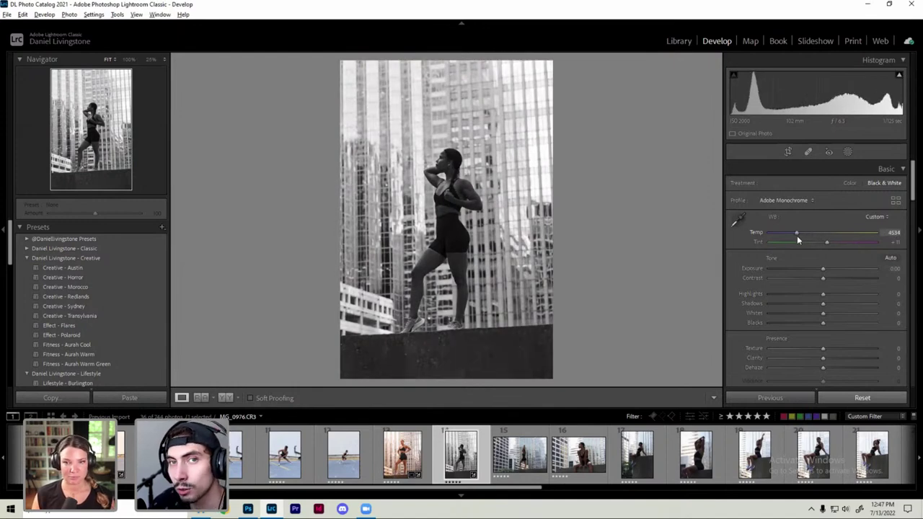
left_click_drag(797, 235, 800, 236)
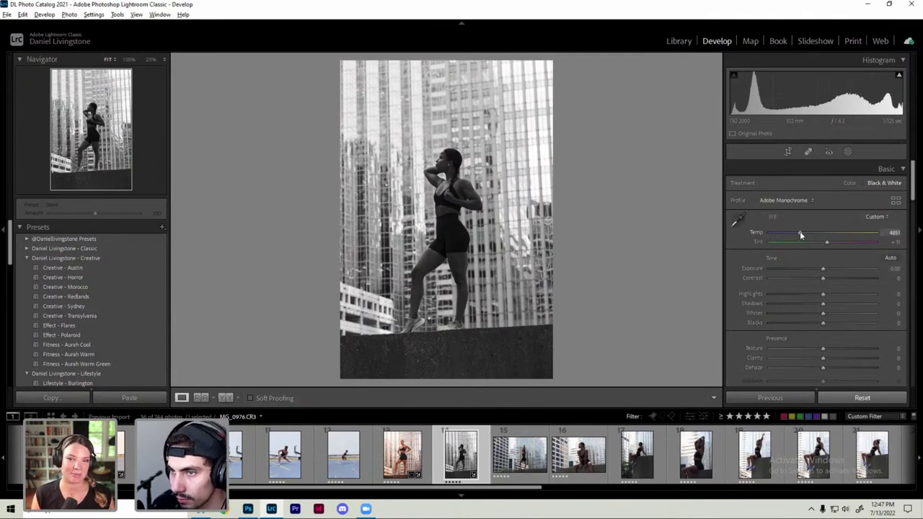
mouse_move(800, 232)
left_mouse_down()
mouse_move(859, 234)
mouse_move(781, 236)
mouse_move(821, 234)
mouse_move(781, 245)
mouse_move(859, 246)
mouse_move(823, 231)
left_mouse_up()
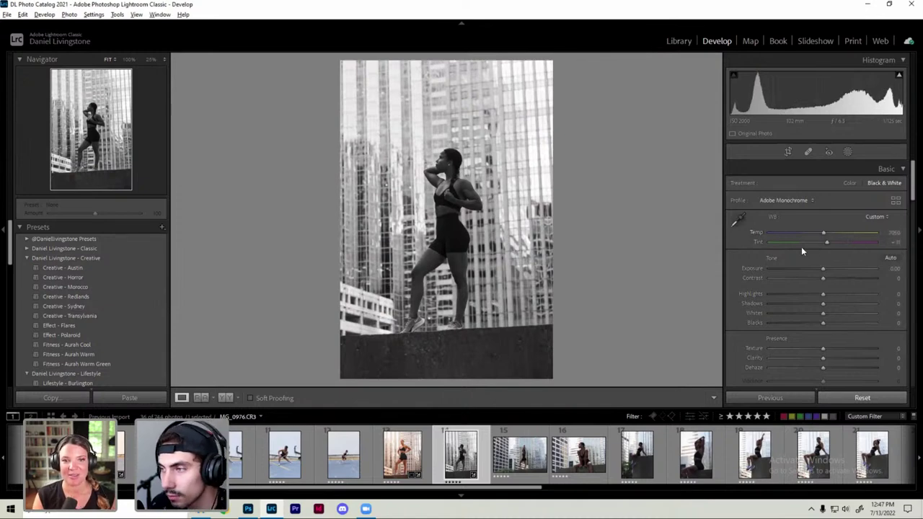
key("v")
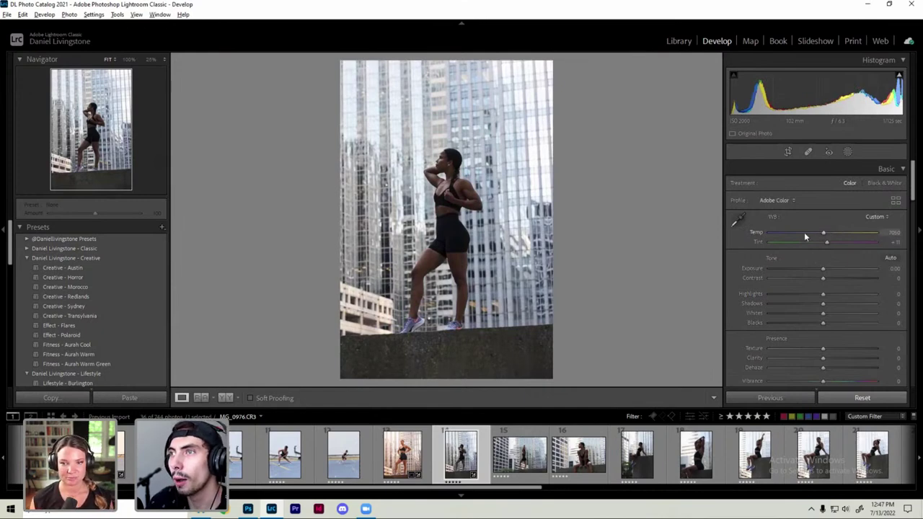
Step: Add two points on the green channel tone curve and bend its lower part down
scroll(803, 260, "down", 5)
scroll(802, 261, "down", 5)
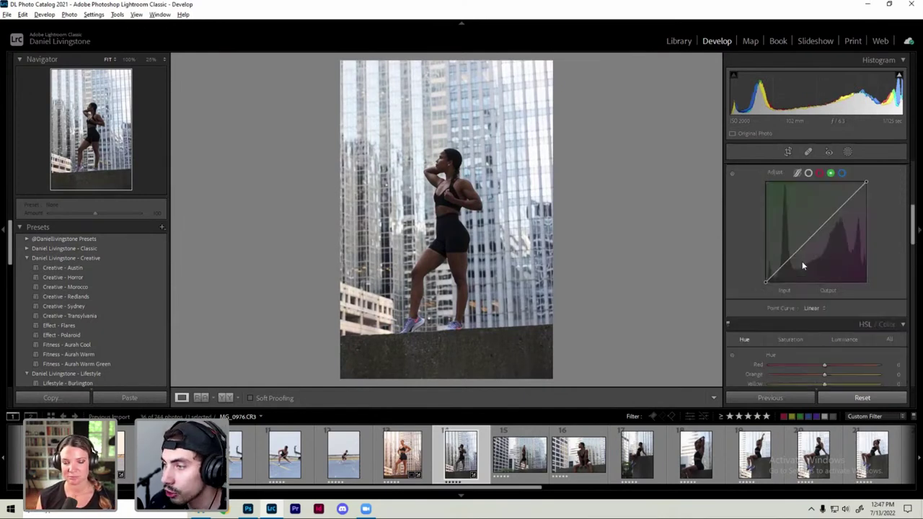
scroll(806, 273, "down", 5)
scroll(867, 327, "down", 3)
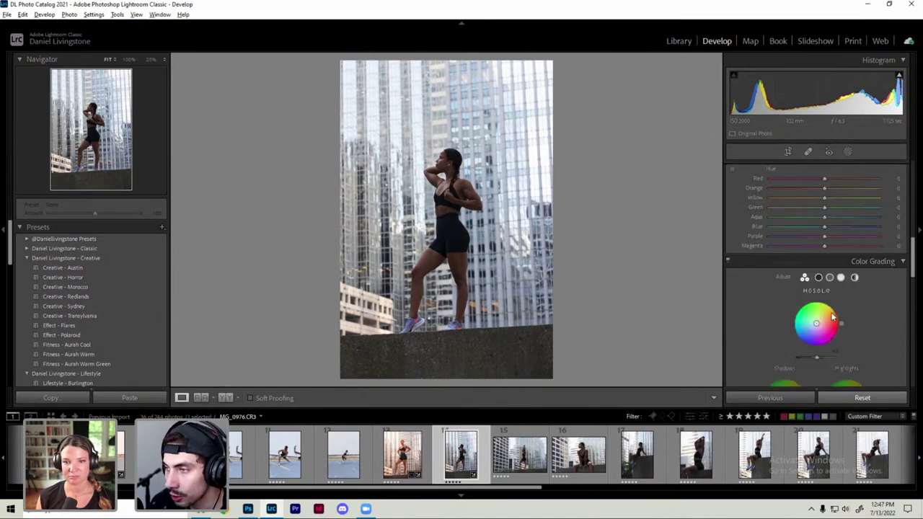
scroll(866, 303, "up", 10)
scroll(837, 274, "up", 6)
scroll(806, 239, "down", 3)
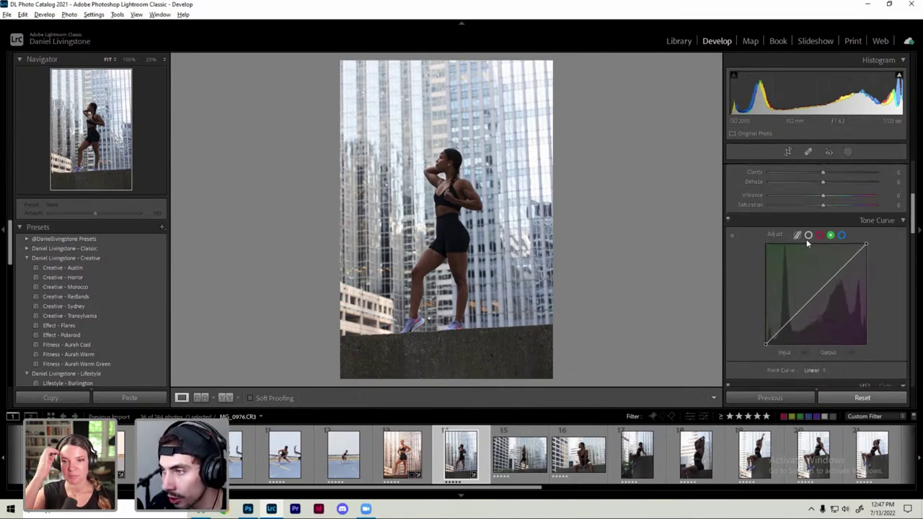
scroll(800, 238, "down", 10)
scroll(822, 238, "down", 3)
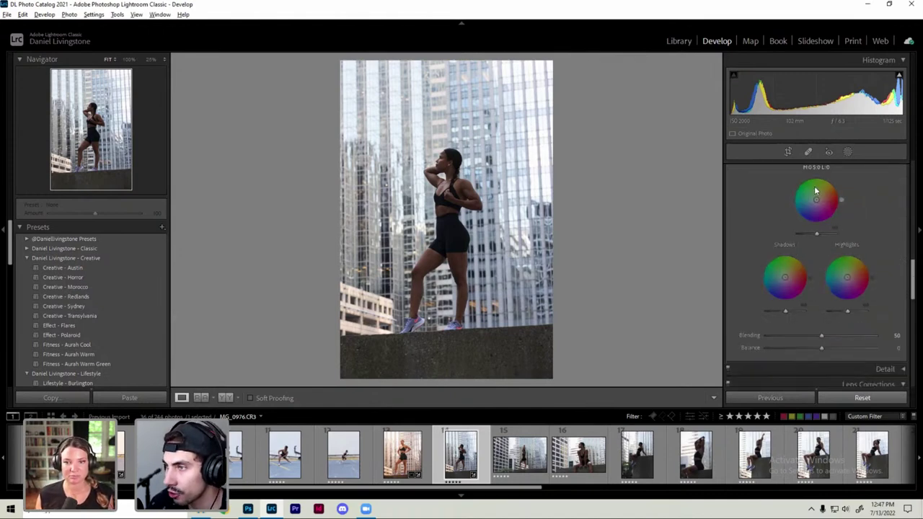
scroll(834, 253, "up", 9)
scroll(833, 254, "up", 5)
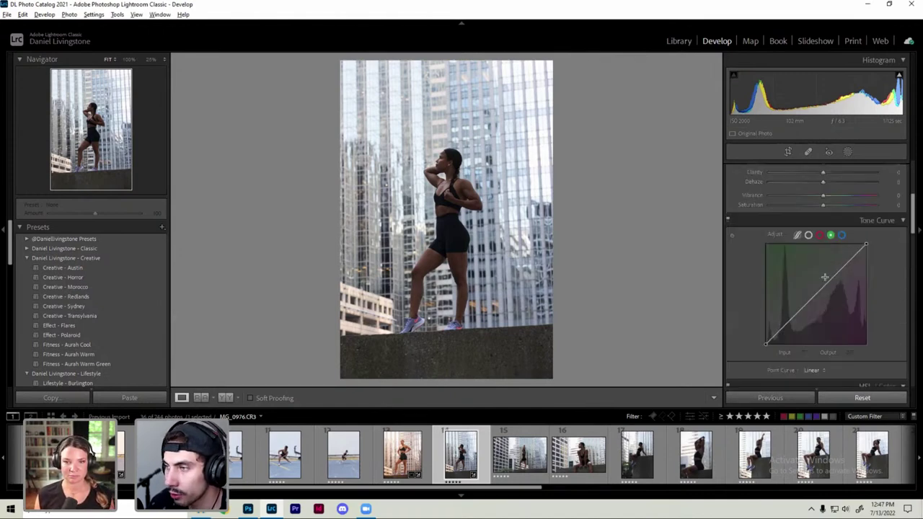
left_click(808, 236)
left_click(831, 235)
left_click(842, 269)
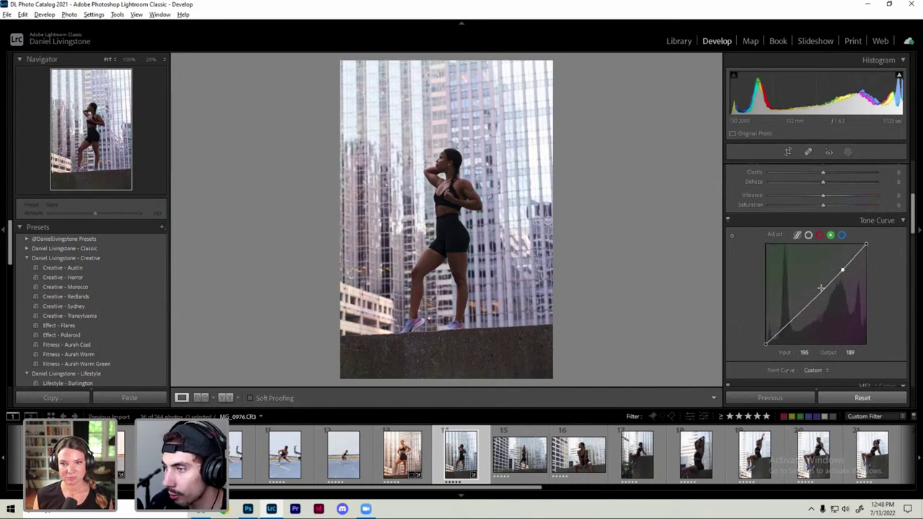
left_click(817, 297)
left_click_drag(788, 320, 817, 293)
Step: Copy the green channel settings, reset all channels to linear, and show the region curve
right_click(819, 283)
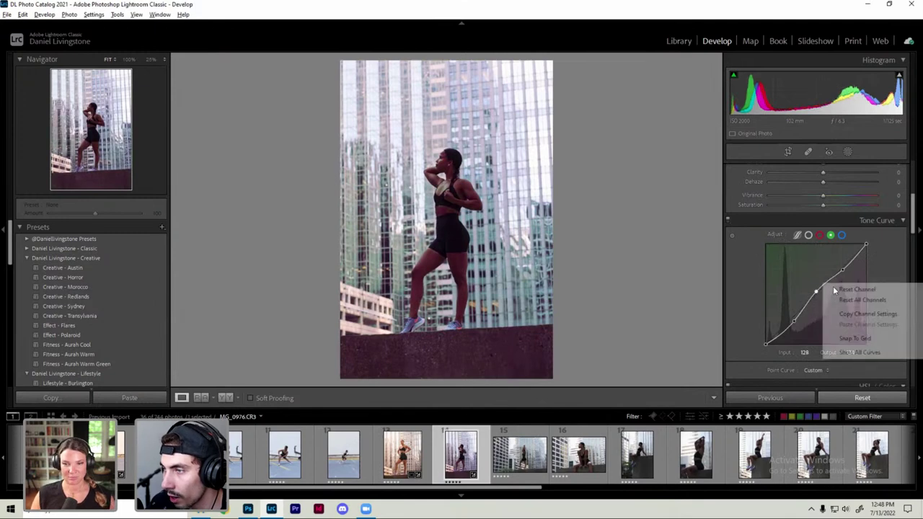
left_click(843, 312)
right_click(836, 293)
left_click(855, 299)
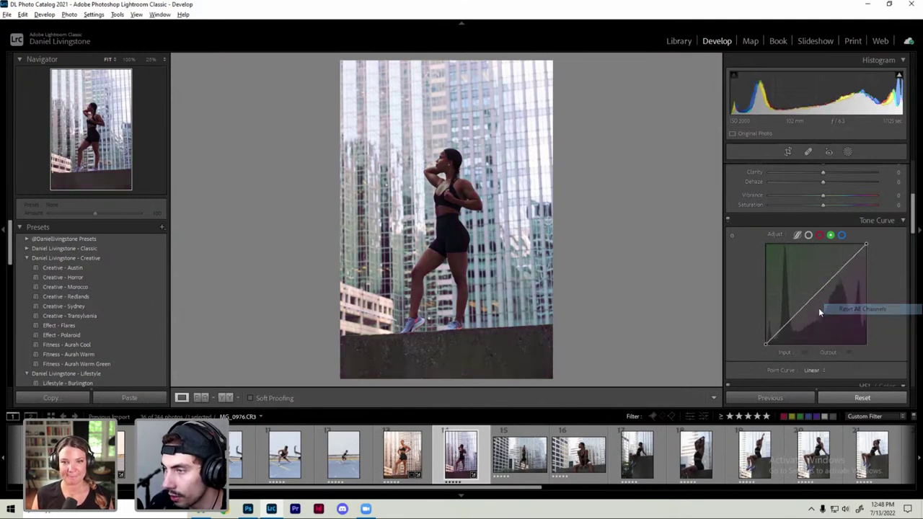
scroll(819, 308, "down", 5)
scroll(823, 289, "down", 5)
scroll(828, 274, "up", 8)
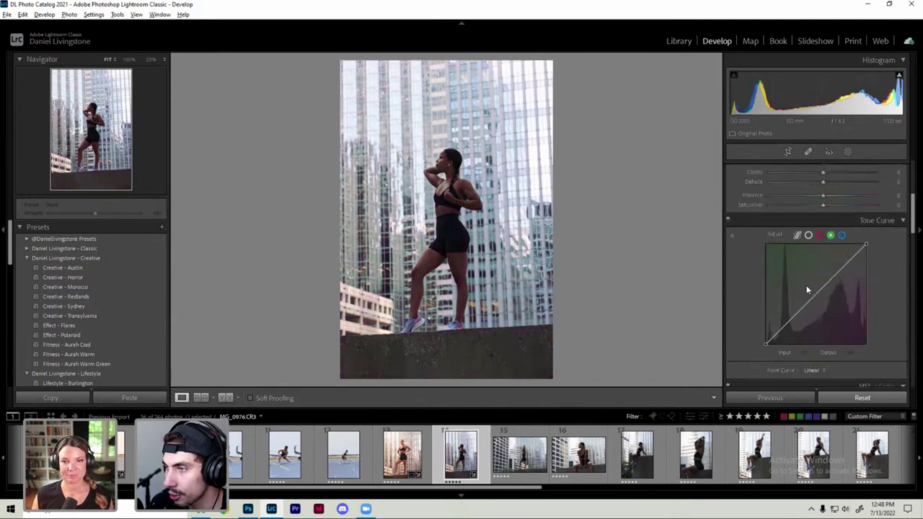
left_click(810, 235)
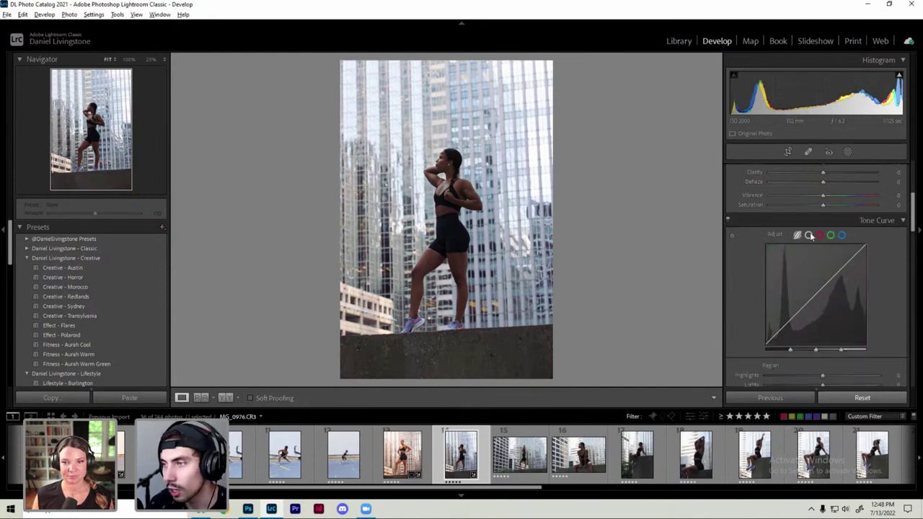
scroll(832, 285, "up", 2)
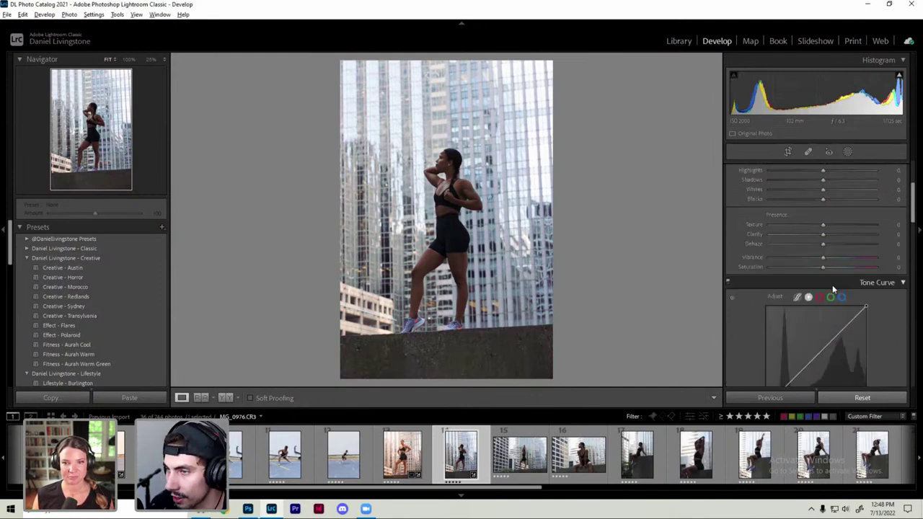
scroll(832, 285, "down", 2)
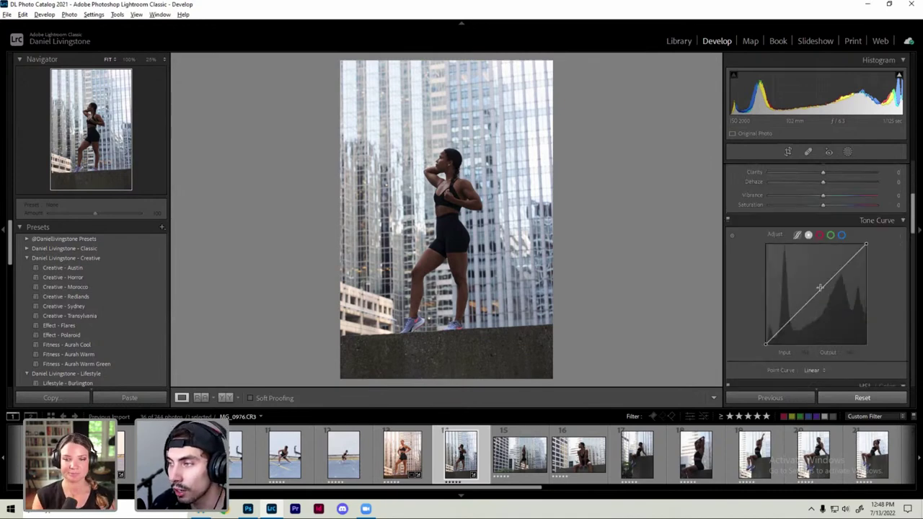
scroll(822, 292, "down", 4)
scroll(827, 296, "down", 5)
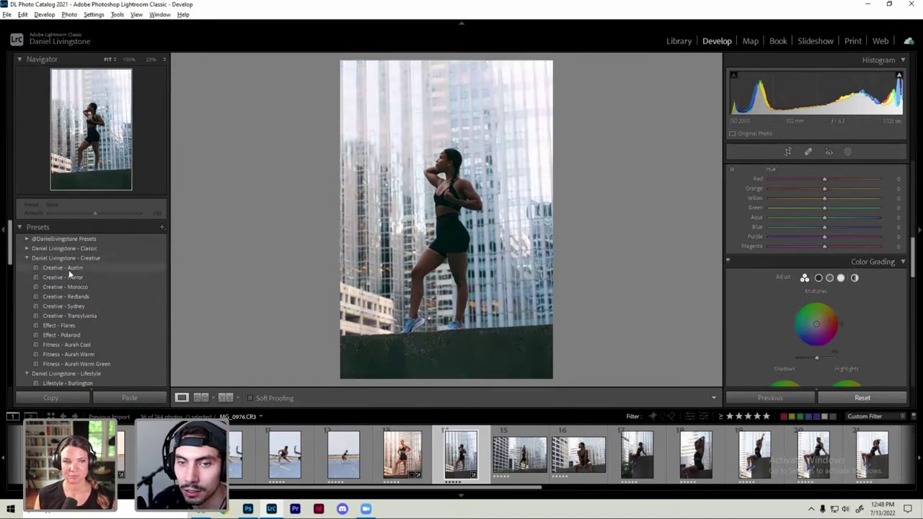
scroll(69, 275, "down", 2)
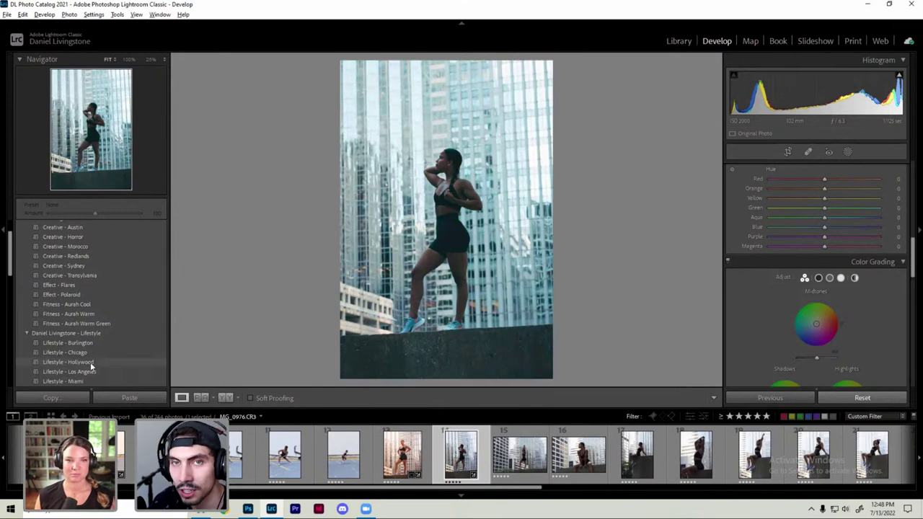
scroll(756, 267, "up", 5)
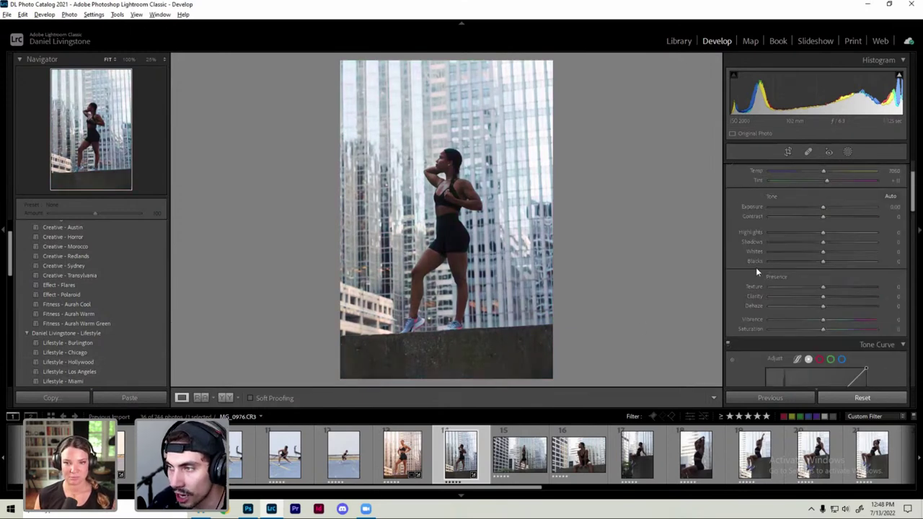
scroll(811, 202, "up", 2)
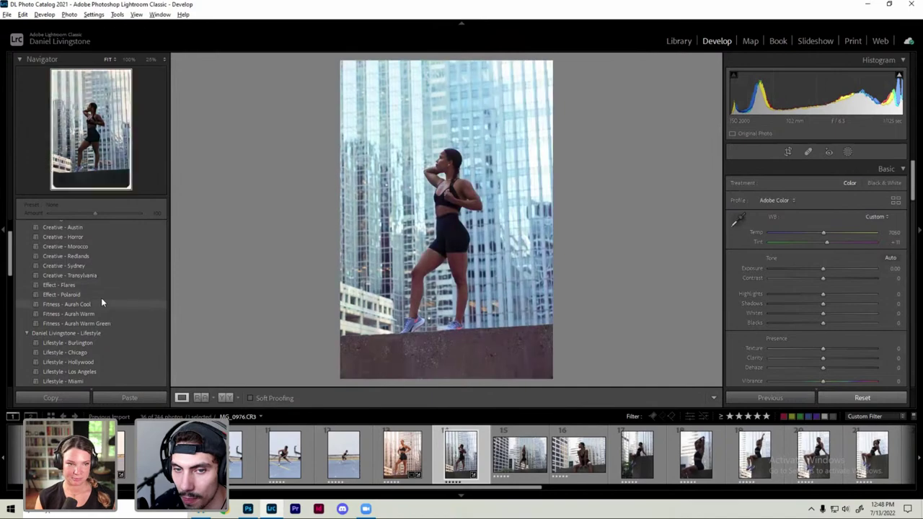
scroll(94, 306, "up", 2)
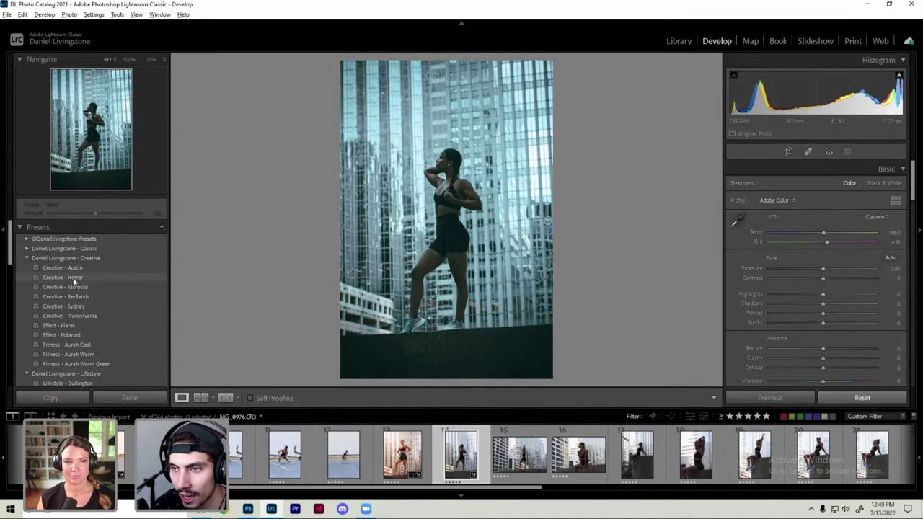
Step: Apply the Creative - Horror preset and inspect its tone curve channels
left_click(74, 279)
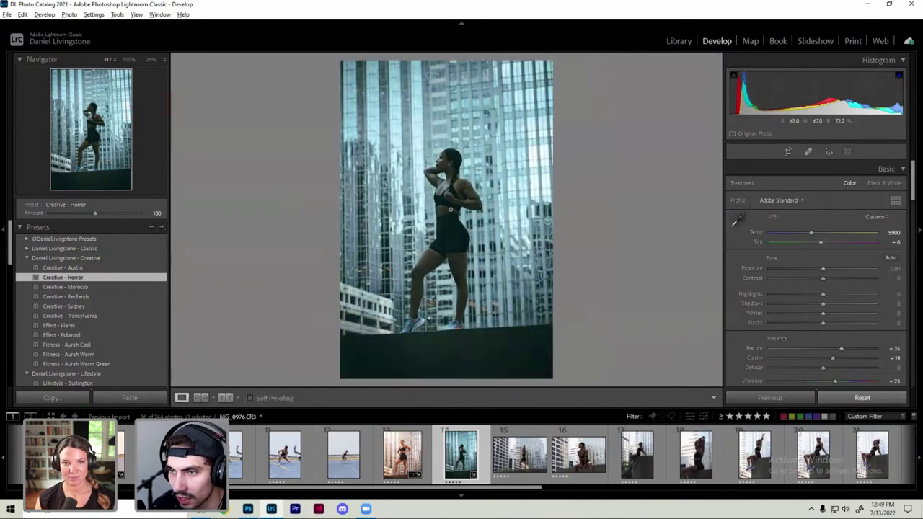
scroll(744, 253, "down", 3)
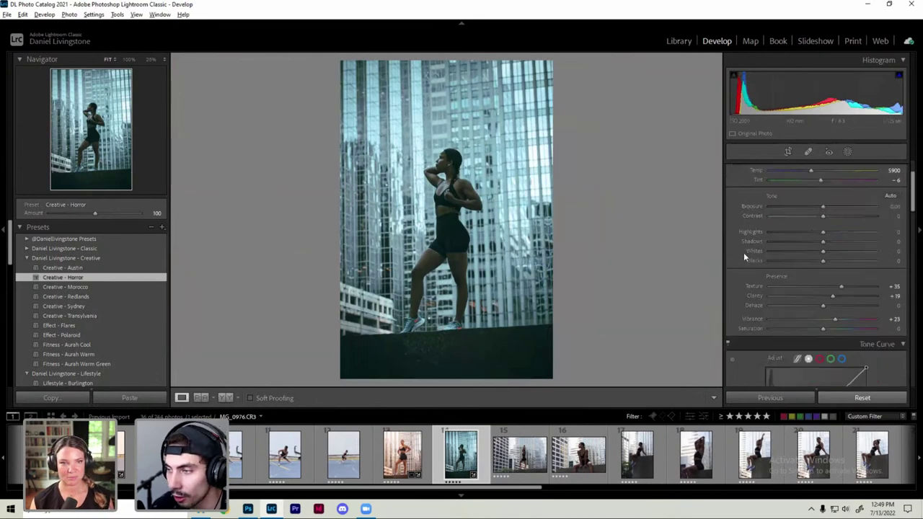
scroll(813, 288, "down", 6)
scroll(809, 254, "down", 3)
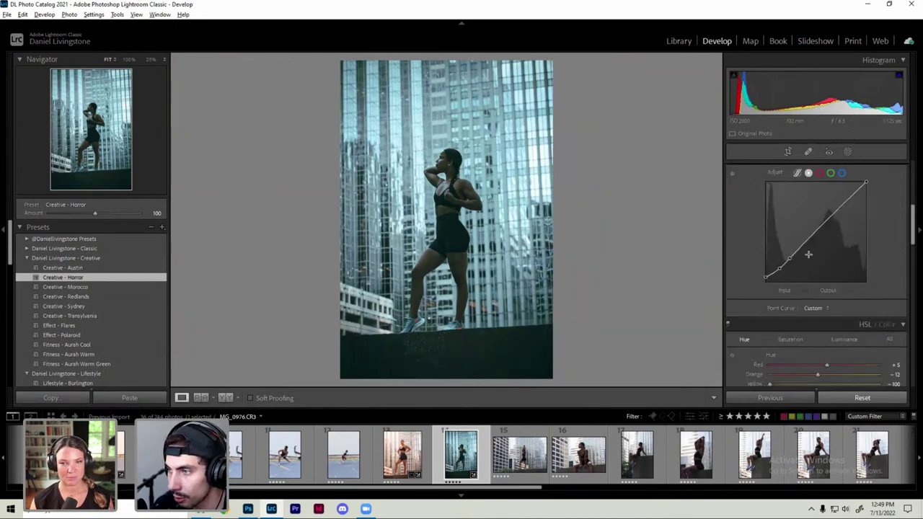
left_click(820, 173)
left_click(842, 173)
scroll(815, 252, "down", 10)
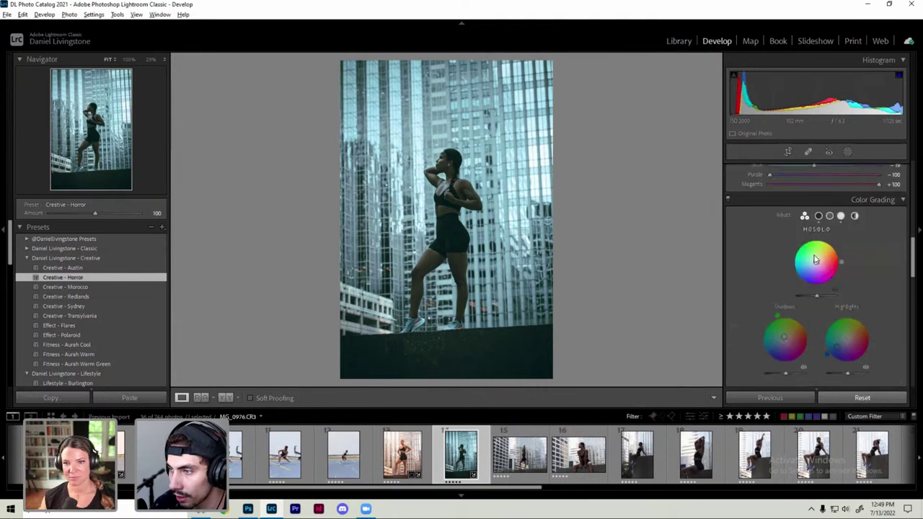
scroll(811, 271, "up", 8)
scroll(808, 281, "down", 4)
scroll(807, 281, "down", 3)
scroll(808, 281, "down", 1)
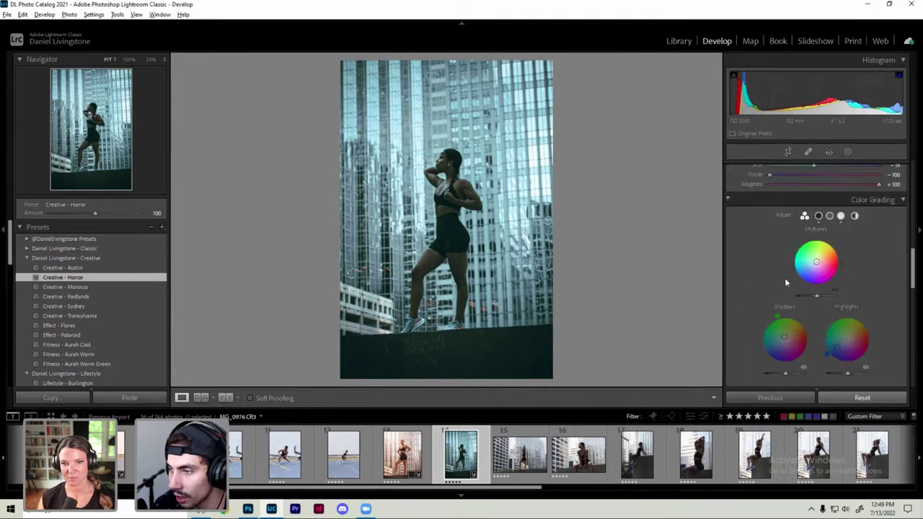
scroll(776, 322, "up", 5)
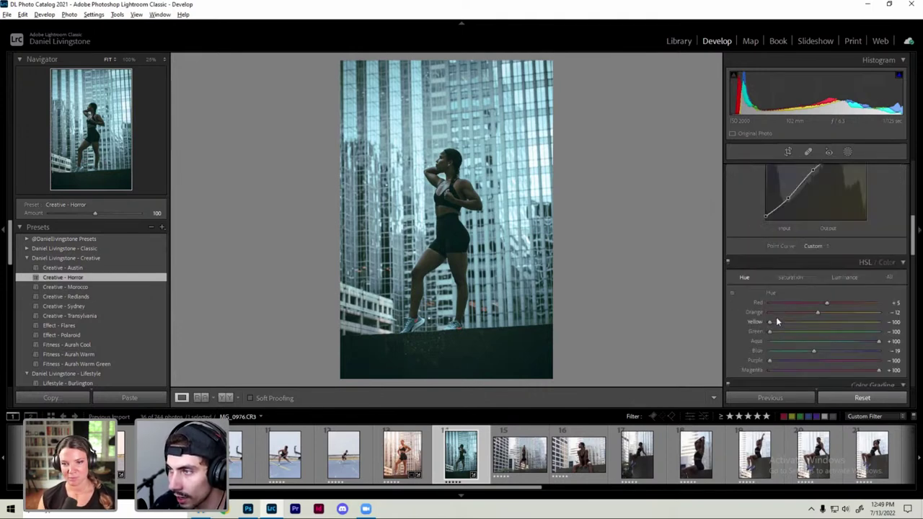
scroll(779, 258, "up", 3)
scroll(779, 264, "down", 4)
scroll(783, 286, "down", 4)
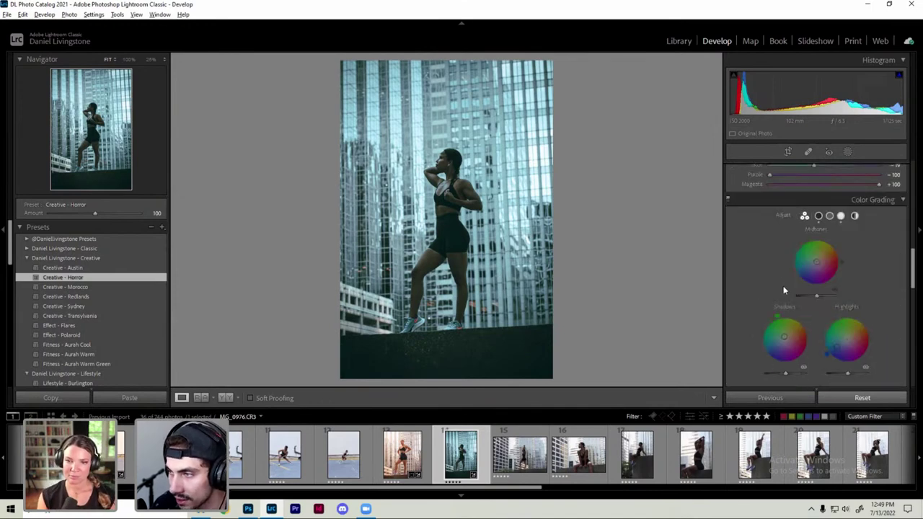
scroll(783, 289, "up", 10)
scroll(784, 291, "up", 8)
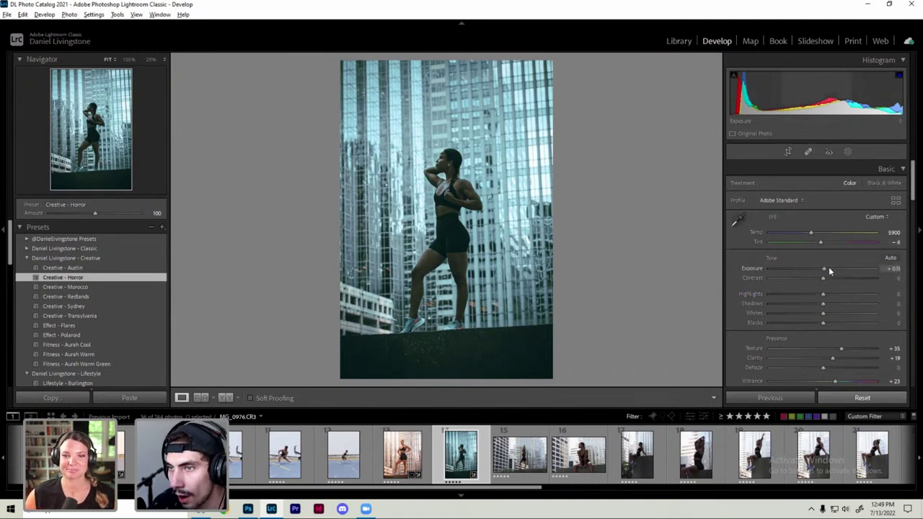
Step: Raise Exposure and deepen Blacks to -20 in the Basic panel
left_click(830, 268)
mouse_move(823, 294)
left_mouse_down()
mouse_move(782, 308)
mouse_move(841, 279)
left_mouse_up()
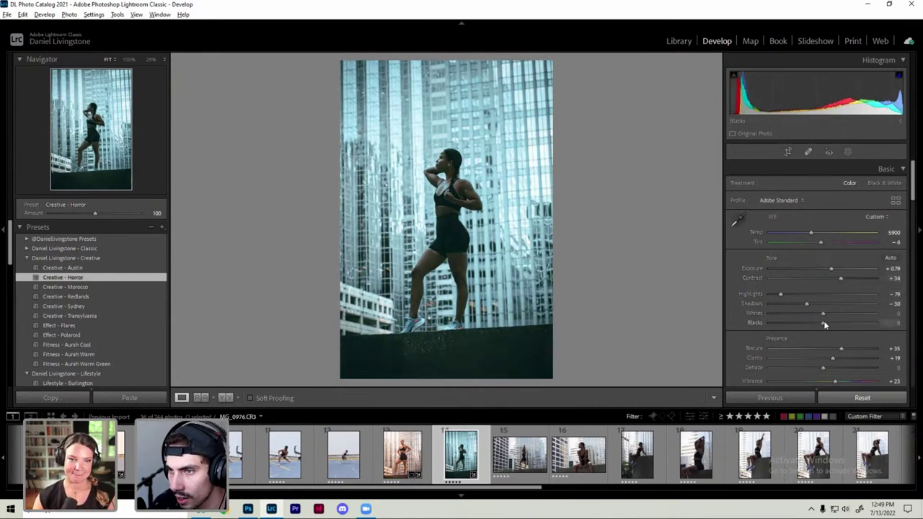
left_click_drag(825, 325, 761, 314)
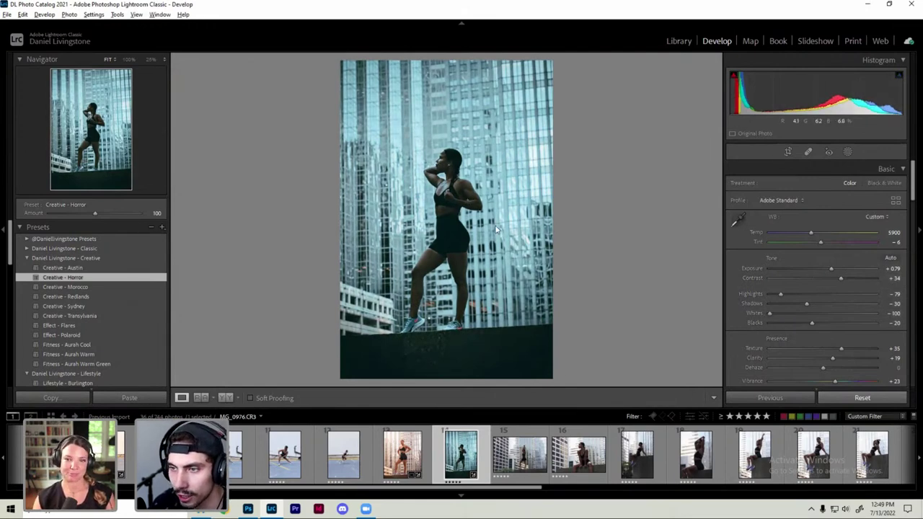
Step: Reset all develop edits on _MG_0976, then preview a Creative preset
left_click(843, 397)
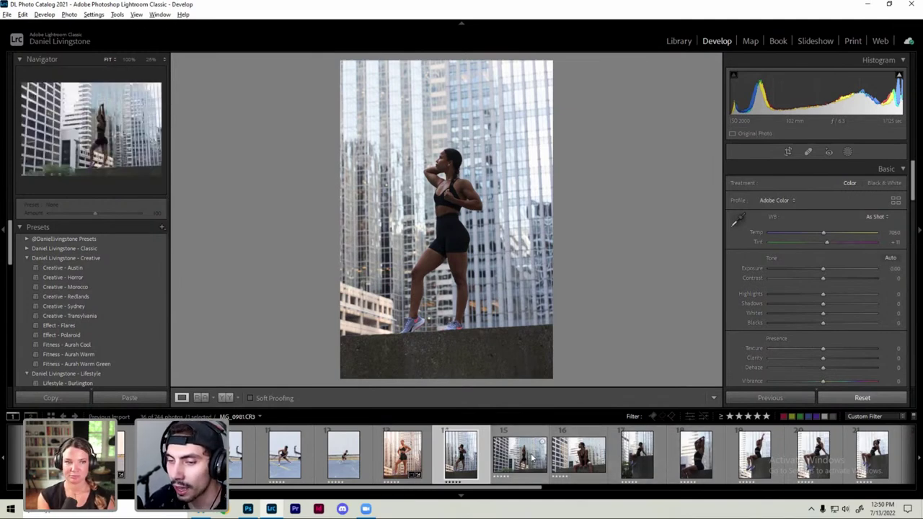
mouse_move(520, 454)
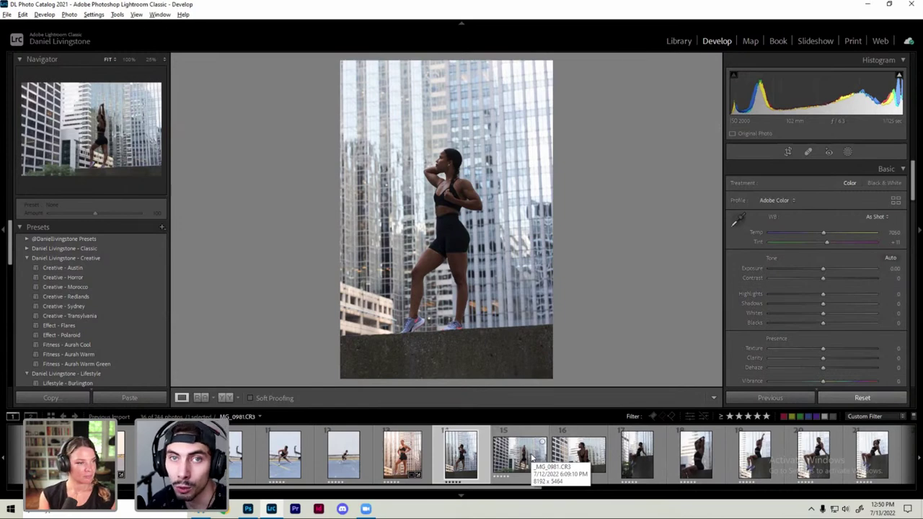
left_click(79, 268)
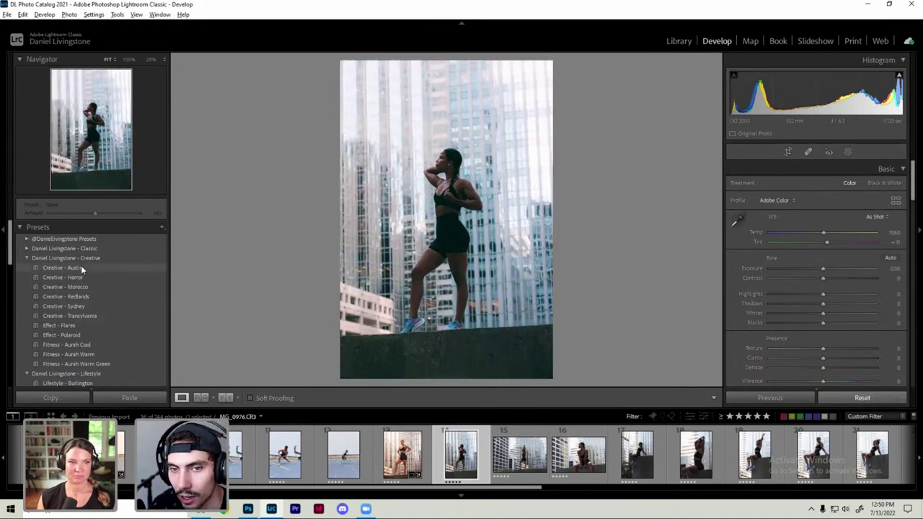
Step: Try Creative - Austin with warmer Temp, brighter exposure and lifted shadows, then reset
left_click(81, 268)
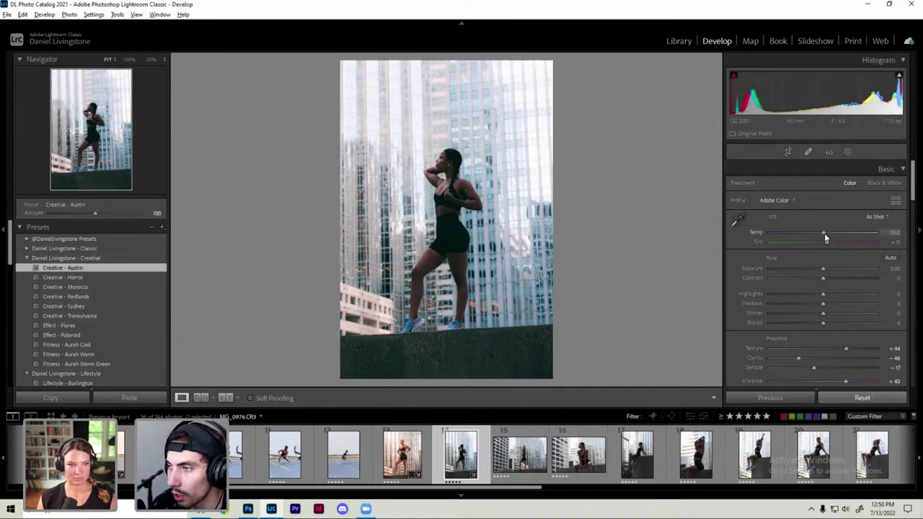
left_click_drag(824, 233, 852, 234)
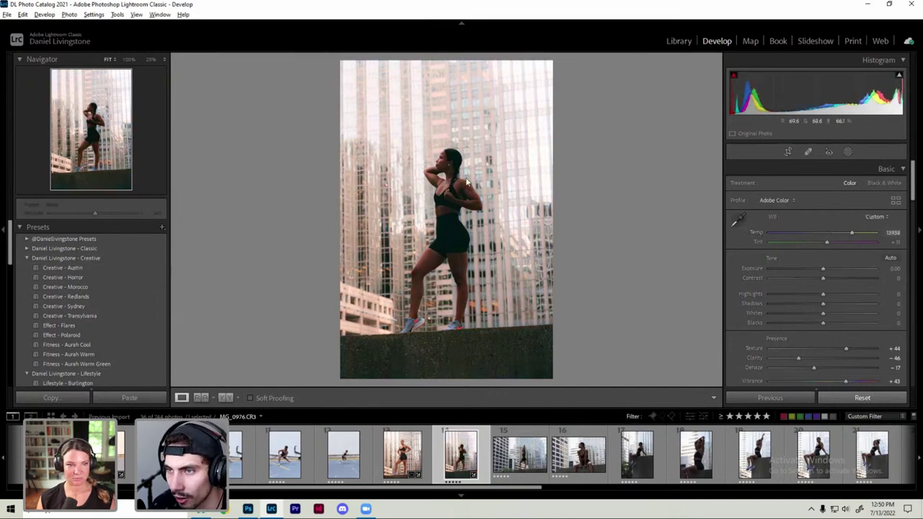
left_click_drag(823, 269, 829, 270)
mouse_move(839, 301)
left_mouse_down()
mouse_move(804, 295)
mouse_move(827, 317)
left_mouse_up()
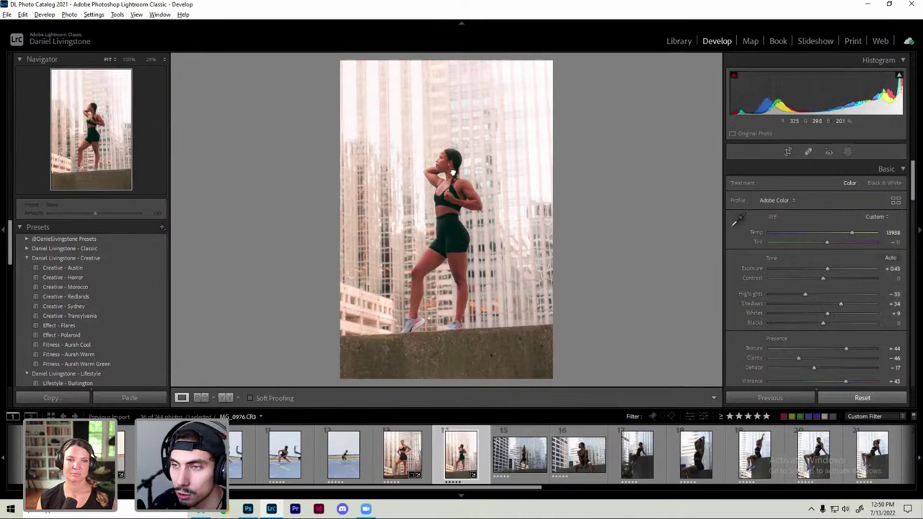
left_click(440, 189)
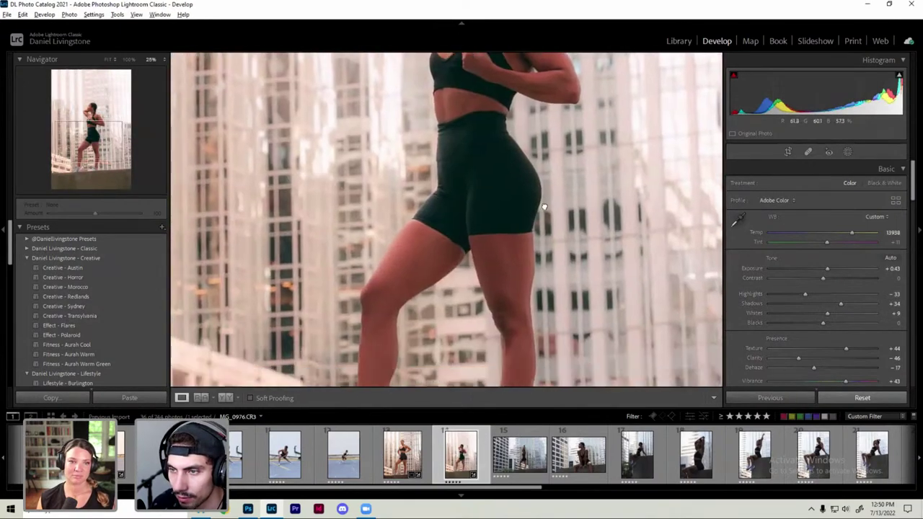
left_click_drag(469, 206, 461, 86)
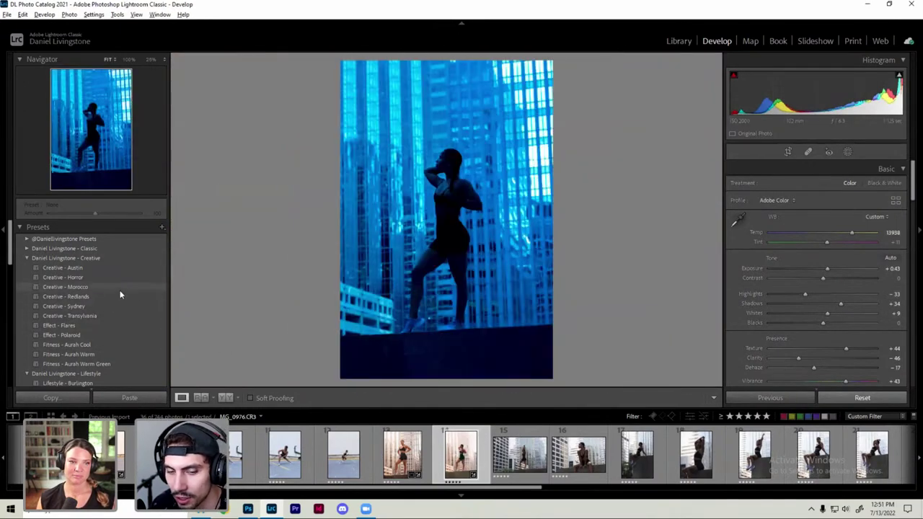
left_click(851, 396)
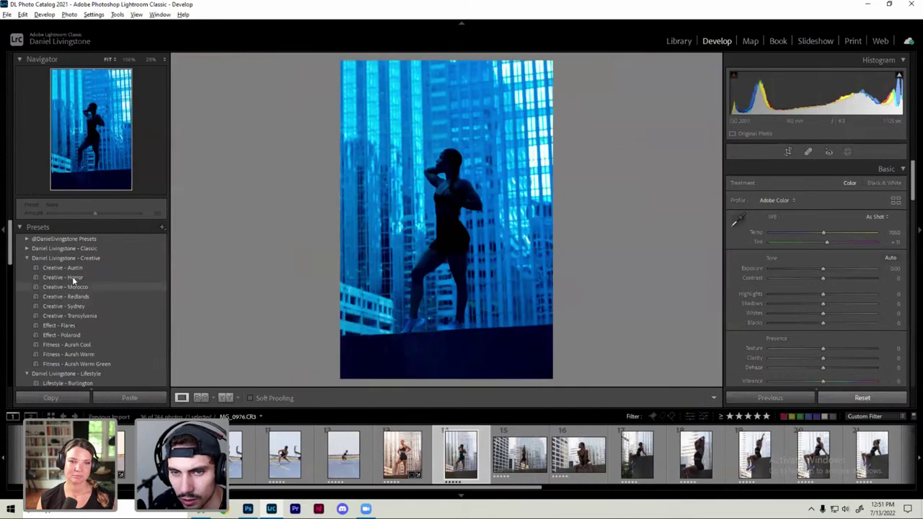
Step: Reapply and undo Creative - Austin, check shoulder detail, and move on to _MG_0981
left_click(63, 268)
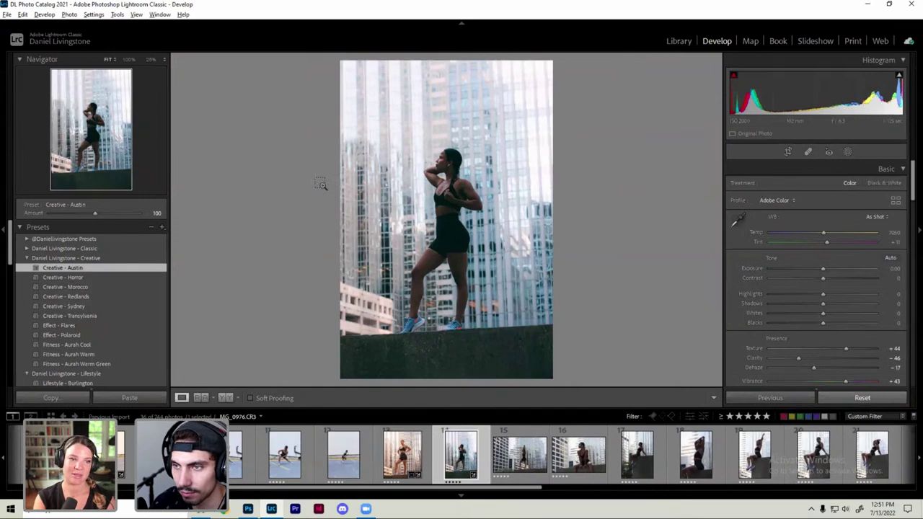
key("ctrl+z")
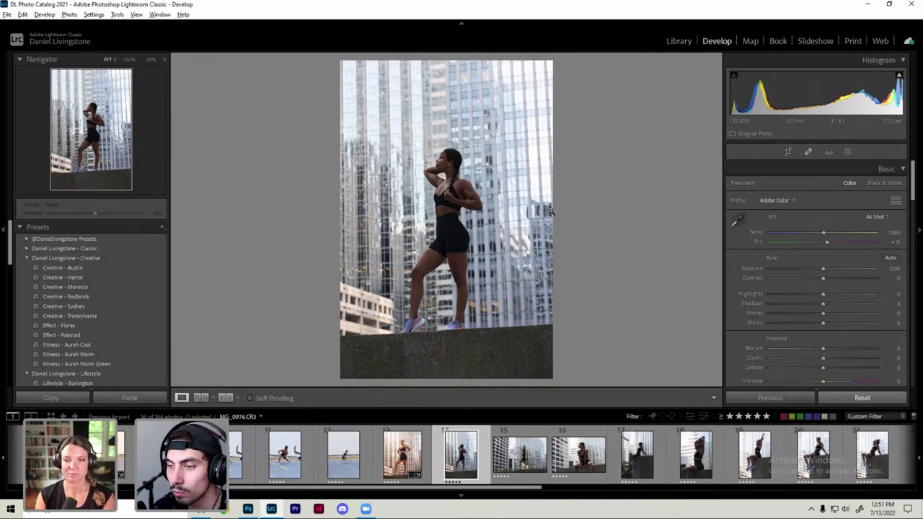
left_click(465, 179)
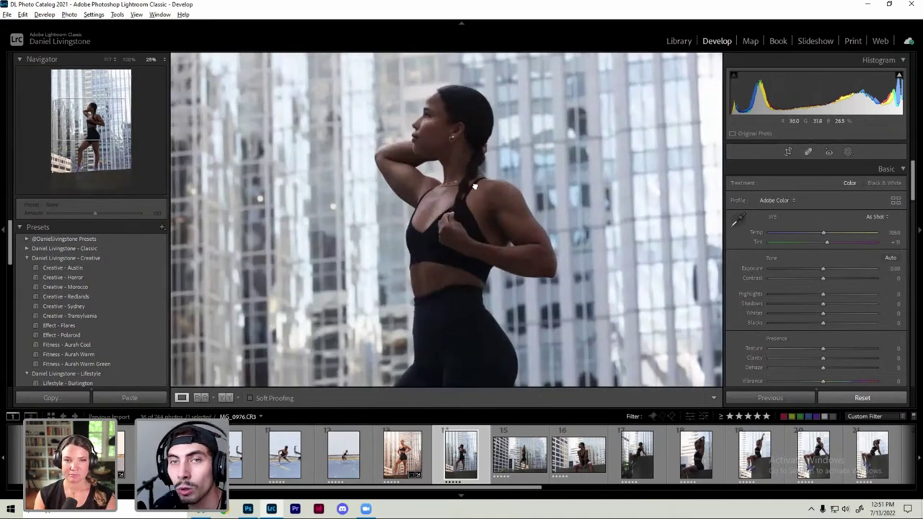
left_click(475, 186)
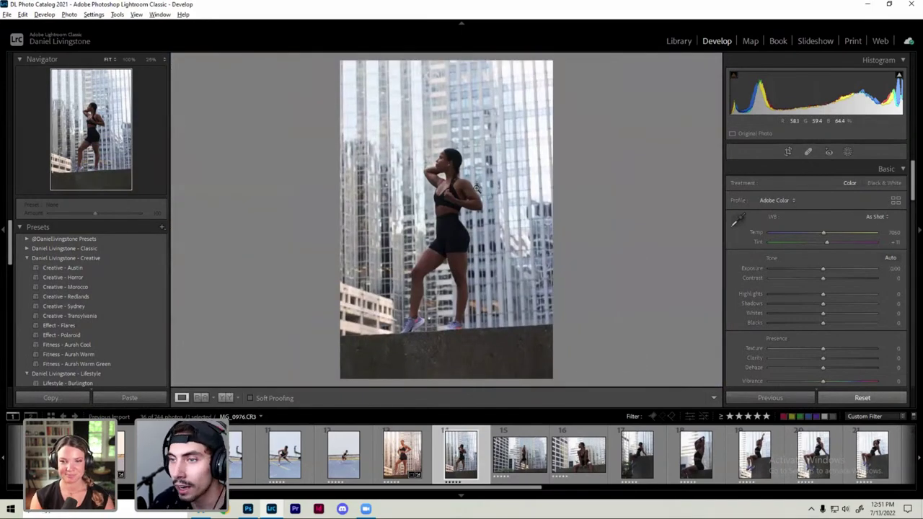
key("Right")
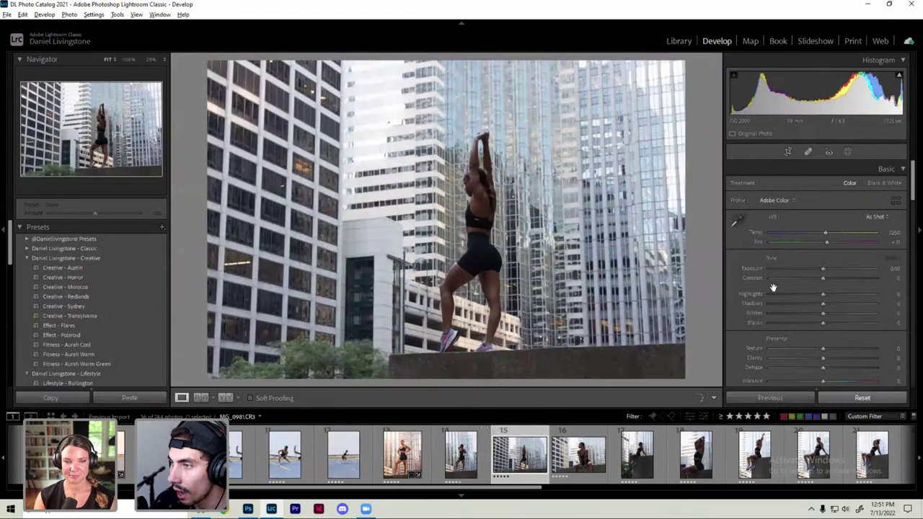
Step: Lower Highlights, brighten Whites, warm Temp, reduce Contrast and boost Vibrance
mouse_move(834, 294)
left_mouse_down()
mouse_move(783, 294)
mouse_move(851, 303)
mouse_move(830, 268)
left_mouse_up()
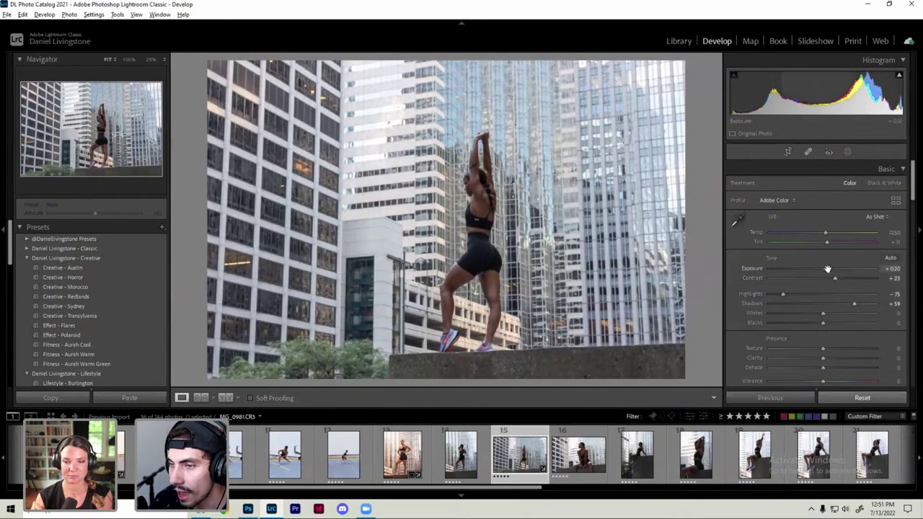
mouse_move(823, 313)
left_mouse_down()
mouse_move(835, 313)
mouse_move(813, 322)
left_mouse_up()
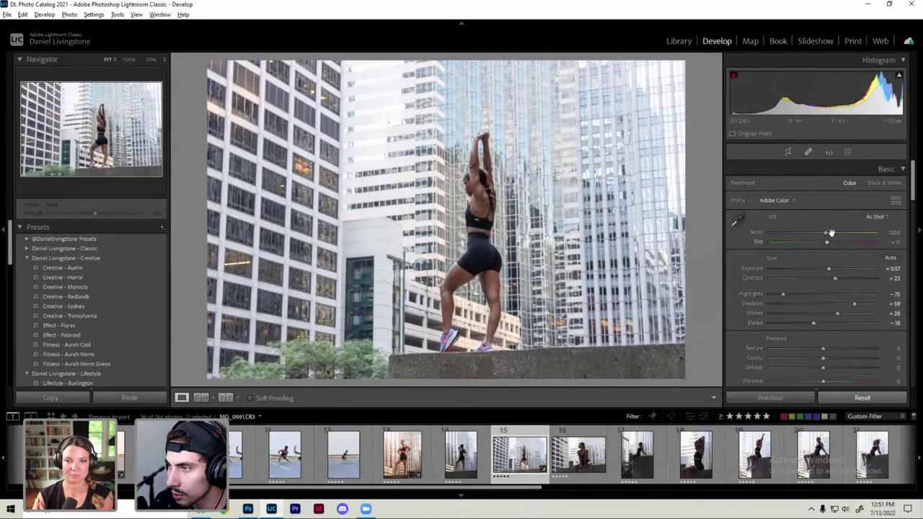
left_click_drag(826, 232, 839, 232)
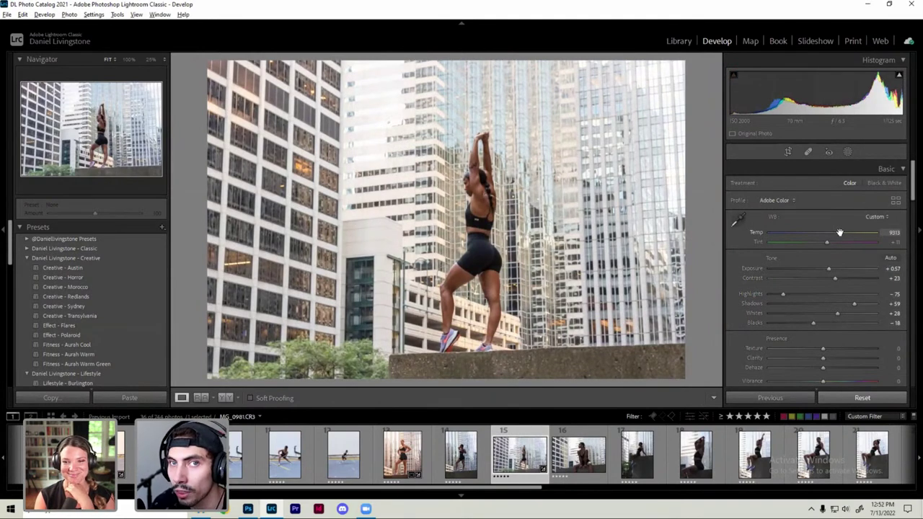
left_click_drag(840, 232, 844, 233)
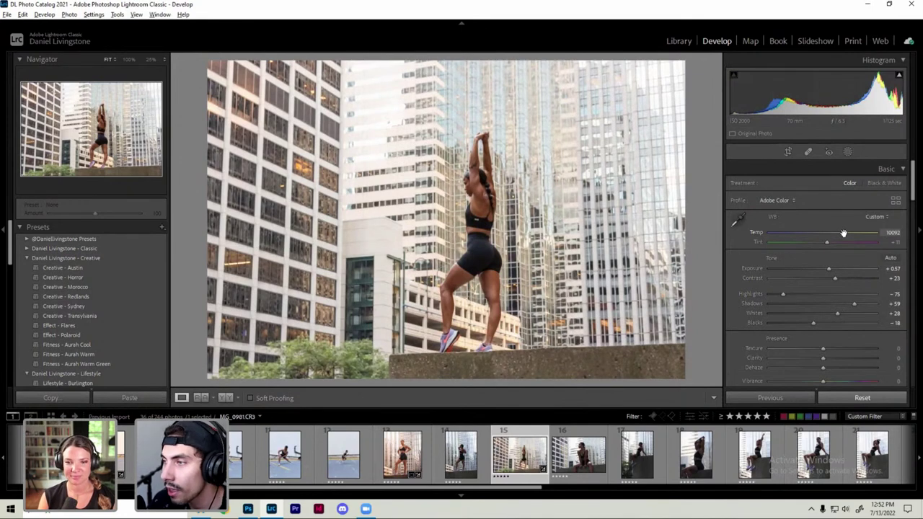
left_click_drag(844, 233, 845, 233)
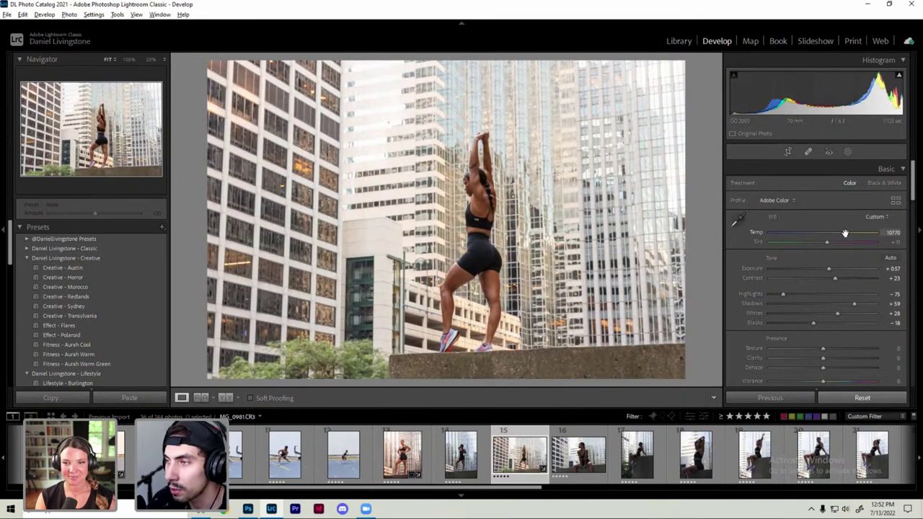
left_click_drag(835, 279, 810, 280)
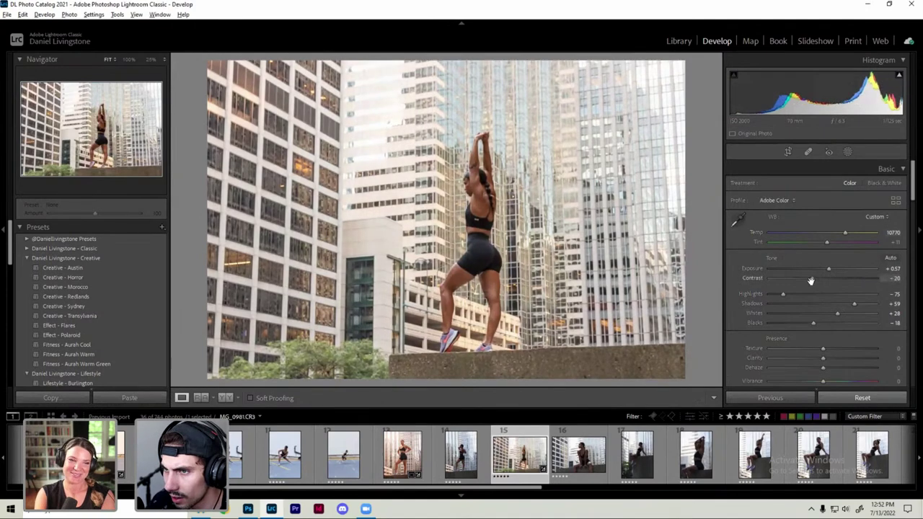
left_click_drag(823, 380, 840, 381)
Step: Refine Whites, Shadows, Highlights, Blacks and Contrast, and shift Tint slightly toward magenta
left_click(508, 193)
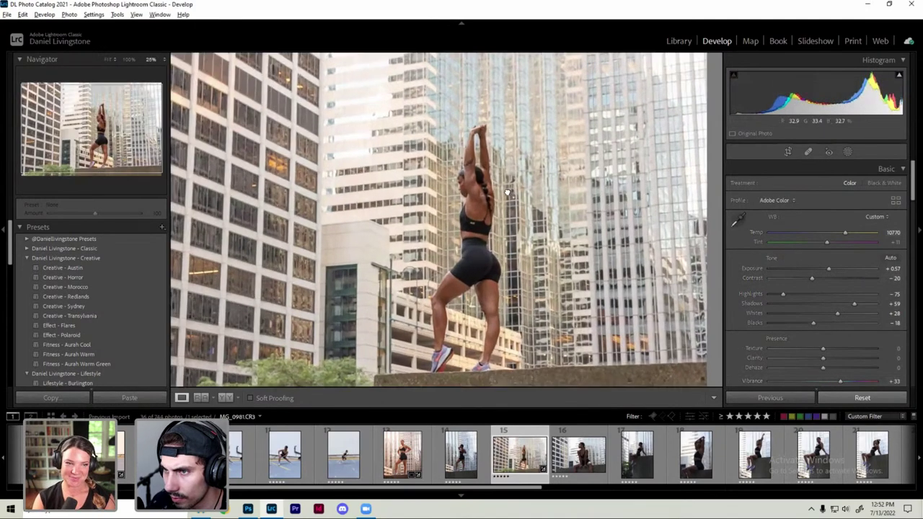
left_click(500, 196)
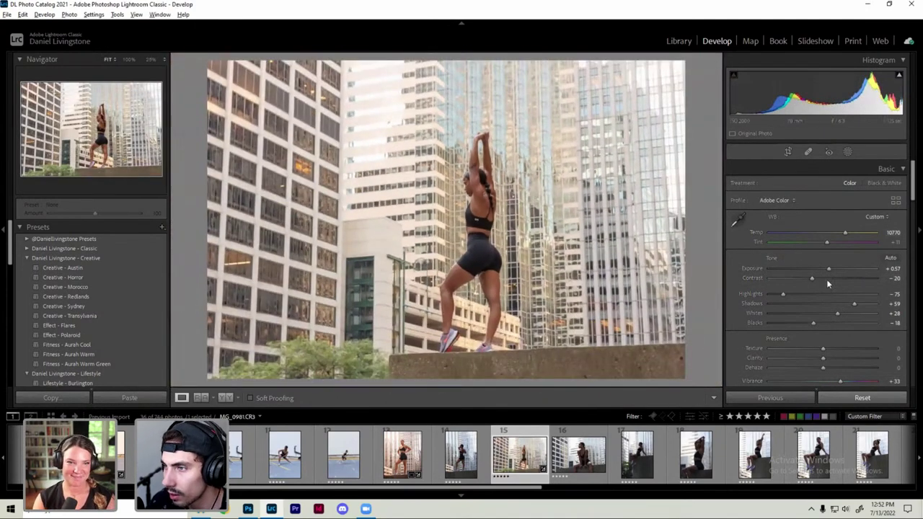
mouse_move(836, 314)
left_mouse_down()
mouse_move(838, 304)
mouse_move(856, 305)
left_mouse_up()
mouse_move(783, 293)
left_mouse_down()
mouse_move(801, 296)
mouse_move(828, 279)
left_mouse_up()
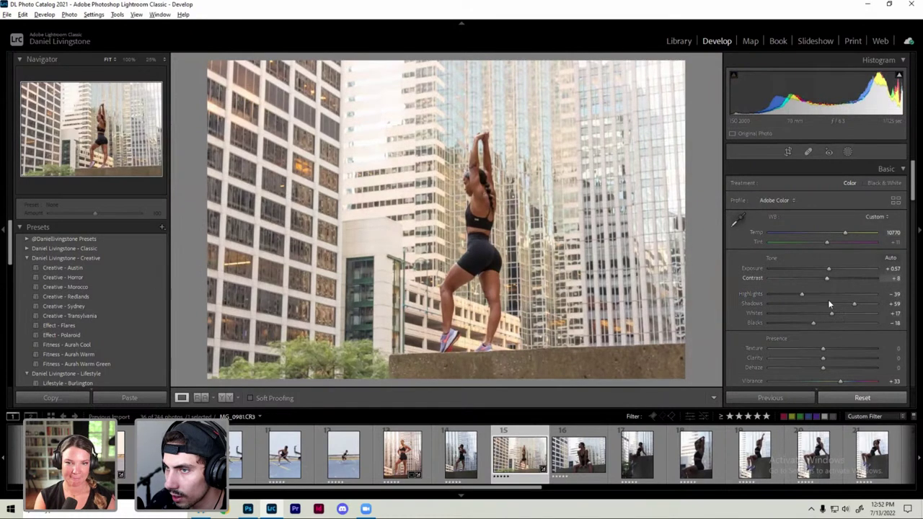
left_click_drag(813, 323, 813, 324)
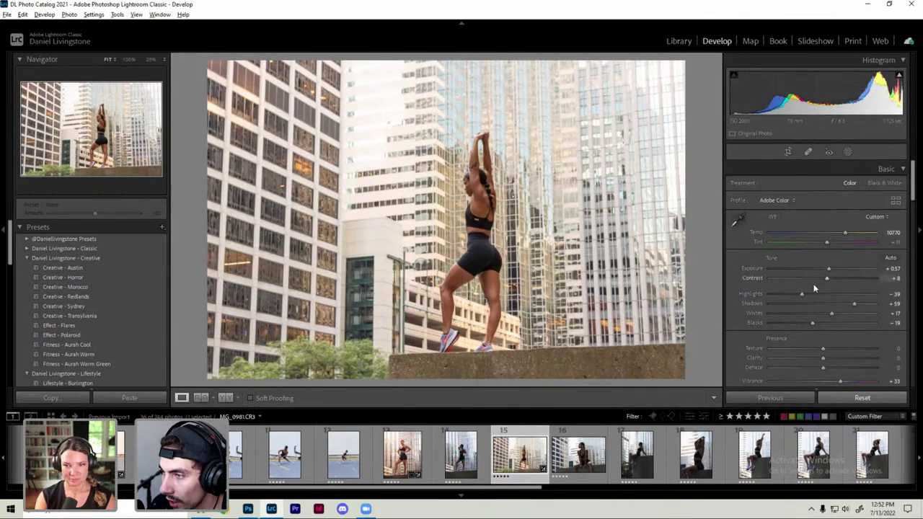
left_click_drag(827, 279, 815, 281)
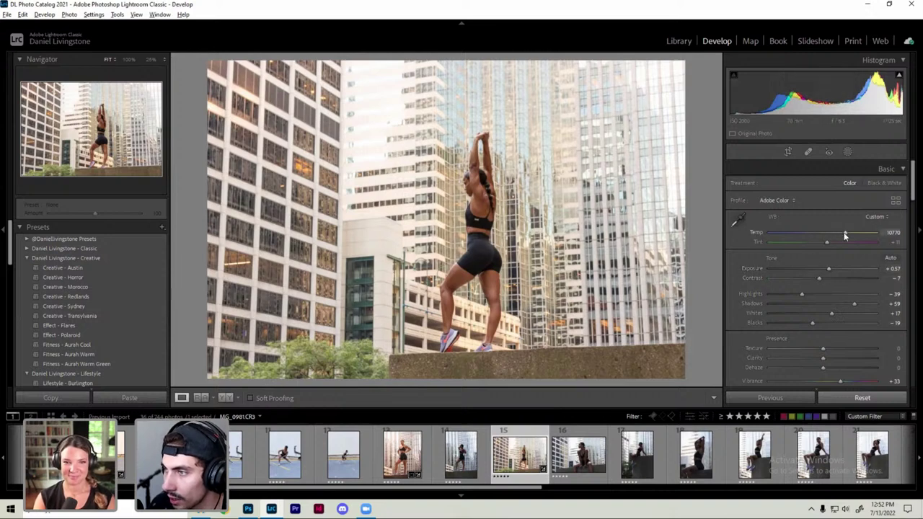
left_click_drag(826, 242, 829, 243)
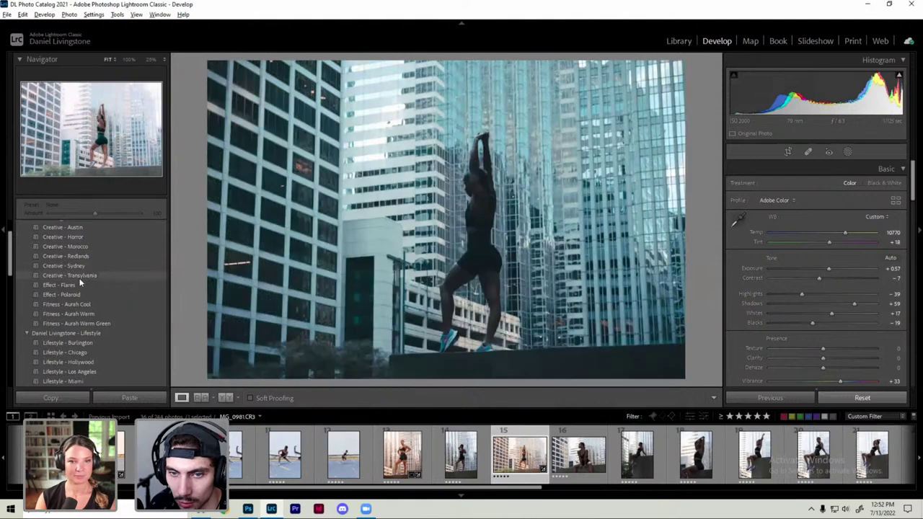
Step: Apply the Fitness - Aurah Cool preset and check it zoomed in on the woman
scroll(79, 281, "down", 2)
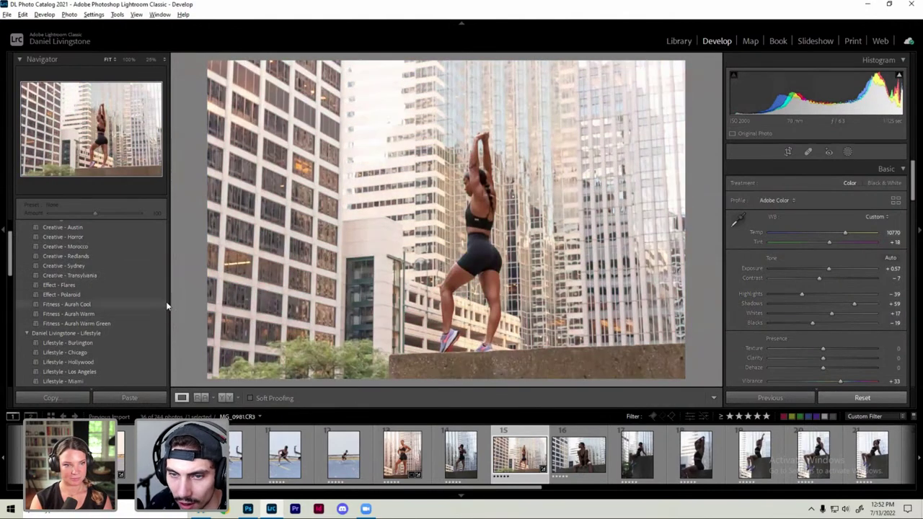
scroll(109, 310, "down", 2)
scroll(98, 318, "down", 2)
scroll(97, 318, "up", 4)
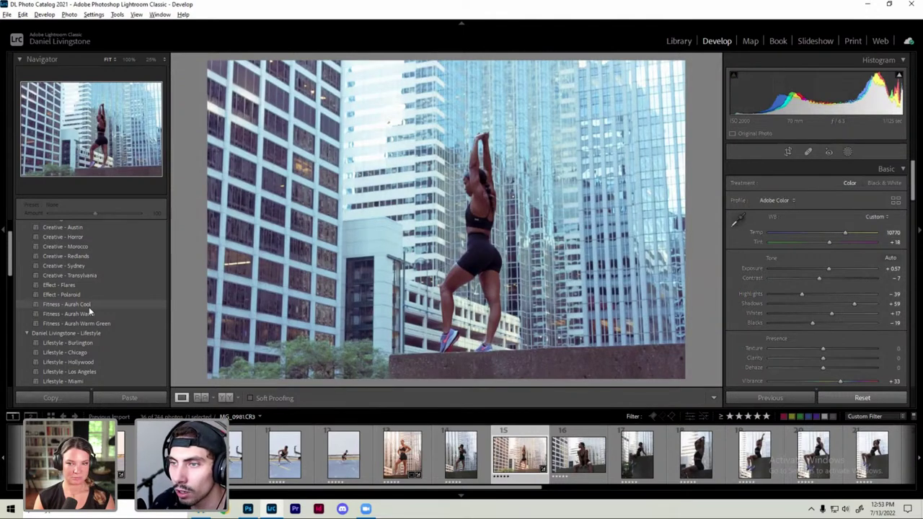
left_click(88, 306)
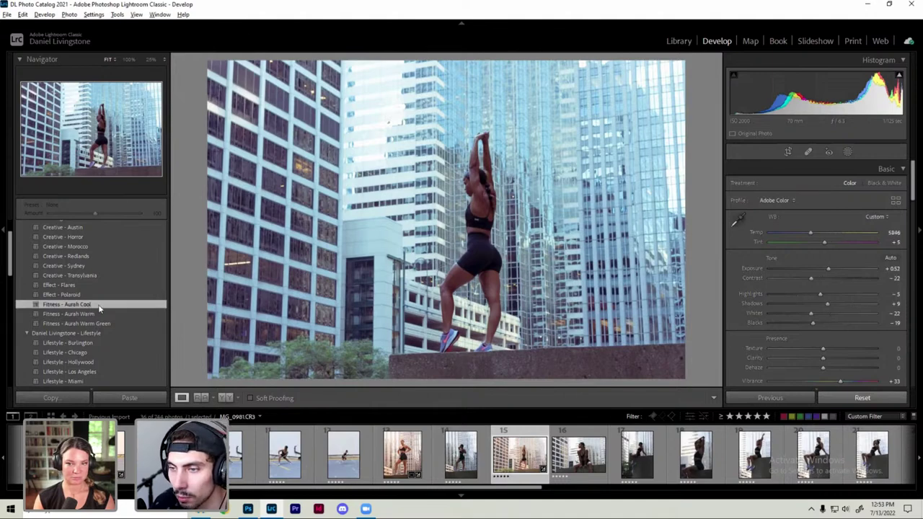
left_click(483, 216)
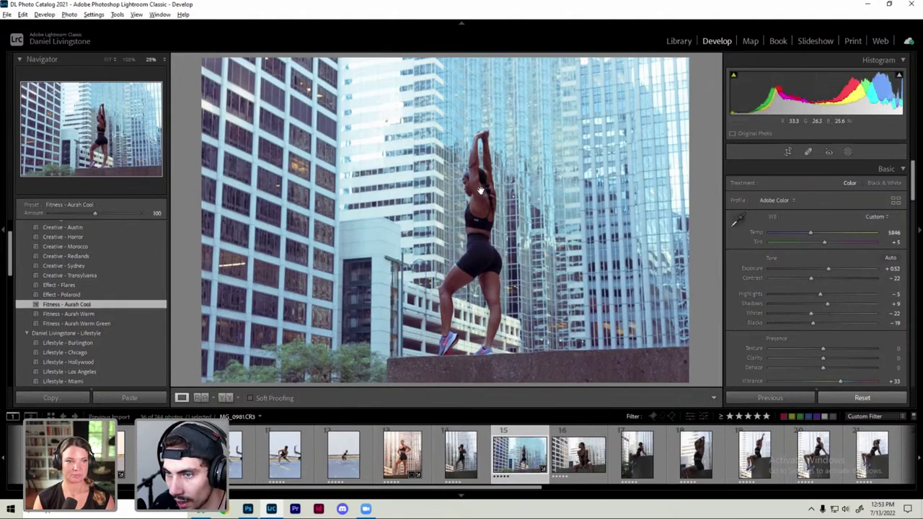
left_click(485, 230)
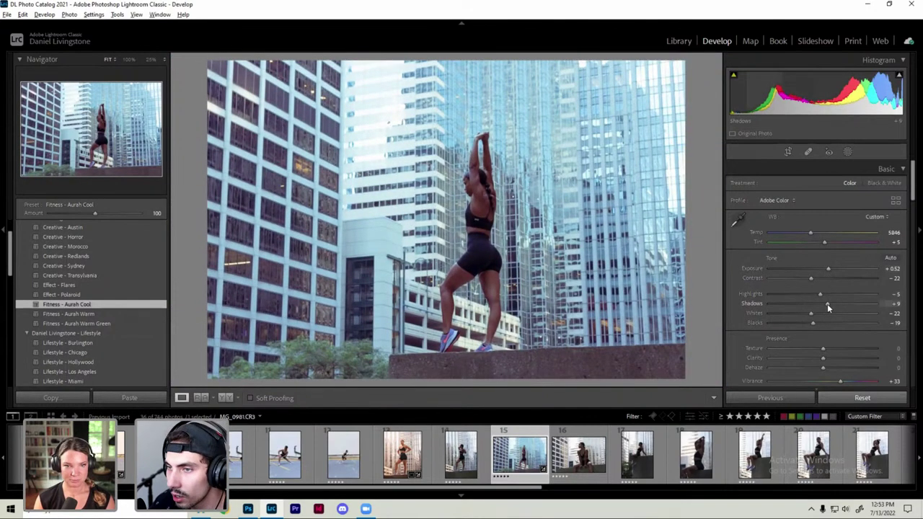
Step: Adjust Shadows, nudge Exposure up, and deepen the Blacks
left_click_drag(827, 304, 805, 307)
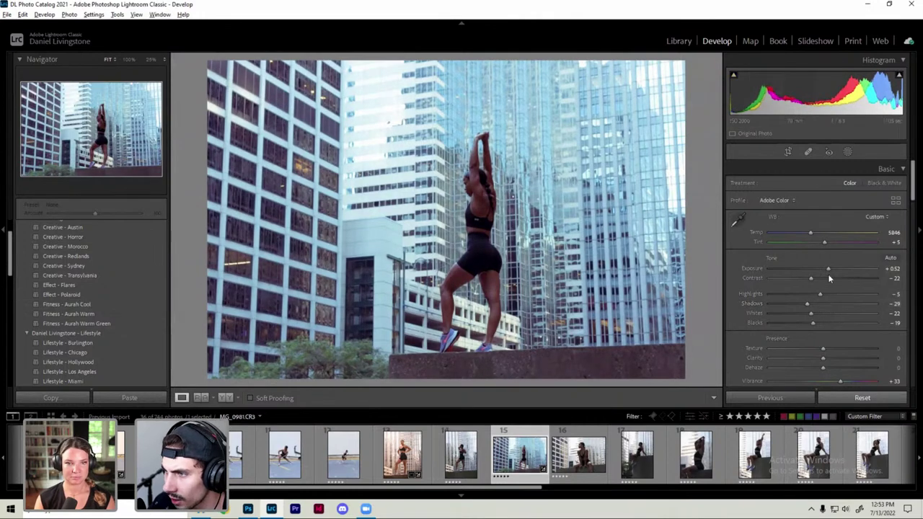
left_click_drag(828, 270, 828, 269)
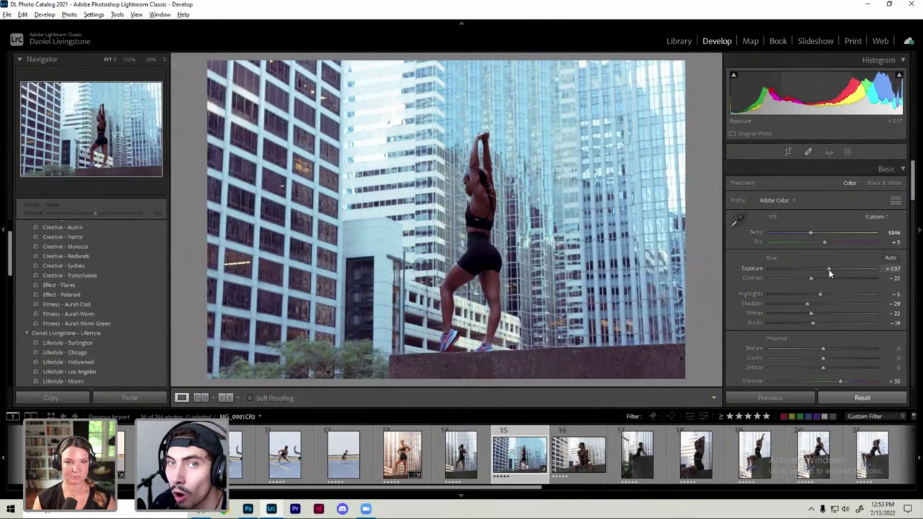
left_click_drag(828, 269, 829, 270)
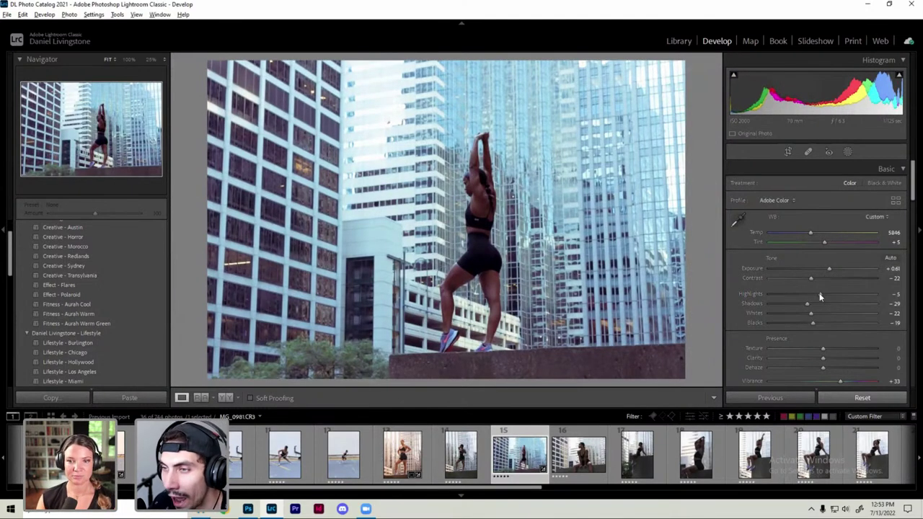
mouse_move(819, 305)
left_mouse_down()
mouse_move(830, 303)
mouse_move(801, 324)
mouse_move(824, 316)
left_mouse_up()
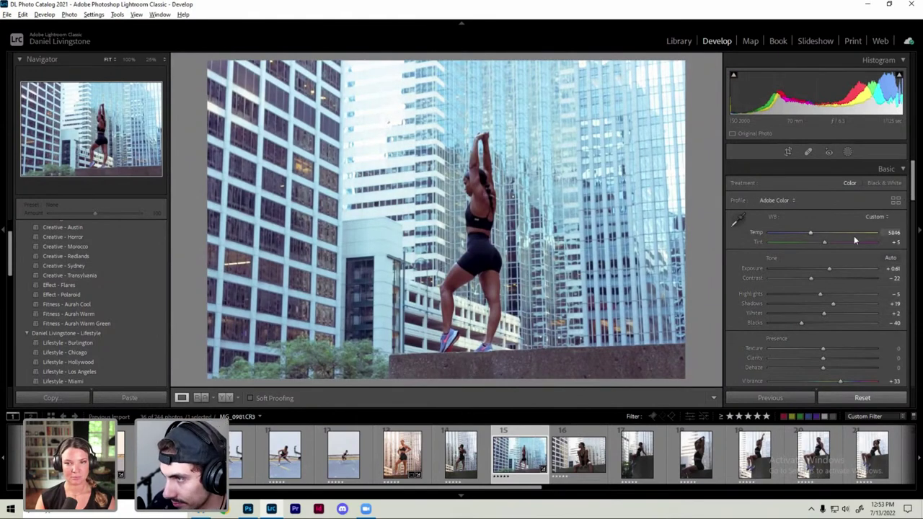
key("backslash")
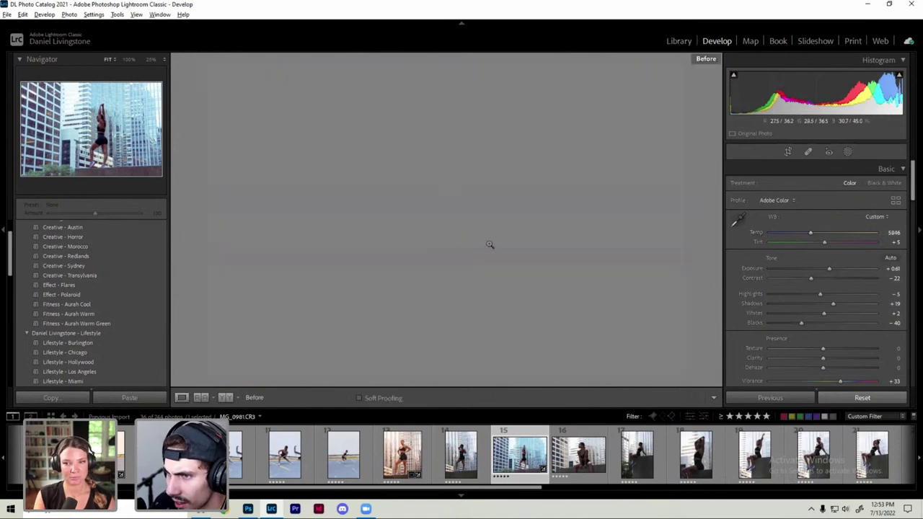
key("backslash")
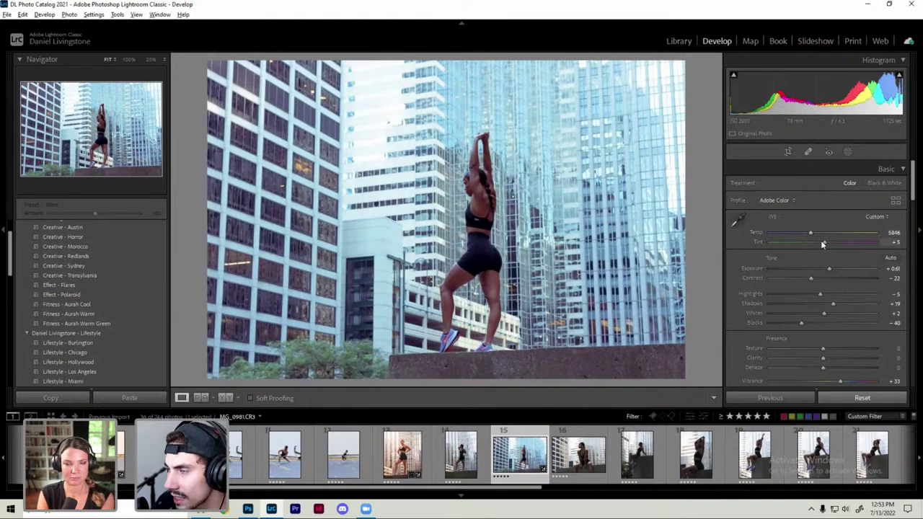
left_click_drag(824, 243, 824, 244)
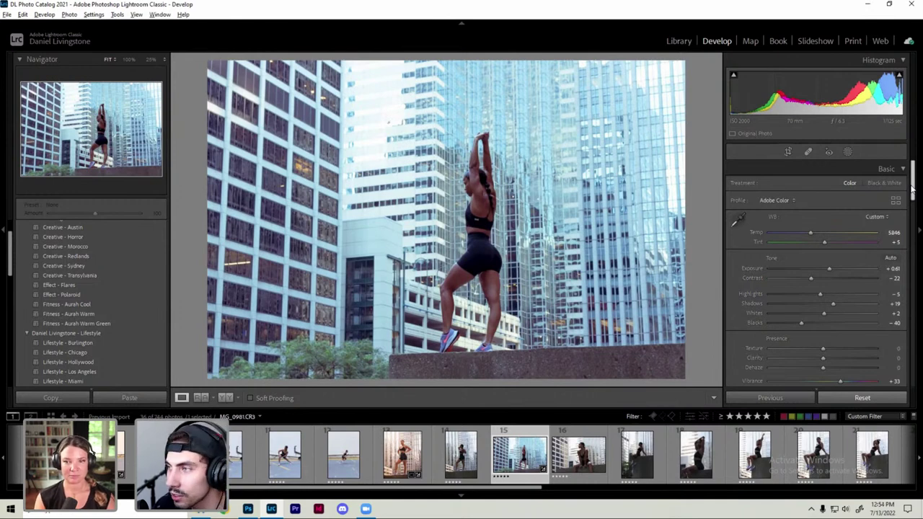
left_click_drag(912, 189, 912, 203)
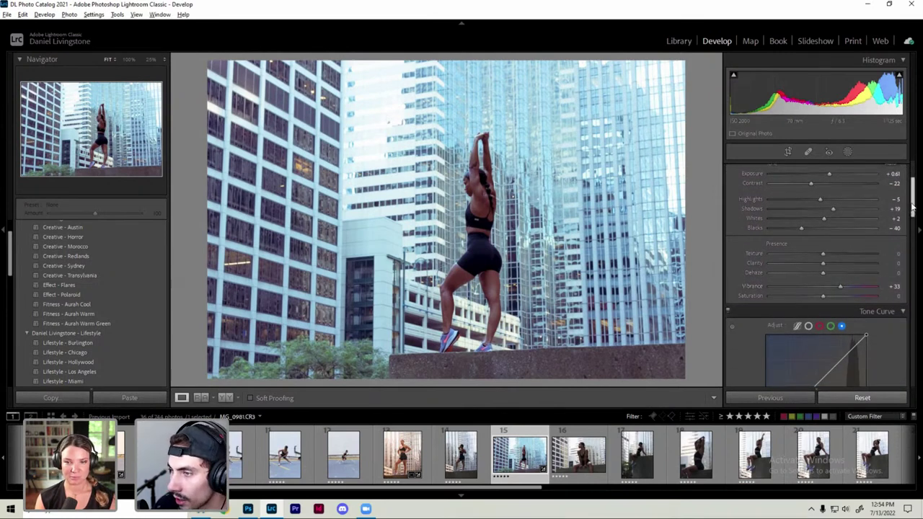
left_click_drag(912, 207, 914, 284)
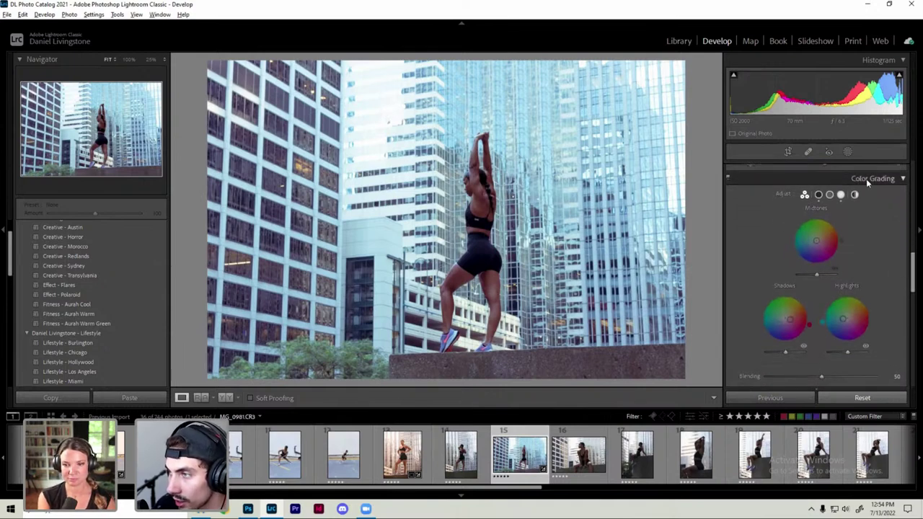
left_click(728, 178)
left_click(727, 179)
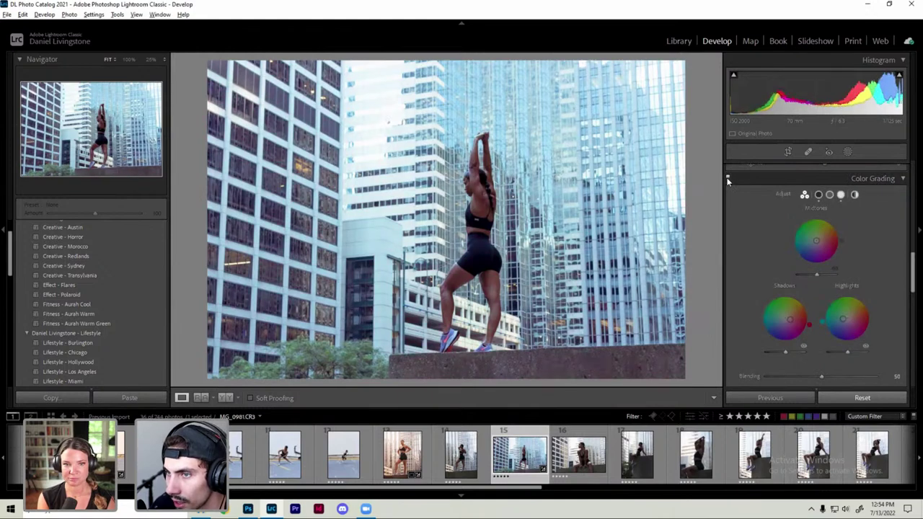
left_click(728, 179)
left_click(727, 178)
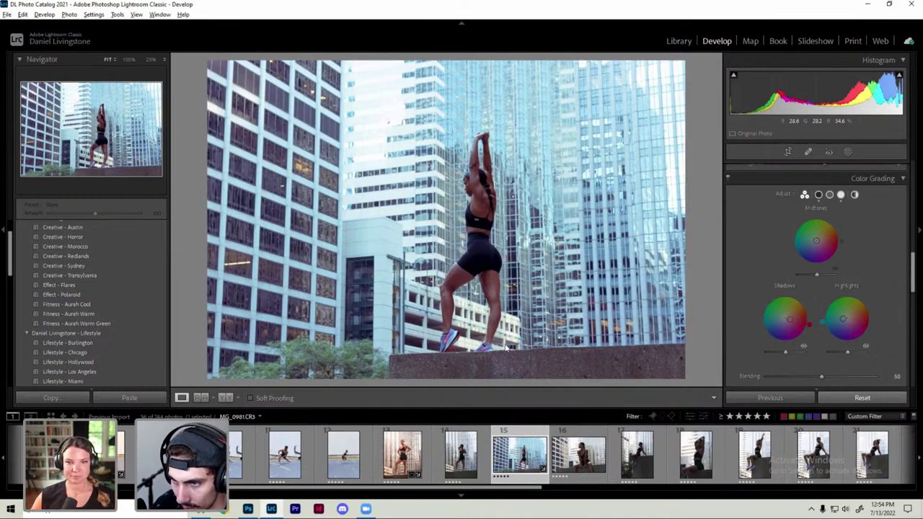
mouse_move(490, 336)
left_mouse_down()
mouse_move(504, 283)
mouse_move(445, 233)
left_mouse_up()
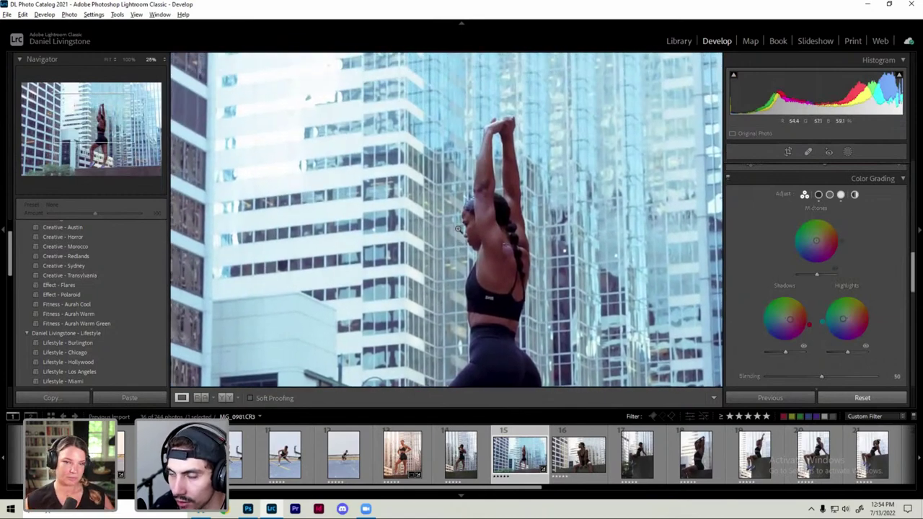
scroll(754, 271, "up", 5)
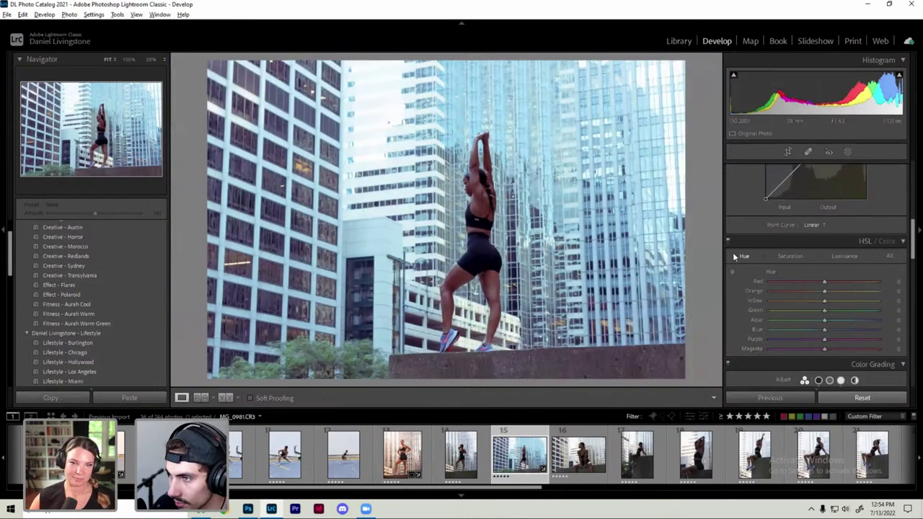
scroll(757, 290, "up", 2)
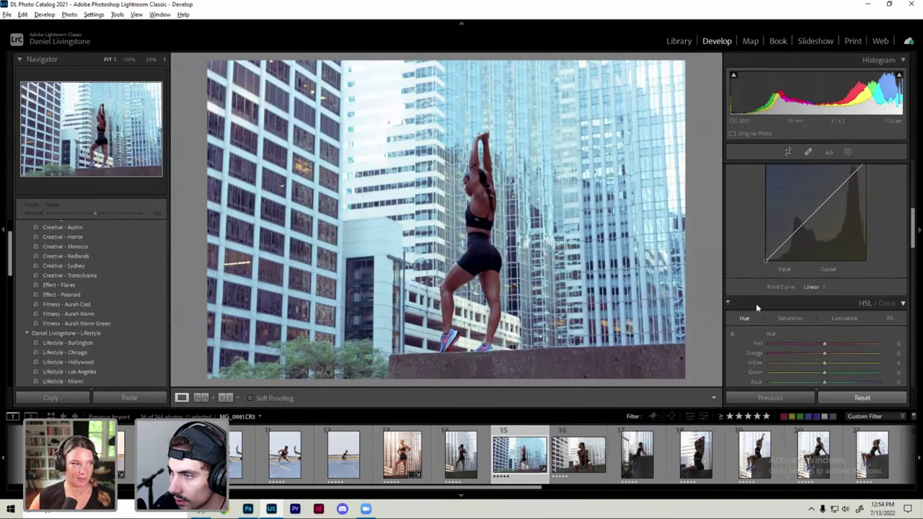
scroll(756, 303, "up", 2)
left_click(820, 214)
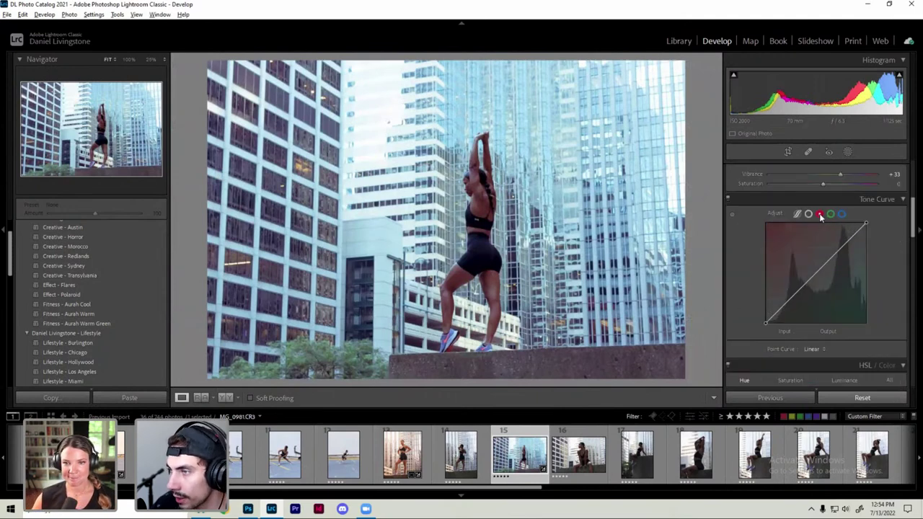
left_click(775, 200)
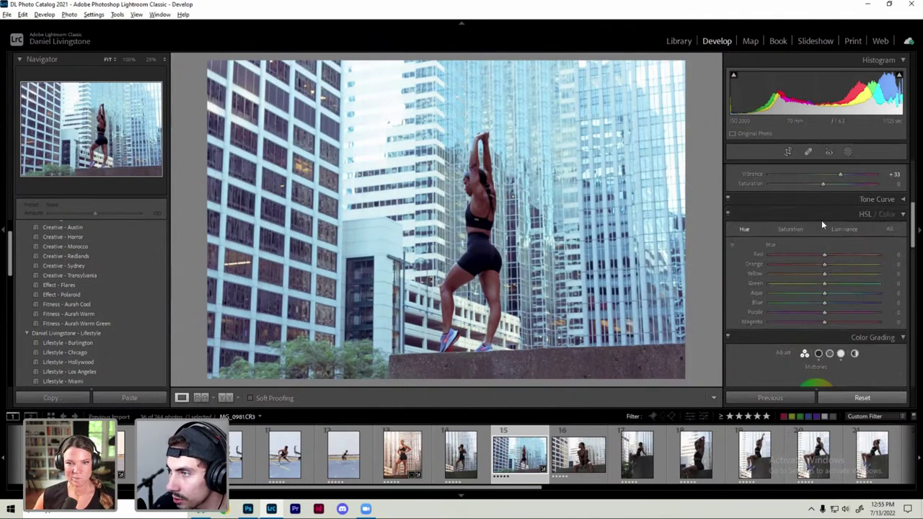
left_click(786, 230)
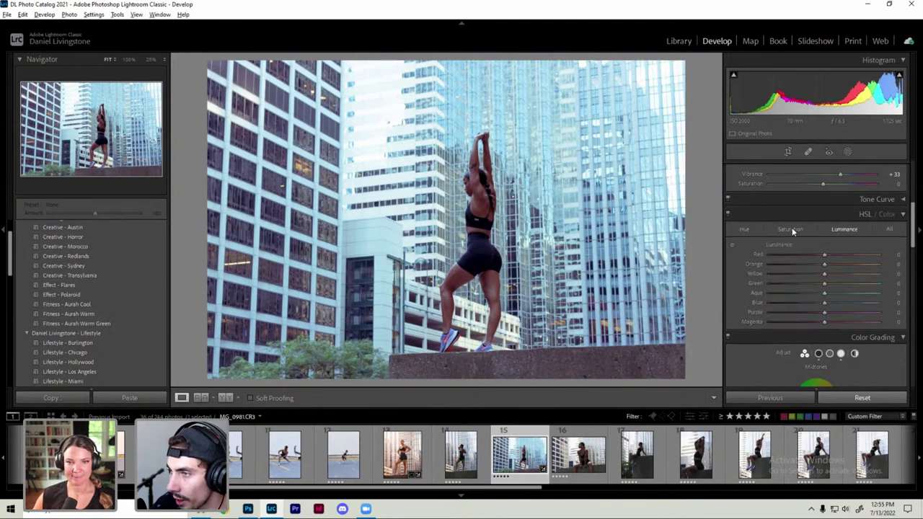
left_click(797, 216)
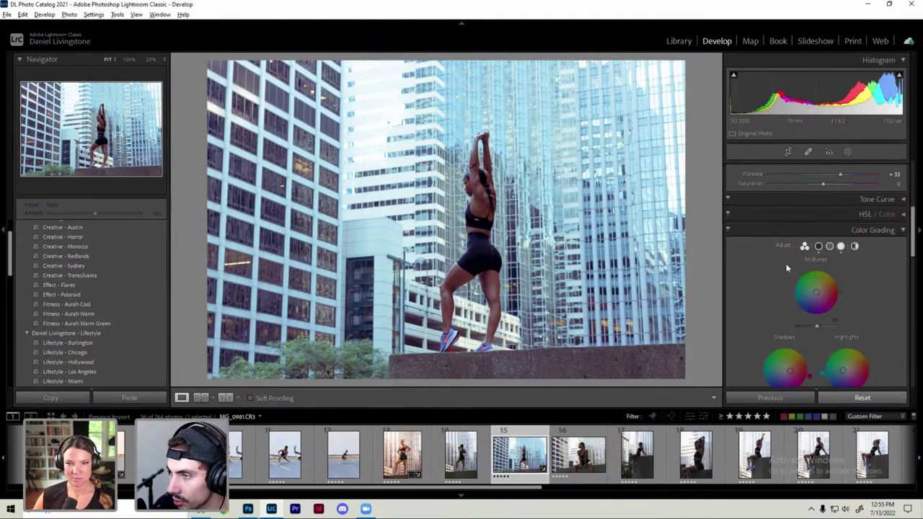
scroll(791, 267, "down", 1)
scroll(820, 287, "up", 5)
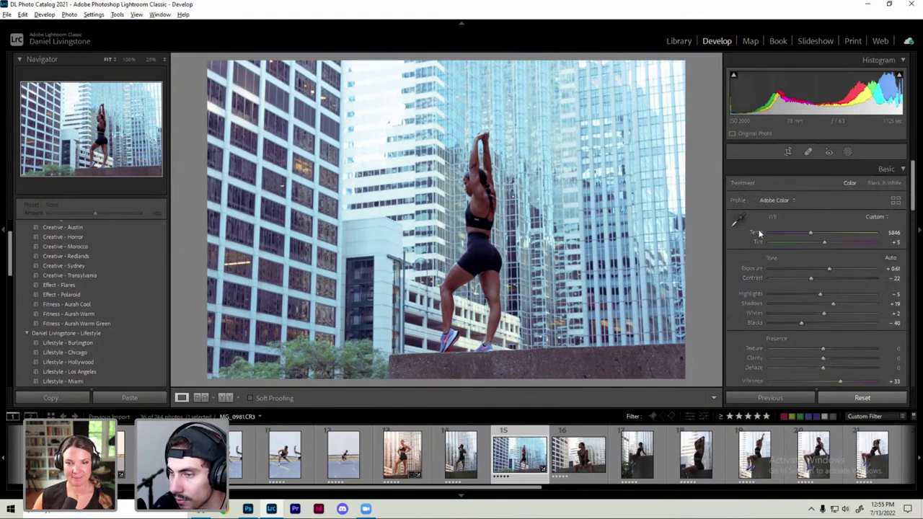
key("backslash")
key("backslash")
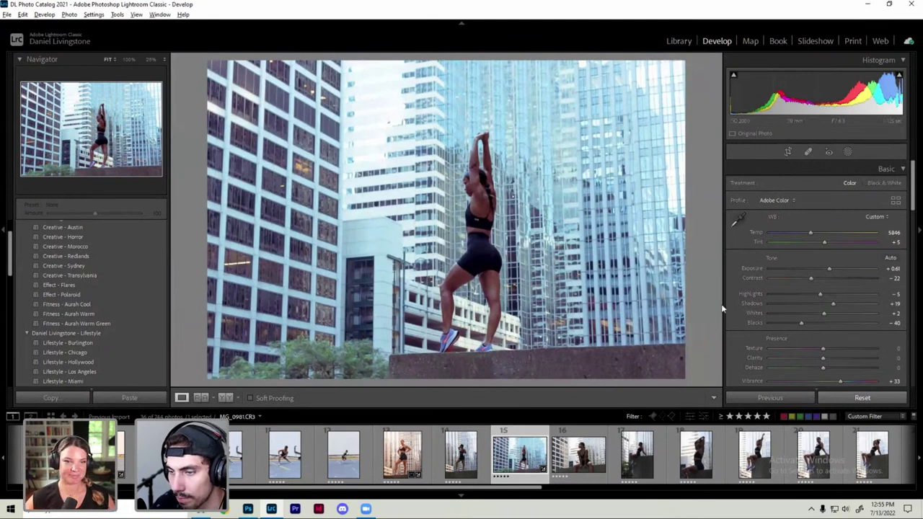
Step: Draw a large radial mask over the scene with exposure +0.25 and whites 7
key("shift+m")
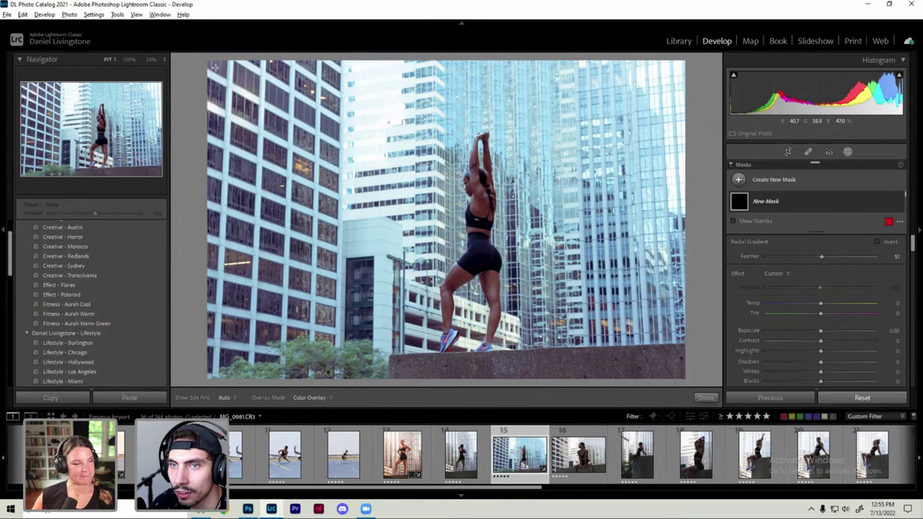
mouse_move(214, 66)
left_mouse_down()
mouse_move(557, 285)
mouse_move(464, 153)
left_mouse_up()
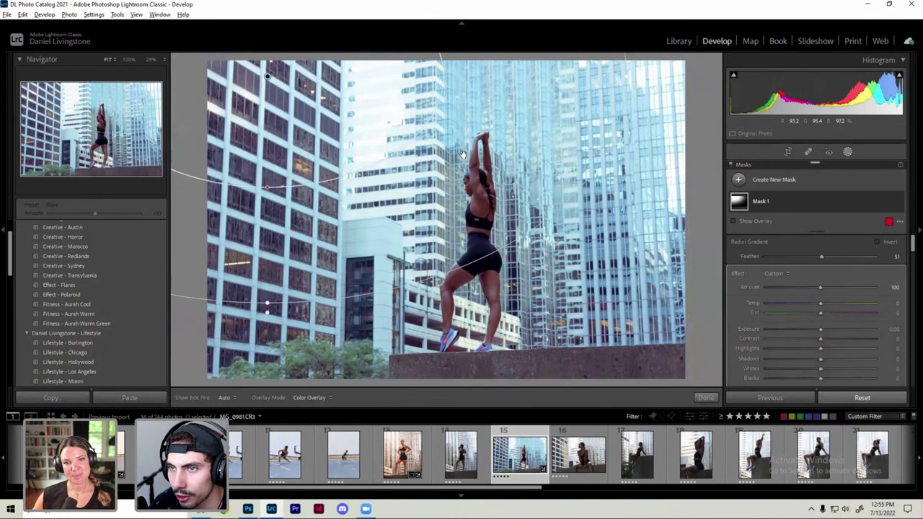
left_click_drag(821, 330, 825, 330)
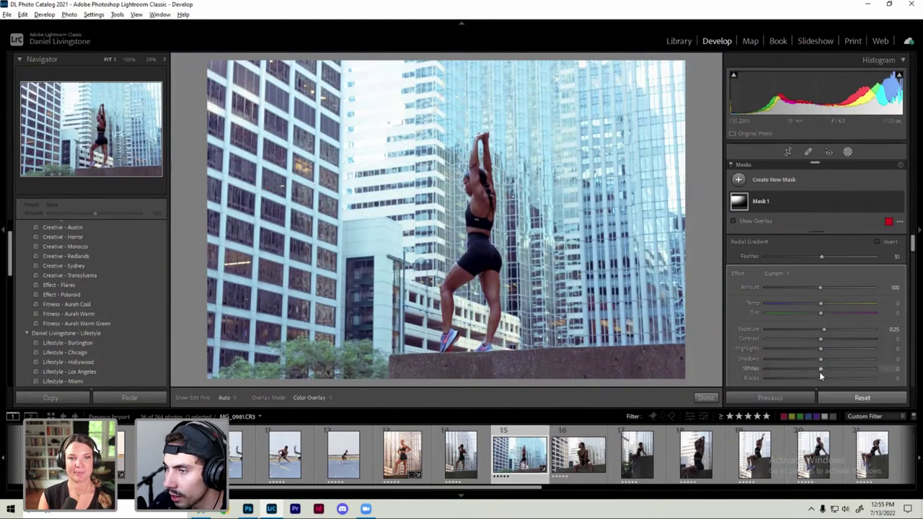
left_click_drag(820, 368, 824, 368)
Step: Lower the radial mask's highlights to -34 and dehaze to -11, and shift its boundary upward
mouse_move(821, 304)
left_mouse_down()
mouse_move(829, 305)
mouse_move(825, 333)
mouse_move(803, 348)
left_mouse_up()
scroll(761, 341, "down", 3)
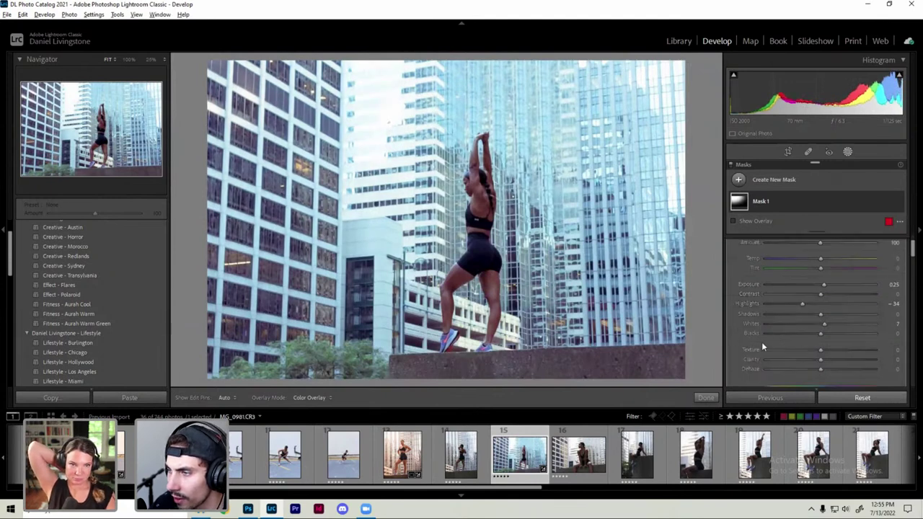
left_click_drag(822, 325, 817, 326)
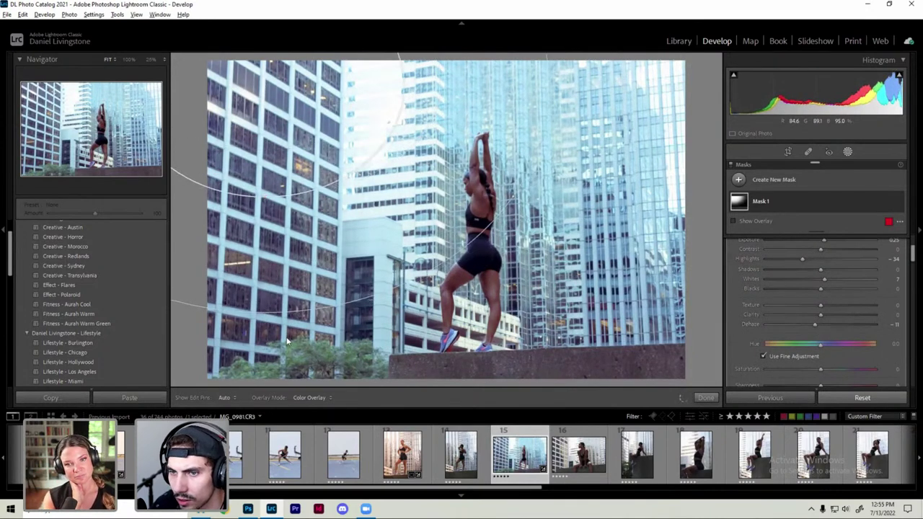
mouse_move(264, 315)
left_mouse_down()
mouse_move(261, 198)
mouse_move(284, 200)
left_mouse_up()
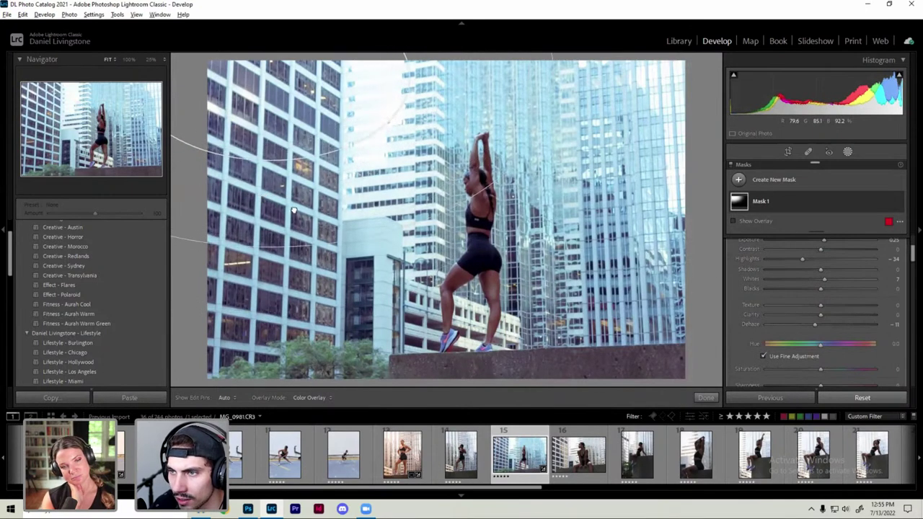
left_click(288, 196)
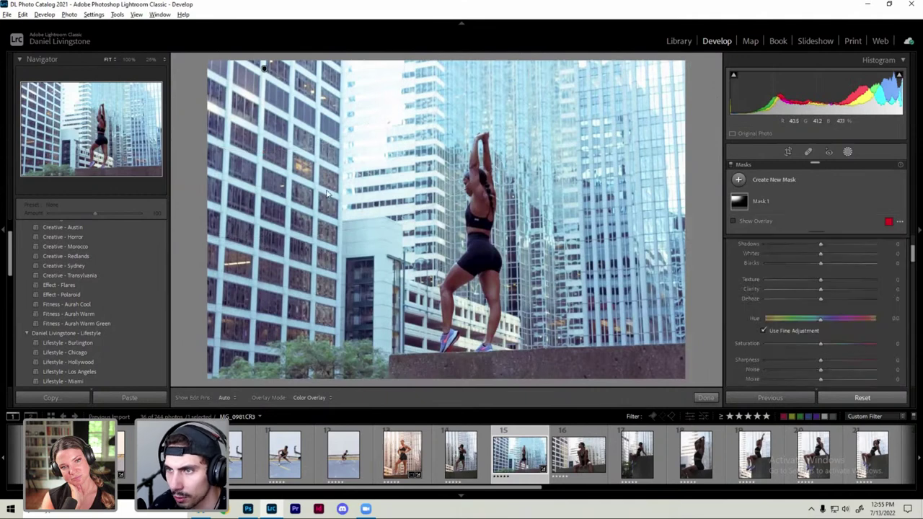
key("m")
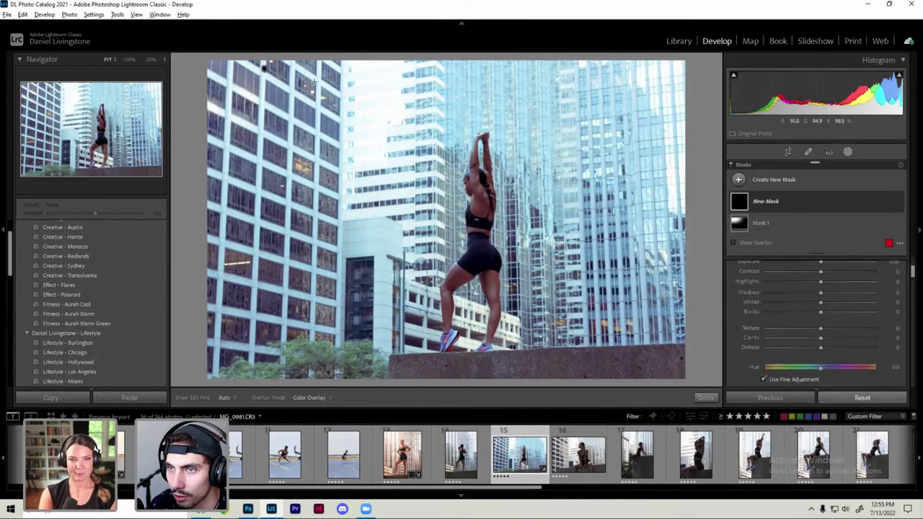
Step: Draw an angled gradient mask across the photo with exposure about -2.05
mouse_move(264, 68)
left_mouse_down()
mouse_move(714, 364)
mouse_move(551, 359)
left_mouse_up()
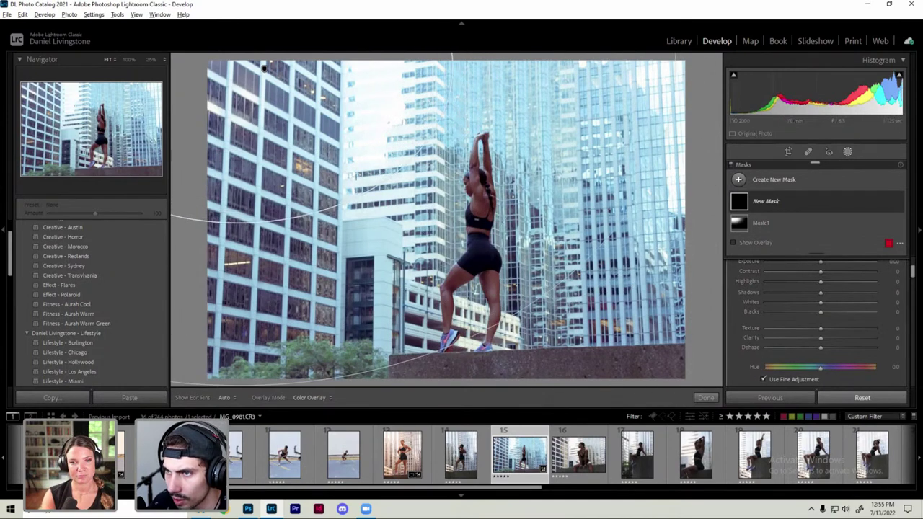
left_click_drag(550, 359, 409, 214)
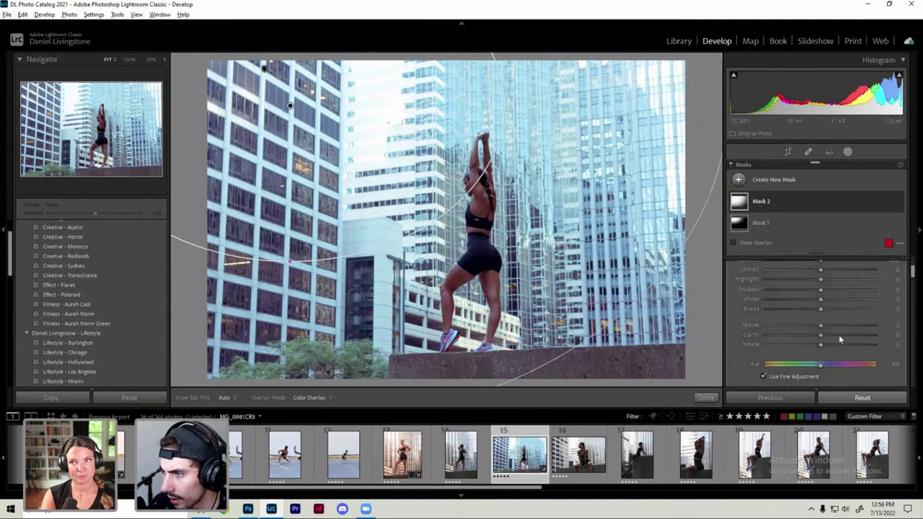
scroll(804, 320, "up", 3)
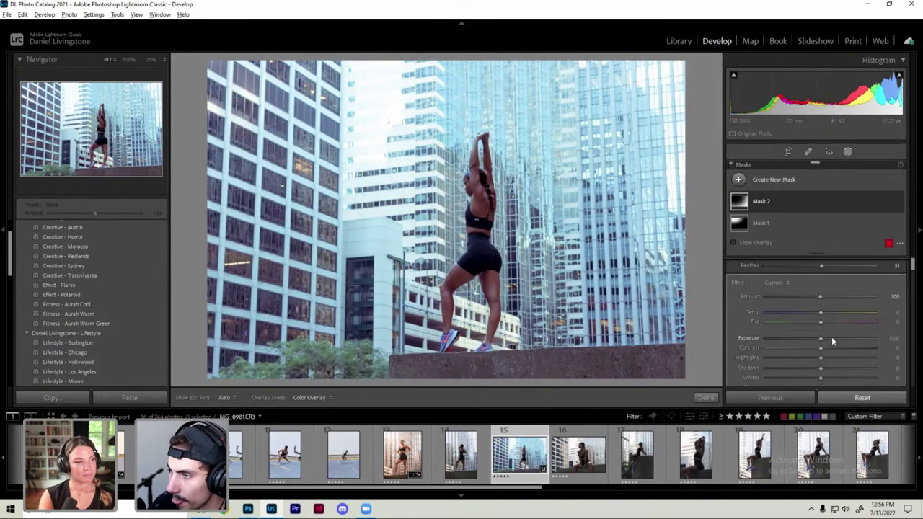
left_click(819, 339)
left_click_drag(820, 339, 805, 339)
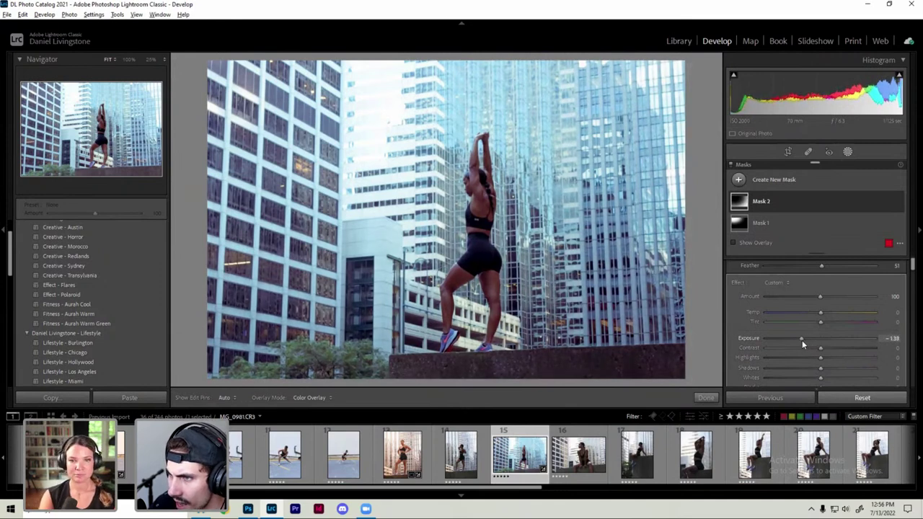
left_click_drag(805, 339, 793, 343)
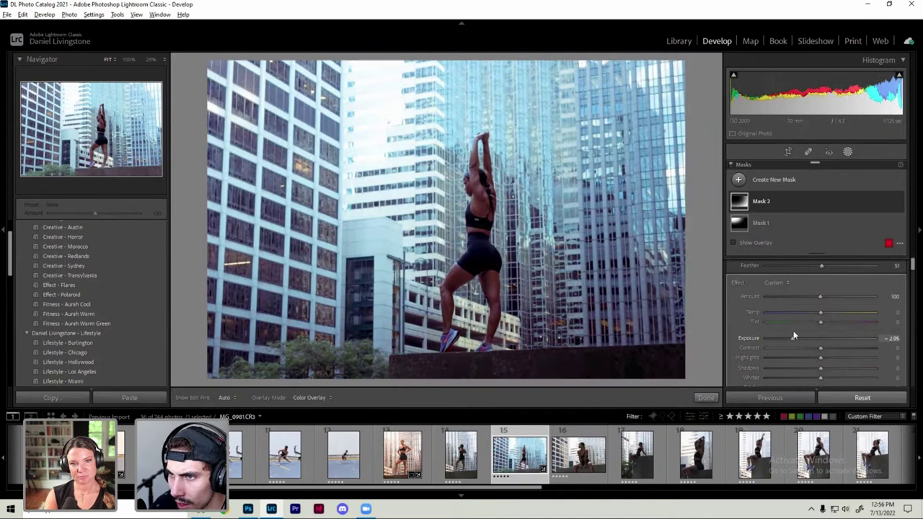
Step: Move and reshape radial Mask 1 over the woman's upper body
left_click(265, 68)
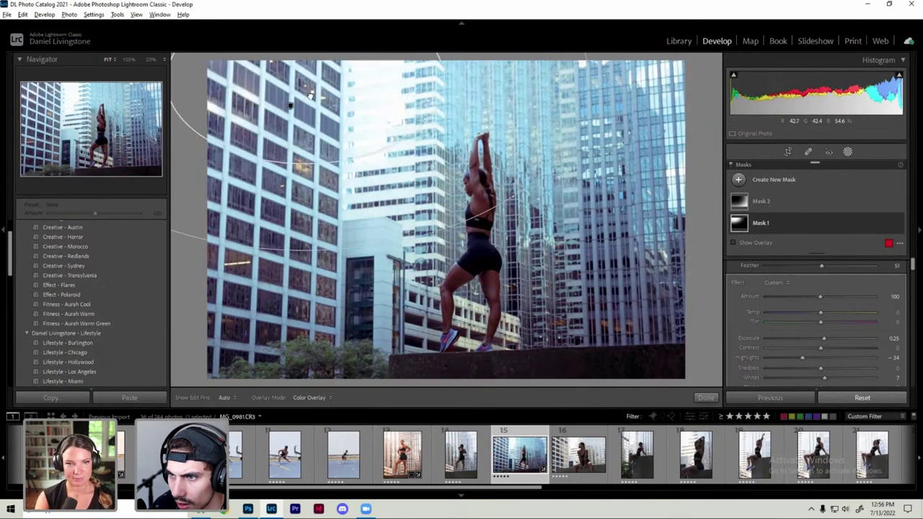
left_click_drag(382, 119, 510, 151)
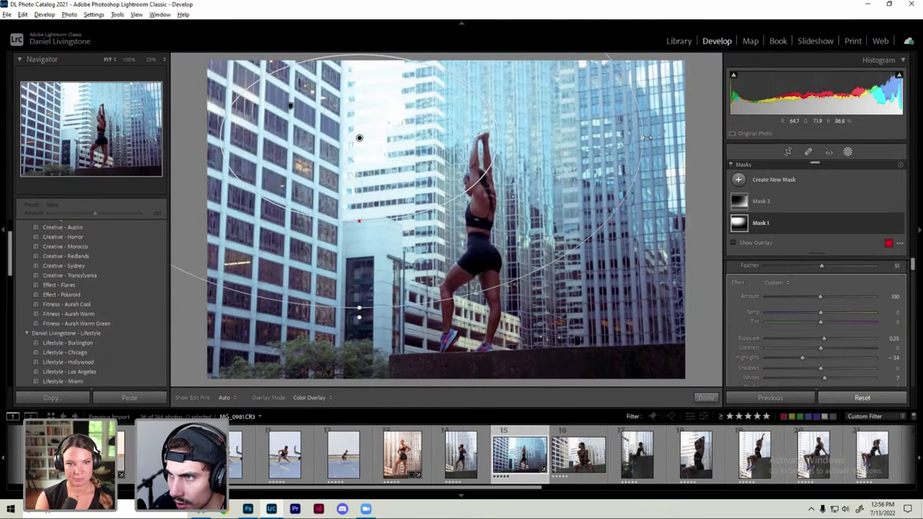
left_click_drag(436, 125, 479, 146)
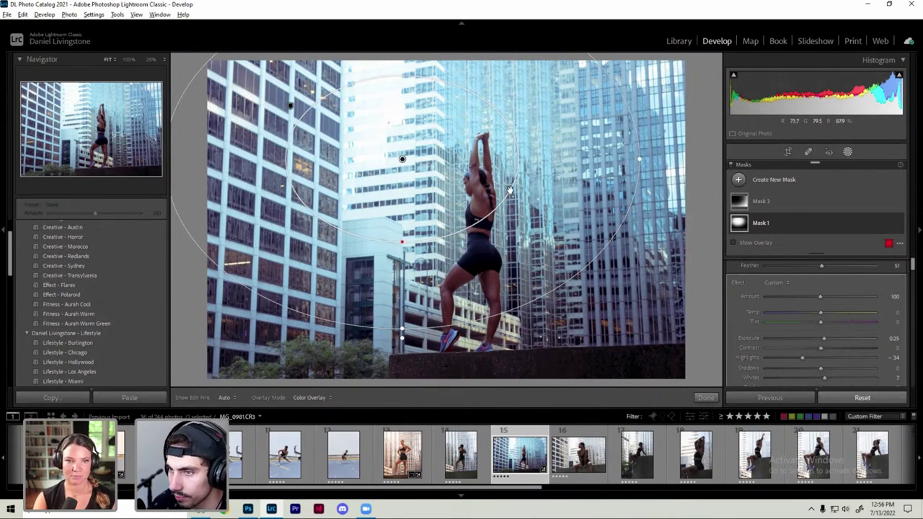
Step: Add a small radial mask over the woman's torso with whites +25, then delete it
key("Escape")
key("Escape")
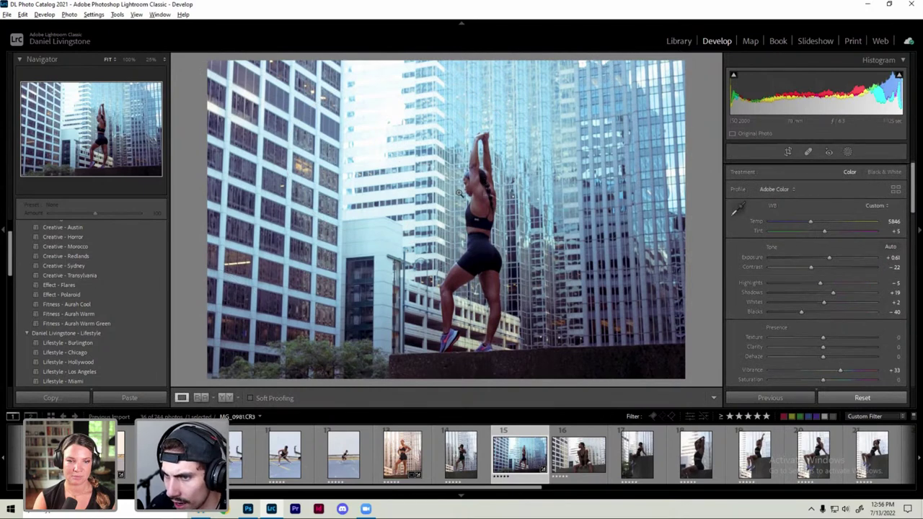
key("shift+r")
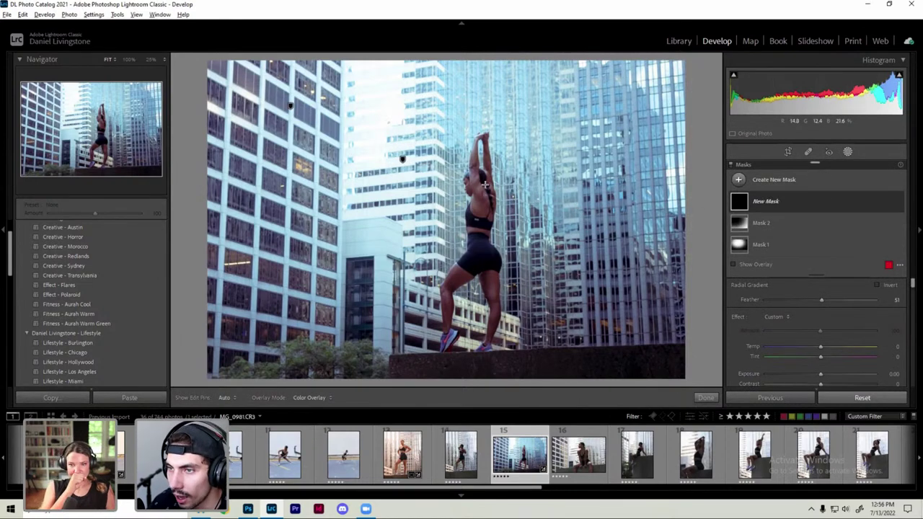
left_click_drag(477, 196, 491, 228)
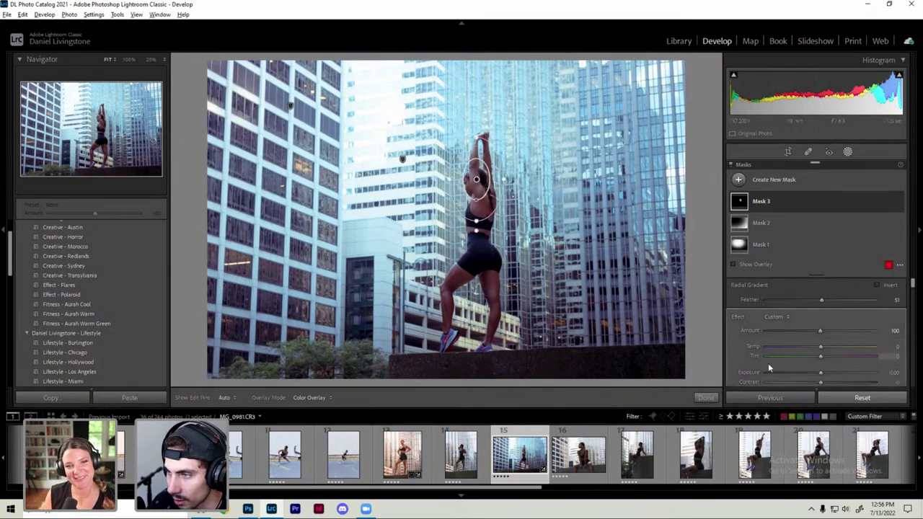
scroll(766, 351, "down", 3)
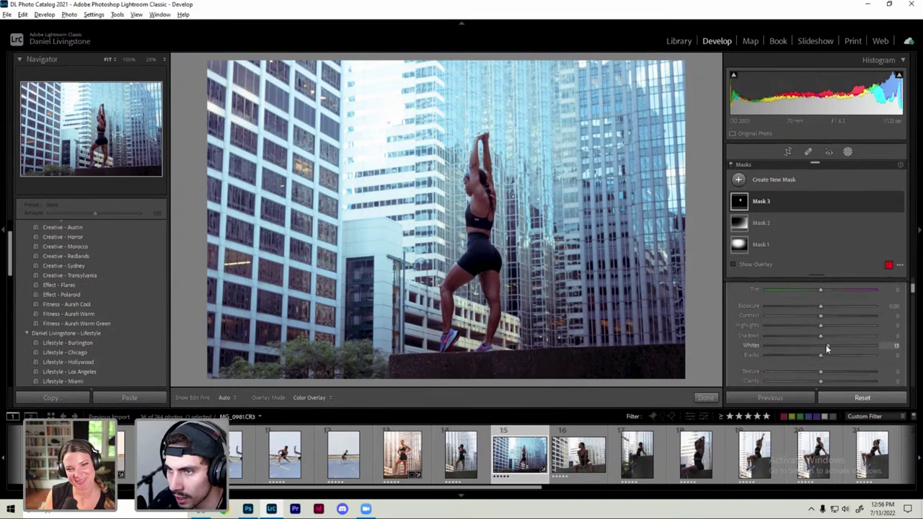
left_click(829, 346)
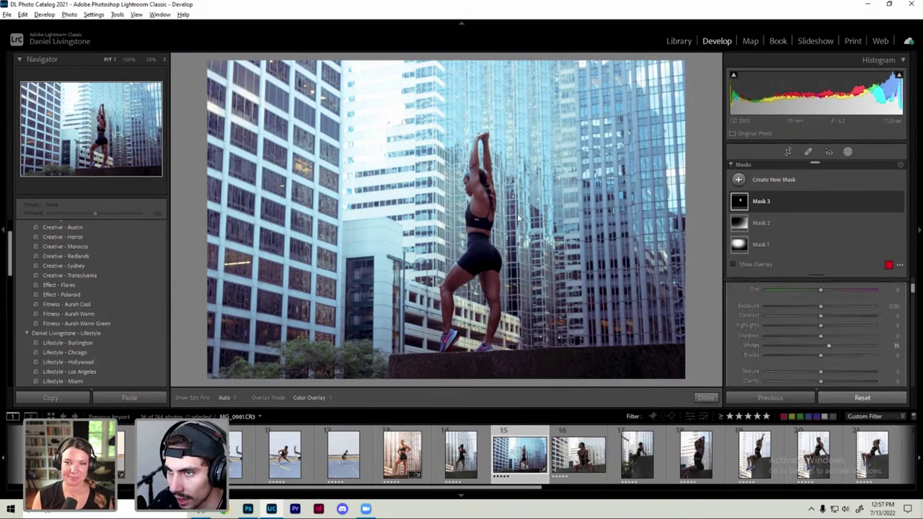
left_click_drag(484, 240, 480, 272)
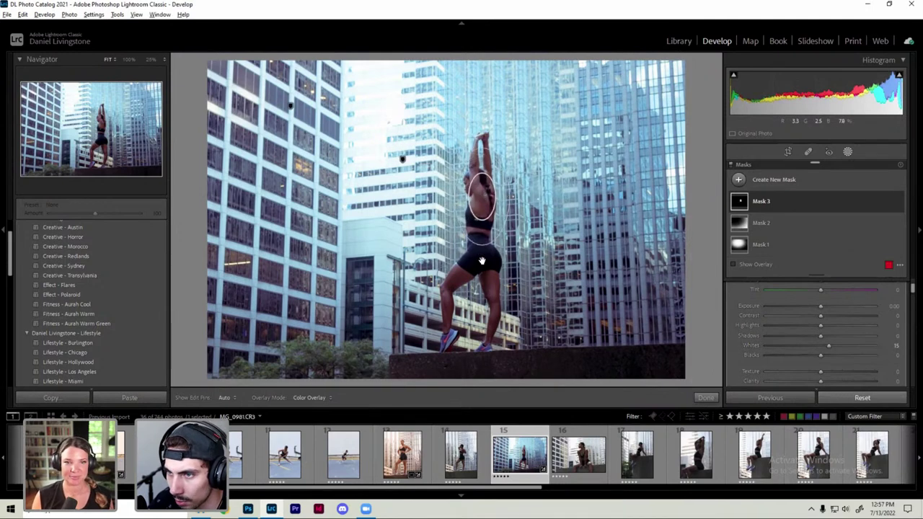
left_click(831, 346)
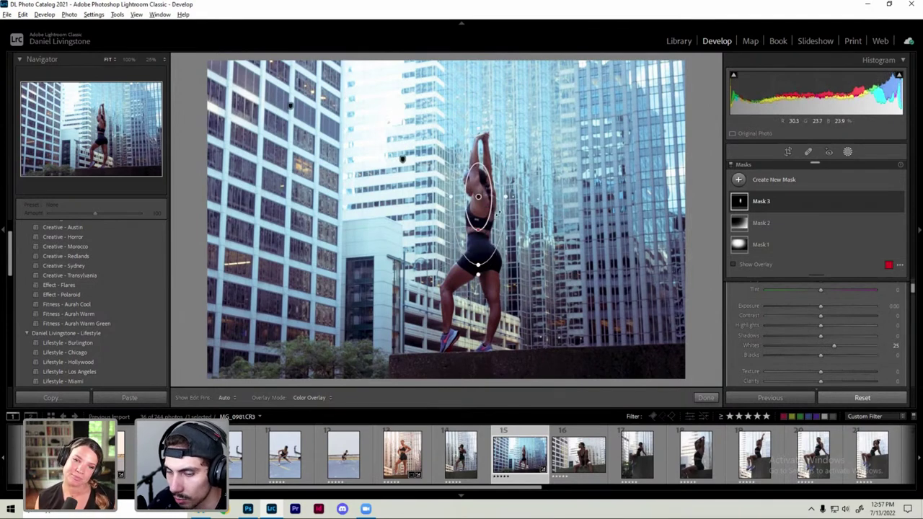
key("Delete")
Step: Create a Select Subject mask covering the woman and bring up its Subtract choices
left_click(738, 181)
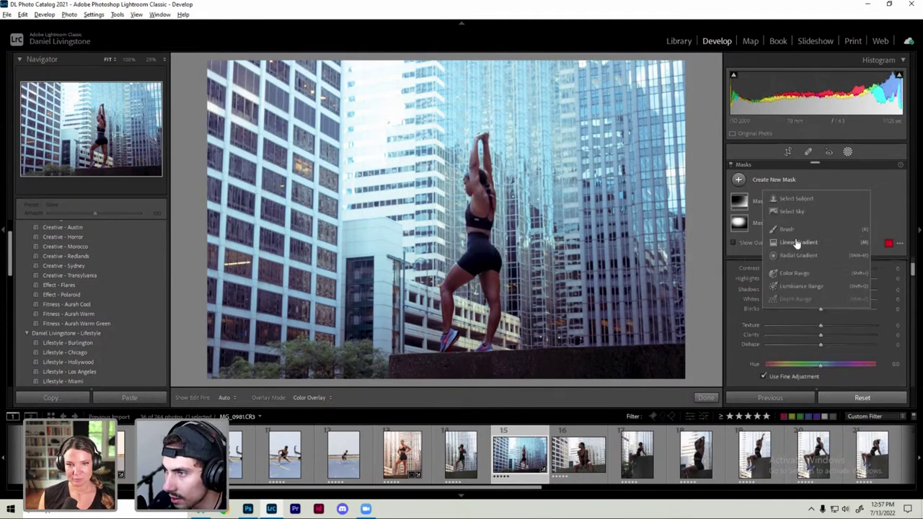
left_click(786, 210)
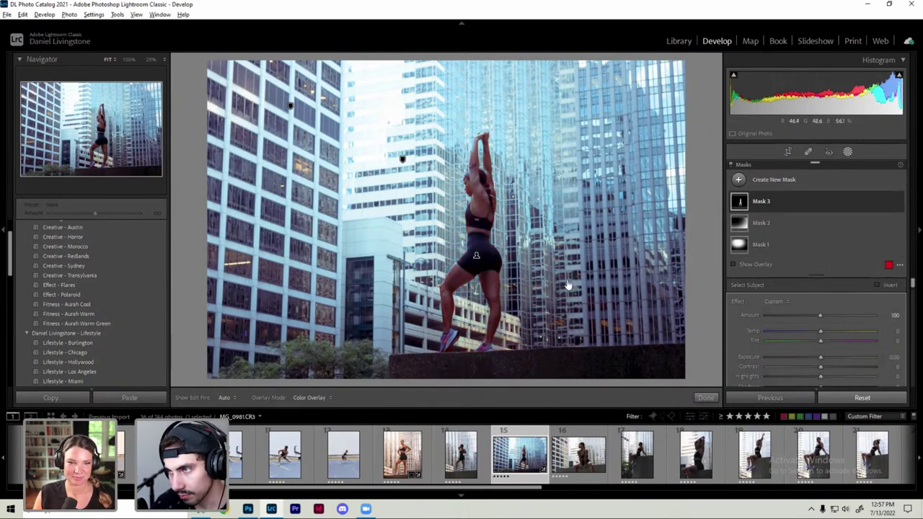
mouse_move(739, 202)
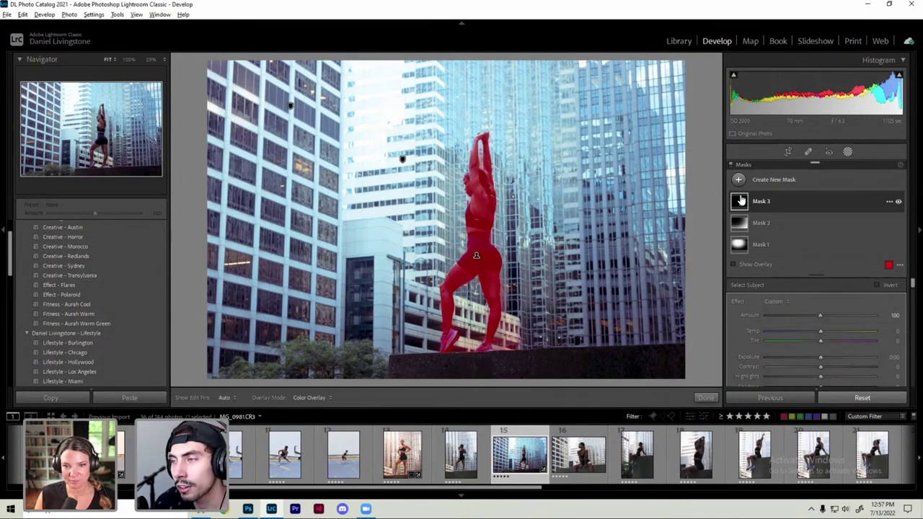
left_click(889, 202)
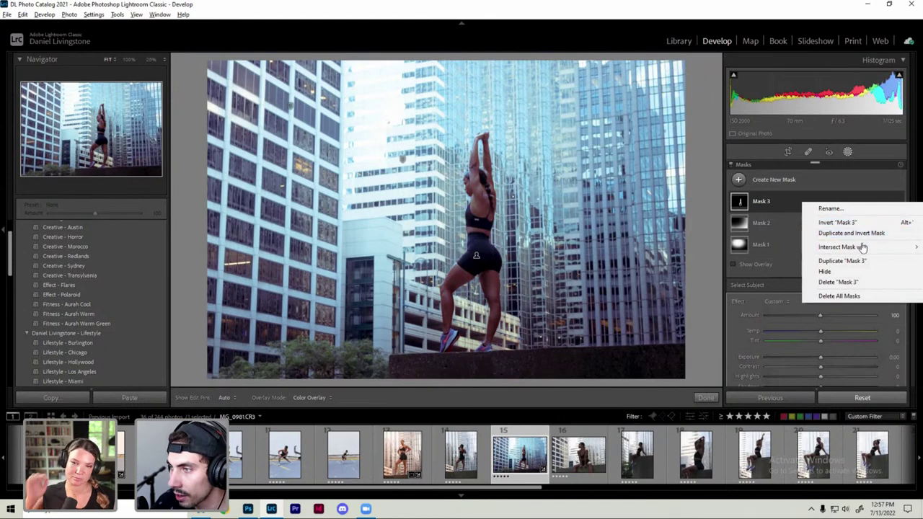
left_click(792, 209)
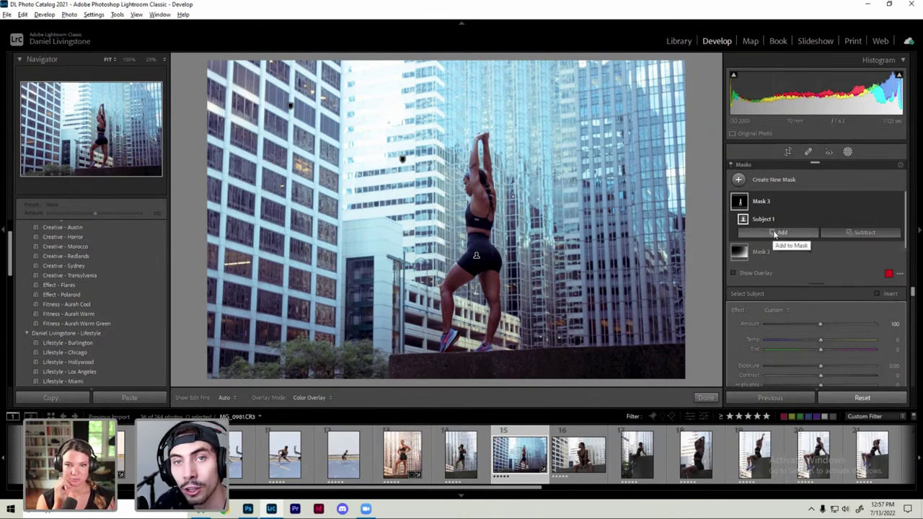
left_click(845, 235)
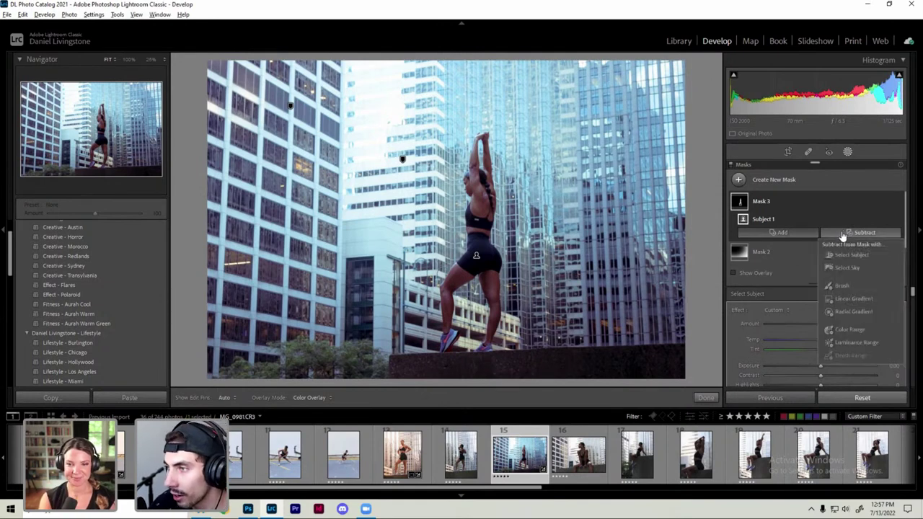
Step: Add an erasing brush to Mask 3, show the red overlay, and frame the legs zoomed in
left_click(846, 284)
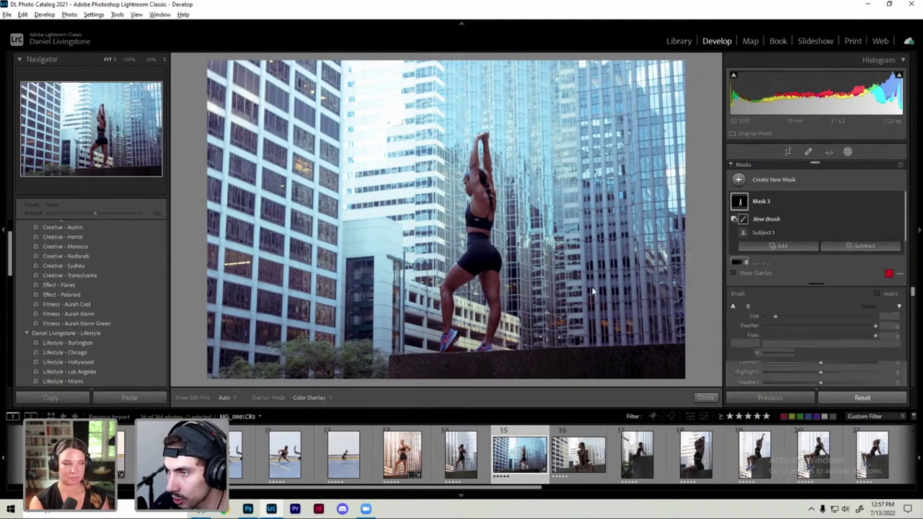
key("z")
key("z")
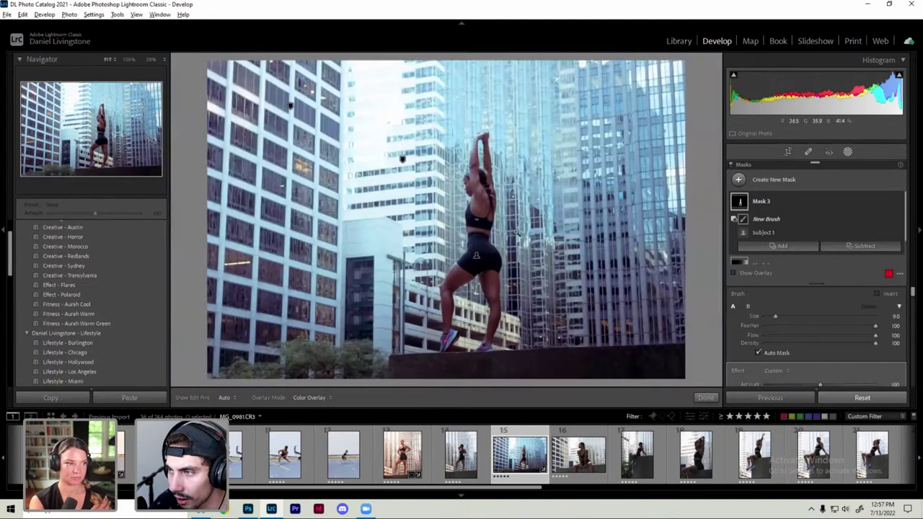
key("z")
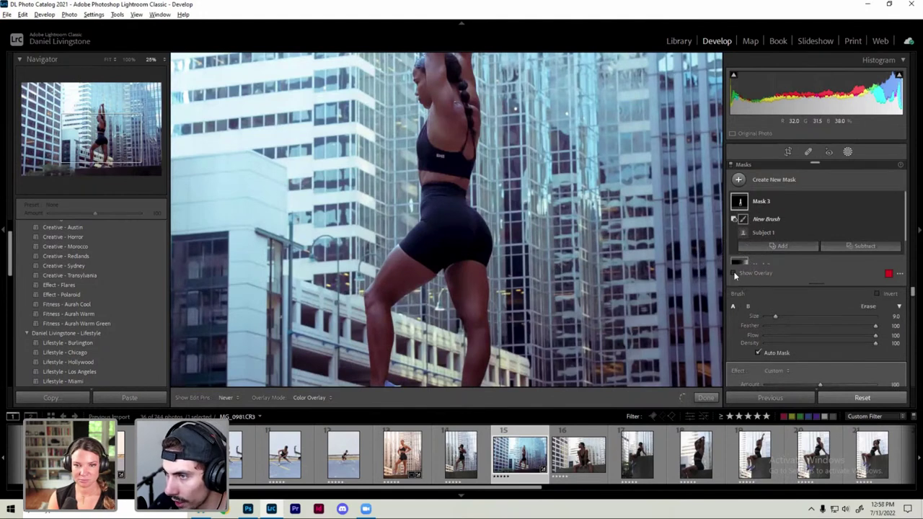
left_click(735, 273)
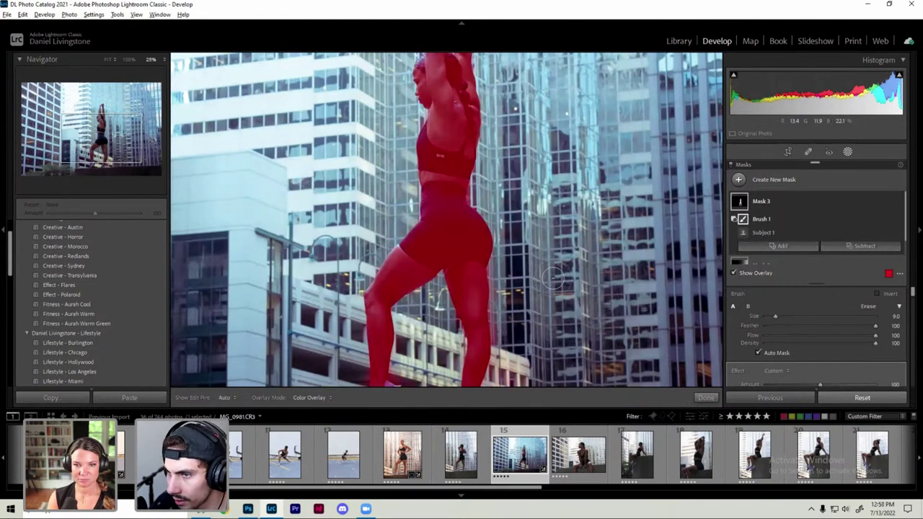
mouse_move(541, 302)
left_mouse_down()
mouse_move(547, 235)
mouse_move(561, 210)
left_mouse_up()
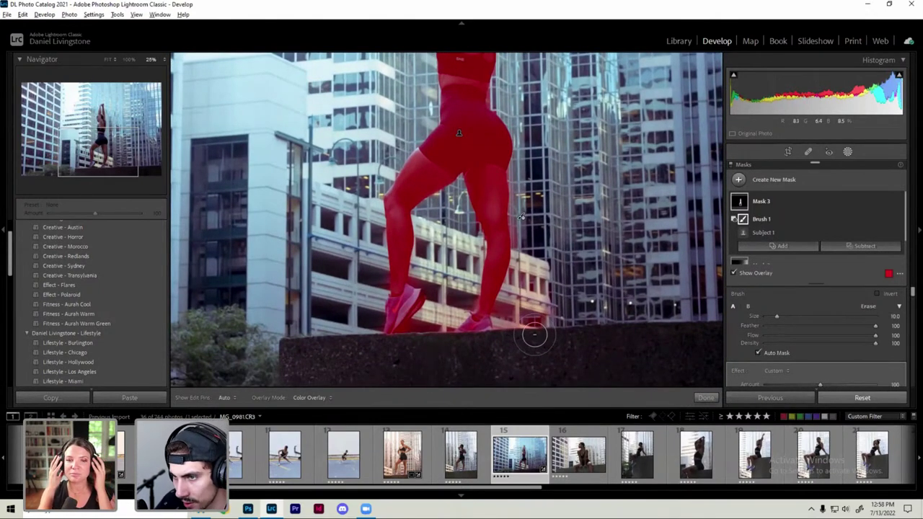
key("h")
key("h")
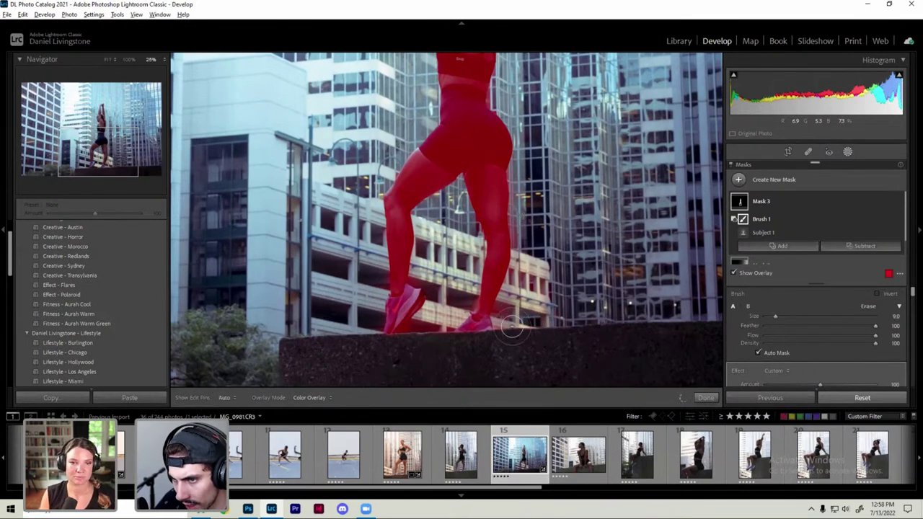
scroll(505, 328, "down", 5)
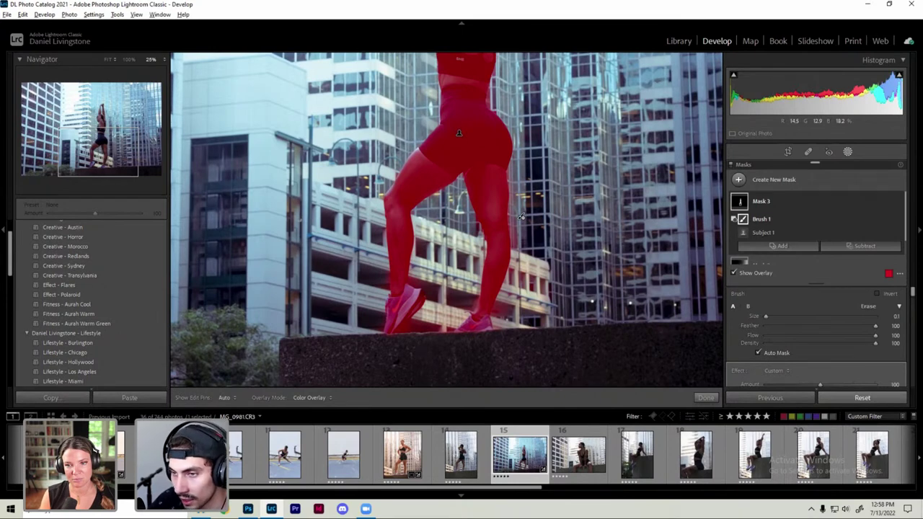
scroll(505, 324, "up", 4)
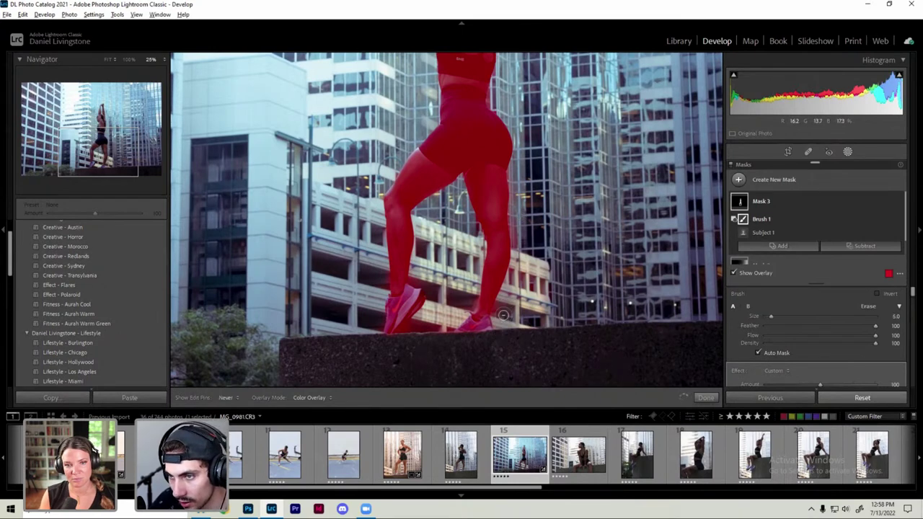
key("h")
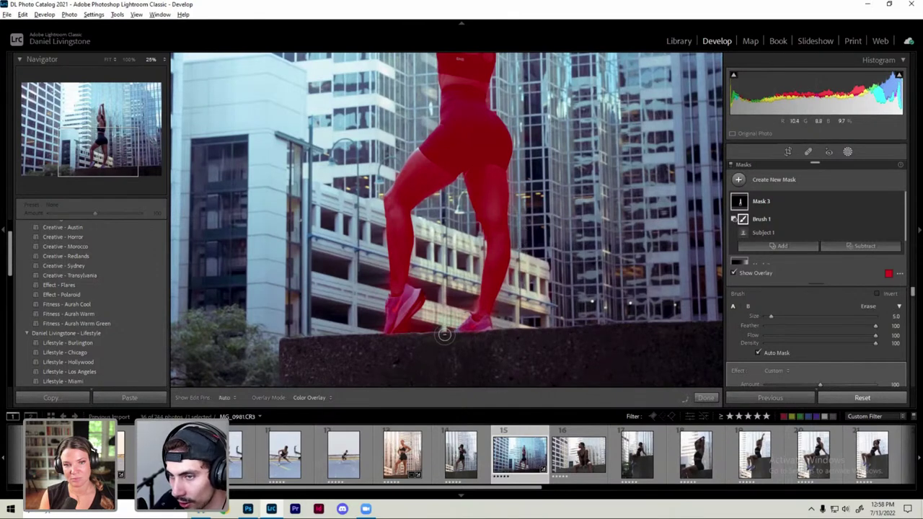
Step: Zoom to 100% on the gap between the legs and enlarge the erase brush
scroll(466, 309, "down", 3)
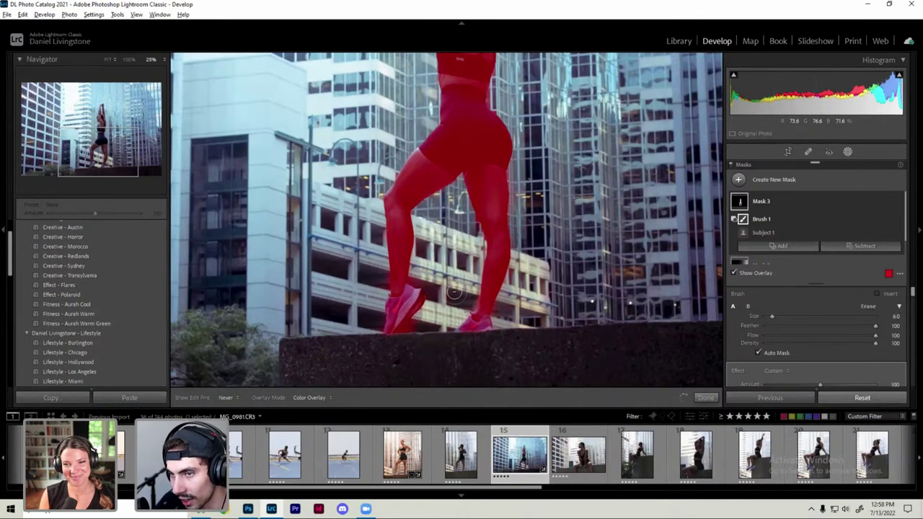
scroll(429, 346, "down", 3)
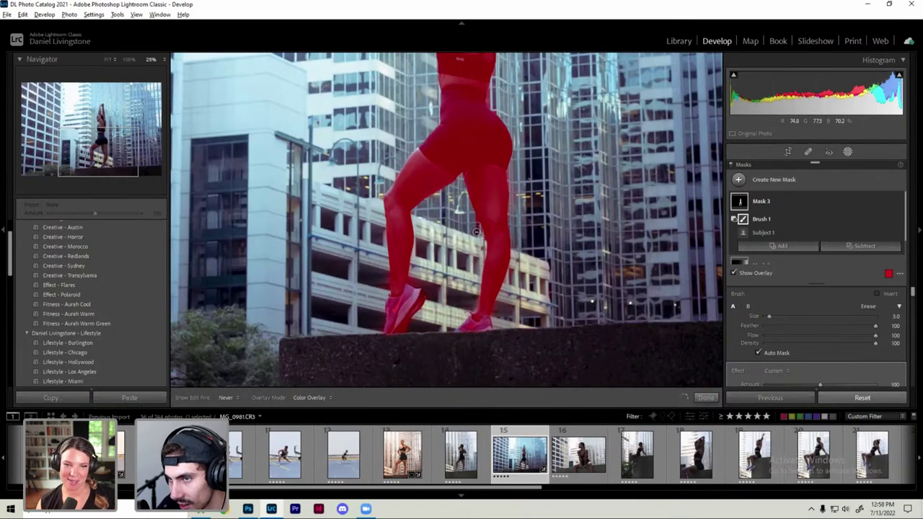
scroll(468, 216, "down", 1)
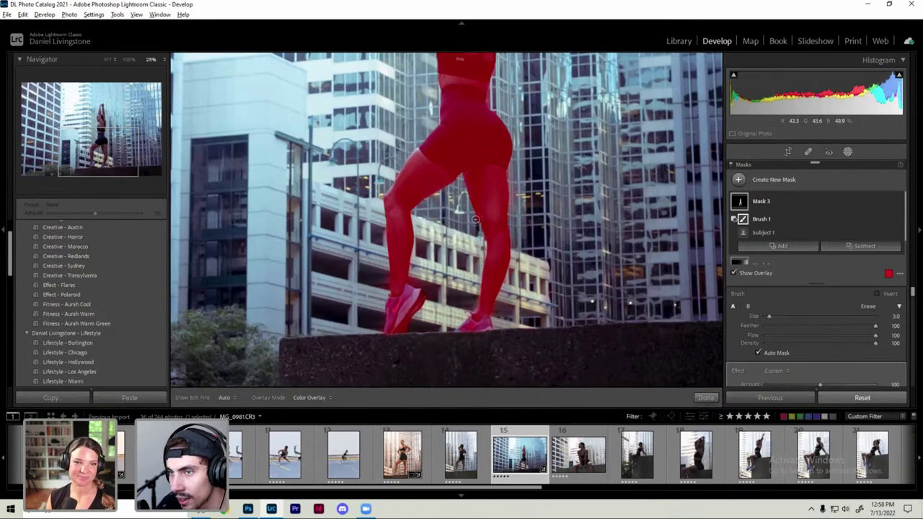
scroll(462, 189, "down", 2)
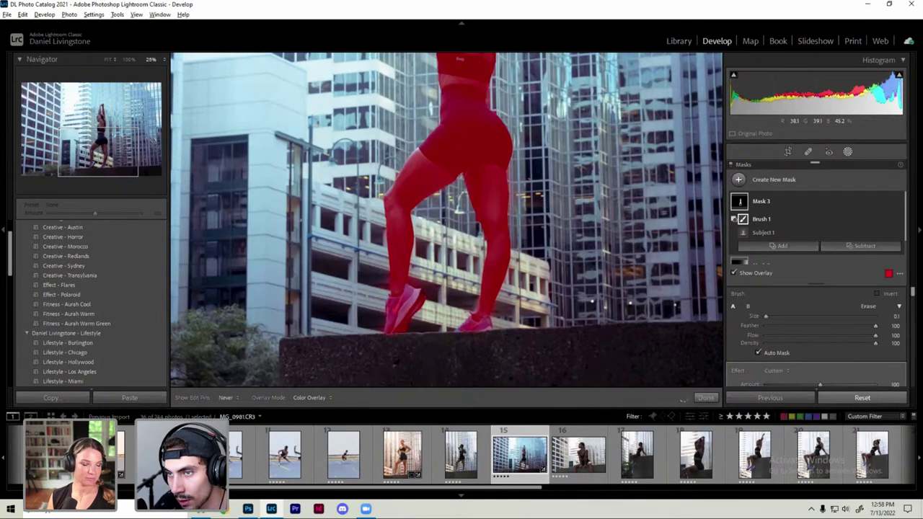
scroll(464, 180, "up", 3)
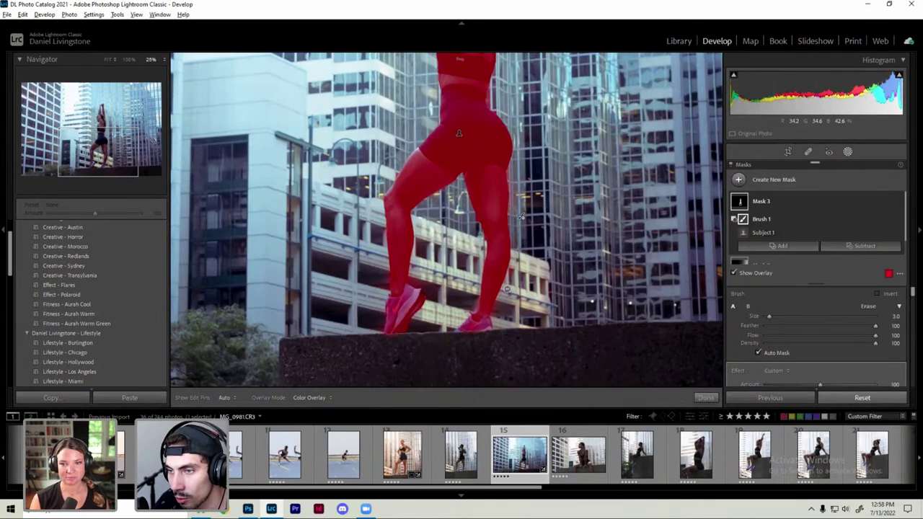
key("h")
scroll(517, 274, "down", 1)
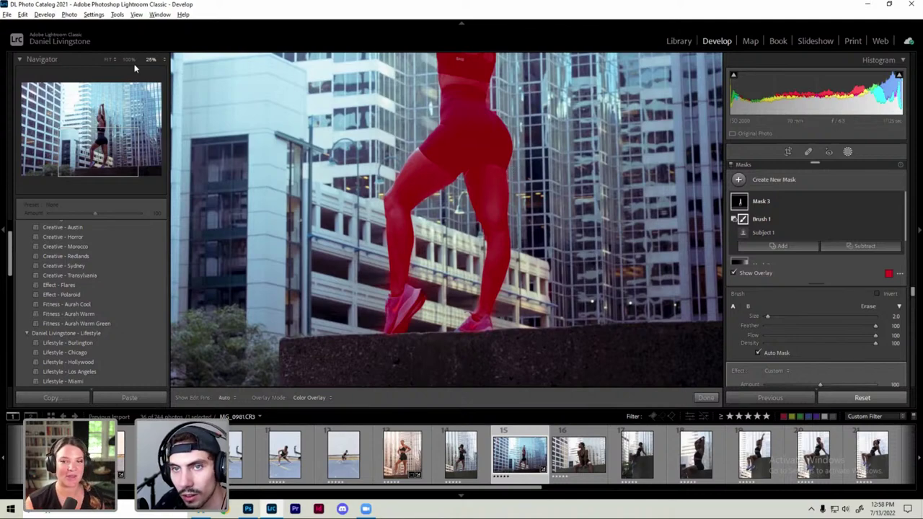
key("z")
left_click_drag(360, 196, 425, 239)
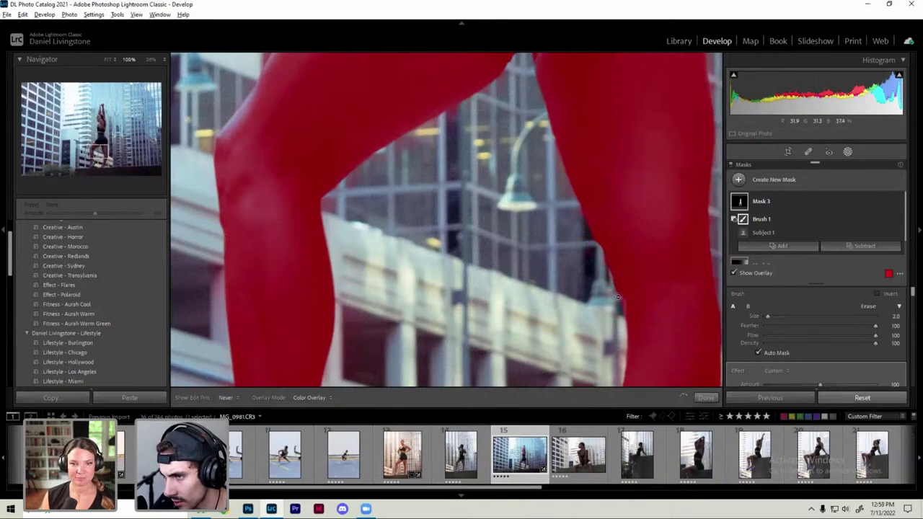
left_click_drag(485, 186, 509, 175)
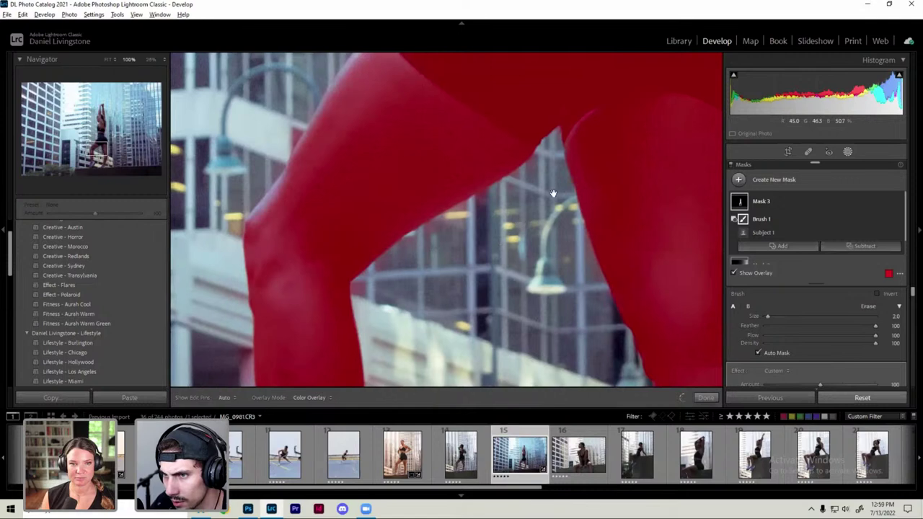
key("h")
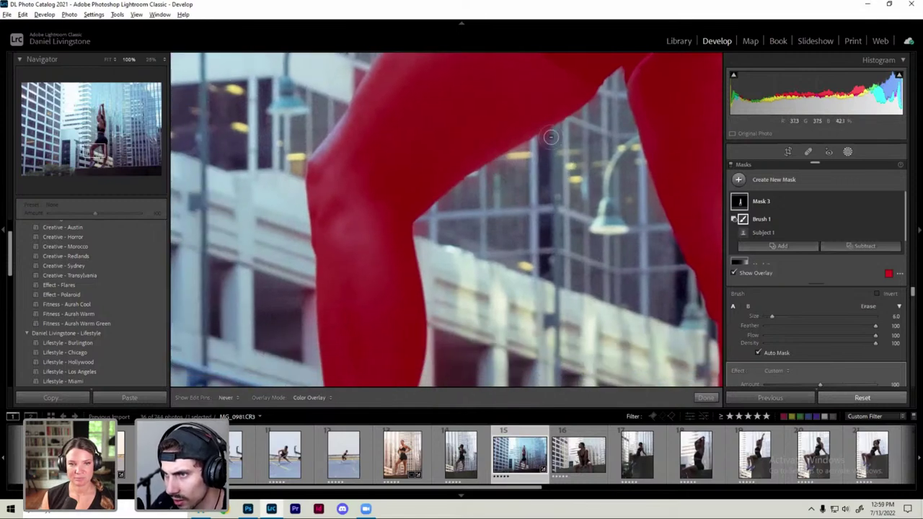
key("bracketright")
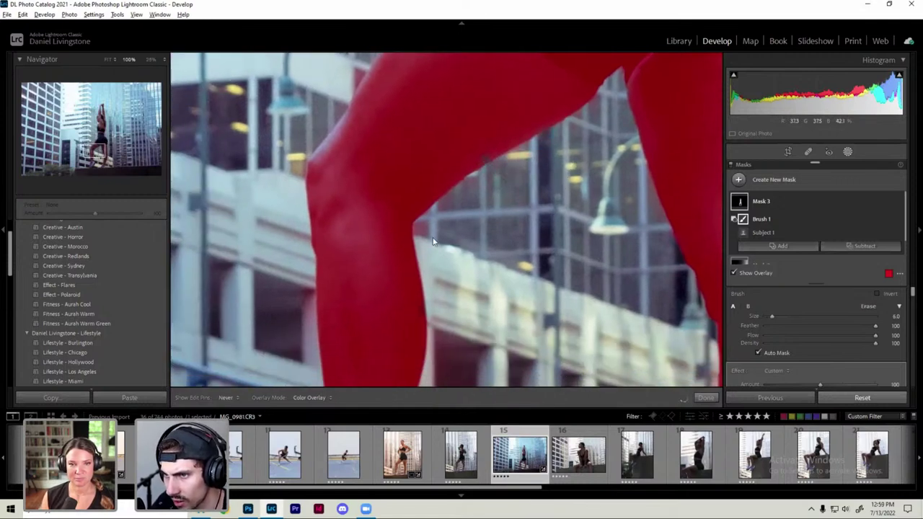
key("ctrl+z")
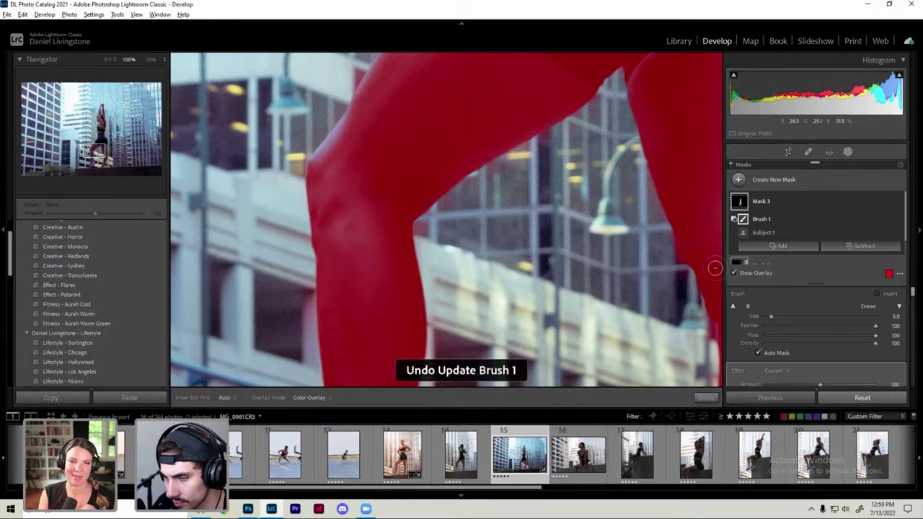
key("ctrl+shift+z")
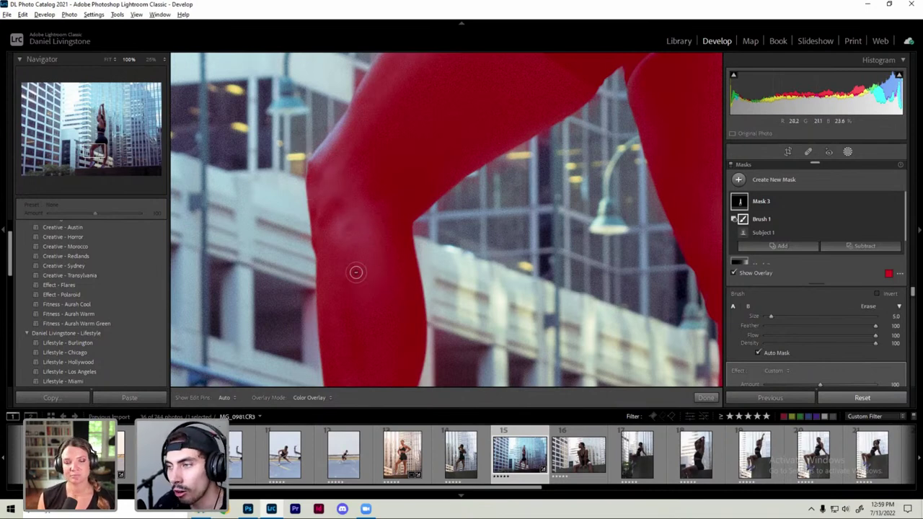
Step: Erase subject-mask spill on the building below the thigh along the shoe and leg edge
key("bracketright")
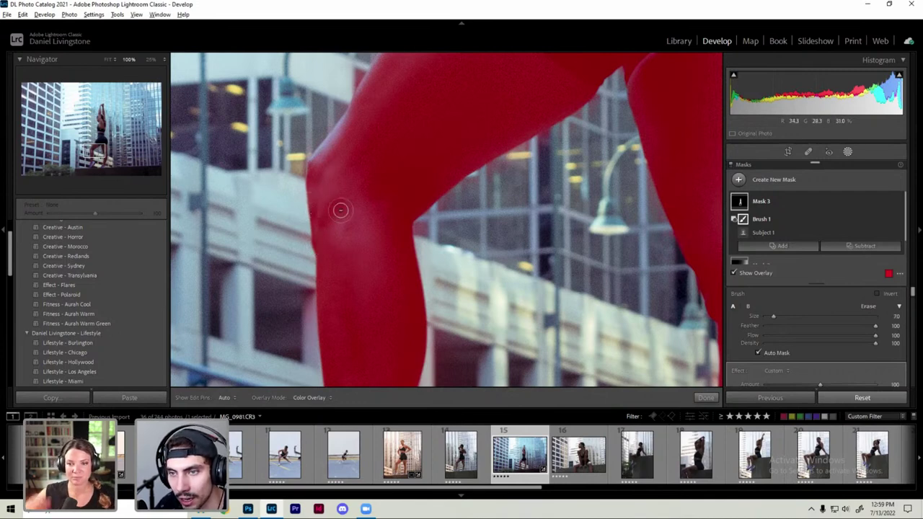
key("h")
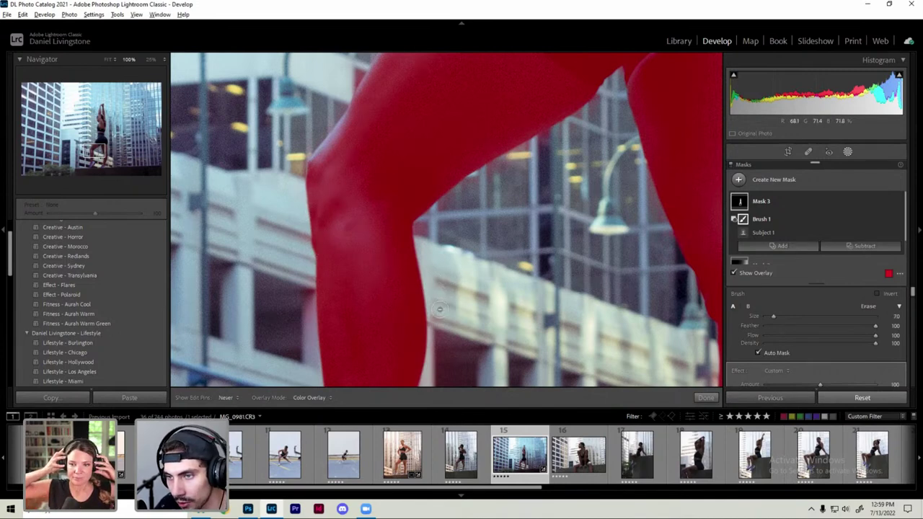
key("h")
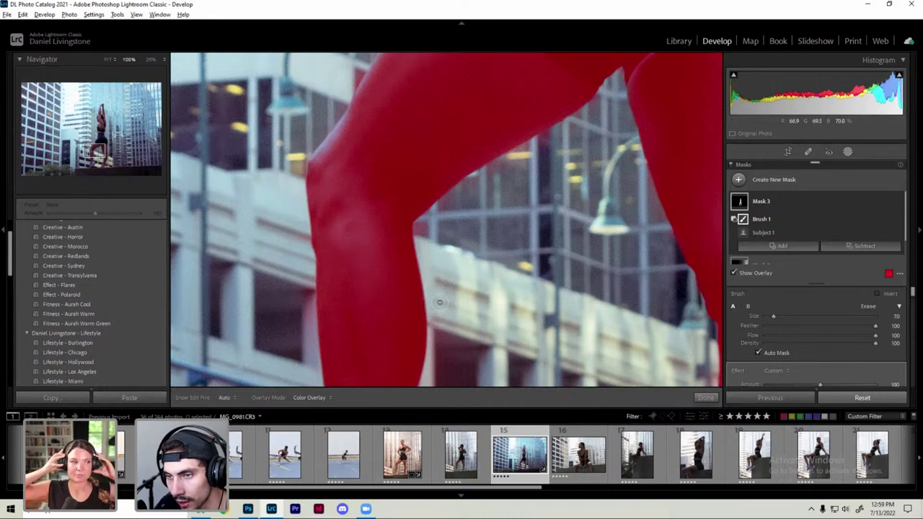
left_click_drag(440, 303, 447, 160)
key("h")
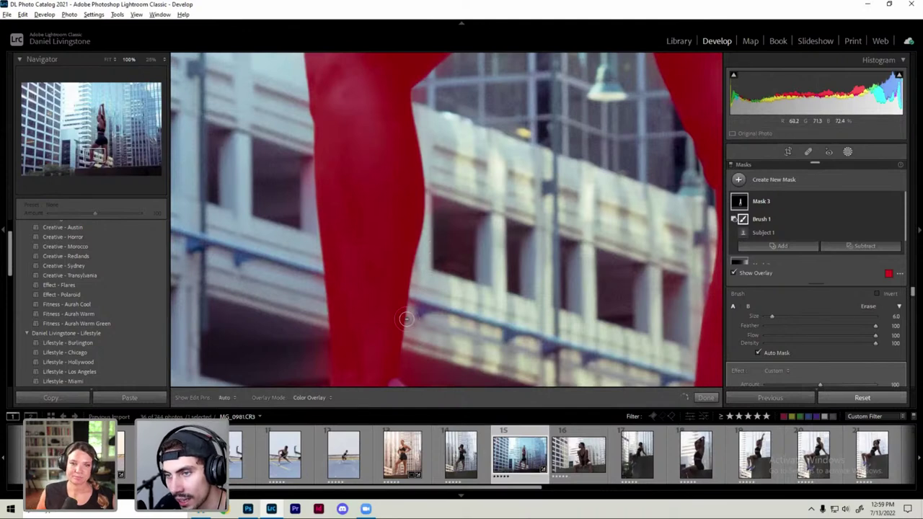
key("h")
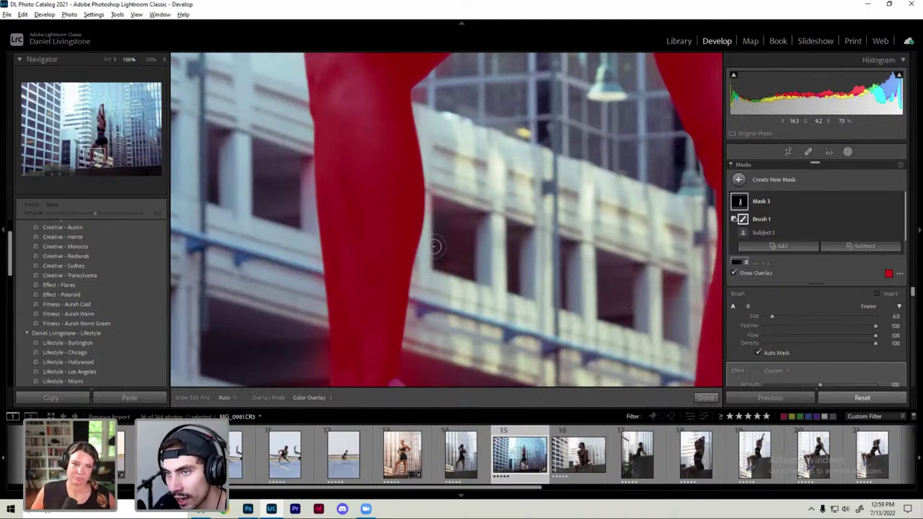
key("h")
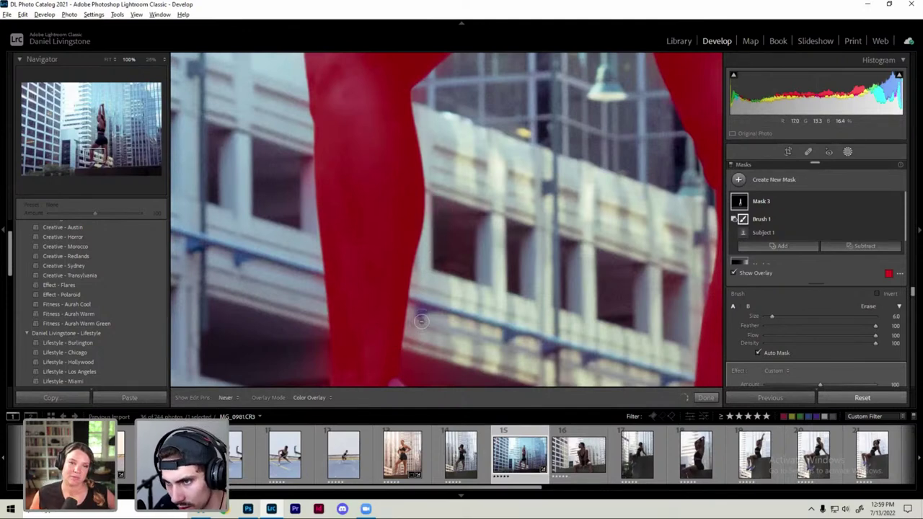
left_click_drag(412, 361, 401, 267)
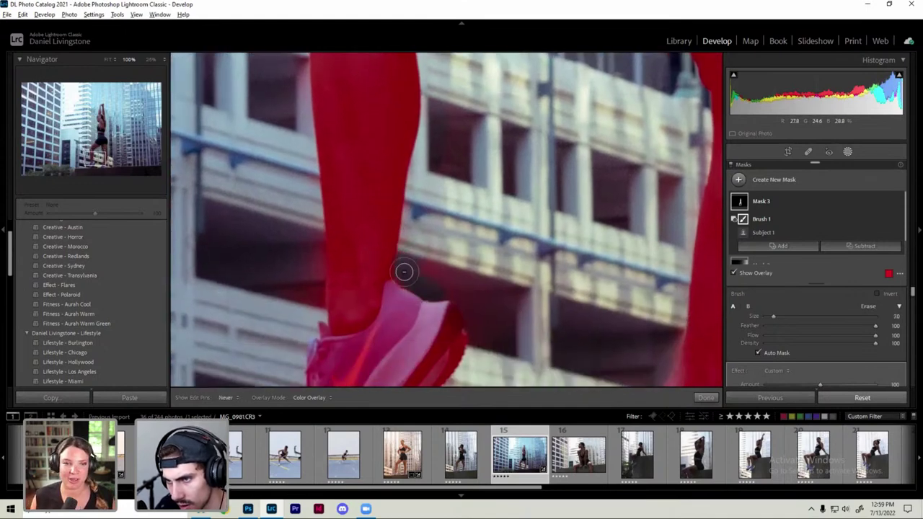
left_click_drag(407, 280, 464, 277)
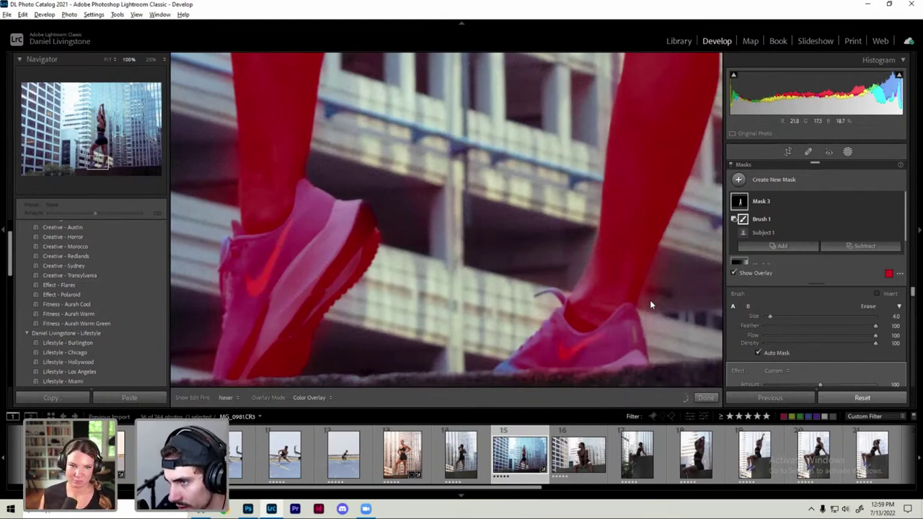
Step: Undo a bad stroke, then erase mask spill along the front shoe's and leg's left edges
scroll(660, 270, "up", 2)
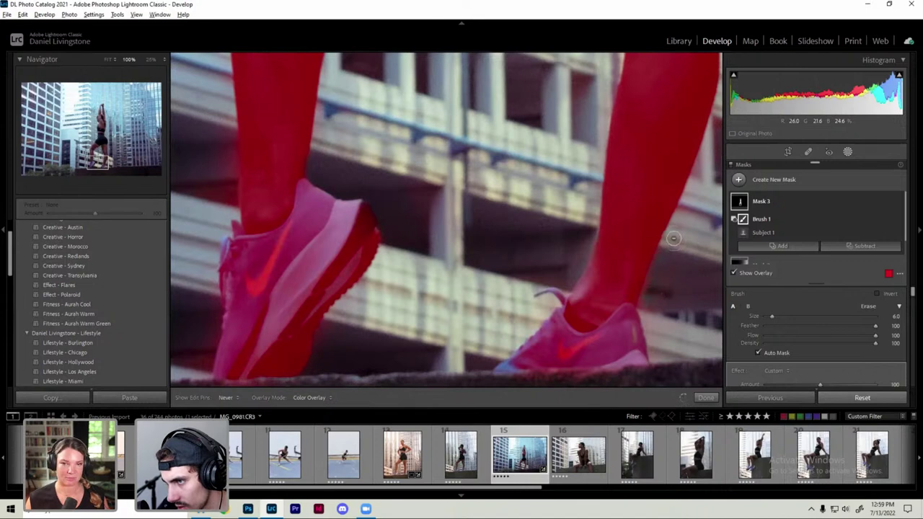
scroll(651, 303, "down", 1)
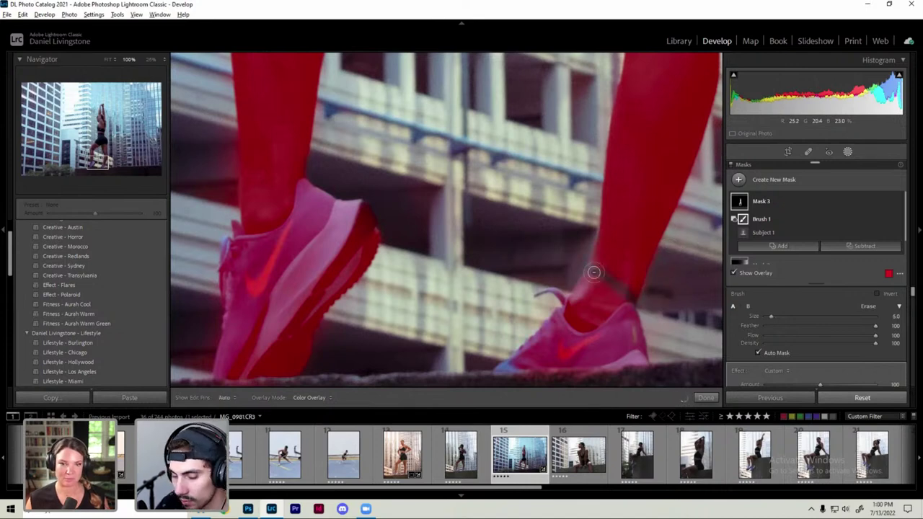
key("ctrl+z")
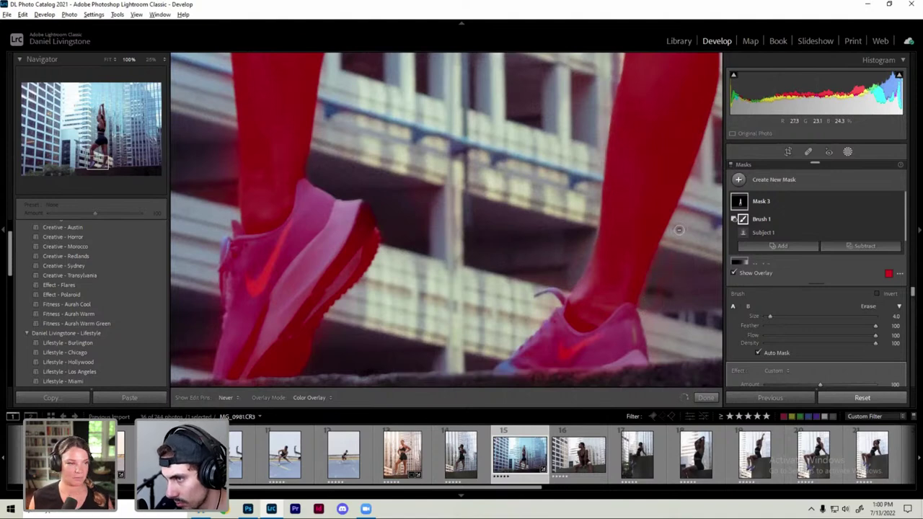
key("h")
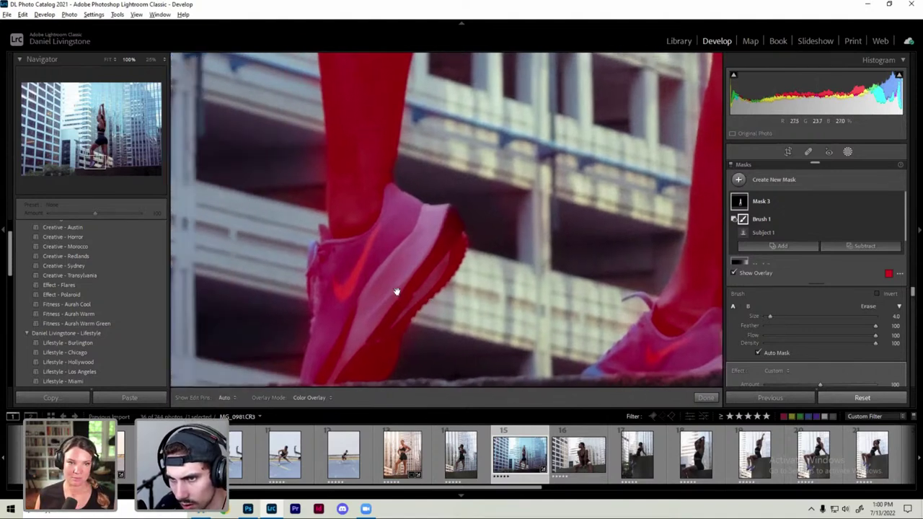
left_click_drag(305, 293, 445, 287)
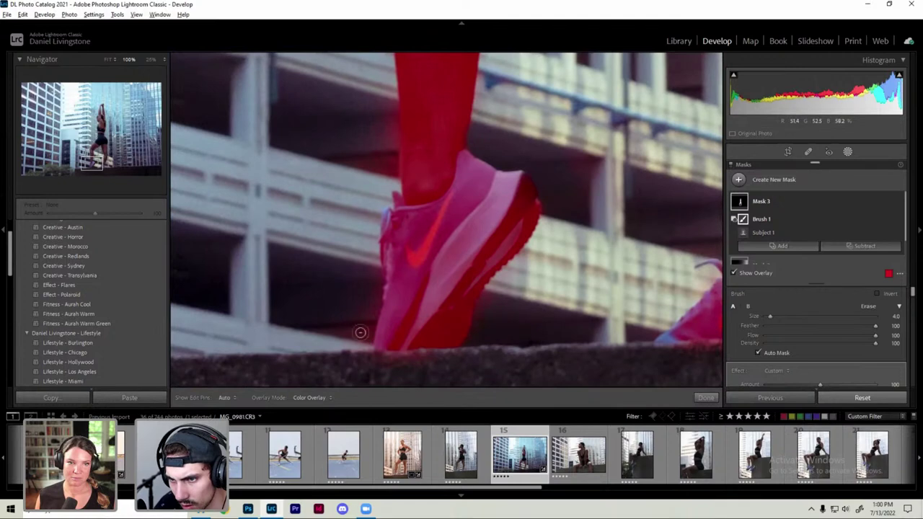
mouse_move(369, 323)
left_mouse_down()
mouse_move(370, 199)
mouse_move(391, 134)
left_mouse_up()
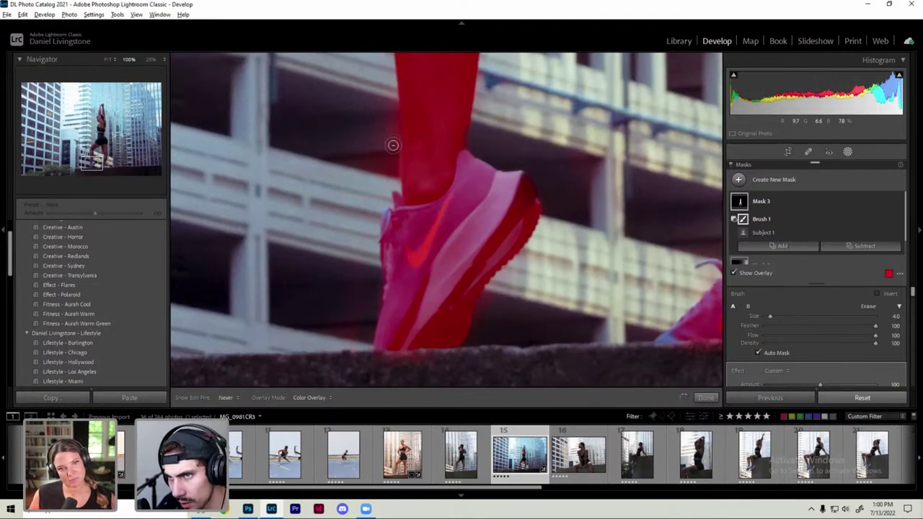
key("h")
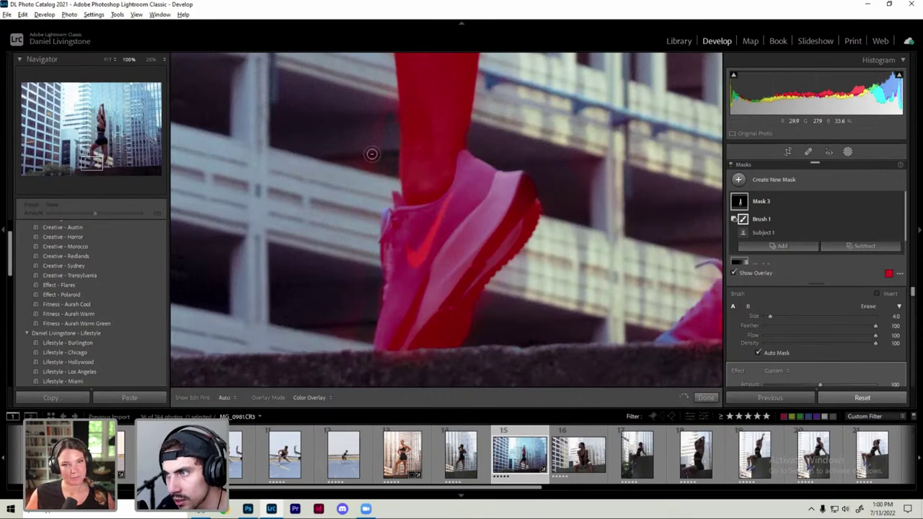
left_click_drag(371, 154, 422, 206)
Step: Erase mask spill up the lower leg edge and pan toward the upper buildings and lamp posts
scroll(440, 250, "up", 5)
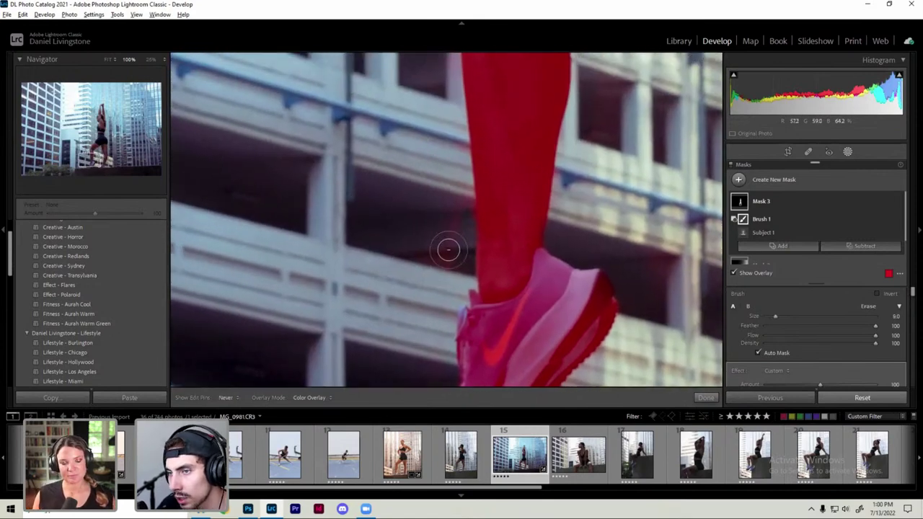
key("h")
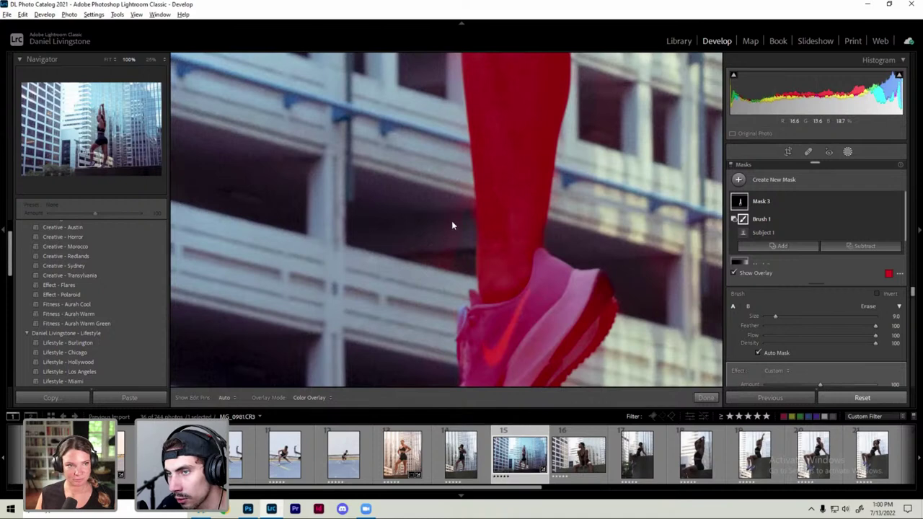
key("h")
left_click_drag(443, 233, 471, 218)
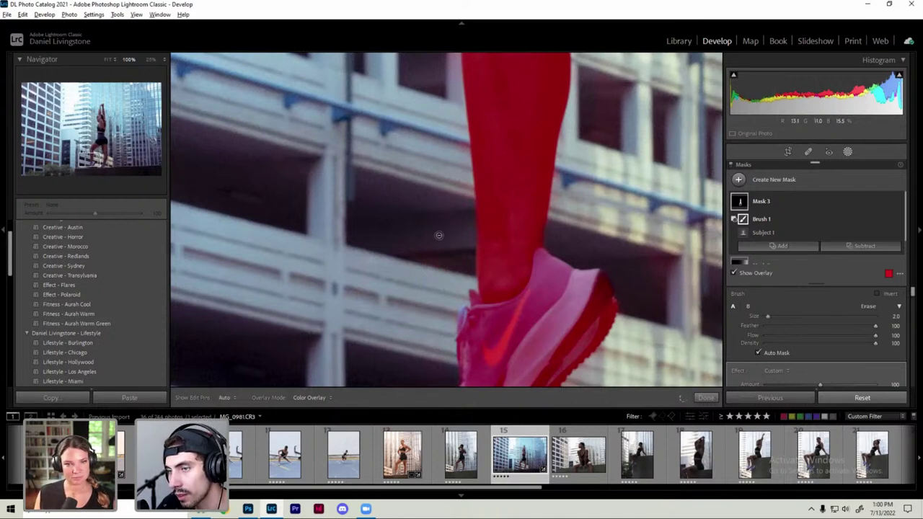
key("h")
left_click_drag(421, 176, 400, 258)
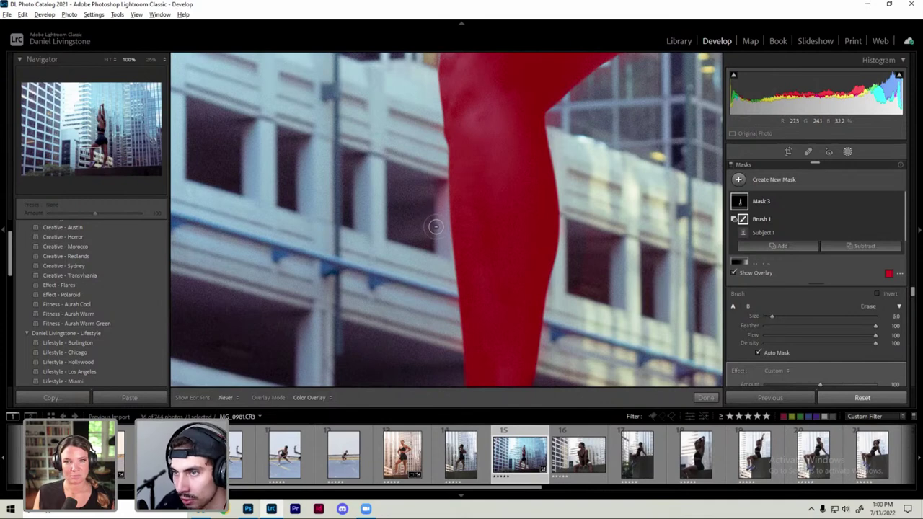
scroll(435, 209, "up", 2)
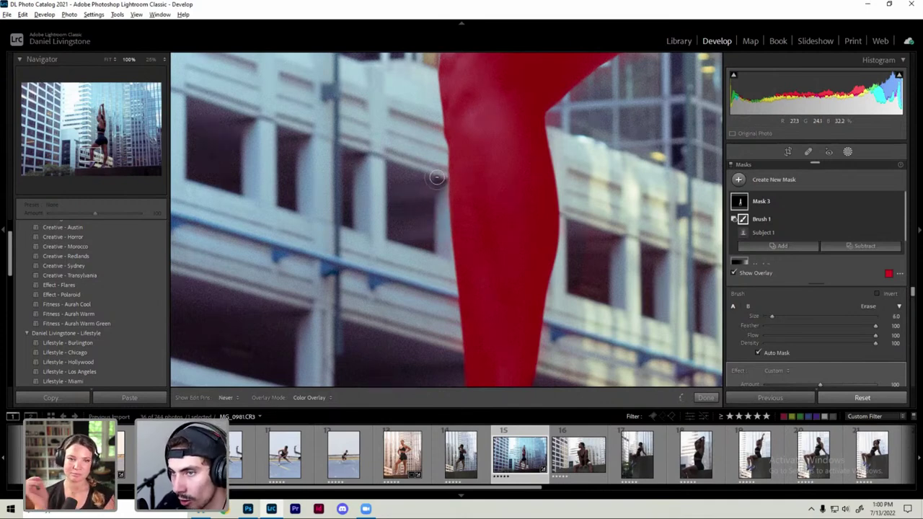
key("h")
left_click_drag(408, 241, 389, 253)
key("h")
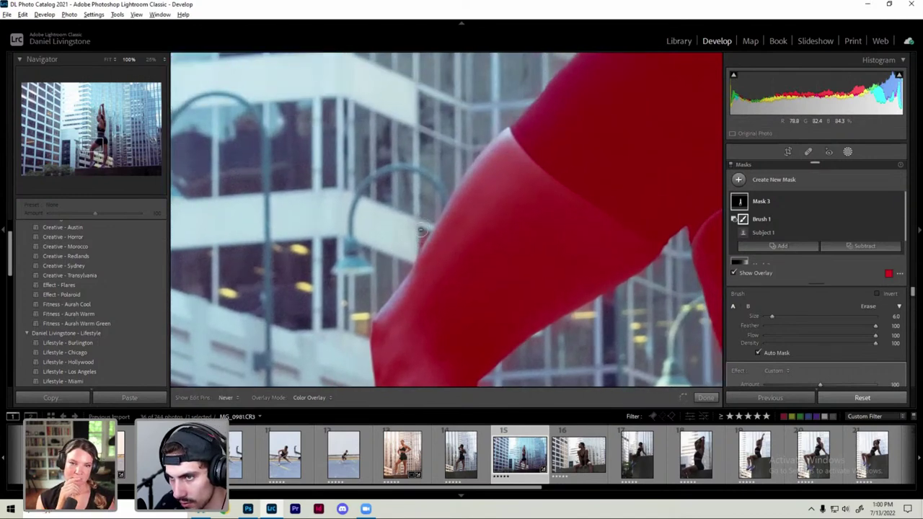
Step: Erase mask spill along the torso's right edge and pan up to the raised arms
key("h")
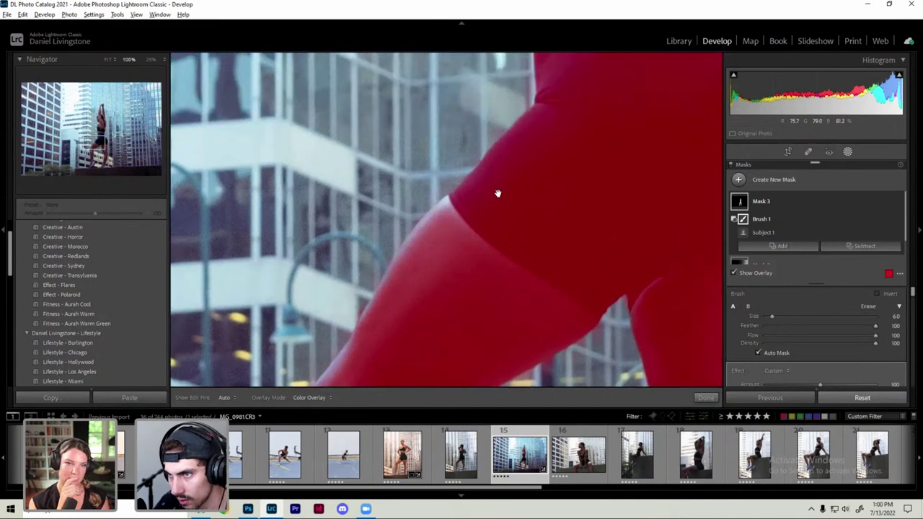
mouse_move(414, 370)
left_mouse_down()
mouse_move(428, 208)
mouse_move(354, 310)
left_mouse_up()
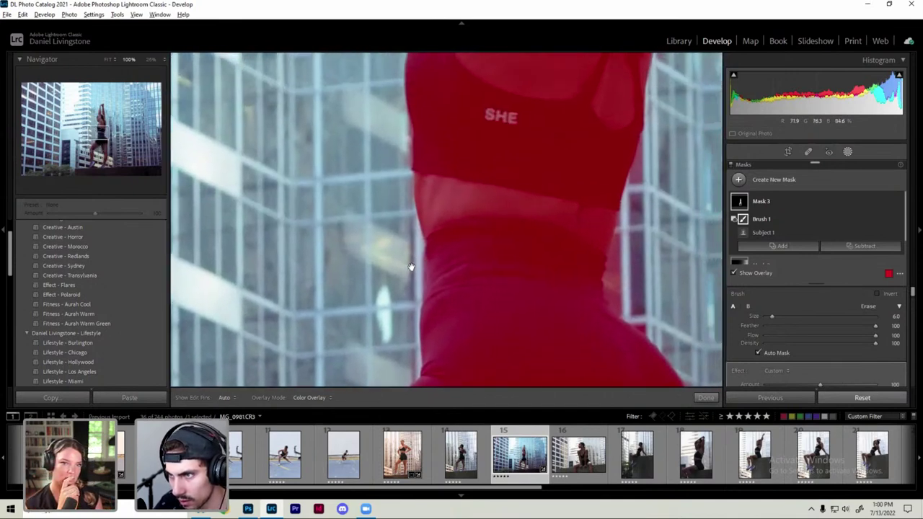
key("h")
mouse_move(577, 256)
left_mouse_down()
mouse_move(577, 318)
mouse_move(563, 277)
left_mouse_up()
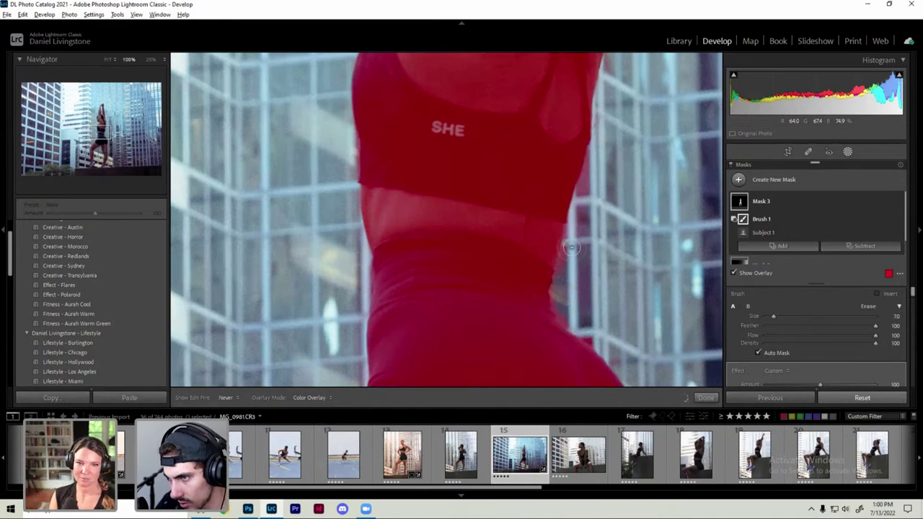
key("h")
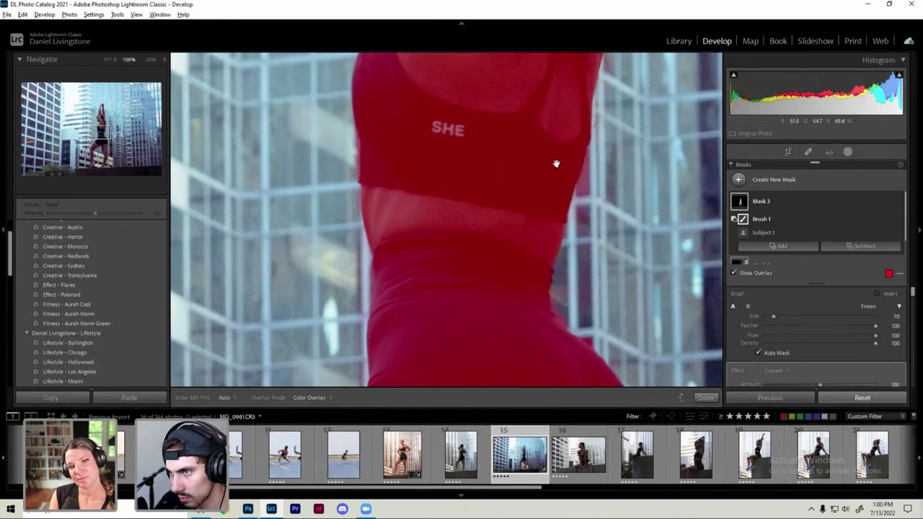
left_click_drag(562, 157, 515, 336)
mouse_move(505, 215)
left_mouse_down()
mouse_move(583, 249)
mouse_move(587, 287)
left_mouse_up()
mouse_move(530, 145)
left_mouse_down()
mouse_move(536, 221)
mouse_move(563, 272)
left_mouse_up()
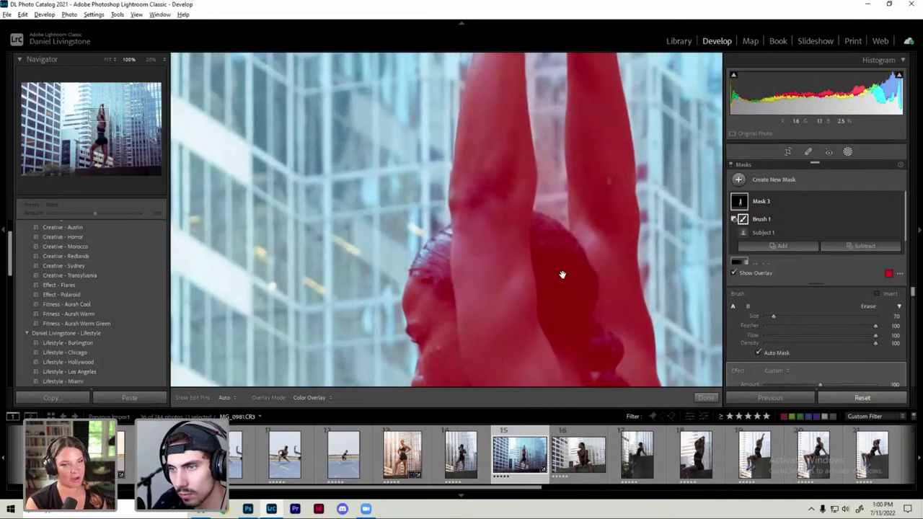
left_click_drag(476, 155, 481, 201)
key("h")
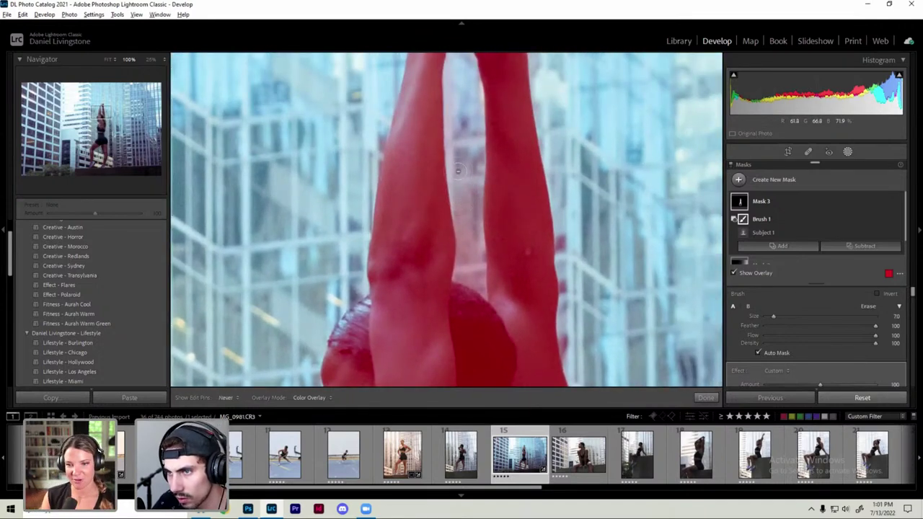
Step: Erase stray coverage between the legs, check the clasped hands, and fit the whole photo
key("h")
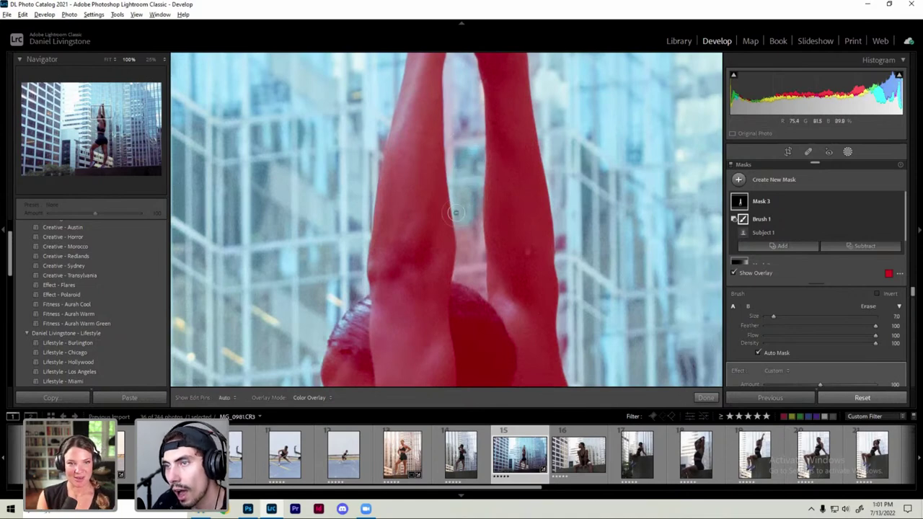
scroll(456, 212, "up", 3)
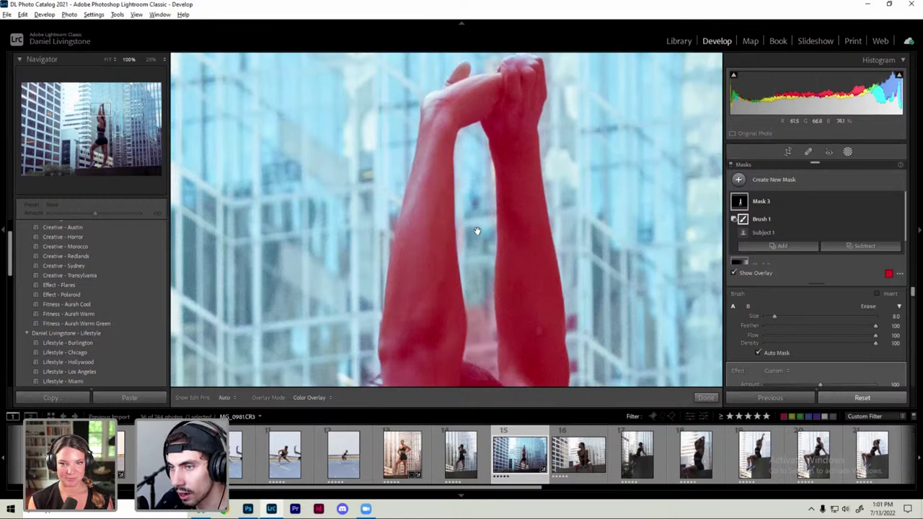
scroll(474, 163, "down", 3)
scroll(469, 177, "down", 2)
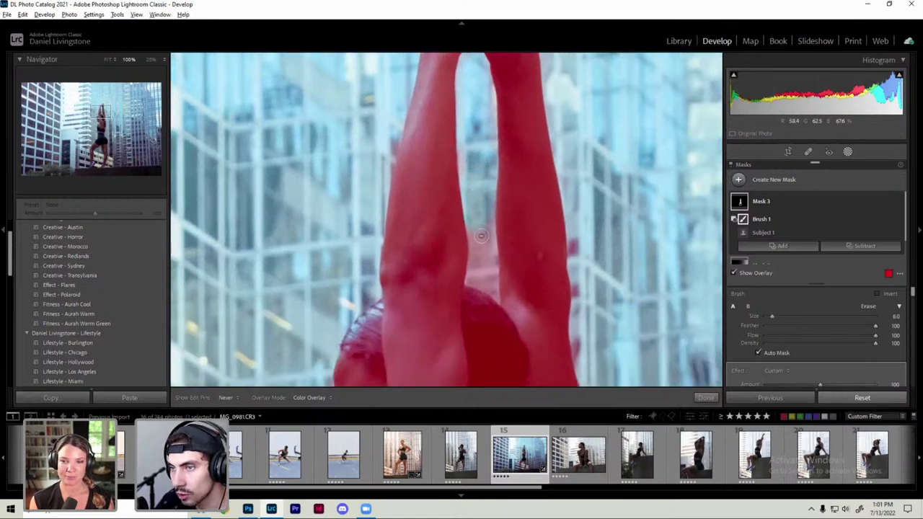
mouse_move(480, 235)
left_mouse_down()
mouse_move(493, 275)
mouse_move(480, 253)
mouse_move(483, 220)
left_mouse_up()
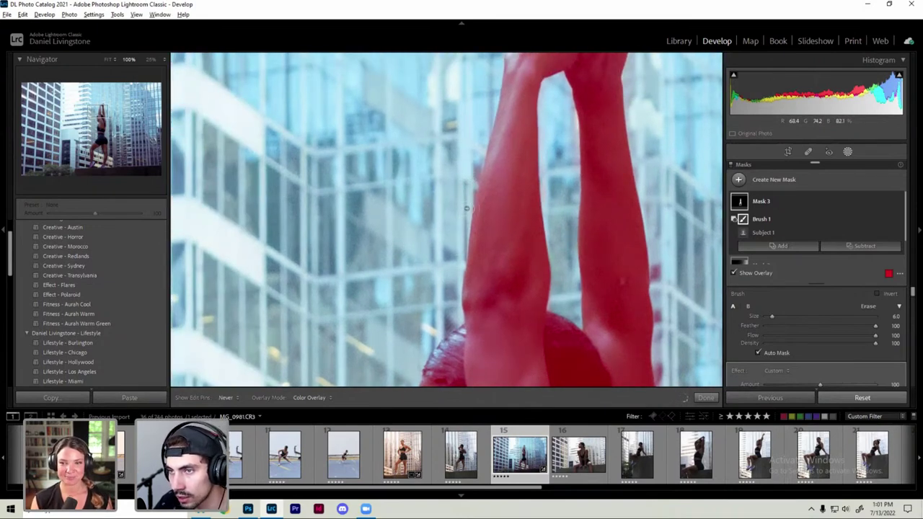
left_click_drag(537, 153, 430, 277)
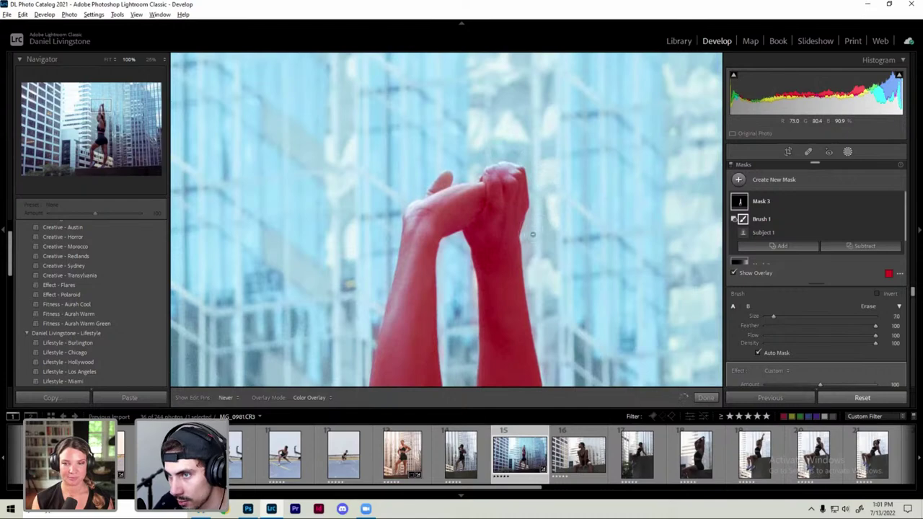
key("h")
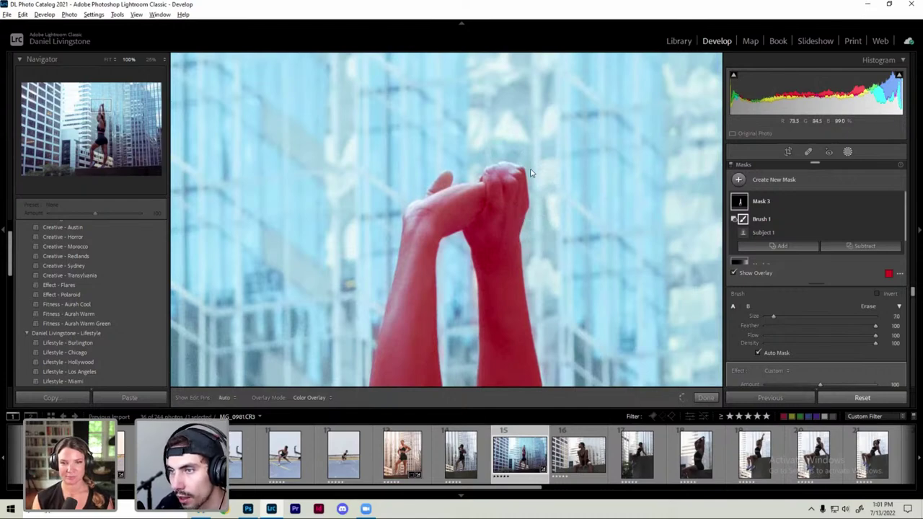
key("z")
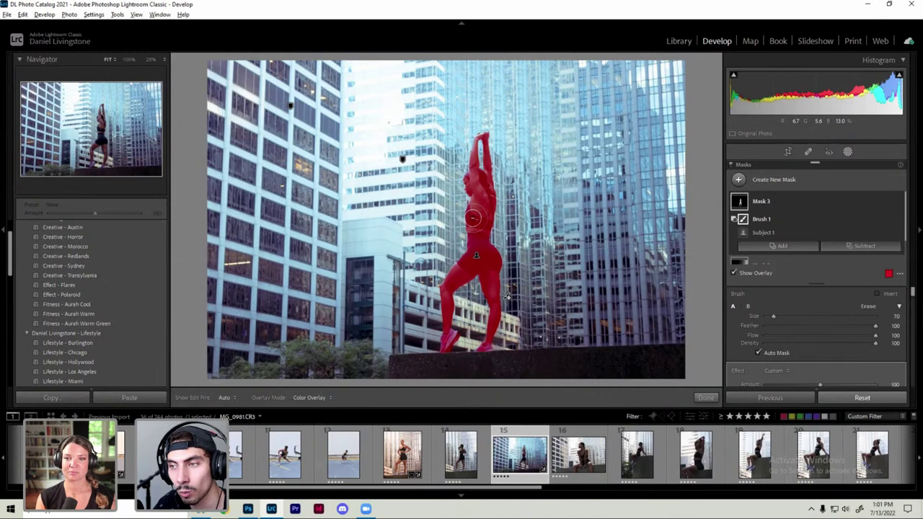
Step: Give Mask 3 exposure +0.21, whites +58, contrast +17 and shadows -16
key("Return")
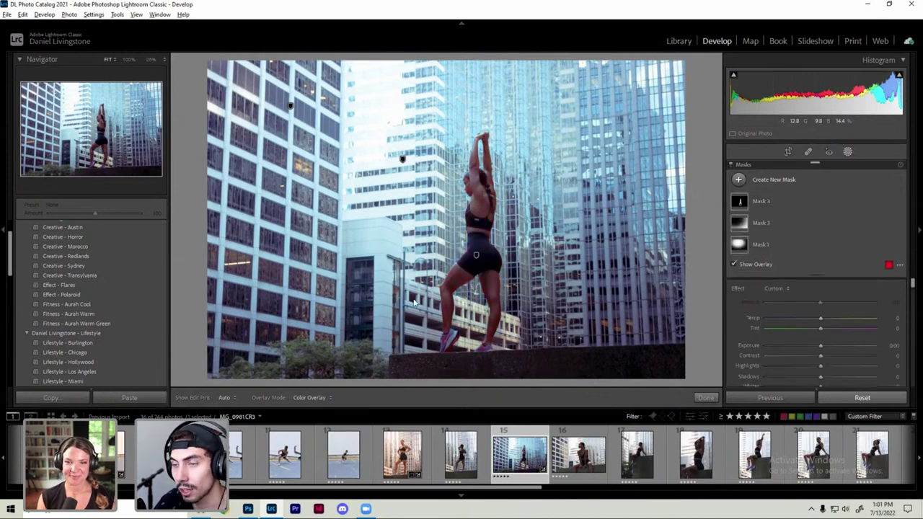
left_click(794, 194)
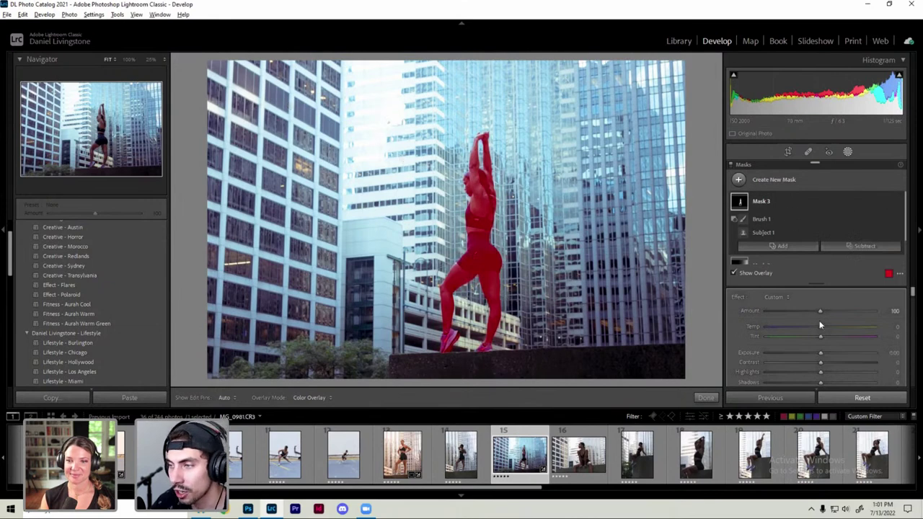
left_click_drag(821, 356, 826, 354)
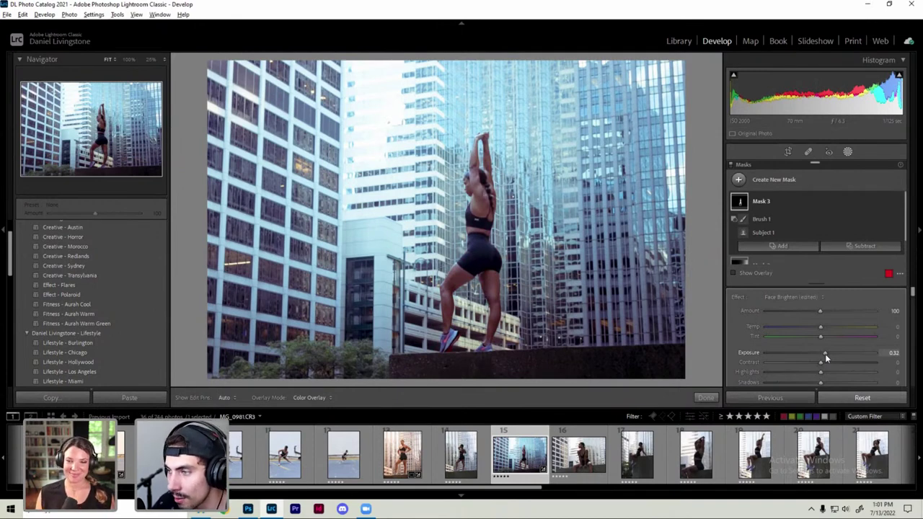
scroll(781, 345, "down", 2)
key("o")
scroll(781, 350, "up", 2)
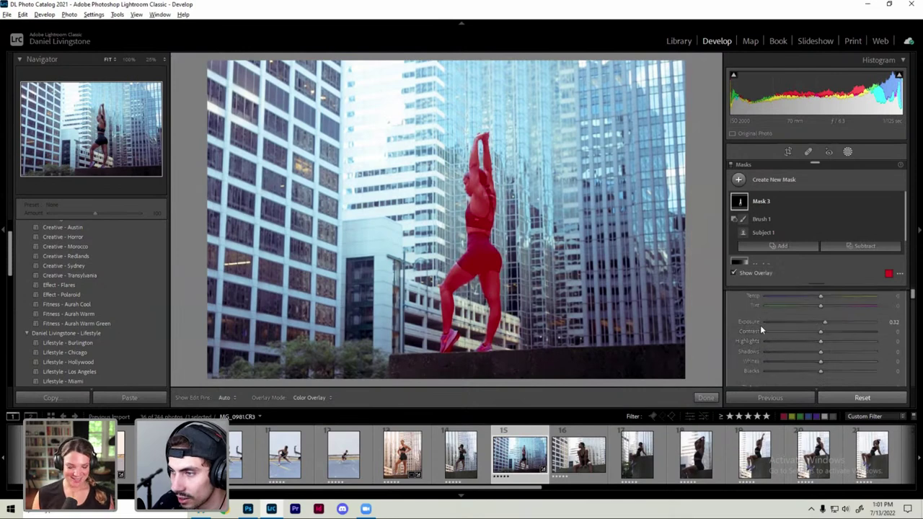
left_click_drag(819, 365, 859, 362)
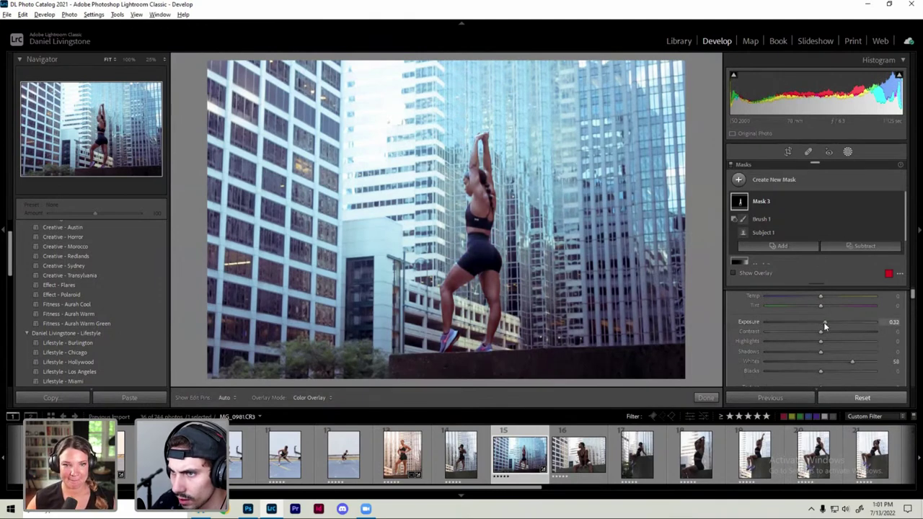
left_click_drag(826, 323, 824, 323)
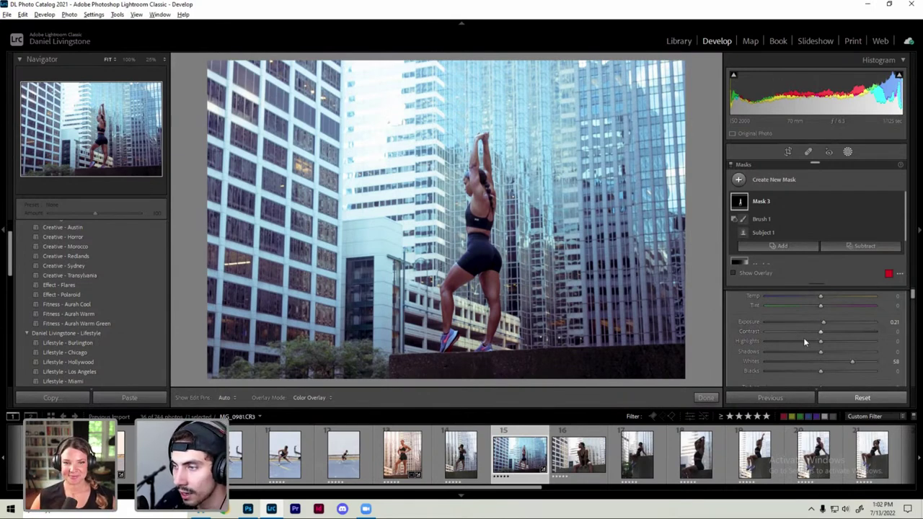
mouse_move(821, 370)
left_mouse_down()
mouse_move(811, 372)
mouse_move(821, 369)
mouse_move(814, 352)
mouse_move(830, 332)
left_mouse_up()
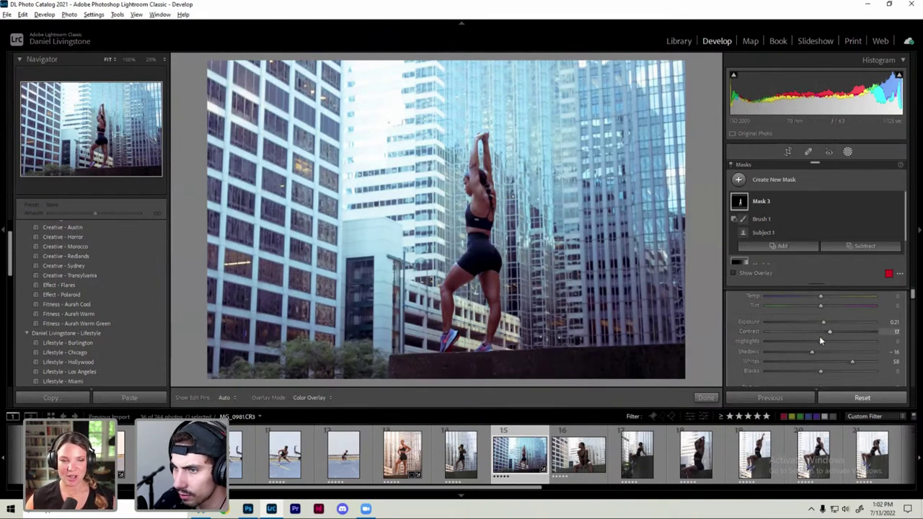
Step: Use Duplicate and Invert Mask on Mask 3 to create 'Mask 3 Inverted' covering the background
mouse_move(815, 201)
left_click(889, 202)
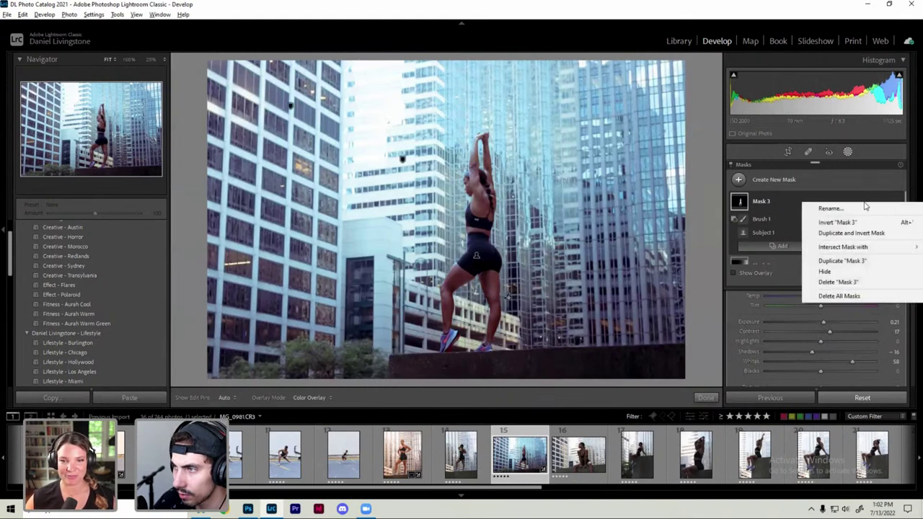
left_click(857, 198)
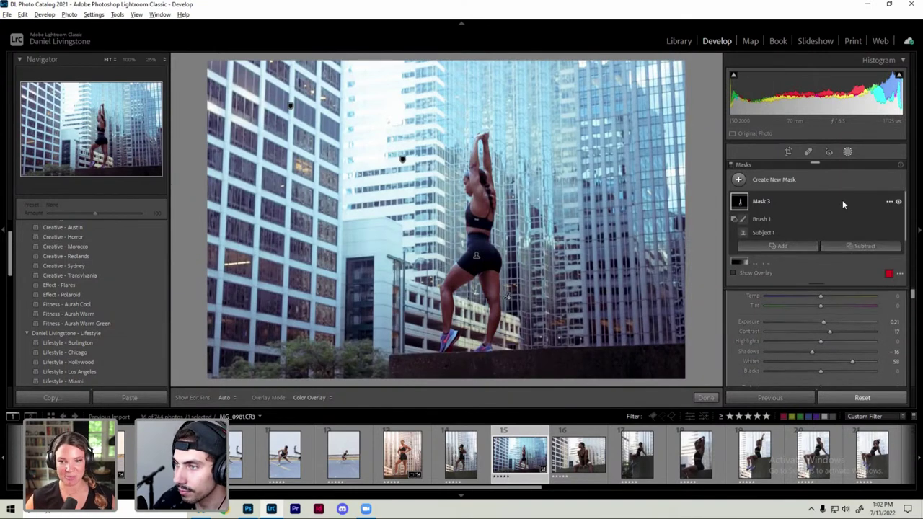
left_click(822, 201)
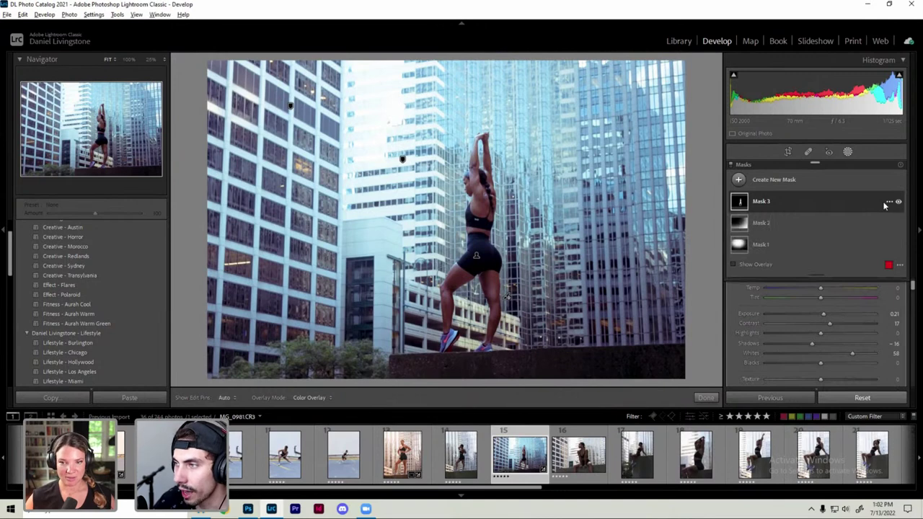
left_click(889, 201)
left_click(808, 201)
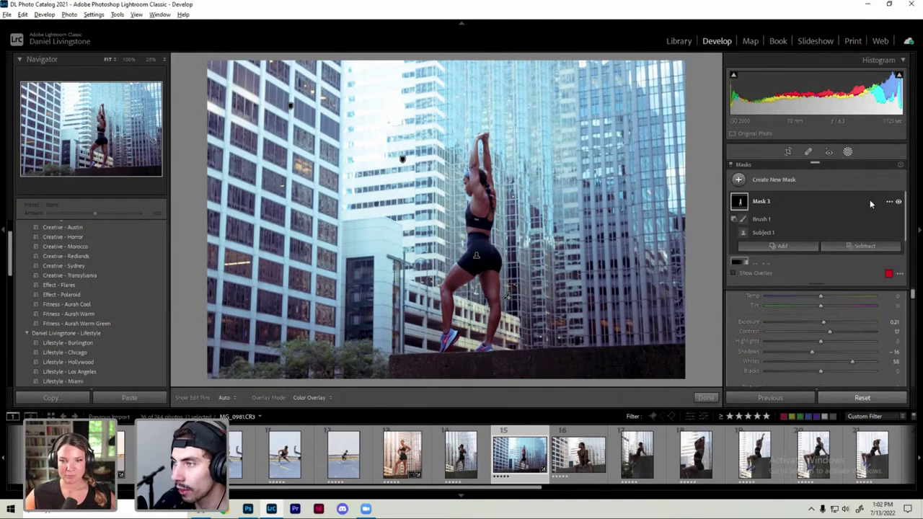
left_click(870, 202)
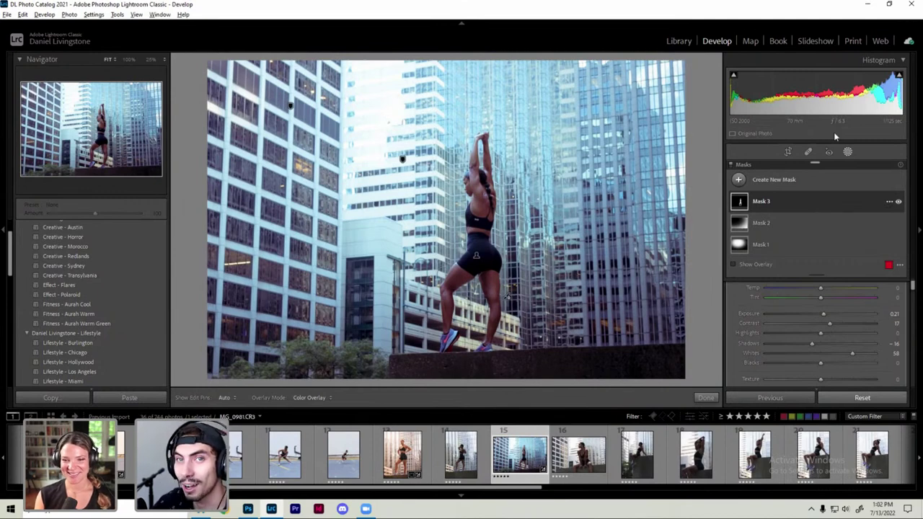
left_click(888, 202)
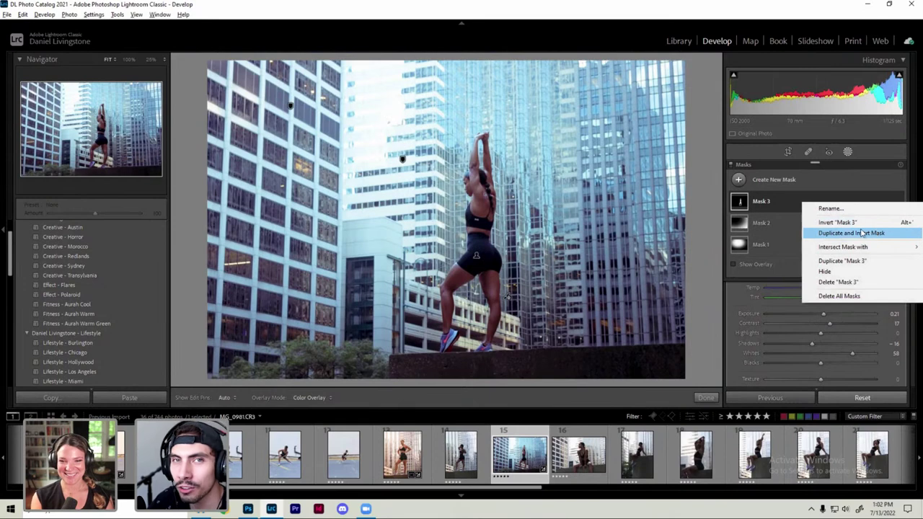
left_click(788, 201)
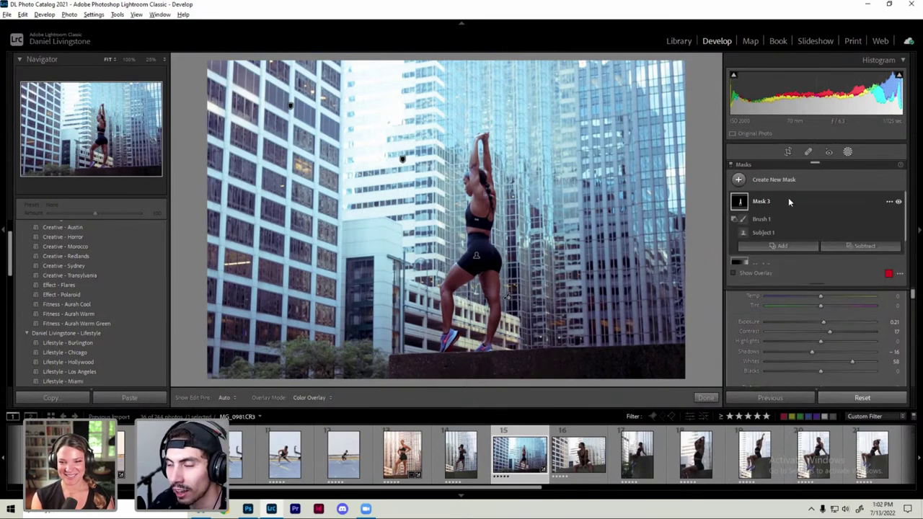
left_click(888, 203)
mouse_move(843, 245)
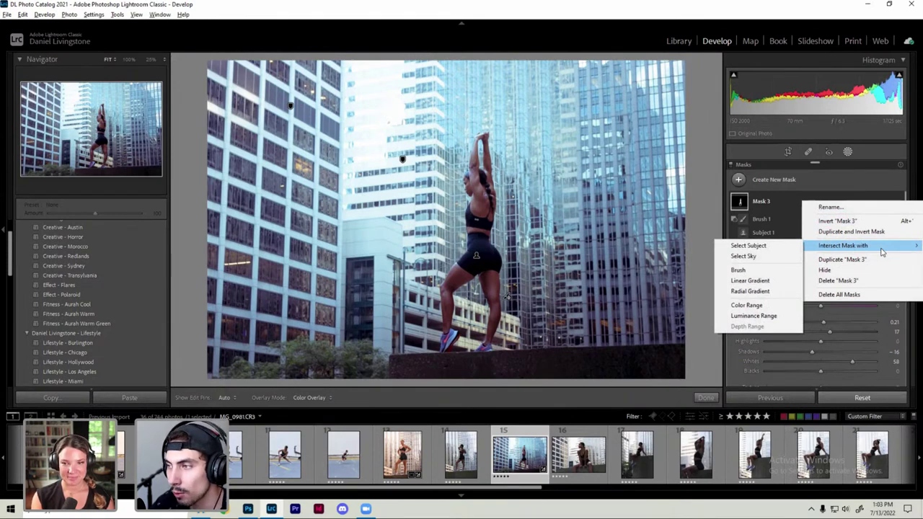
left_click(854, 232)
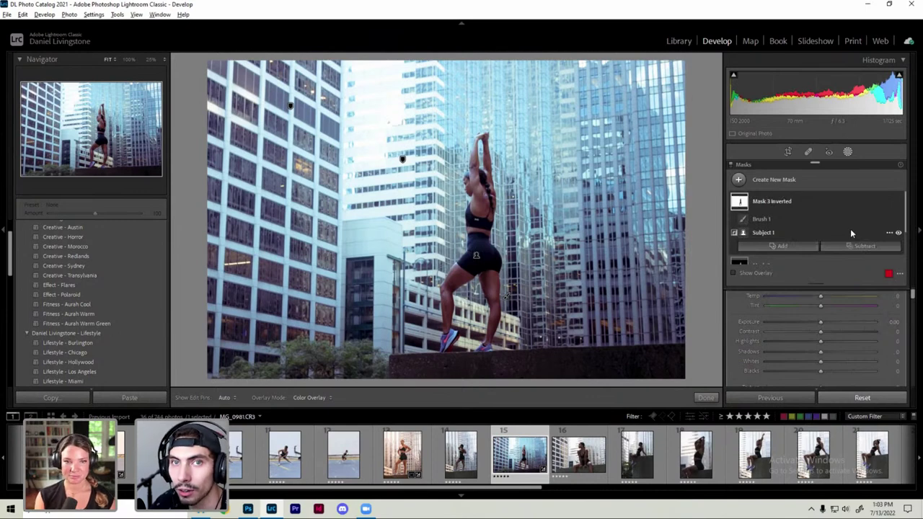
left_click(824, 206)
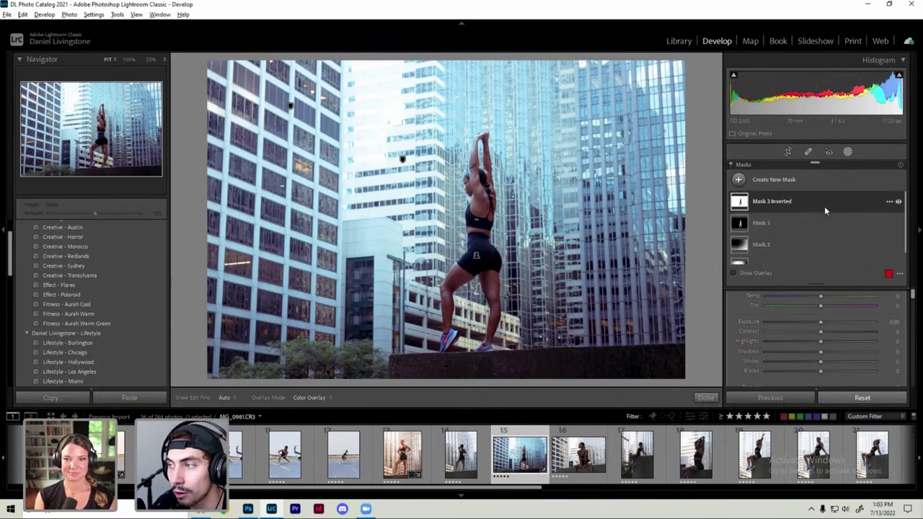
left_click(825, 204)
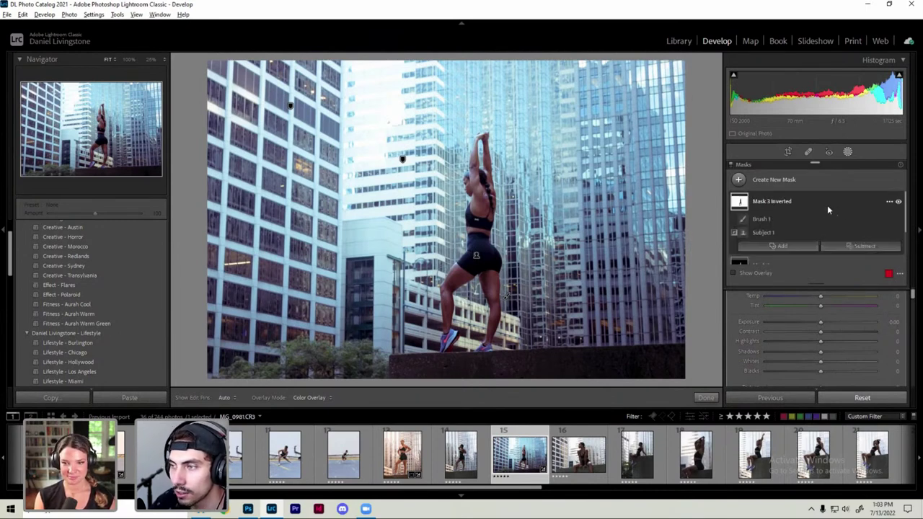
Step: On Mask 3 Inverted, reset a trial exposure change and lower background shadows to about -47
left_click(827, 209)
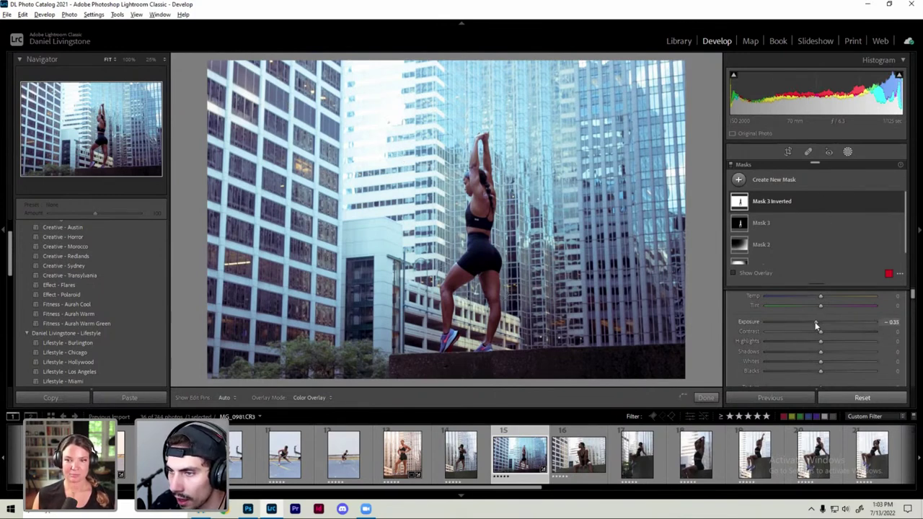
left_click_drag(816, 323, 813, 323)
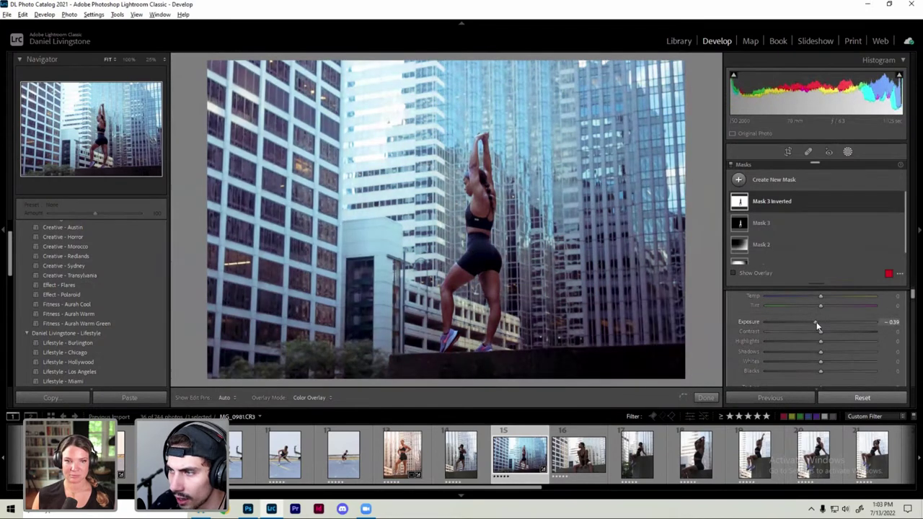
double_click(816, 324)
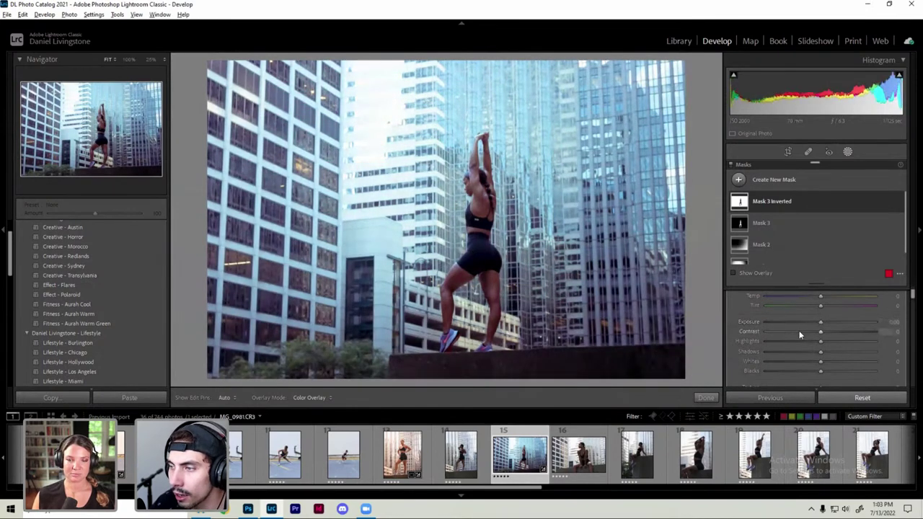
left_click_drag(815, 284, 827, 250)
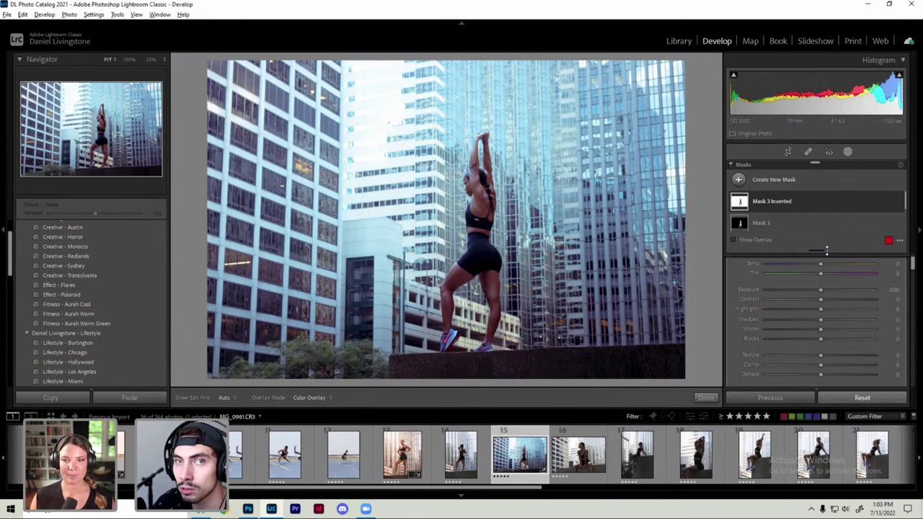
left_click_drag(824, 248, 824, 254)
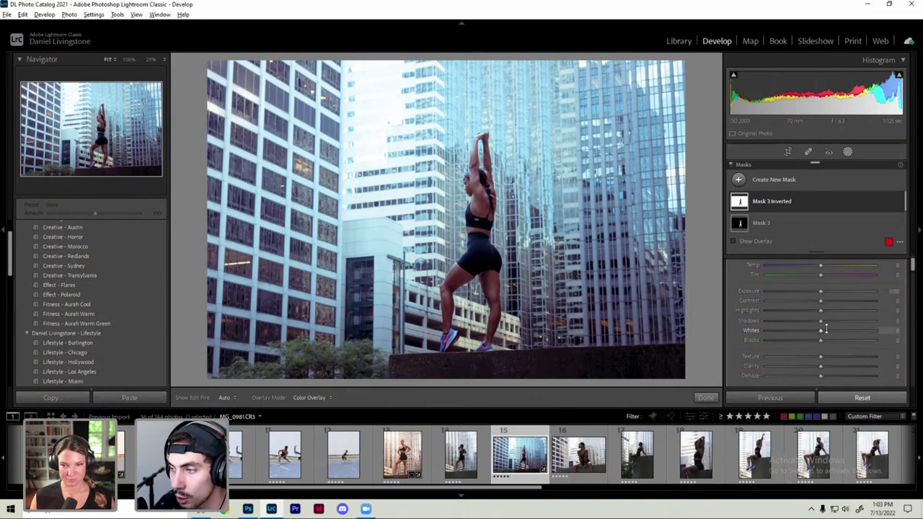
left_click_drag(806, 323, 796, 322)
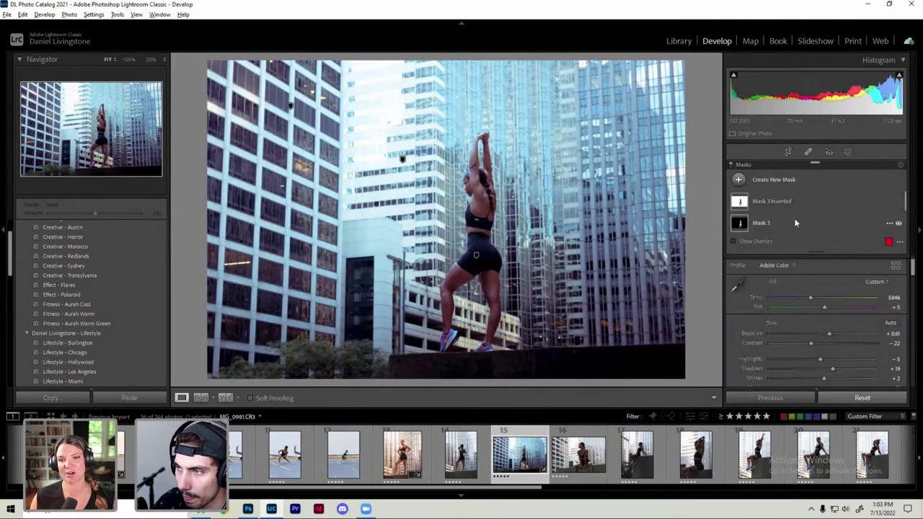
Step: Inspect the woman's face and raised arms at 100% zoom, then return to Fit view
key("shift+w")
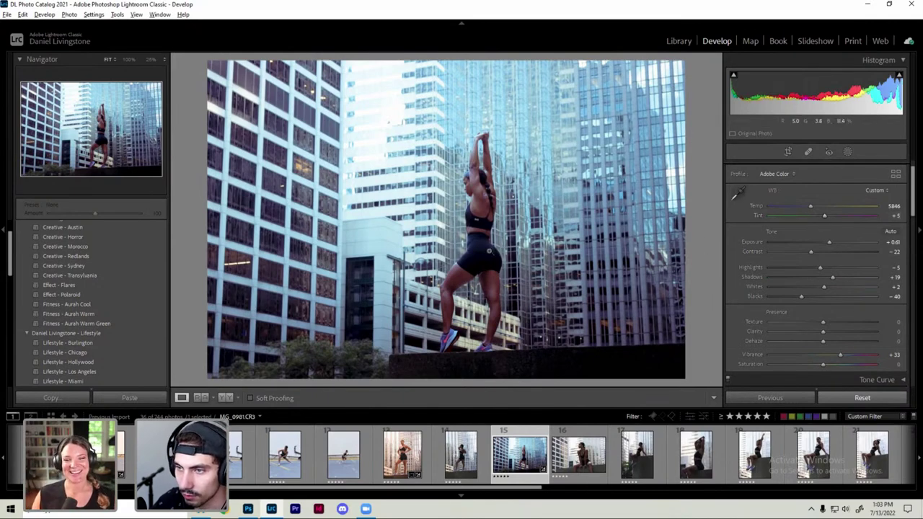
left_click(475, 184)
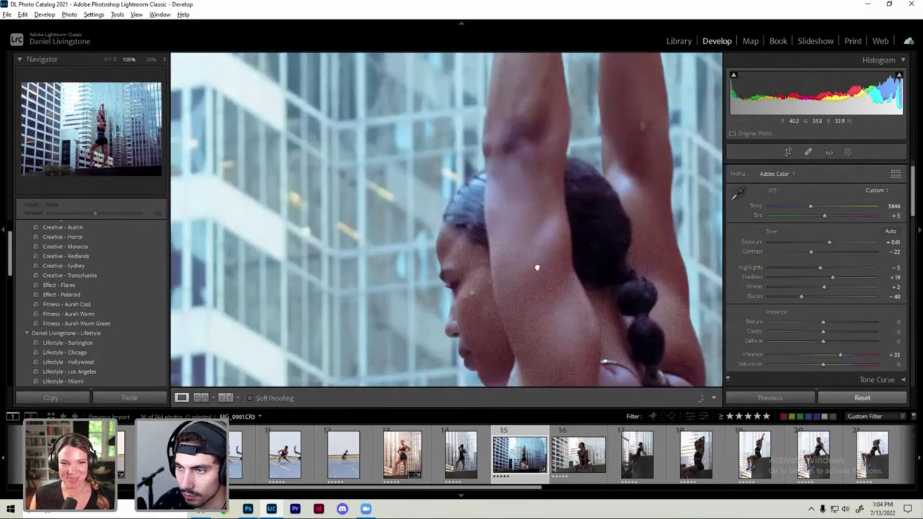
mouse_move(536, 266)
left_mouse_down()
mouse_move(575, 165)
mouse_move(565, 320)
mouse_move(587, 202)
left_mouse_up()
left_click(588, 202)
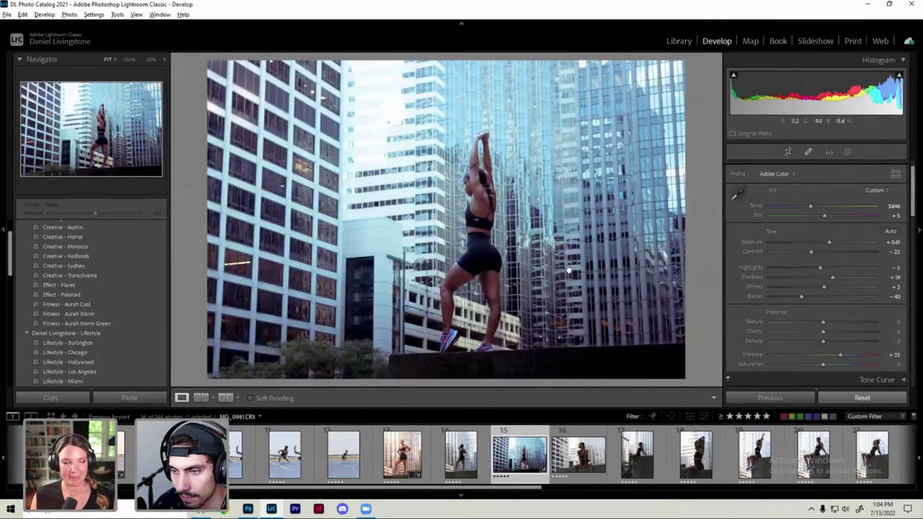
key("m")
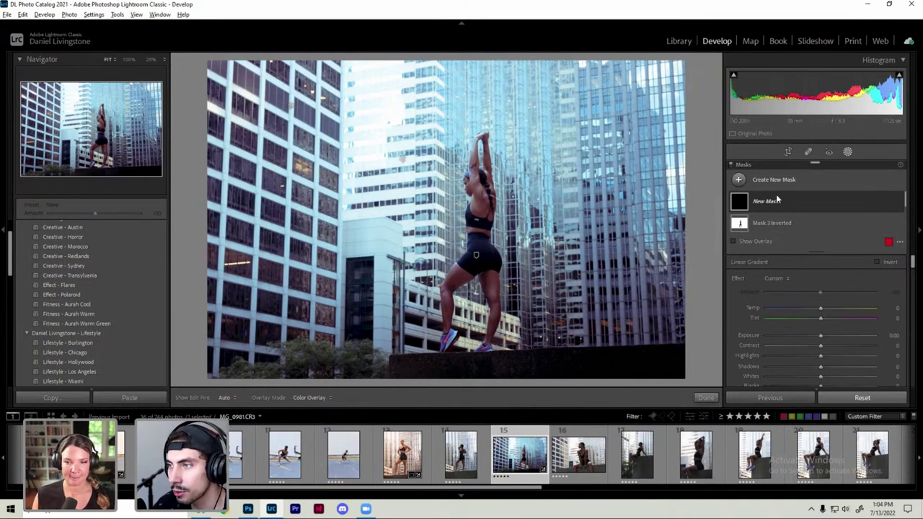
Step: Add a near-vertical linear gradient on the photo's right side with Exposure −0.60
left_click(762, 191)
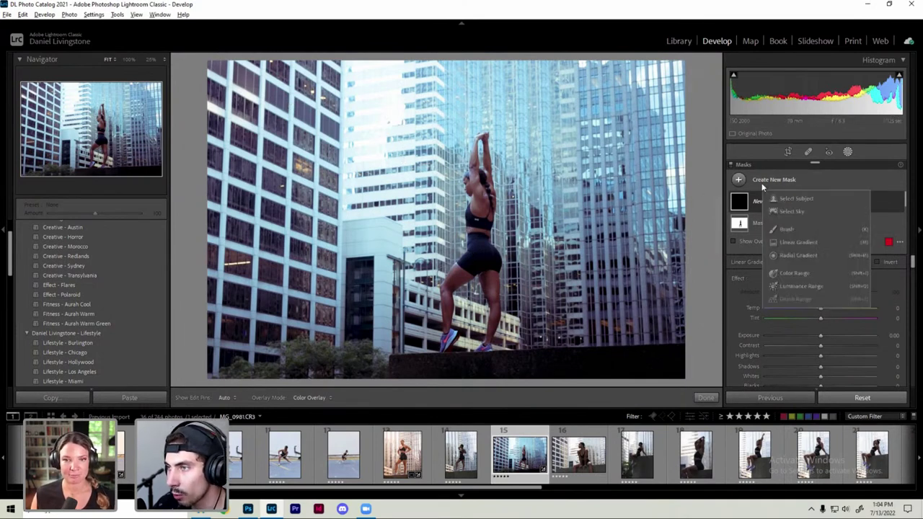
left_click(798, 242)
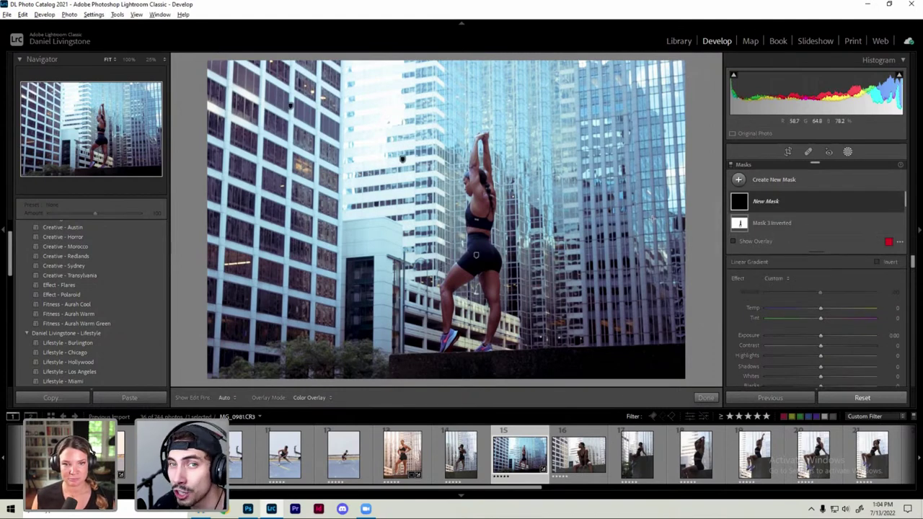
mouse_move(679, 200)
left_mouse_down()
mouse_move(416, 189)
mouse_move(545, 215)
left_mouse_up()
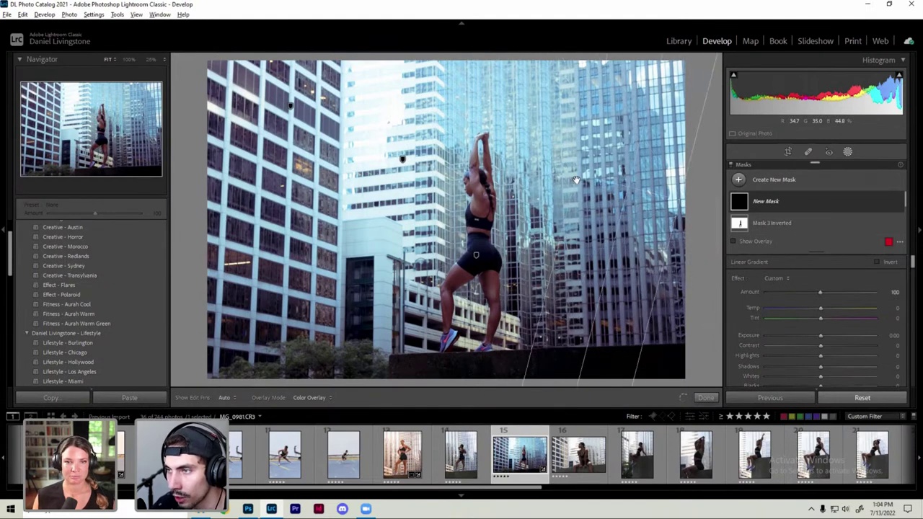
mouse_move(545, 215)
left_mouse_down()
mouse_move(685, 129)
mouse_move(668, 95)
mouse_move(491, 198)
left_mouse_up()
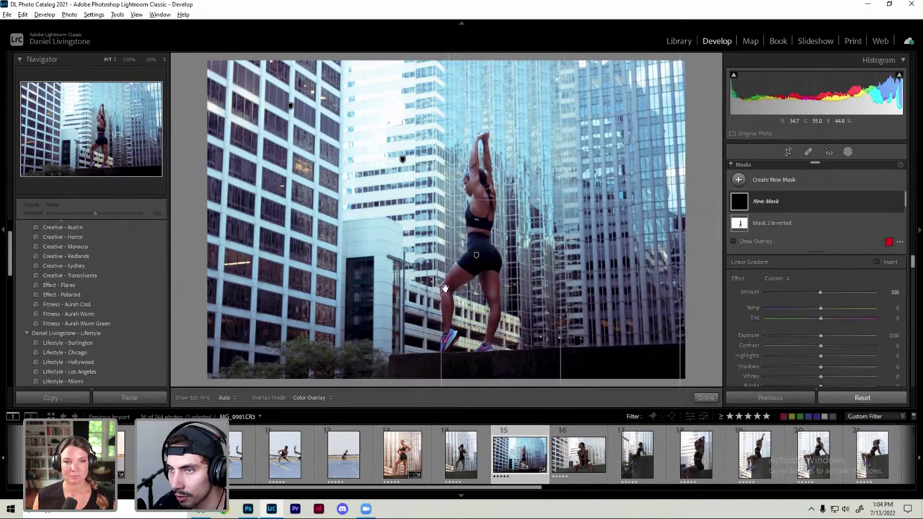
mouse_move(492, 198)
left_mouse_down()
mouse_move(451, 222)
mouse_move(467, 207)
left_mouse_up()
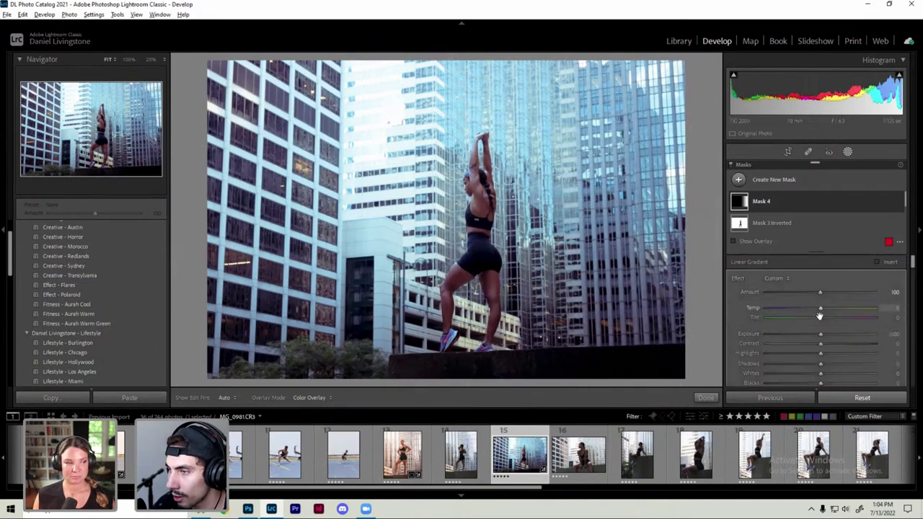
left_click_drag(820, 336, 813, 336)
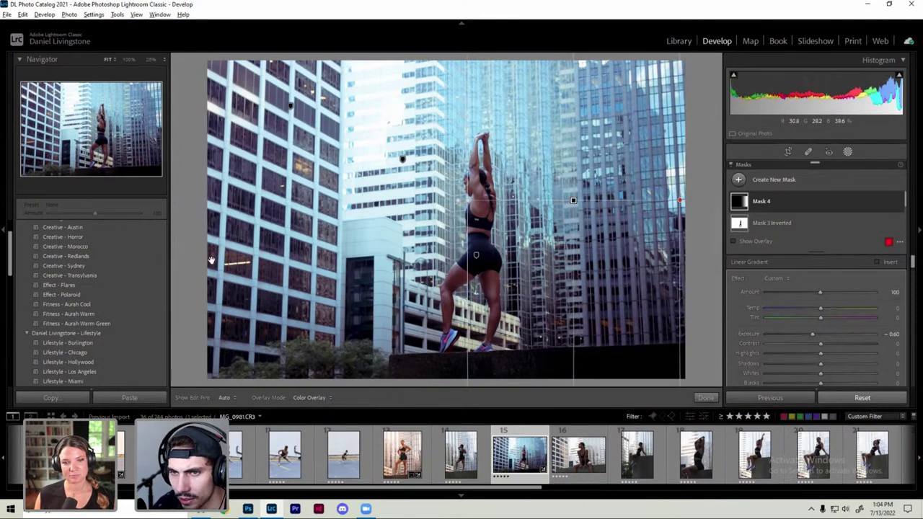
Step: Add a second linear gradient from the lower-left corner with Exposure −0.60
left_click(743, 182)
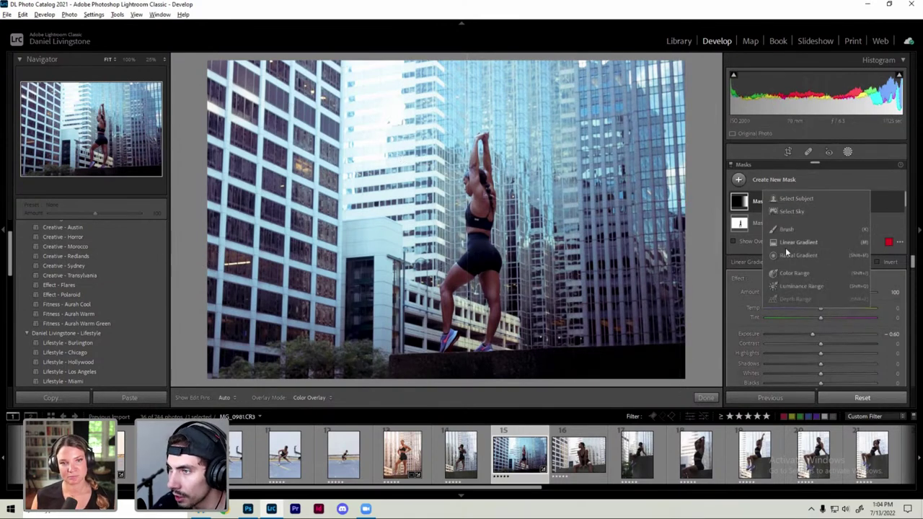
key("Escape")
key("m")
left_click_drag(202, 283, 238, 346)
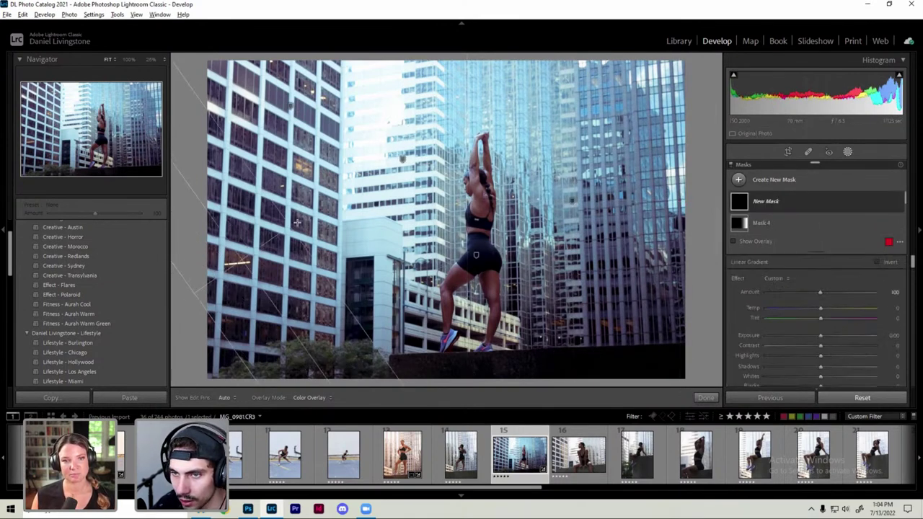
left_click_drag(389, 201, 409, 202)
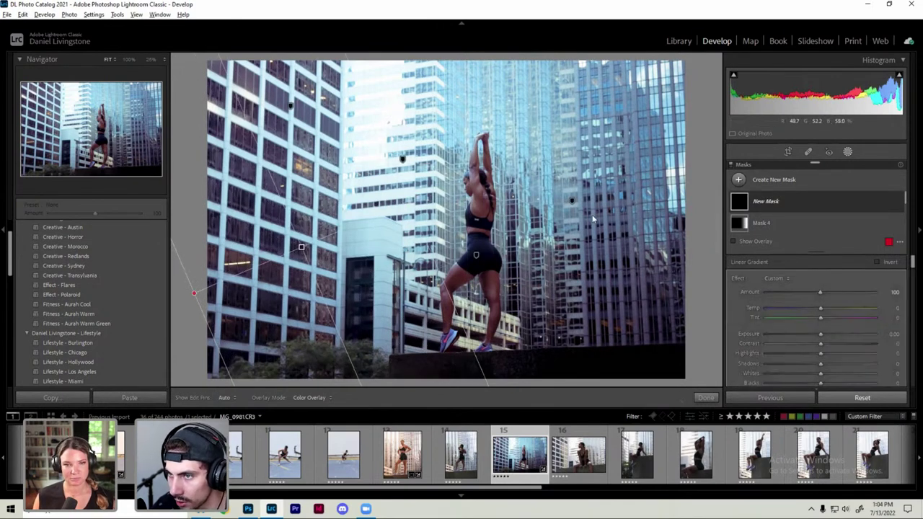
left_click_drag(818, 335, 813, 335)
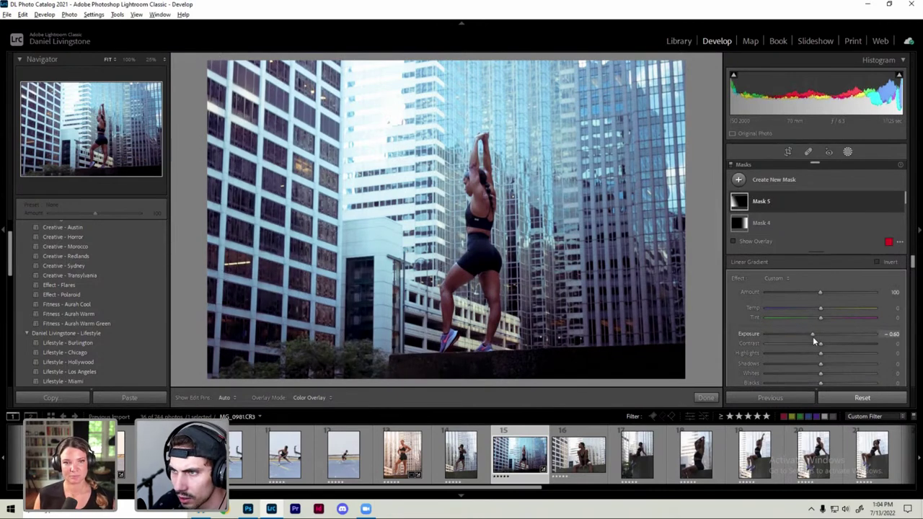
left_click(705, 397)
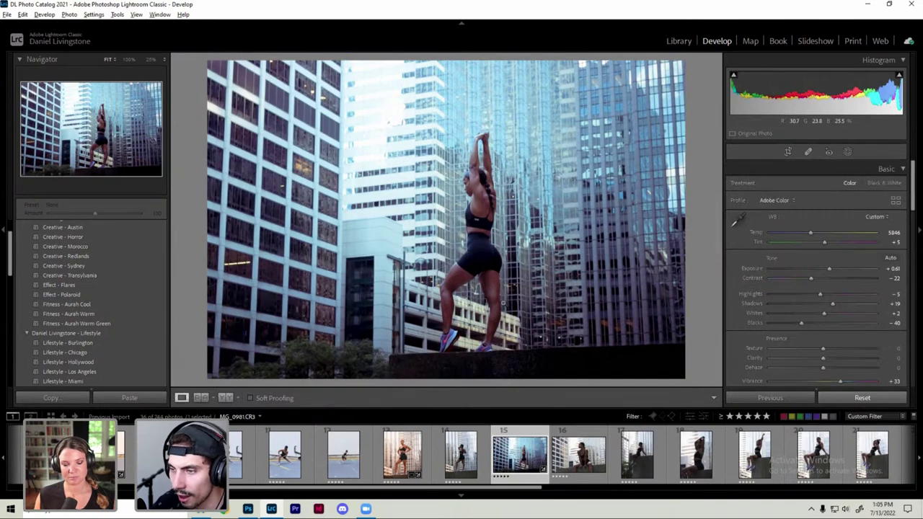
Step: Zoom to 100% on the face and heal the cheek blemish with a size-13 Heal brush
left_click(483, 306)
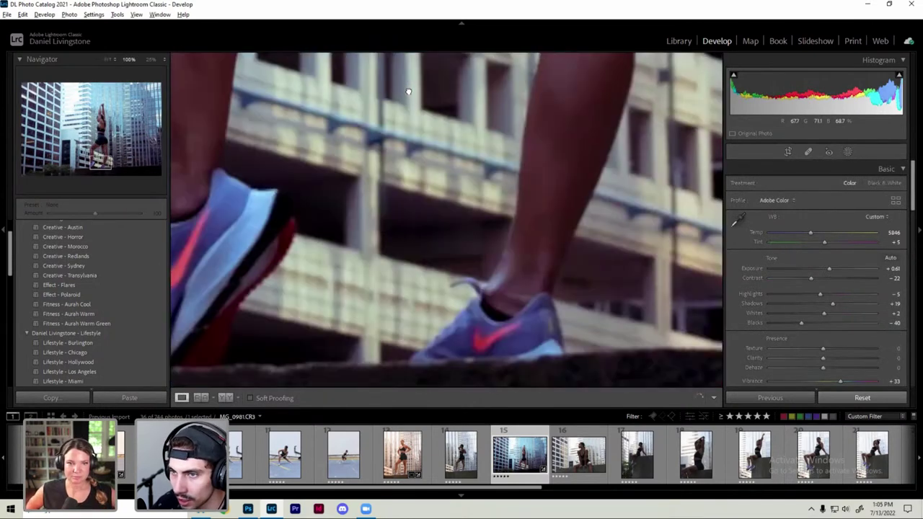
mouse_move(406, 91)
left_mouse_down()
mouse_move(431, 171)
mouse_move(469, 140)
mouse_move(500, 385)
mouse_move(477, 334)
mouse_move(468, 198)
mouse_move(487, 193)
left_mouse_up()
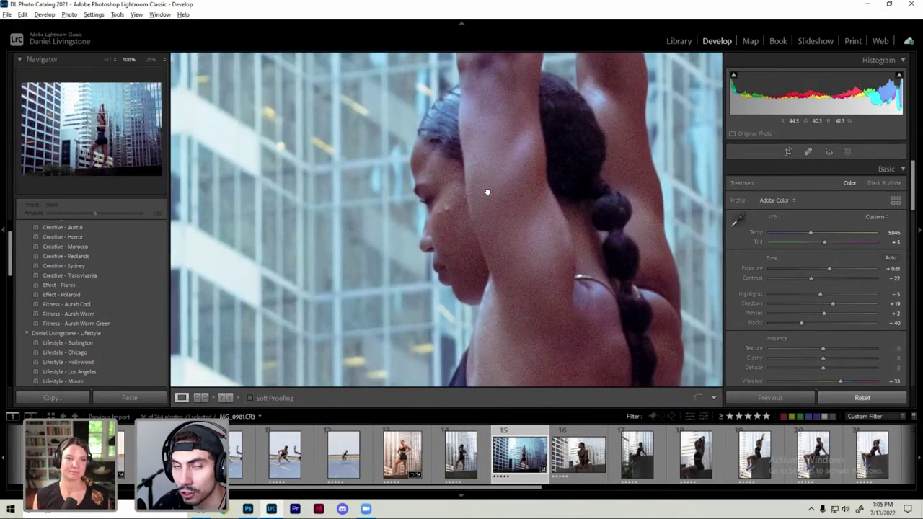
left_click(810, 152)
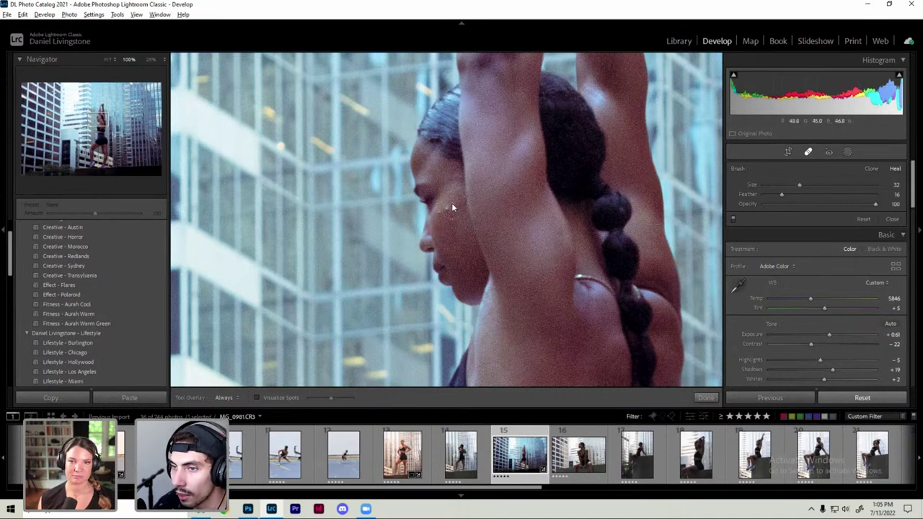
left_click_drag(799, 184, 789, 185)
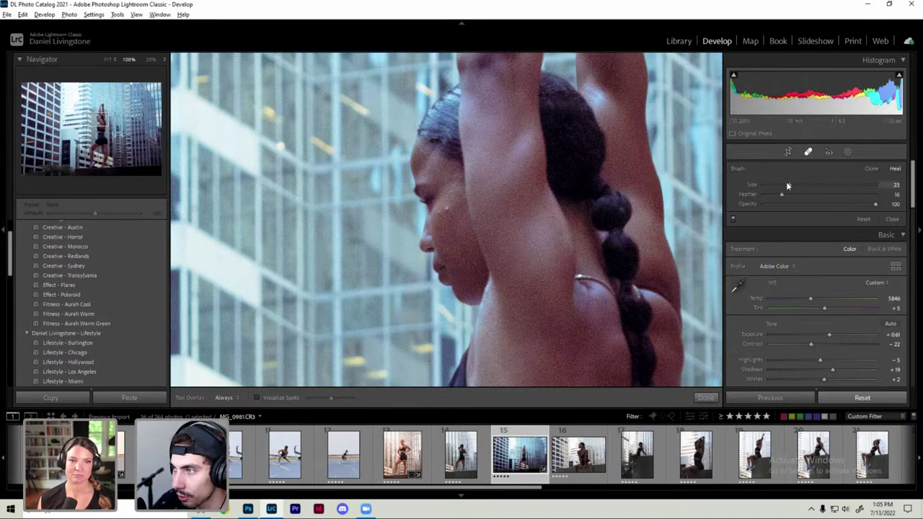
scroll(450, 230, "down", 2)
scroll(445, 205, "down", 3)
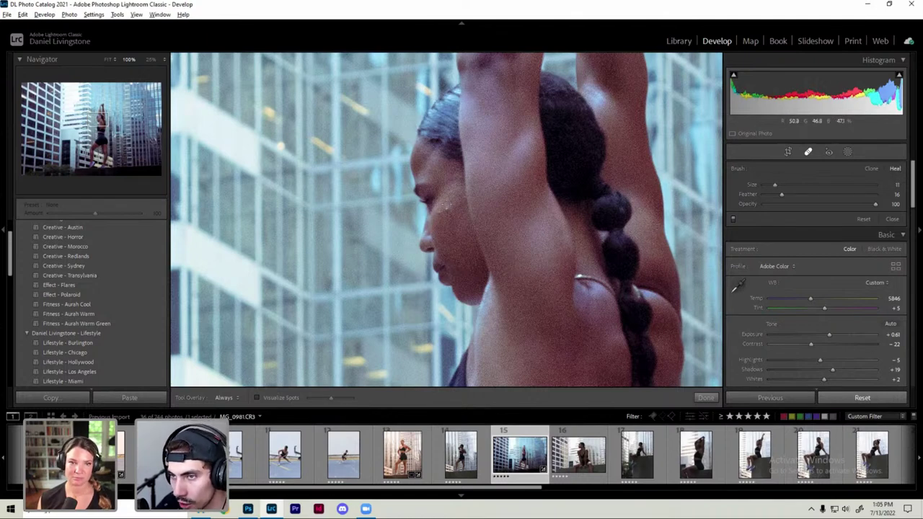
left_click_drag(447, 208, 439, 213)
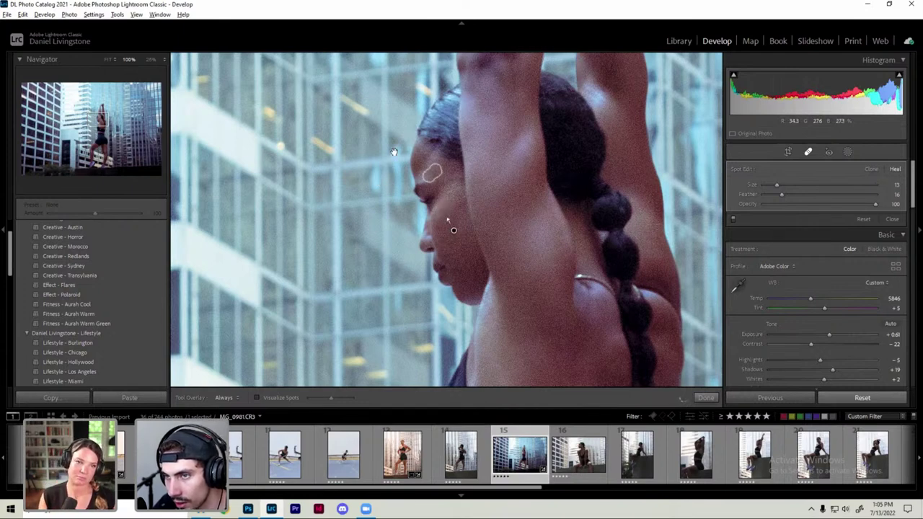
left_click(454, 230)
key("q")
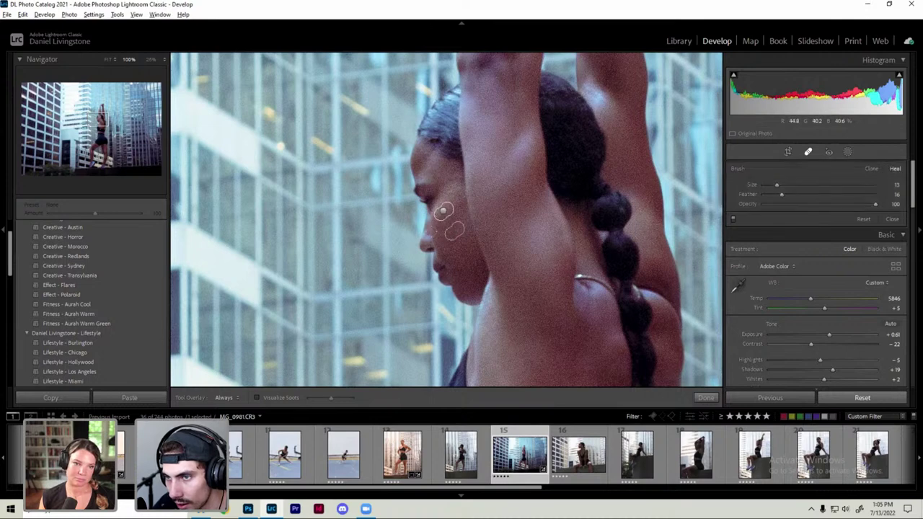
left_click(807, 153)
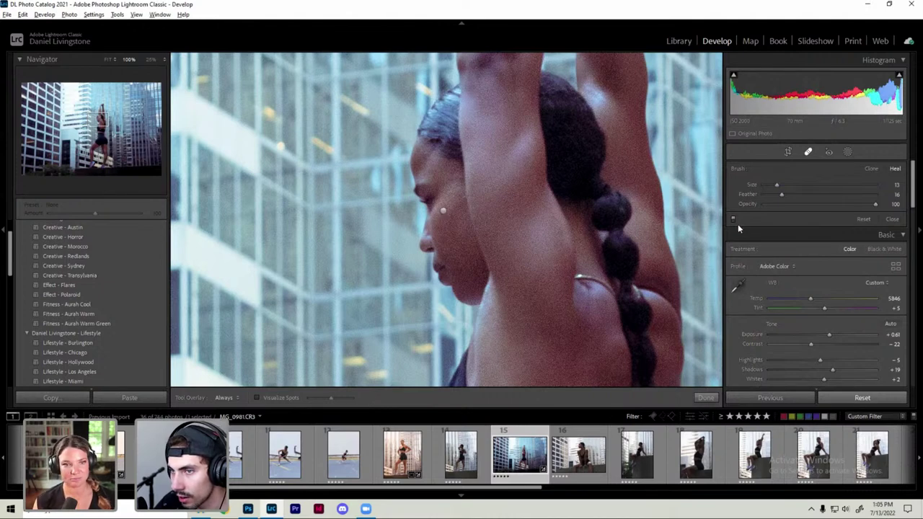
Step: Return to Fit view and compare Before and After versions of the edited photo
key("q")
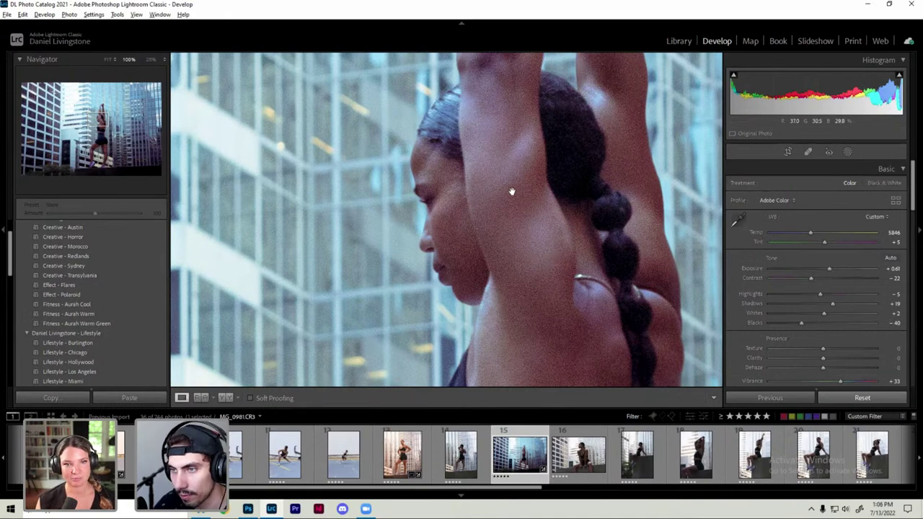
left_click(511, 191)
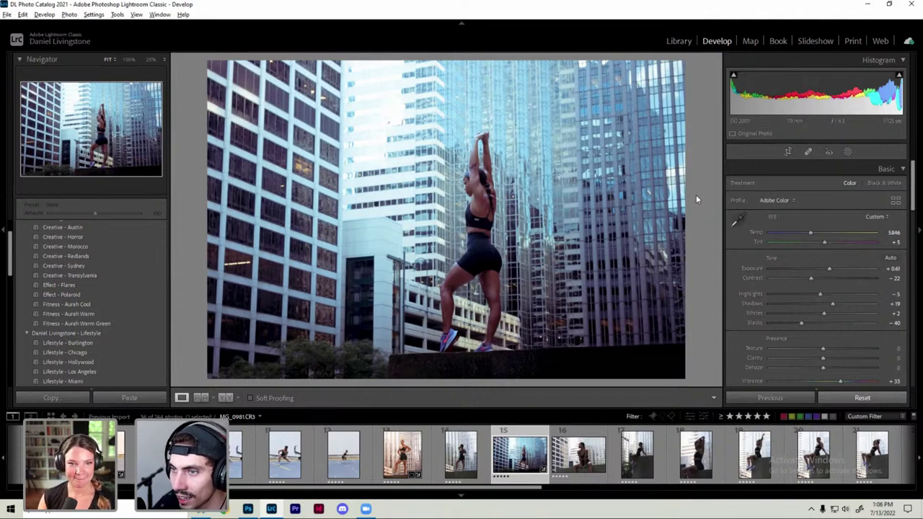
key("backslash")
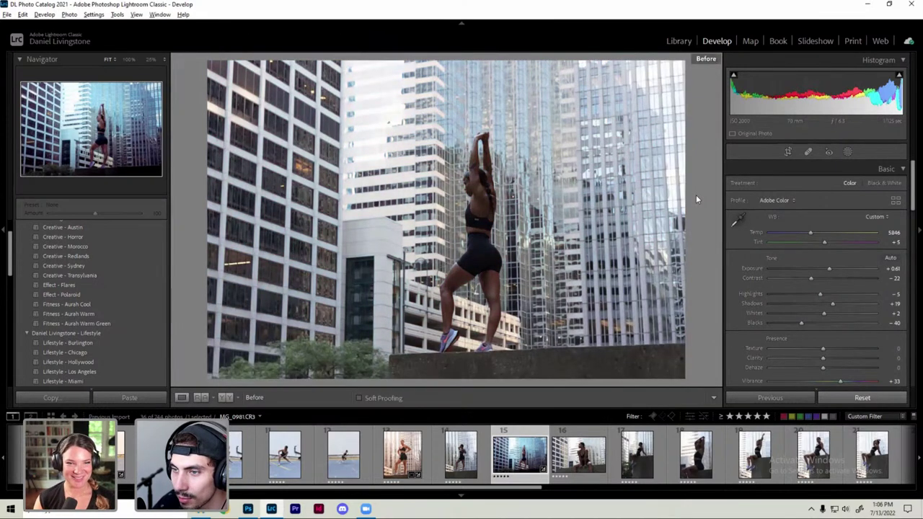
key("backslash")
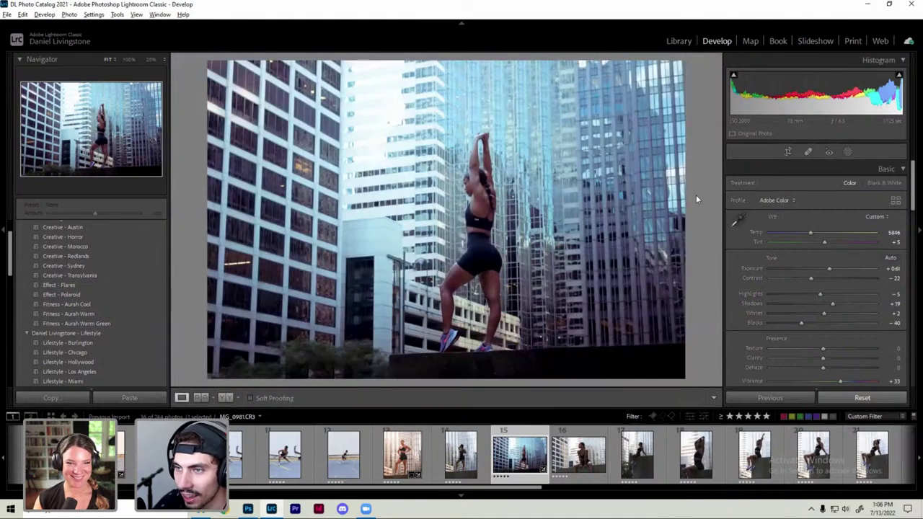
key("backslash")
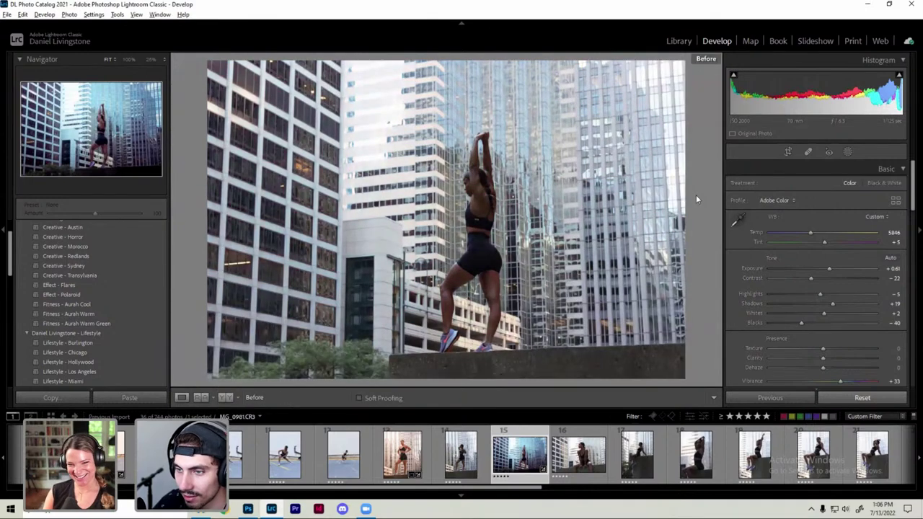
key("backslash")
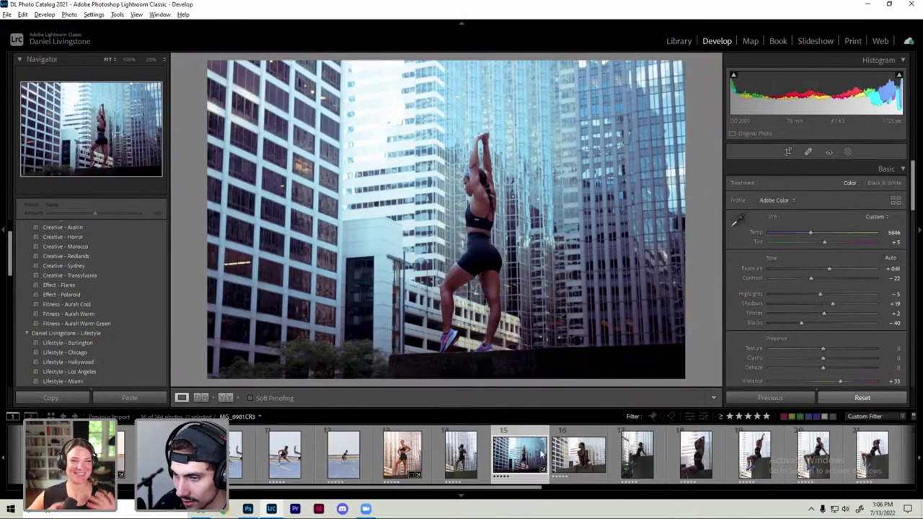
Step: Create a virtual copy of _MG_0981 and select both versions for comparison
right_click(523, 156)
left_click(563, 330)
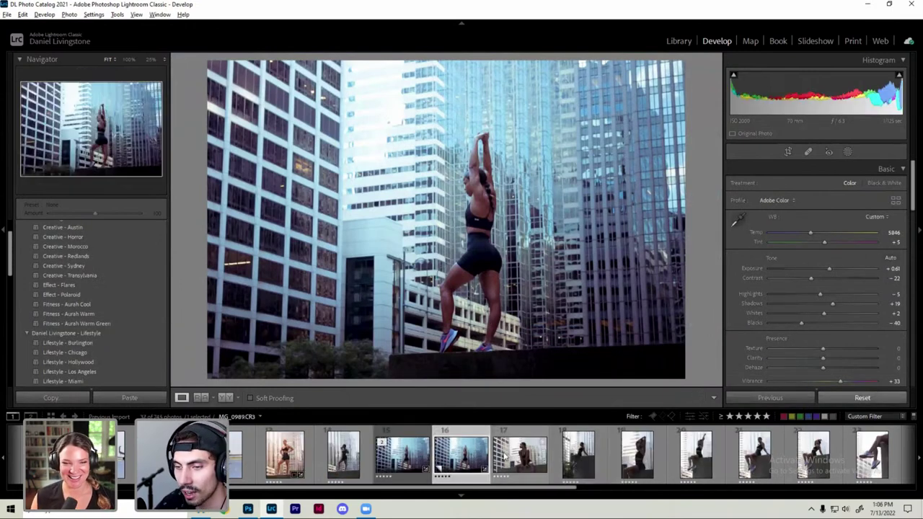
left_click(412, 455, "ctrl")
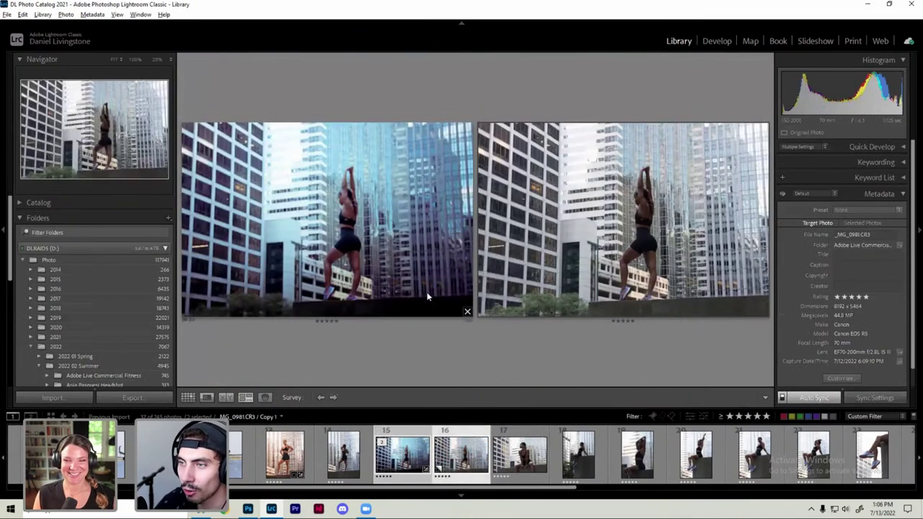
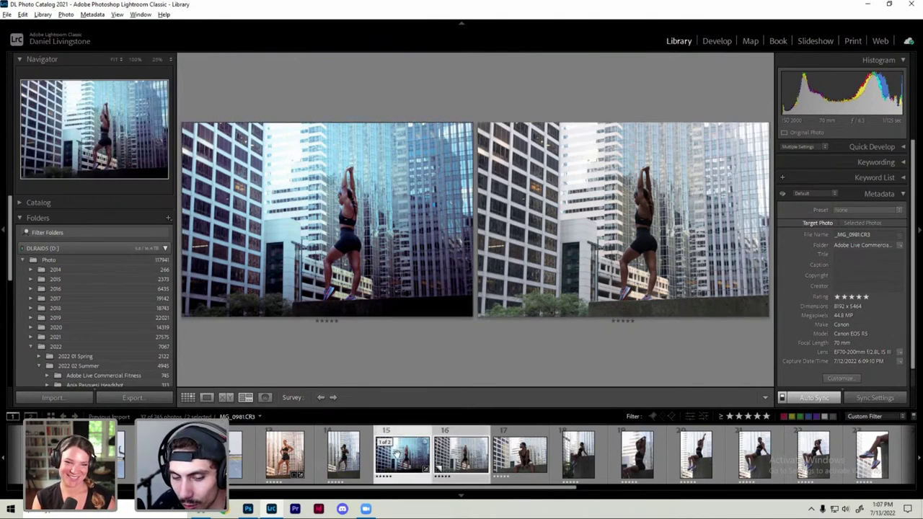
Step: Select the edited city shot in the filmstrip and open it in Develop
left_click(396, 455)
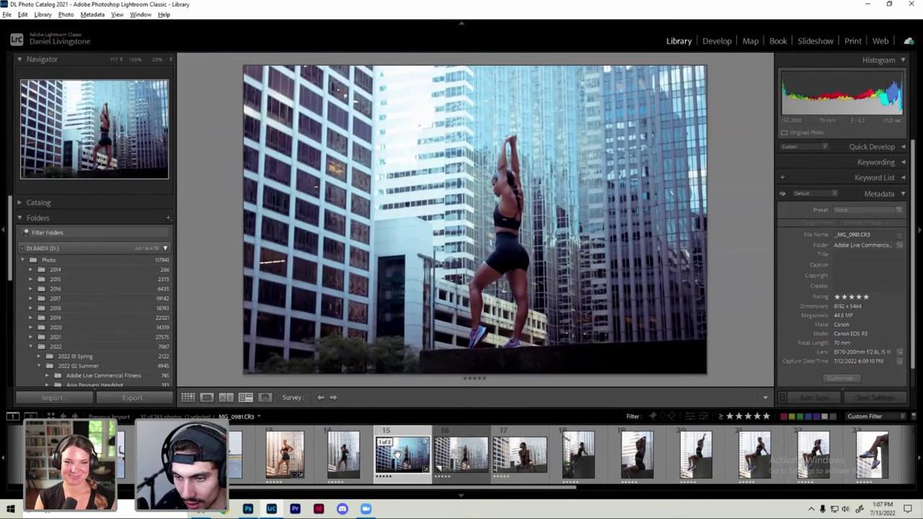
key("d")
right_click(397, 455)
key("Escape")
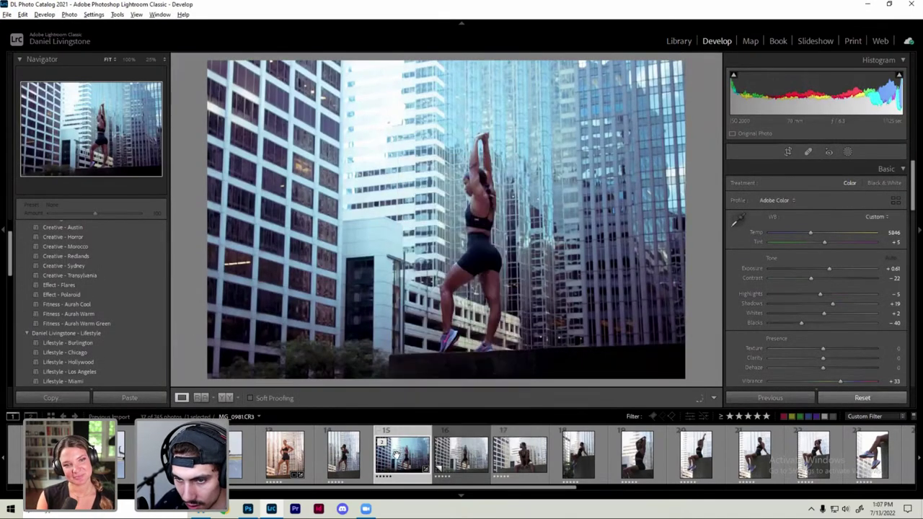
Step: Try the Before/After side-by-side, left/right and top/bottom split layouts, resetting the adjustments along the way
left_click(225, 397)
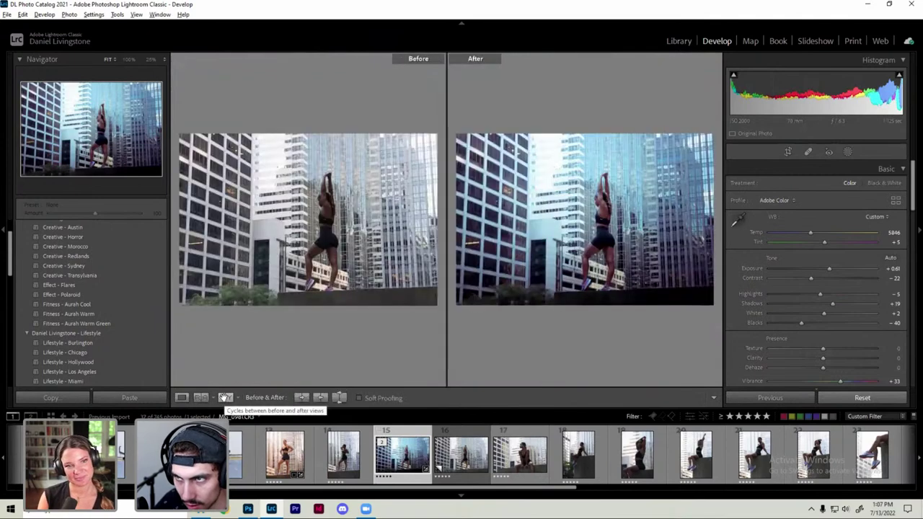
left_click(231, 398)
left_click(274, 420)
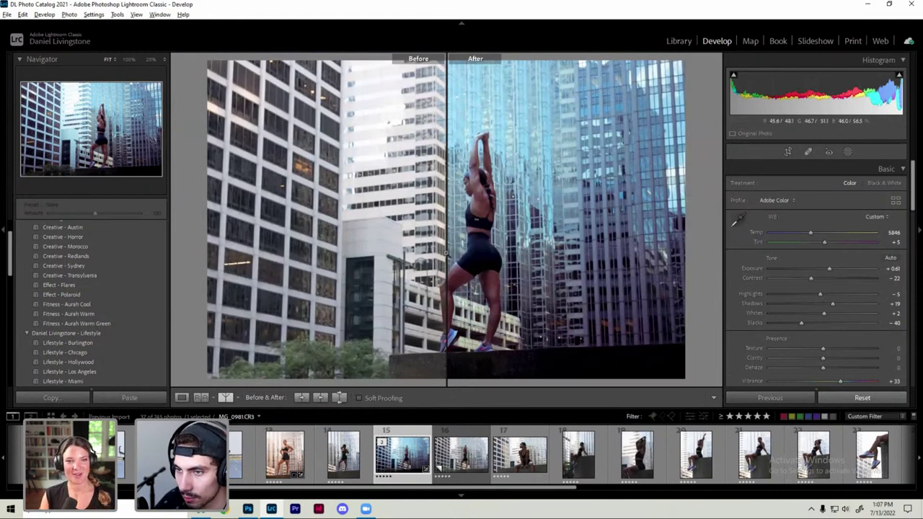
left_click(301, 398)
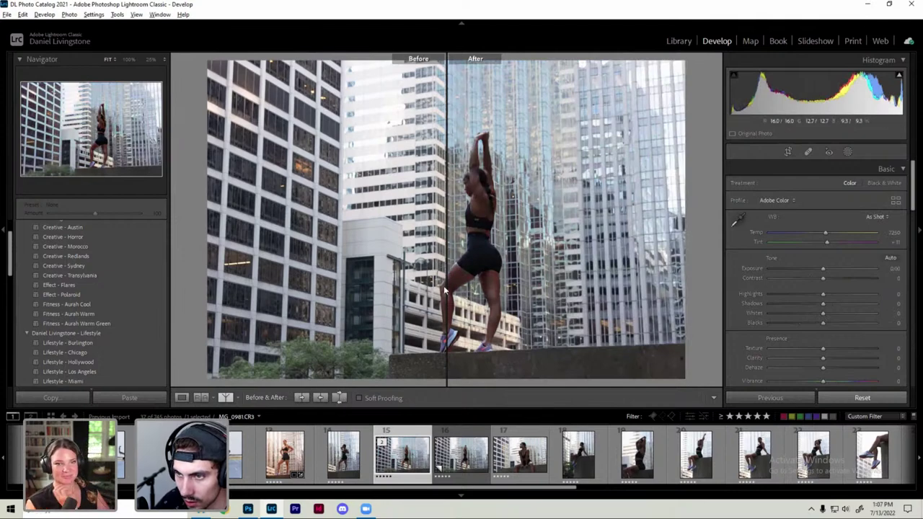
left_click(231, 398)
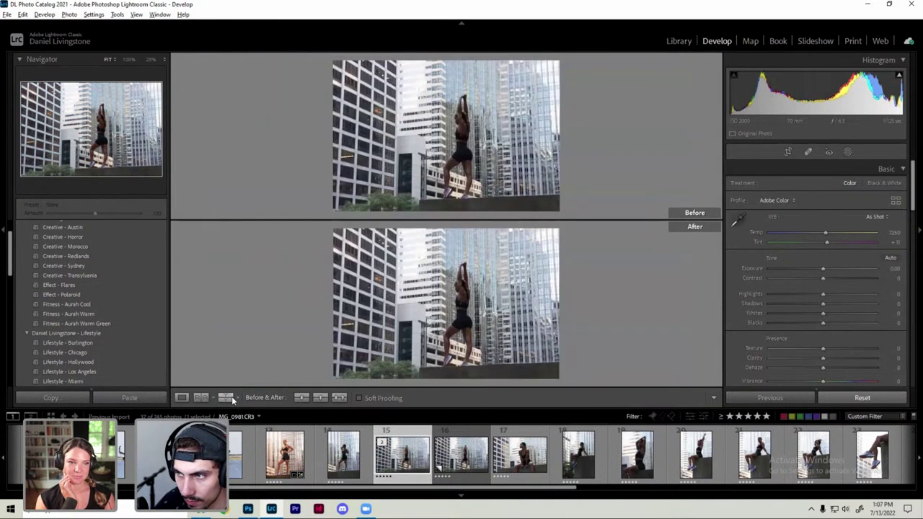
left_click(231, 399)
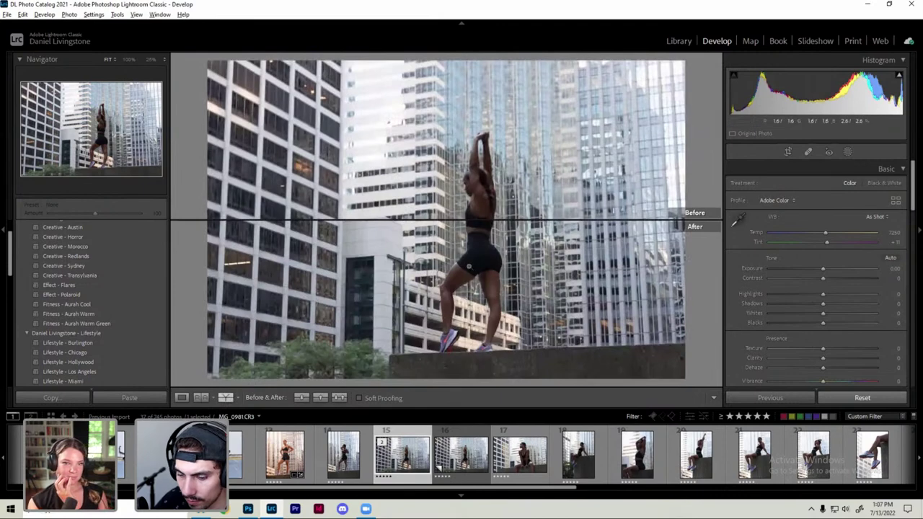
Step: Toggle the unedited original, undo the reset, and compare photos 15 and 16 in Compare view
key("backslash")
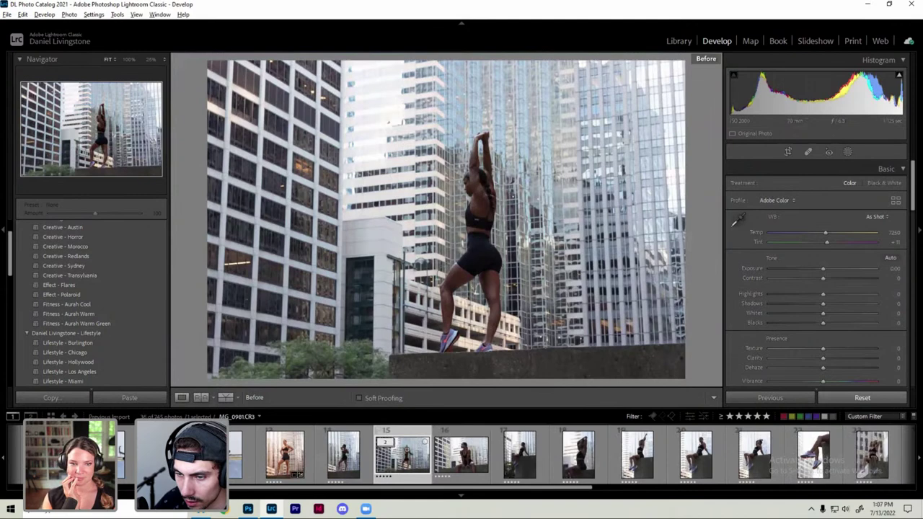
key("backslash")
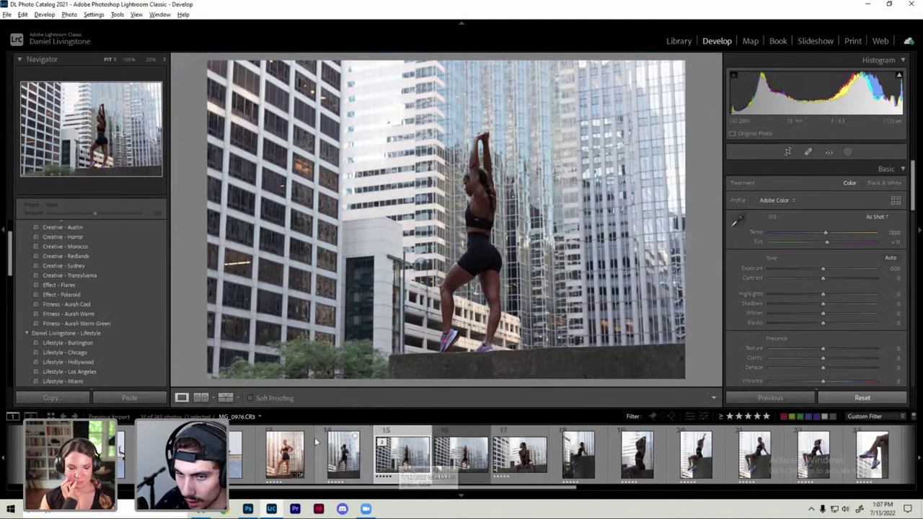
key("ctrl+z")
key("ctrl+z")
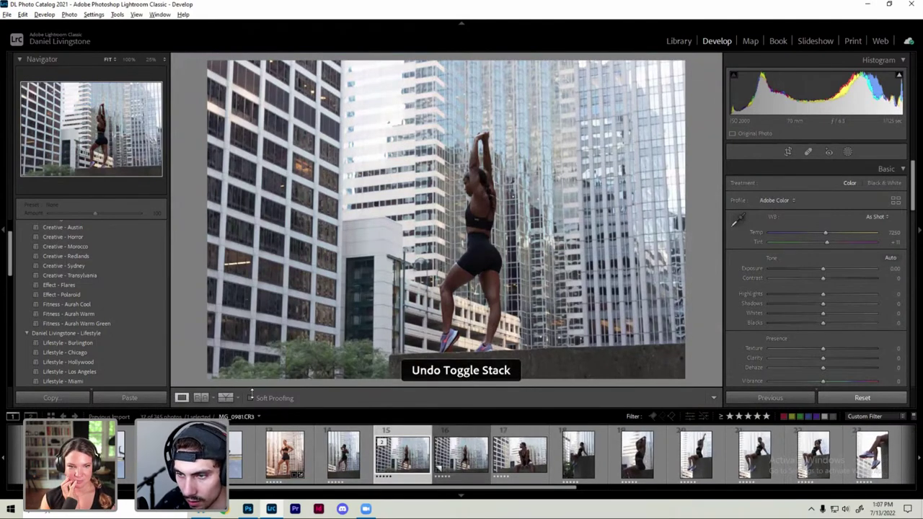
key("ctrl+z")
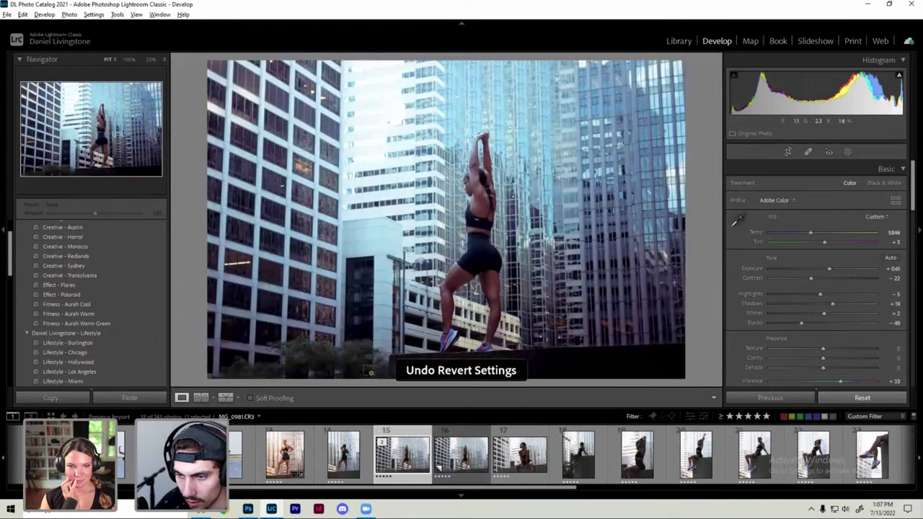
key("e")
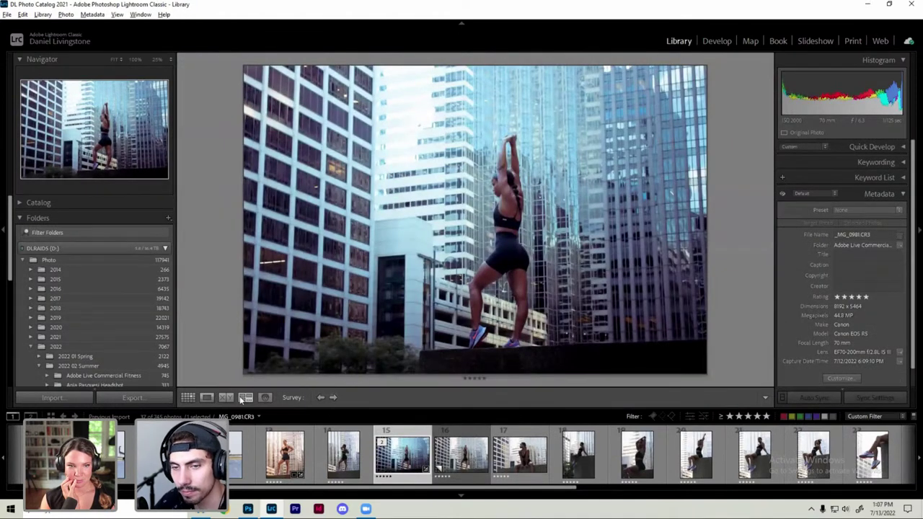
key("c")
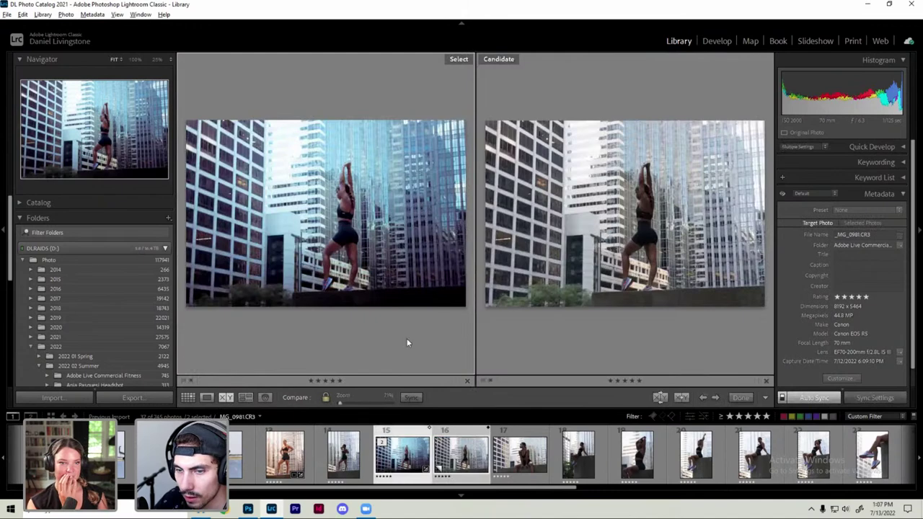
mouse_move(401, 454)
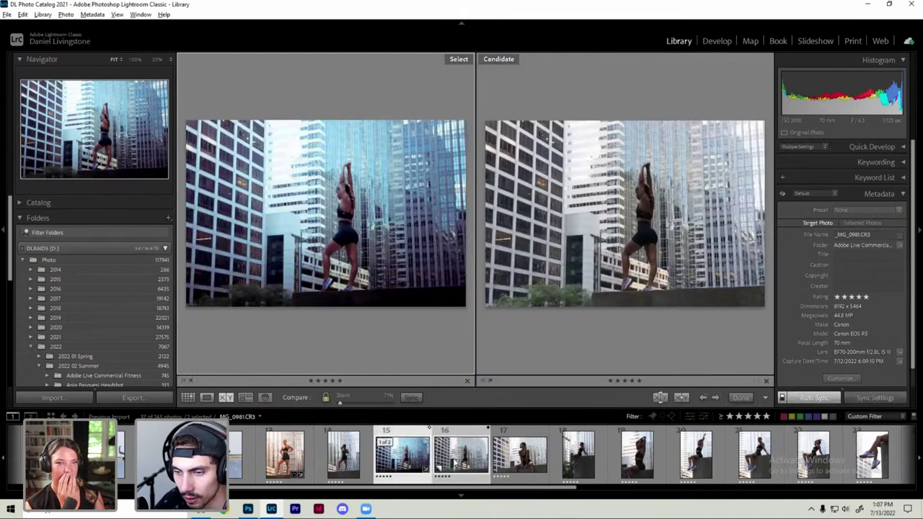
Step: Expand the stack and remove the unedited virtual copy from Lightroom
left_click(386, 449)
right_click(454, 461)
left_click(384, 442)
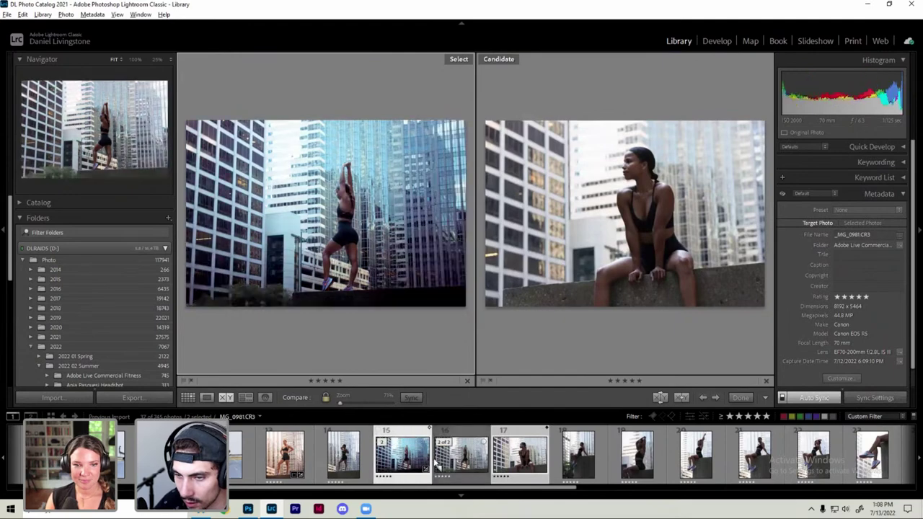
left_click(206, 397)
left_click(468, 456)
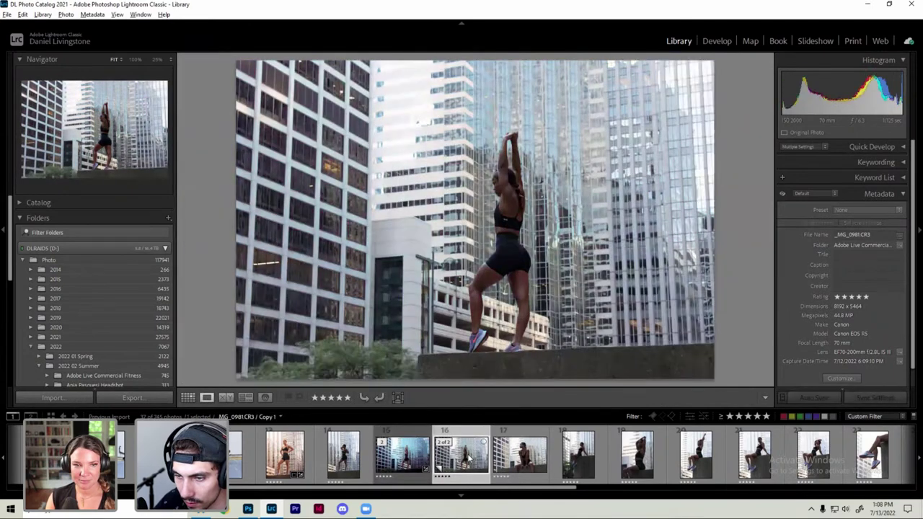
right_click(469, 456)
left_click(505, 435)
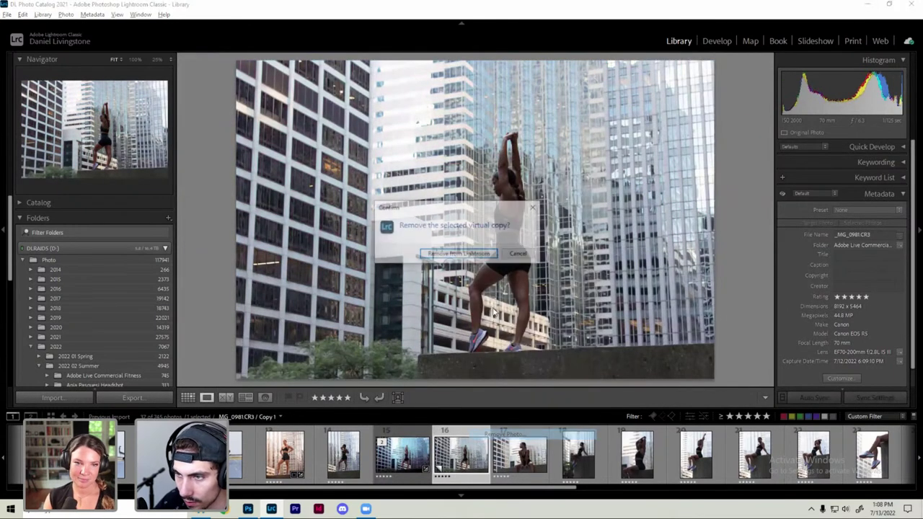
left_click(459, 254)
Step: Reselect the edited city shot and reopen it in Develop
key("Left")
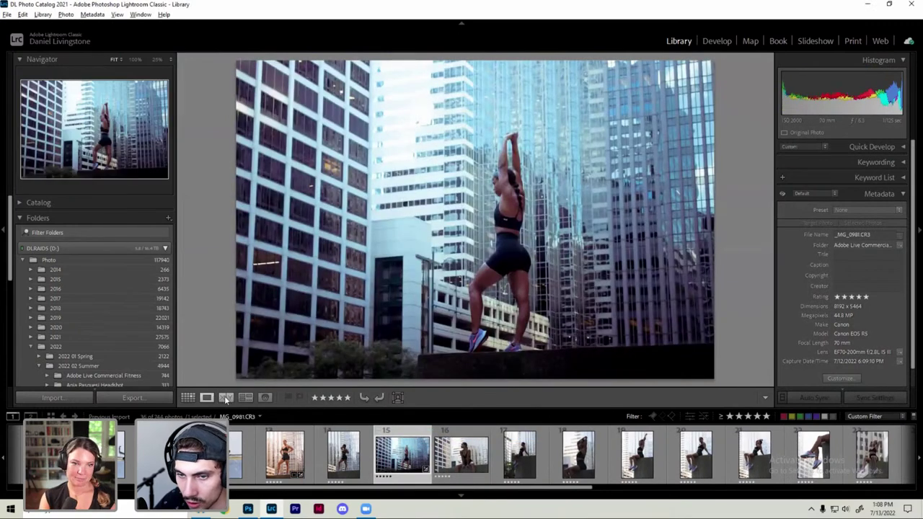
left_click(226, 397)
key("d")
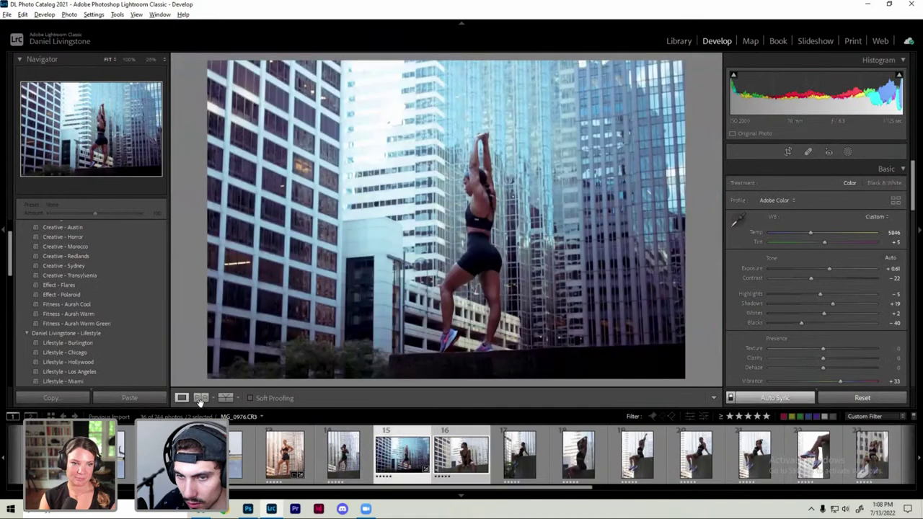
Step: Compare the grade in Left/Right Split and then Top/Bottom Split, then return to the Library loupe
left_click(406, 456)
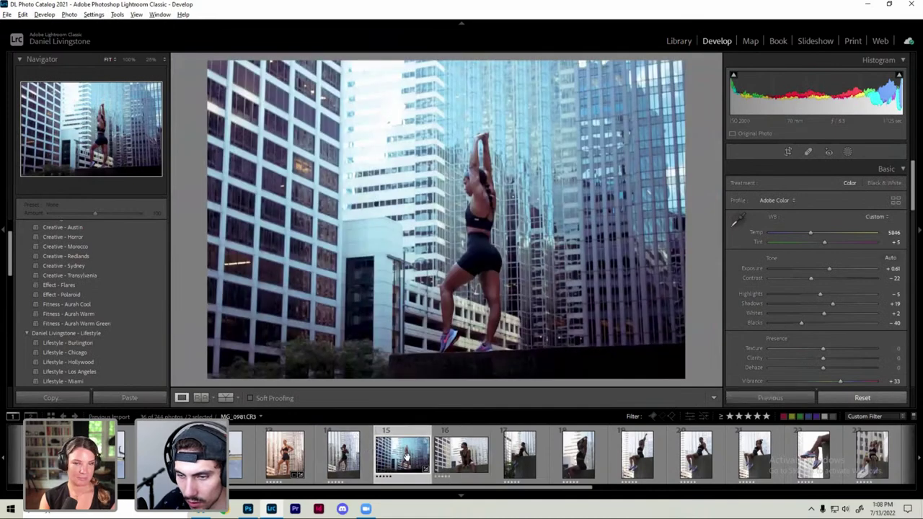
left_click(224, 397)
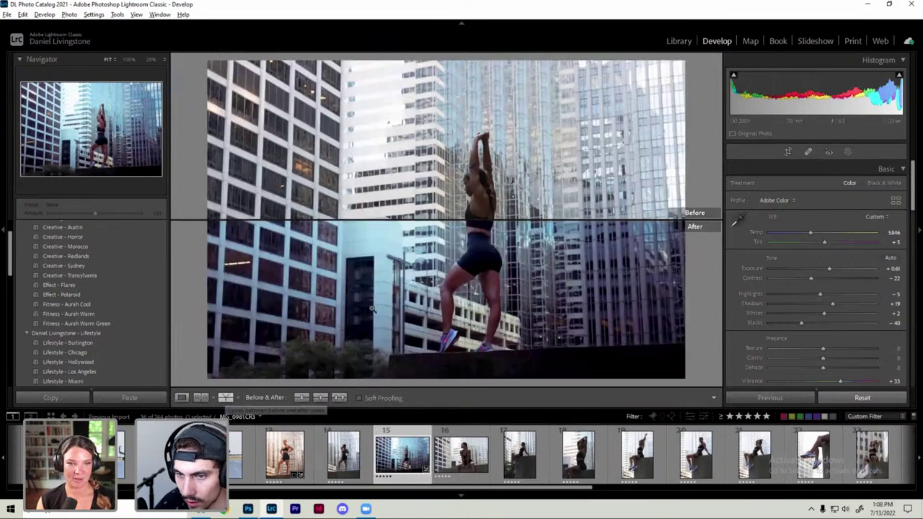
left_click(238, 397)
left_click(257, 420)
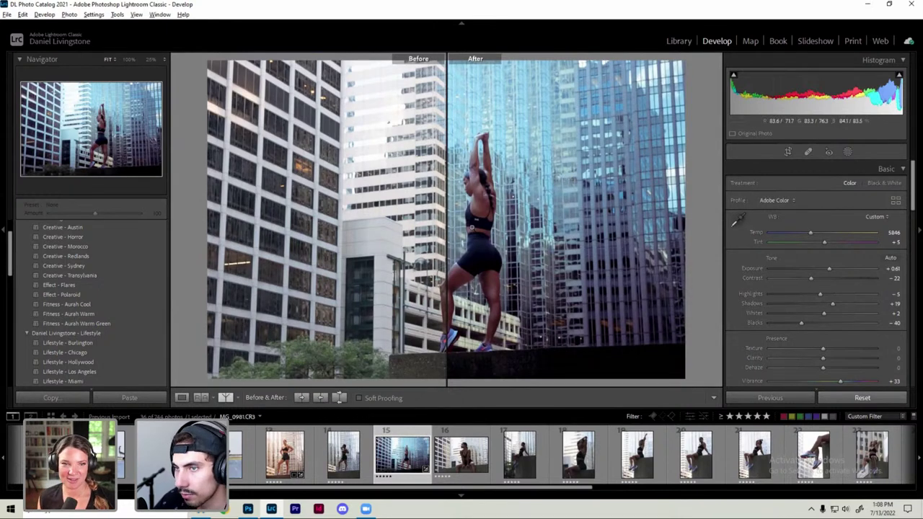
left_click(237, 398)
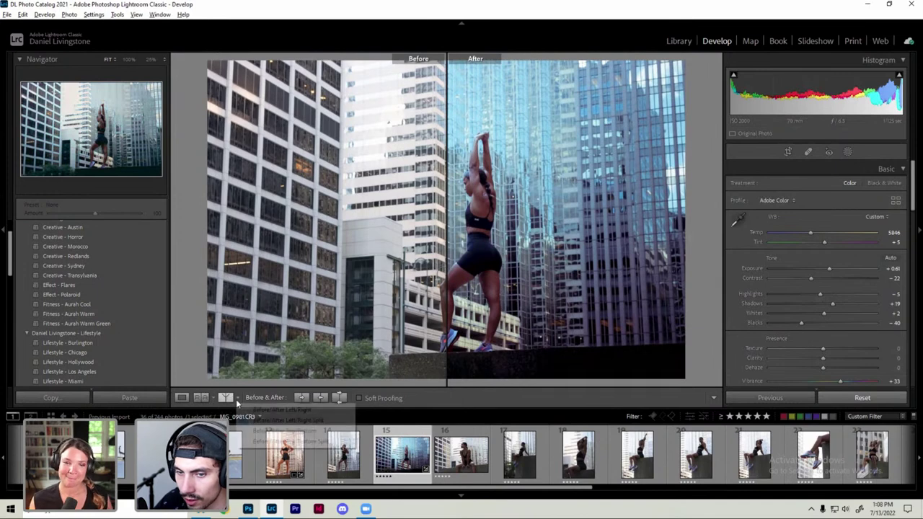
left_click(277, 442)
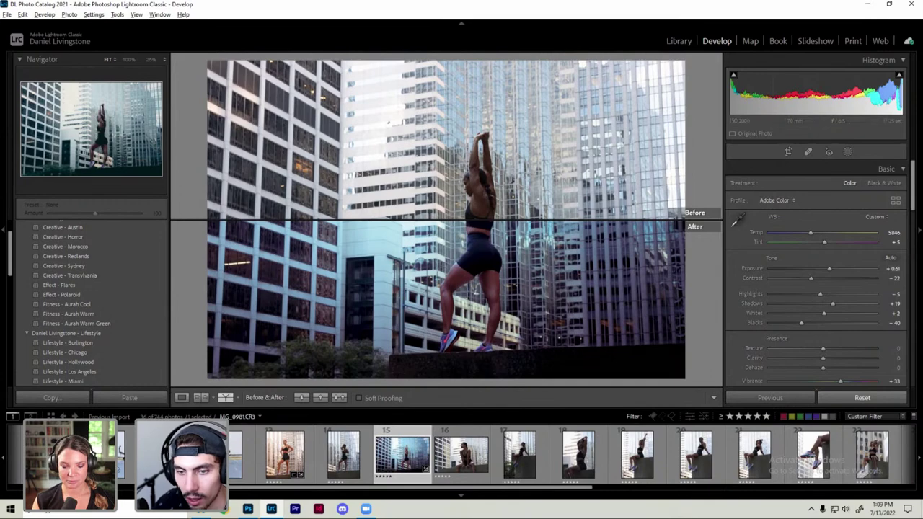
key("e")
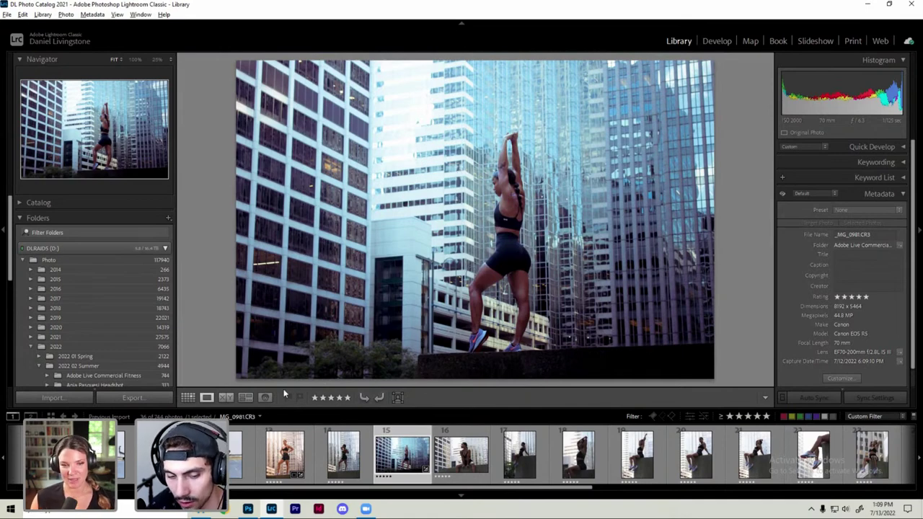
Step: Copy the photo's develop settings with Ctrl+Shift+C and reopen it in Develop
key("ctrl+shift+c")
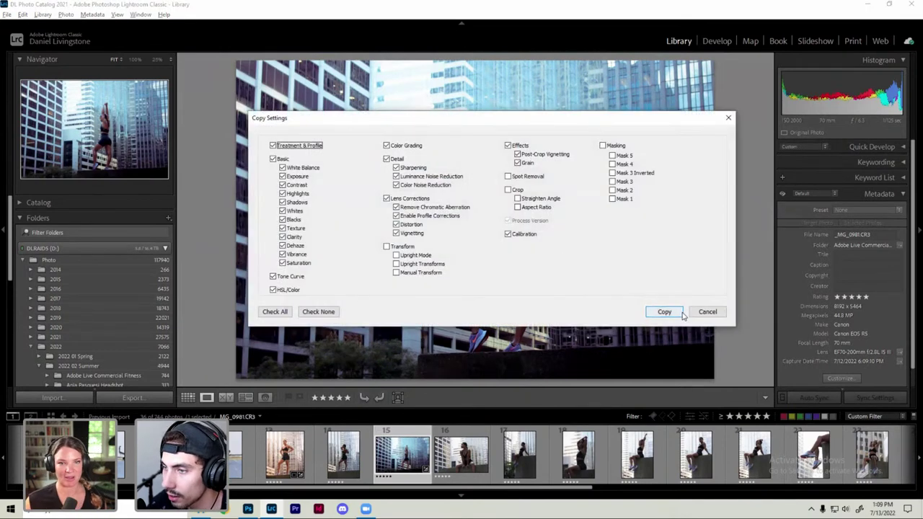
left_click(702, 312)
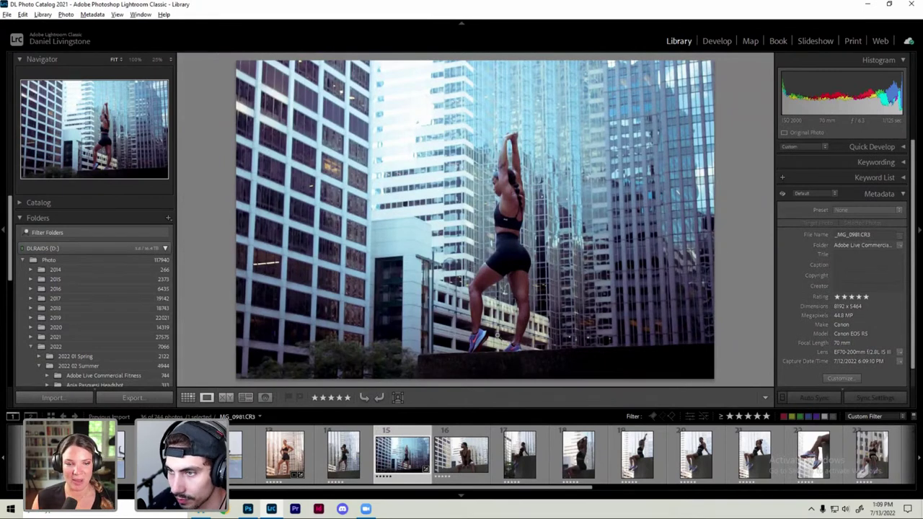
key("d")
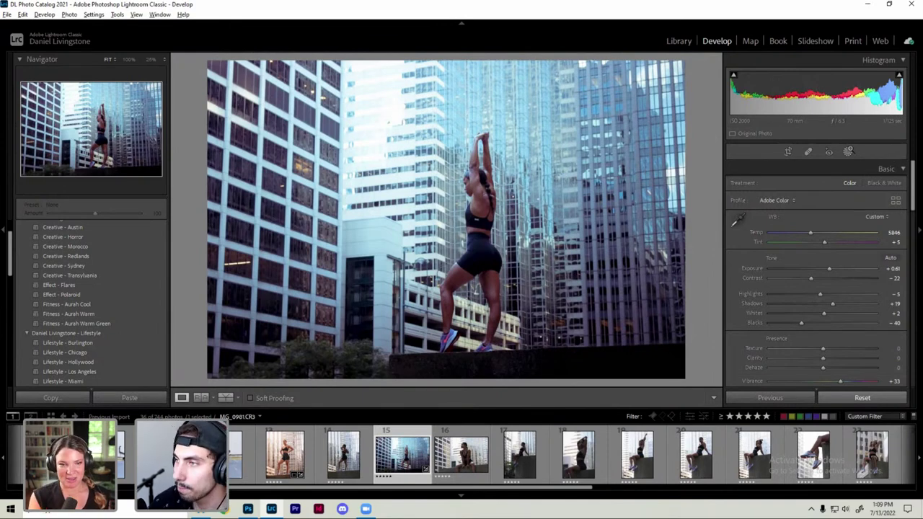
Step: Rename radial Mask 1 to 'Top Corner Bright'
left_click(848, 152)
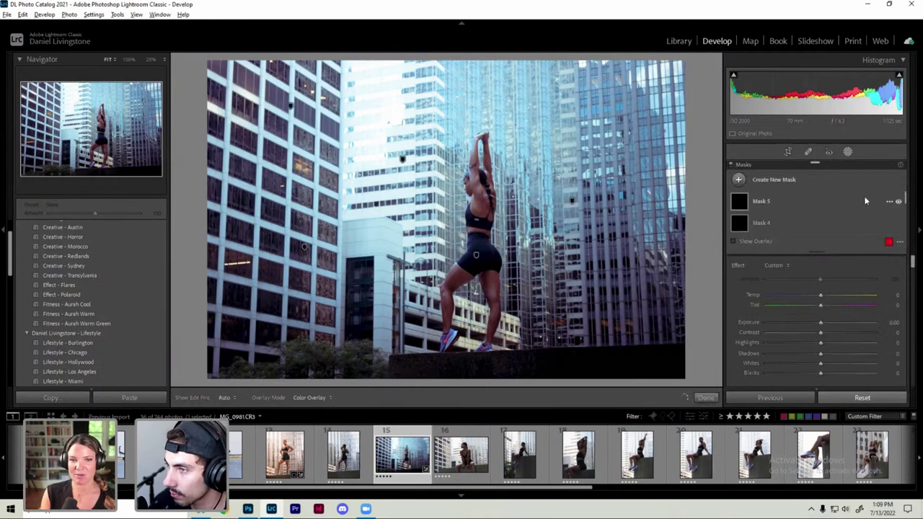
scroll(829, 211, "down", 3)
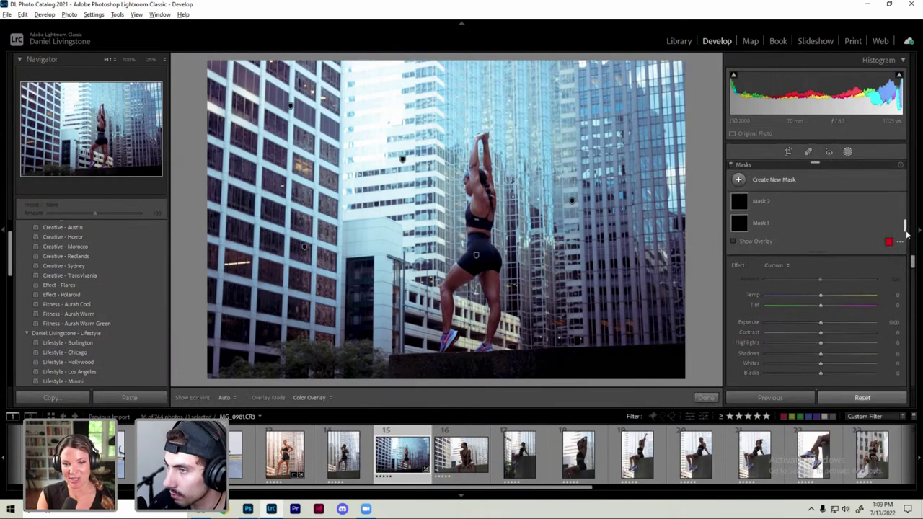
left_click(763, 223)
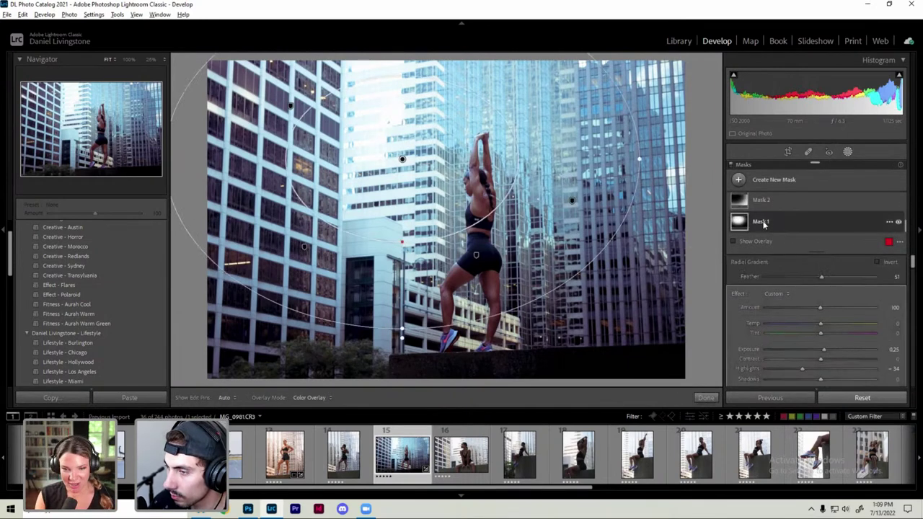
left_click(772, 210)
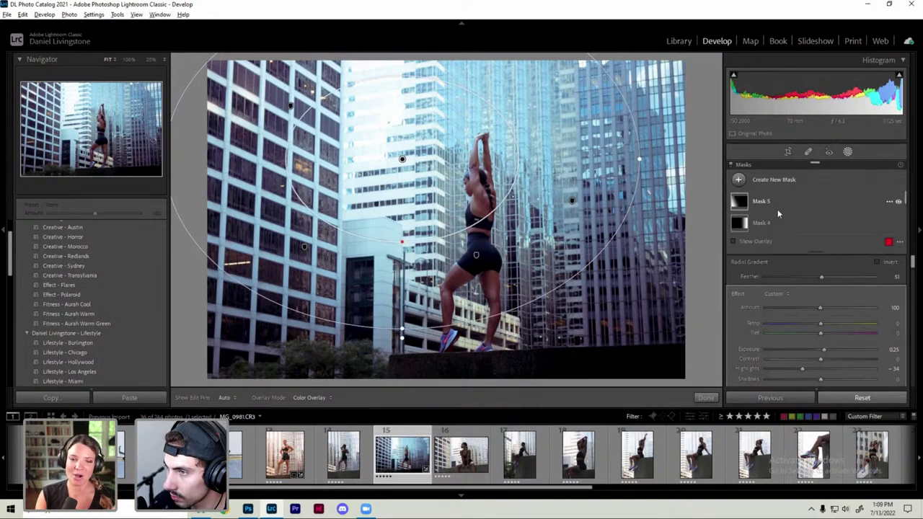
right_click(777, 226)
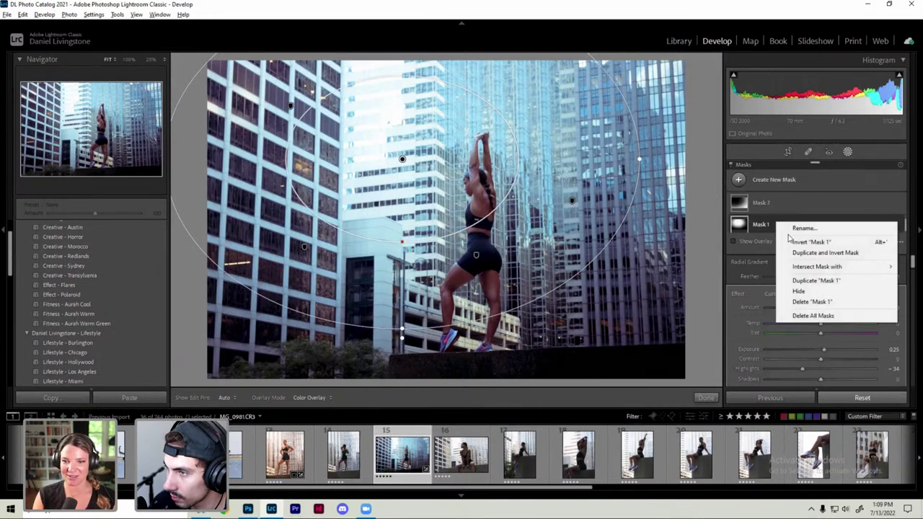
left_click(792, 229)
type("Top Co")
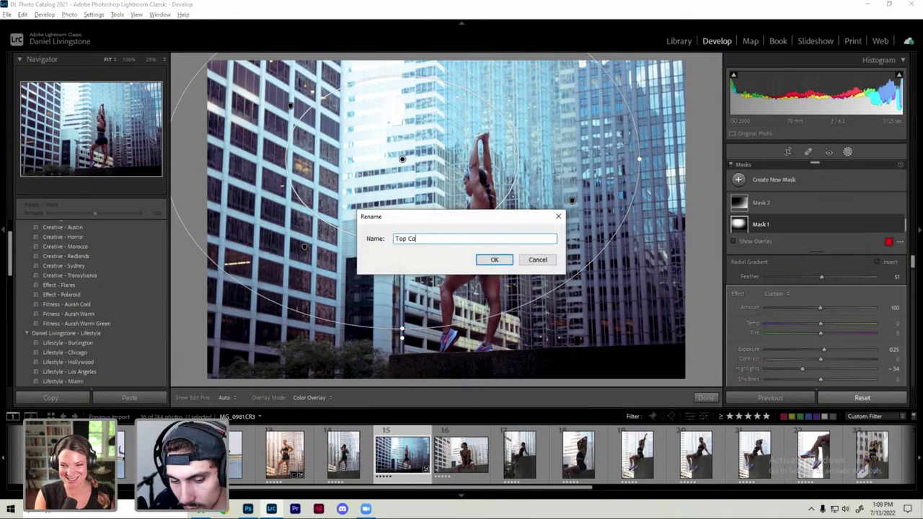
type("rner Bright")
key("Return")
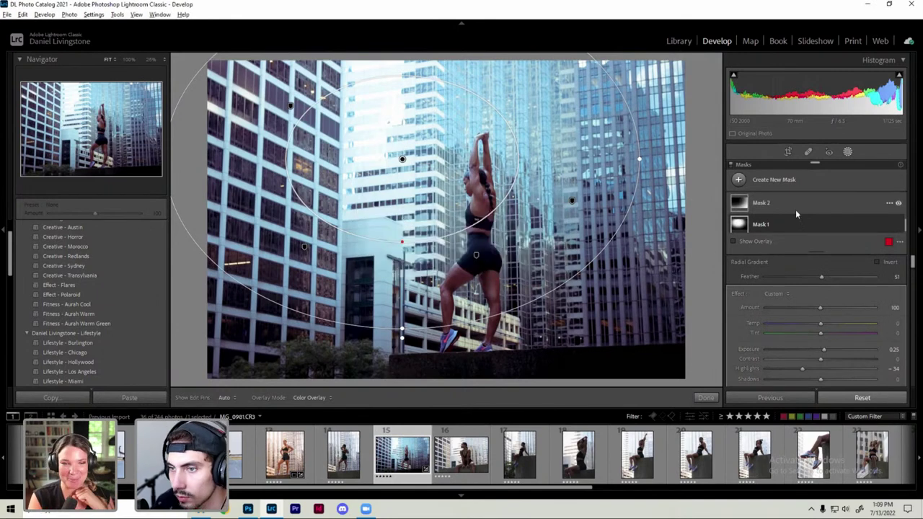
Step: Rename radial Mask 2 to 'Bottom Corner Darken'
right_click(796, 209)
left_click(796, 209)
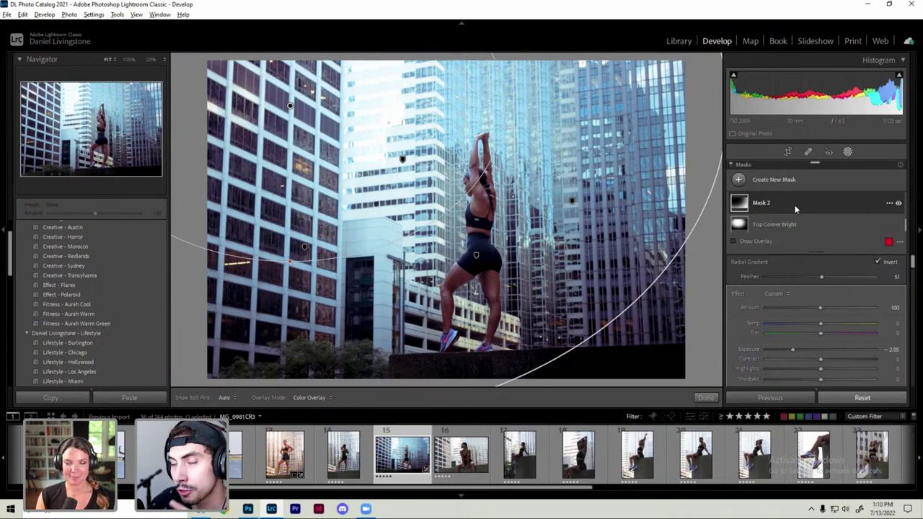
right_click(796, 210)
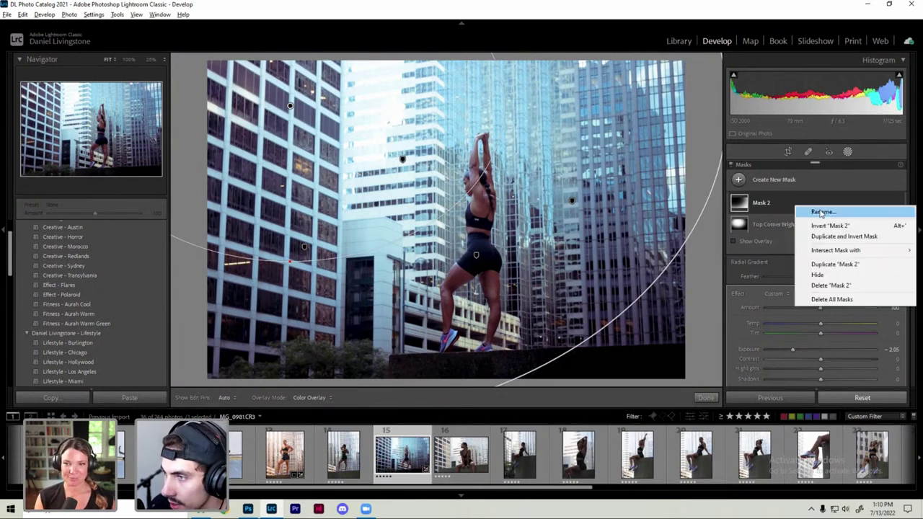
left_click(821, 210)
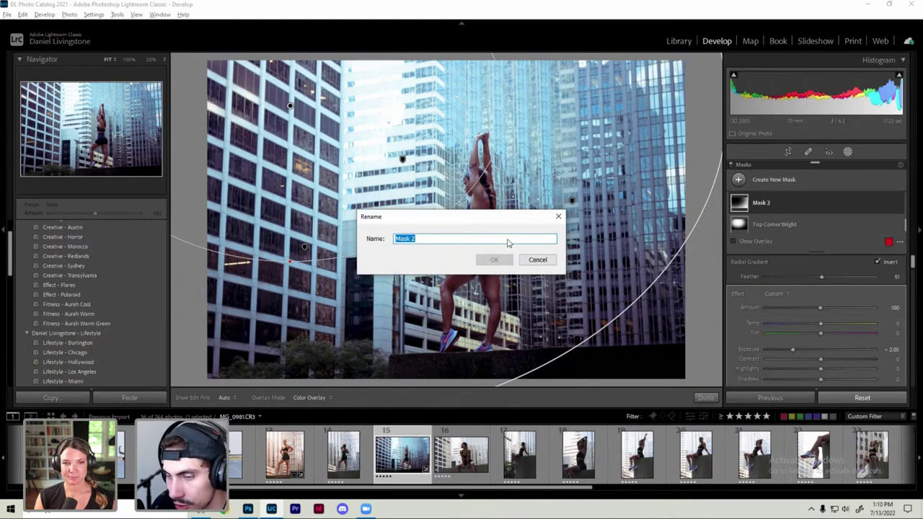
type("Bottom Corner")
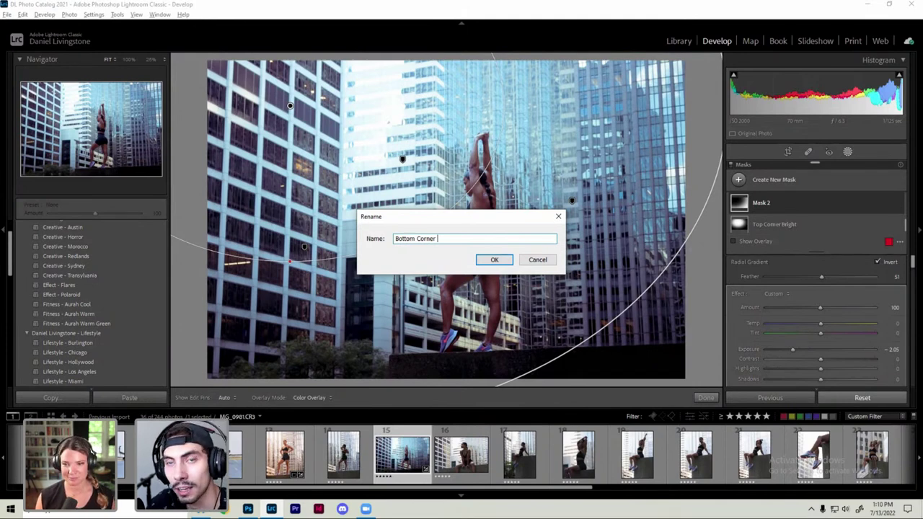
type("arken")
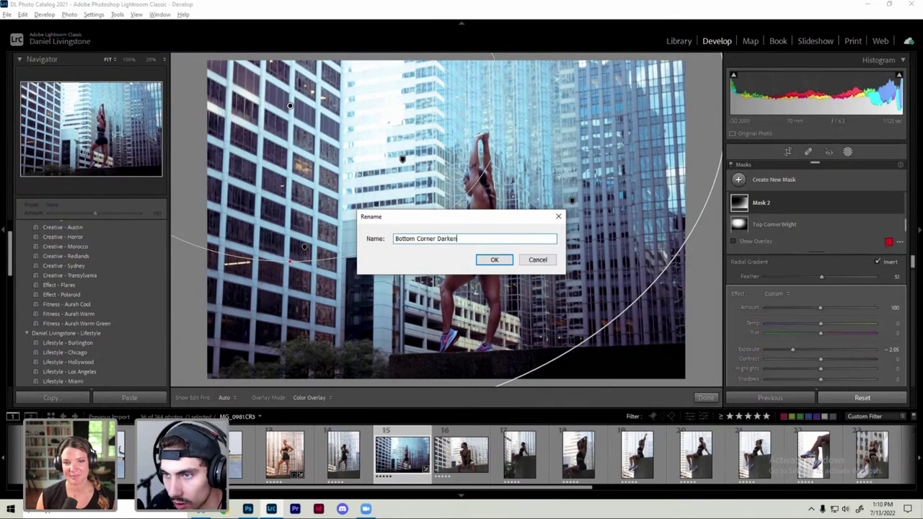
key("Return")
scroll(822, 213, "up", 1)
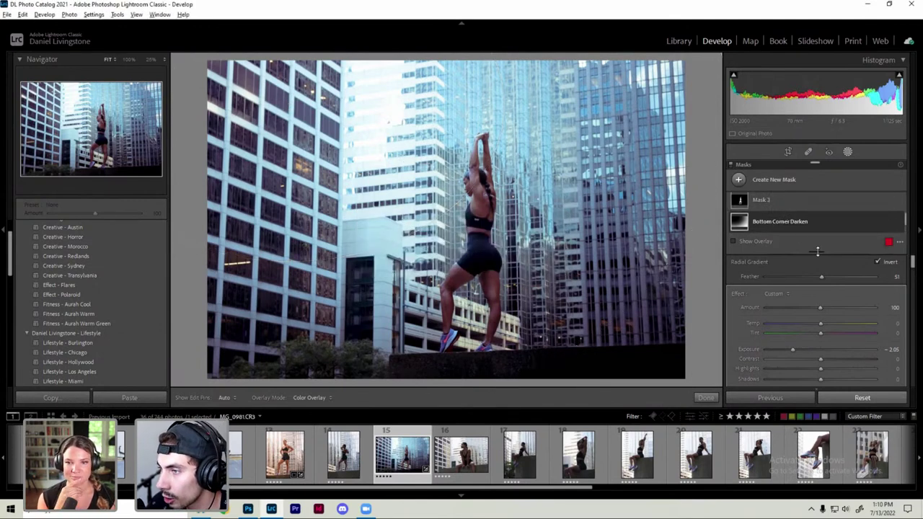
Step: Enlarge the masks panel and rename Mask 3 to 'Subject'
left_click_drag(808, 251, 820, 299)
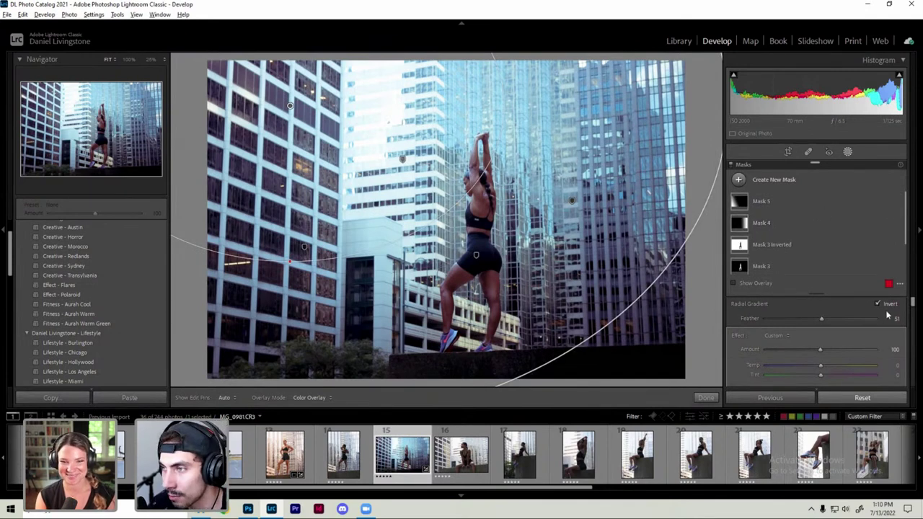
scroll(792, 239, "down", 1)
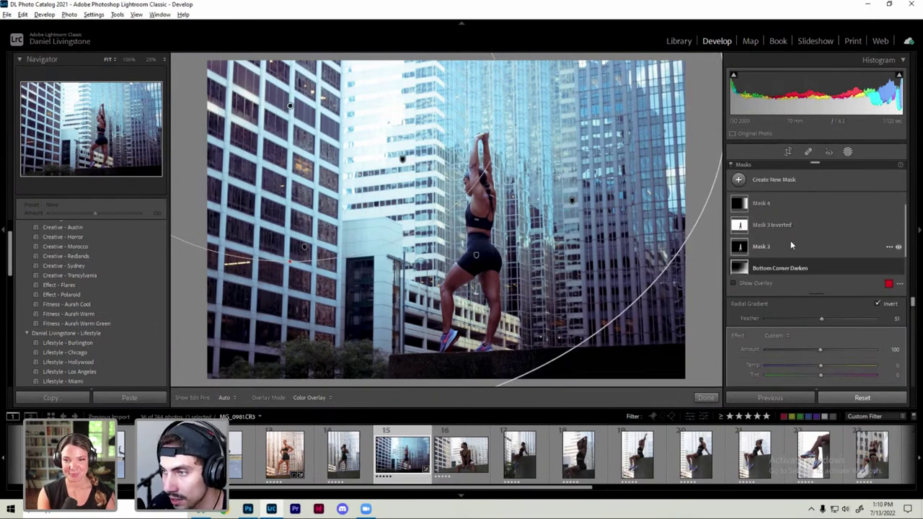
left_click(776, 248)
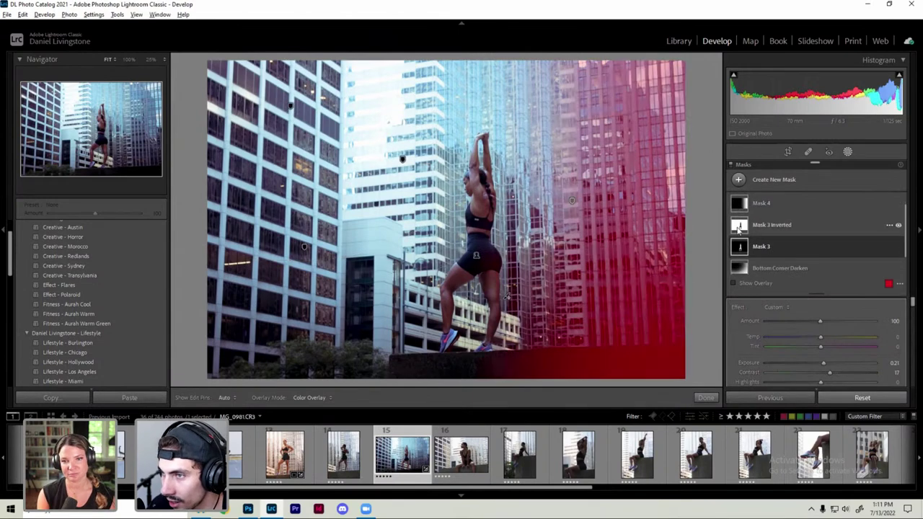
right_click(783, 249)
left_click(809, 254)
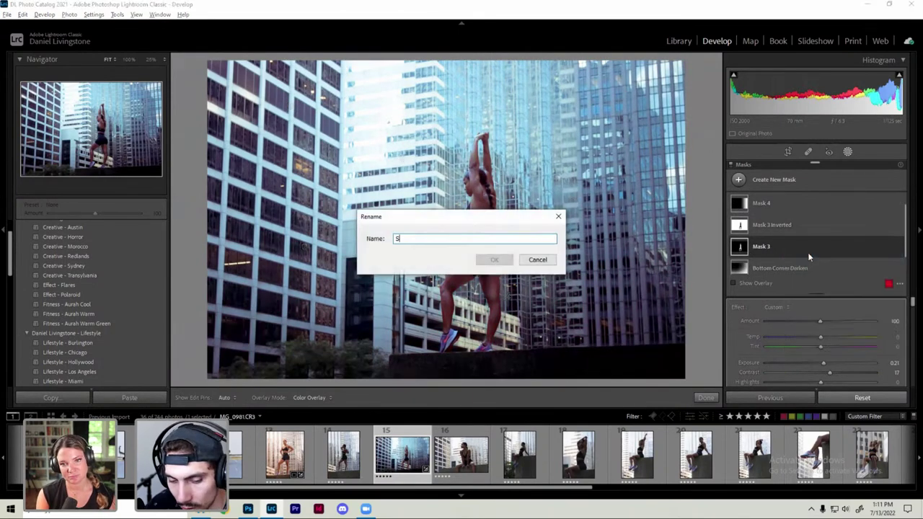
type("Subject")
key("Return")
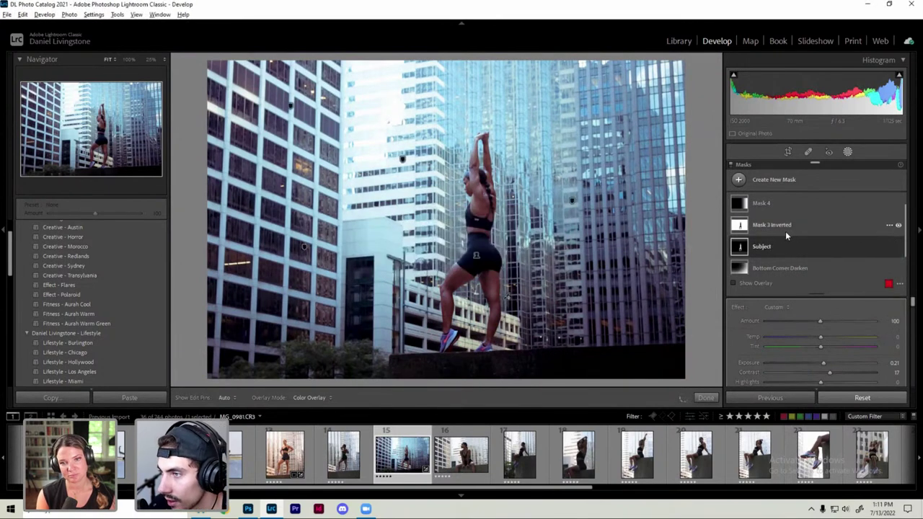
Step: Rename Mask 3 Inverted to 'Background'
right_click(793, 229)
left_click(822, 237)
type("Back")
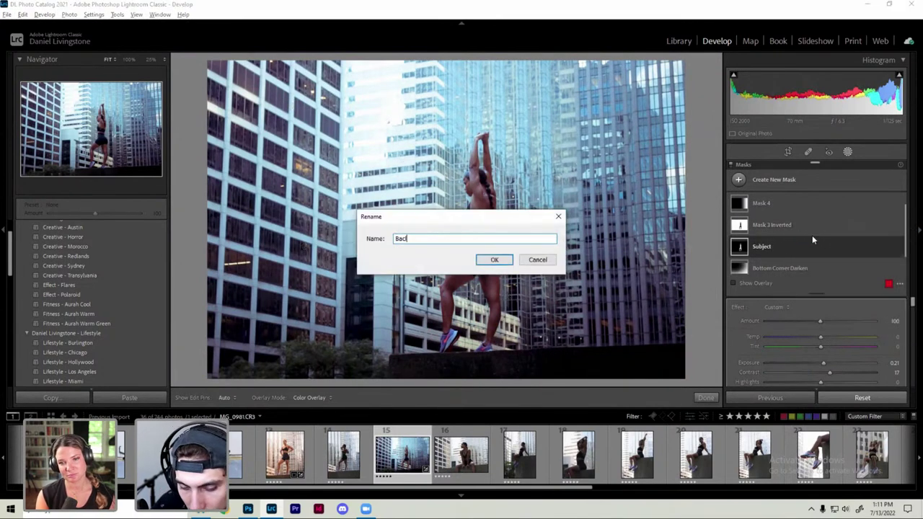
type("kground")
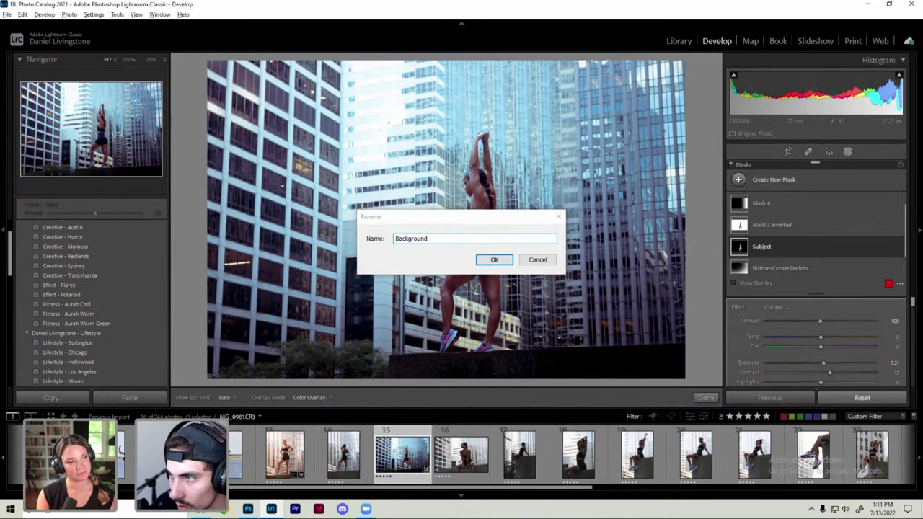
key("Return")
scroll(811, 232, "up", 1)
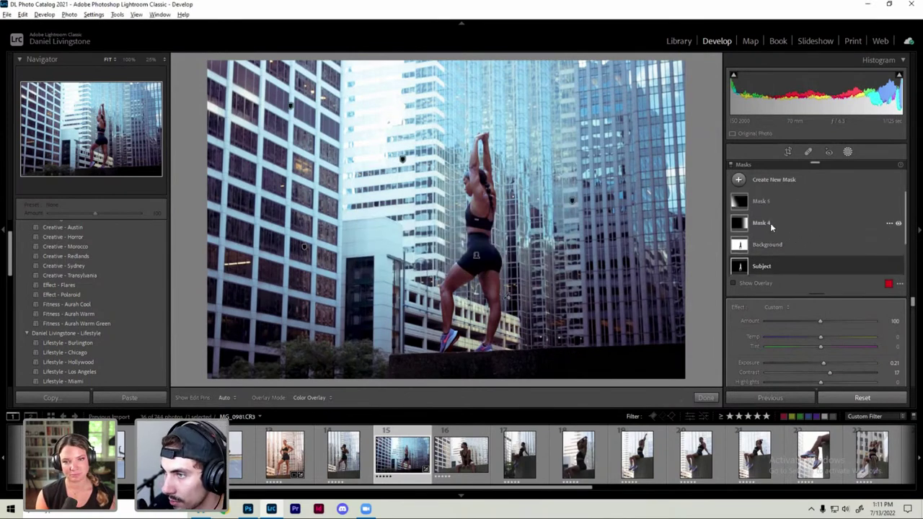
Step: Rename Mask 4 to 'Darken Right'
right_click(771, 223)
left_click(796, 230)
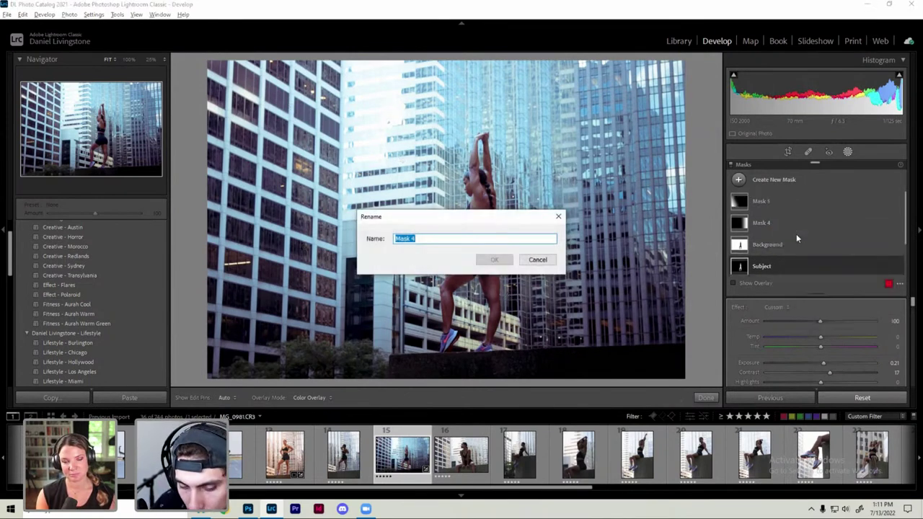
type("Darken Right")
key("Return")
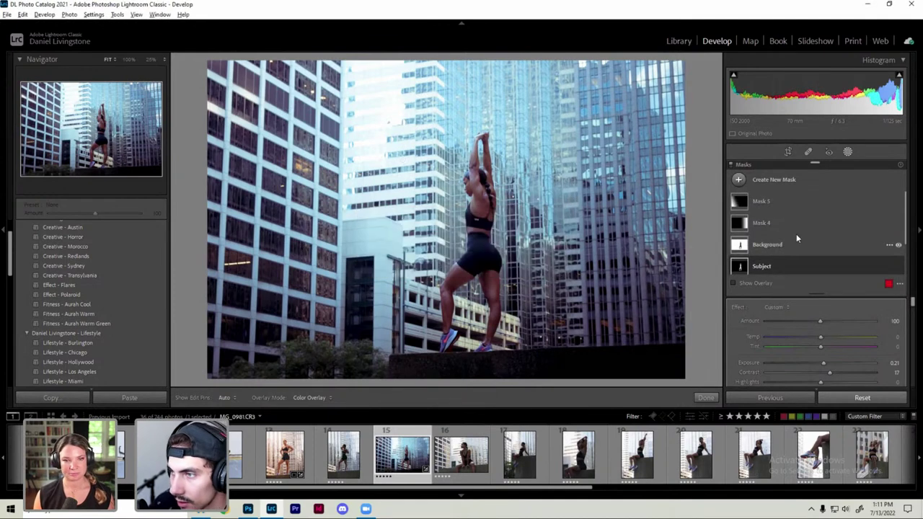
Step: Rename Mask 5 to 'Darken Left'
left_click(776, 201)
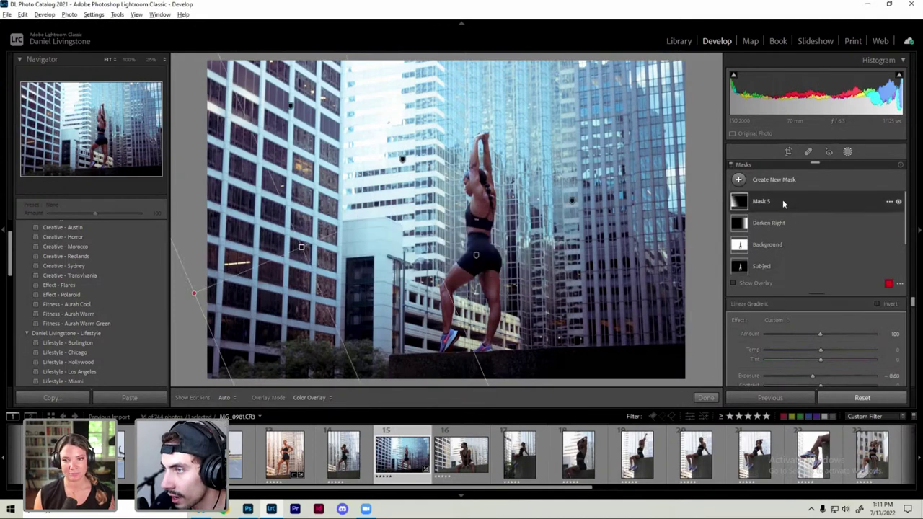
right_click(782, 200)
left_click(812, 207)
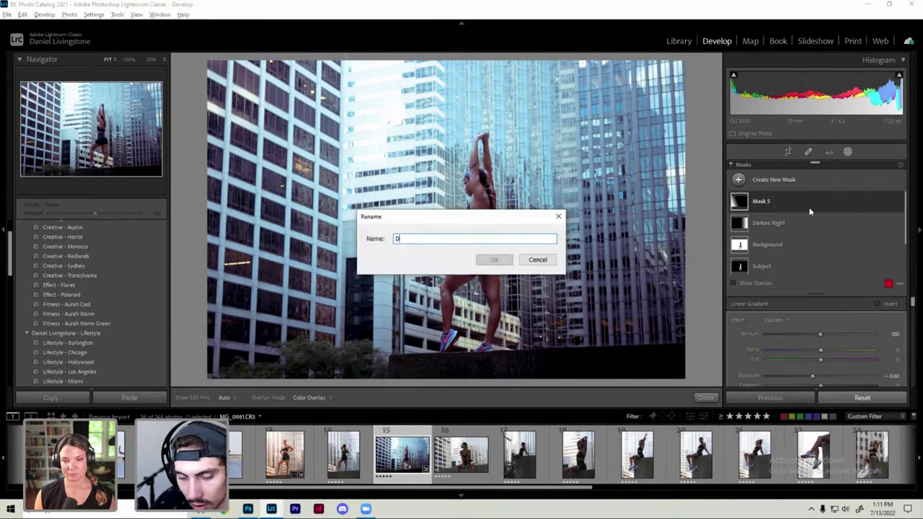
type("Darken Left")
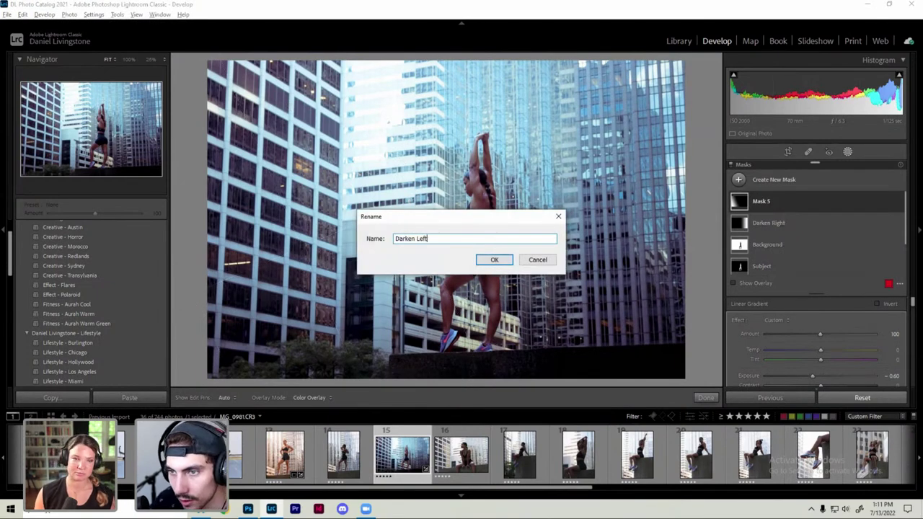
key("Return")
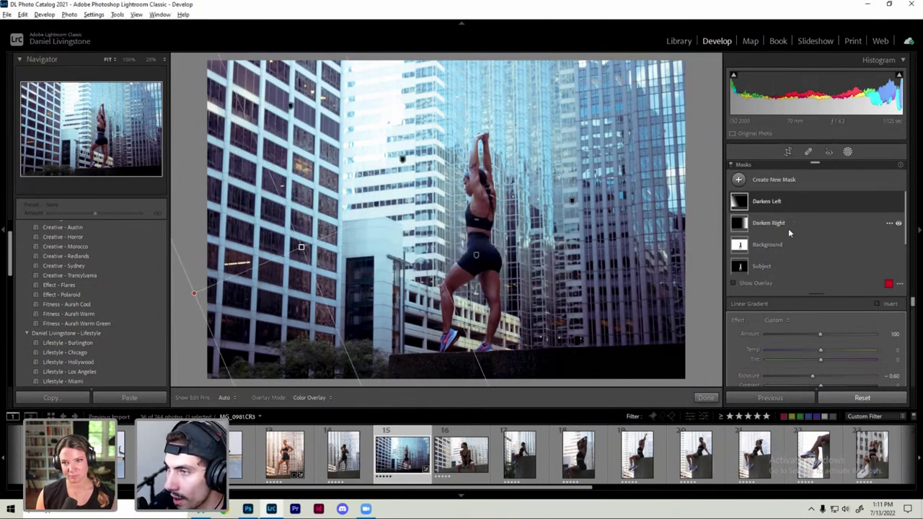
scroll(789, 227, "down", 1)
scroll(789, 236, "down", 3)
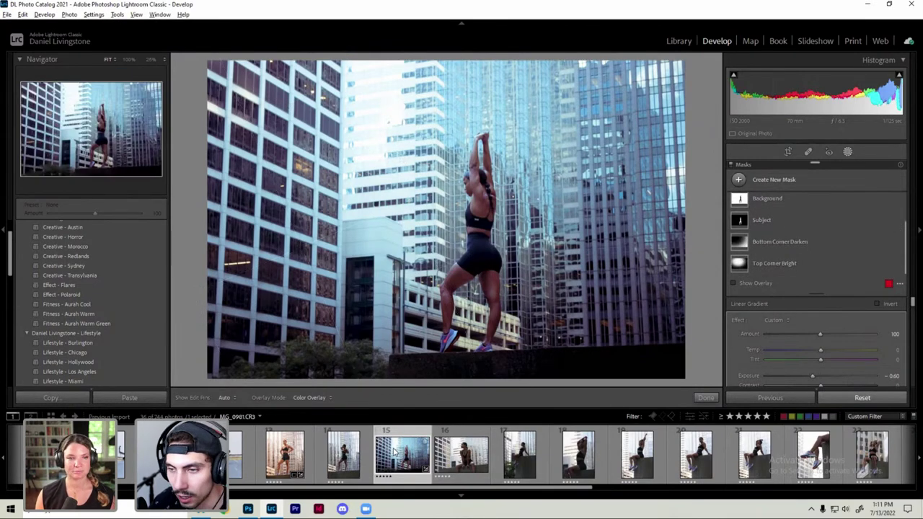
Step: Copy settings with the Subject, Background and both corner masks ticked, then select photo 16
key("ctrl+shift+c")
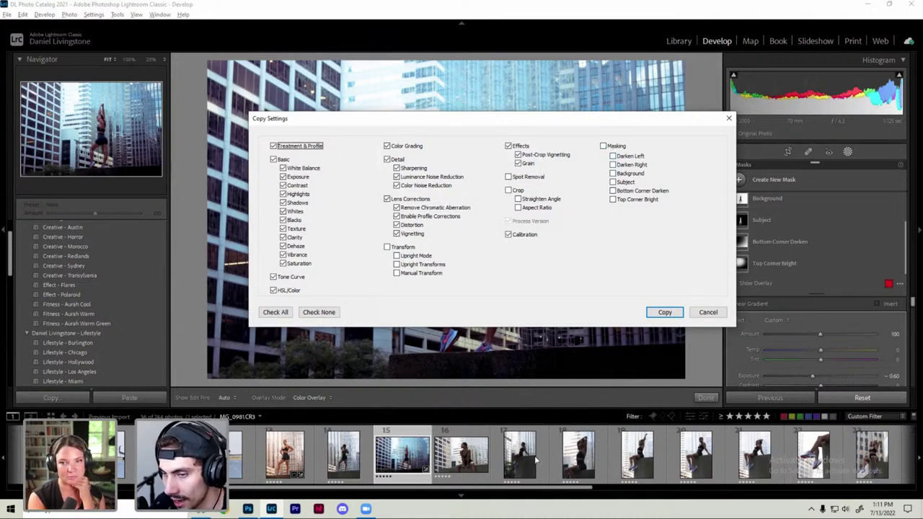
left_click(612, 182)
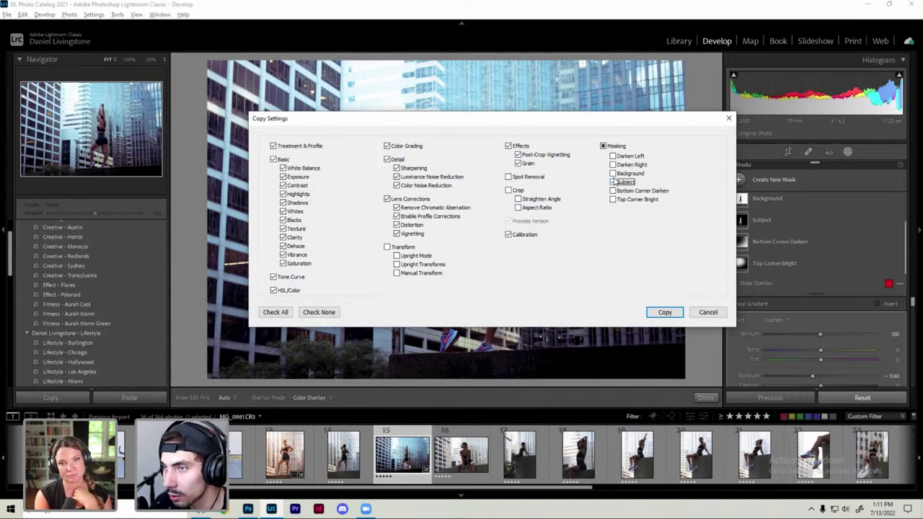
left_click(613, 174)
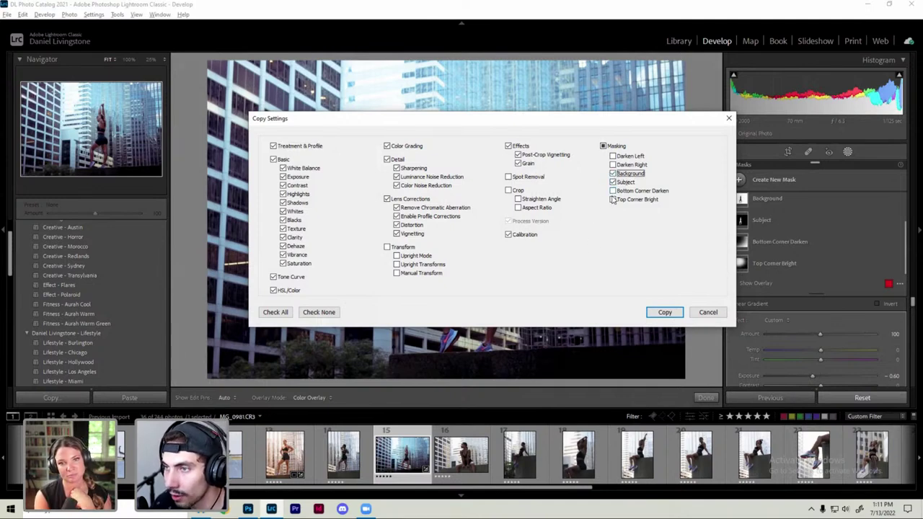
left_click(613, 199)
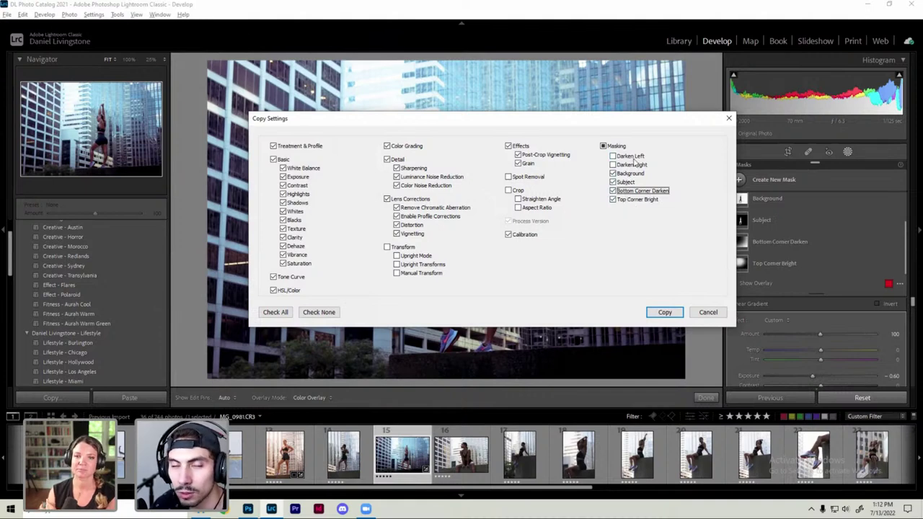
left_click(672, 313)
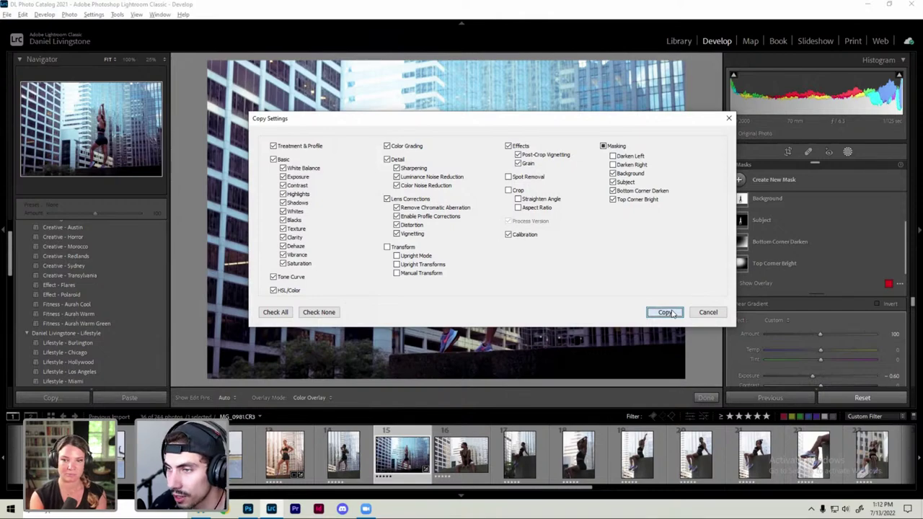
left_click(456, 462)
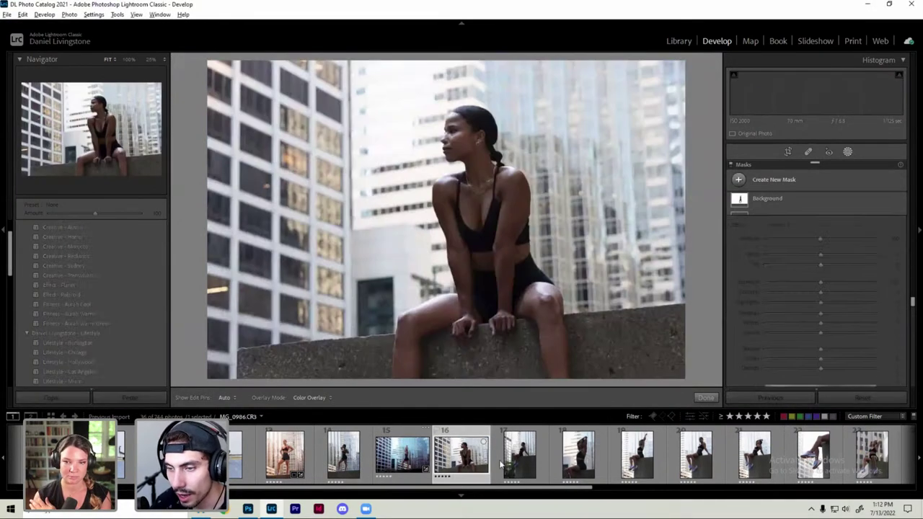
Step: Browse to _MG_1011, paste the copied settings, and move the Updating AI Masks dialog aside
left_click(518, 454)
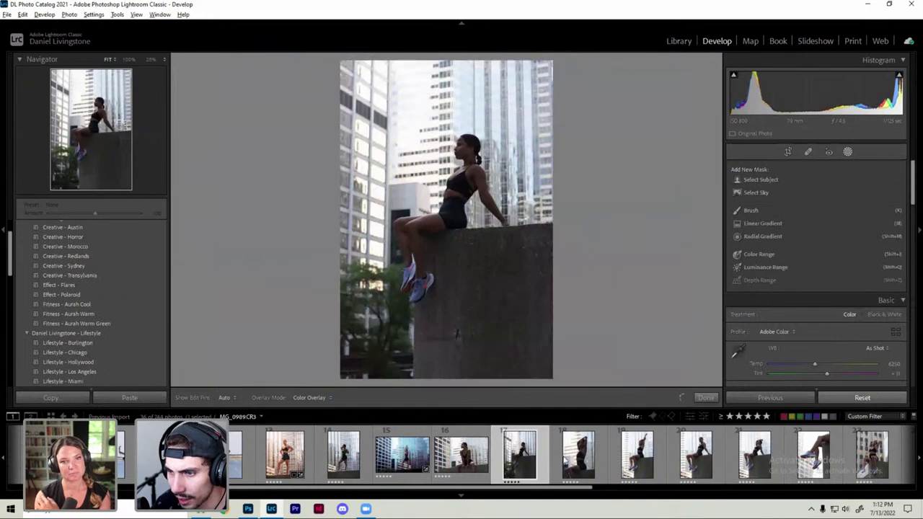
left_click(571, 445)
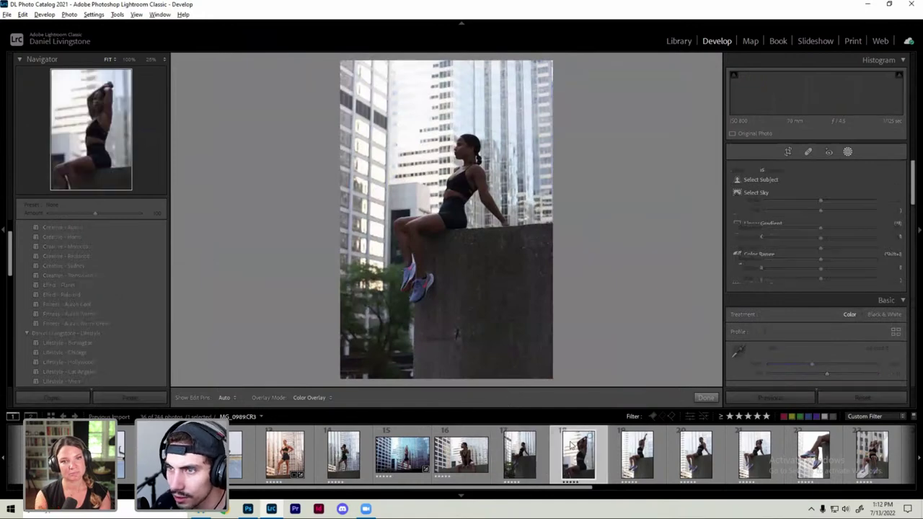
left_click(640, 454)
left_click(693, 466)
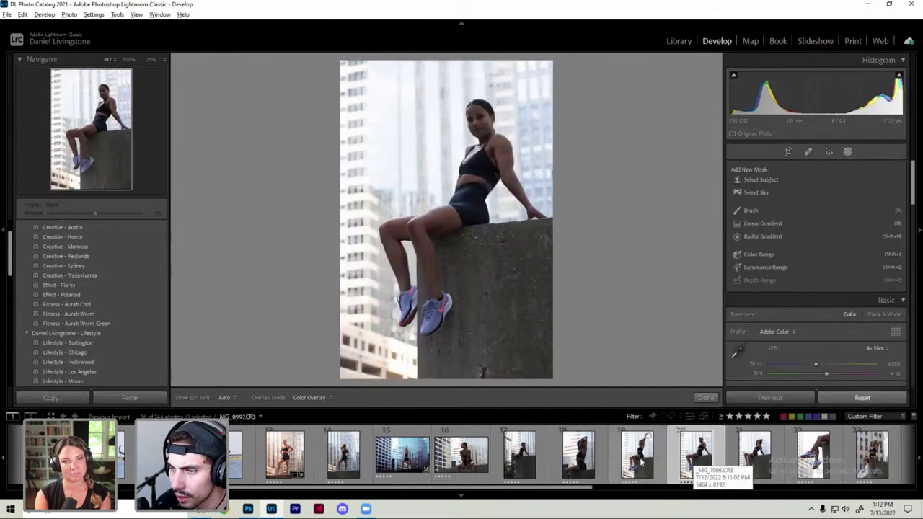
key("Right")
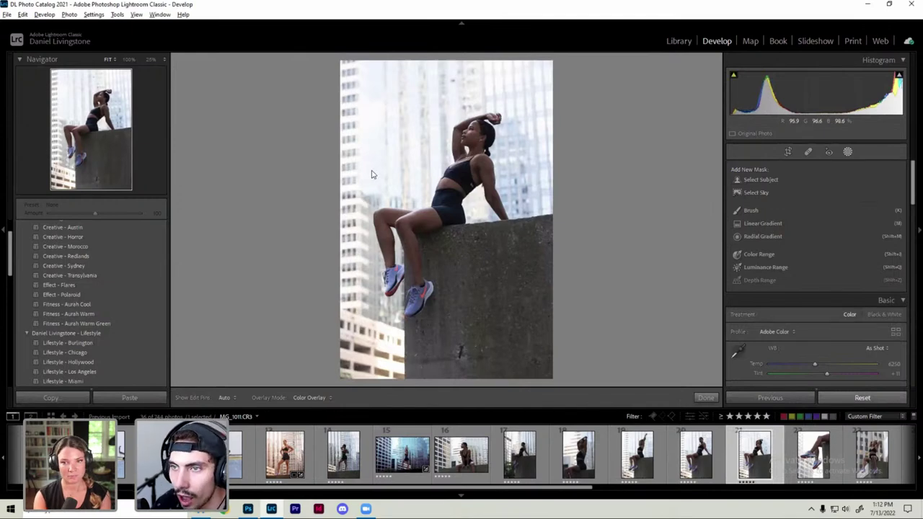
key("ctrl+v")
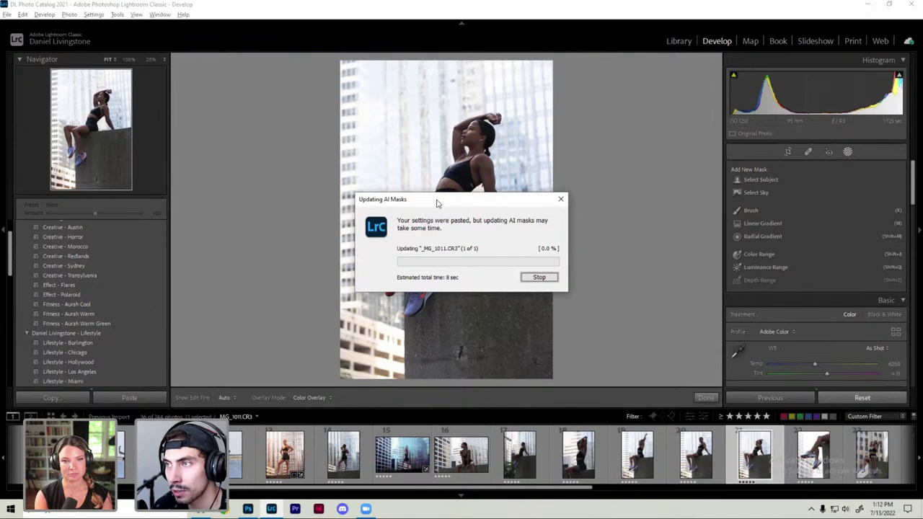
left_click_drag(436, 203, 588, 69)
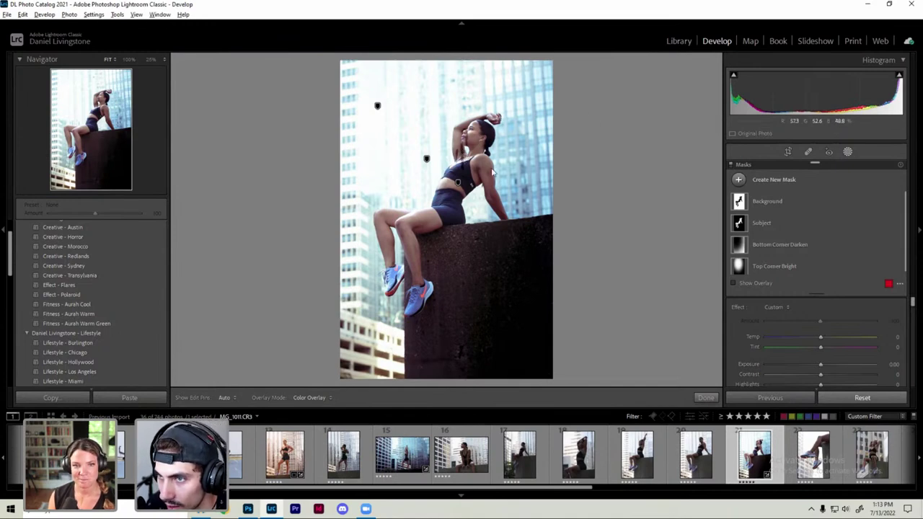
Step: Inspect the Background and Subject masks at 100% and fit view, then open the Subject mask's options
left_click_drag(459, 149, 466, 159)
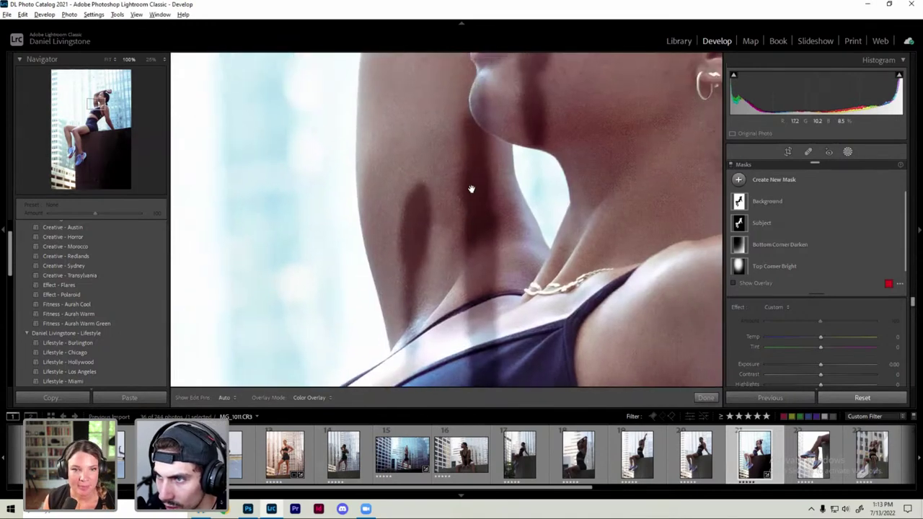
mouse_move(767, 202)
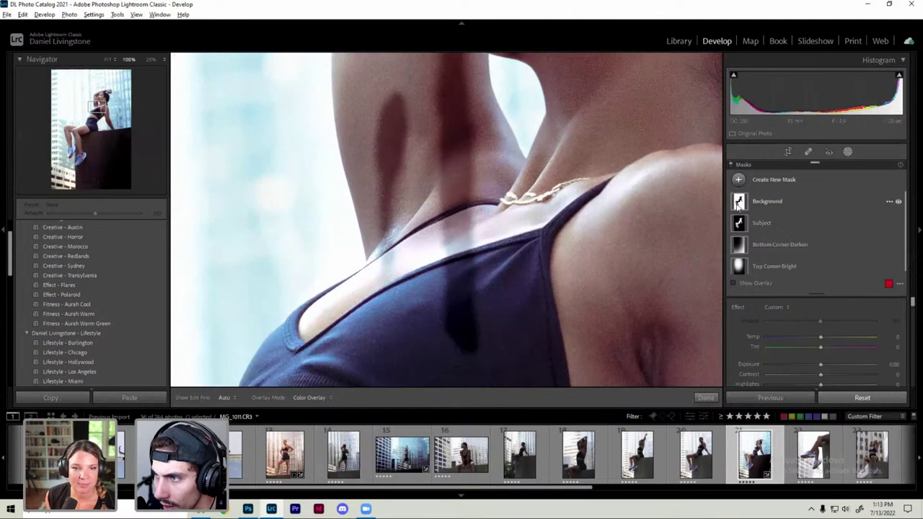
left_click(738, 204)
mouse_move(762, 223)
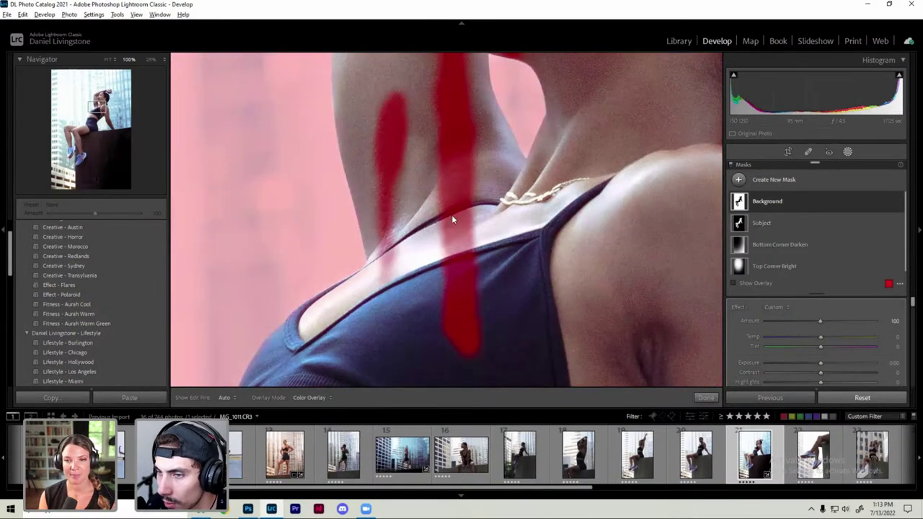
key("z")
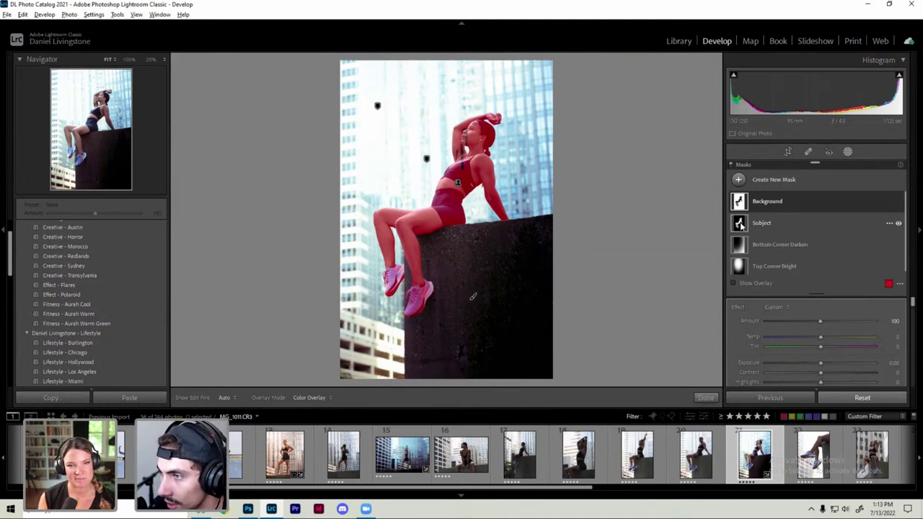
left_click(741, 225)
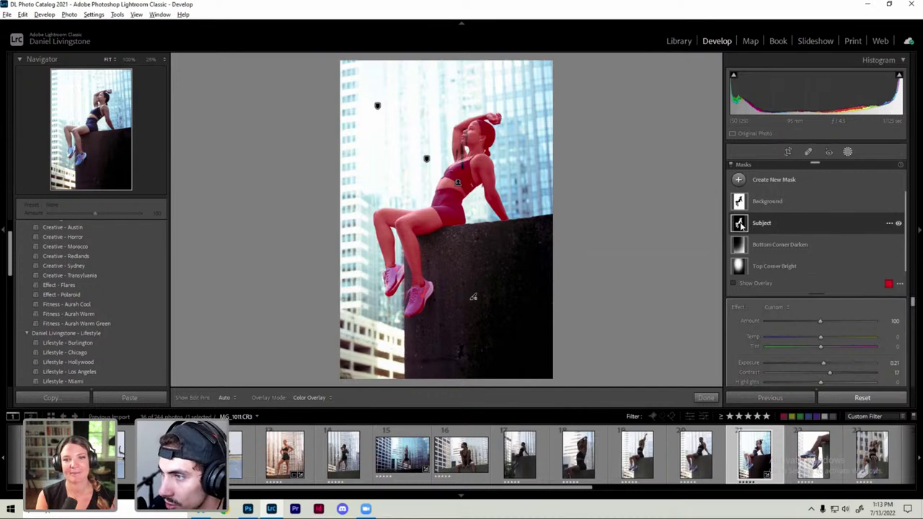
right_click(741, 225)
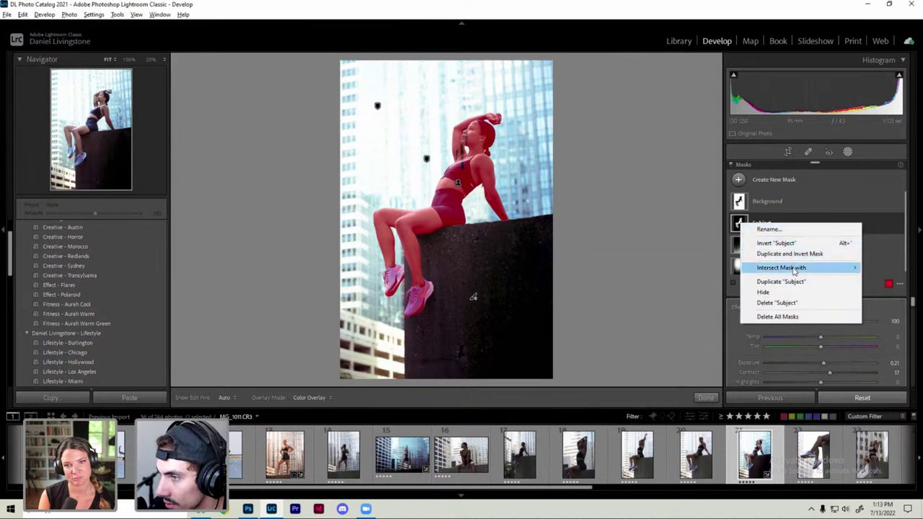
Step: Create a Select Subject mask named 'Subject Updated', then select the older Subject mask
key("Escape")
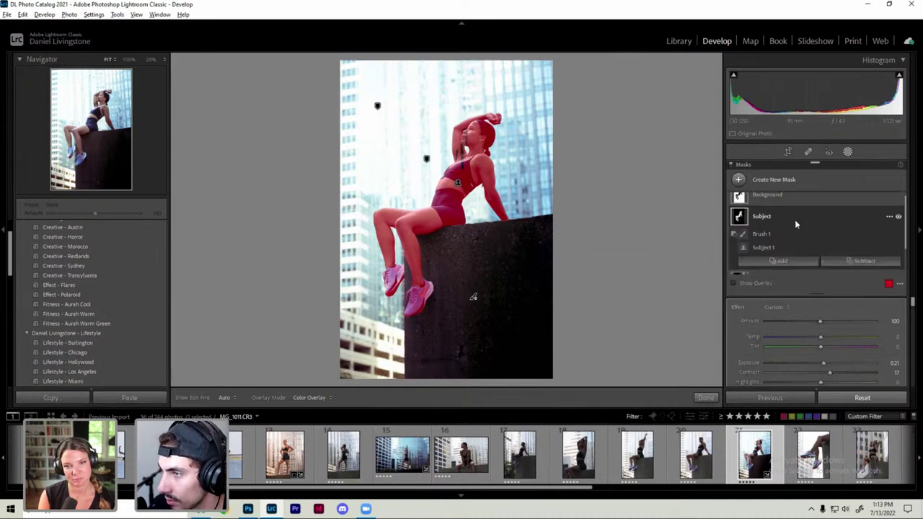
left_click(747, 181)
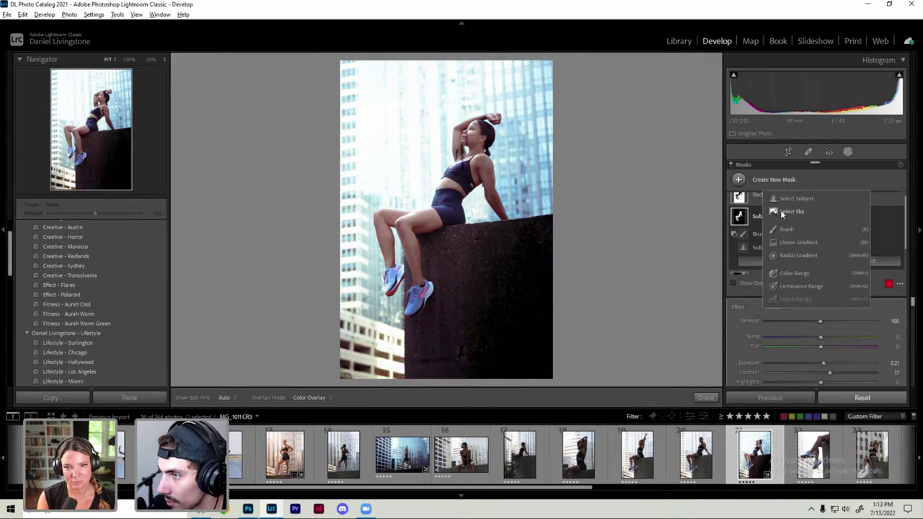
left_click(784, 200)
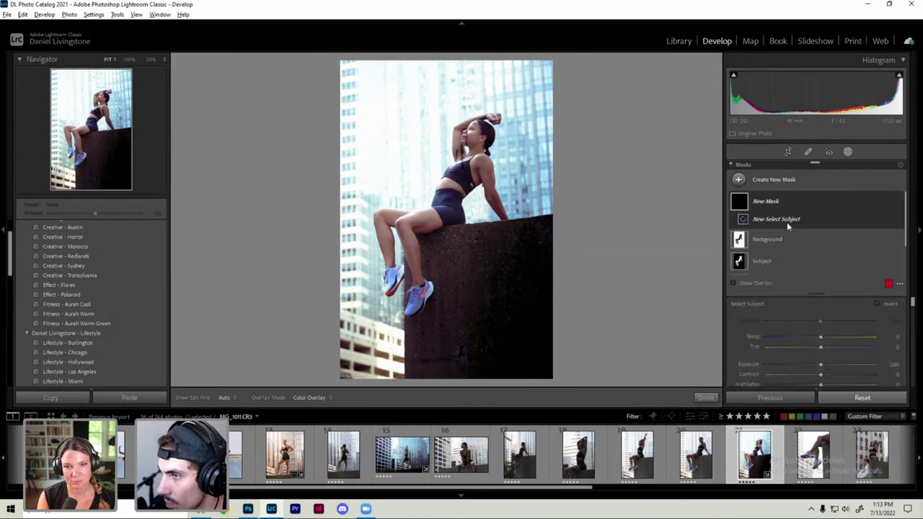
double_click(766, 202)
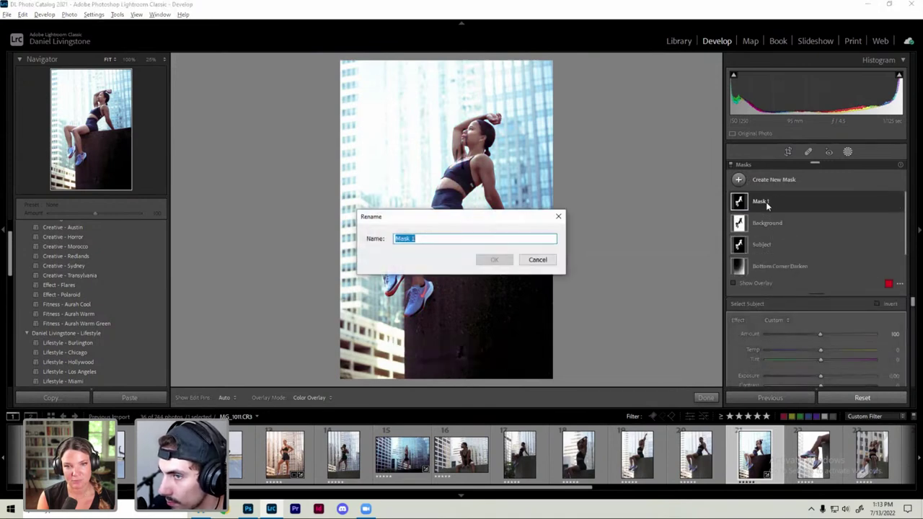
type("Subje")
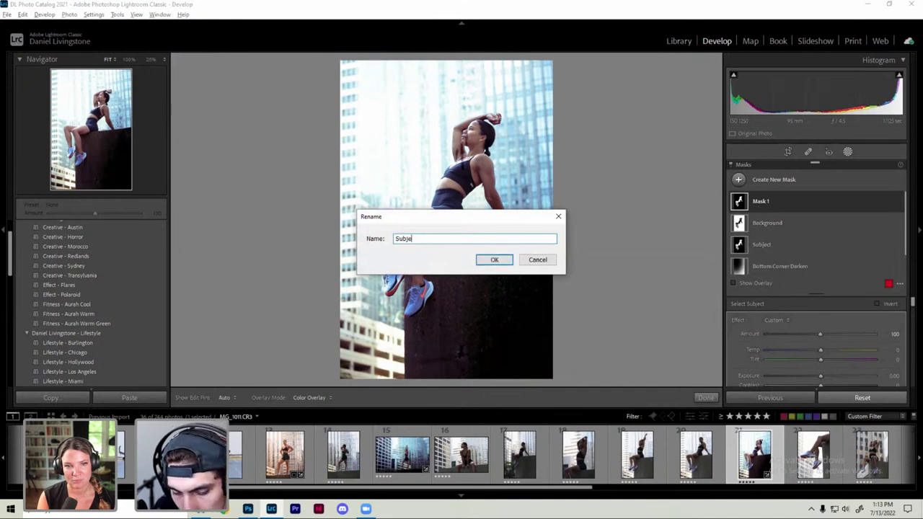
type("ct Updated")
key("Return")
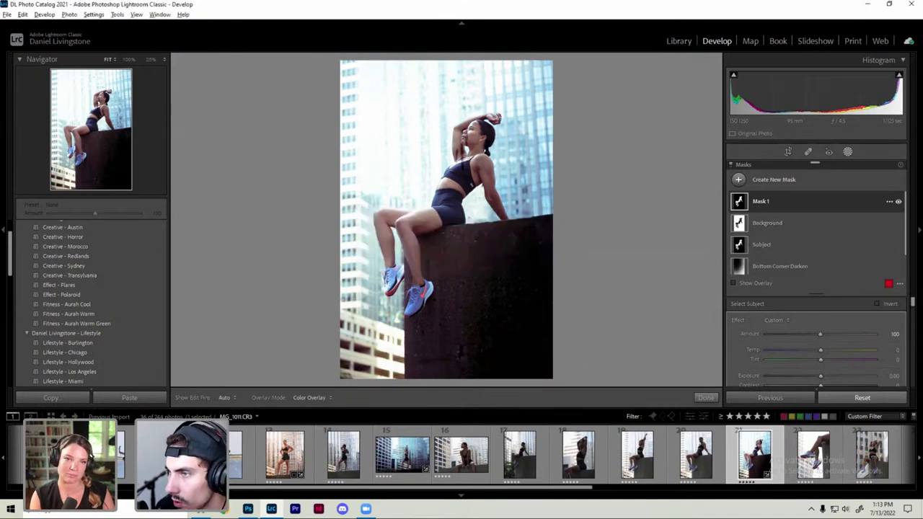
left_click(779, 245)
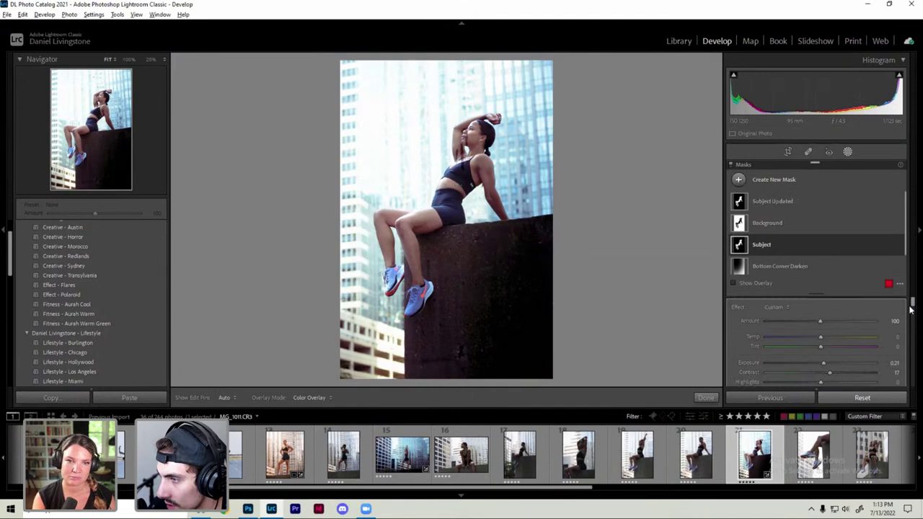
scroll(893, 336, "down", 1)
scroll(880, 341, "down", 1)
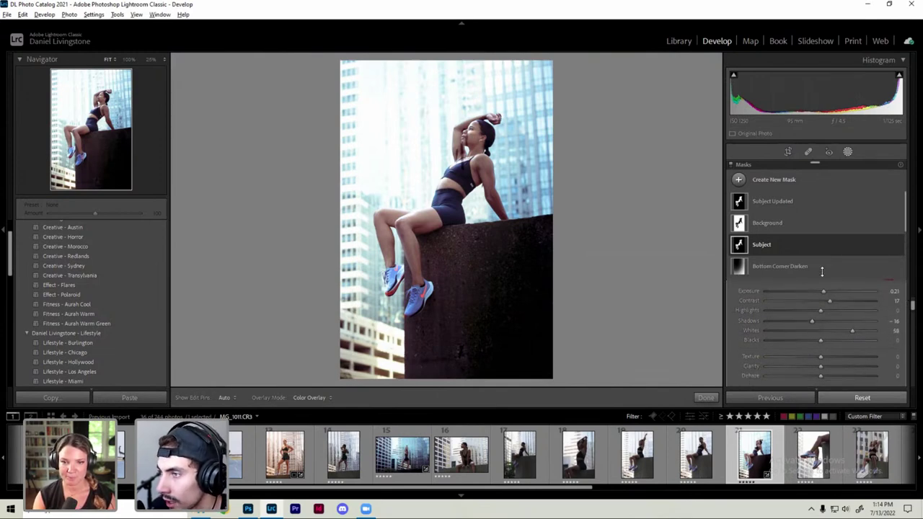
Step: Set the Subject Updated mask to exposure 0.25, contrast 17, shadows -16 and whites 55
left_click_drag(822, 291, 821, 258)
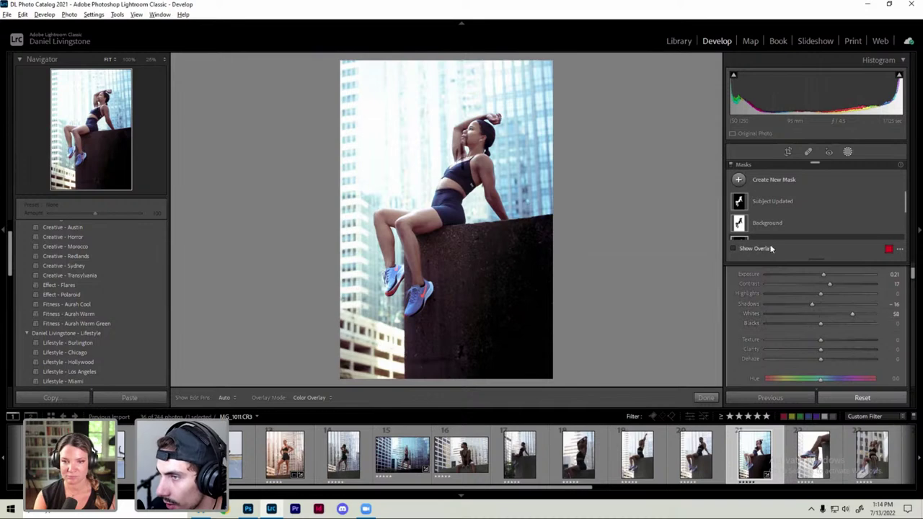
left_click(775, 202)
left_click(893, 287)
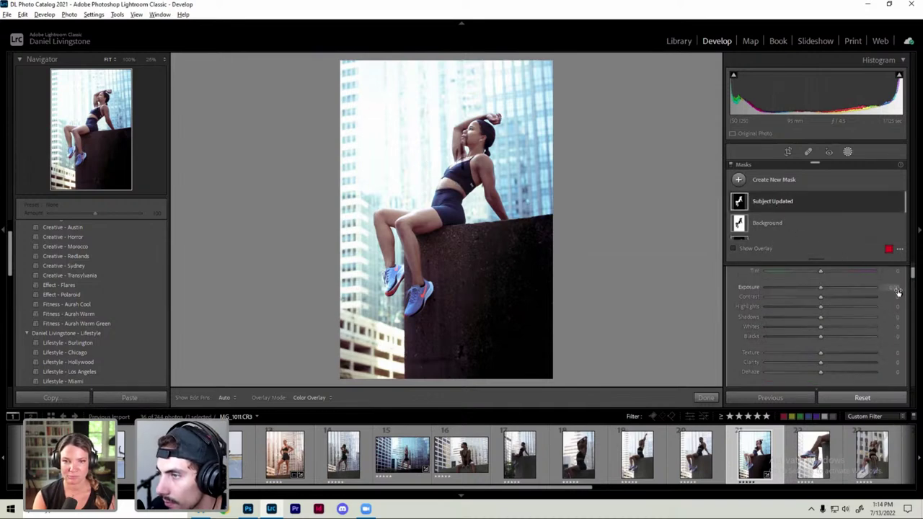
type(".25")
key("Return")
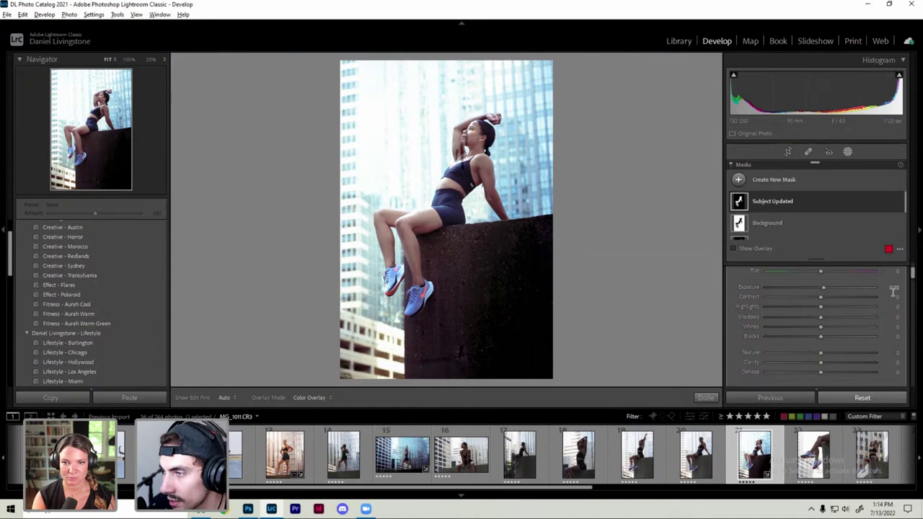
left_click(897, 295)
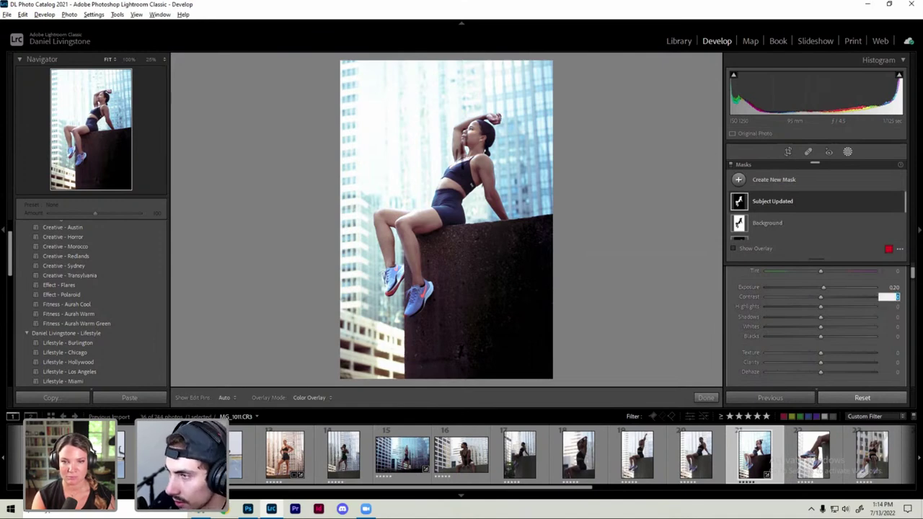
type("17")
key("Return")
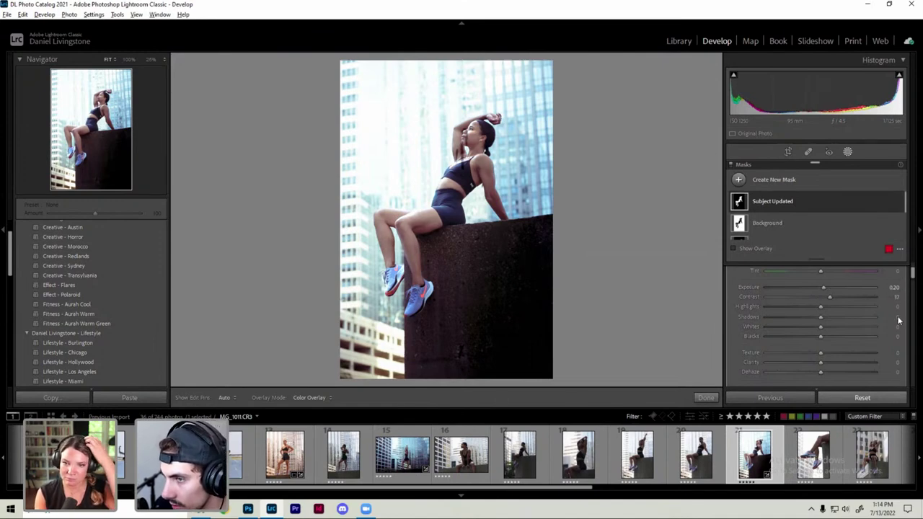
left_click(898, 318)
type("-16")
key("Return")
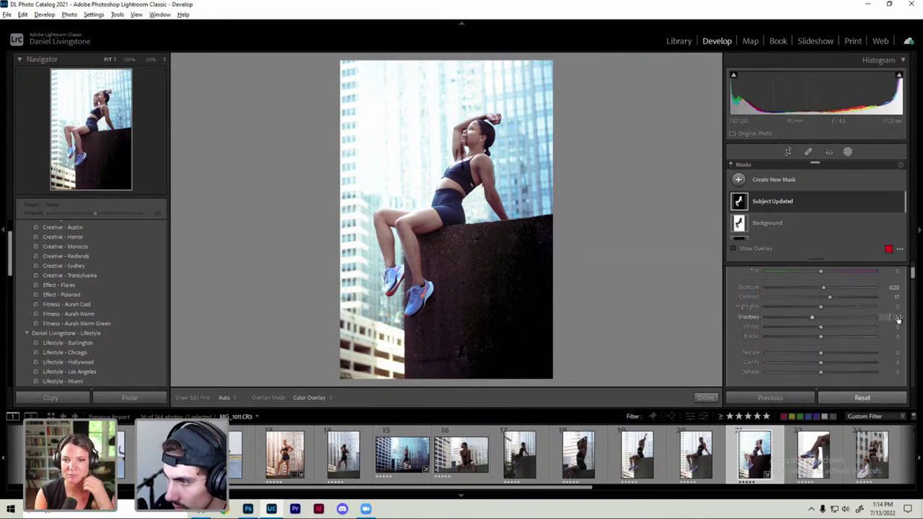
left_click(898, 328)
type("55")
key("Return")
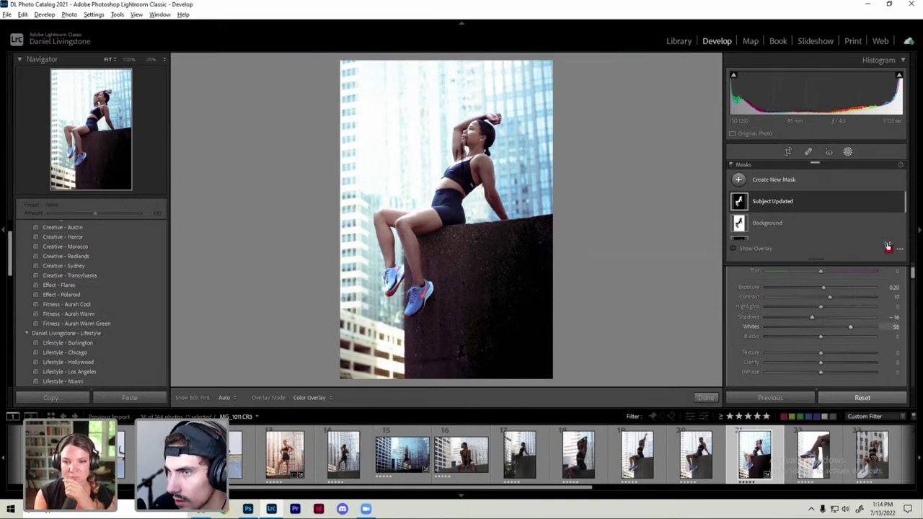
Step: Delete the old Subject mask
scroll(776, 229, "down", 1)
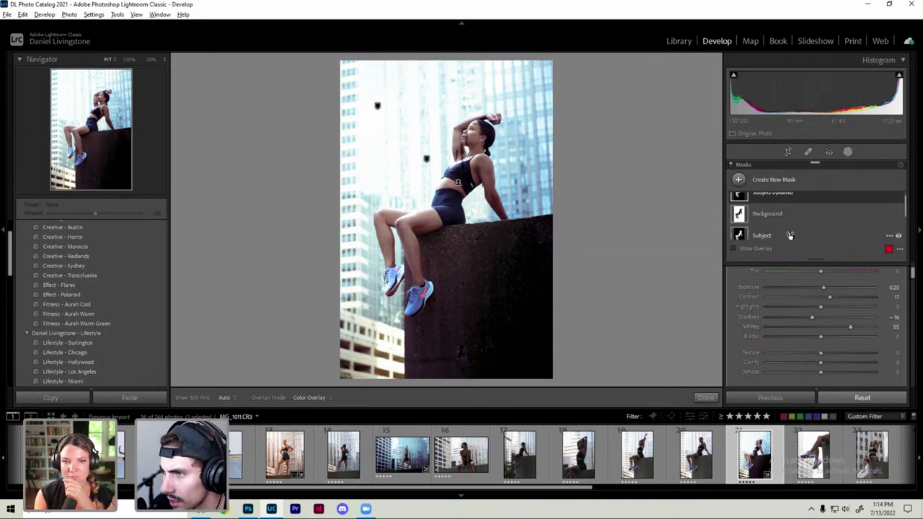
left_click(791, 235)
right_click(841, 237)
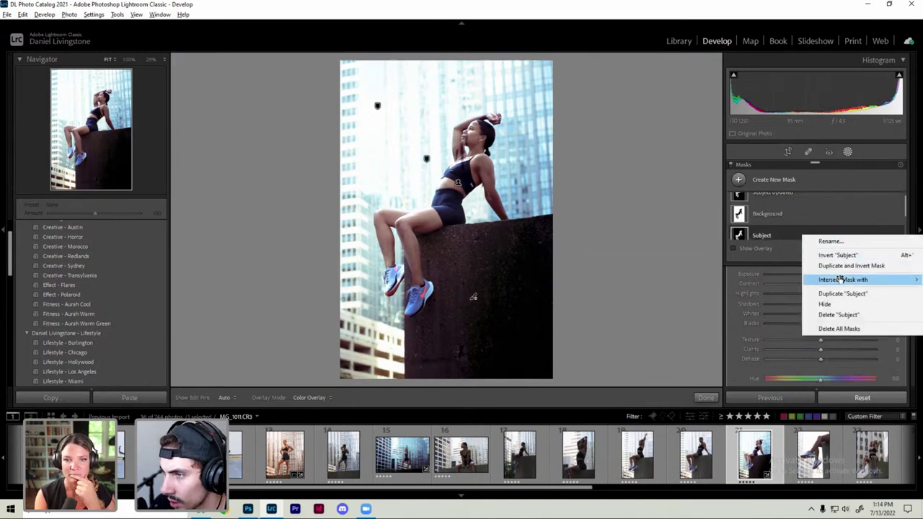
left_click(838, 315)
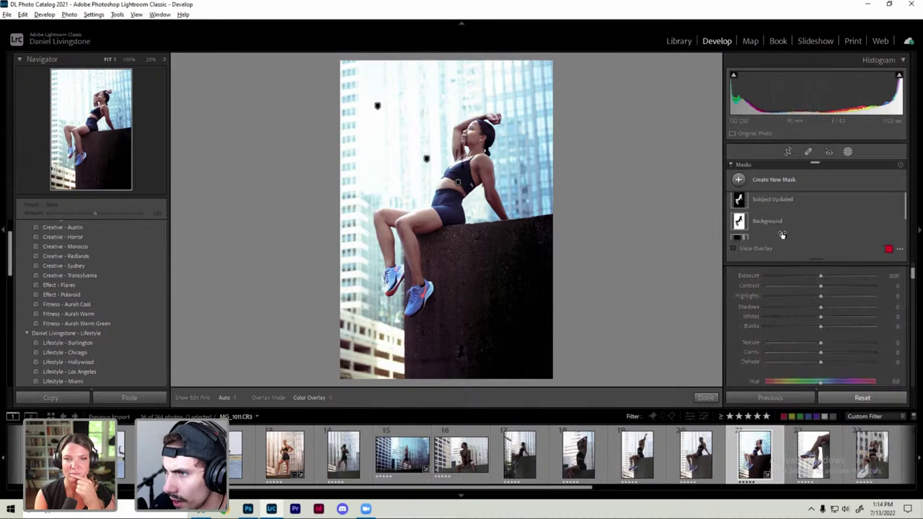
Step: Review the Background and Subject Updated masks and expand their components
left_click(768, 222)
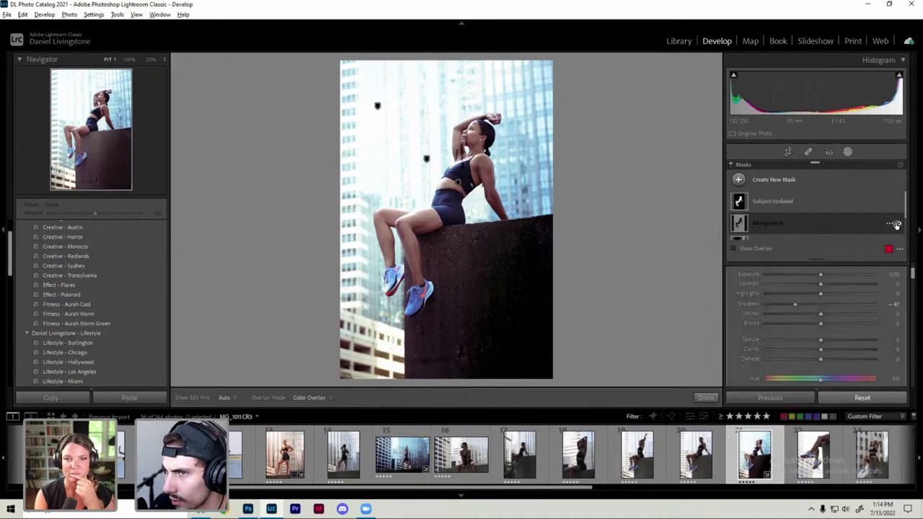
left_click(775, 204)
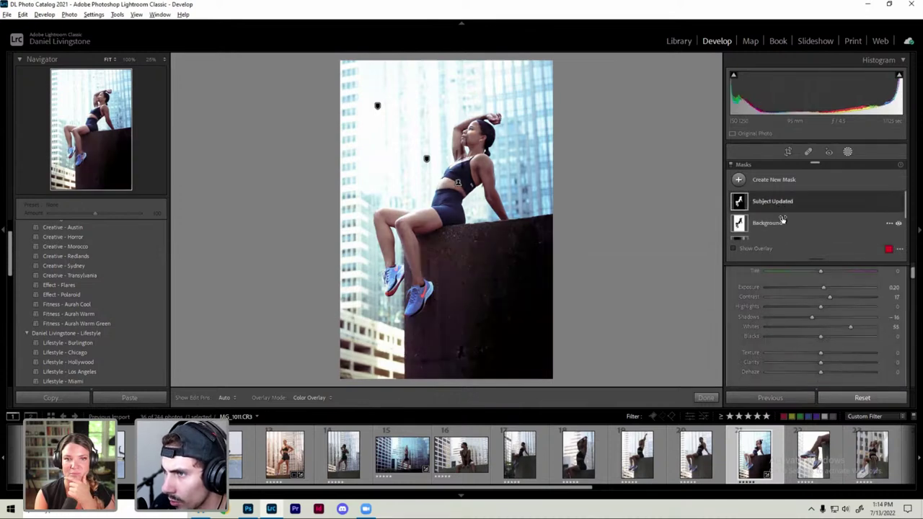
left_click(782, 221)
right_click(787, 224)
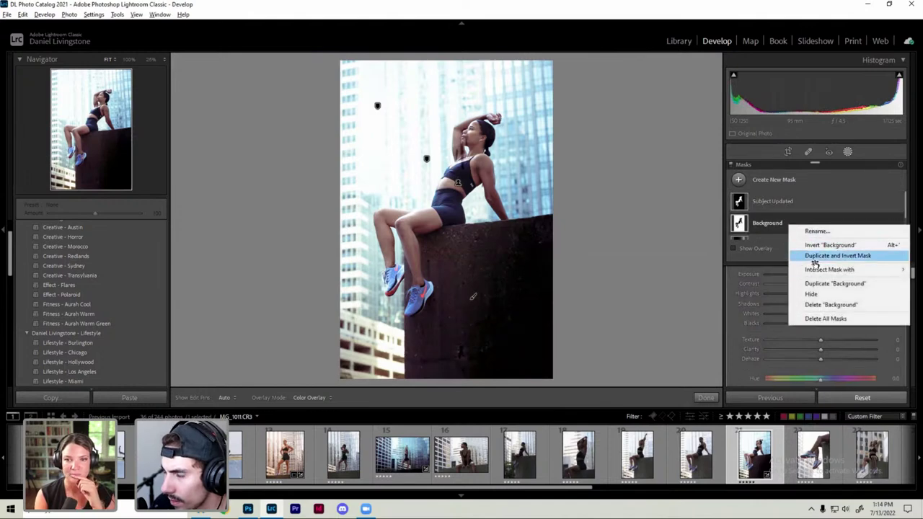
left_click(772, 213)
left_click(785, 205)
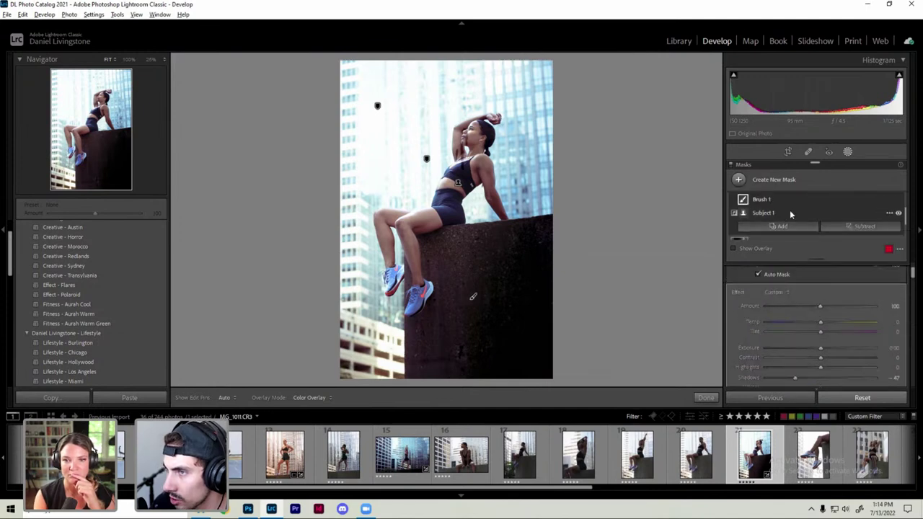
scroll(788, 233, "up", 1)
left_click(781, 223)
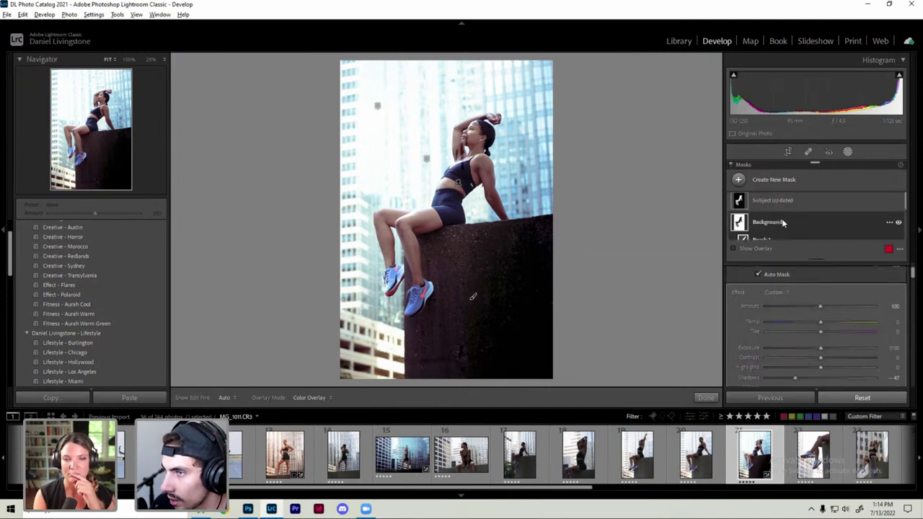
scroll(780, 223, "down", 1)
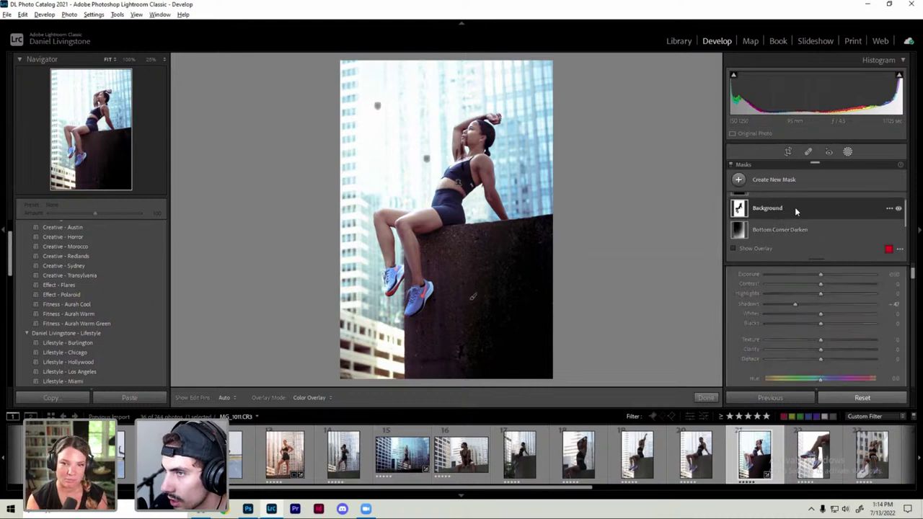
left_click(779, 211)
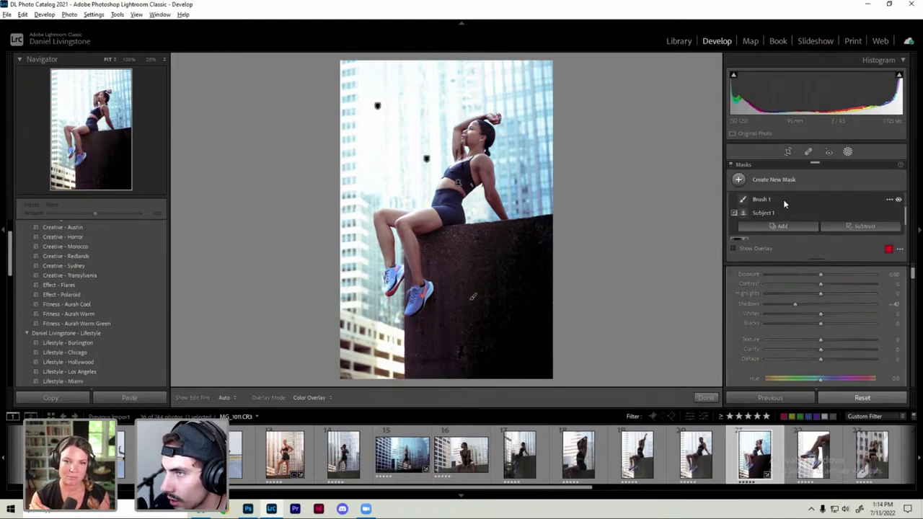
scroll(783, 202, "up", 1)
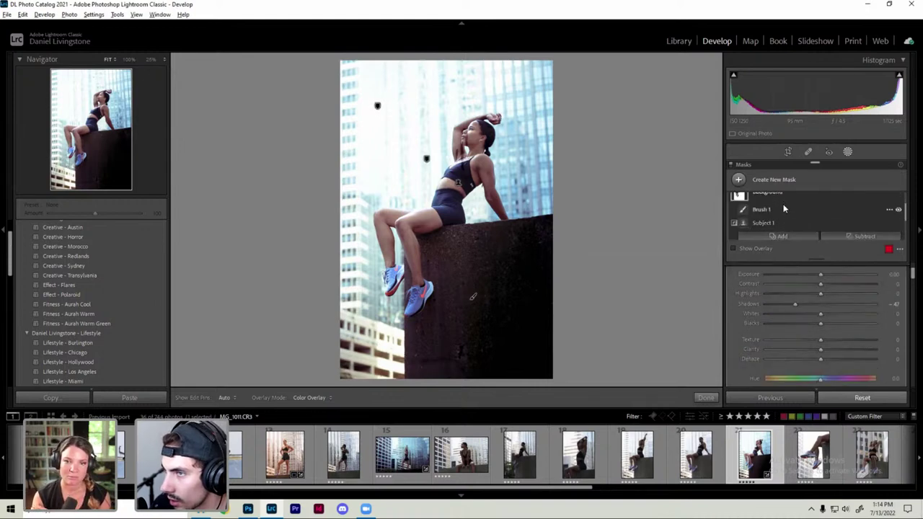
Step: Hide the Brush 1 component to check its effect, then delete it
left_click(899, 210)
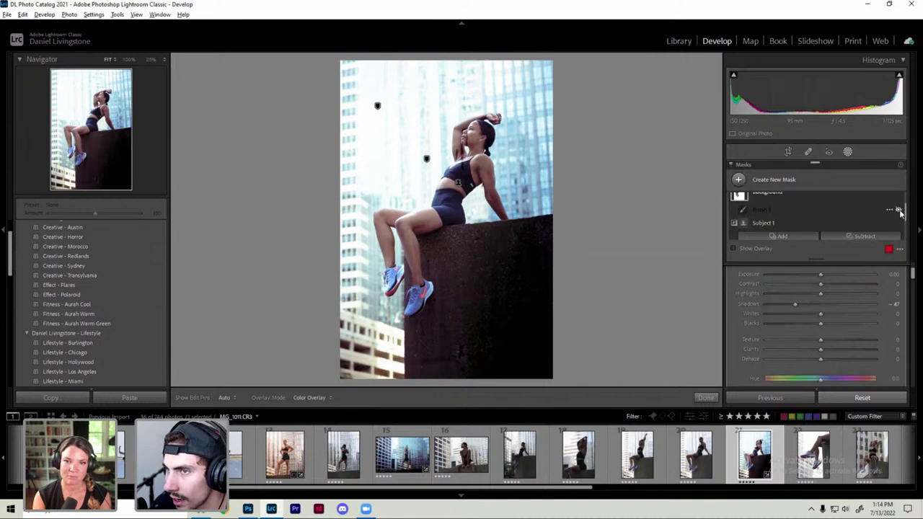
left_click(806, 210)
right_click(806, 210)
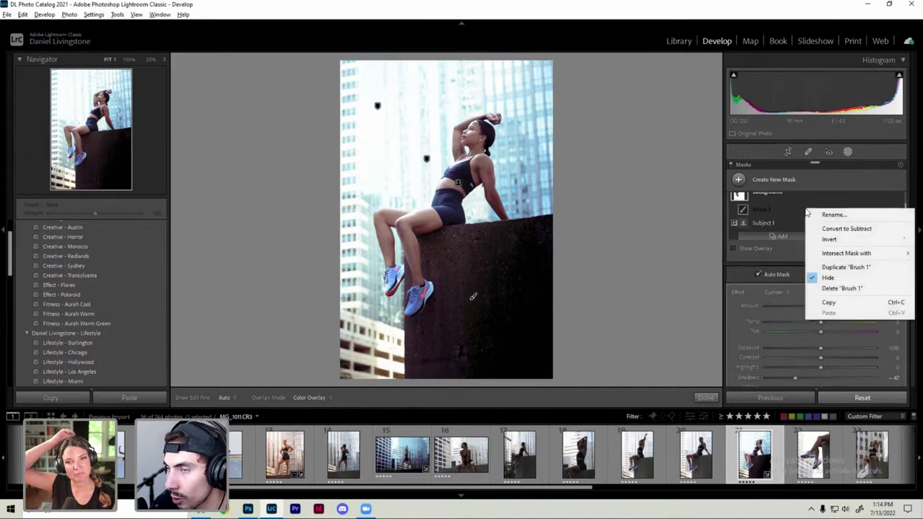
left_click(834, 289)
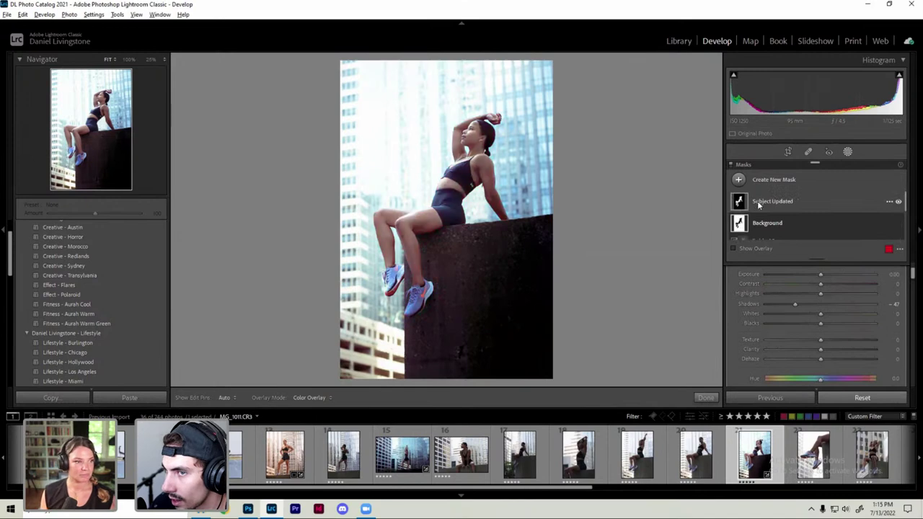
mouse_move(772, 202)
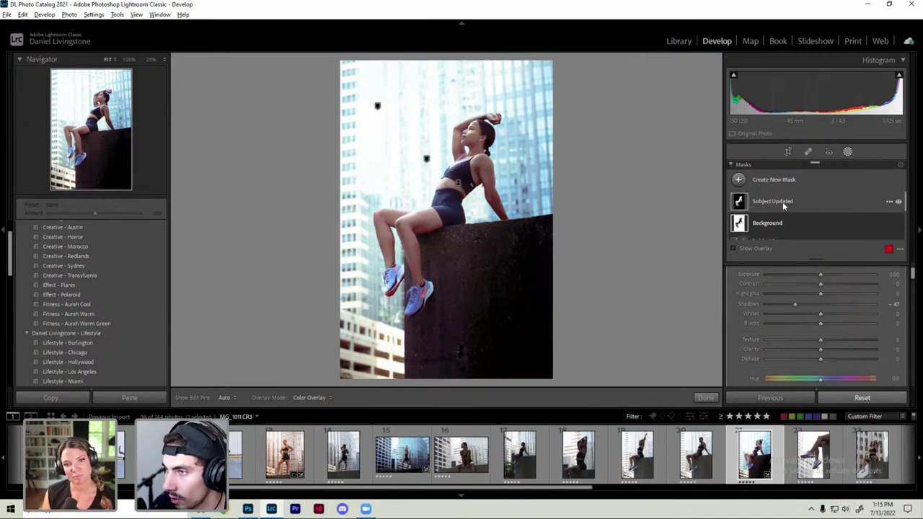
Step: Rename the Subject Updated mask to 'Subject' and compare before and after with backslash
right_click(783, 202)
left_click(790, 208)
type("Subject Upda")
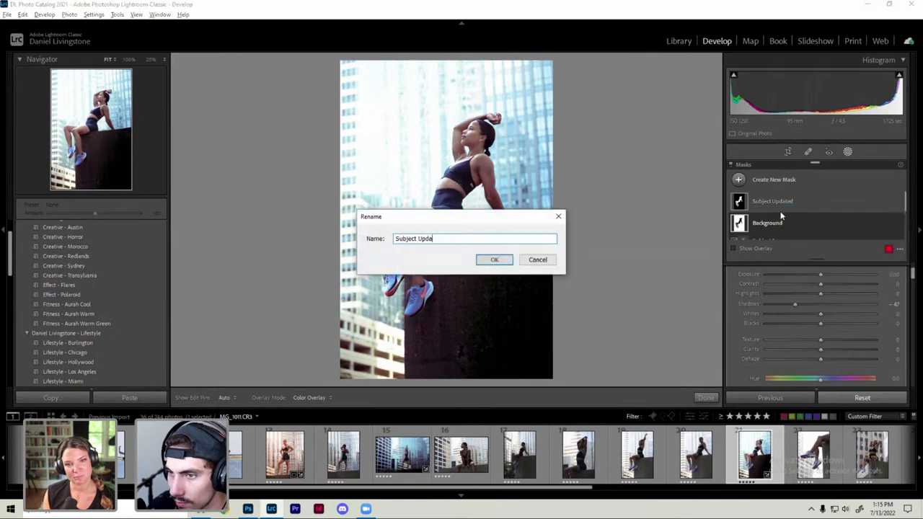
key("BackSpace")
key("BackSpace")
key("Return")
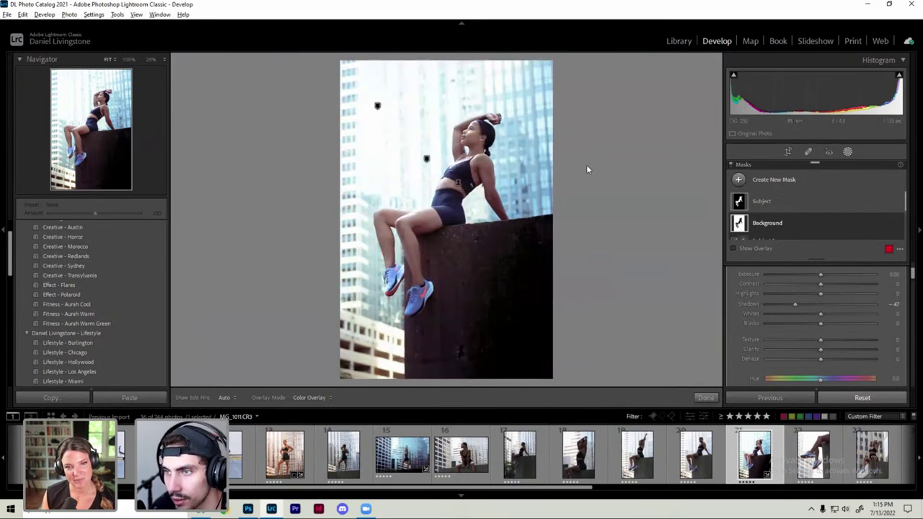
key("backslash")
key("backslash")
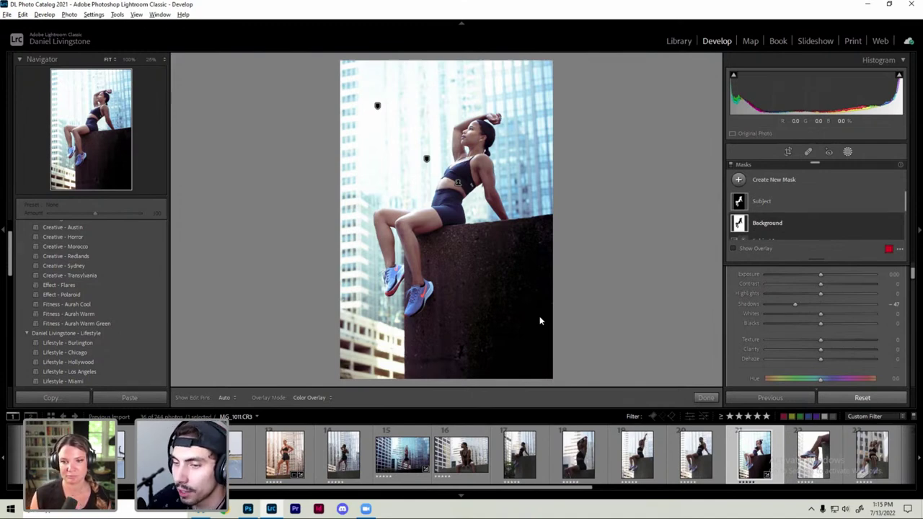
Step: Copy the standing-woman photo's settings and masks and paste them onto five selected photos
left_click(402, 454)
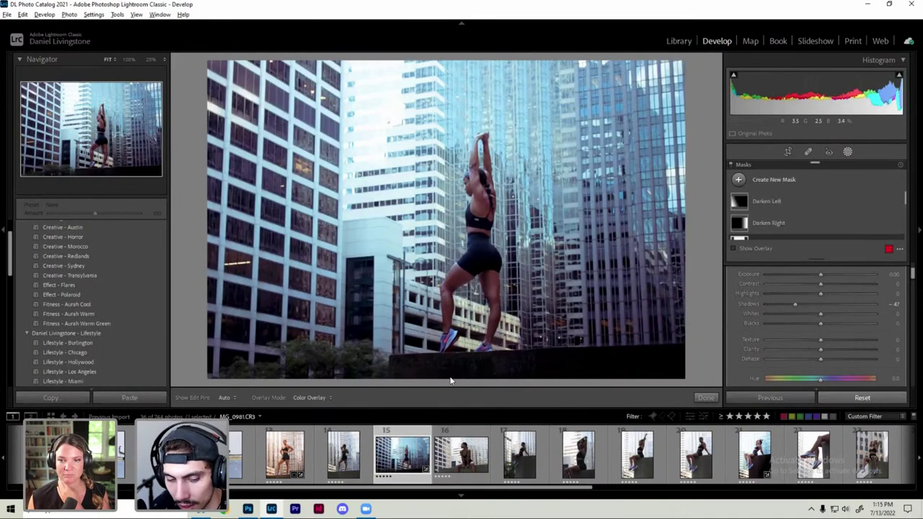
key("ctrl+shift+c")
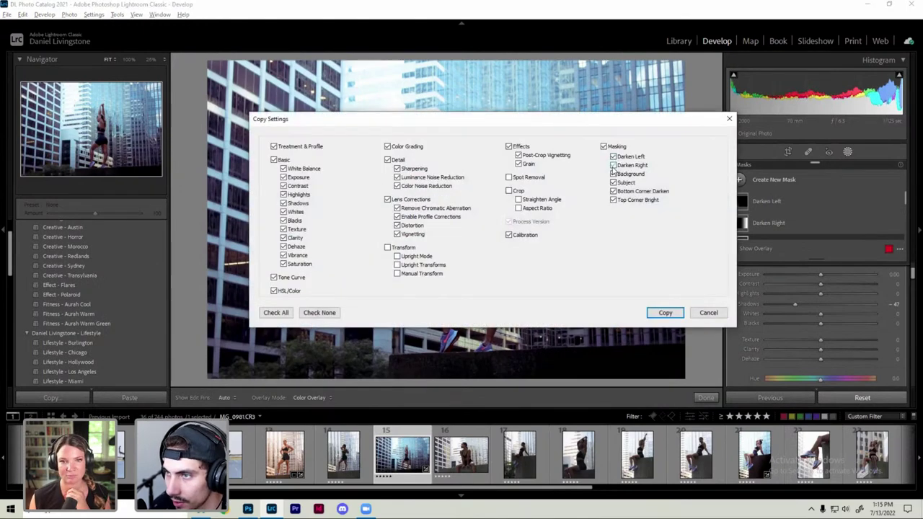
left_click(665, 312)
key("Right")
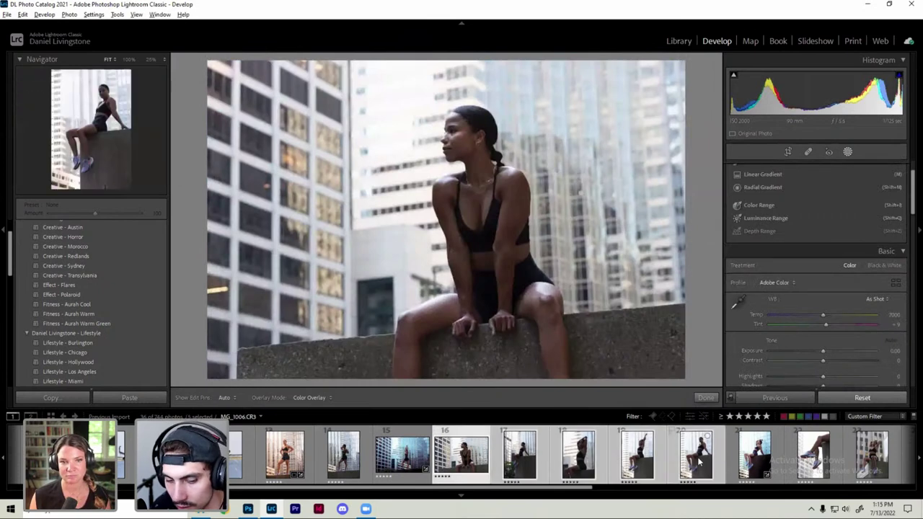
key("ctrl+shift+v")
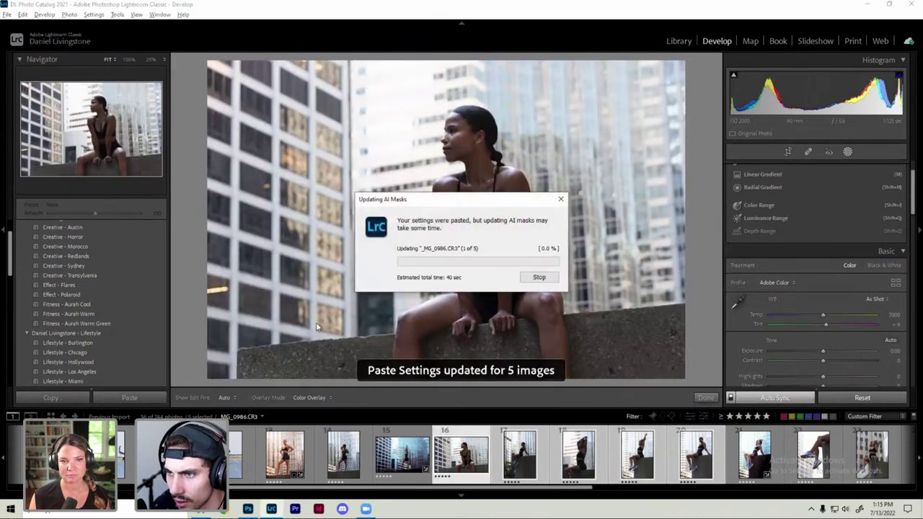
left_click_drag(416, 200, 585, 78)
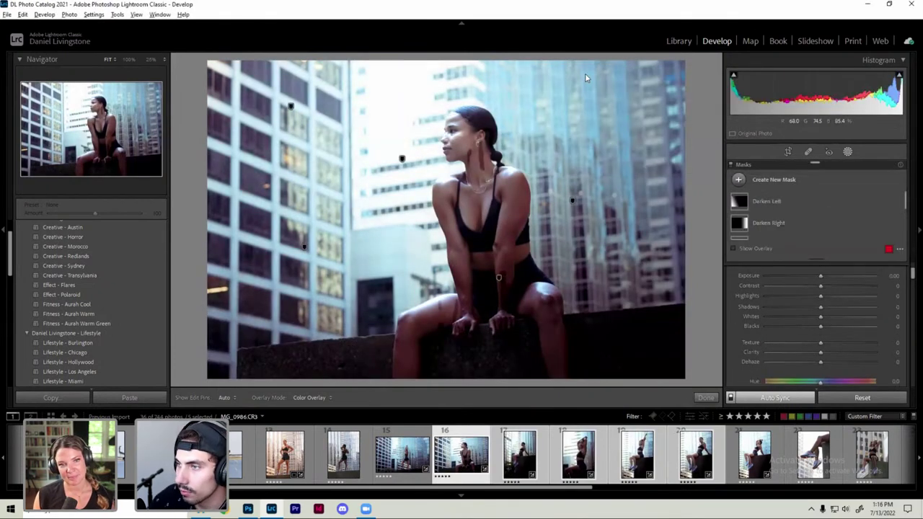
Step: Delete Brush 1 from the synced Subject mask, undoing once and deleting it again
left_click(773, 221)
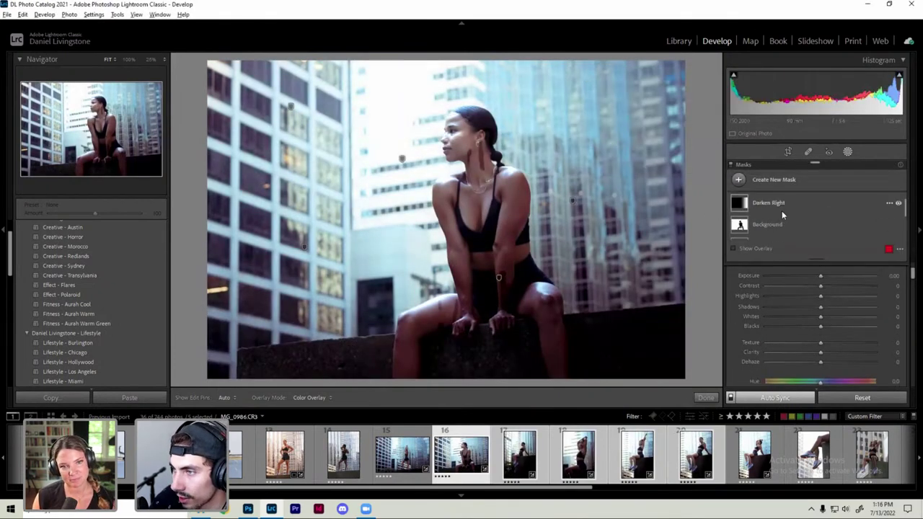
scroll(793, 229, "down", 1)
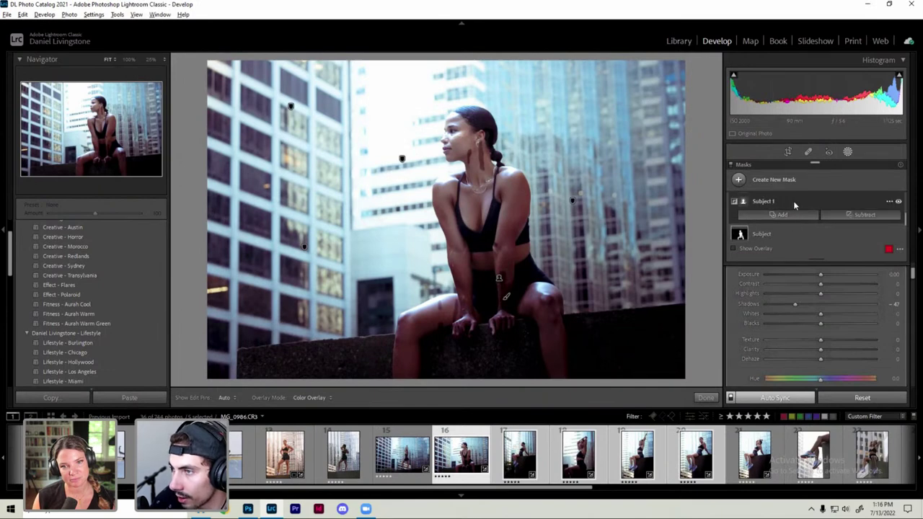
key("k")
right_click(857, 201)
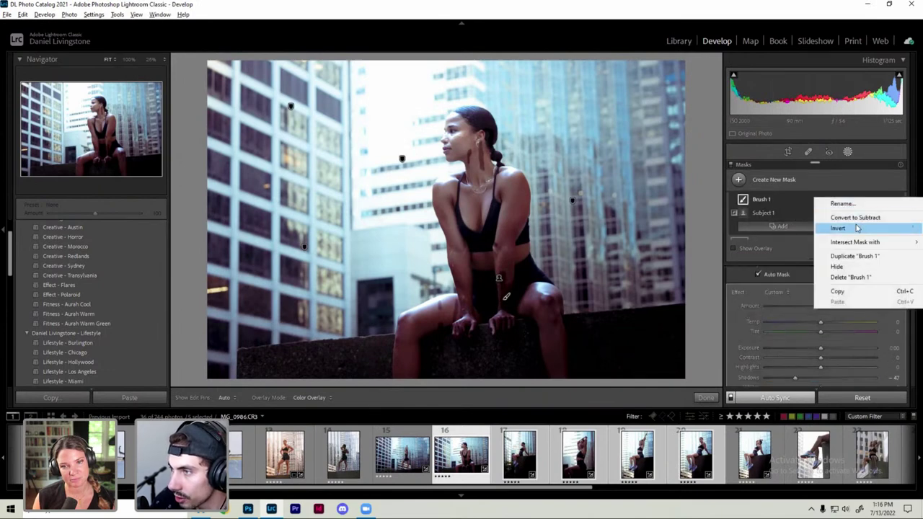
left_click(854, 278)
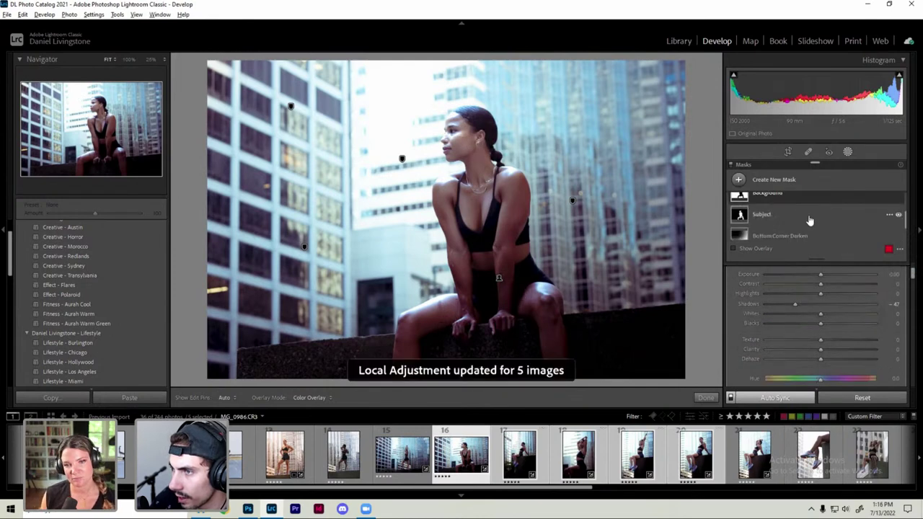
key("ctrl+z")
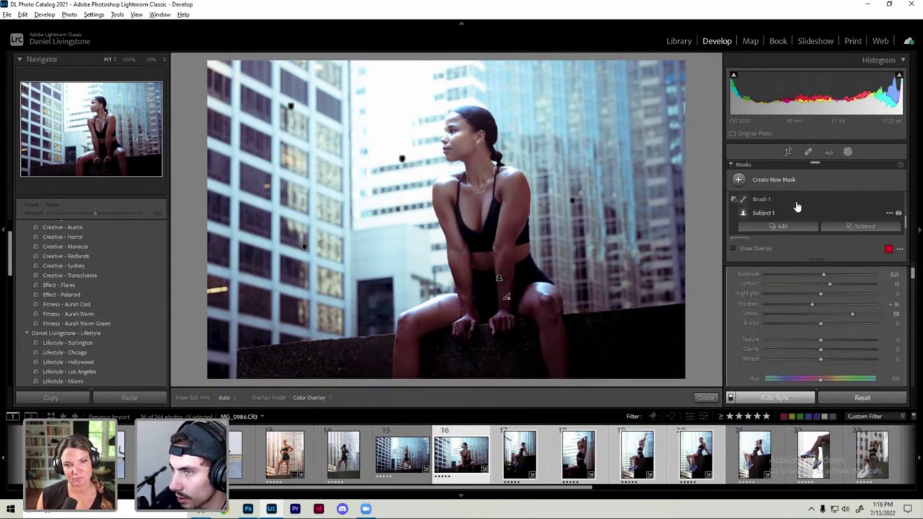
right_click(797, 204)
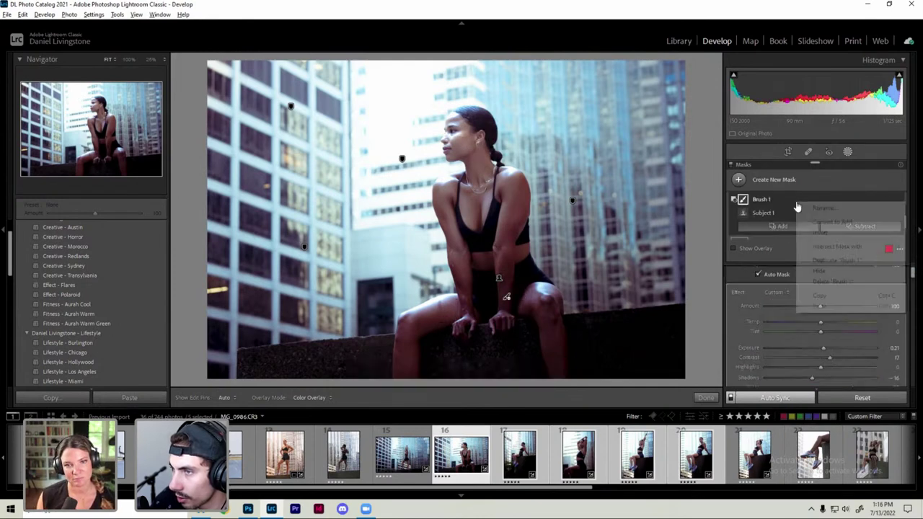
left_click(824, 281)
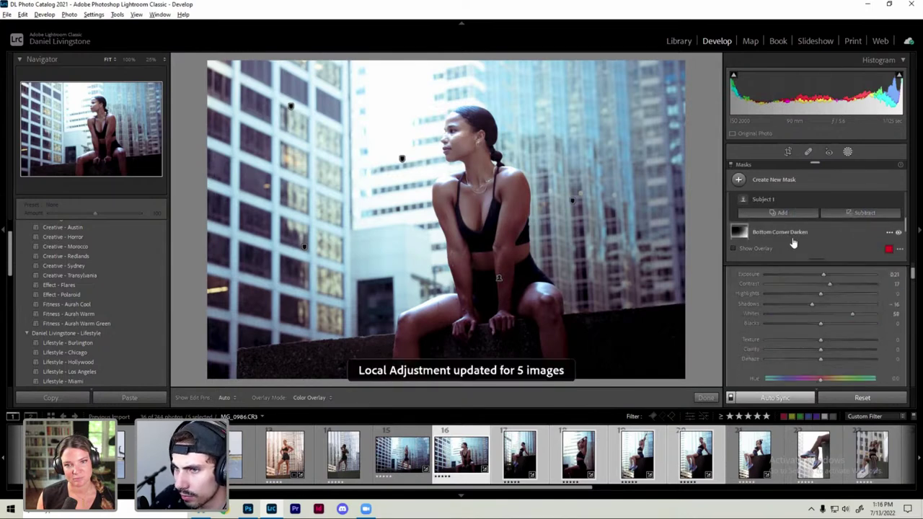
left_click(793, 199)
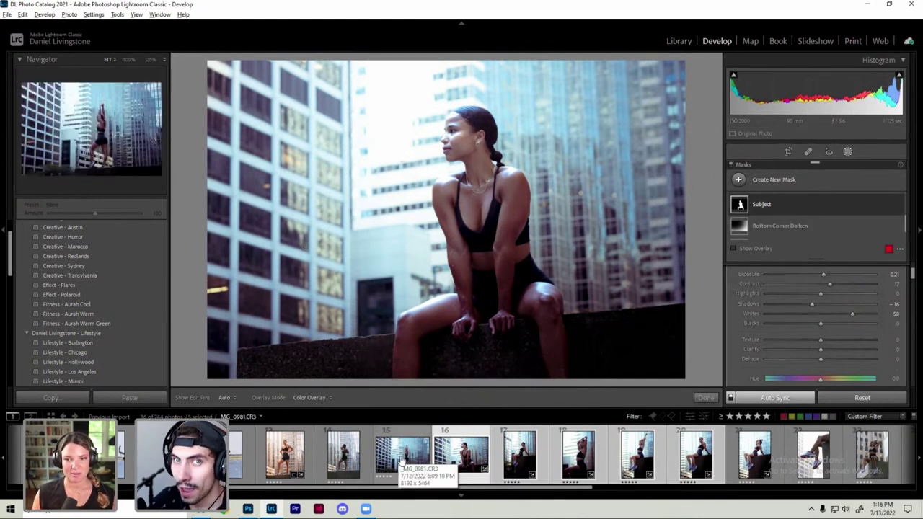
mouse_move(401, 455)
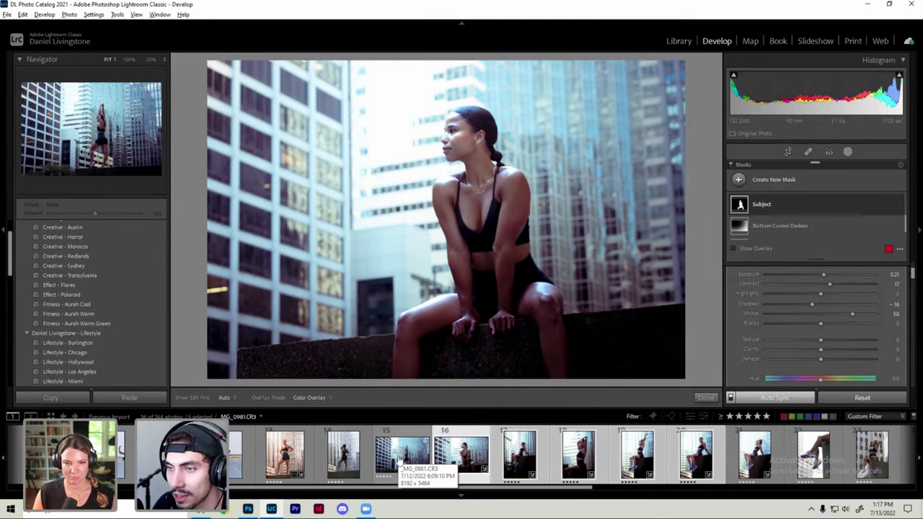
Step: Review the Background and Subject masks on the standing and seated-woman photos
left_click(400, 460)
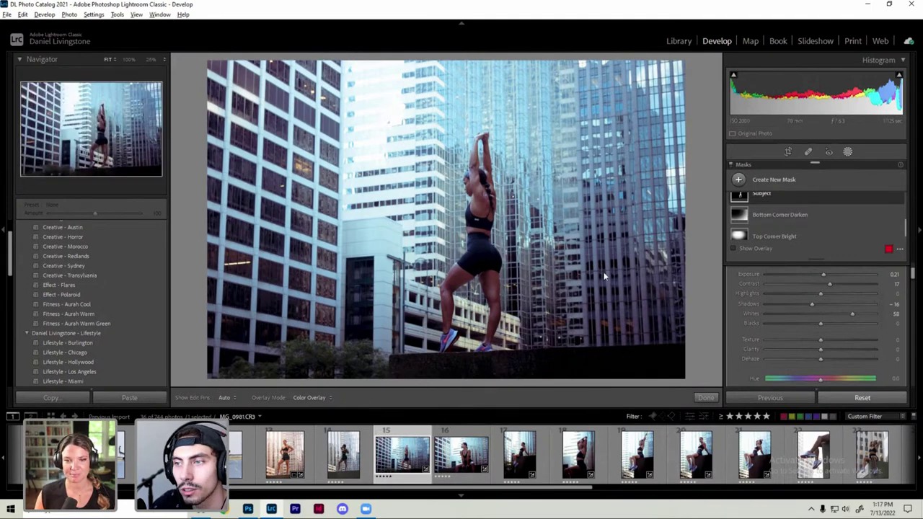
key("Right")
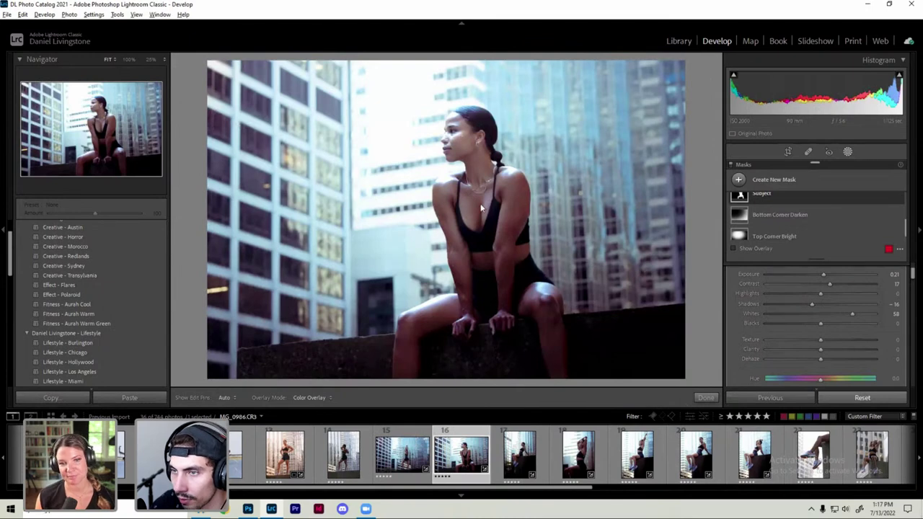
scroll(791, 215, "up", 1)
scroll(790, 215, "up", 1)
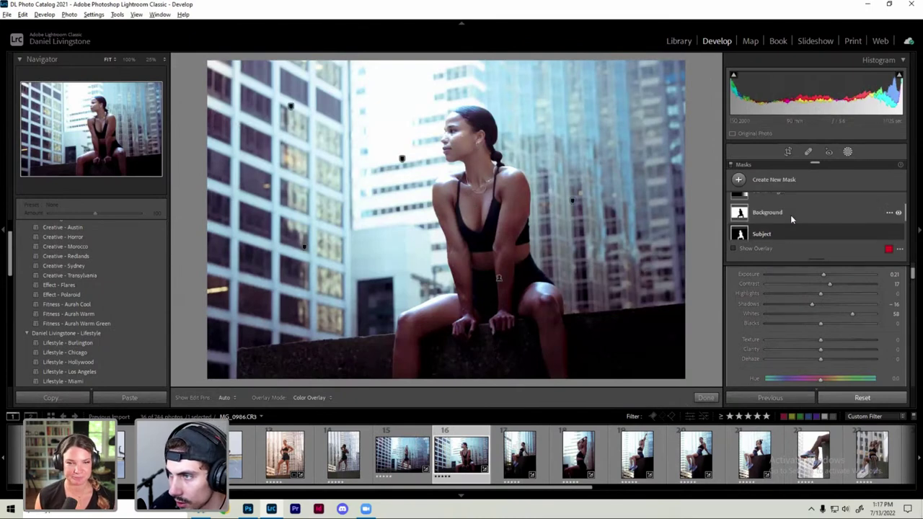
left_click(790, 215)
scroll(806, 219, "down", 1)
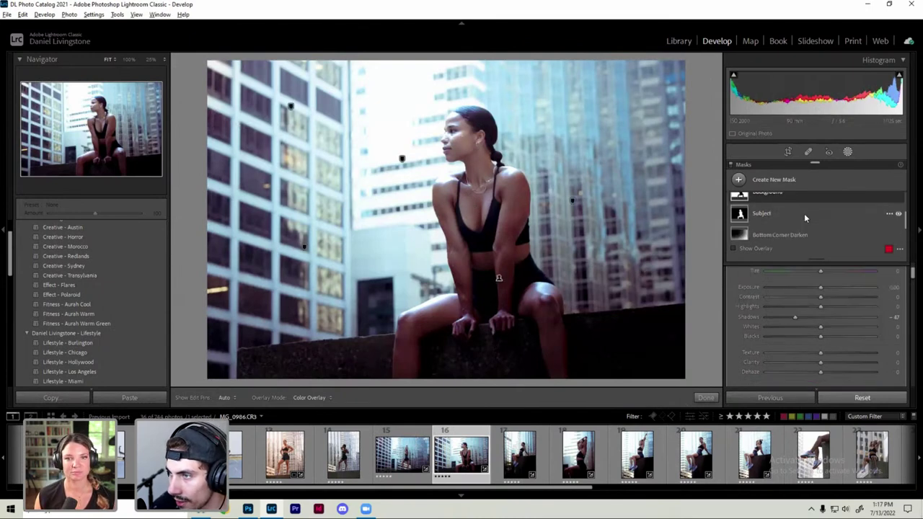
left_click(806, 219)
scroll(806, 218, "up", 1)
scroll(805, 218, "up", 1)
scroll(804, 213, "down", 1)
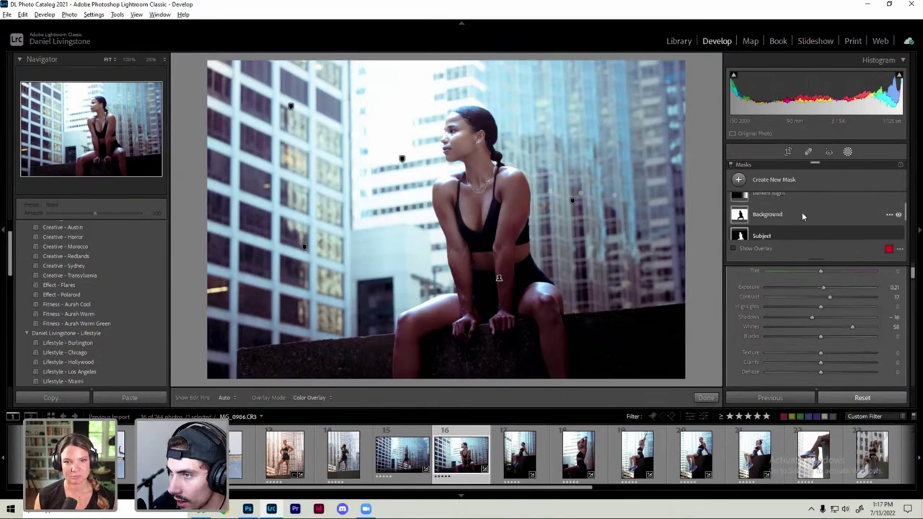
left_click(802, 212)
scroll(802, 212, "down", 1)
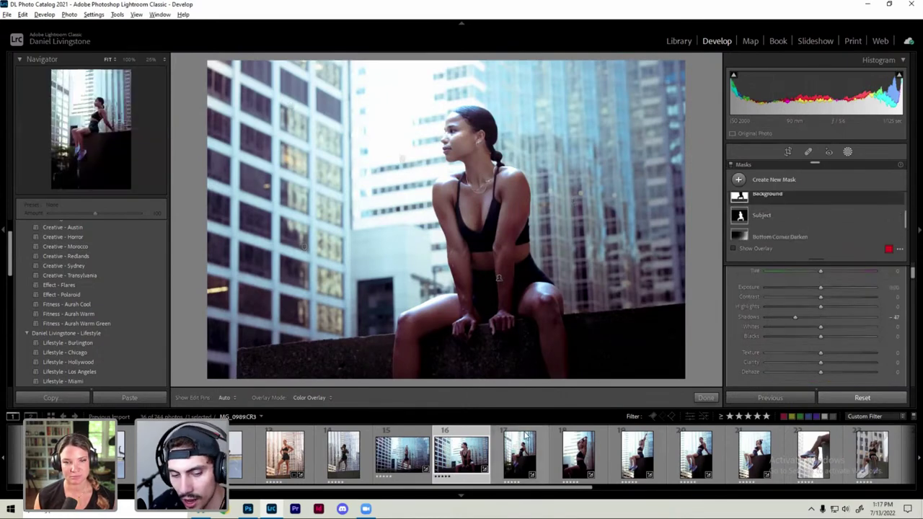
Step: Copy the develop settings and select thumbnails 17 through 20
key("ctrl+shift+c")
left_click(669, 313)
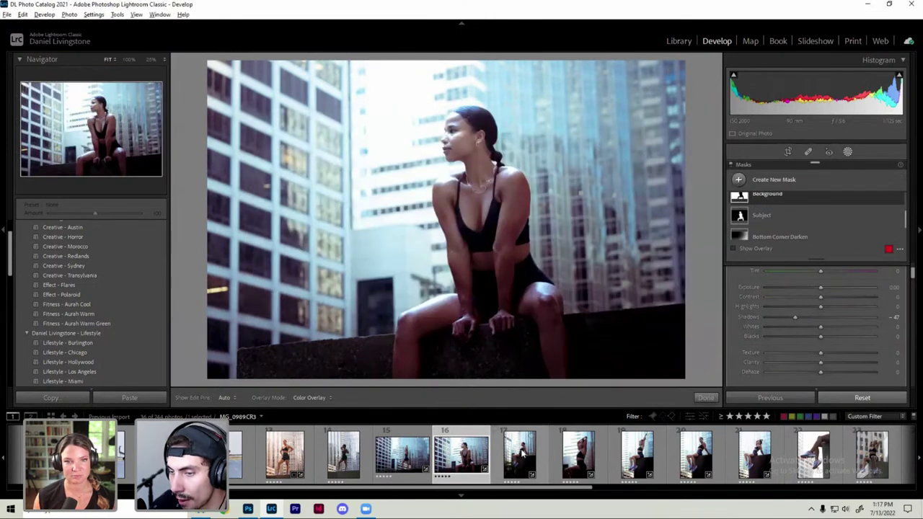
left_click(519, 453)
left_click(694, 451, "shift")
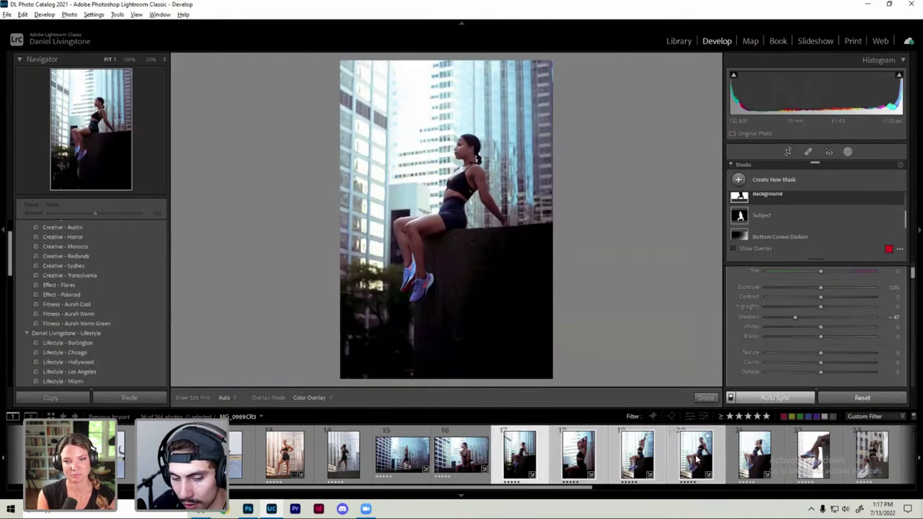
Step: Paste the settings with Merge onto the four wall photos, then select only thumbnail 17
key("ctrl+shift+v")
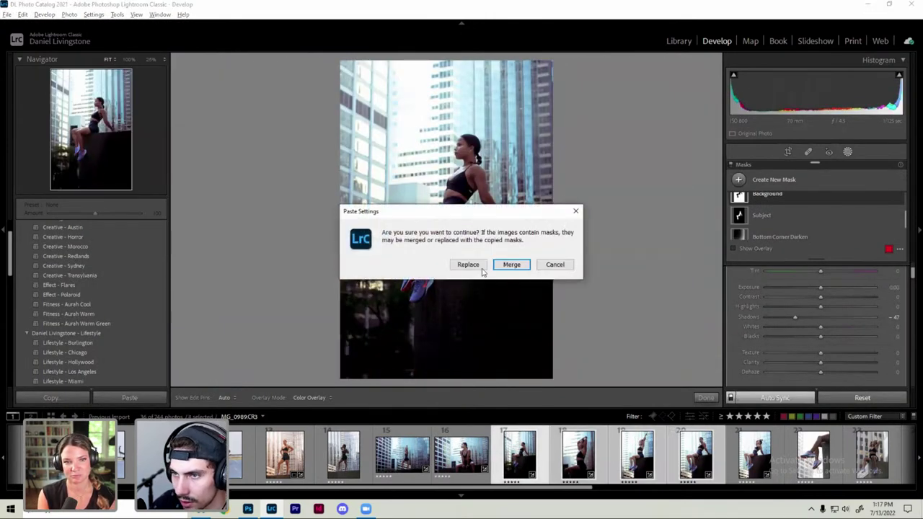
left_click(465, 264)
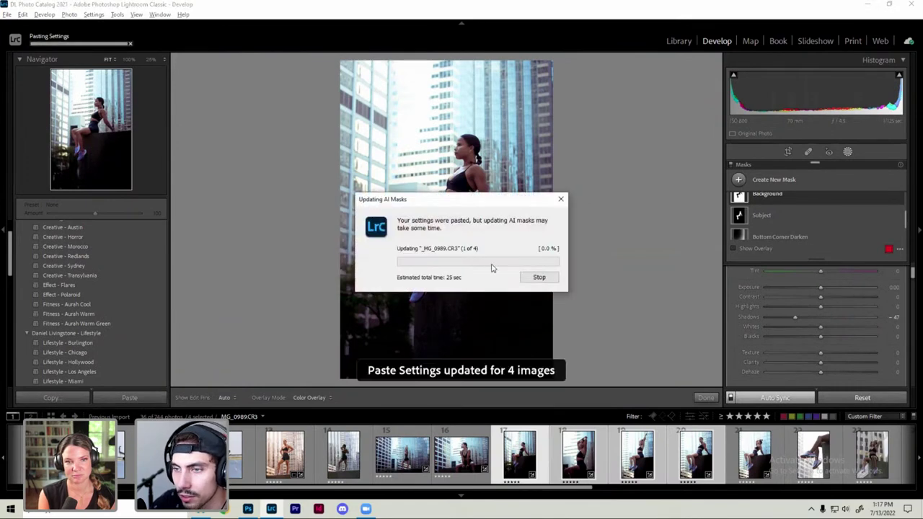
left_click_drag(494, 195, 683, 106)
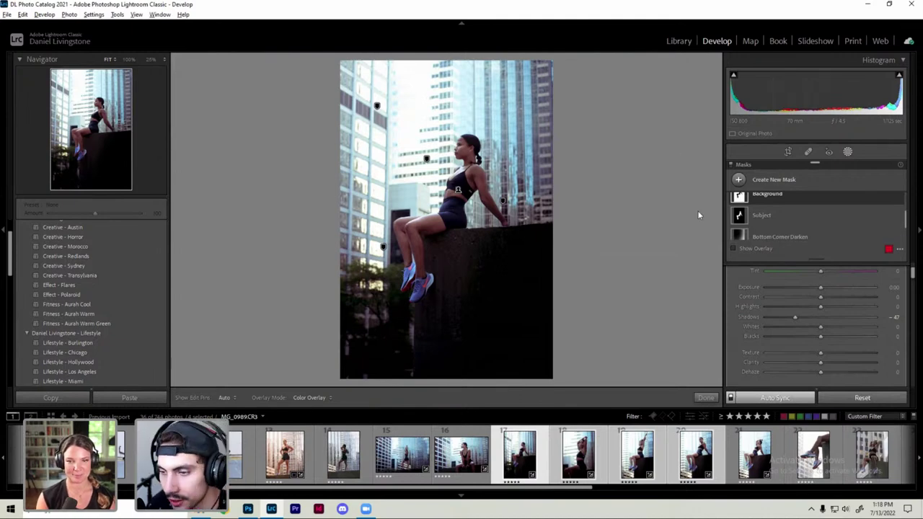
left_click(525, 468)
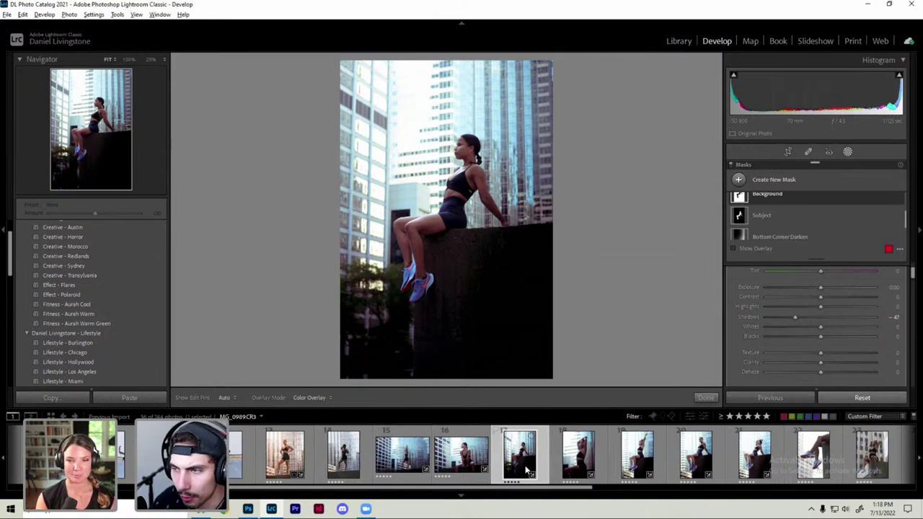
Step: Raise the arms-raised portrait's Exposure to +0.93 and Shadows to +39
key("Right")
key("e")
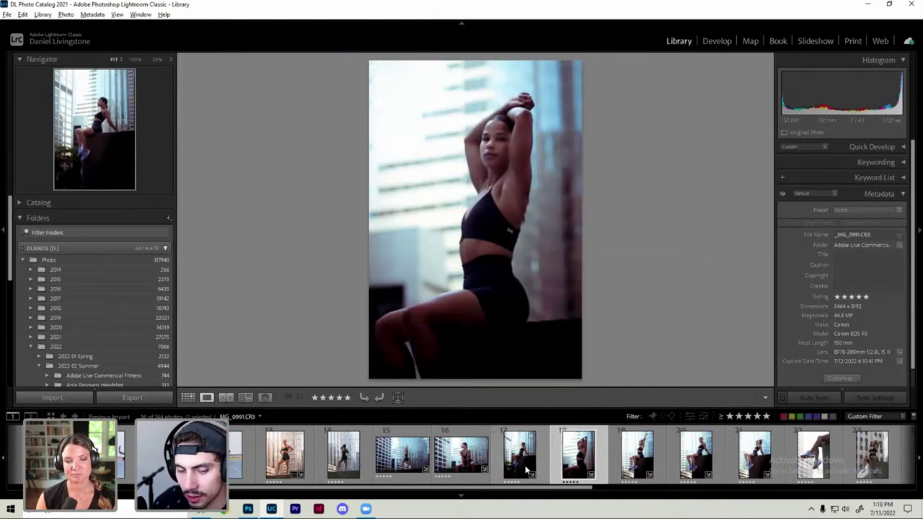
key("d")
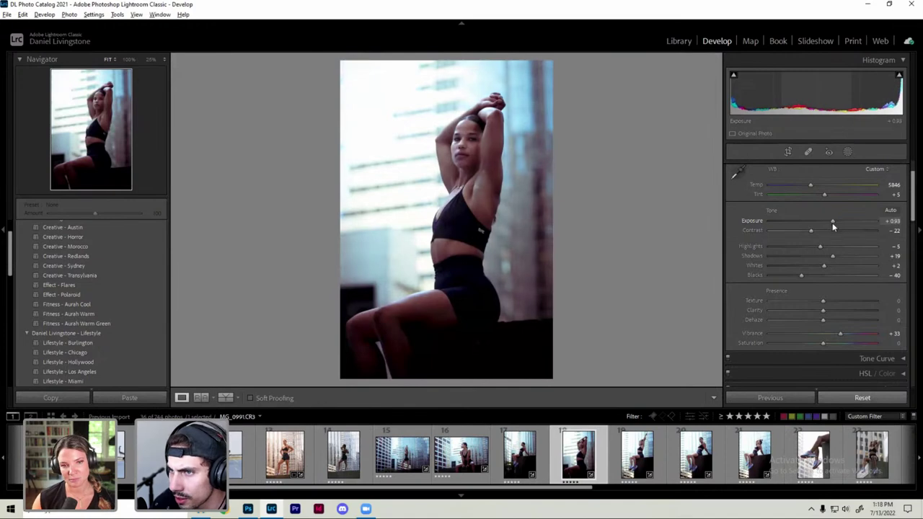
left_click_drag(831, 222, 833, 221)
left_click_drag(833, 259, 844, 259)
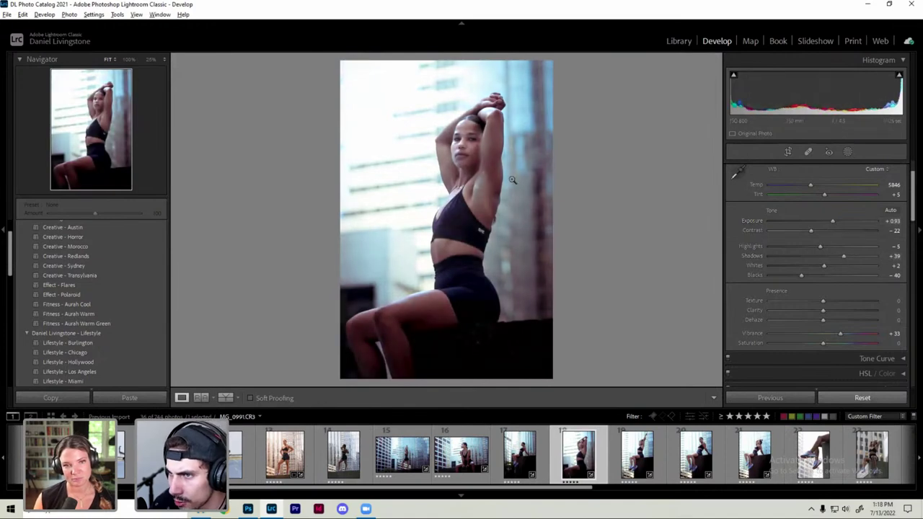
left_click(443, 145)
left_click_drag(521, 143, 409, 211)
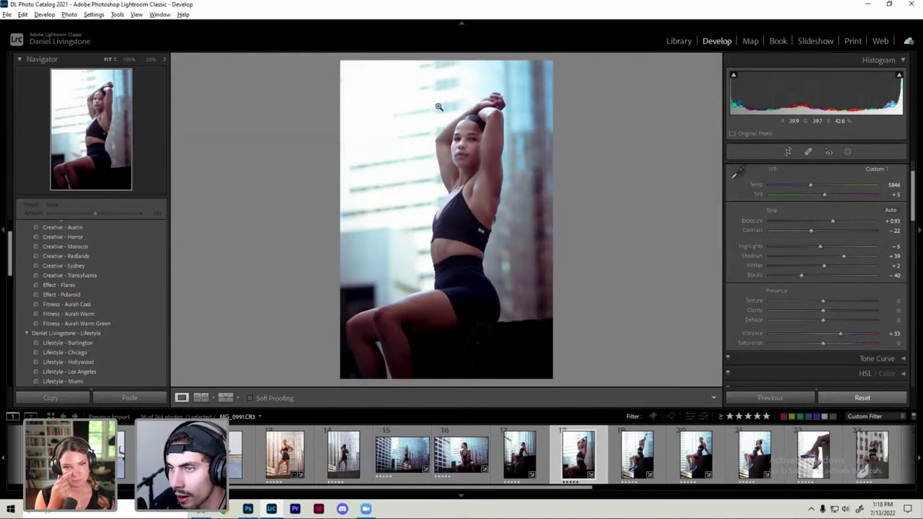
Step: Increase HSL Orange saturation to warm the skin, toggling HSL to compare
scroll(828, 292, "down", 3)
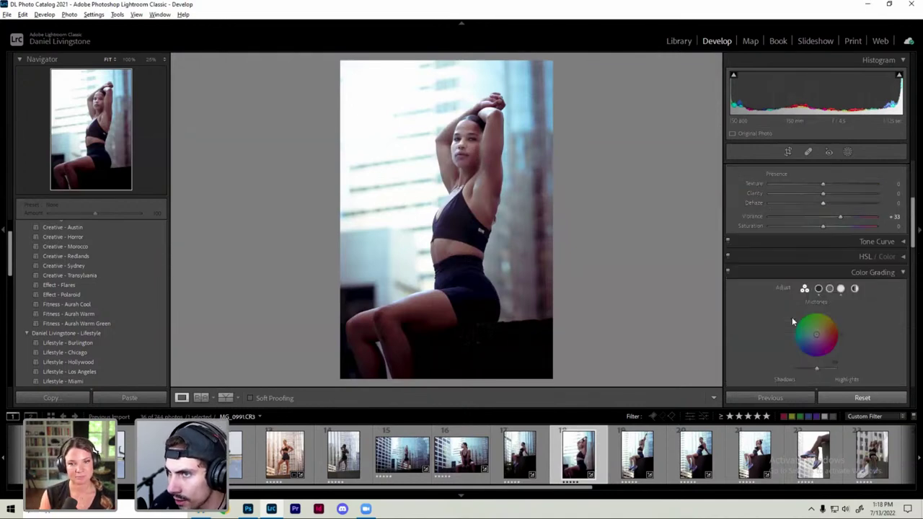
left_click(824, 256)
left_click_drag(824, 305, 846, 312)
left_click(501, 196)
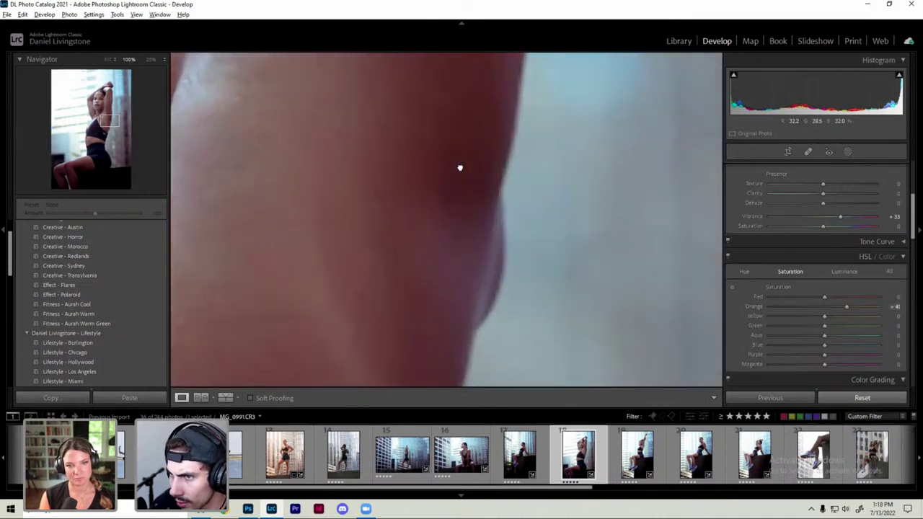
left_click_drag(460, 167, 518, 257)
left_click(151, 60)
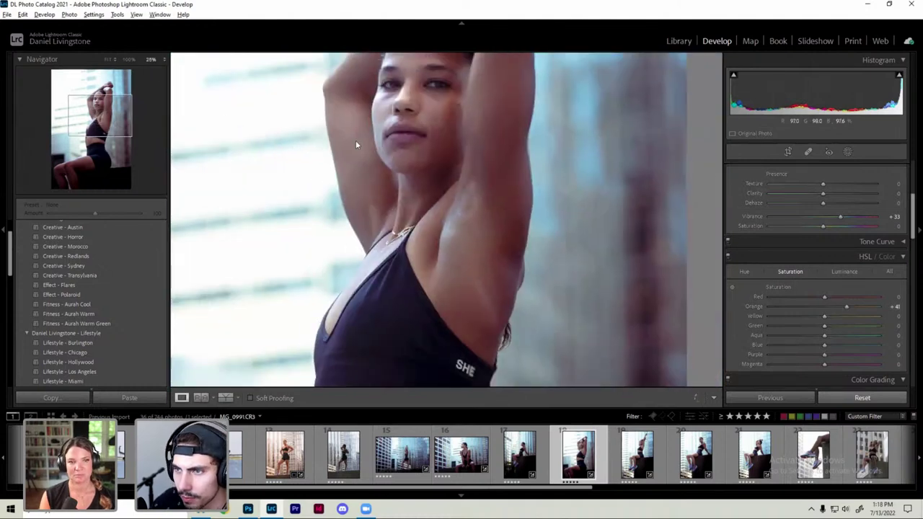
left_click_drag(356, 140, 428, 195)
left_click(428, 194)
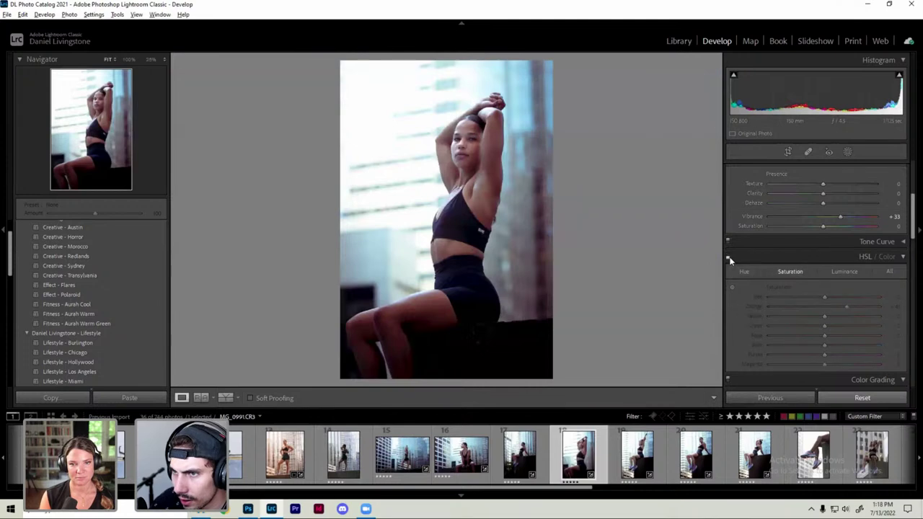
left_click(485, 227)
left_click_drag(485, 227, 506, 195)
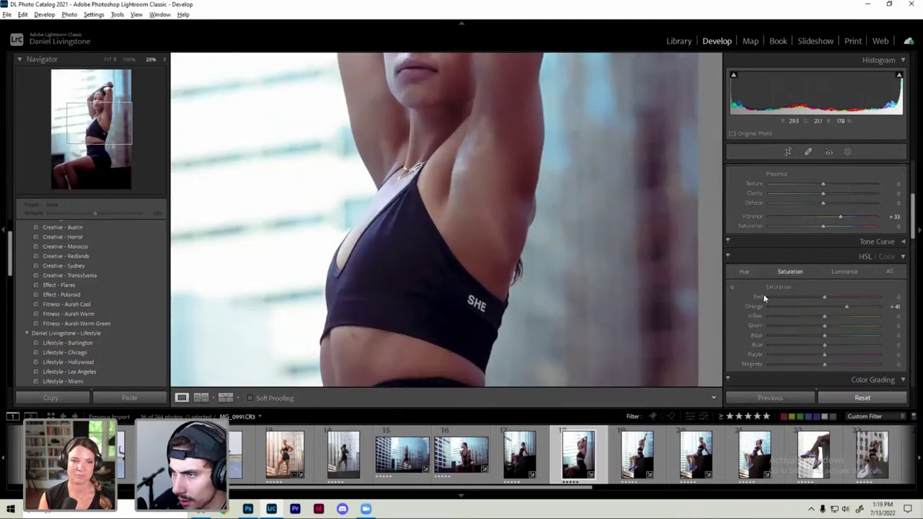
left_click(729, 258)
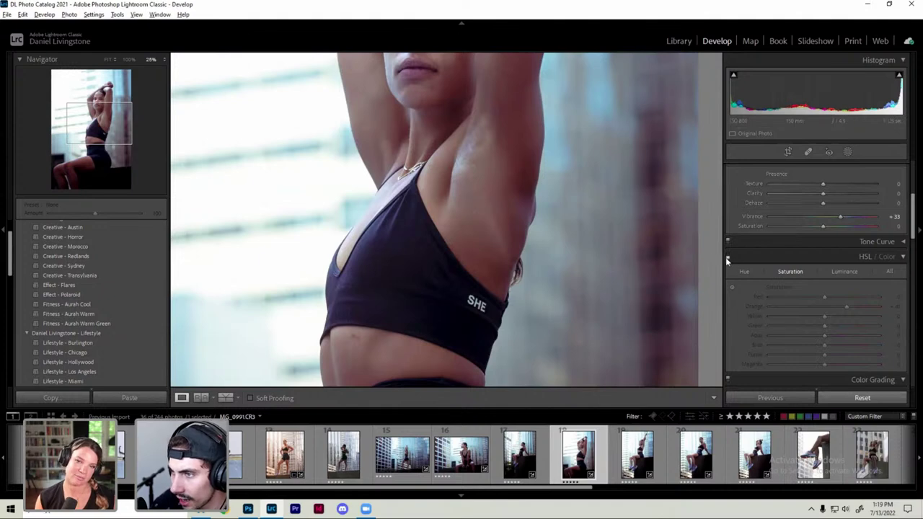
left_click(727, 259)
left_click(587, 226)
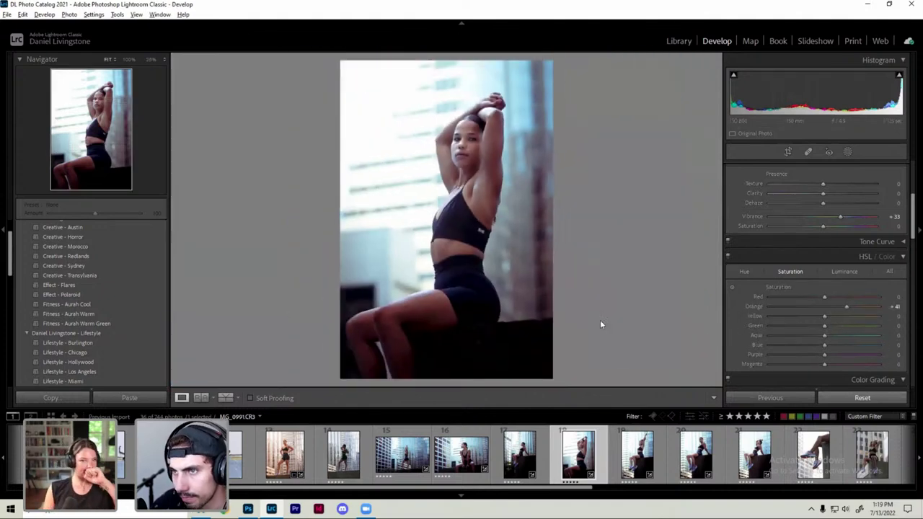
Step: Open the blue-glass-buildings wide shot in the Library
key("Right")
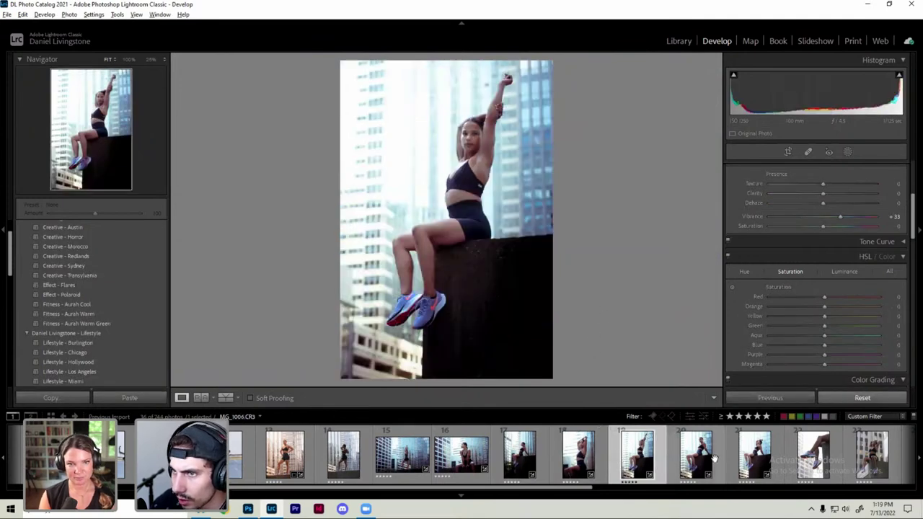
left_click(396, 462)
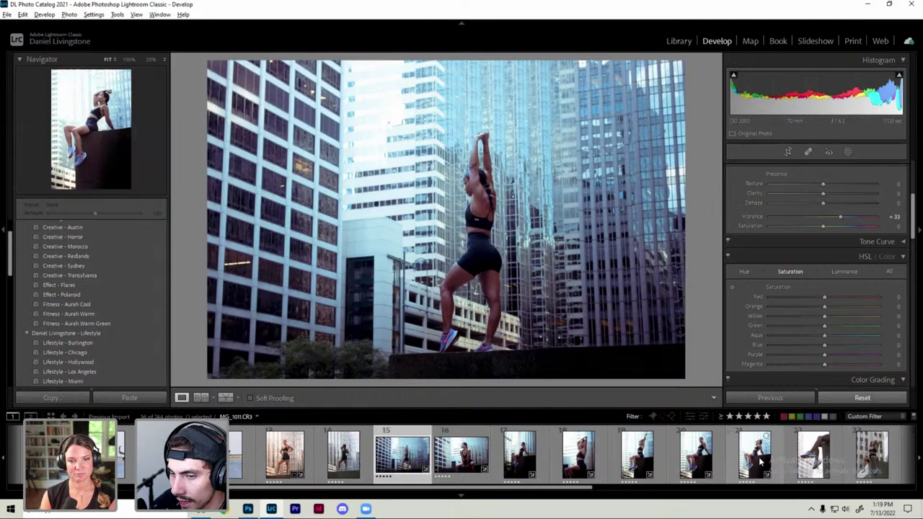
key("g")
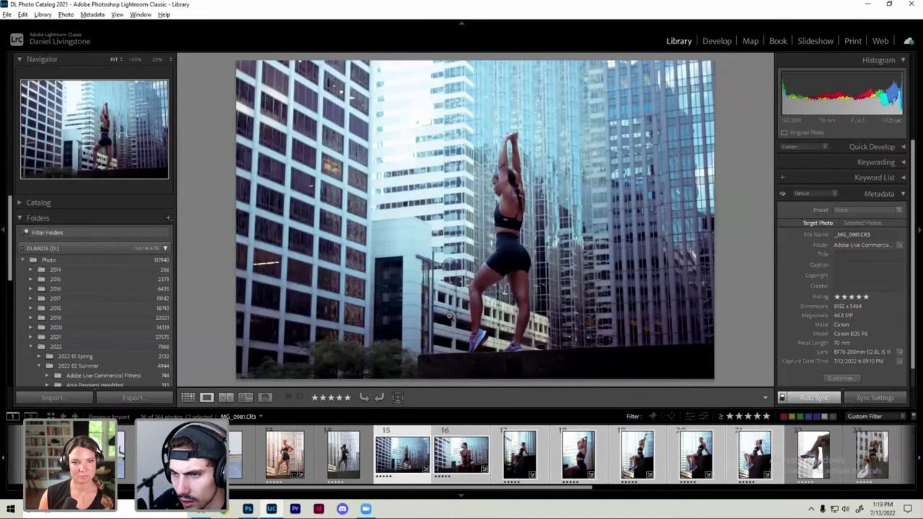
Step: Show the seven selected photos in Survey view with N
key("n")
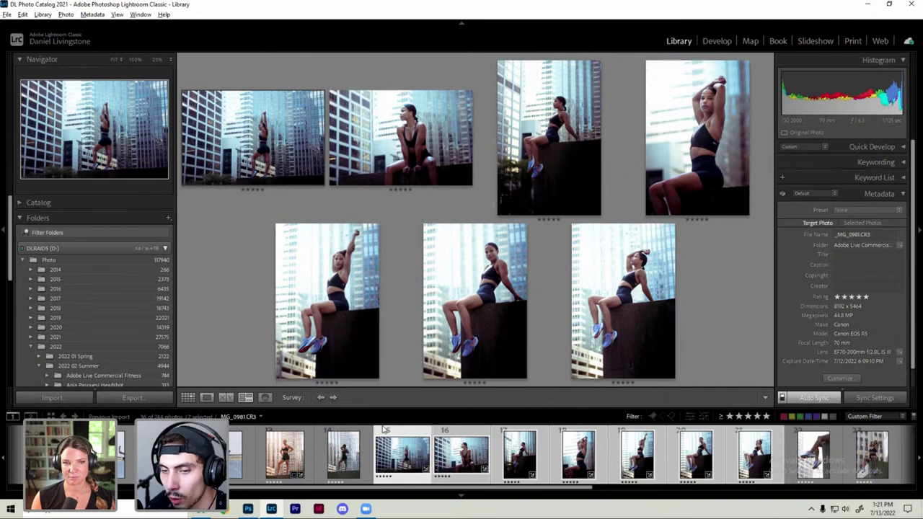
Step: Open the standing portrait alone in Loupe view from Survey
double_click(295, 461)
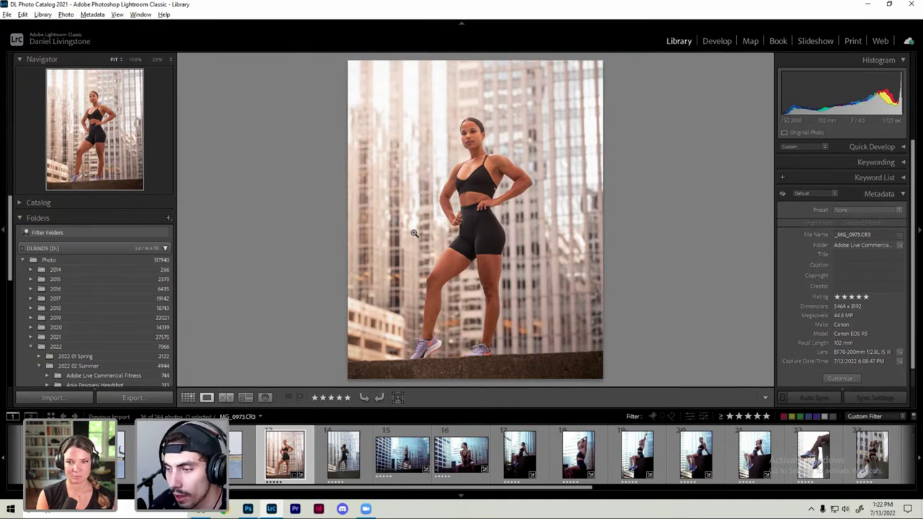
Step: Select thumbnail 15 in the filmstrip
left_click(410, 456)
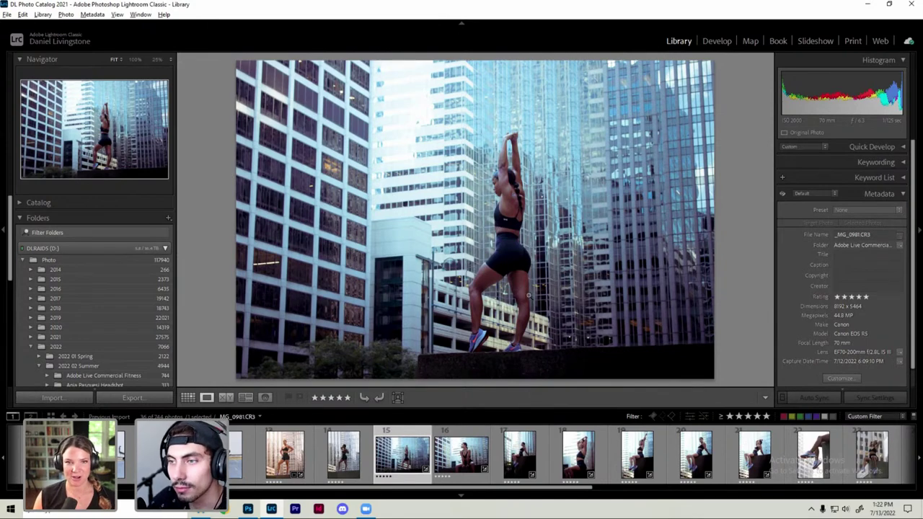
scroll(608, 443, "down", 3)
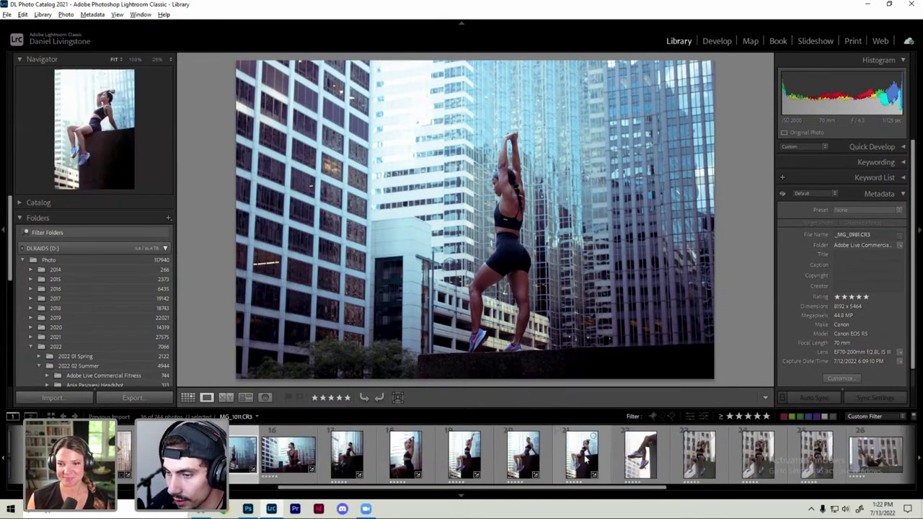
left_click(602, 447)
left_click(639, 455)
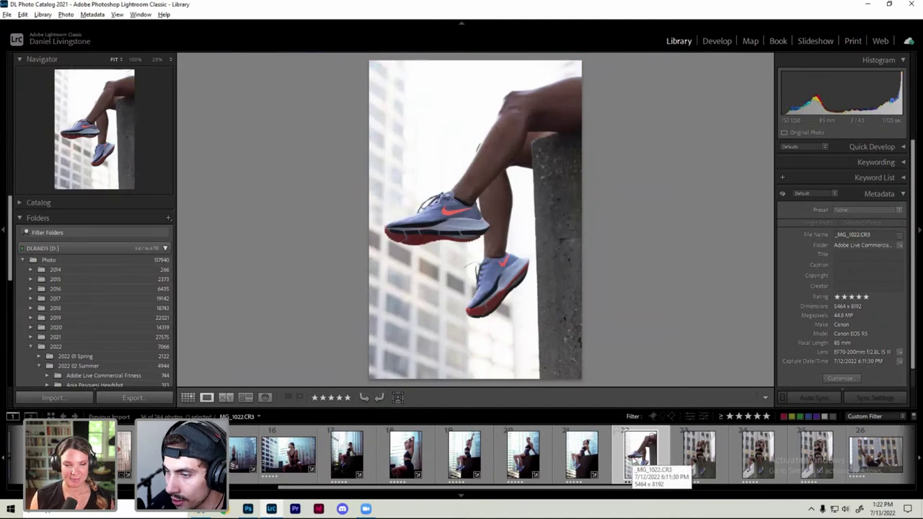
scroll(634, 462, "down", 3)
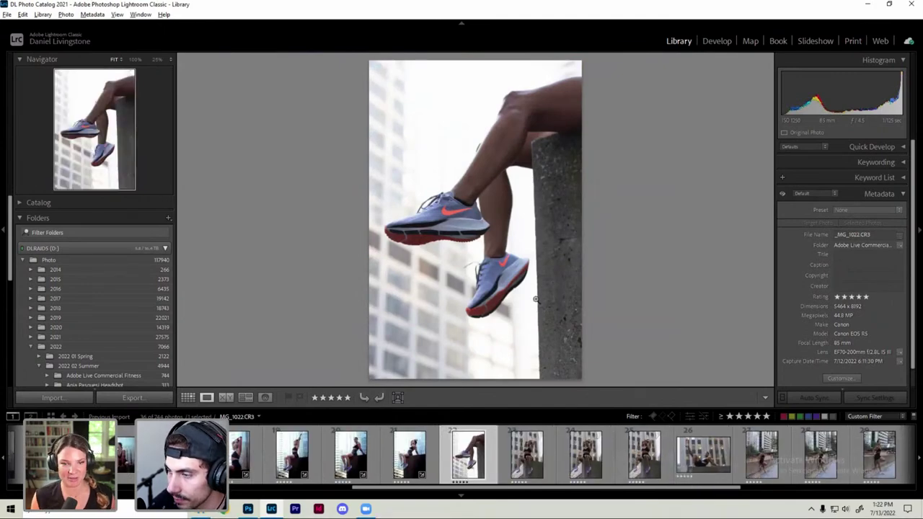
scroll(516, 452, "down", 3)
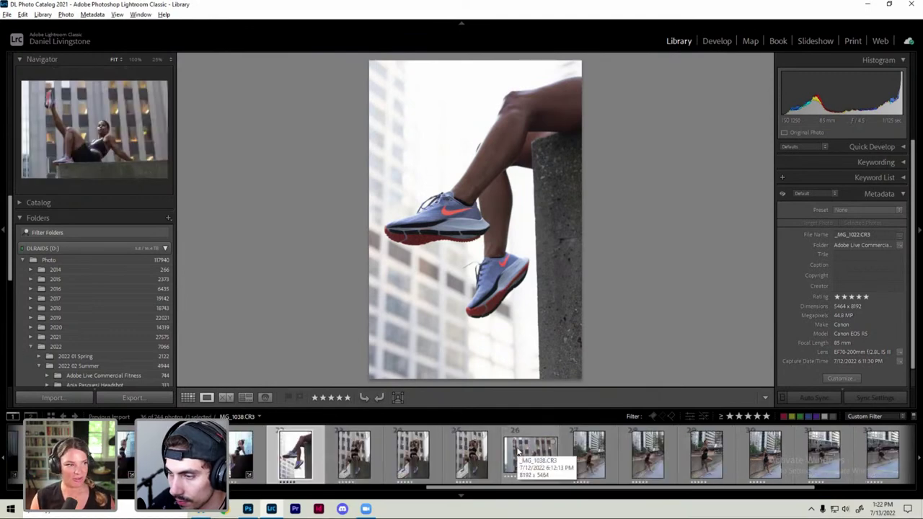
scroll(517, 452, "up", 2)
scroll(516, 451, "up", 1)
scroll(516, 452, "up", 2)
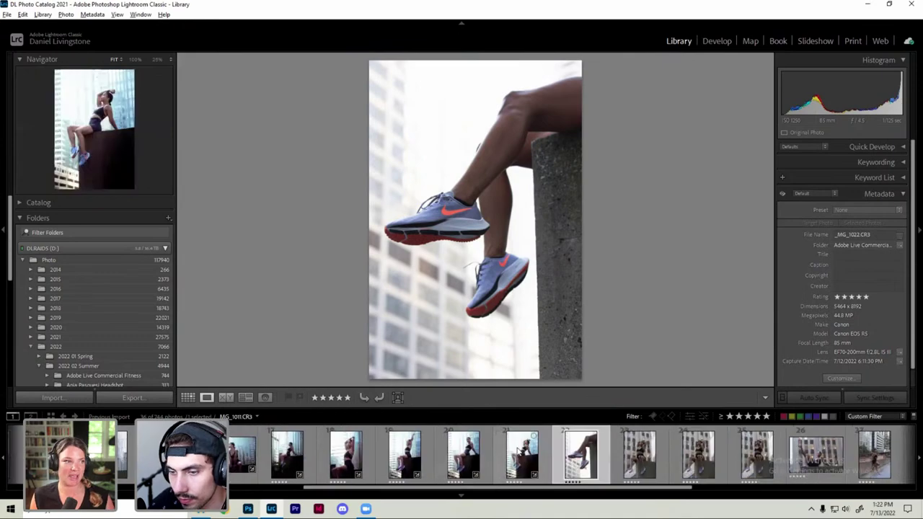
key("d")
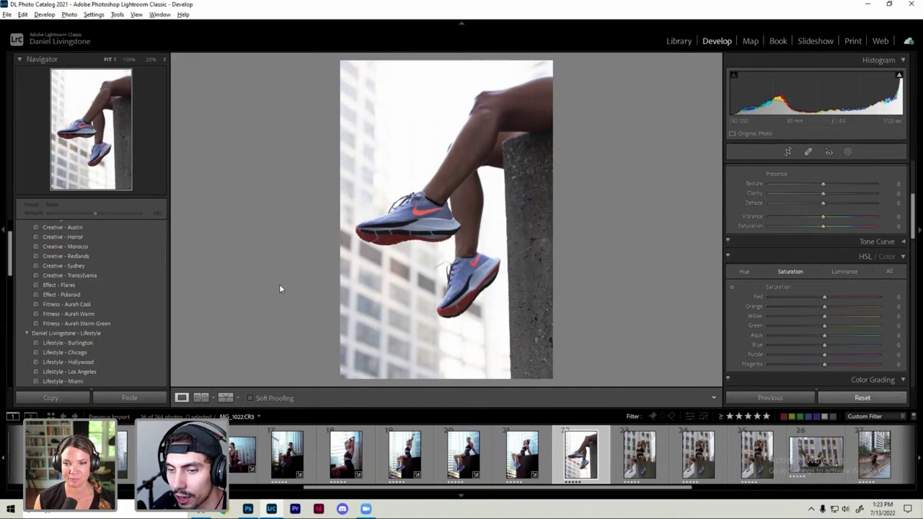
left_click(243, 452)
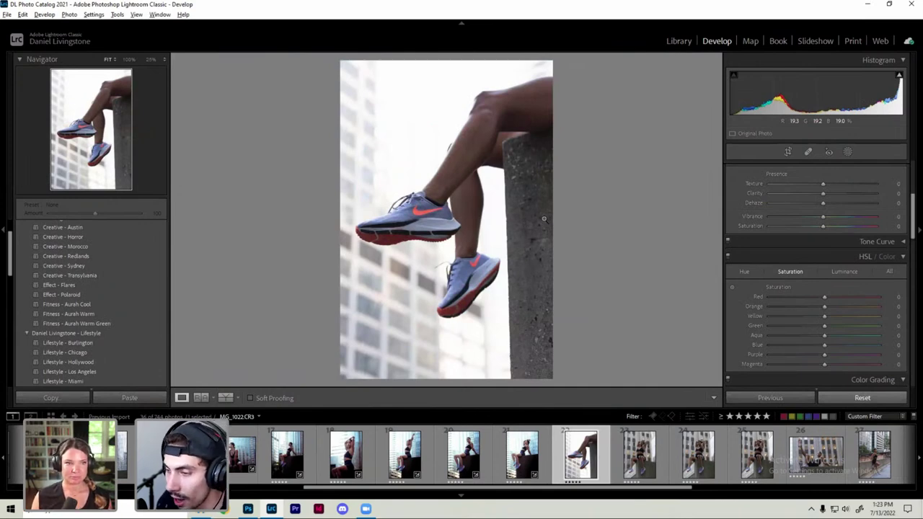
left_click(405, 454)
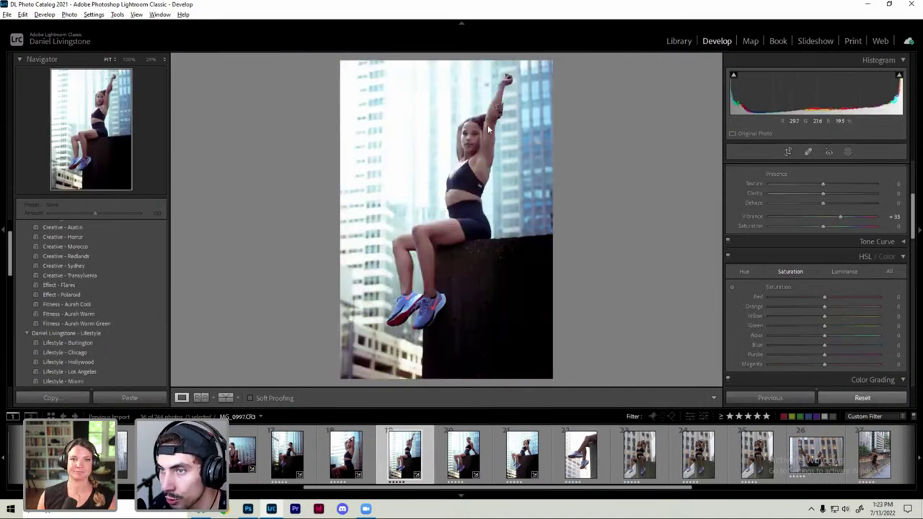
left_click(579, 453)
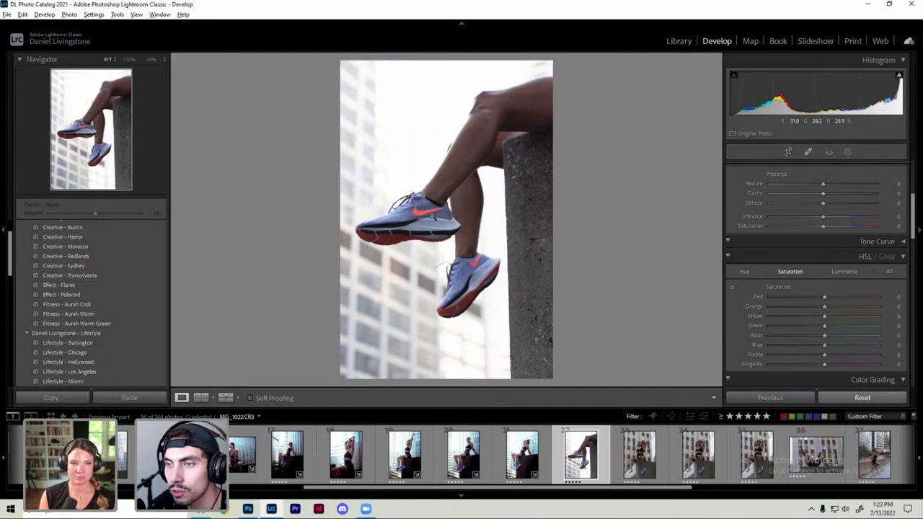
left_click_drag(431, 216, 509, 222)
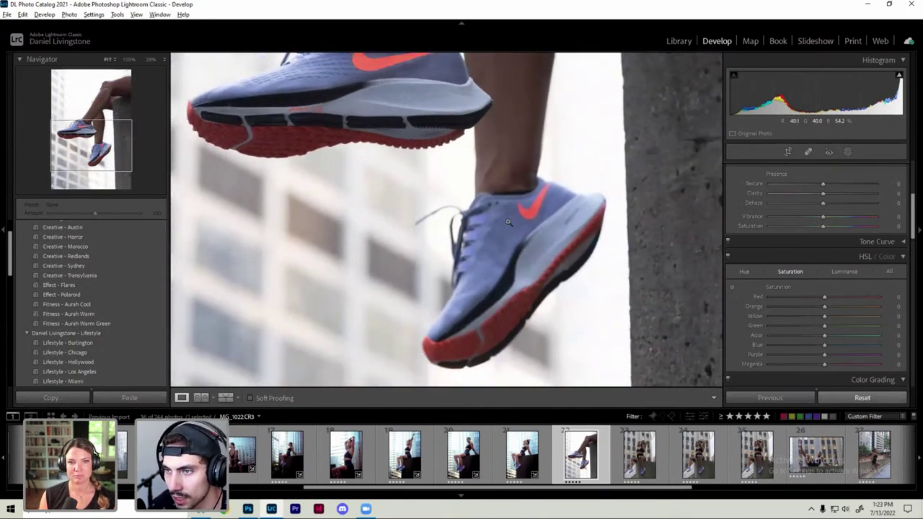
left_click(508, 222)
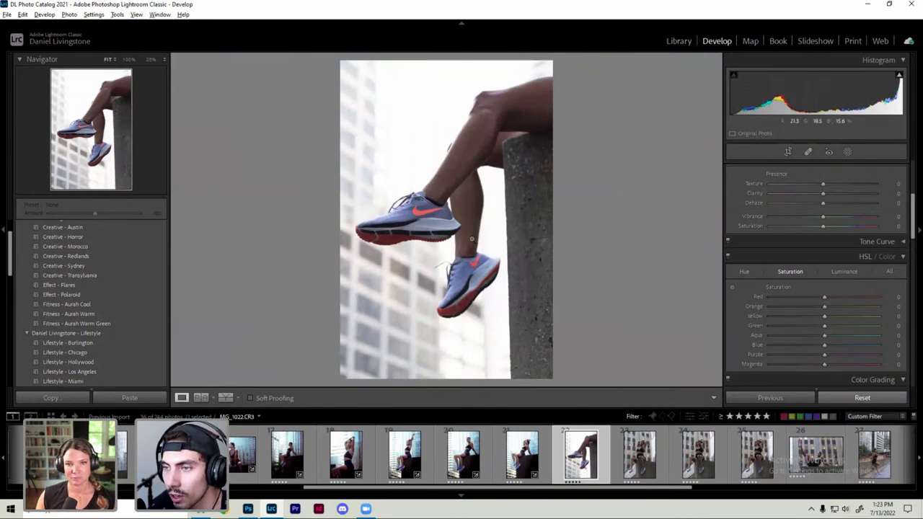
left_click_drag(442, 233, 271, 303)
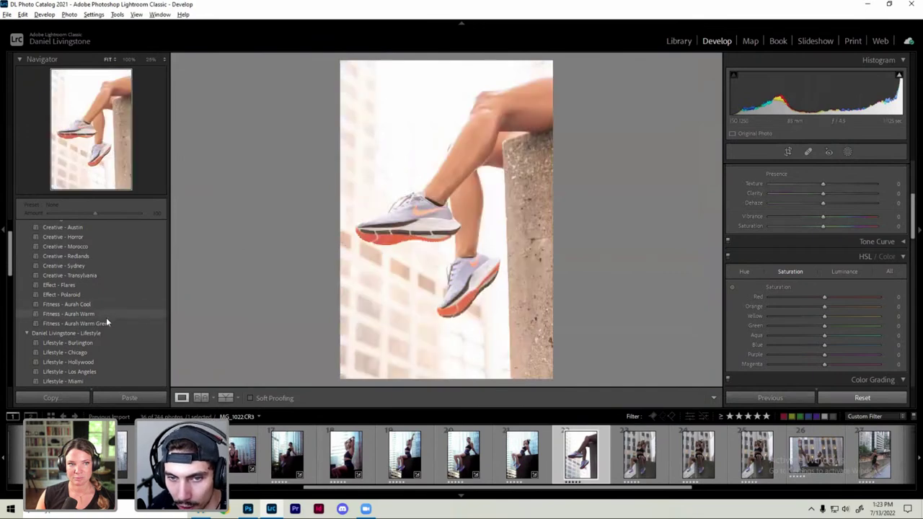
Step: Apply the Fitness - Aurah Warm Green preset, then lower Exposure, Highlights, Whites and Blacks (Blacks to -57)
left_click(105, 321)
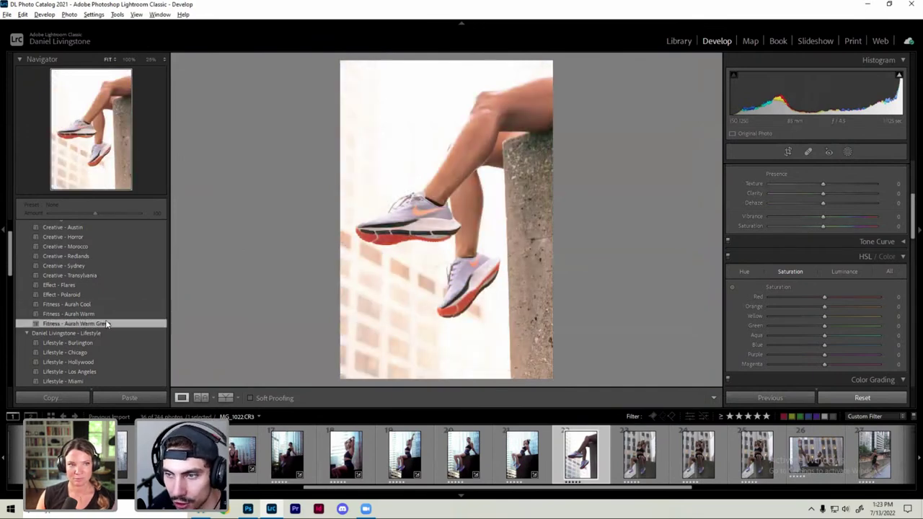
scroll(756, 258, "up", 3)
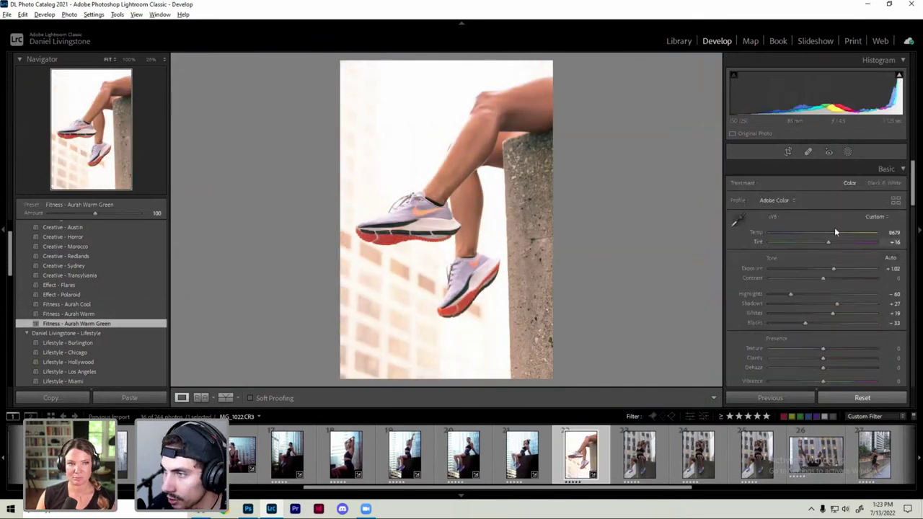
left_click_drag(835, 270, 830, 269)
left_click_drag(760, 293, 739, 293)
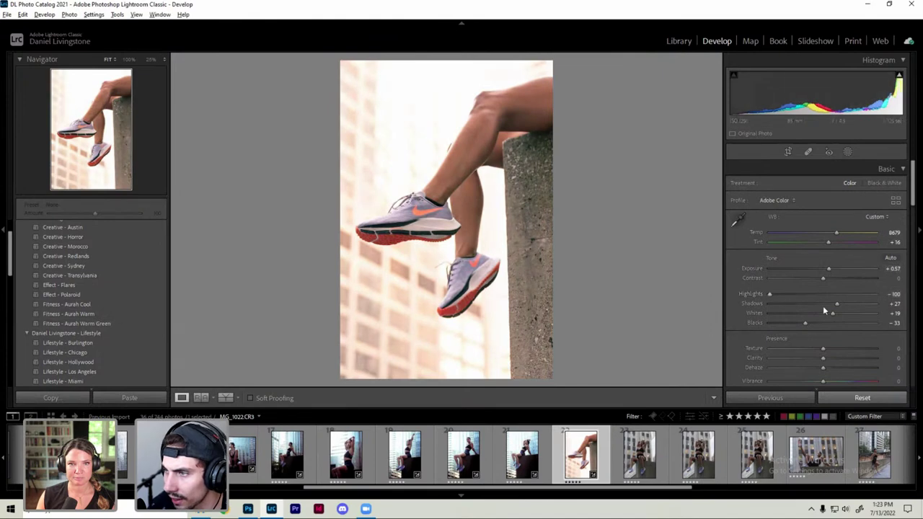
mouse_move(832, 313)
left_mouse_down()
mouse_move(794, 316)
mouse_move(842, 305)
mouse_move(794, 323)
left_mouse_up()
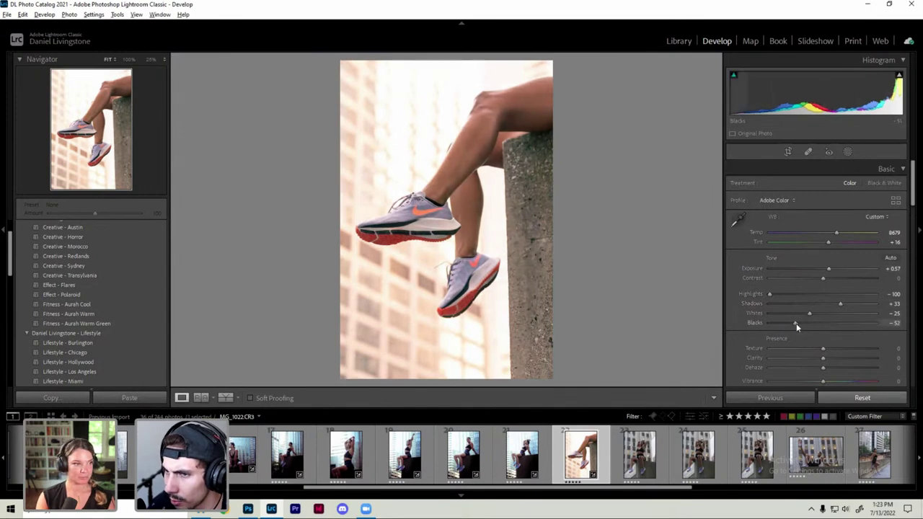
mouse_move(834, 233)
left_mouse_down()
mouse_move(824, 234)
mouse_move(835, 234)
mouse_move(831, 242)
left_mouse_up()
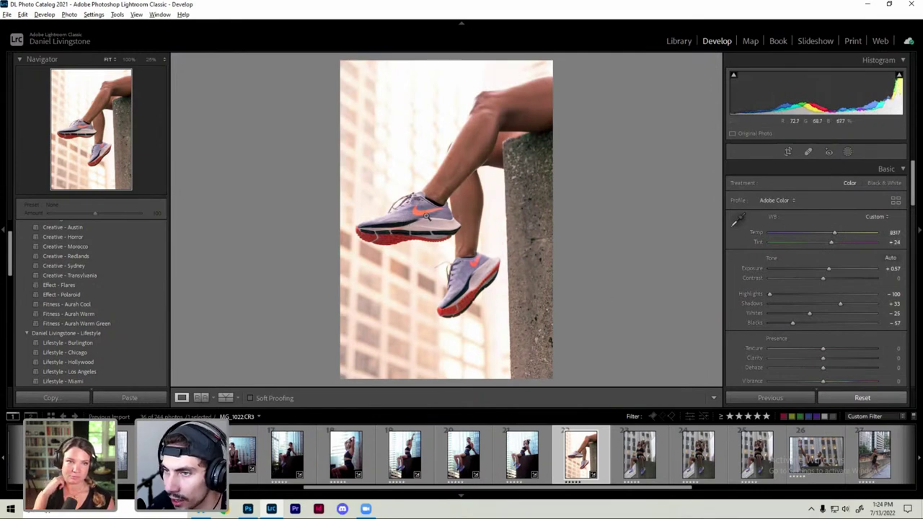
Step: Reapply and undo the warm preset look, then zoom in on the sneaker and back out
left_click(114, 323)
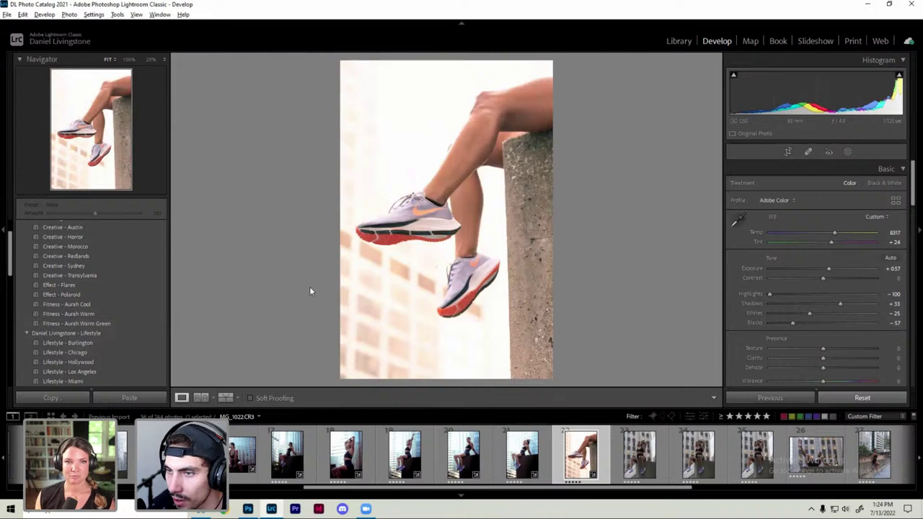
key("ctrl+z")
scroll(625, 457, "down", 3)
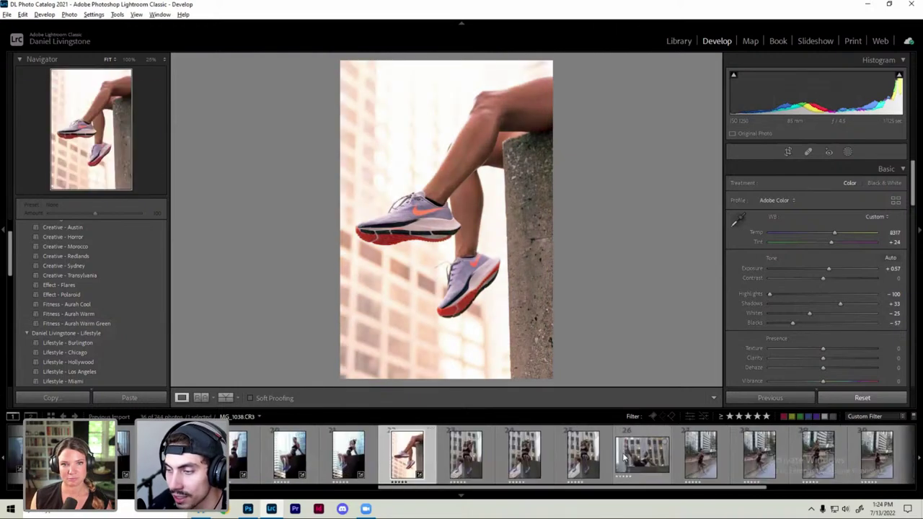
left_click(422, 220)
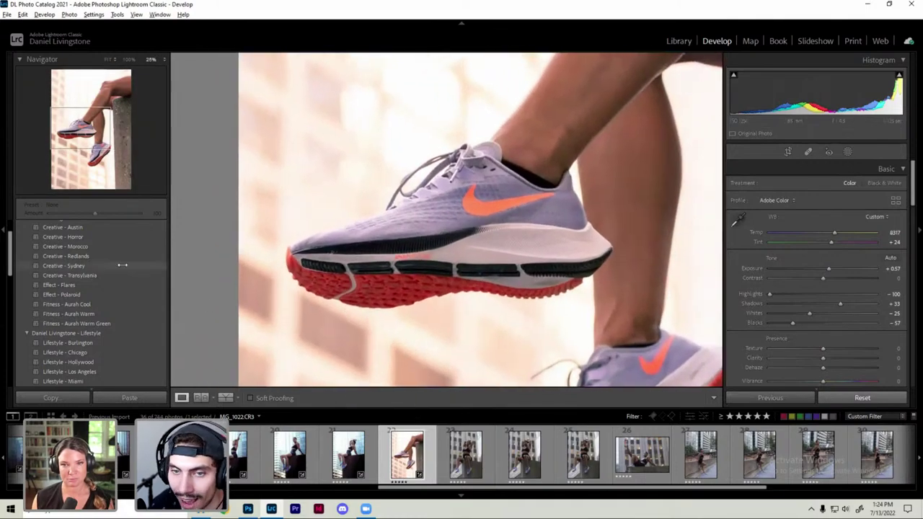
scroll(119, 267, "down", 3)
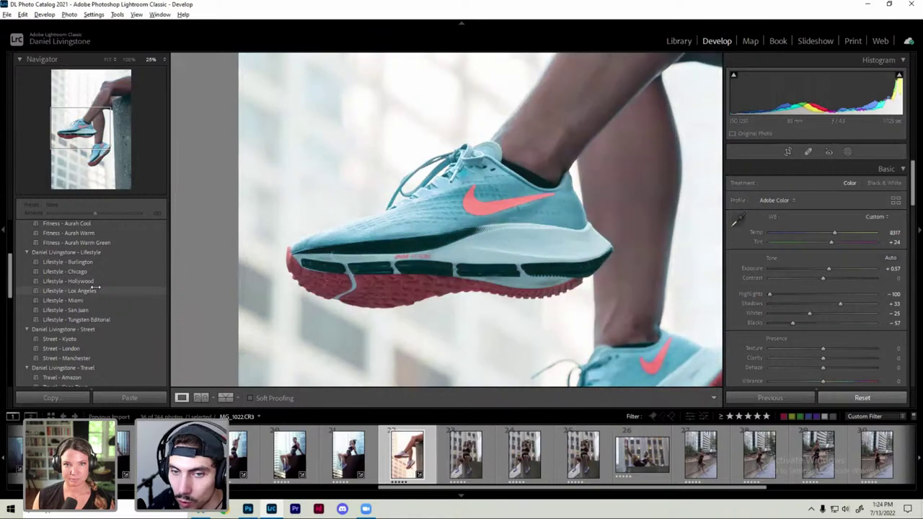
key("z")
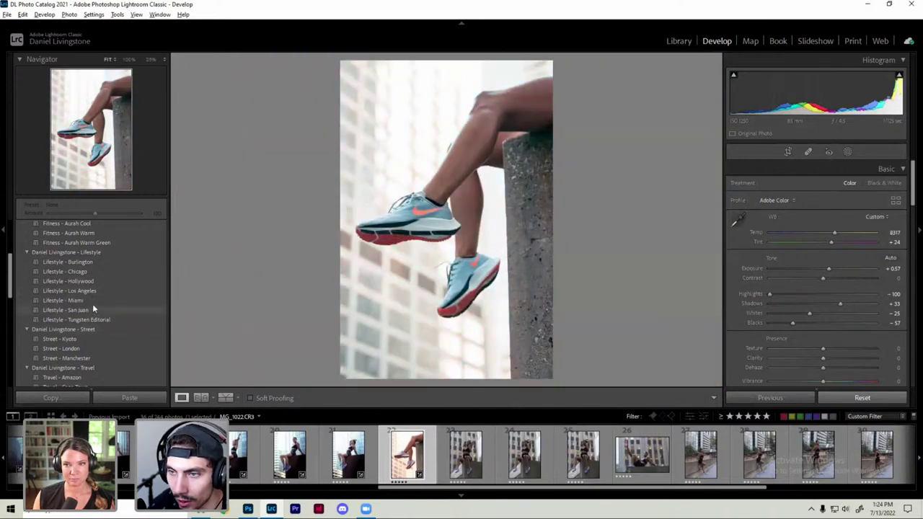
Step: Apply the Lifestyle - San Juan preset and boost its Vibrance
left_click(101, 310)
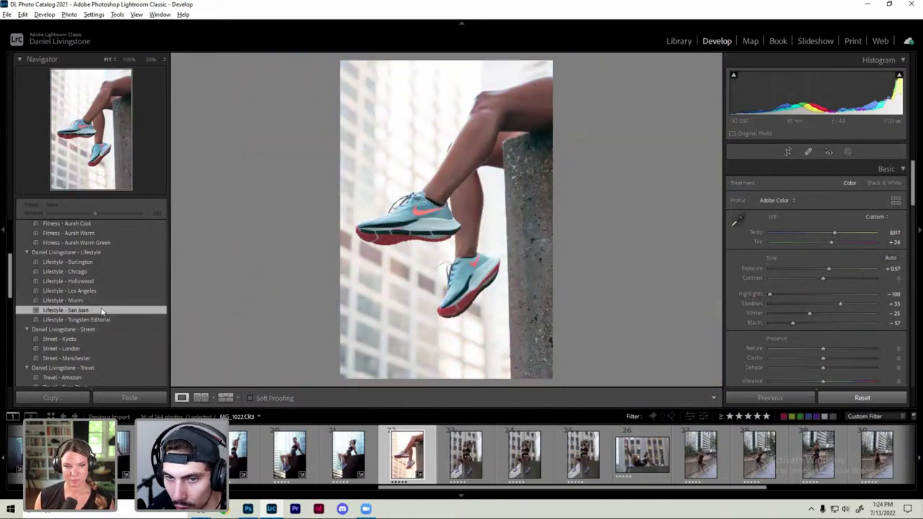
mouse_move(824, 381)
left_mouse_down()
mouse_move(858, 382)
mouse_move(849, 381)
left_mouse_up()
scroll(100, 334, "down", 3)
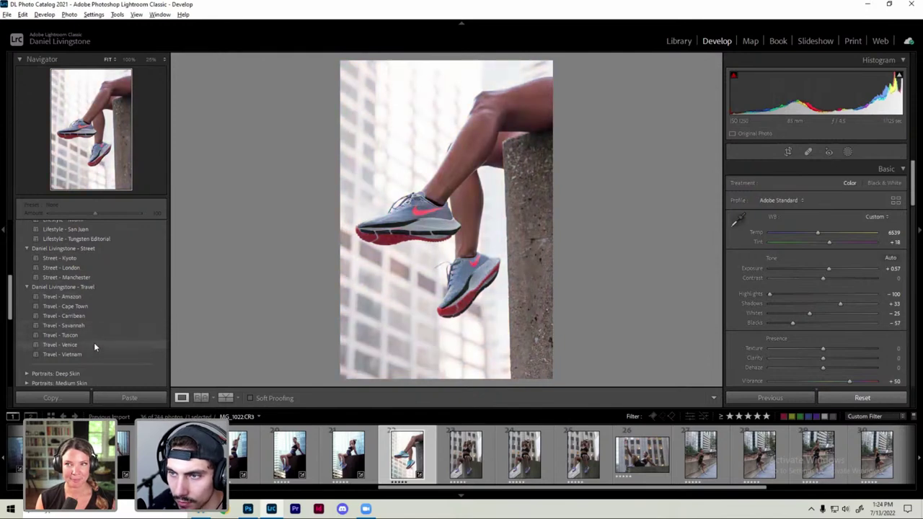
Step: Apply Travel - Vietnam with Vibrance +35, warmer temperature and lower exposure, checking the shoe close up
left_click(95, 353)
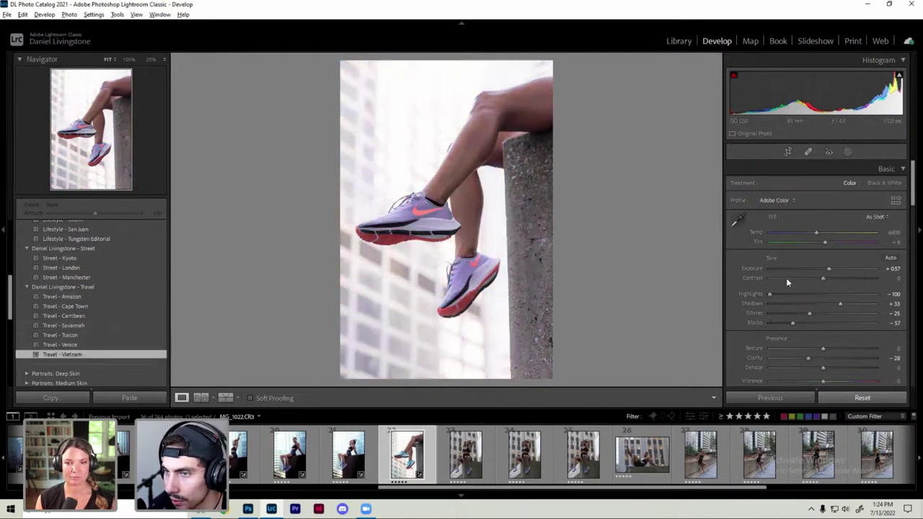
left_click_drag(825, 380, 841, 381)
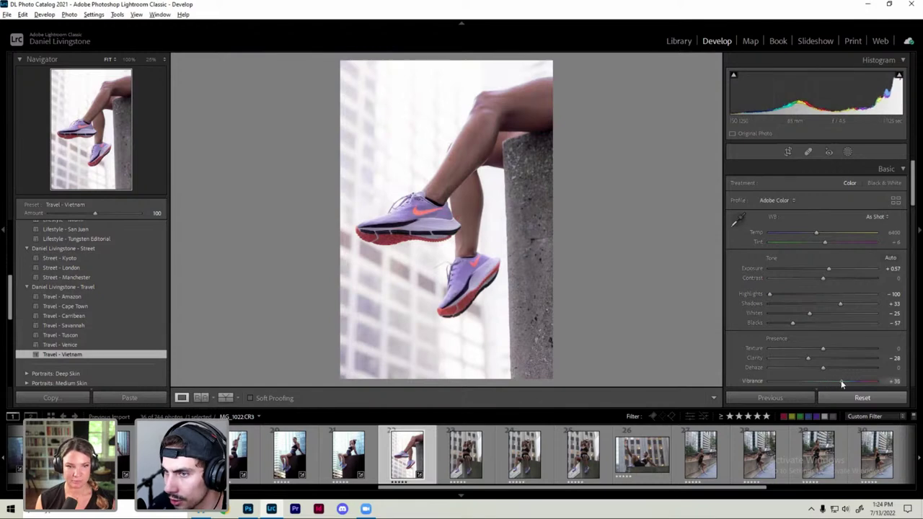
left_click_drag(818, 232, 829, 234)
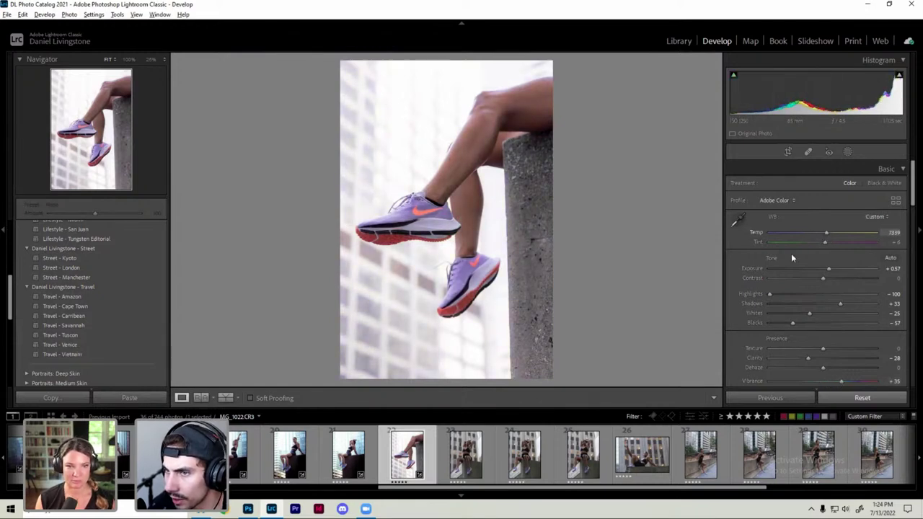
left_click_drag(829, 268, 817, 272)
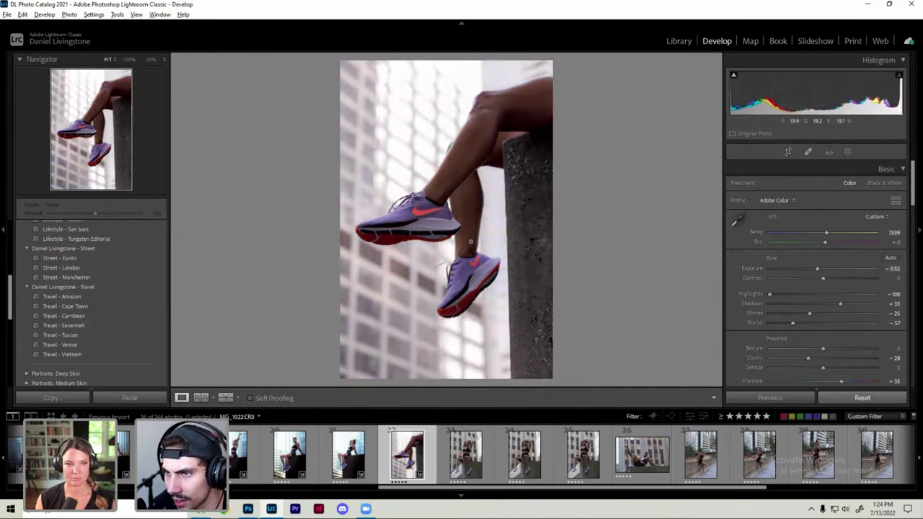
left_click(409, 225)
left_click(357, 248)
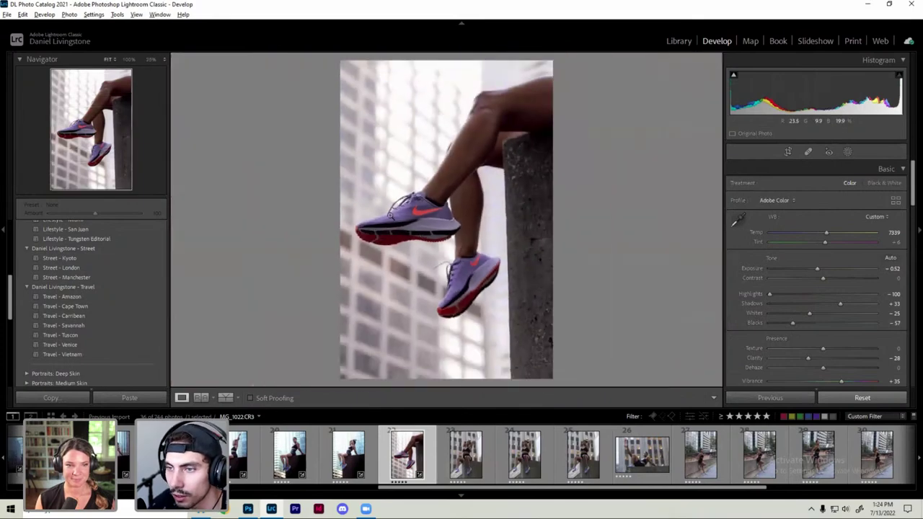
Step: Try a teal Lifestyle preset, then undo the recent temperature and exposure tweaks
scroll(72, 299, "up", 3)
left_click(72, 299)
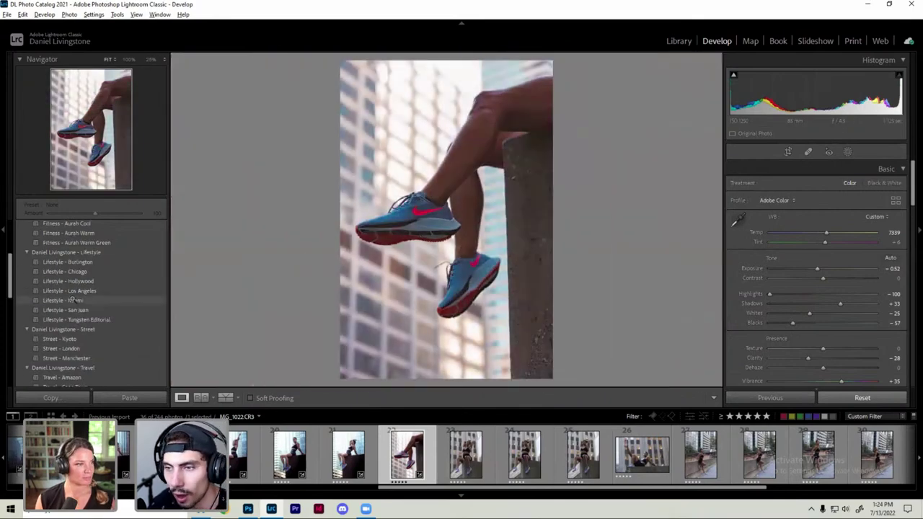
key("ctrl+z")
key("ctrl+z")
key("ctrl+z")
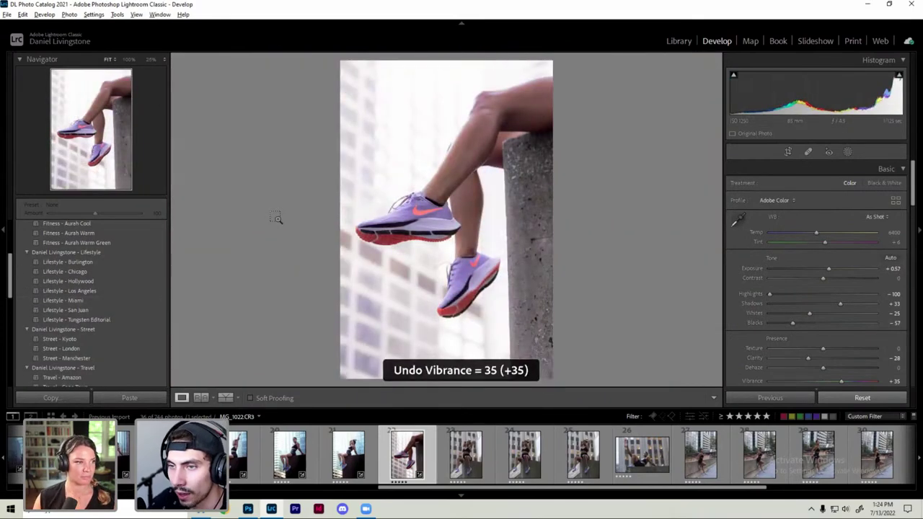
Step: Undo the Travel - Vietnam preset and ease HSL Green saturation down to +42
key("ctrl+z")
key("ctrl+z")
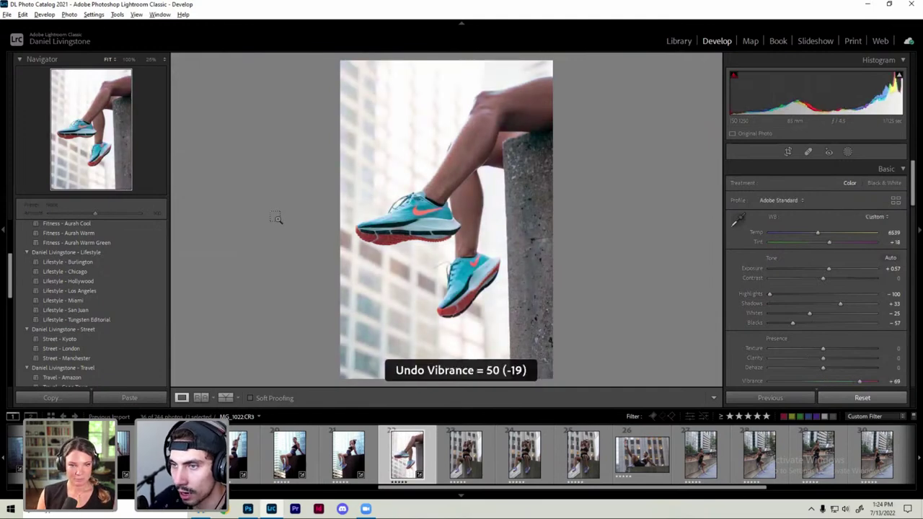
key("ctrl+z")
key("ctrl+z")
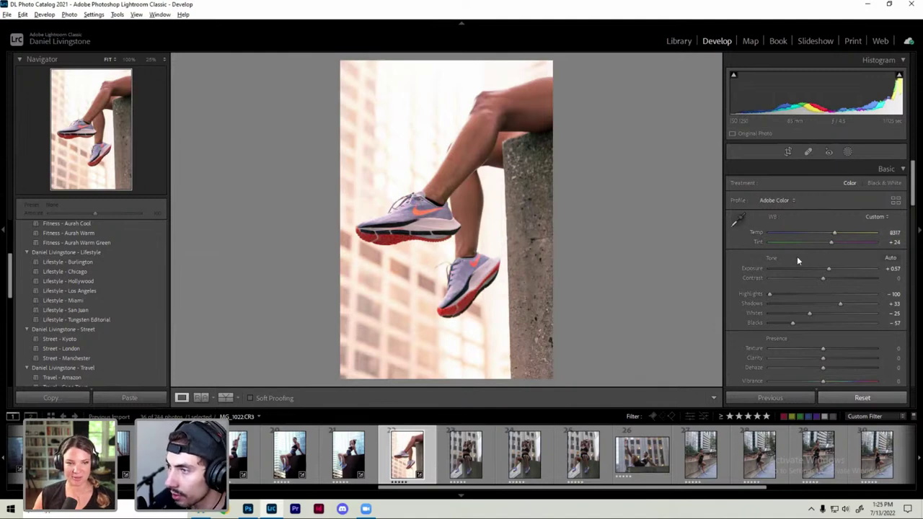
scroll(760, 304, "down", 5)
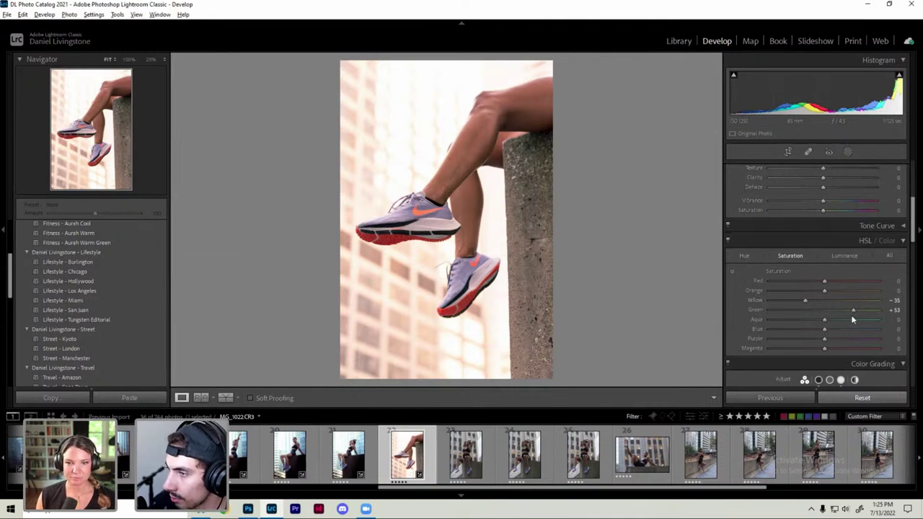
left_click_drag(854, 313, 846, 312)
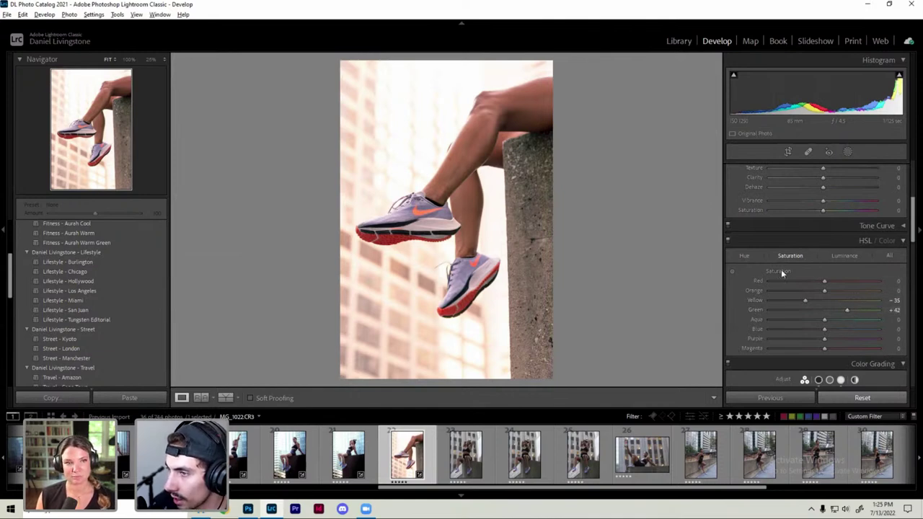
Step: Switch HSL to Hue and scroll down to the Color Grading wheels
left_click(745, 257)
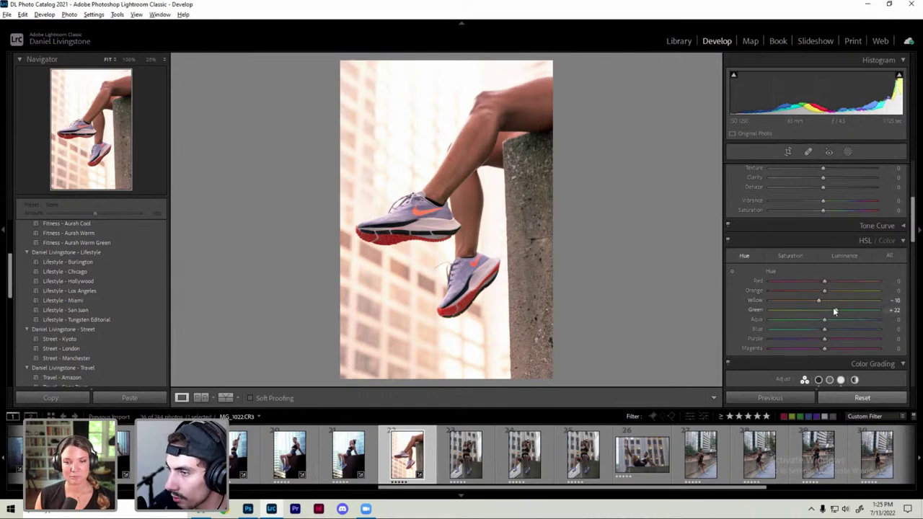
scroll(791, 303, "down", 2)
scroll(791, 302, "down", 2)
scroll(800, 293, "down", 3)
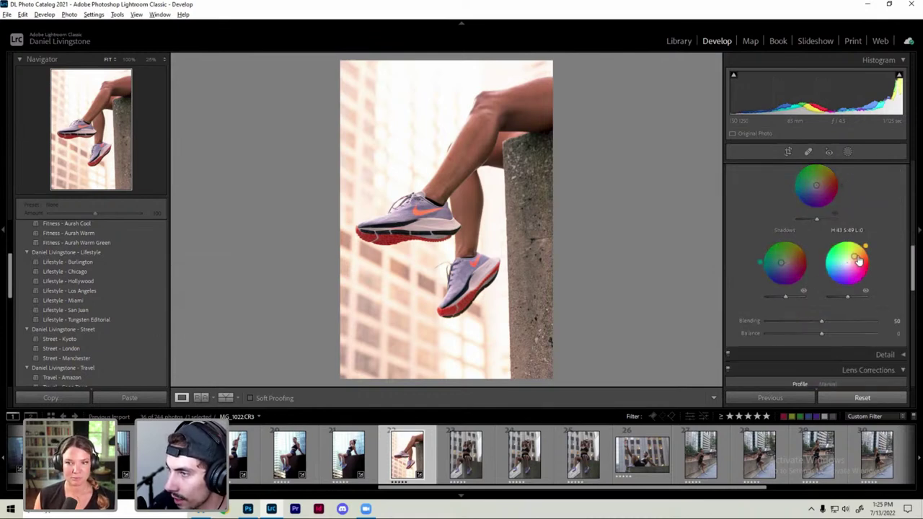
scroll(877, 189, "up", 2)
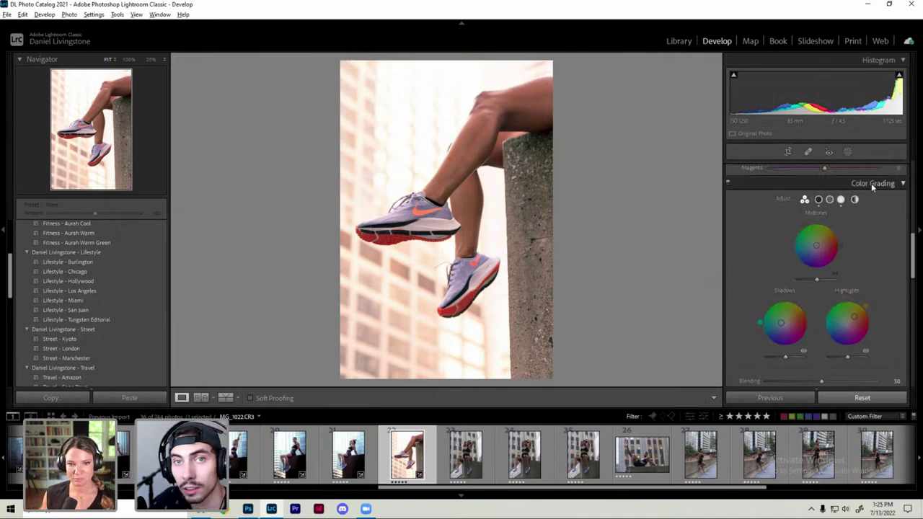